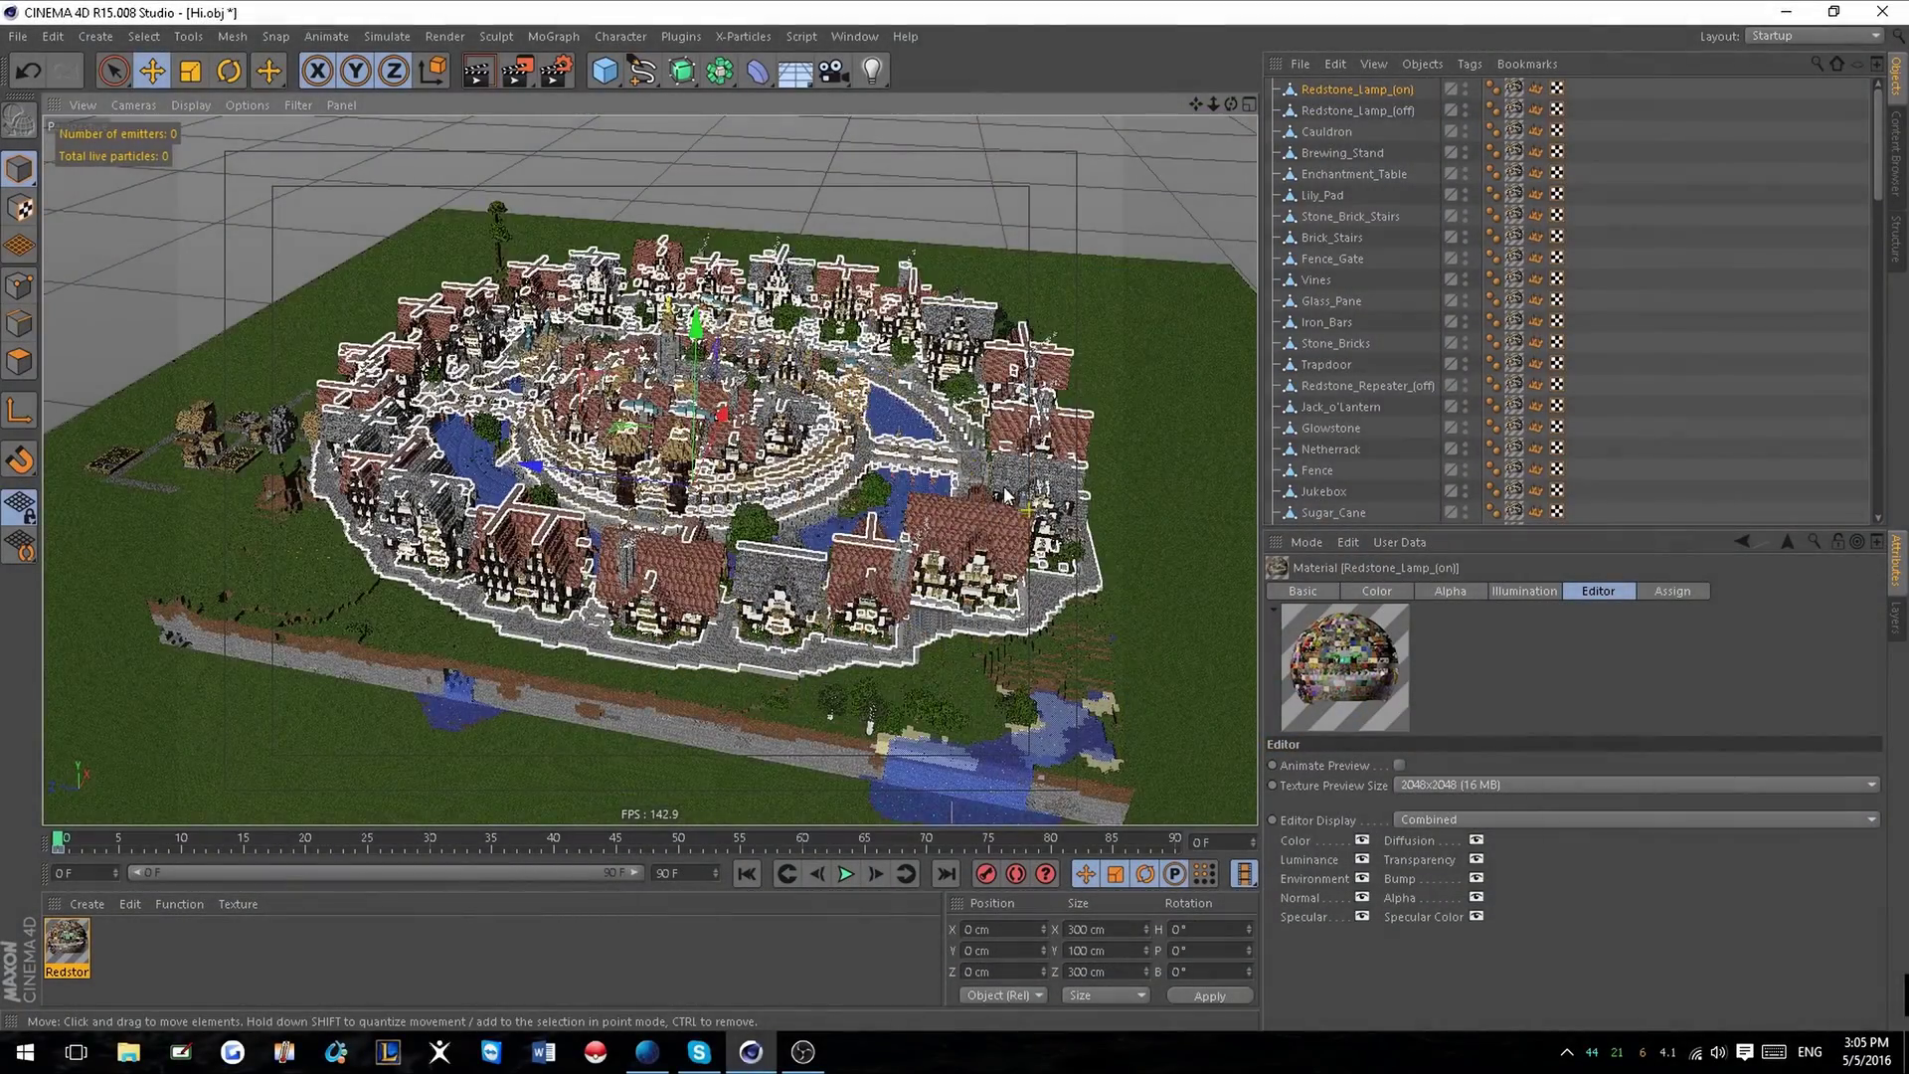
Examine the imported Minecraft town in the viewport from several sides, from the whole terrain down to the timber-framed houses.
{"action": "left_click_drag", "start_coordinate": [1006, 494], "coordinate": [775, 444], "text": "alt"}
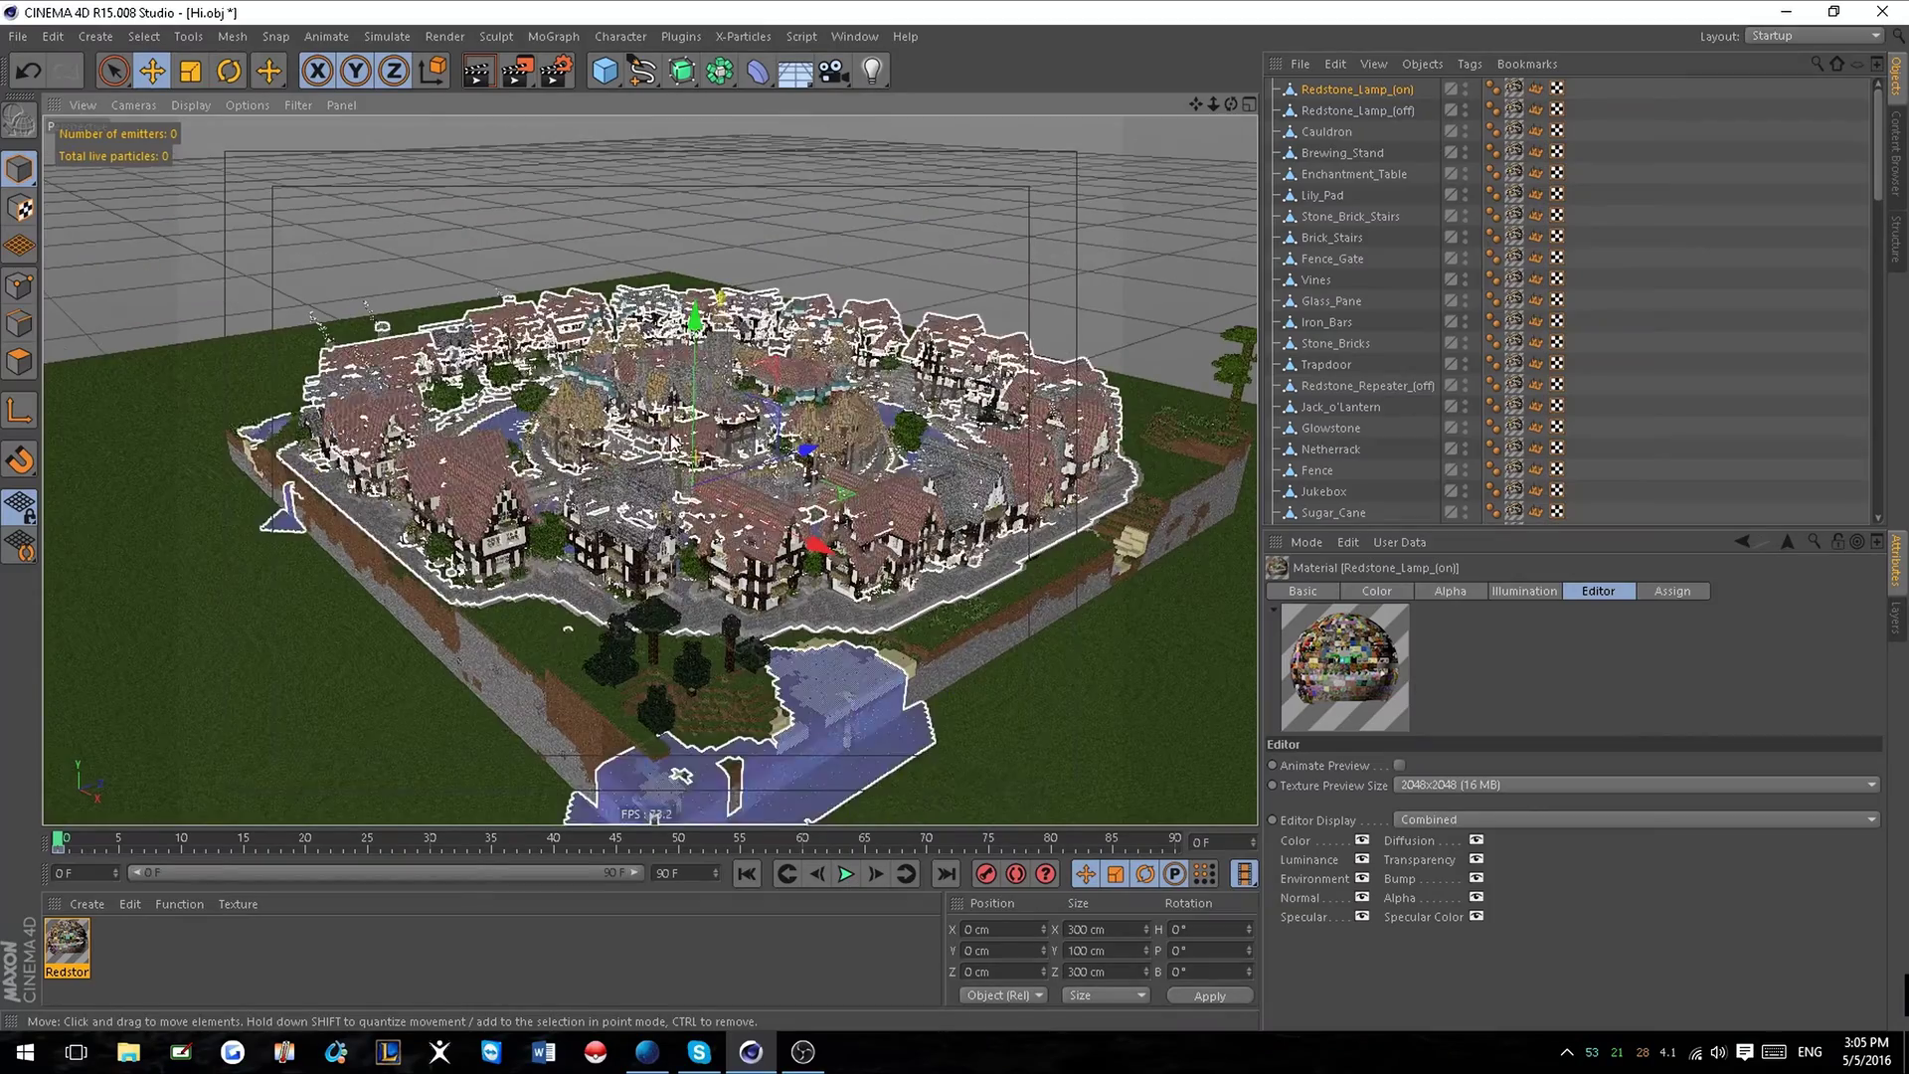
{"action": "left_click_drag", "start_coordinate": [1081, 444], "coordinate": [887, 456], "text": "alt"}
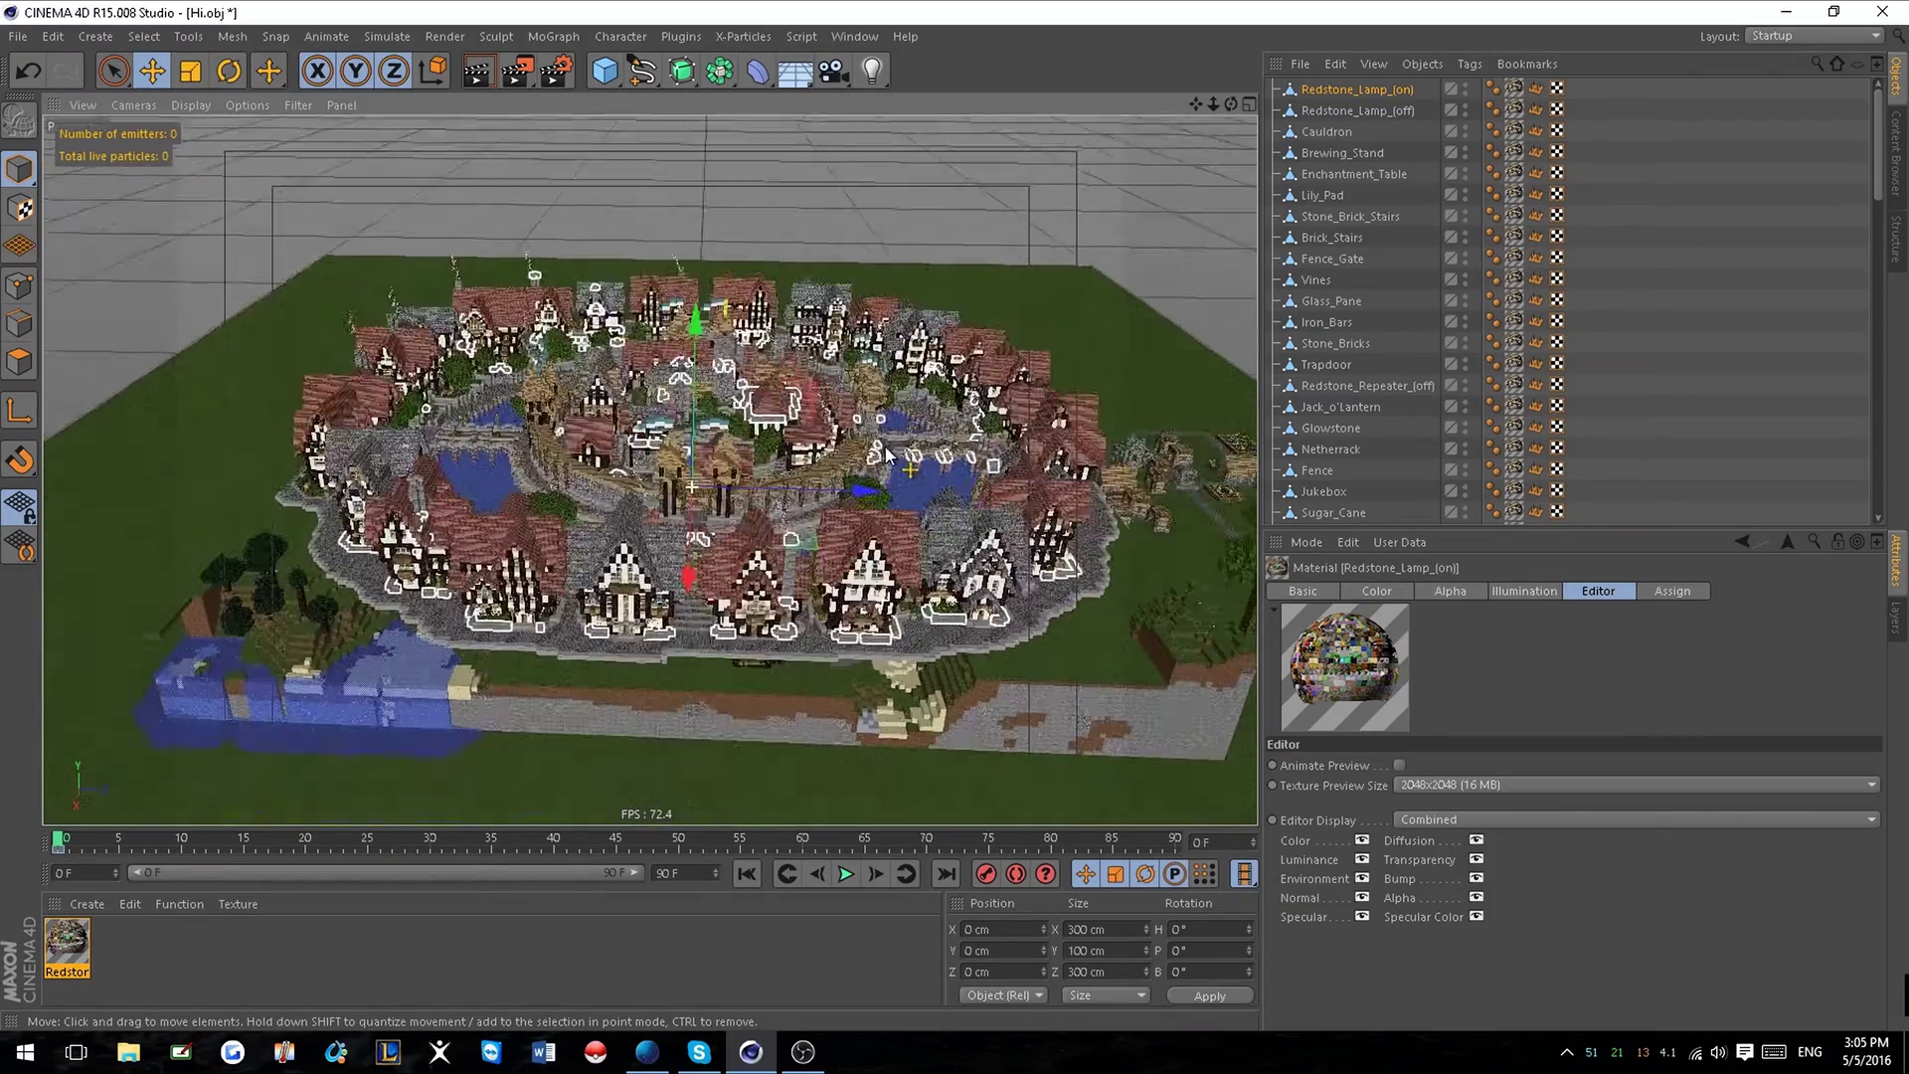
{"action": "scroll", "coordinate": [779, 541], "scroll_direction": "up", "scroll_amount": 4}
{"action": "left_click_drag", "start_coordinate": [766, 549], "coordinate": [803, 575], "text": "alt"}
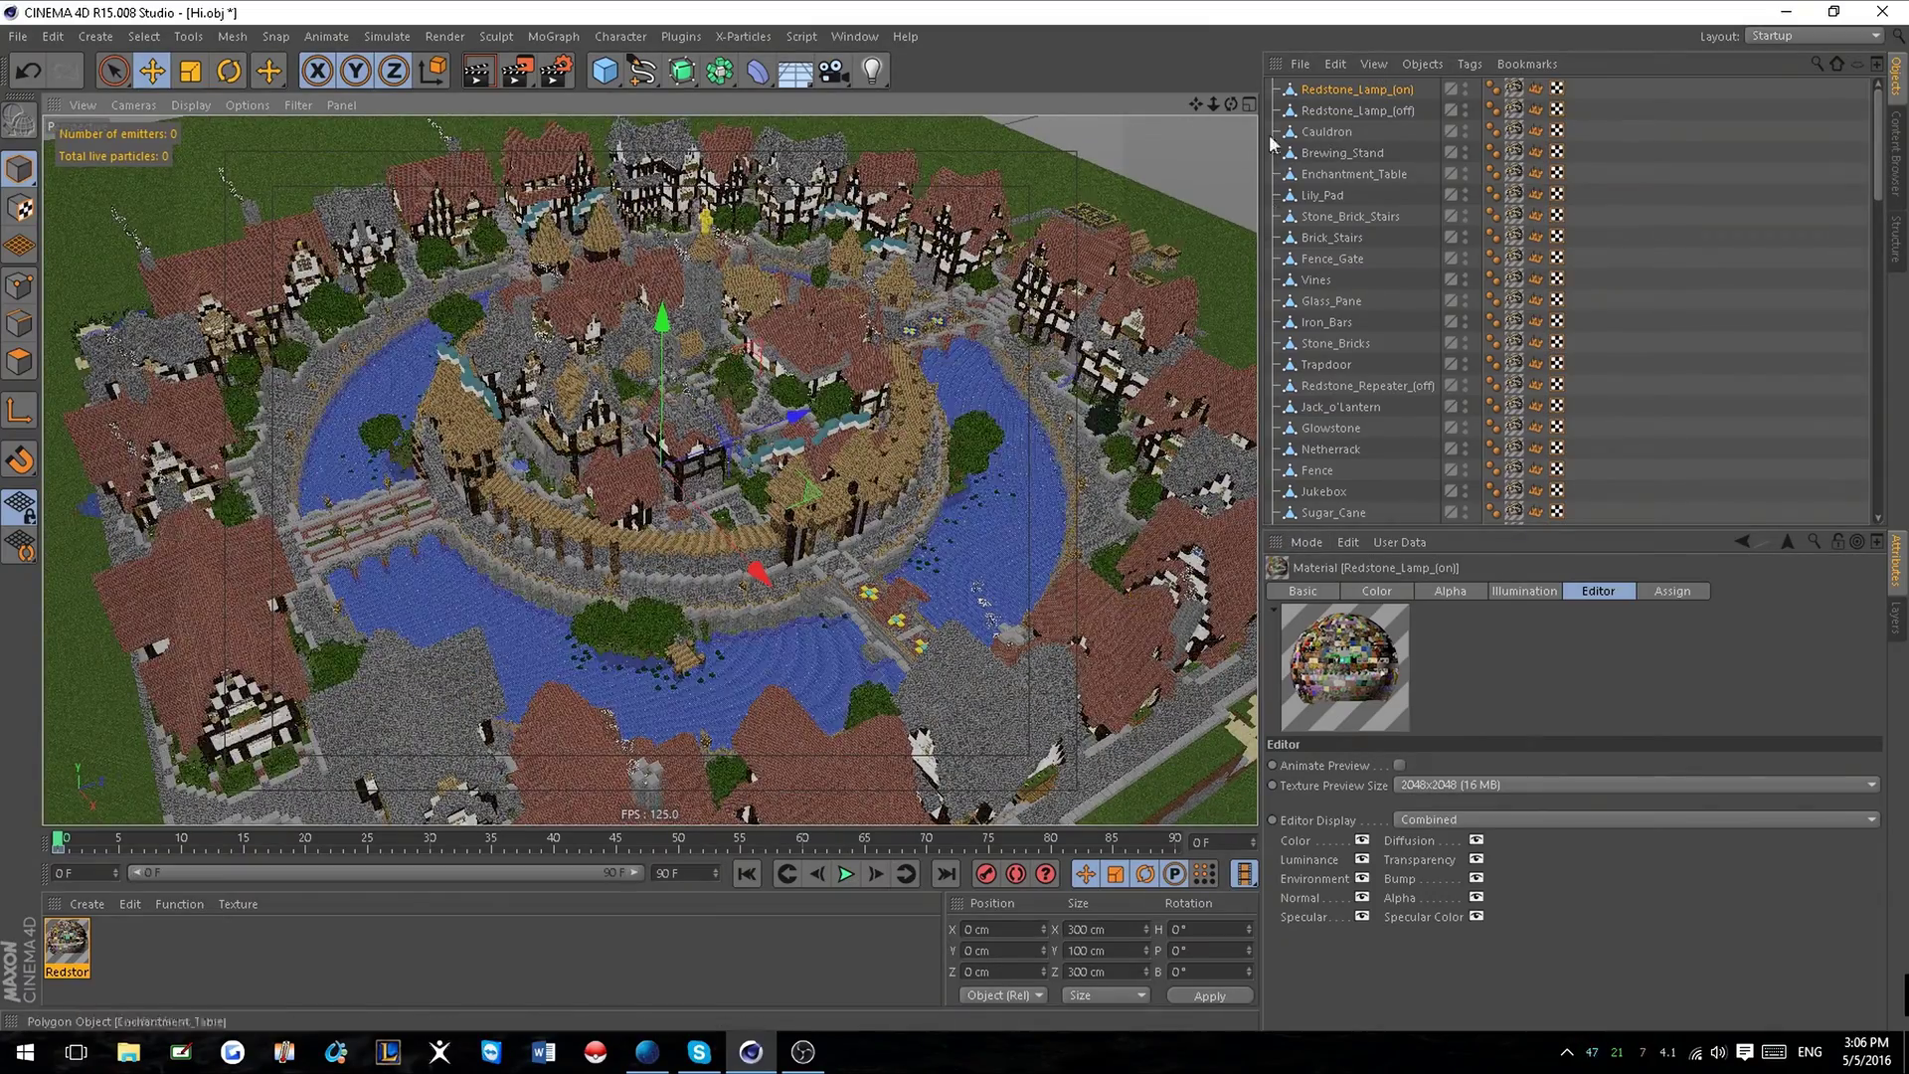
{"action": "left_click_drag", "start_coordinate": [1235, 109], "coordinate": [1141, 56]}
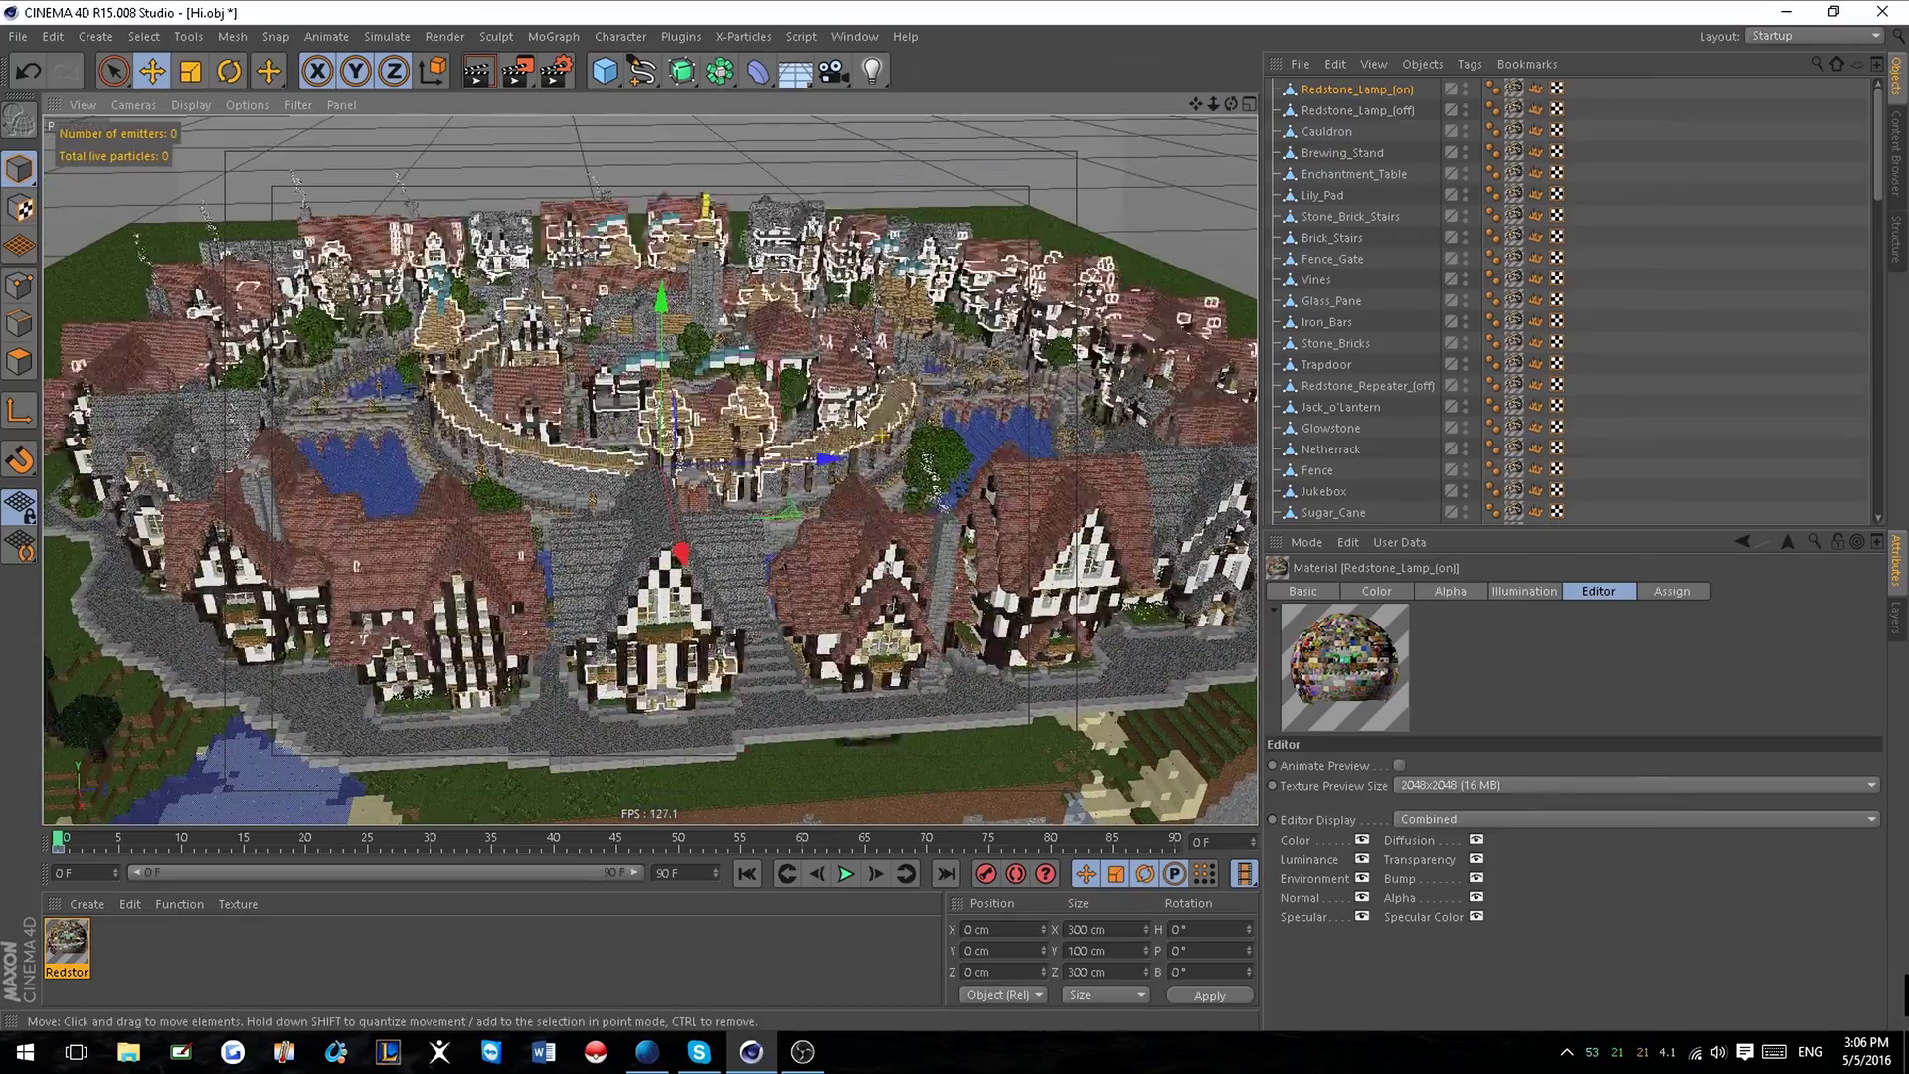
{"action": "scroll", "coordinate": [706, 450], "scroll_direction": "down", "scroll_amount": 4}
{"action": "left_click_drag", "start_coordinate": [574, 587], "coordinate": [596, 534], "text": "alt"}
{"action": "scroll", "coordinate": [598, 533], "scroll_direction": "up", "scroll_amount": 5}
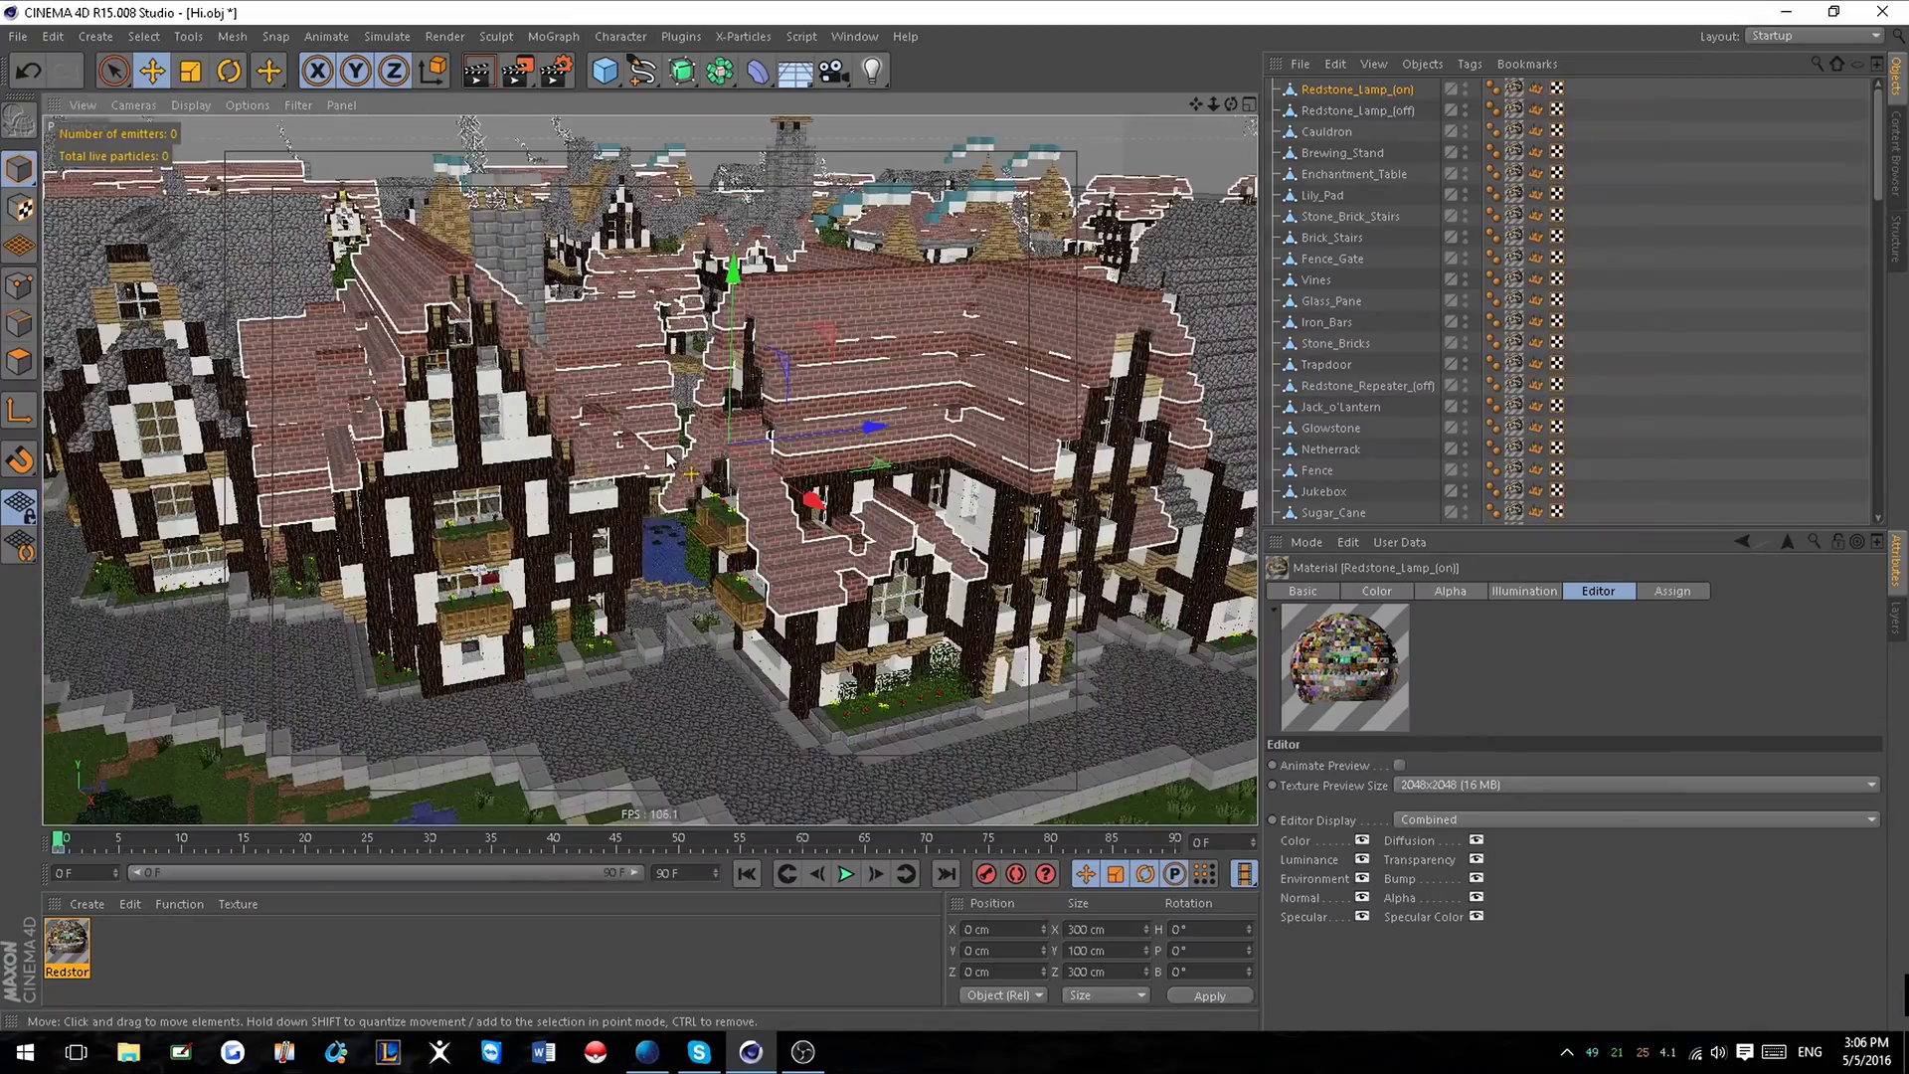
{"action": "scroll", "coordinate": [720, 422], "scroll_direction": "down", "scroll_amount": 8}
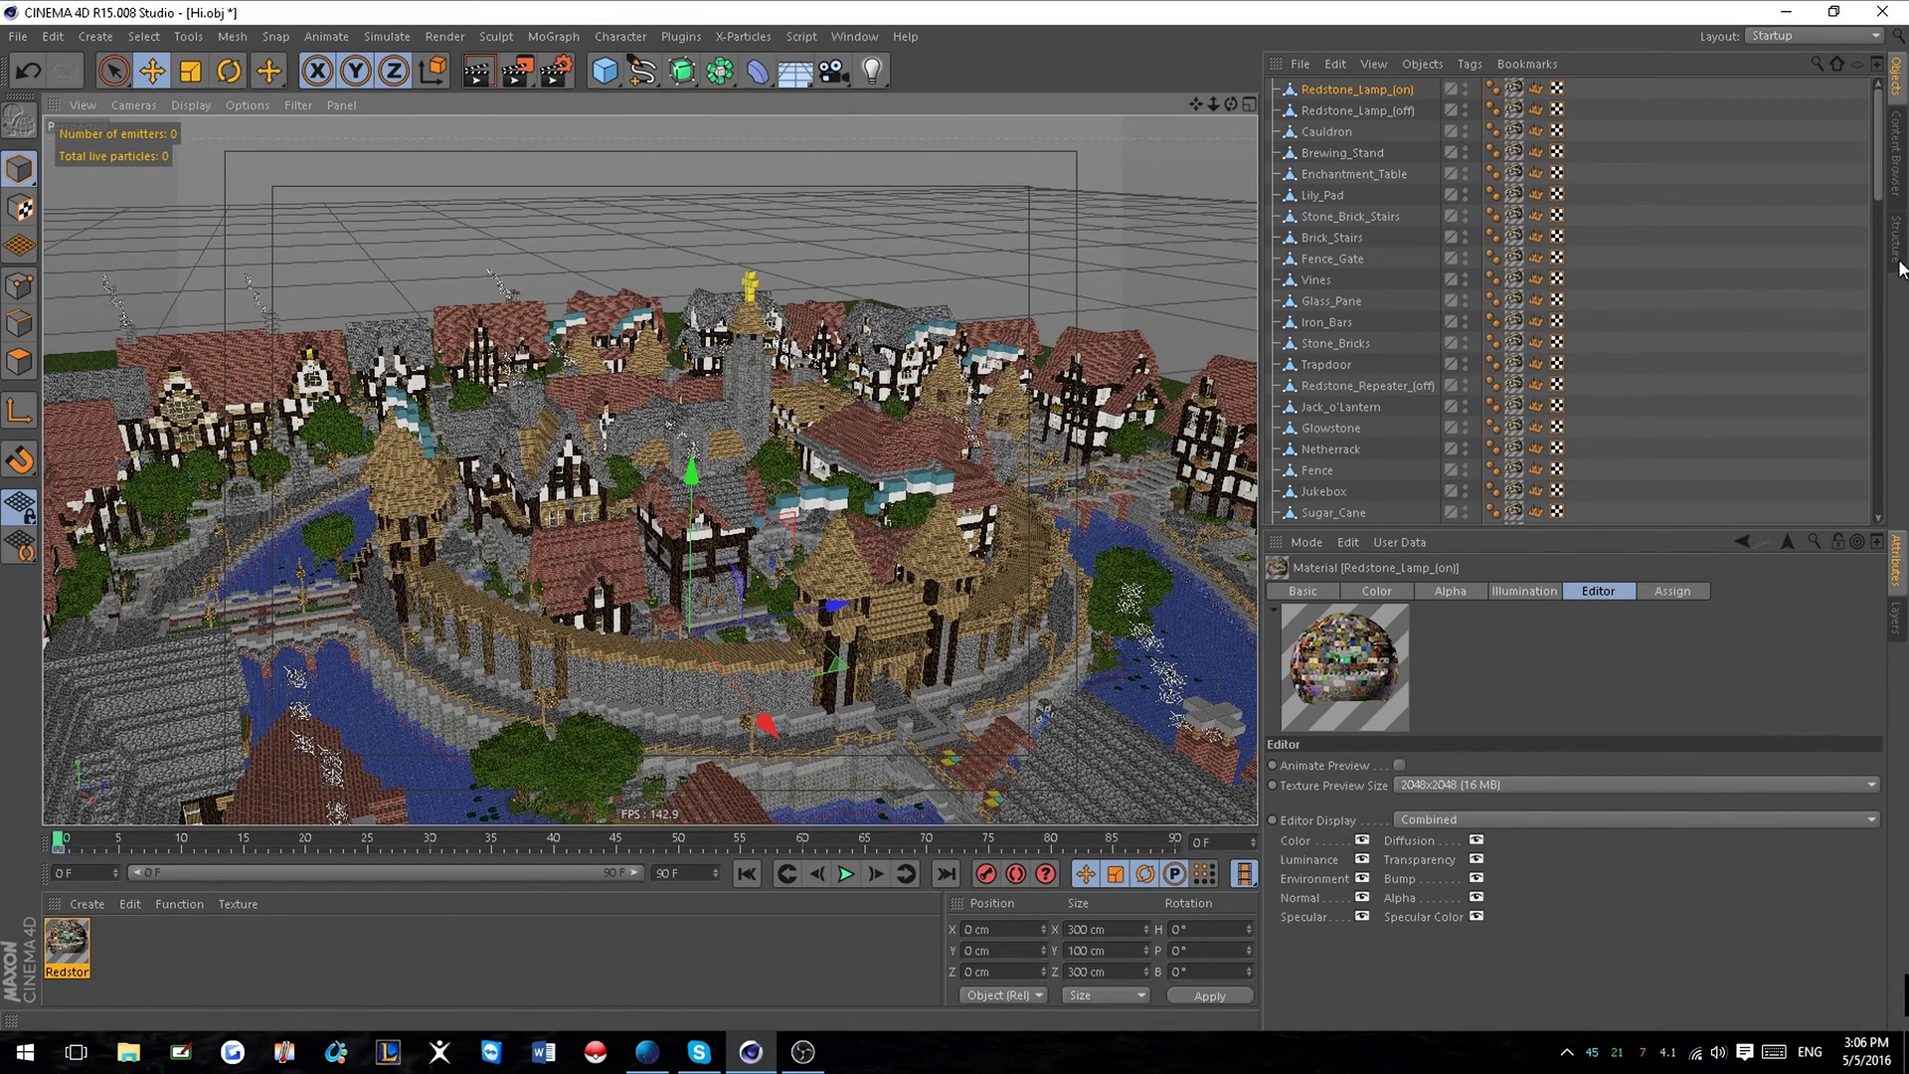
{"action": "scroll", "coordinate": [813, 616], "scroll_direction": "down", "scroll_amount": 5}
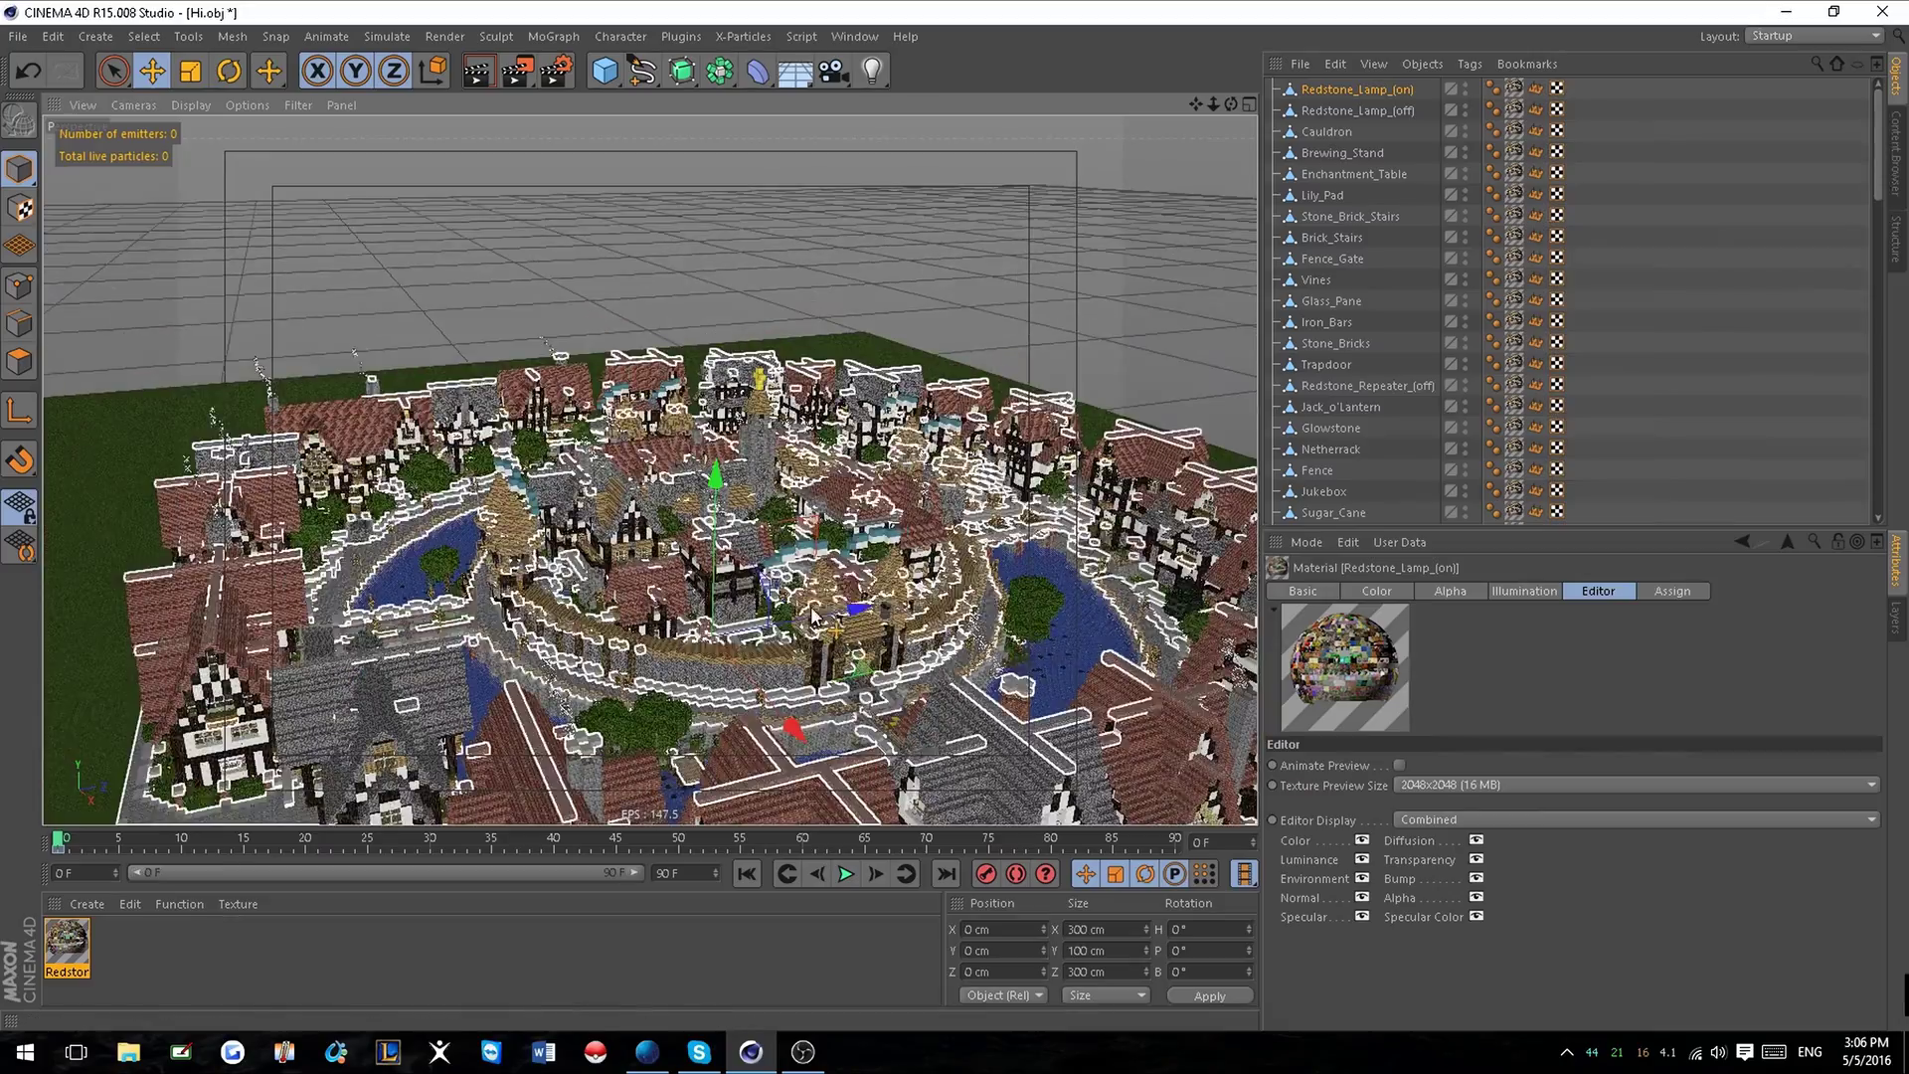
{"action": "left_click_drag", "start_coordinate": [813, 616], "coordinate": [994, 557], "text": "alt"}
{"action": "scroll", "coordinate": [849, 676], "scroll_direction": "up", "scroll_amount": 3}
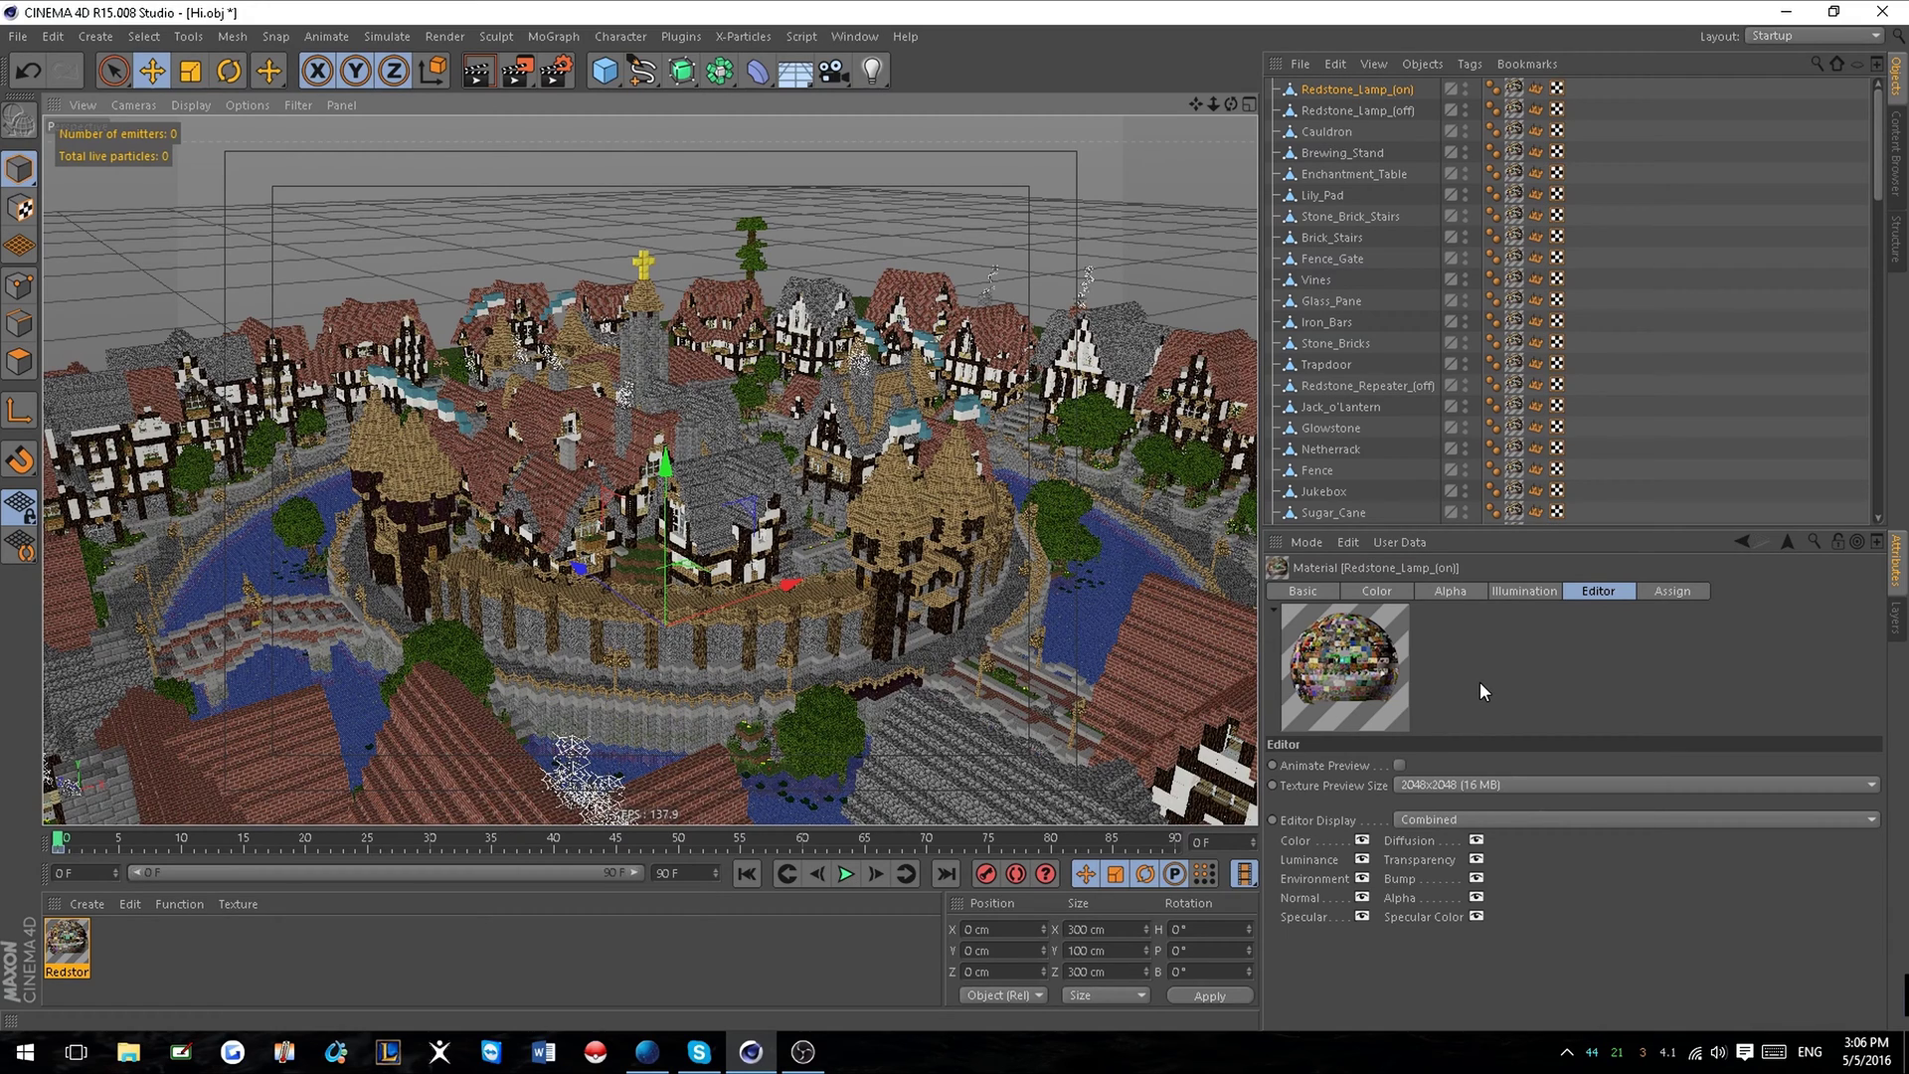
{"action": "scroll", "coordinate": [584, 588], "scroll_direction": "down", "scroll_amount": 6}
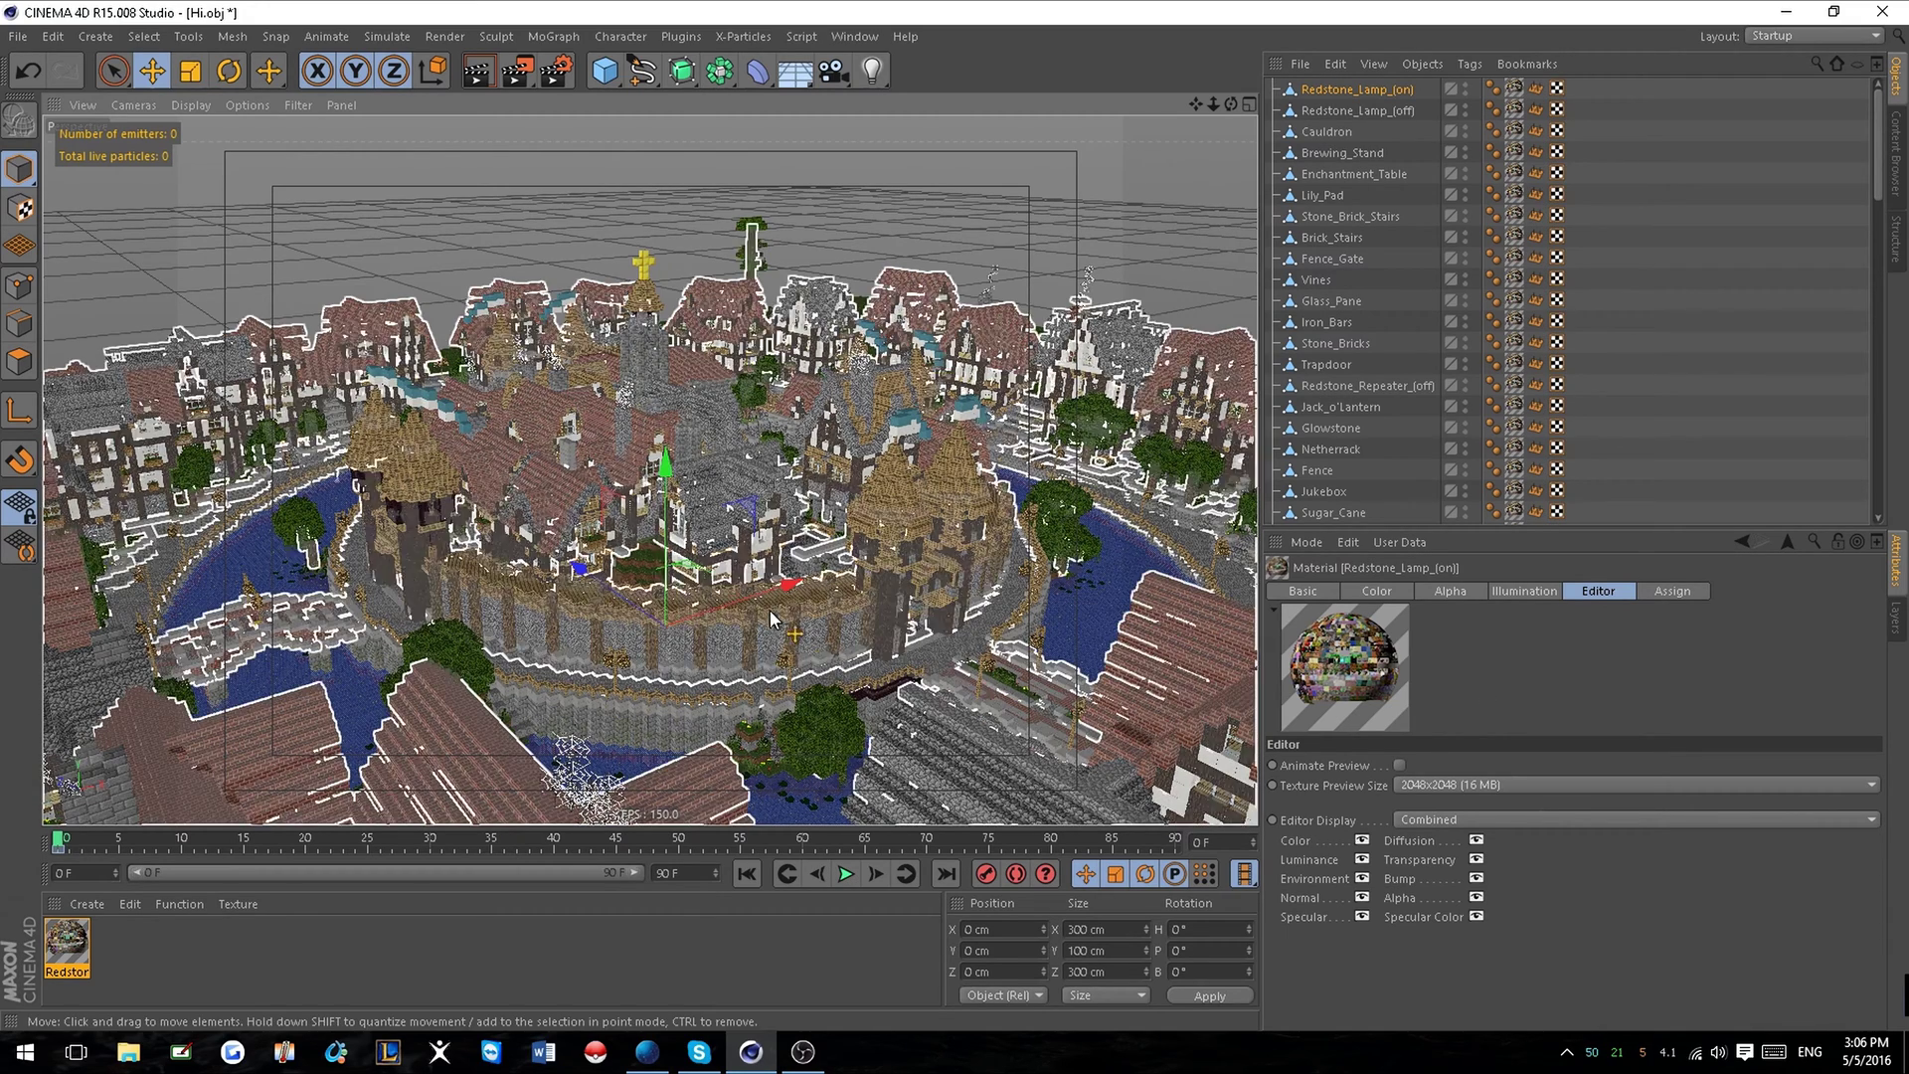
{"action": "left_click_drag", "start_coordinate": [585, 589], "coordinate": [690, 553], "text": "alt"}
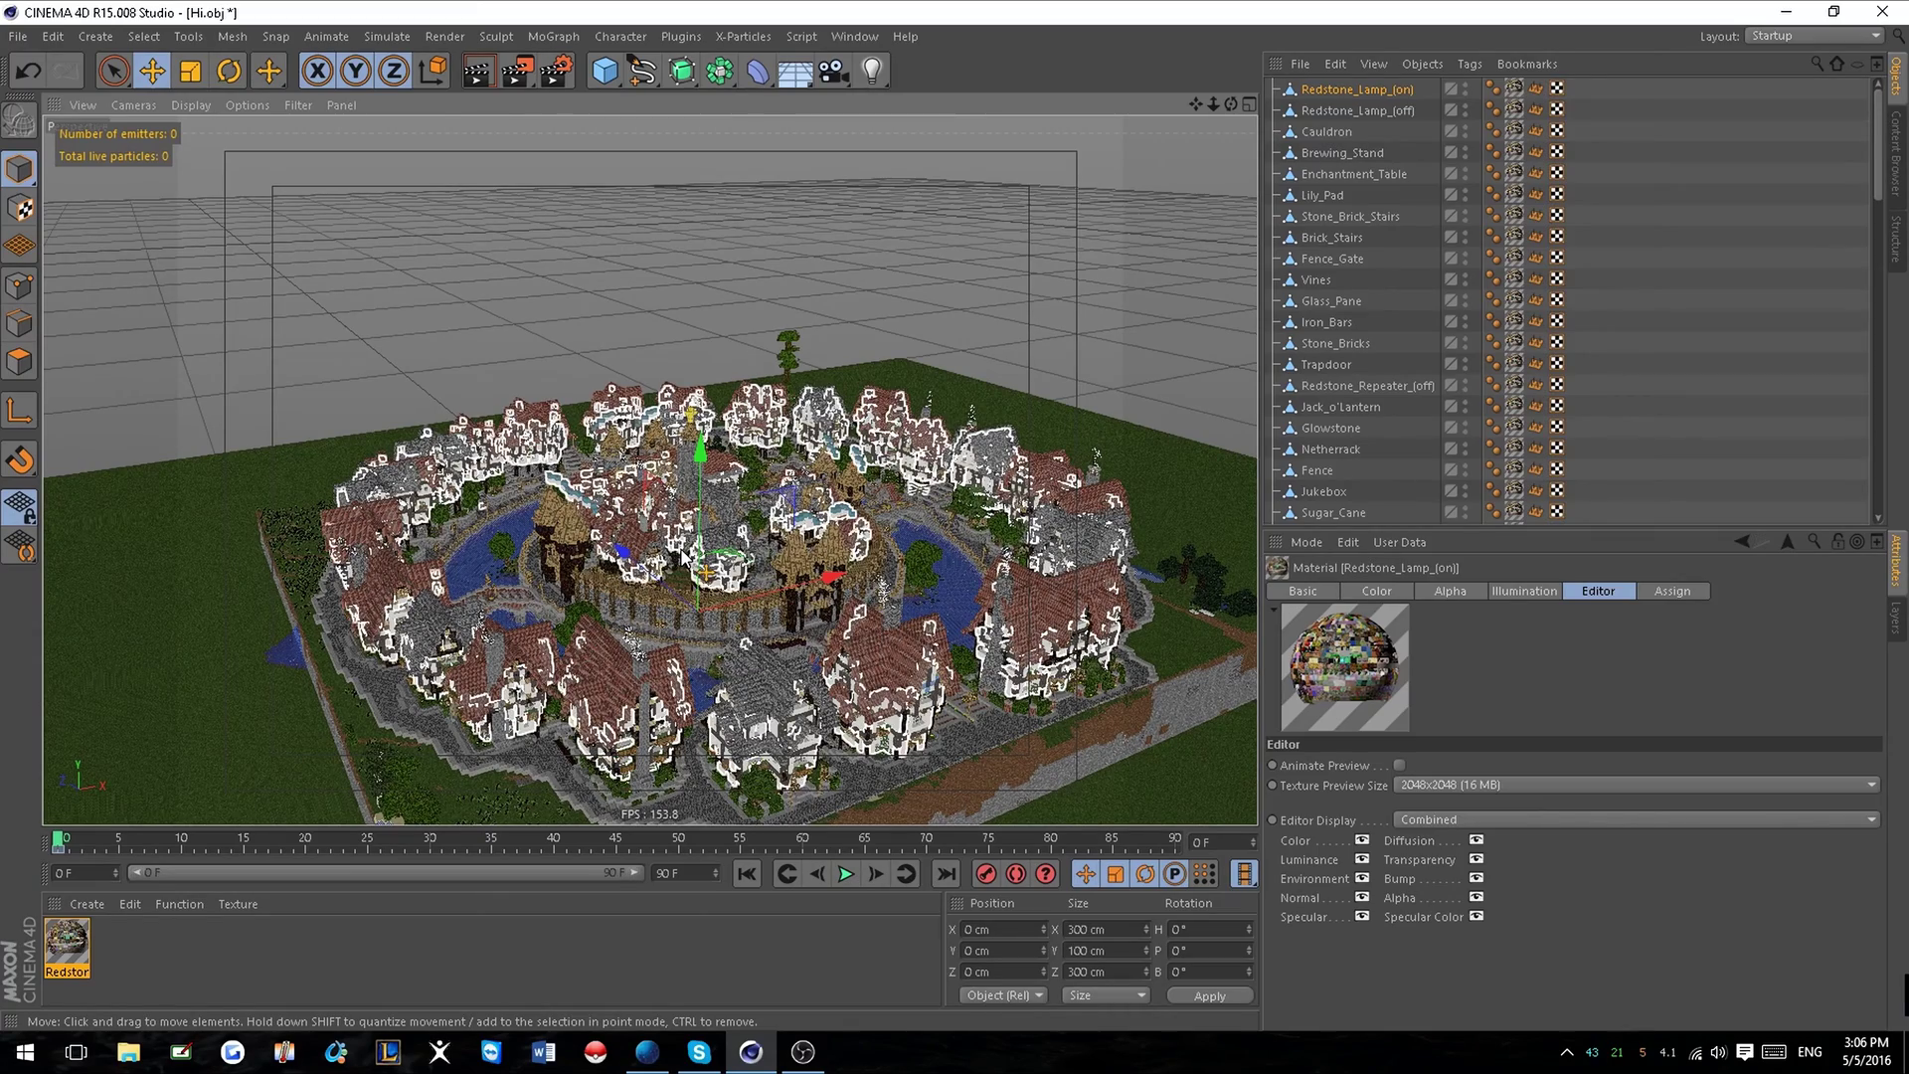
{"action": "scroll", "coordinate": [706, 525], "scroll_direction": "down", "scroll_amount": 3}
{"action": "left_click_drag", "start_coordinate": [714, 534], "coordinate": [895, 795], "text": "alt"}
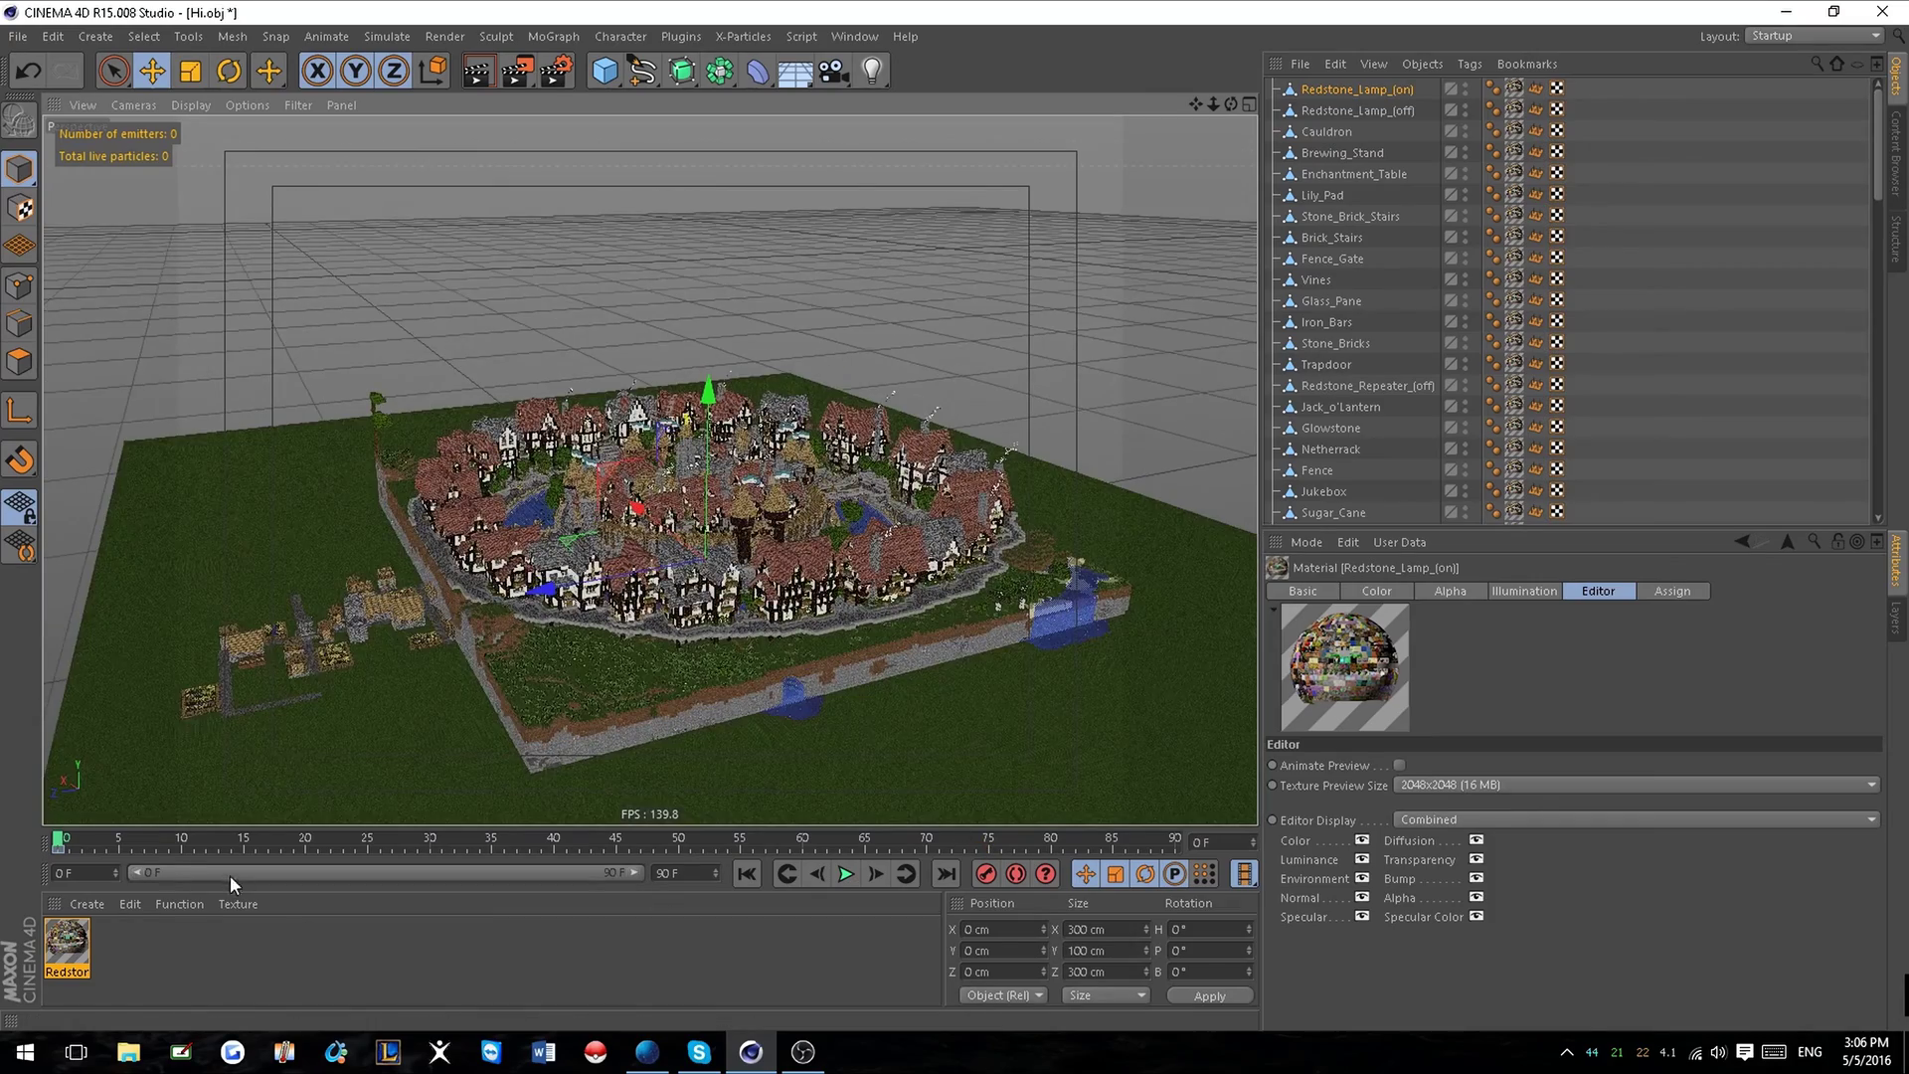
{"action": "scroll", "coordinate": [630, 502], "scroll_direction": "up", "scroll_amount": 6}
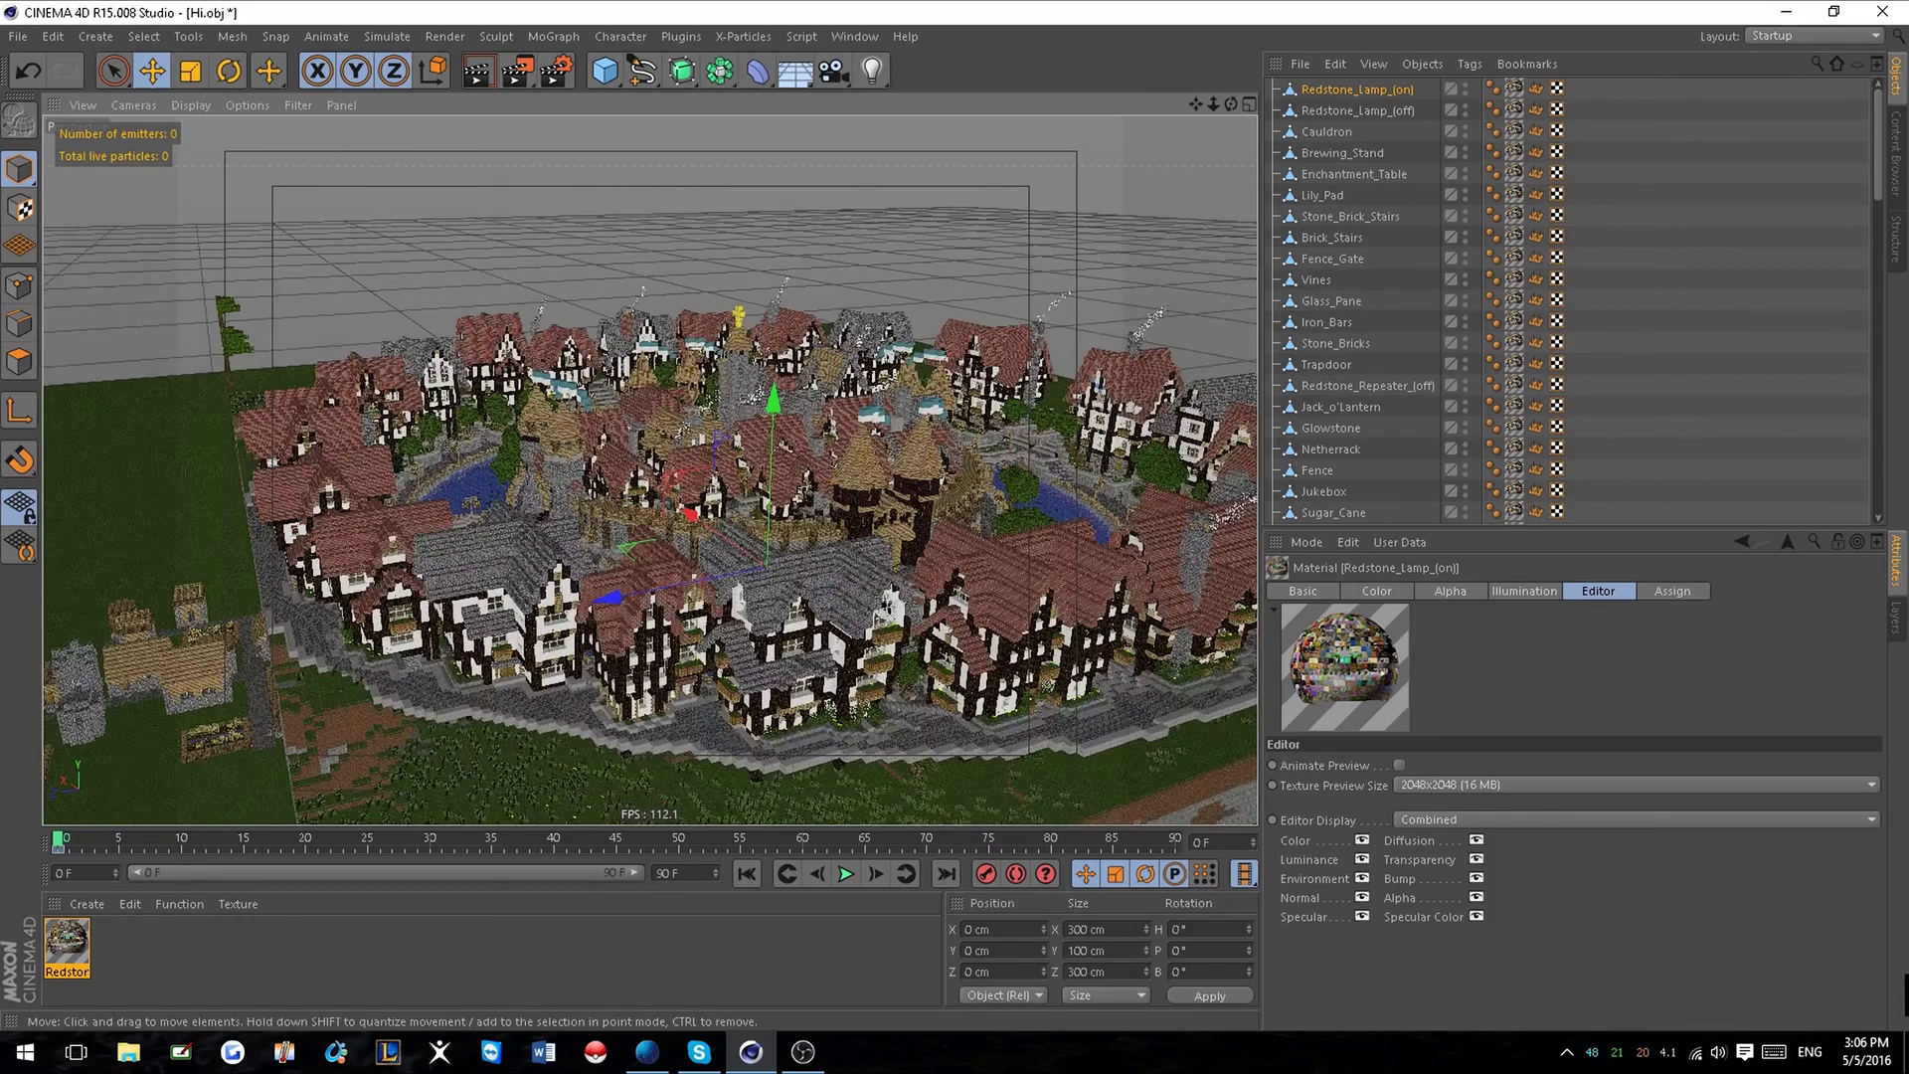
{"action": "key", "text": "alt+Tab"}
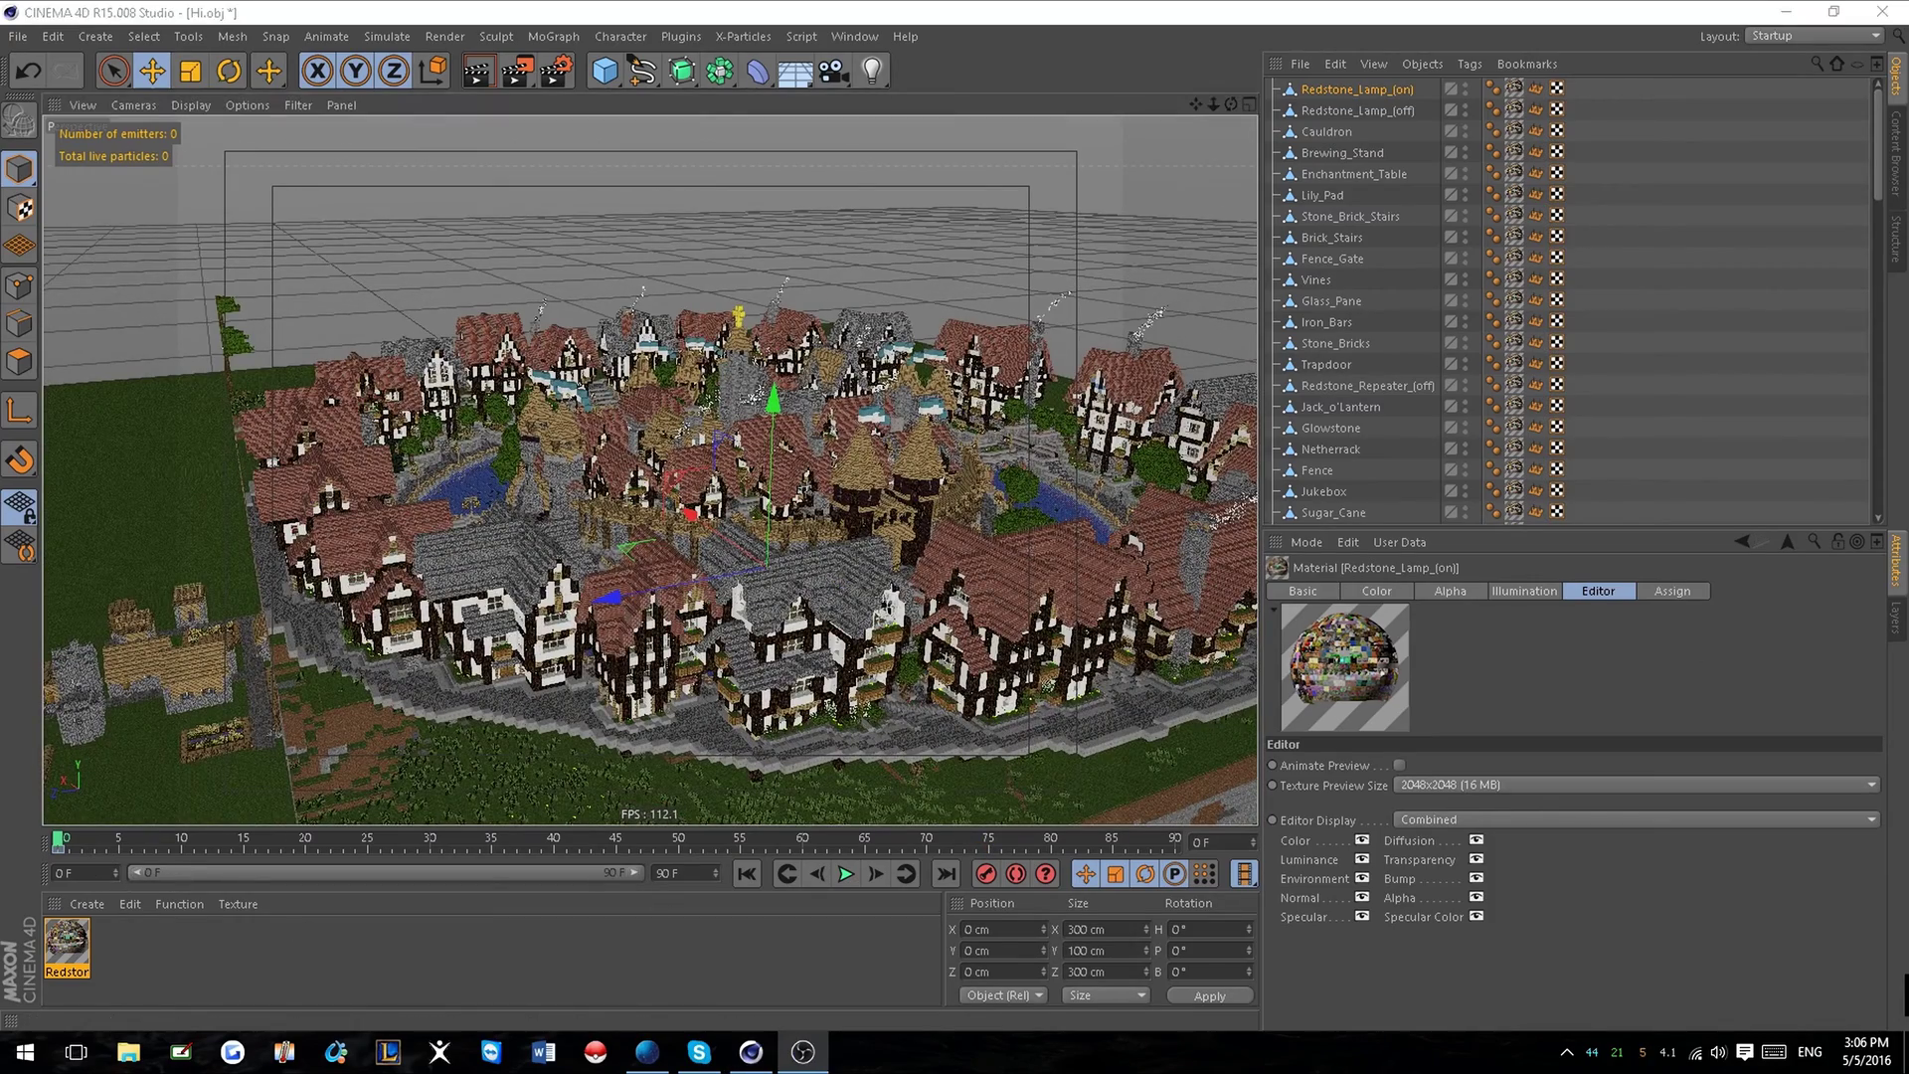
{"action": "scroll", "coordinate": [756, 477], "scroll_direction": "down", "scroll_amount": 2}
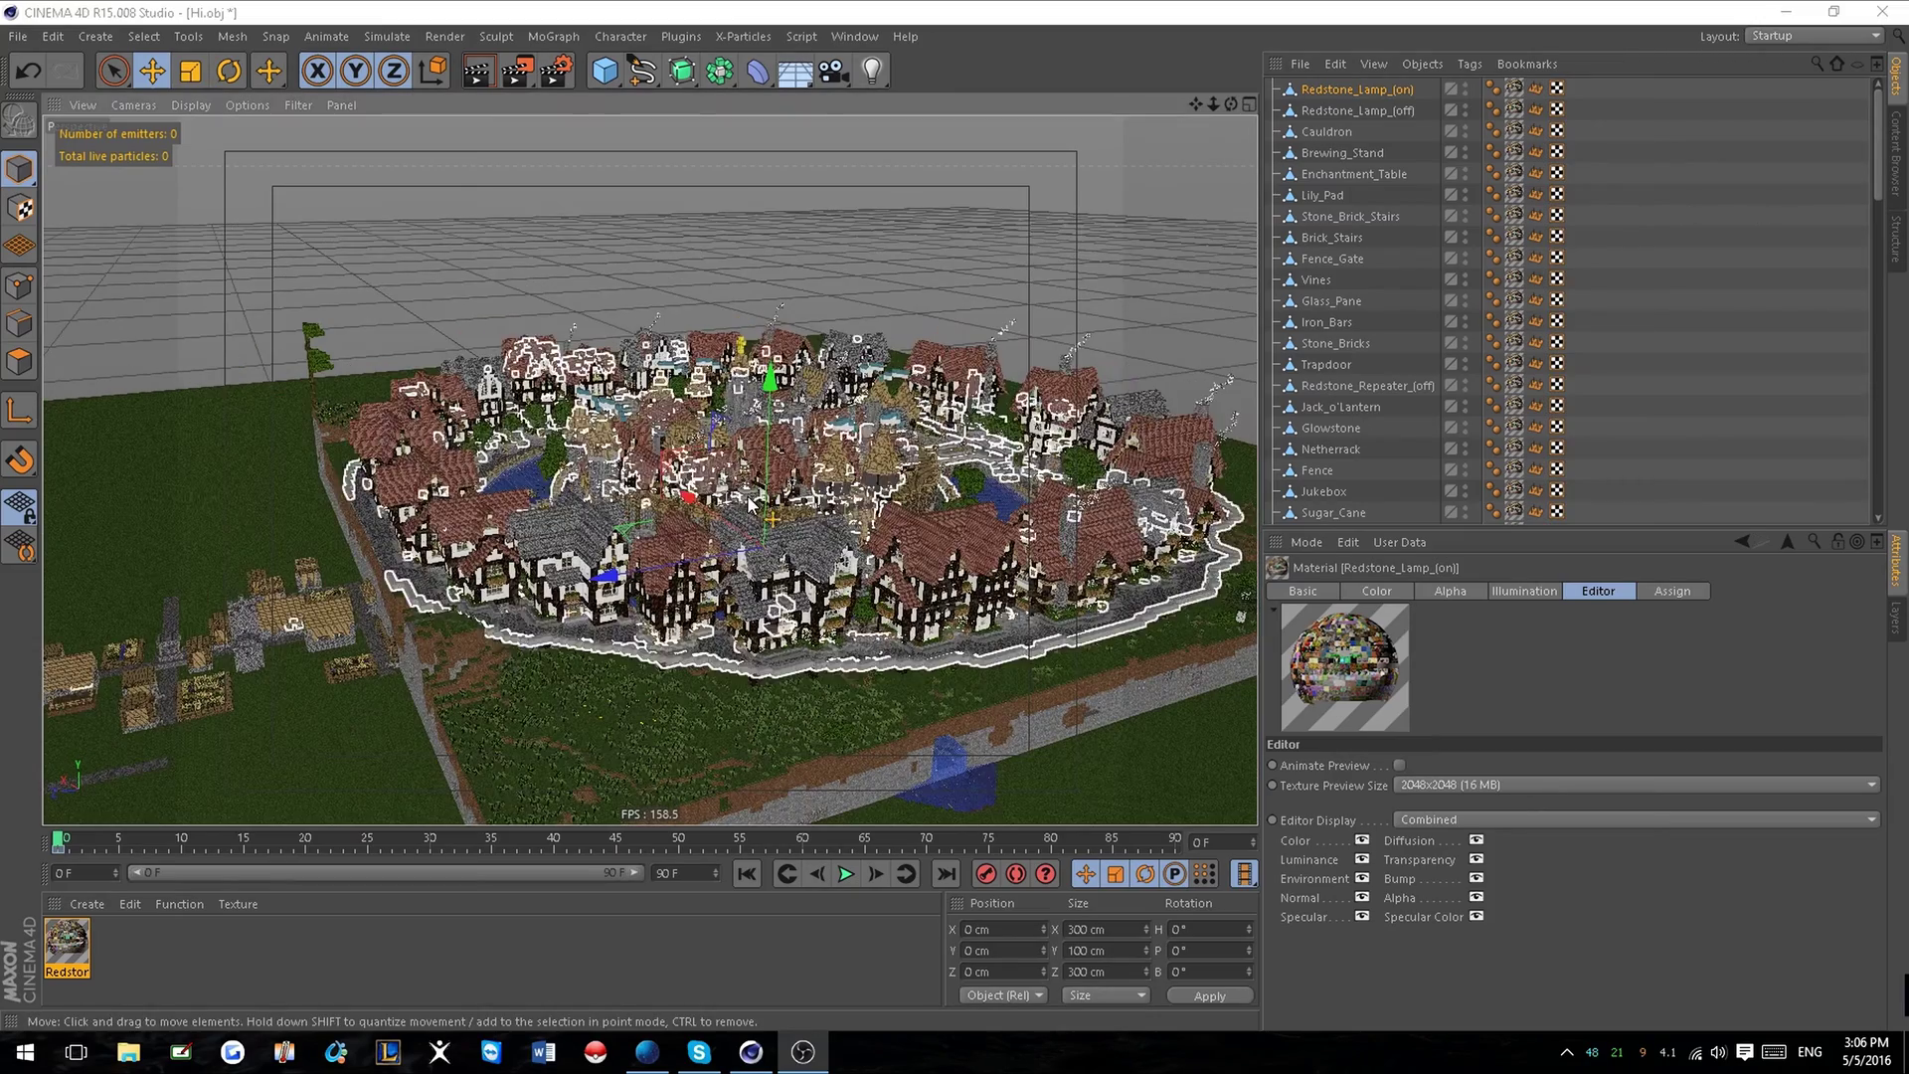
{"action": "mouse_move", "coordinate": [997, 2]}
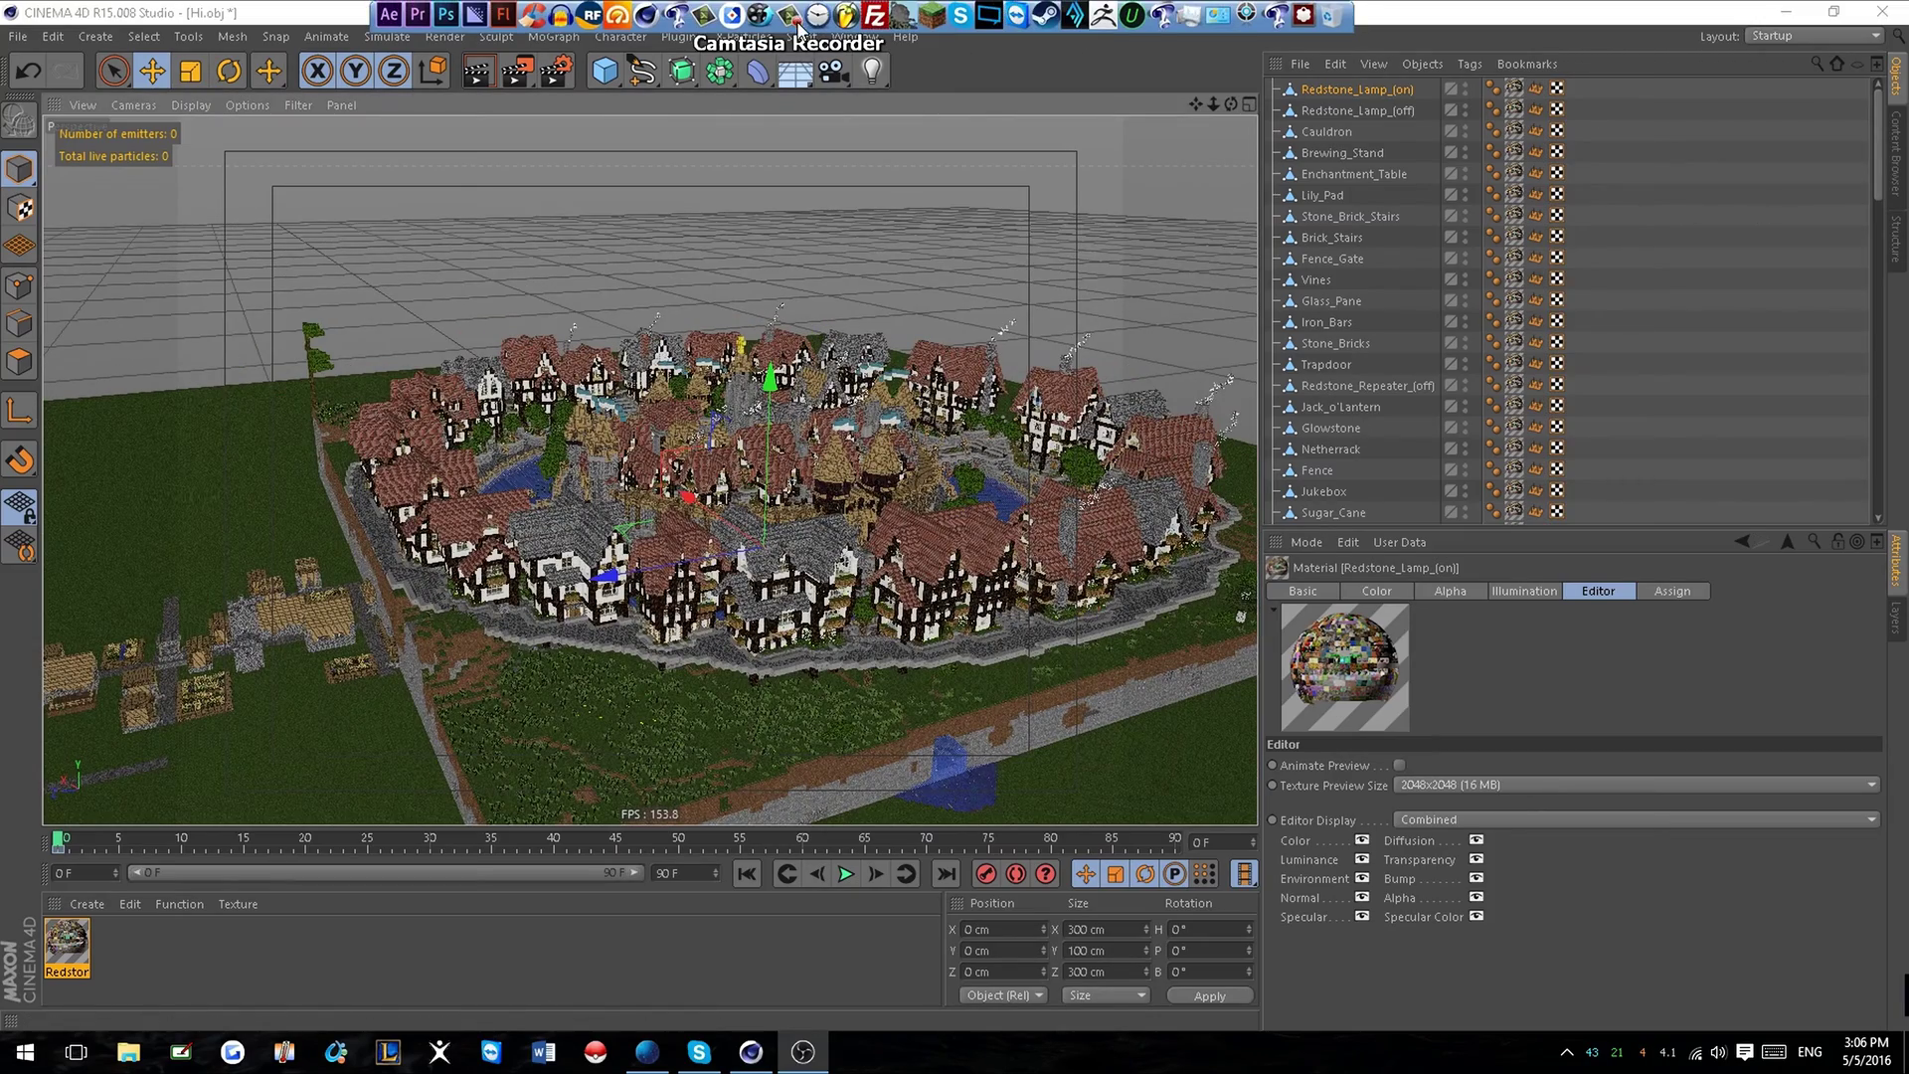
{"action": "scroll", "coordinate": [863, 502], "scroll_direction": "down", "scroll_amount": 2}
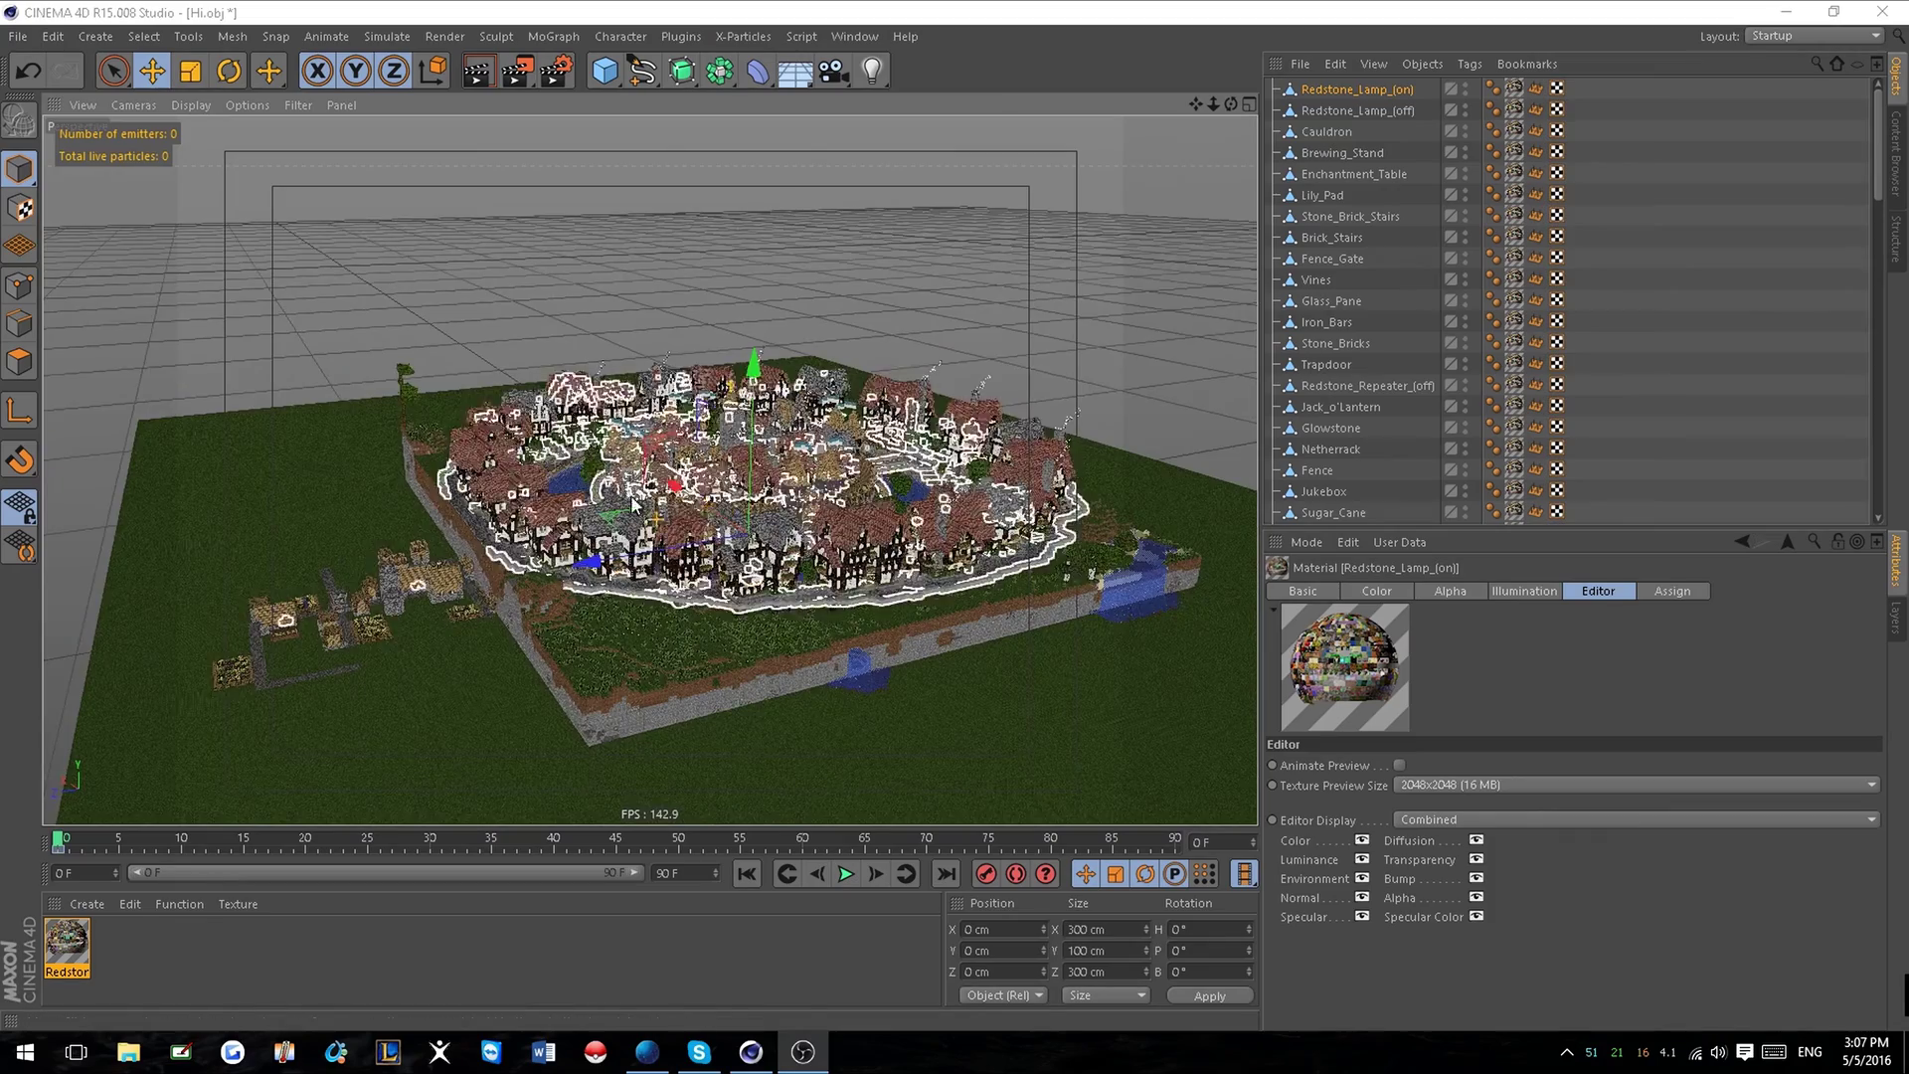
{"action": "left_click_drag", "start_coordinate": [1088, 565], "coordinate": [1064, 551], "text": "alt"}
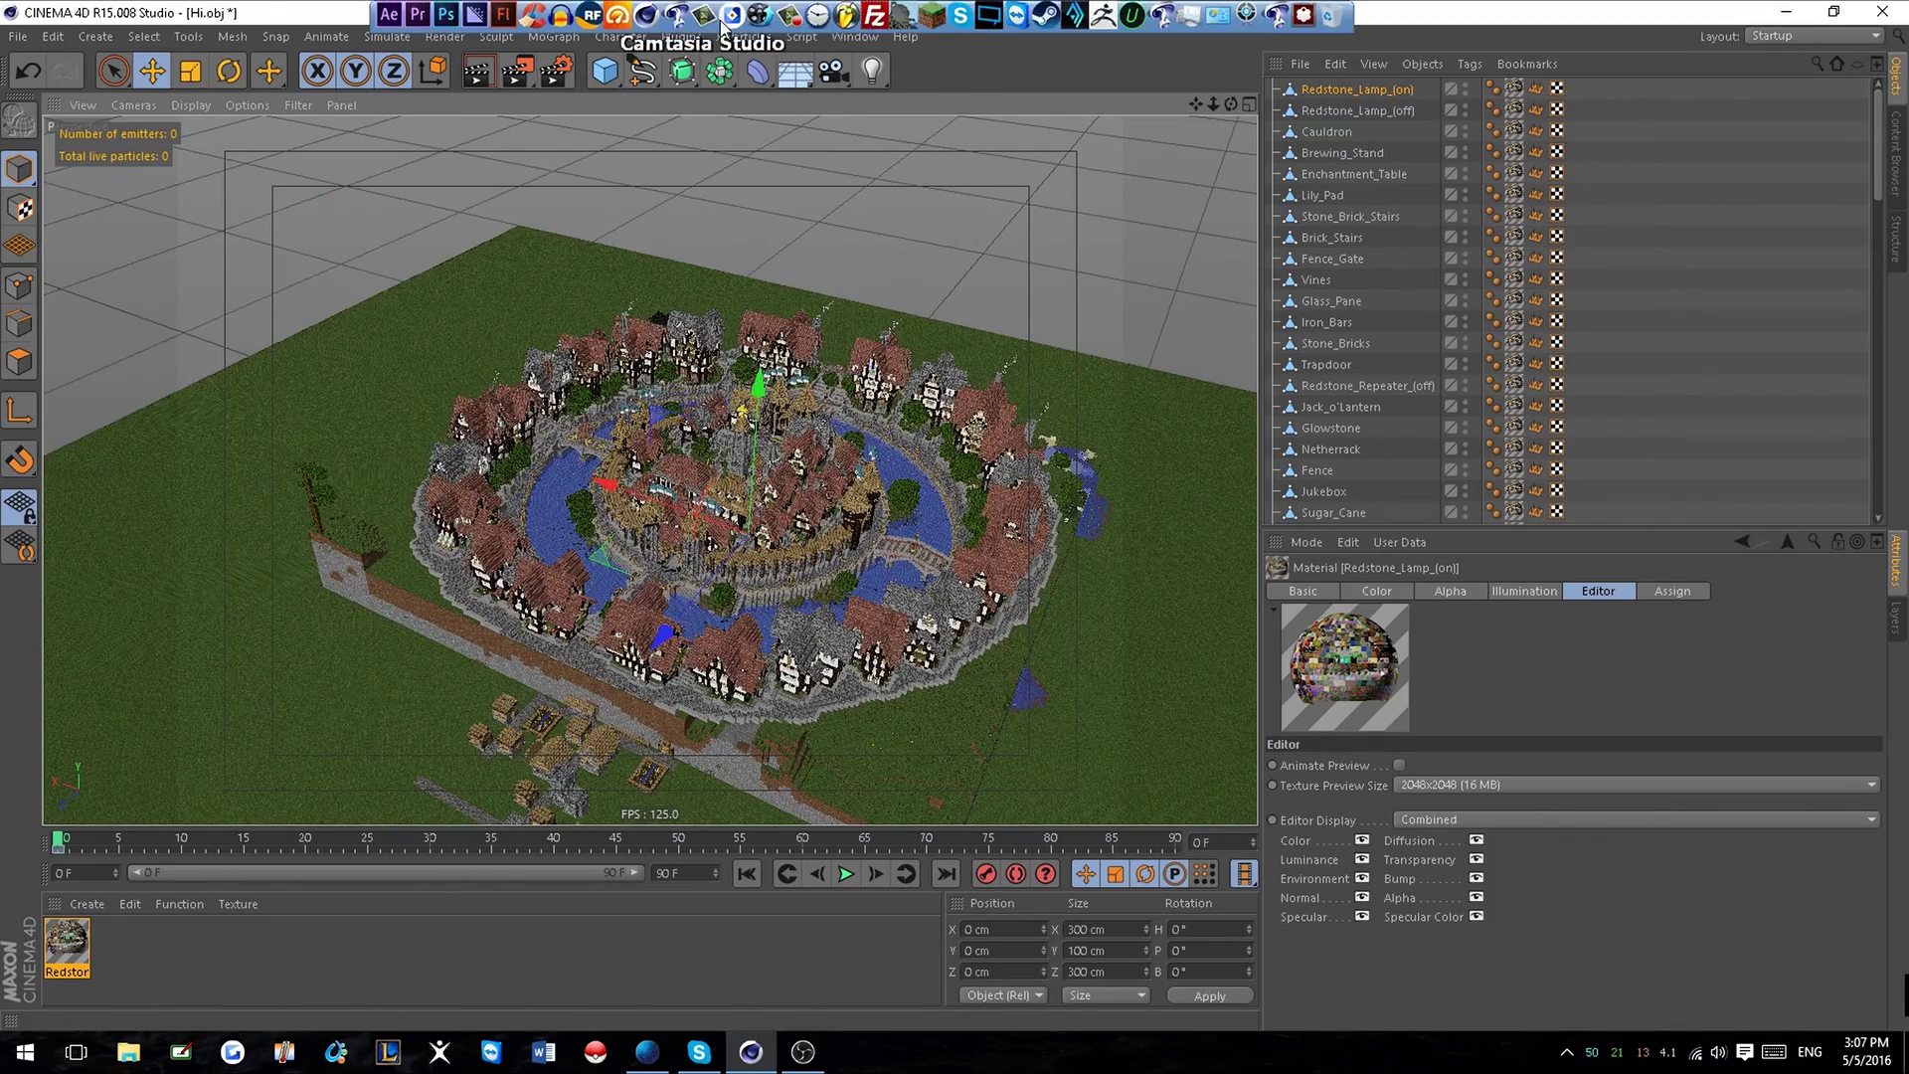
{"action": "left_click_drag", "start_coordinate": [874, 587], "coordinate": [754, 513], "text": "alt"}
{"action": "scroll", "coordinate": [753, 513], "scroll_direction": "up", "scroll_amount": 3}
{"action": "scroll", "coordinate": [754, 513], "scroll_direction": "up", "scroll_amount": 2}
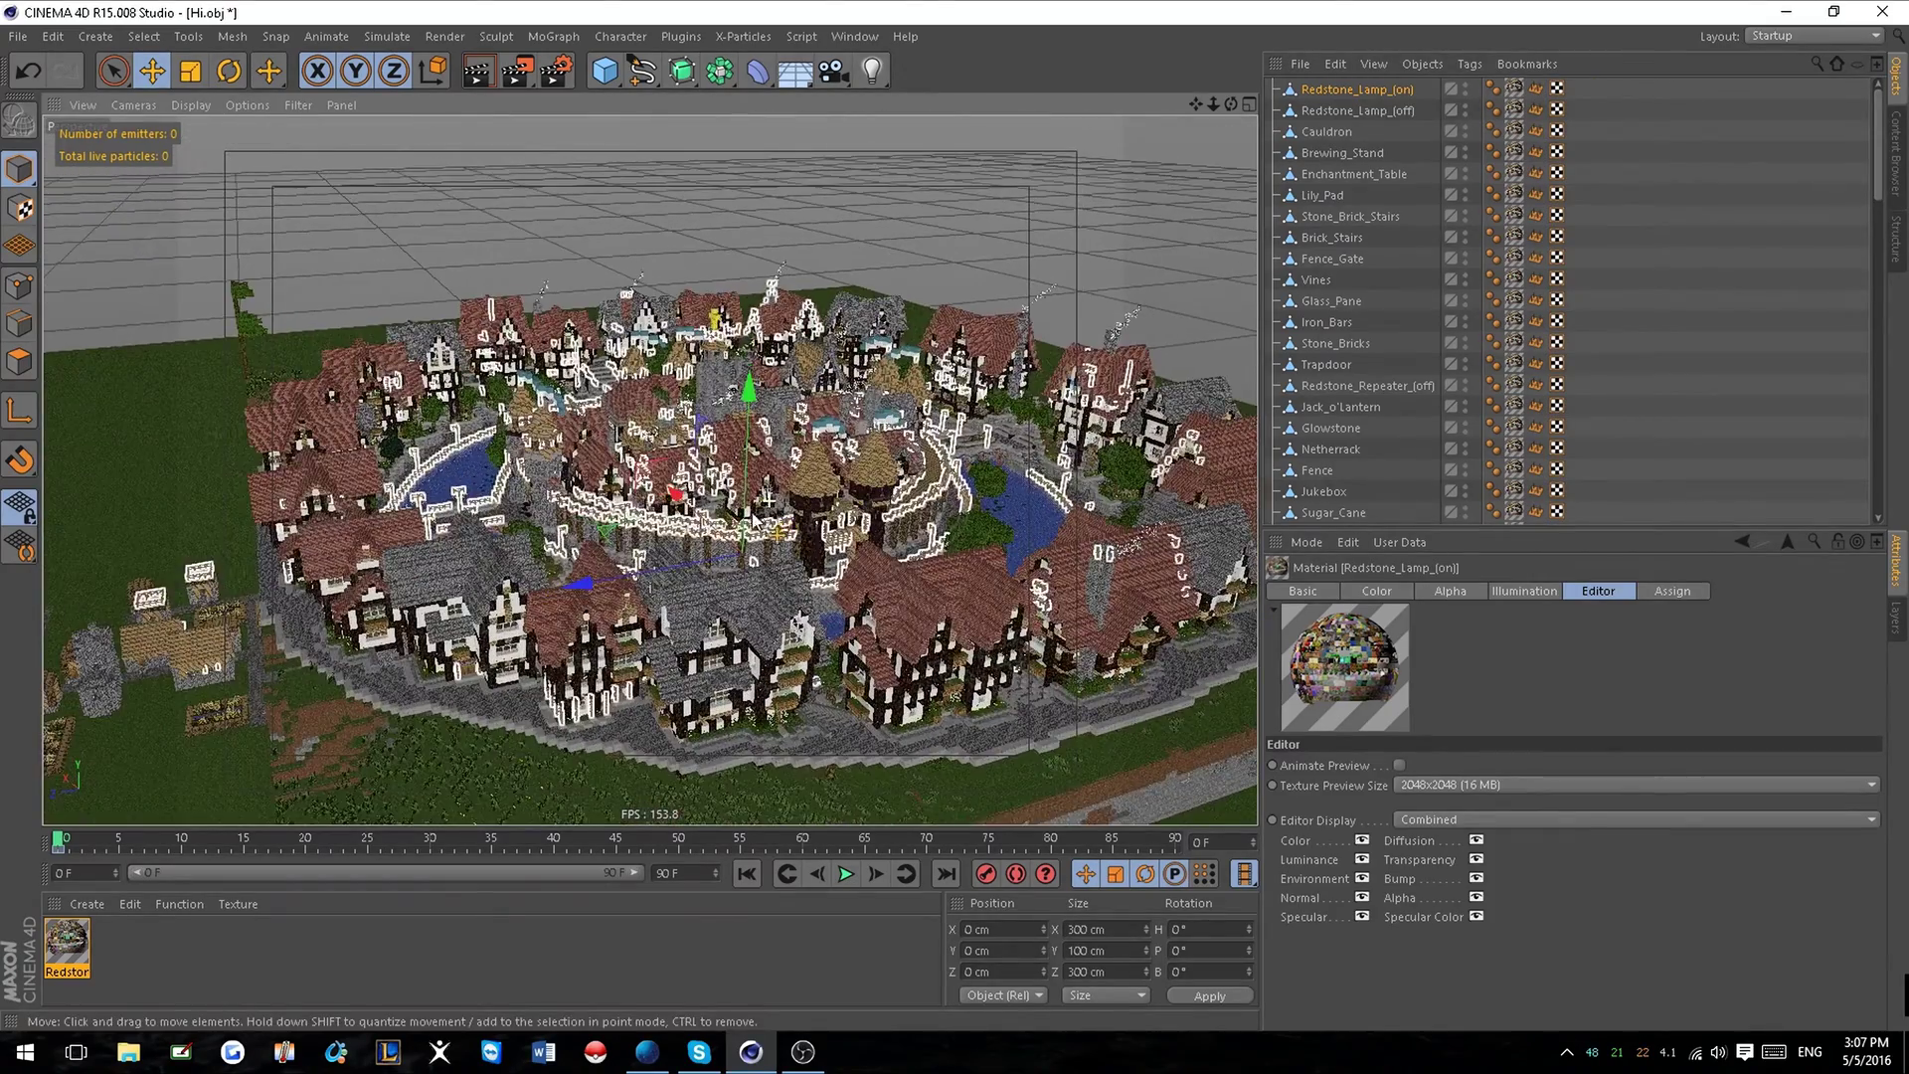
{"action": "scroll", "coordinate": [747, 531], "scroll_direction": "up", "scroll_amount": 2}
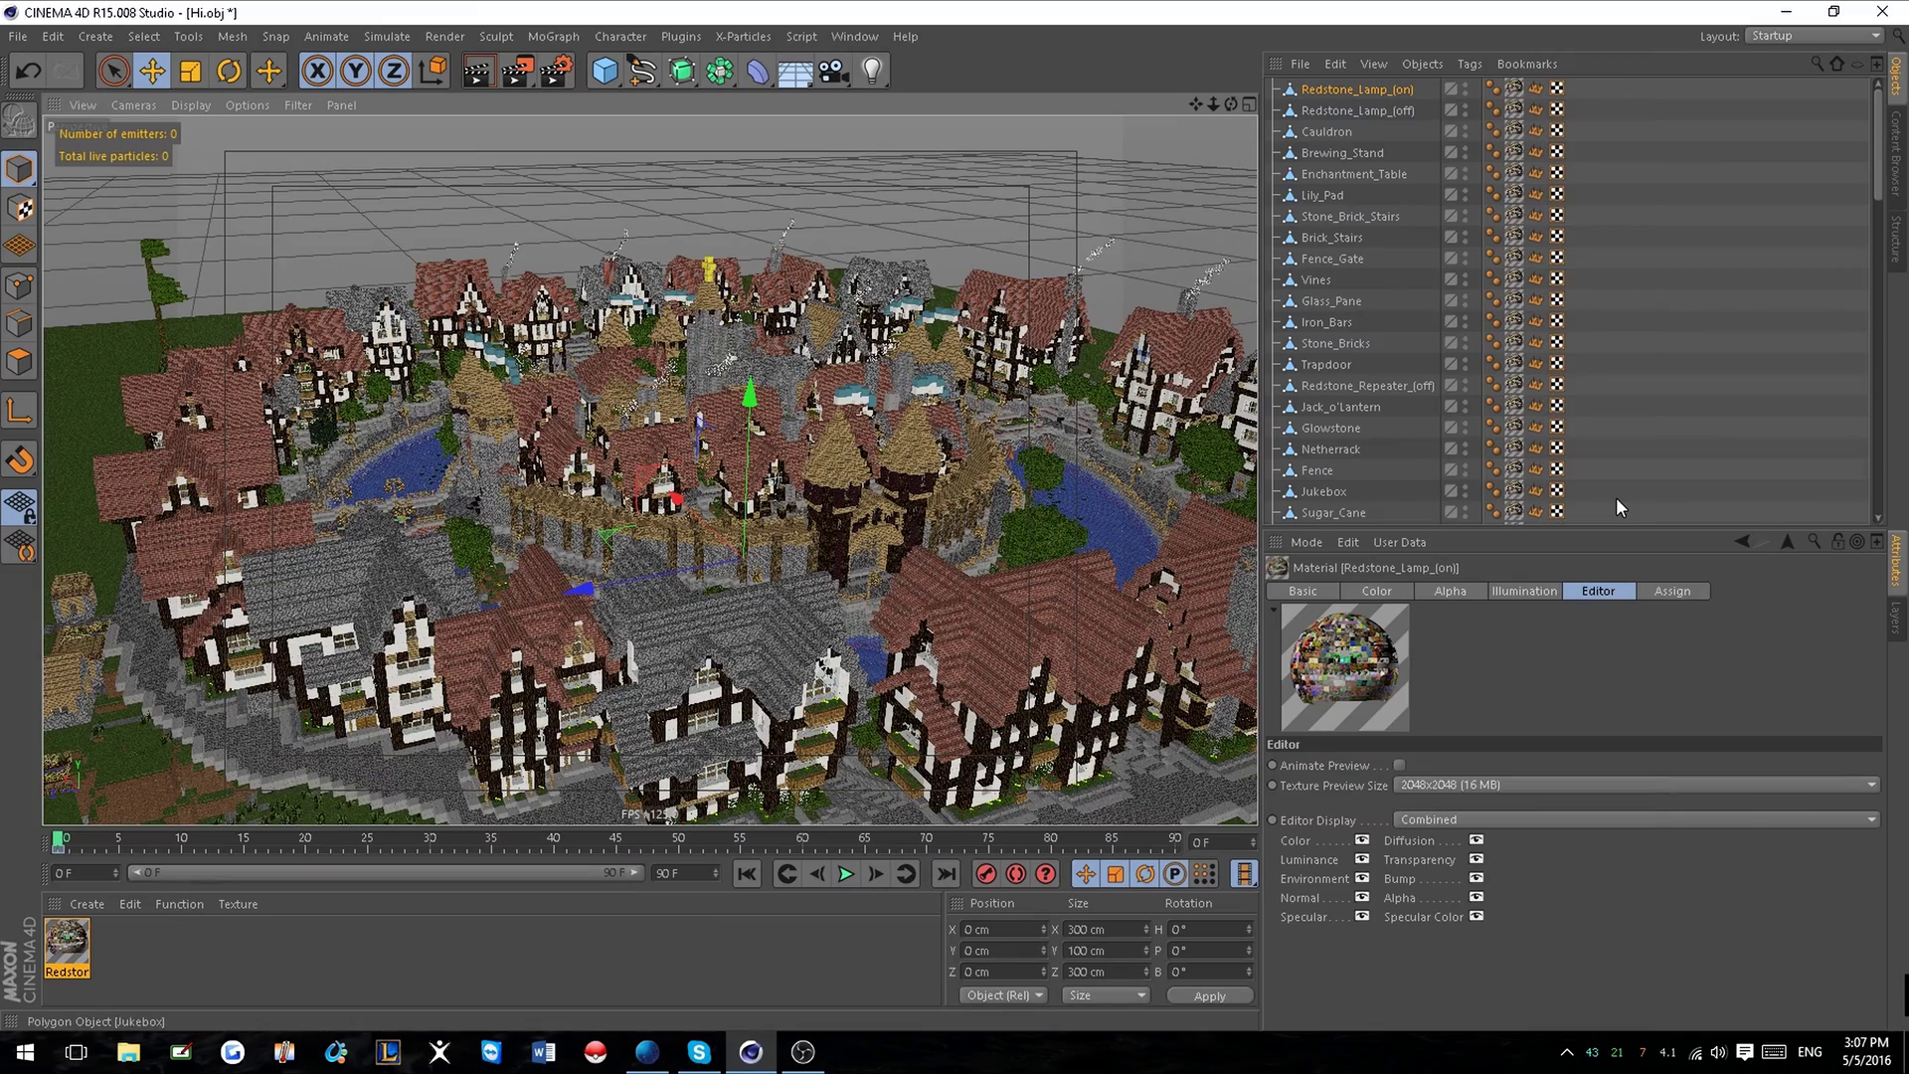
{"action": "scroll", "coordinate": [708, 587], "scroll_direction": "down", "scroll_amount": 5}
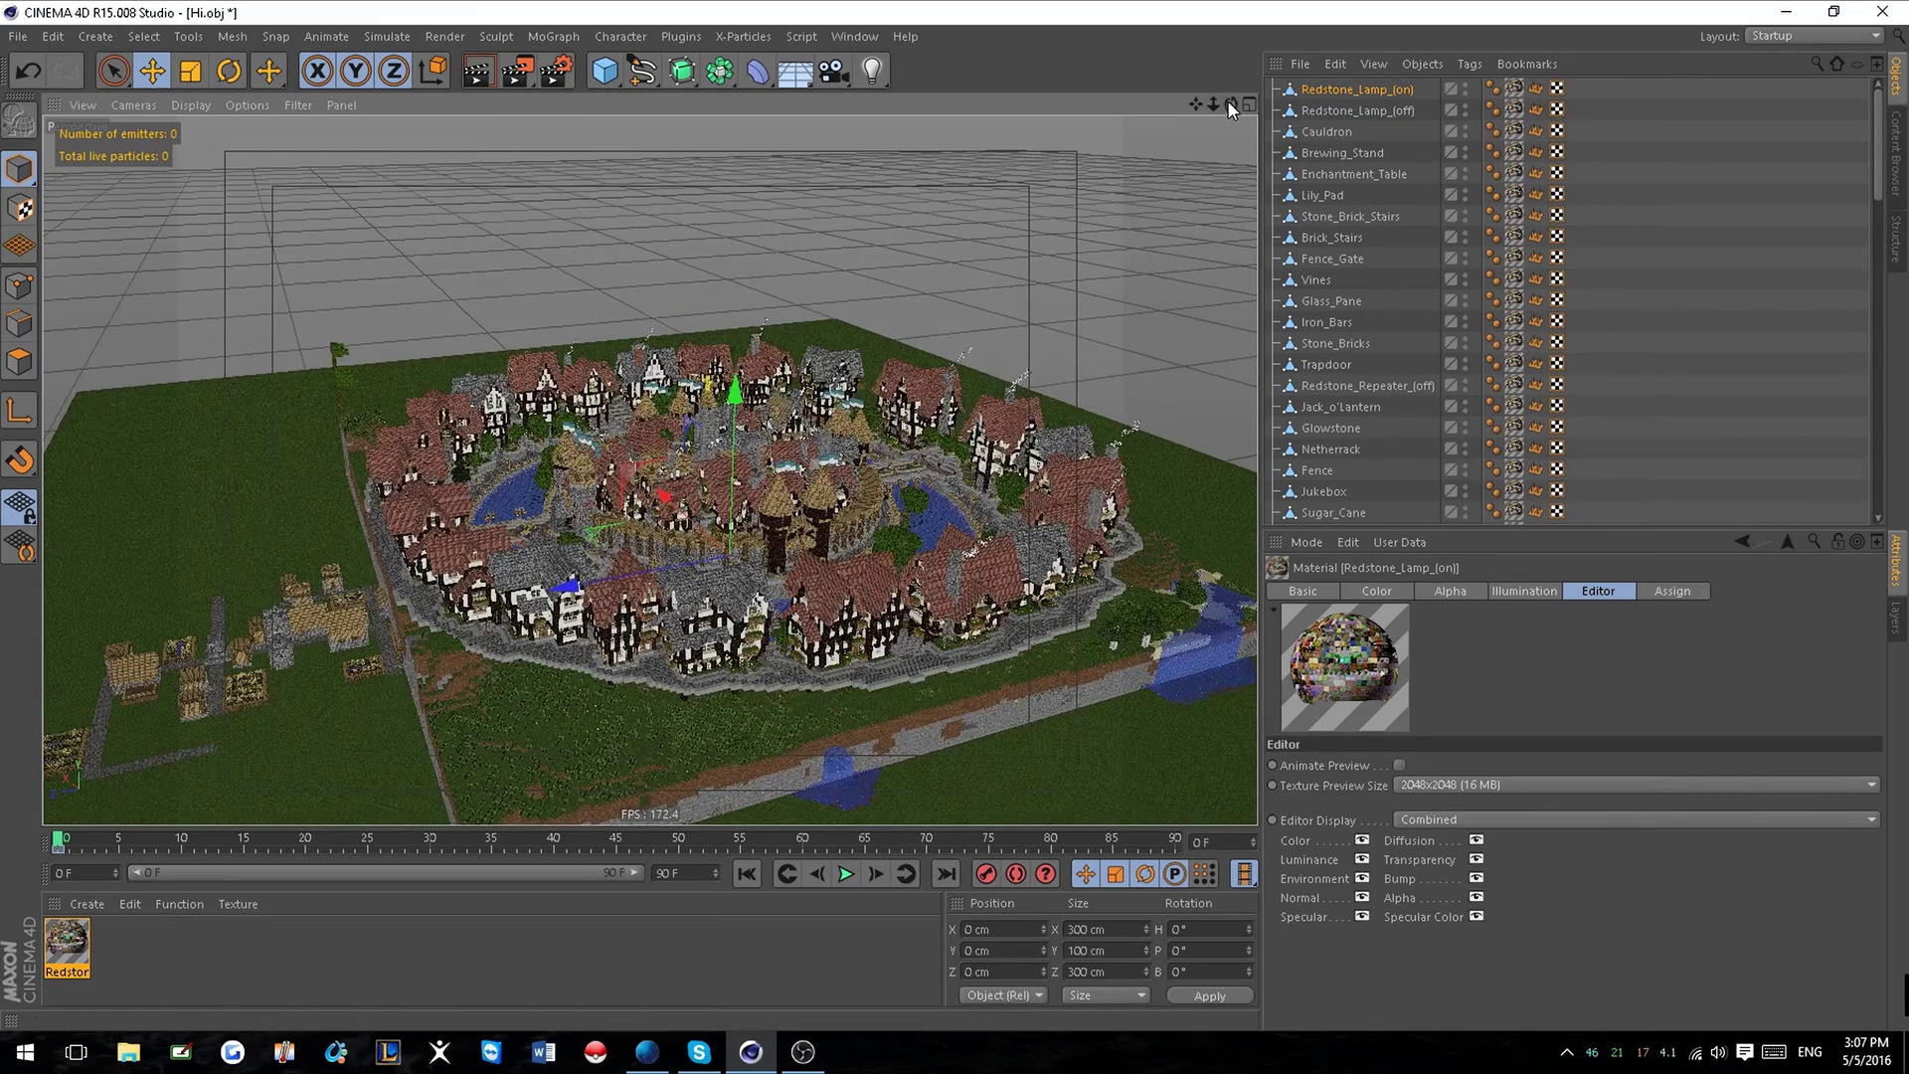
{"action": "left_click_drag", "start_coordinate": [1230, 105], "coordinate": [1276, 88]}
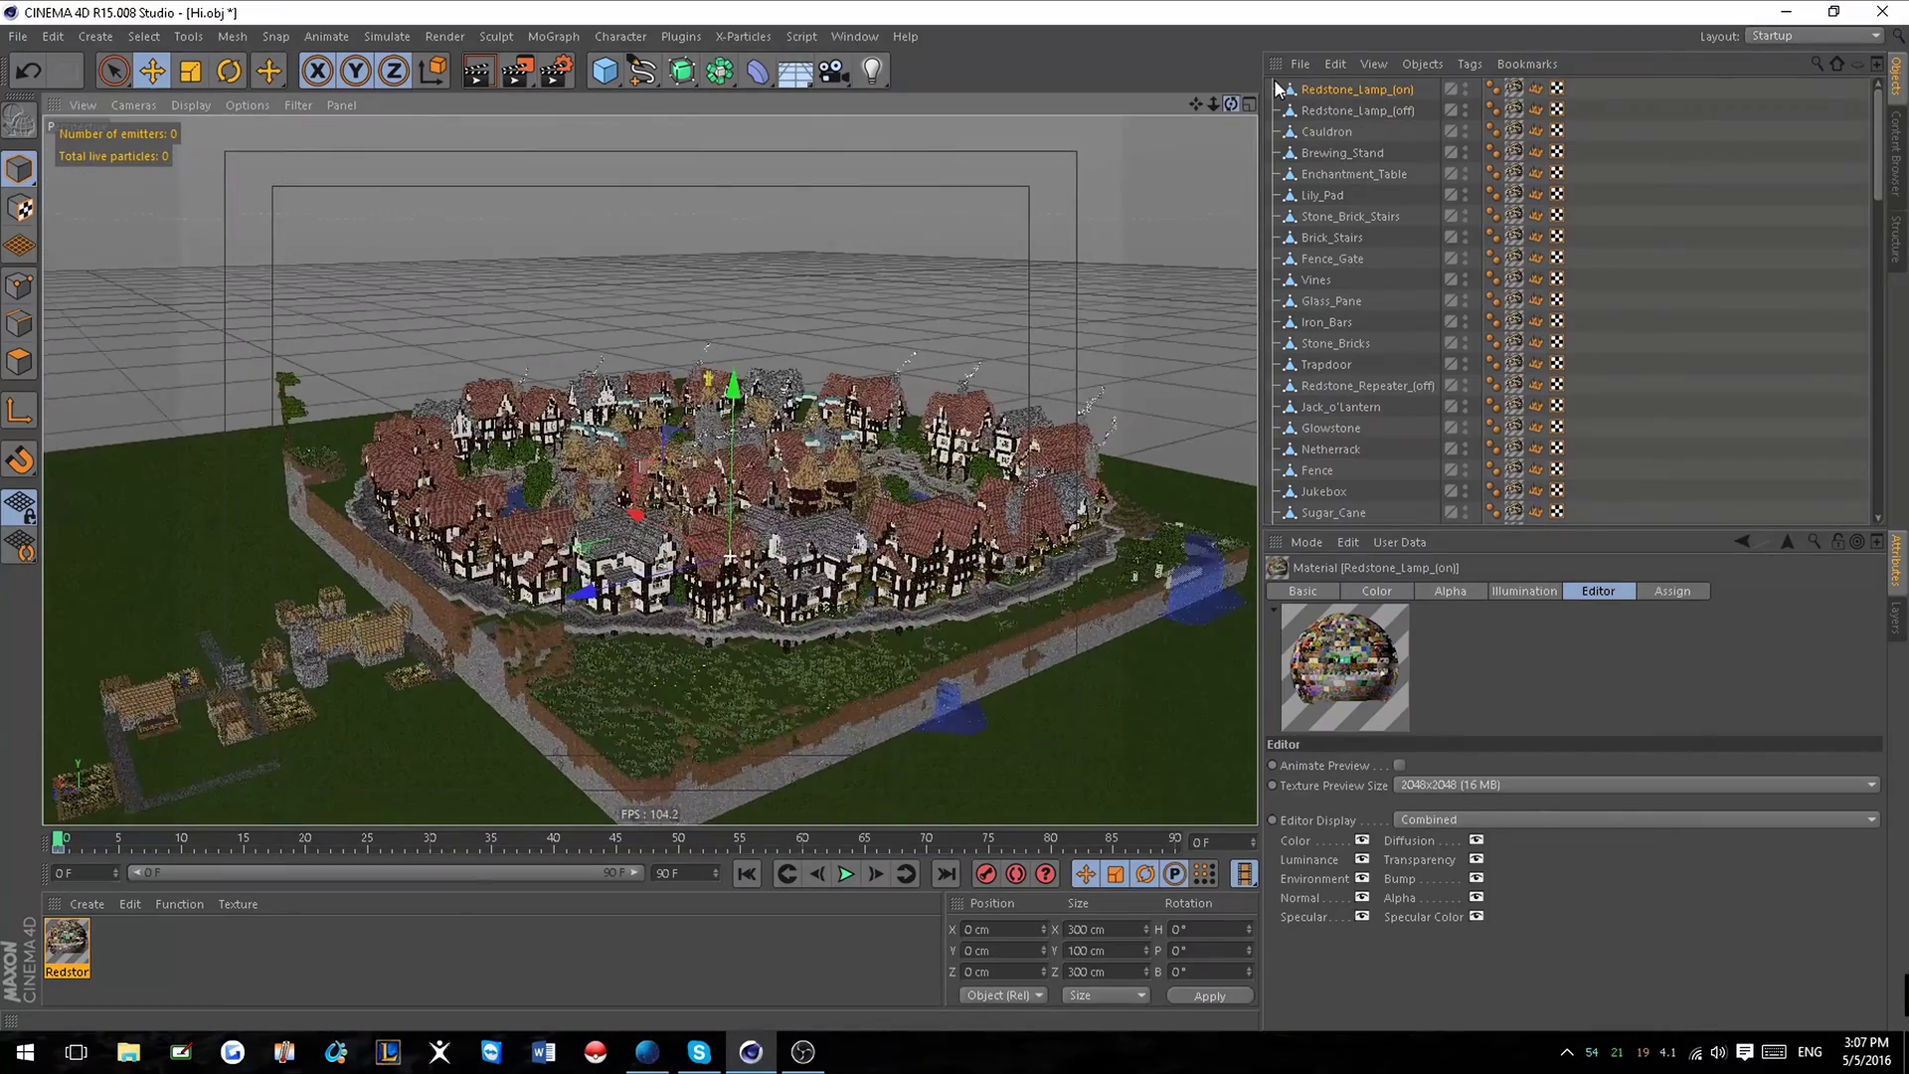
{"action": "scroll", "coordinate": [1070, 294], "scroll_direction": "down", "scroll_amount": 8}
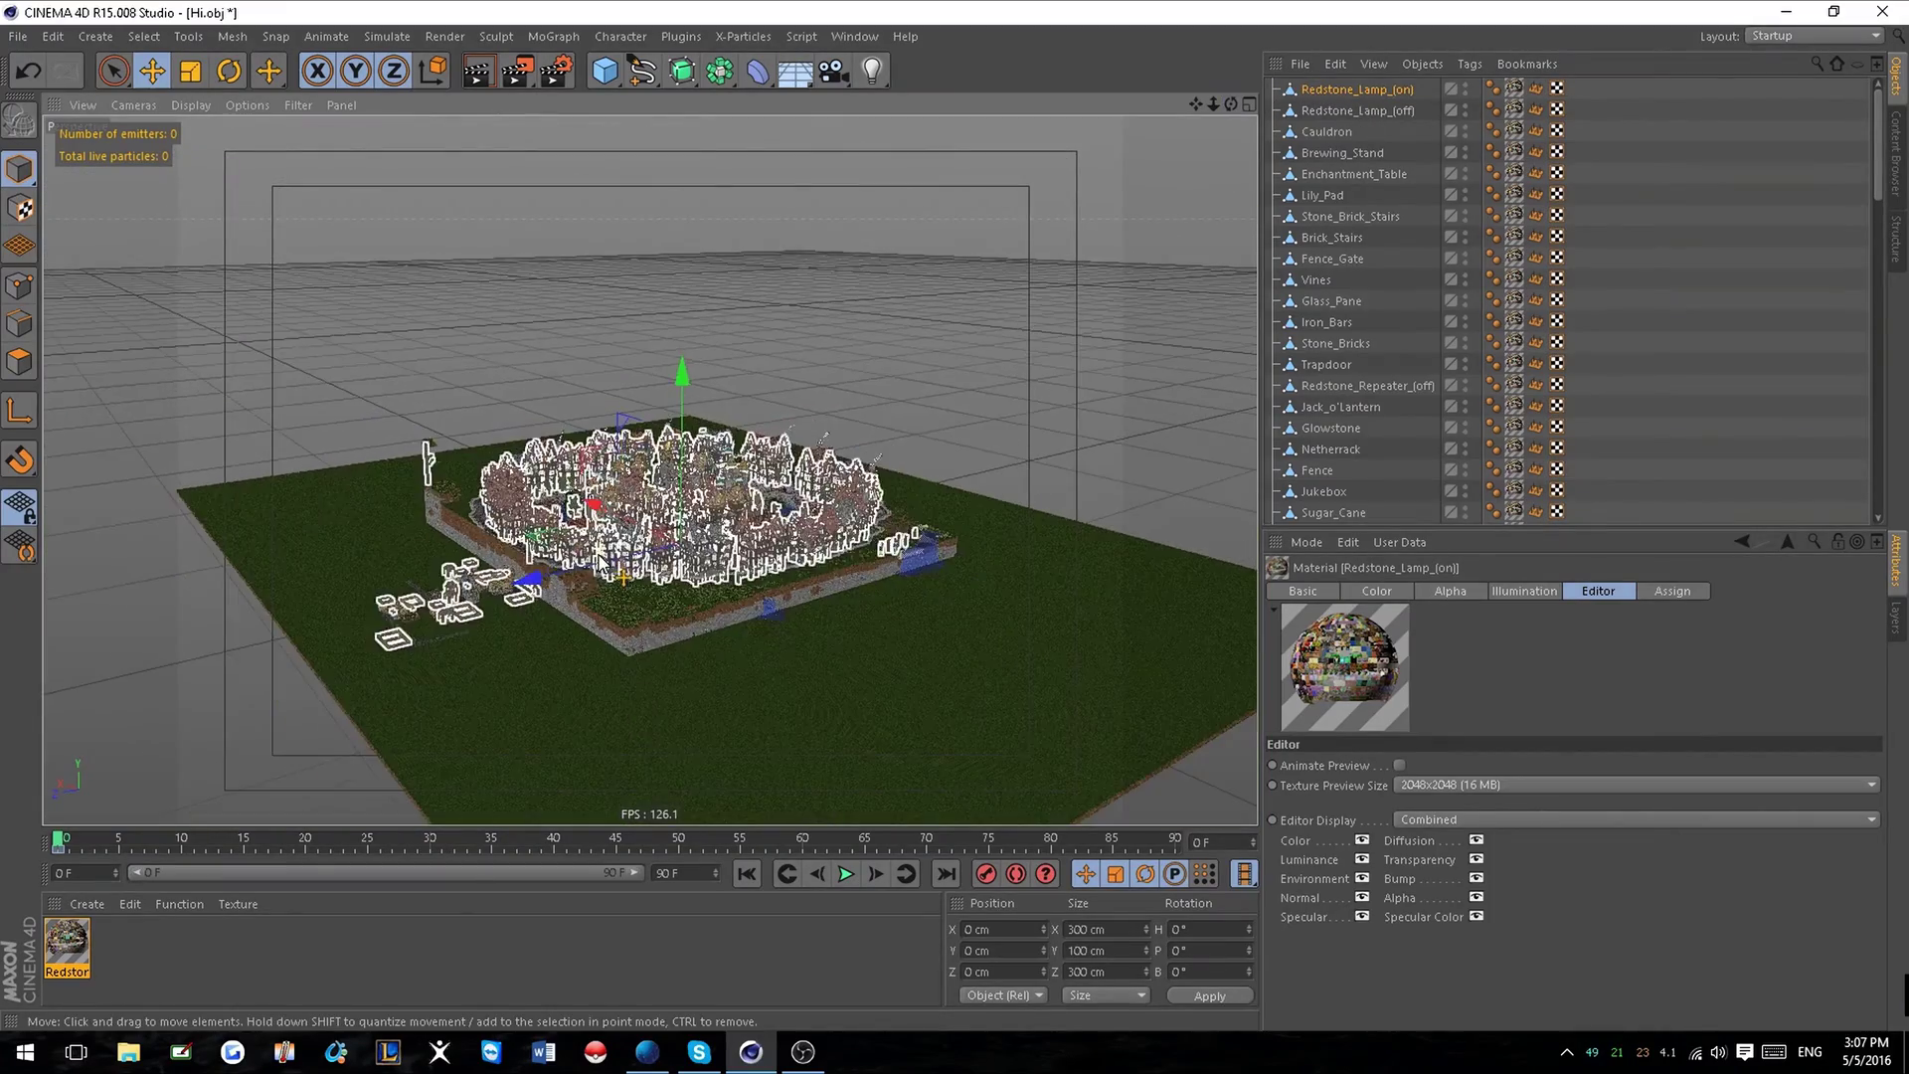
{"action": "scroll", "coordinate": [594, 568], "scroll_direction": "up", "scroll_amount": 10}
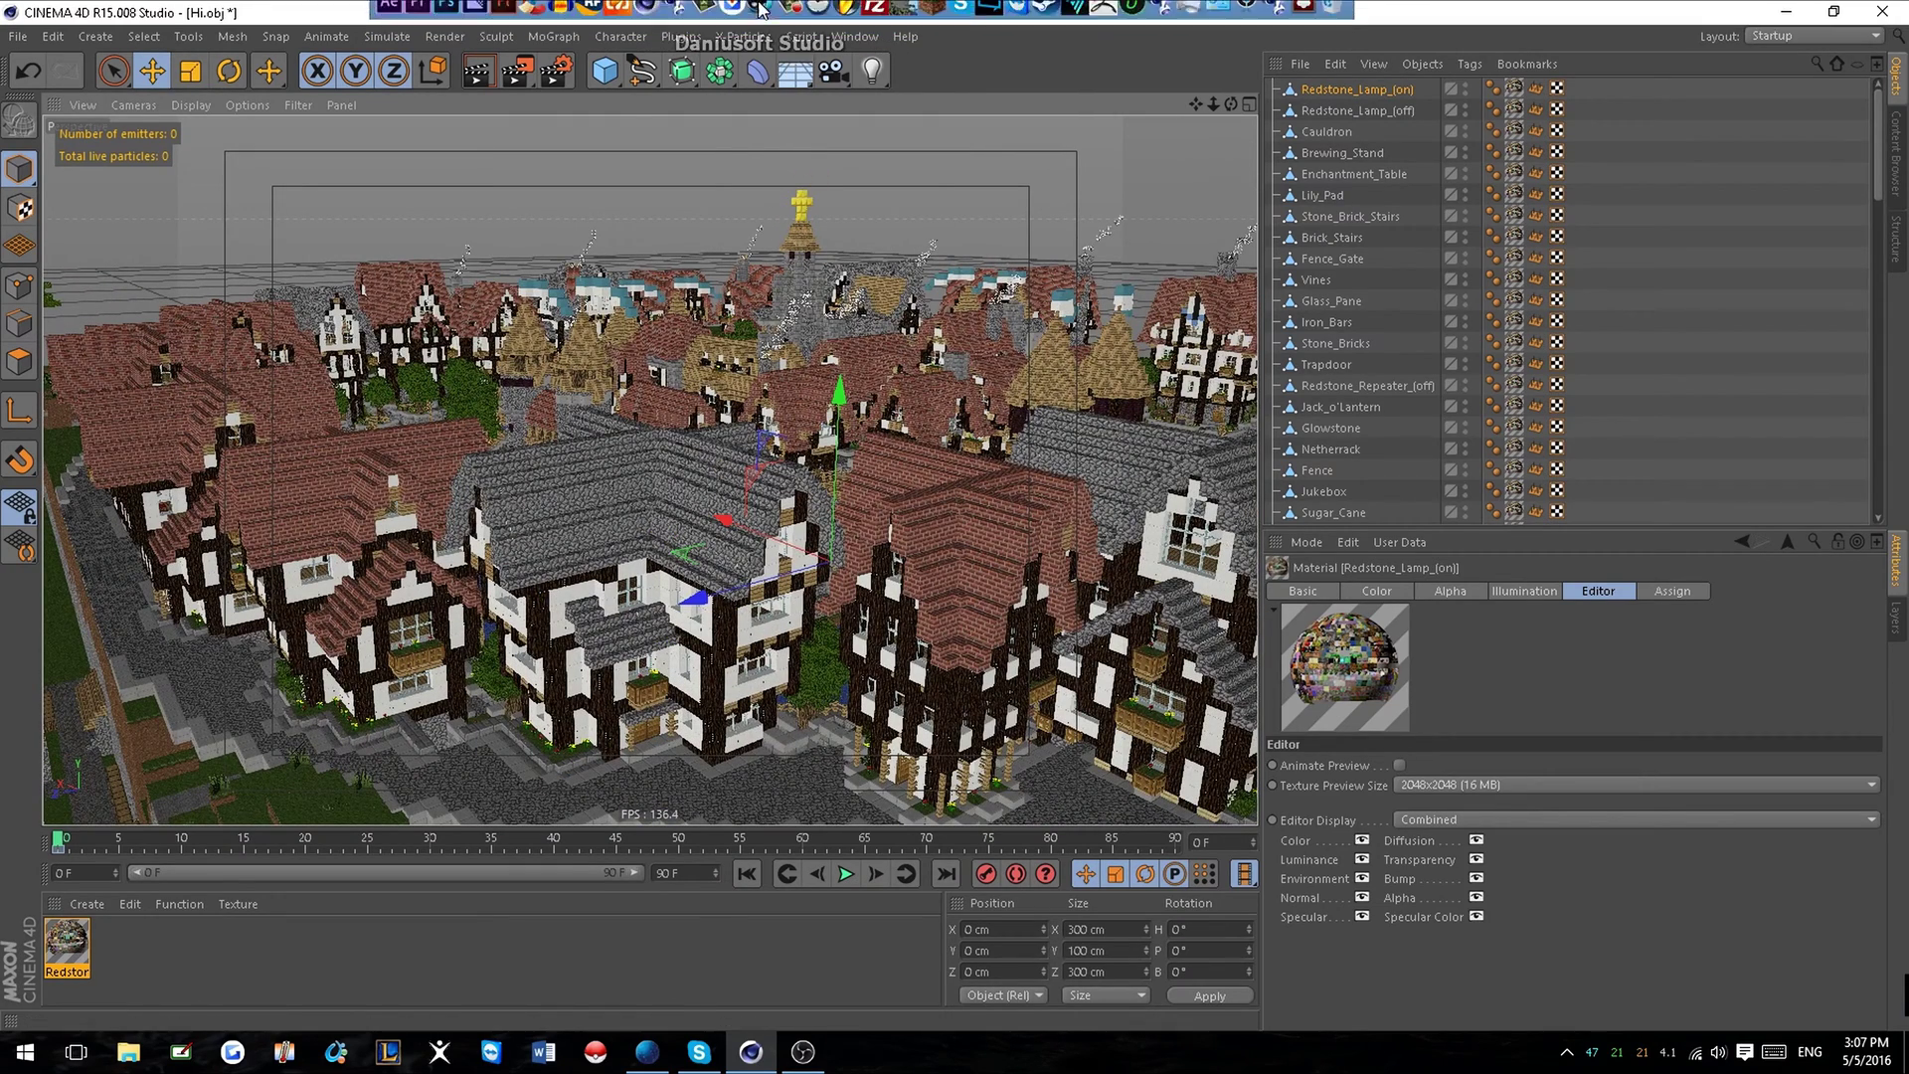
Inspect the town's outer ring of houses, the moat with its bridges and the walled centre from above and from ground level.
{"action": "right_click_drag", "start_coordinate": [779, 215], "coordinate": [355, 527], "text": "alt"}
{"action": "left_click_drag", "start_coordinate": [356, 526], "coordinate": [954, 596], "text": "alt"}
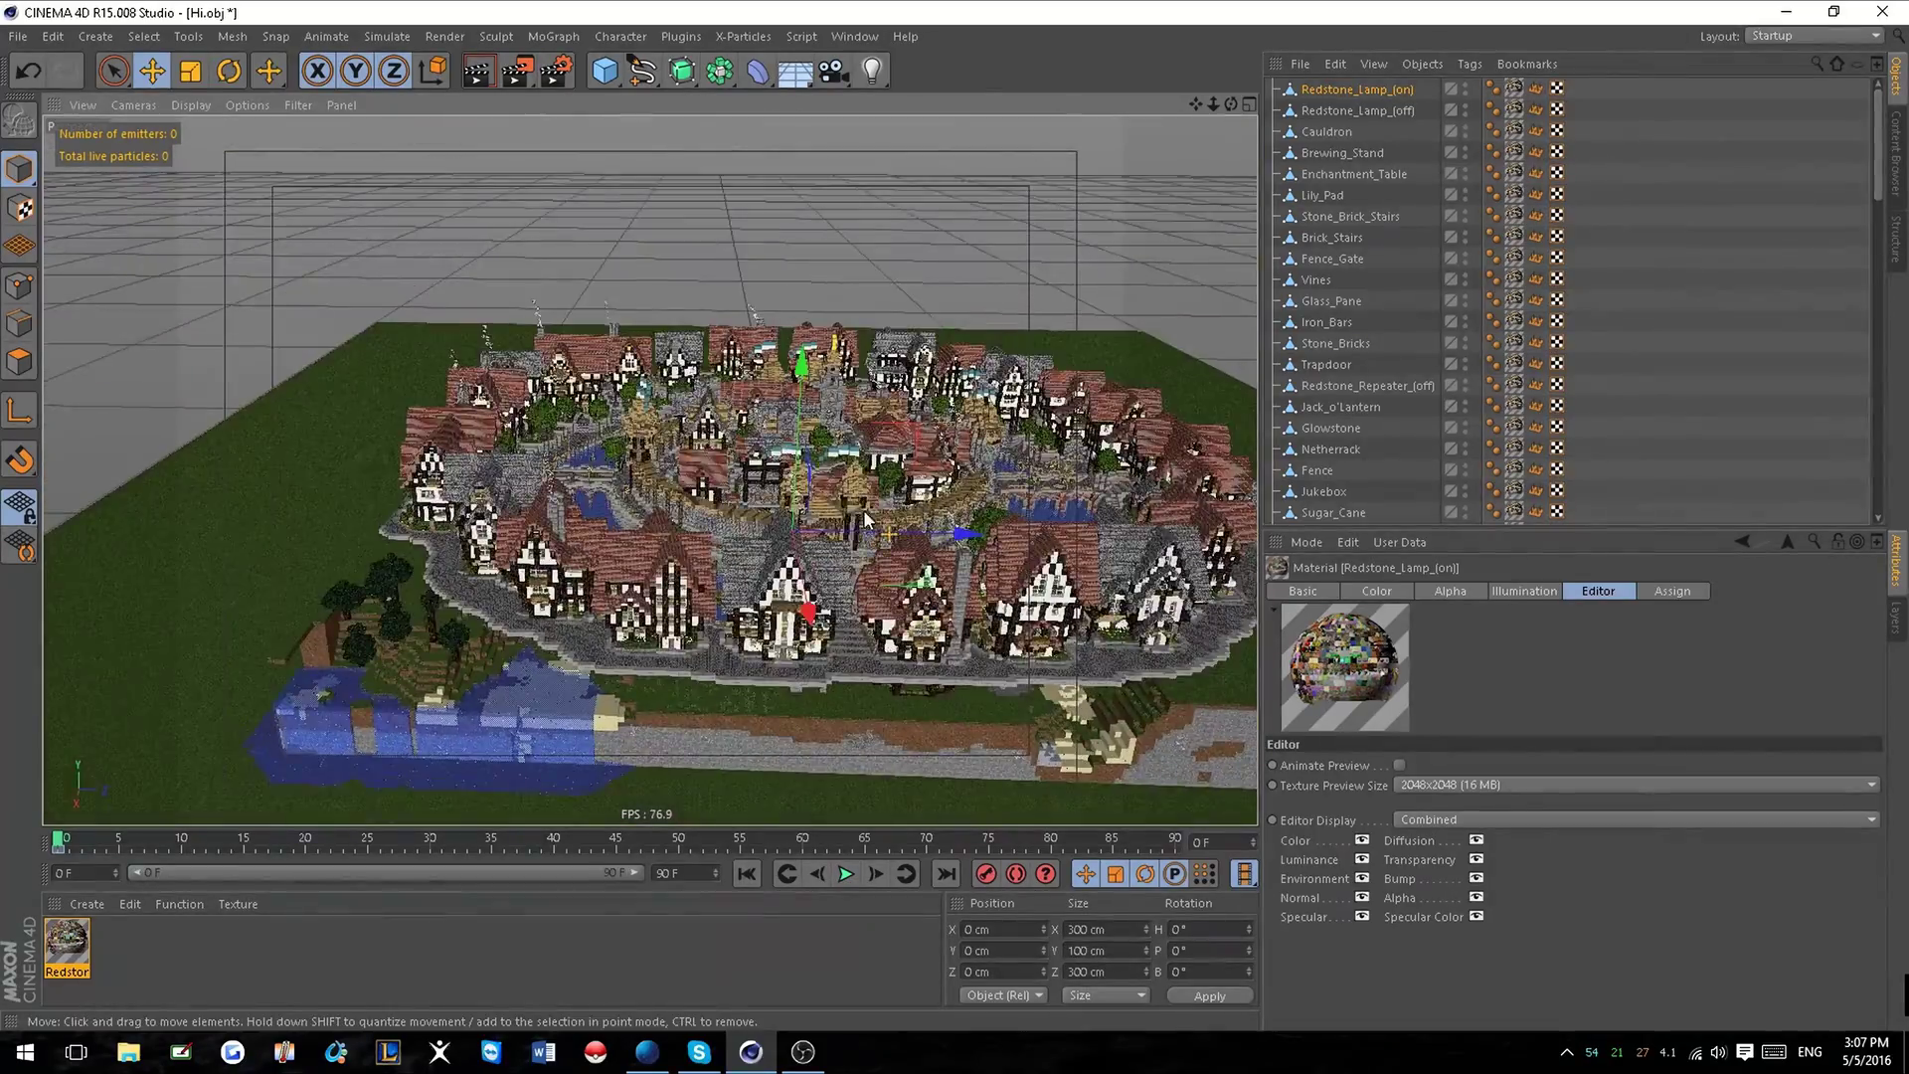
{"action": "middle_click_drag", "start_coordinate": [909, 518], "coordinate": [404, 529], "text": "alt"}
{"action": "left_click_drag", "start_coordinate": [403, 529], "coordinate": [140, 557], "text": "alt"}
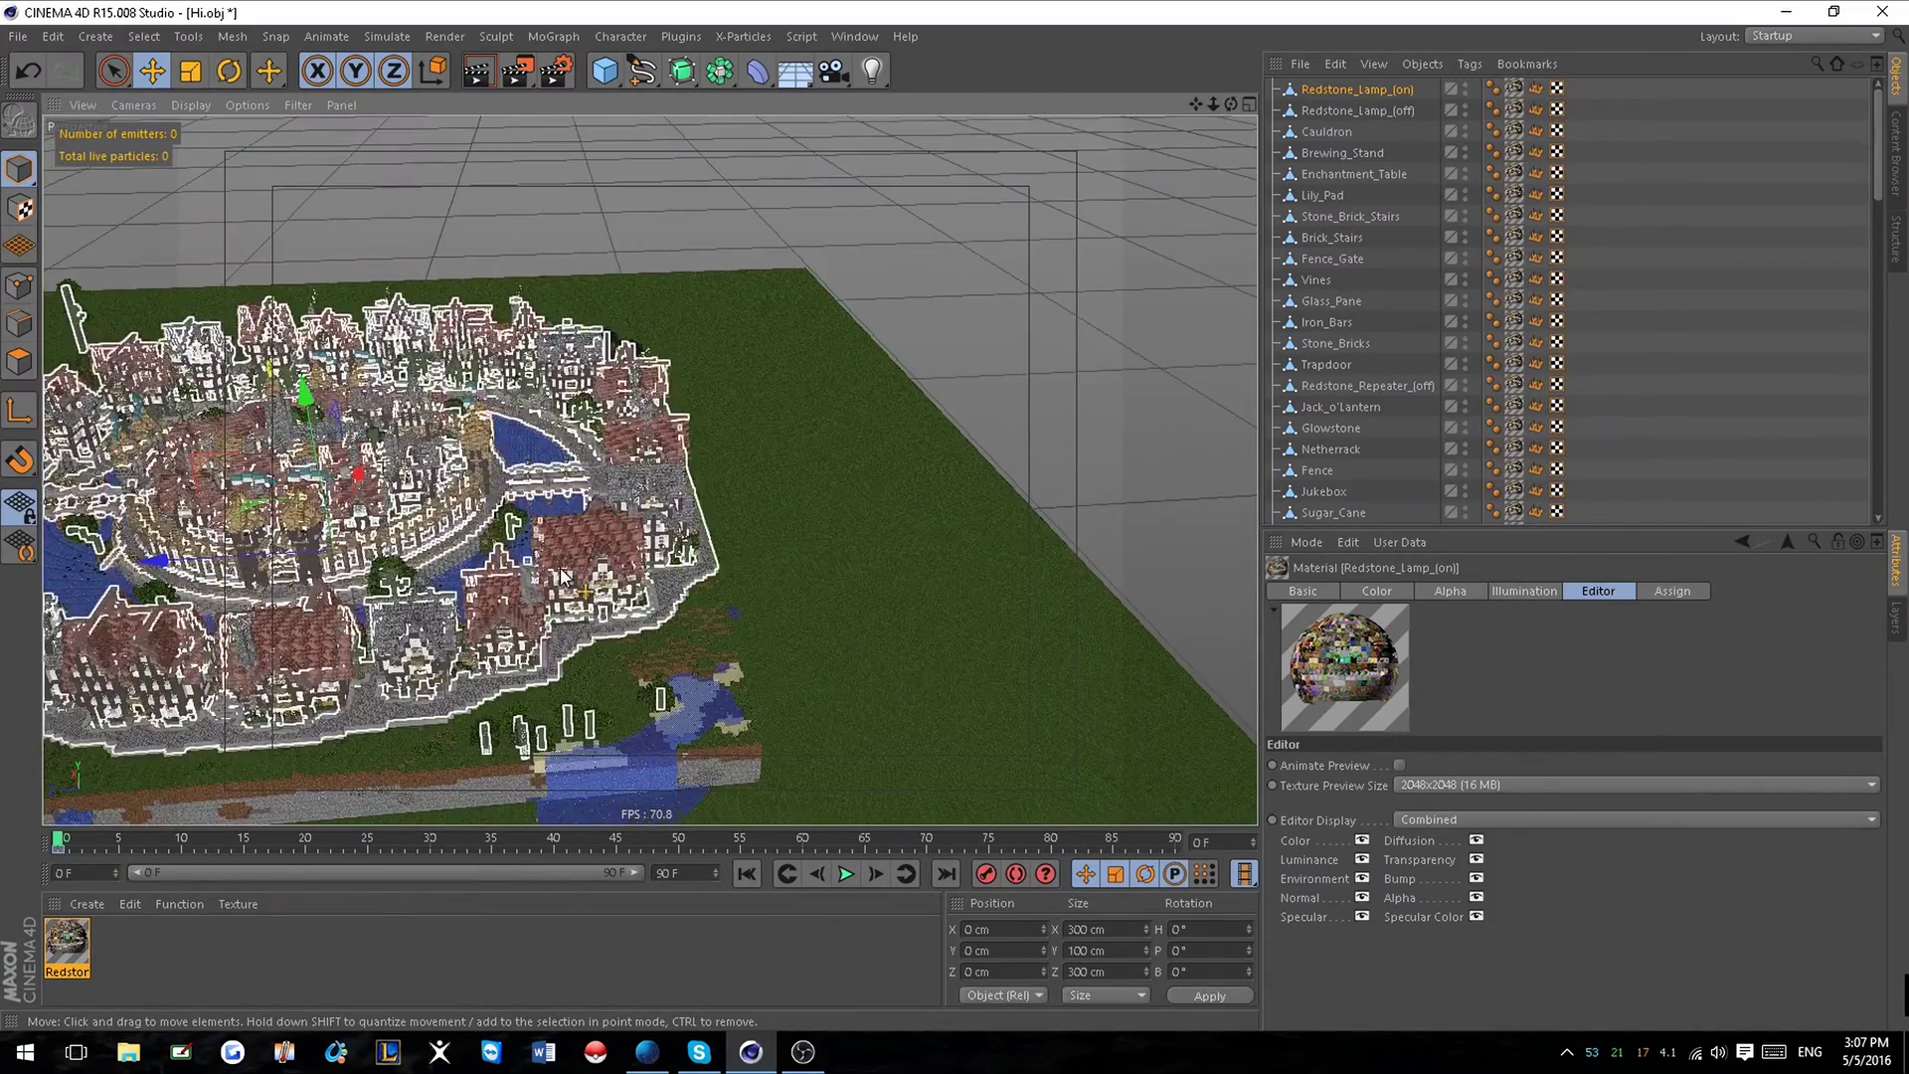
{"action": "middle_click_drag", "start_coordinate": [531, 543], "coordinate": [988, 534], "text": "alt"}
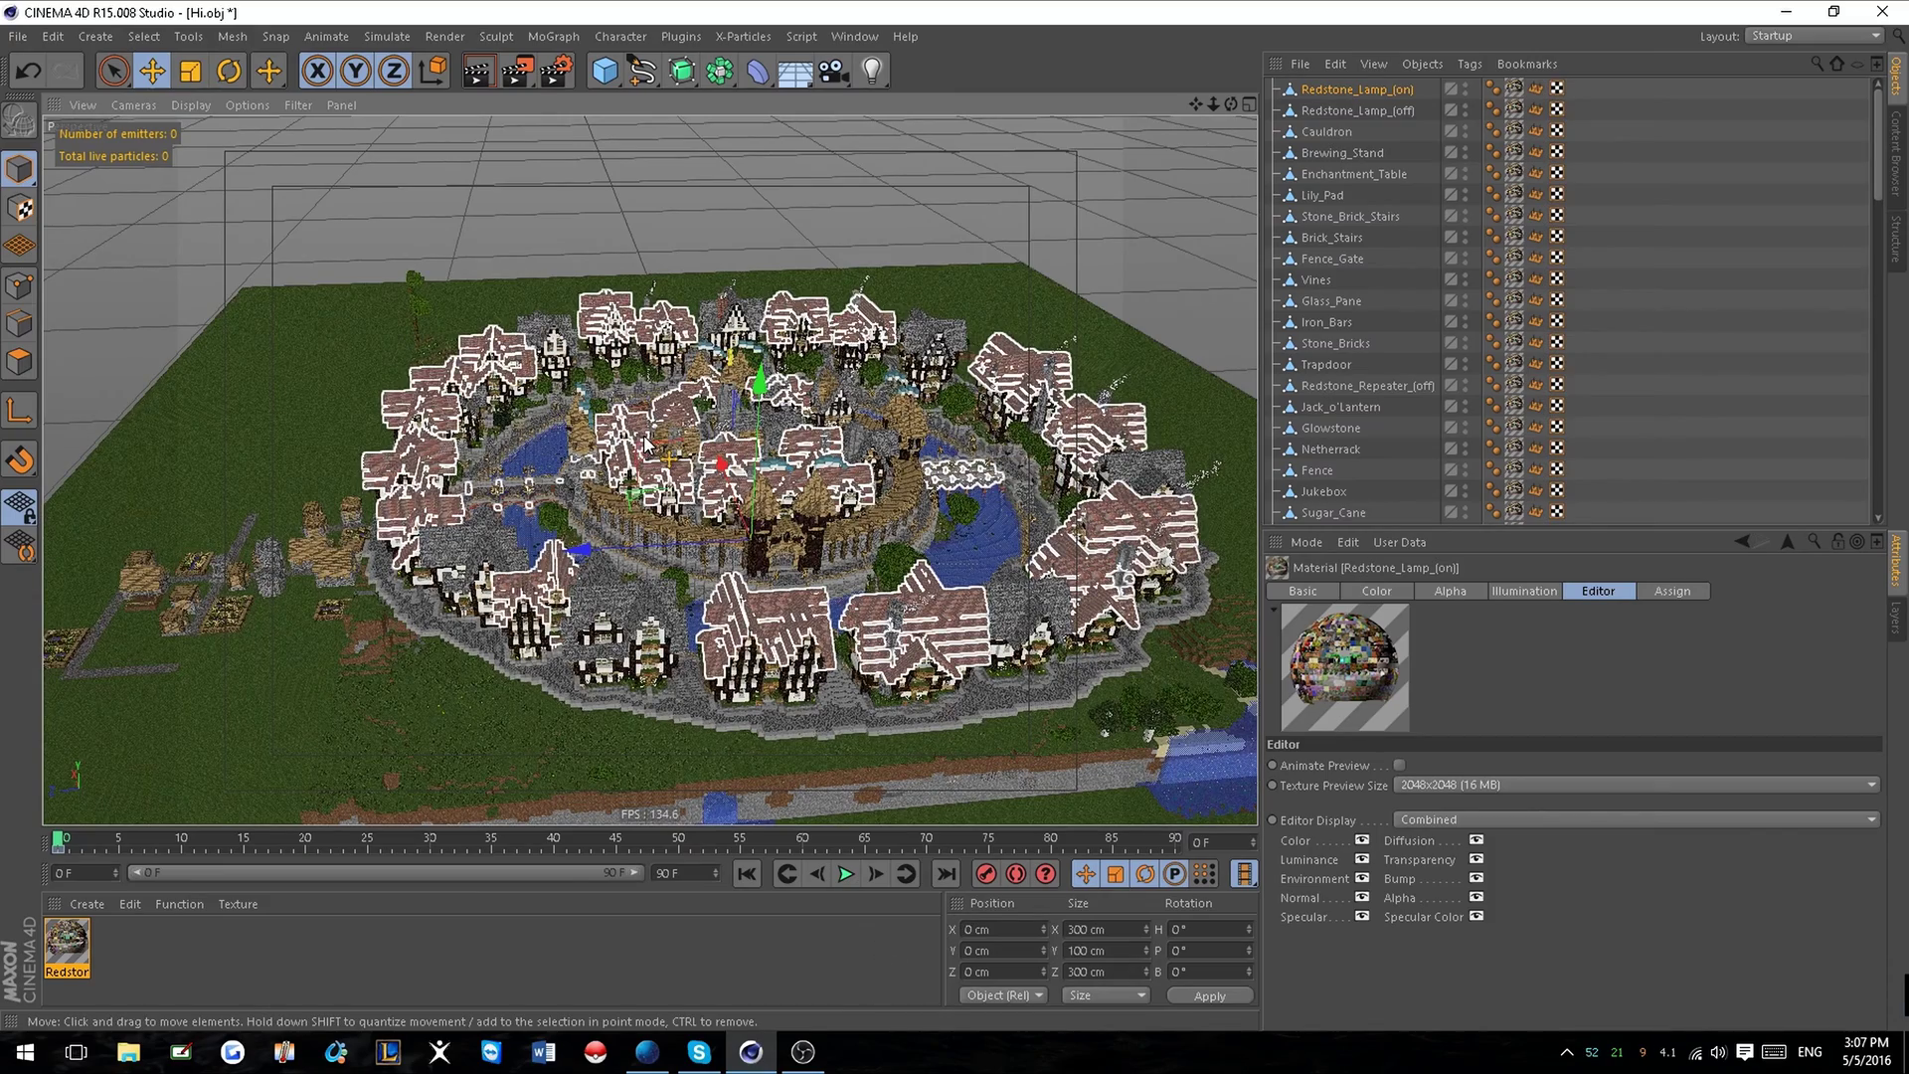
{"action": "scroll", "coordinate": [664, 468], "scroll_direction": "down", "scroll_amount": 3}
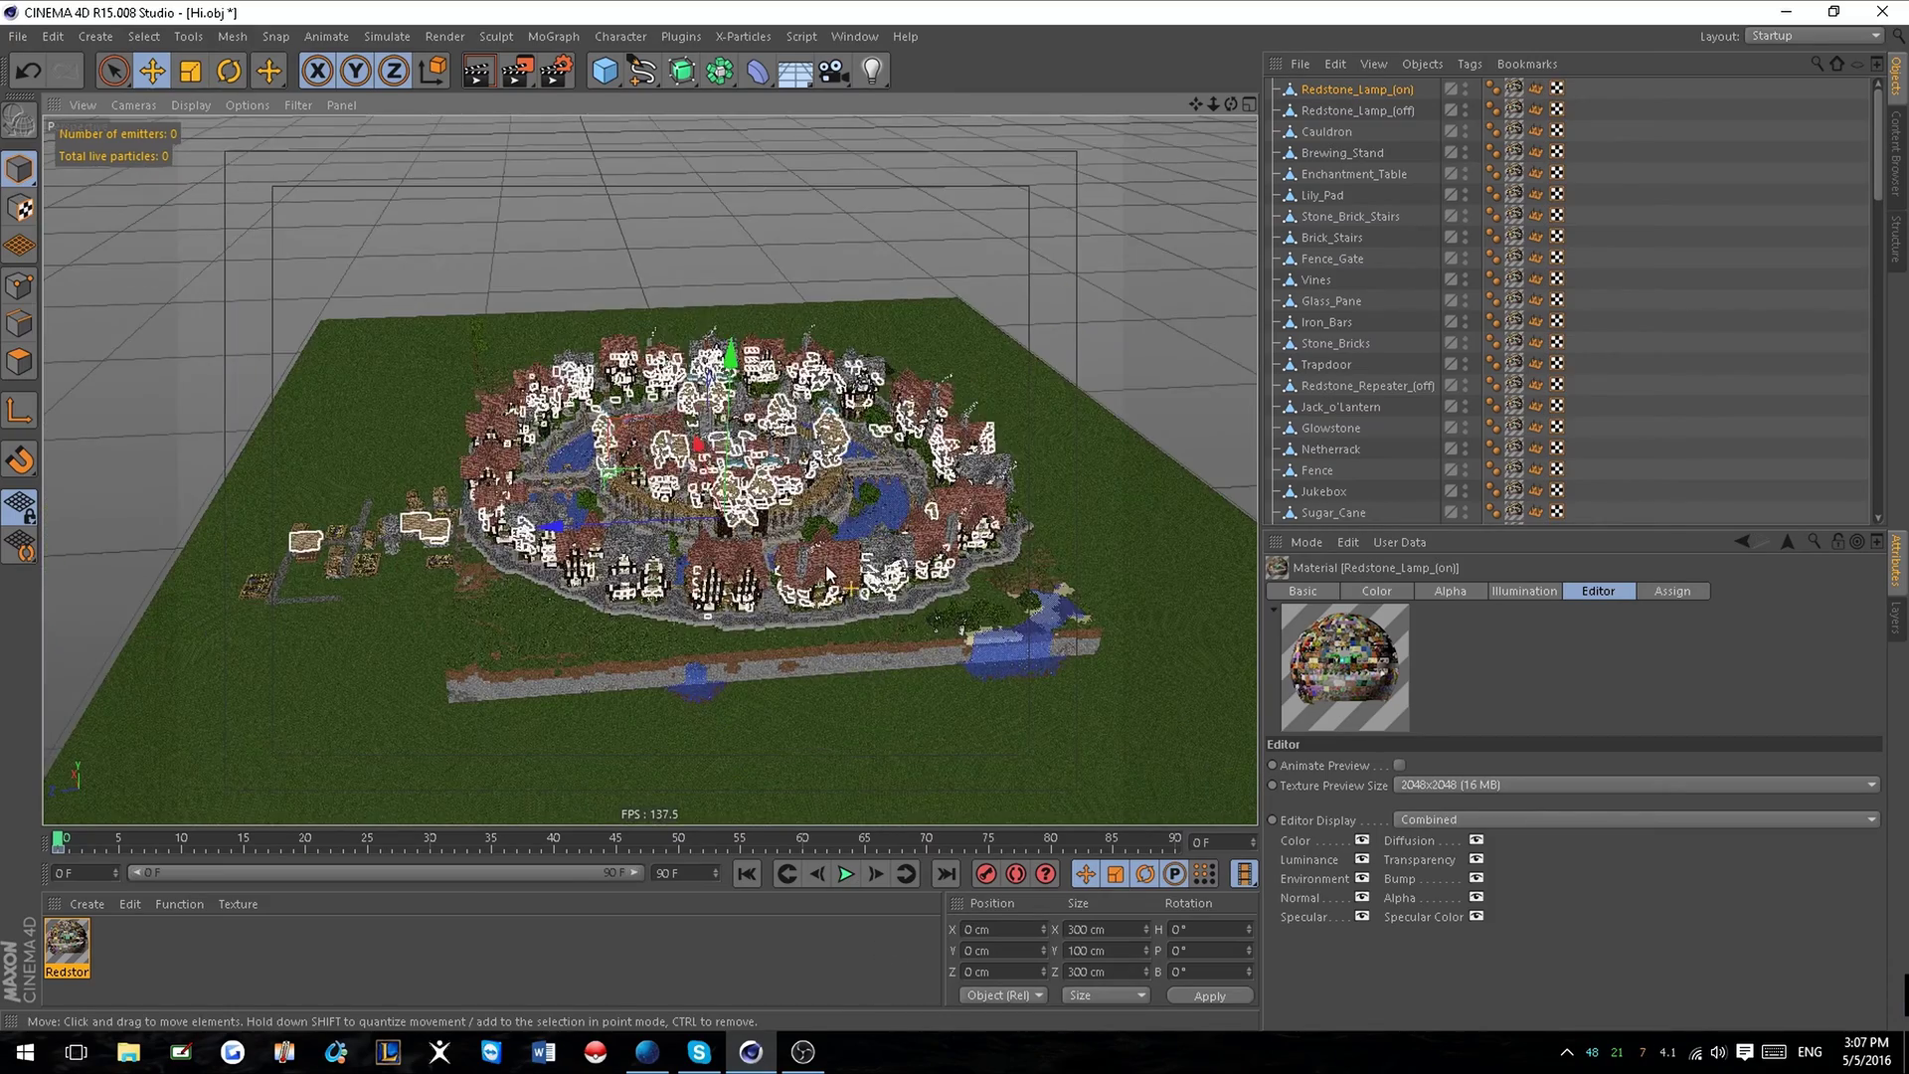
{"action": "left_click_drag", "start_coordinate": [825, 564], "coordinate": [726, 449], "text": "alt"}
{"action": "scroll", "coordinate": [726, 450], "scroll_direction": "up", "scroll_amount": 4}
{"action": "left_click_drag", "start_coordinate": [894, 482], "coordinate": [309, 621], "text": "alt"}
{"action": "left_click_drag", "start_coordinate": [755, 637], "coordinate": [517, 621], "text": "alt"}
{"action": "scroll", "coordinate": [467, 258], "scroll_direction": "down", "scroll_amount": 3}
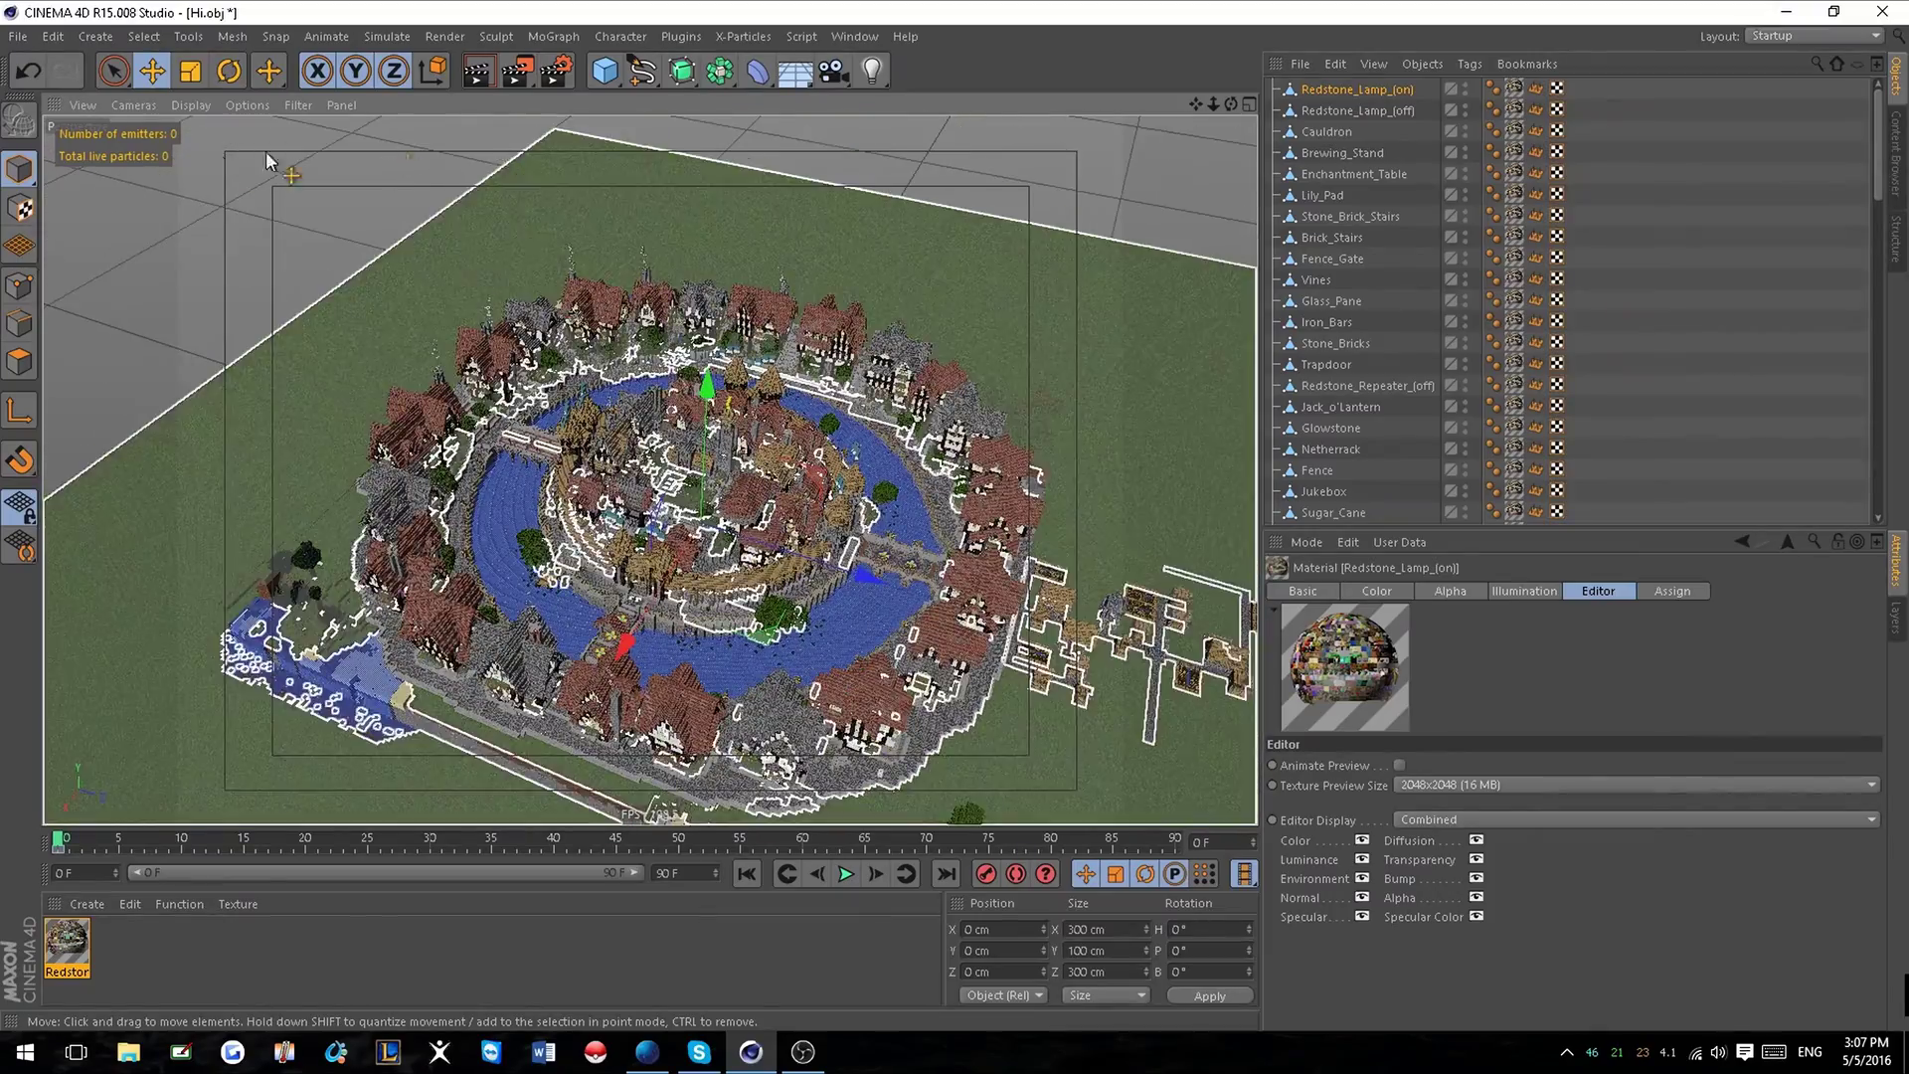
{"action": "scroll", "coordinate": [696, 656], "scroll_direction": "up", "scroll_amount": 3}
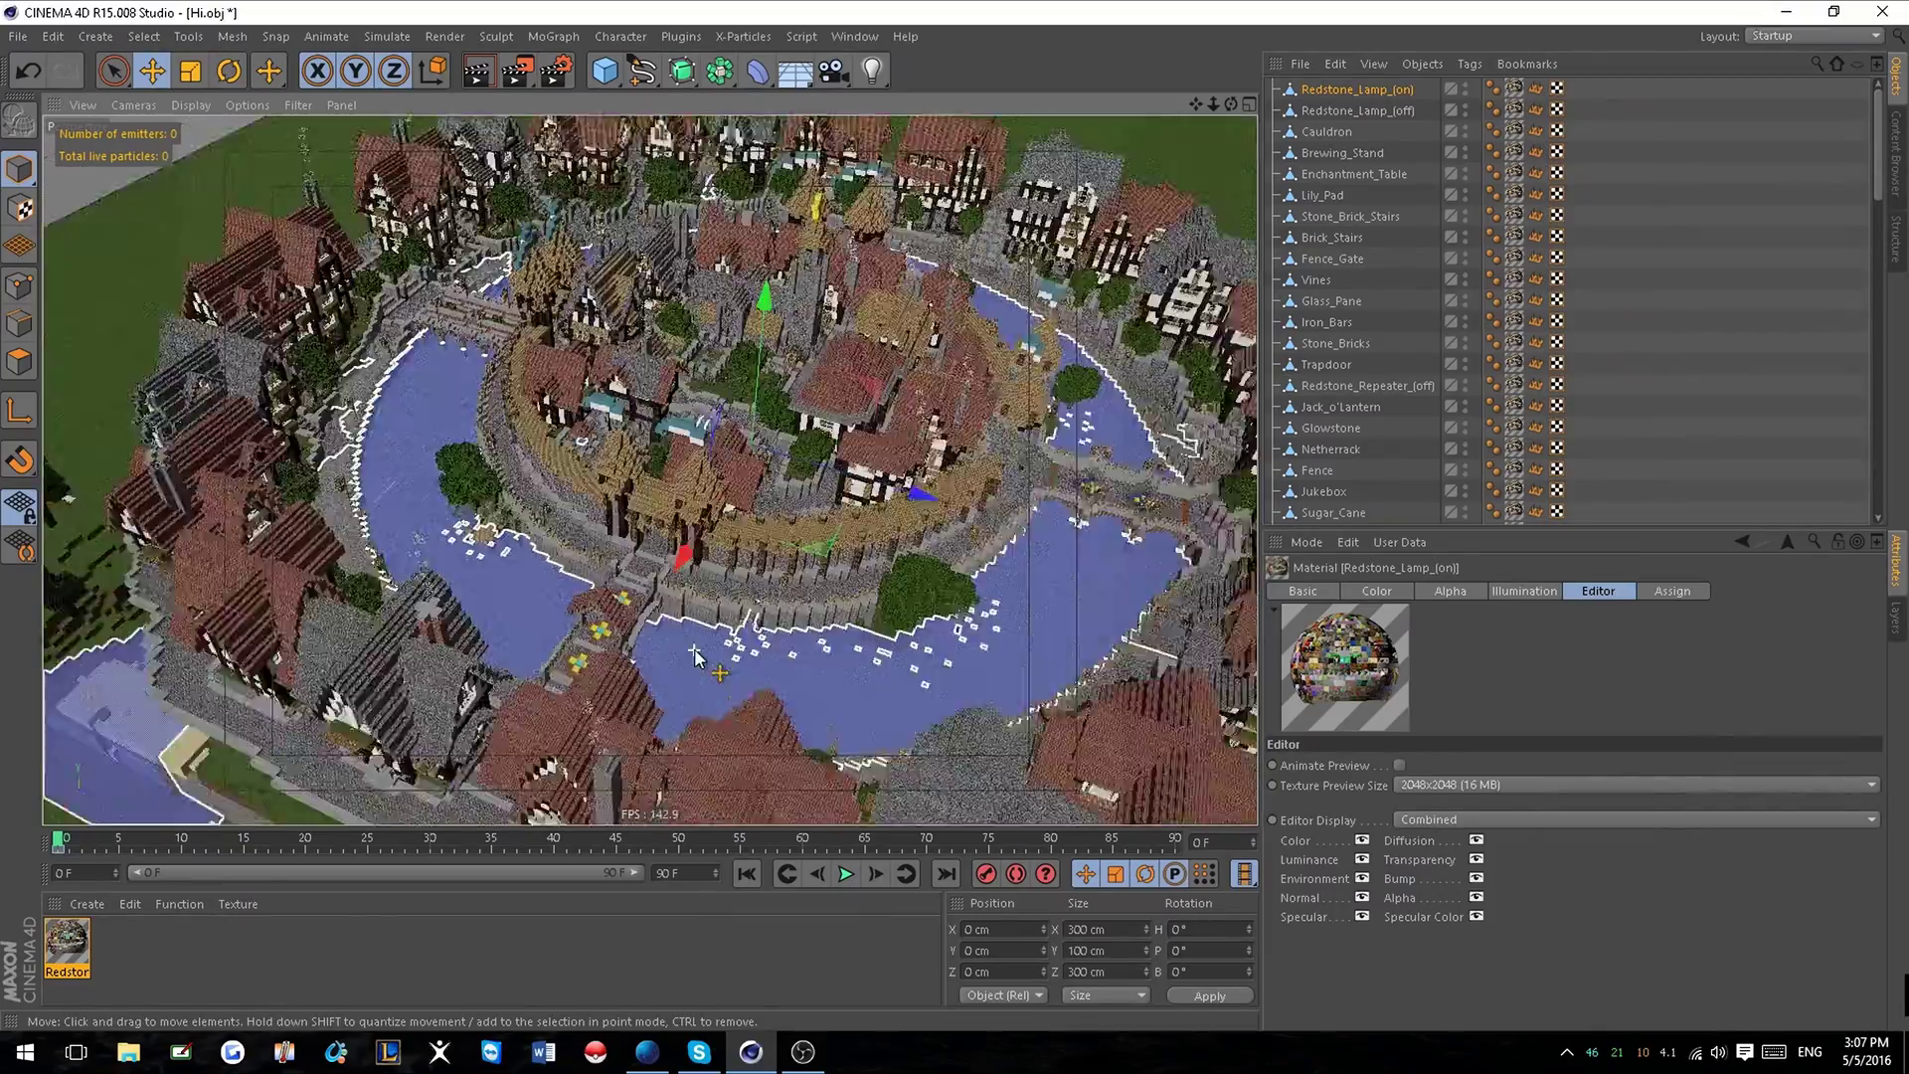
{"action": "scroll", "coordinate": [696, 651], "scroll_direction": "up", "scroll_amount": 1}
{"action": "left_click_drag", "start_coordinate": [759, 671], "coordinate": [810, 711], "text": "alt"}
{"action": "scroll", "coordinate": [895, 477], "scroll_direction": "up", "scroll_amount": 4}
{"action": "scroll", "coordinate": [699, 345], "scroll_direction": "up", "scroll_amount": 3}
{"action": "left_click_drag", "start_coordinate": [572, 350], "coordinate": [1185, 260], "text": "alt"}
{"action": "left_click_drag", "start_coordinate": [612, 442], "coordinate": [782, 438], "text": "alt"}
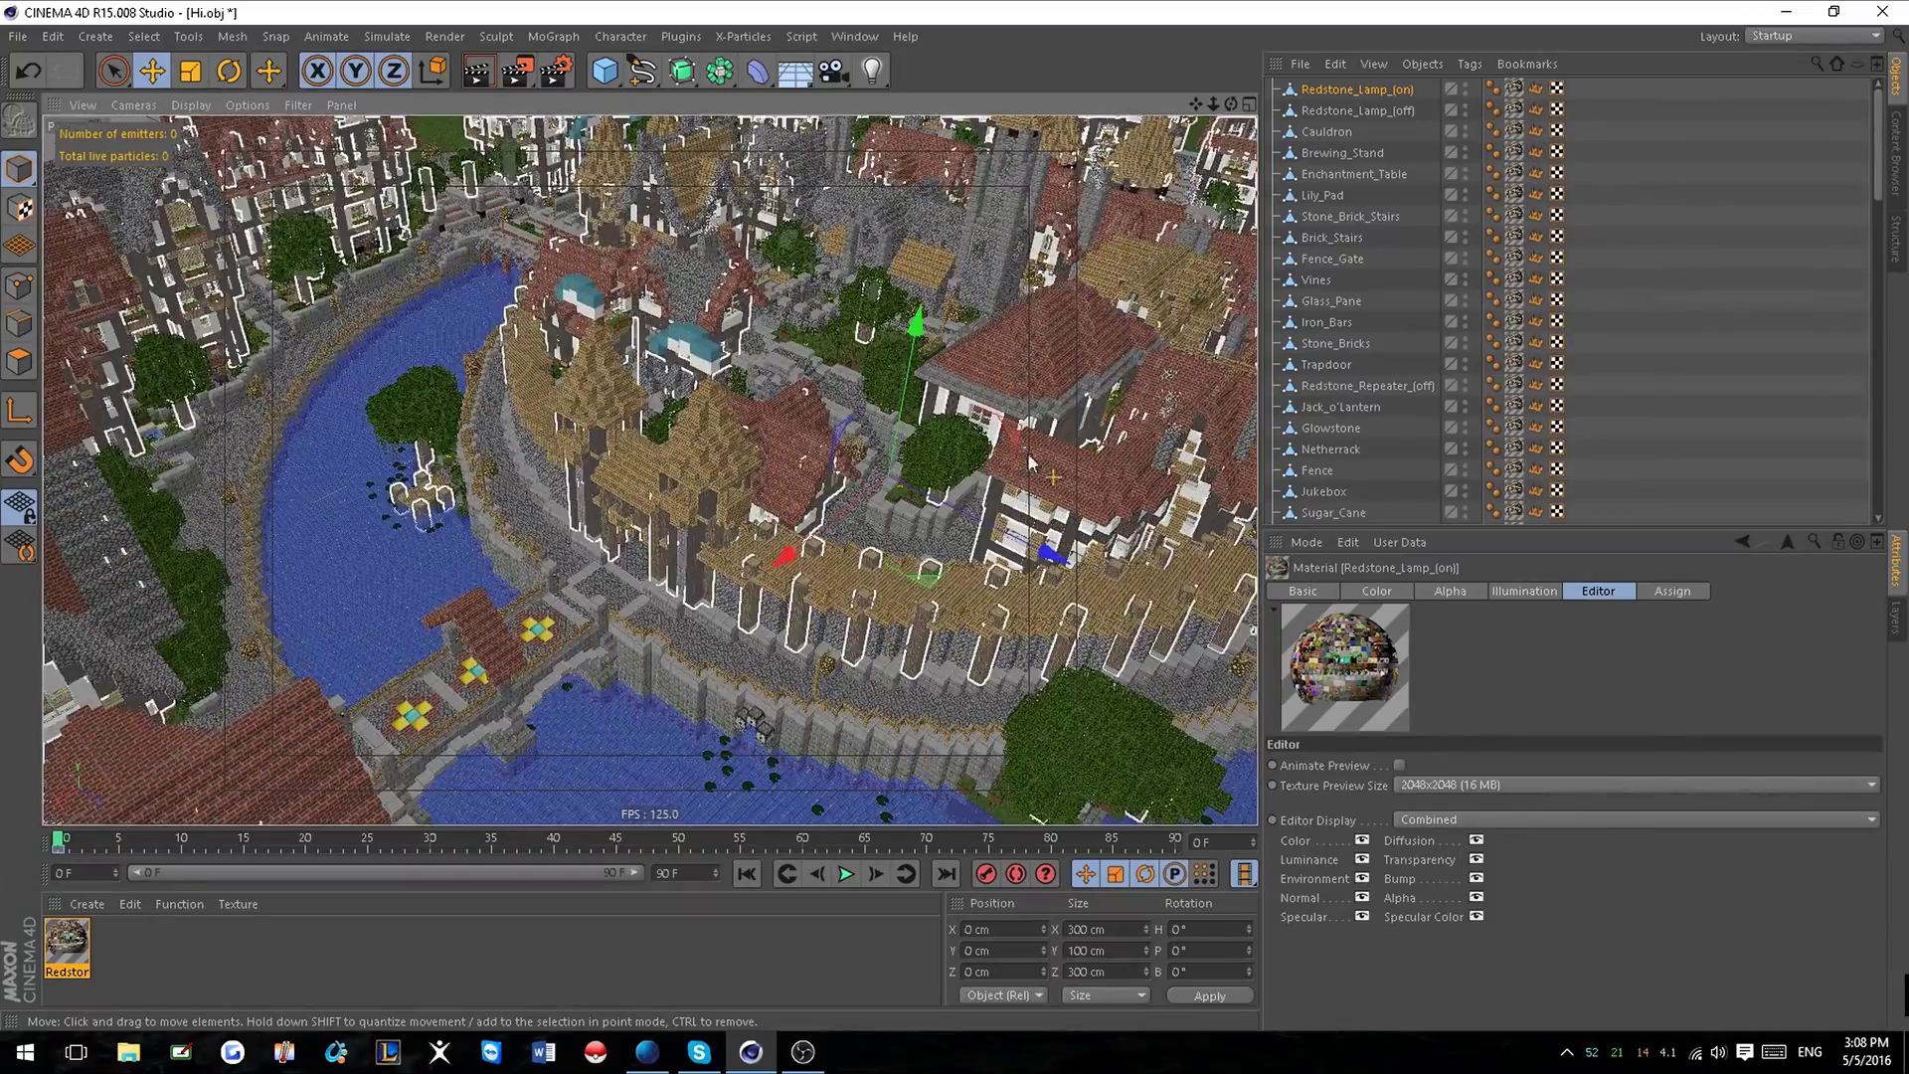
{"action": "middle_click_drag", "start_coordinate": [982, 370], "coordinate": [677, 548], "text": "alt"}
{"action": "left_click_drag", "start_coordinate": [677, 549], "coordinate": [963, 265], "text": "alt"}
{"action": "scroll", "coordinate": [748, 417], "scroll_direction": "down", "scroll_amount": 3}
{"action": "scroll", "coordinate": [747, 412], "scroll_direction": "down", "scroll_amount": 1}
{"action": "left_click_drag", "start_coordinate": [818, 426], "coordinate": [544, 418], "text": "alt"}
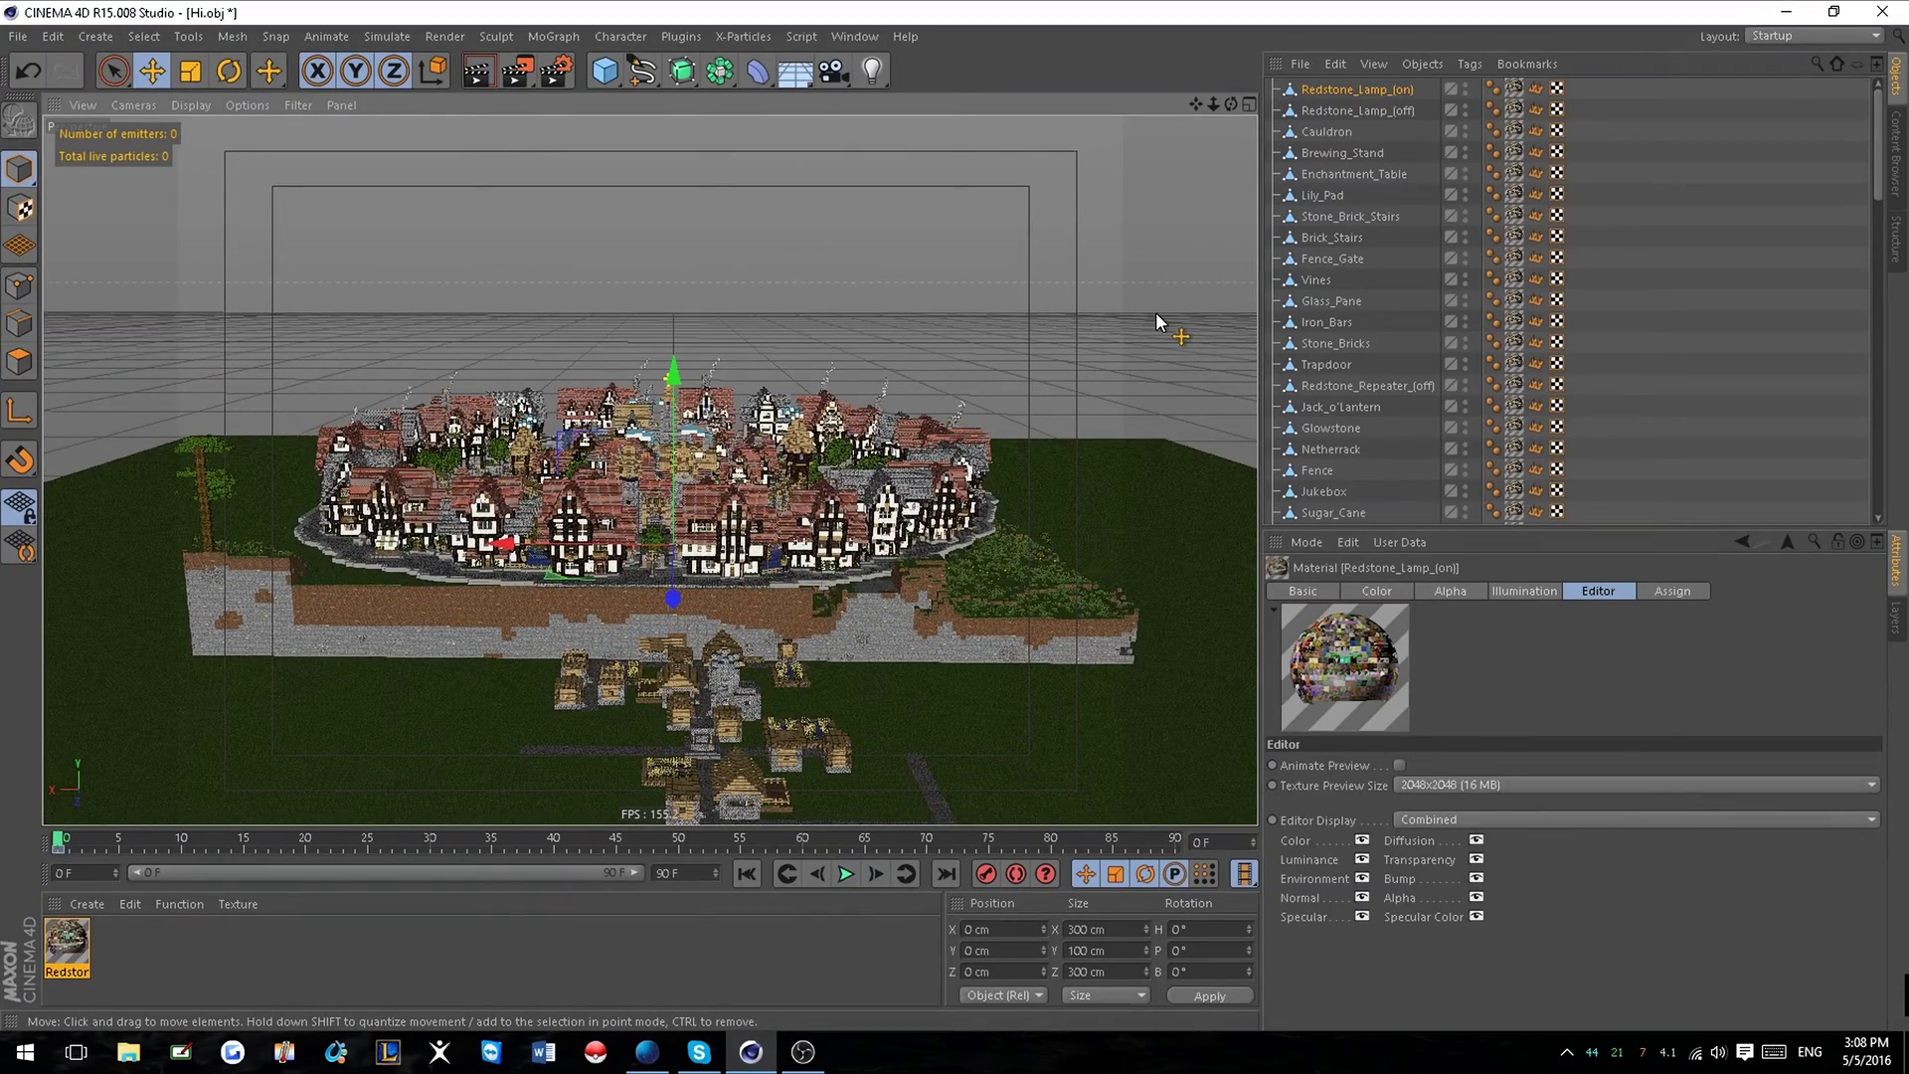
{"action": "scroll", "coordinate": [641, 483], "scroll_direction": "up", "scroll_amount": 5}
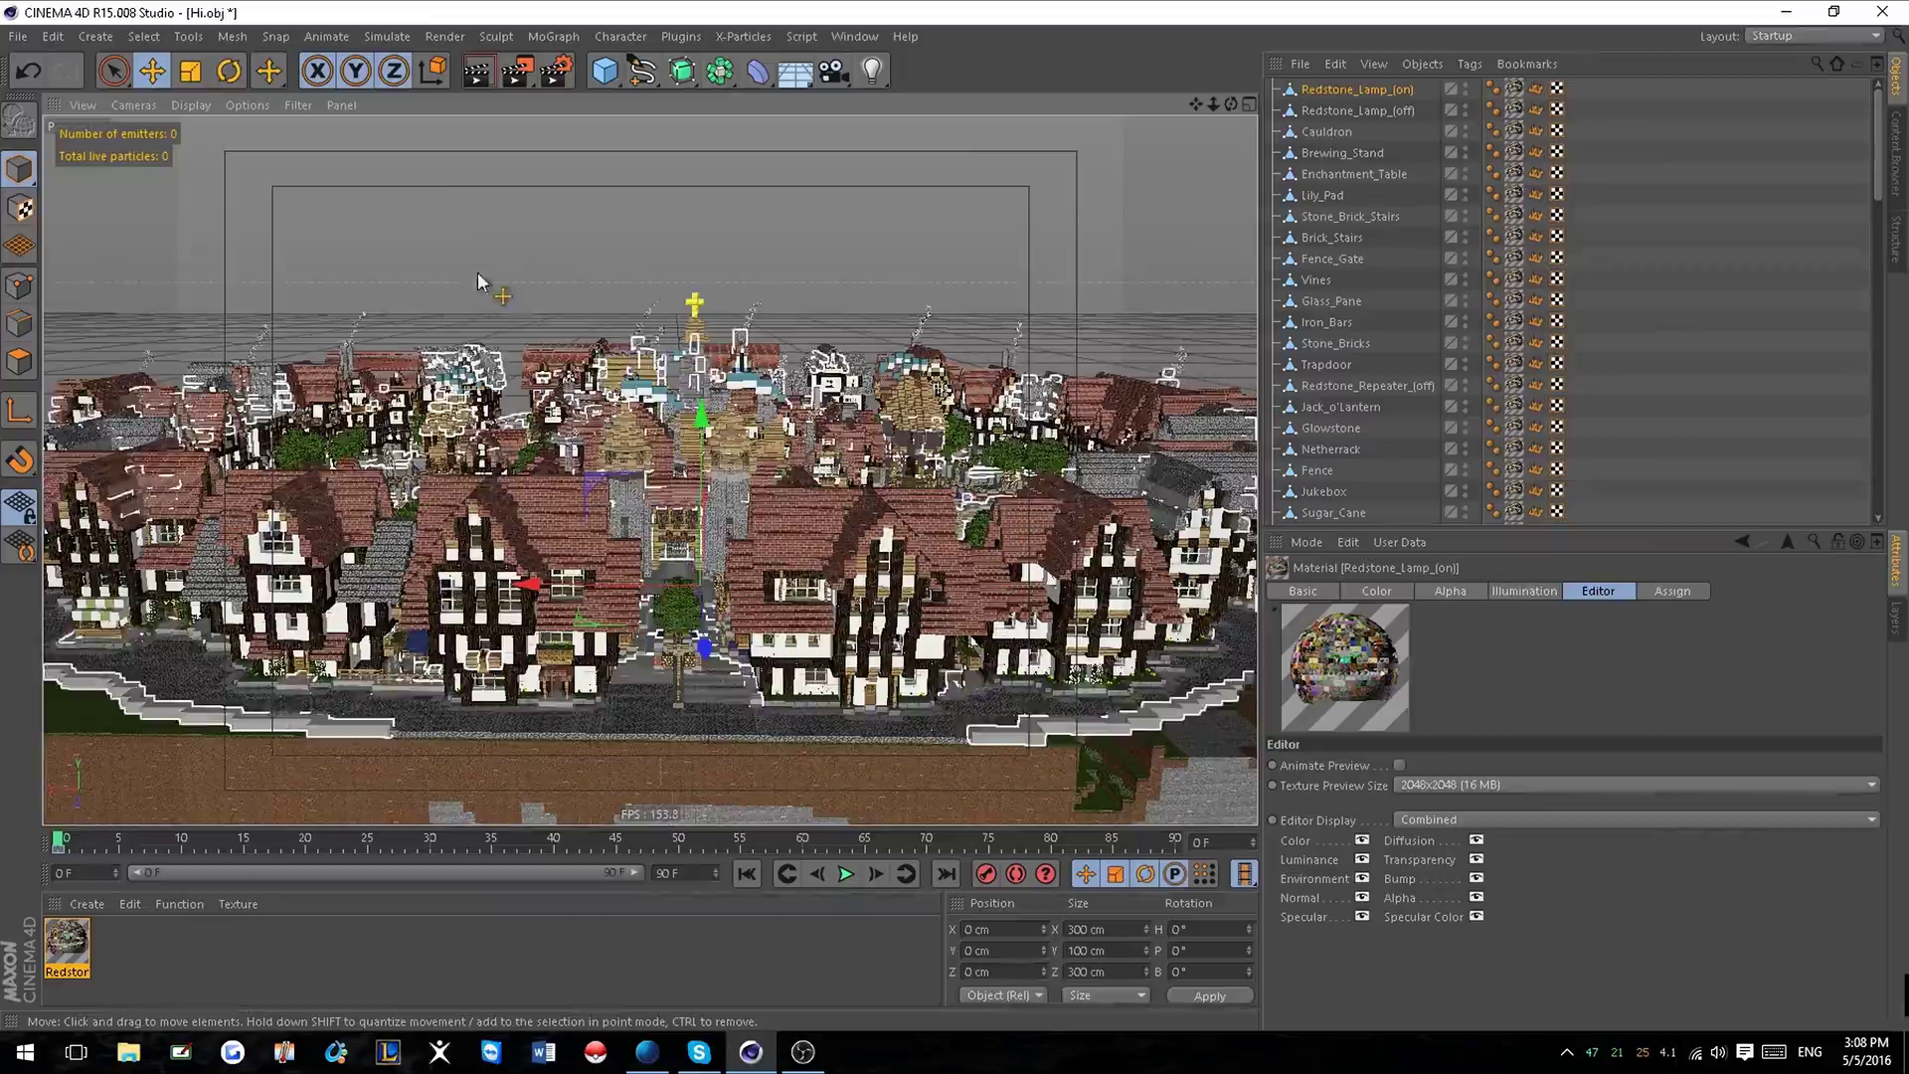
{"action": "left_click_drag", "start_coordinate": [478, 282], "coordinate": [437, 587], "text": "alt"}
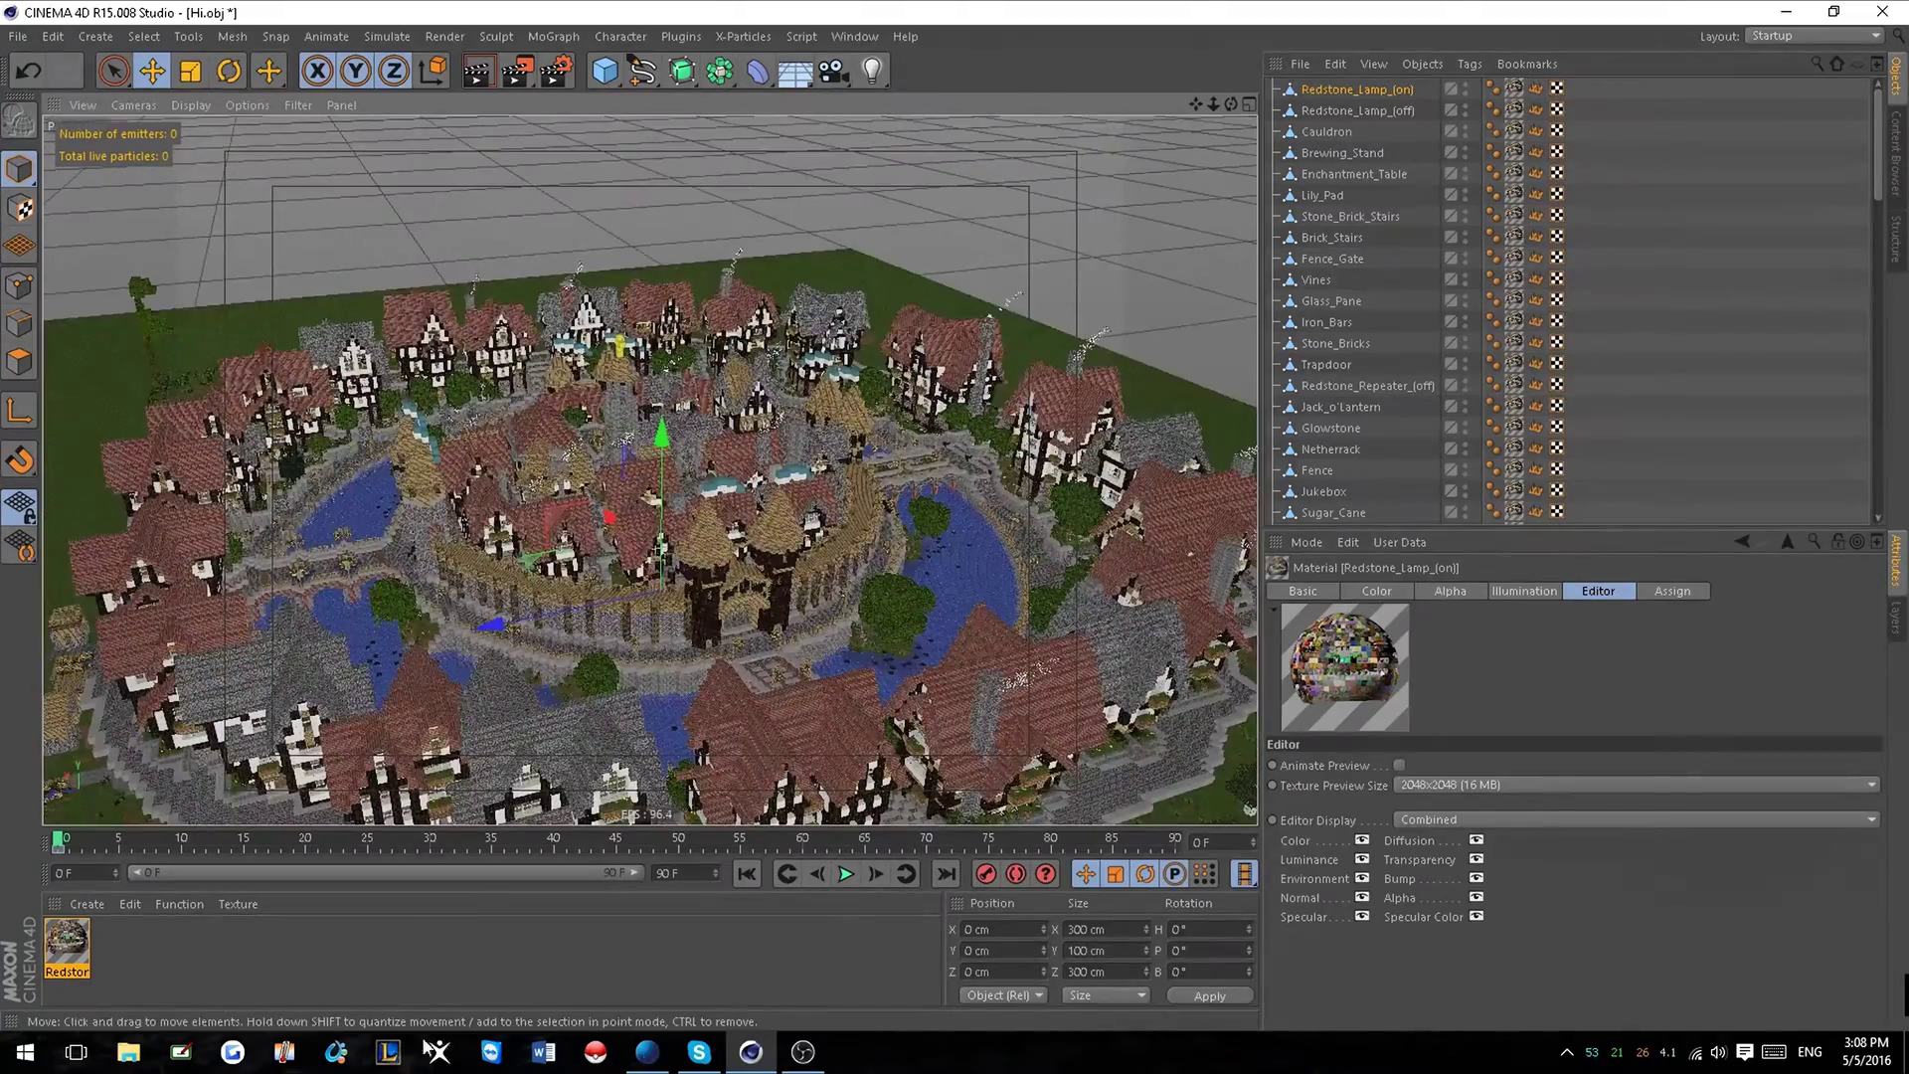
Switch to the web browser and view the Fallen Kingdom lighting test and the 4K Minecraft Wallpaper render on DeviantArt.
{"action": "left_click", "coordinate": [647, 1052]}
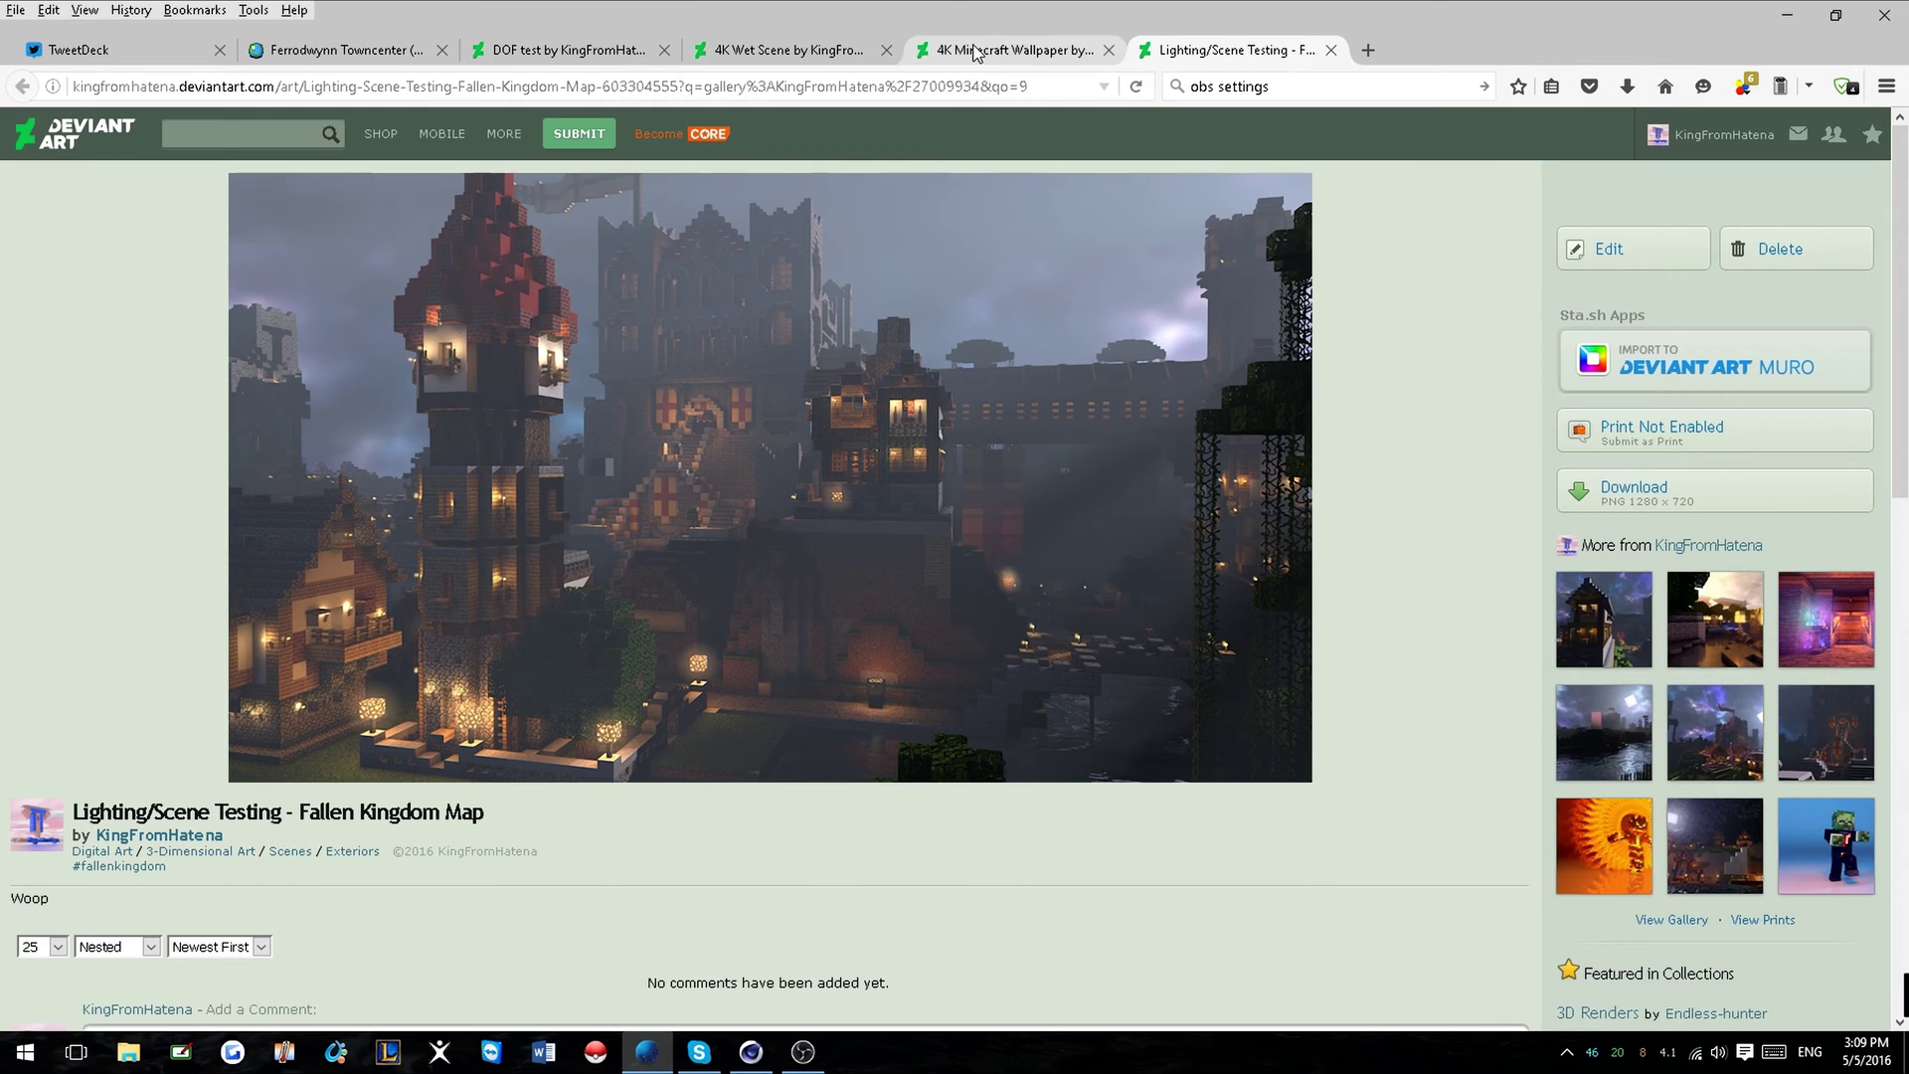
{"action": "left_click", "coordinate": [1060, 48]}
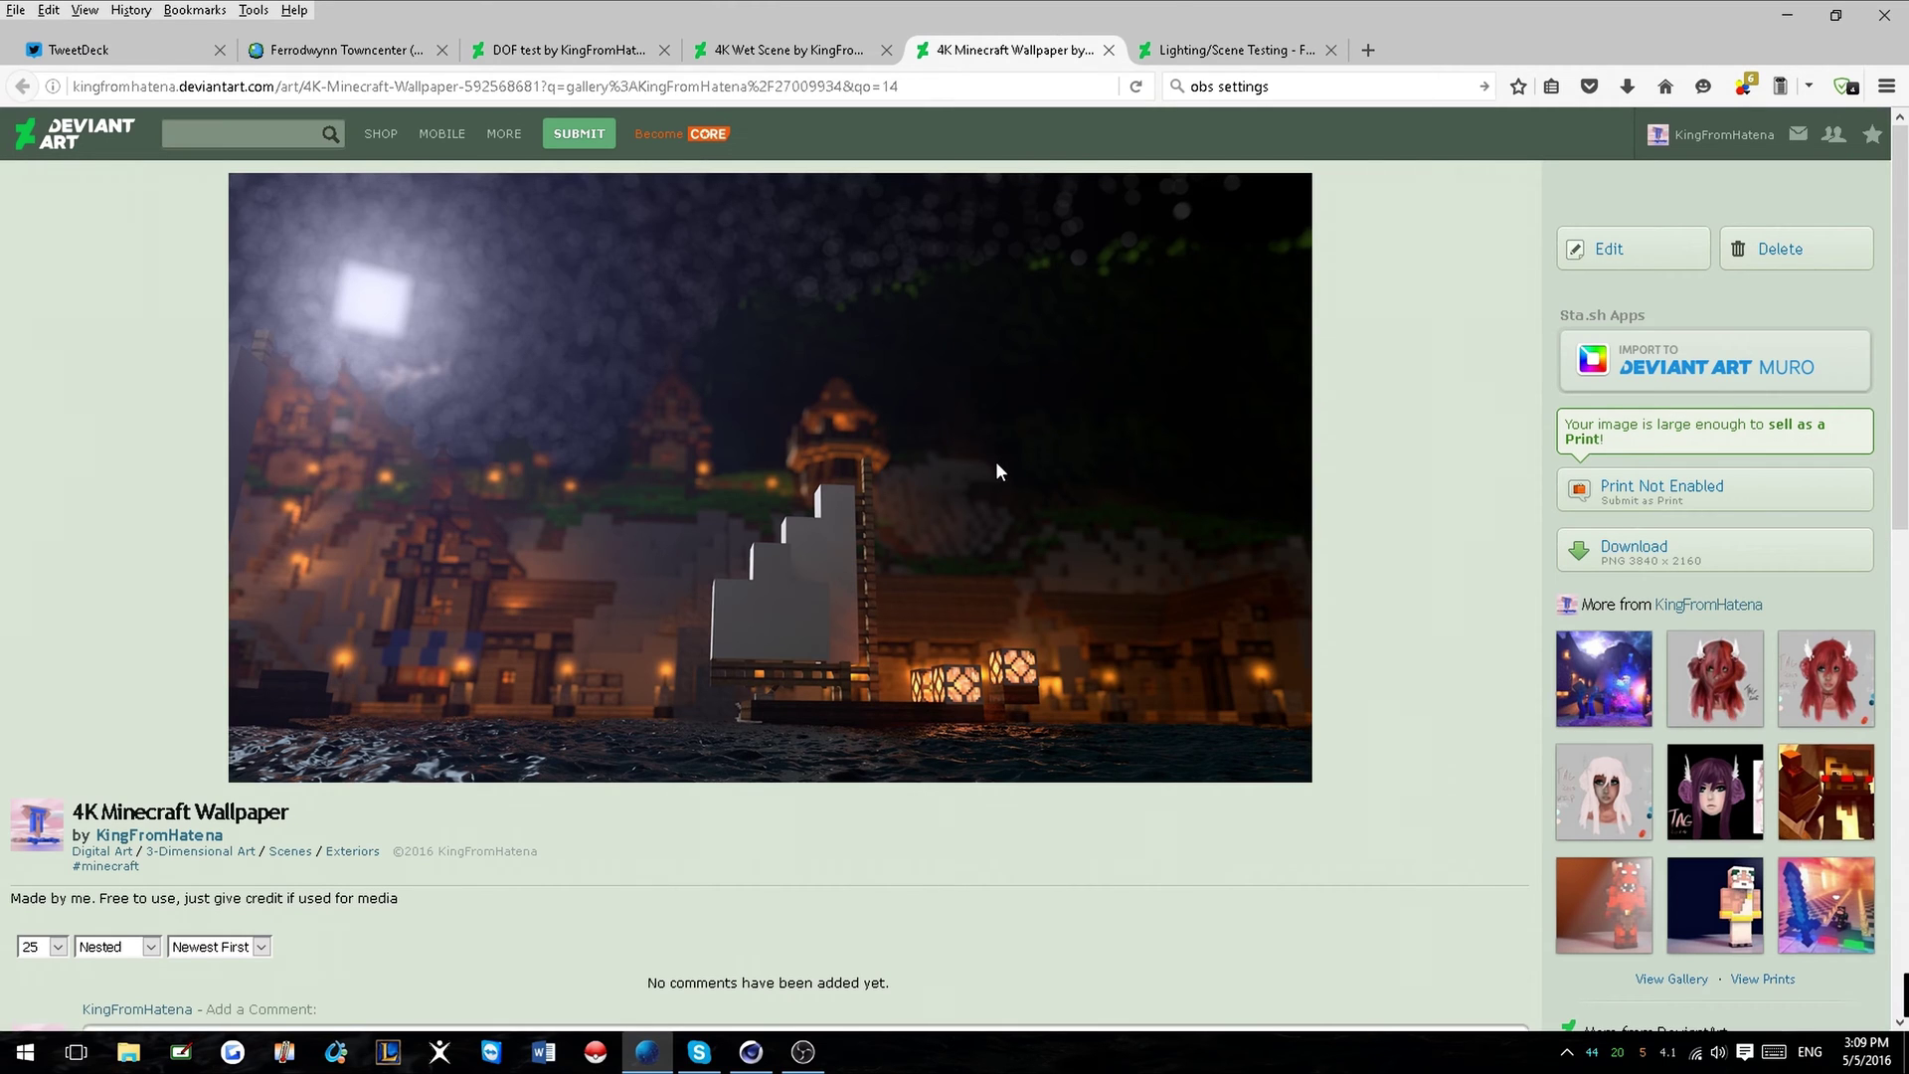
View the 4K Wet Scene and DOF test renders on DeviantArt, and the Ferrodwynn Towncenter project page on Planet Minecraft.
{"action": "left_click", "coordinate": [747, 54]}
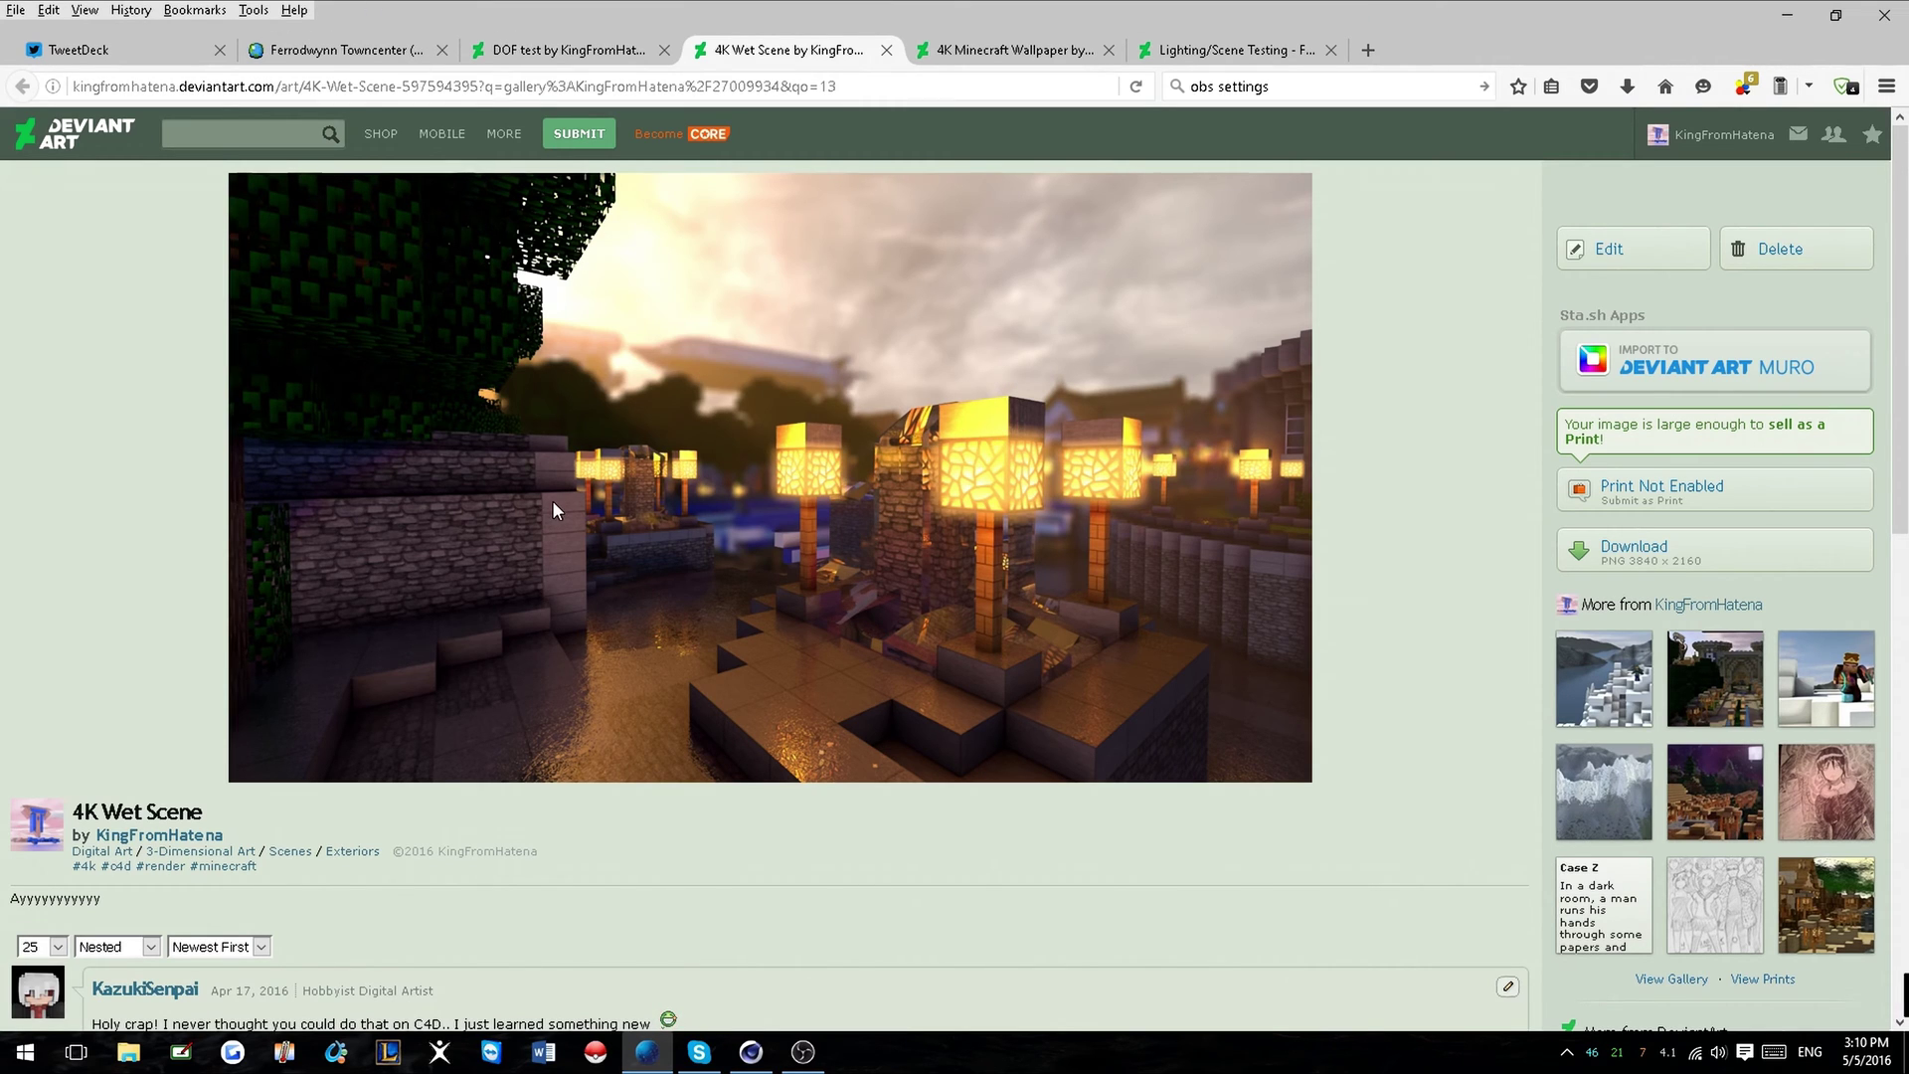
{"action": "key", "text": "ctrl+shift+Tab"}
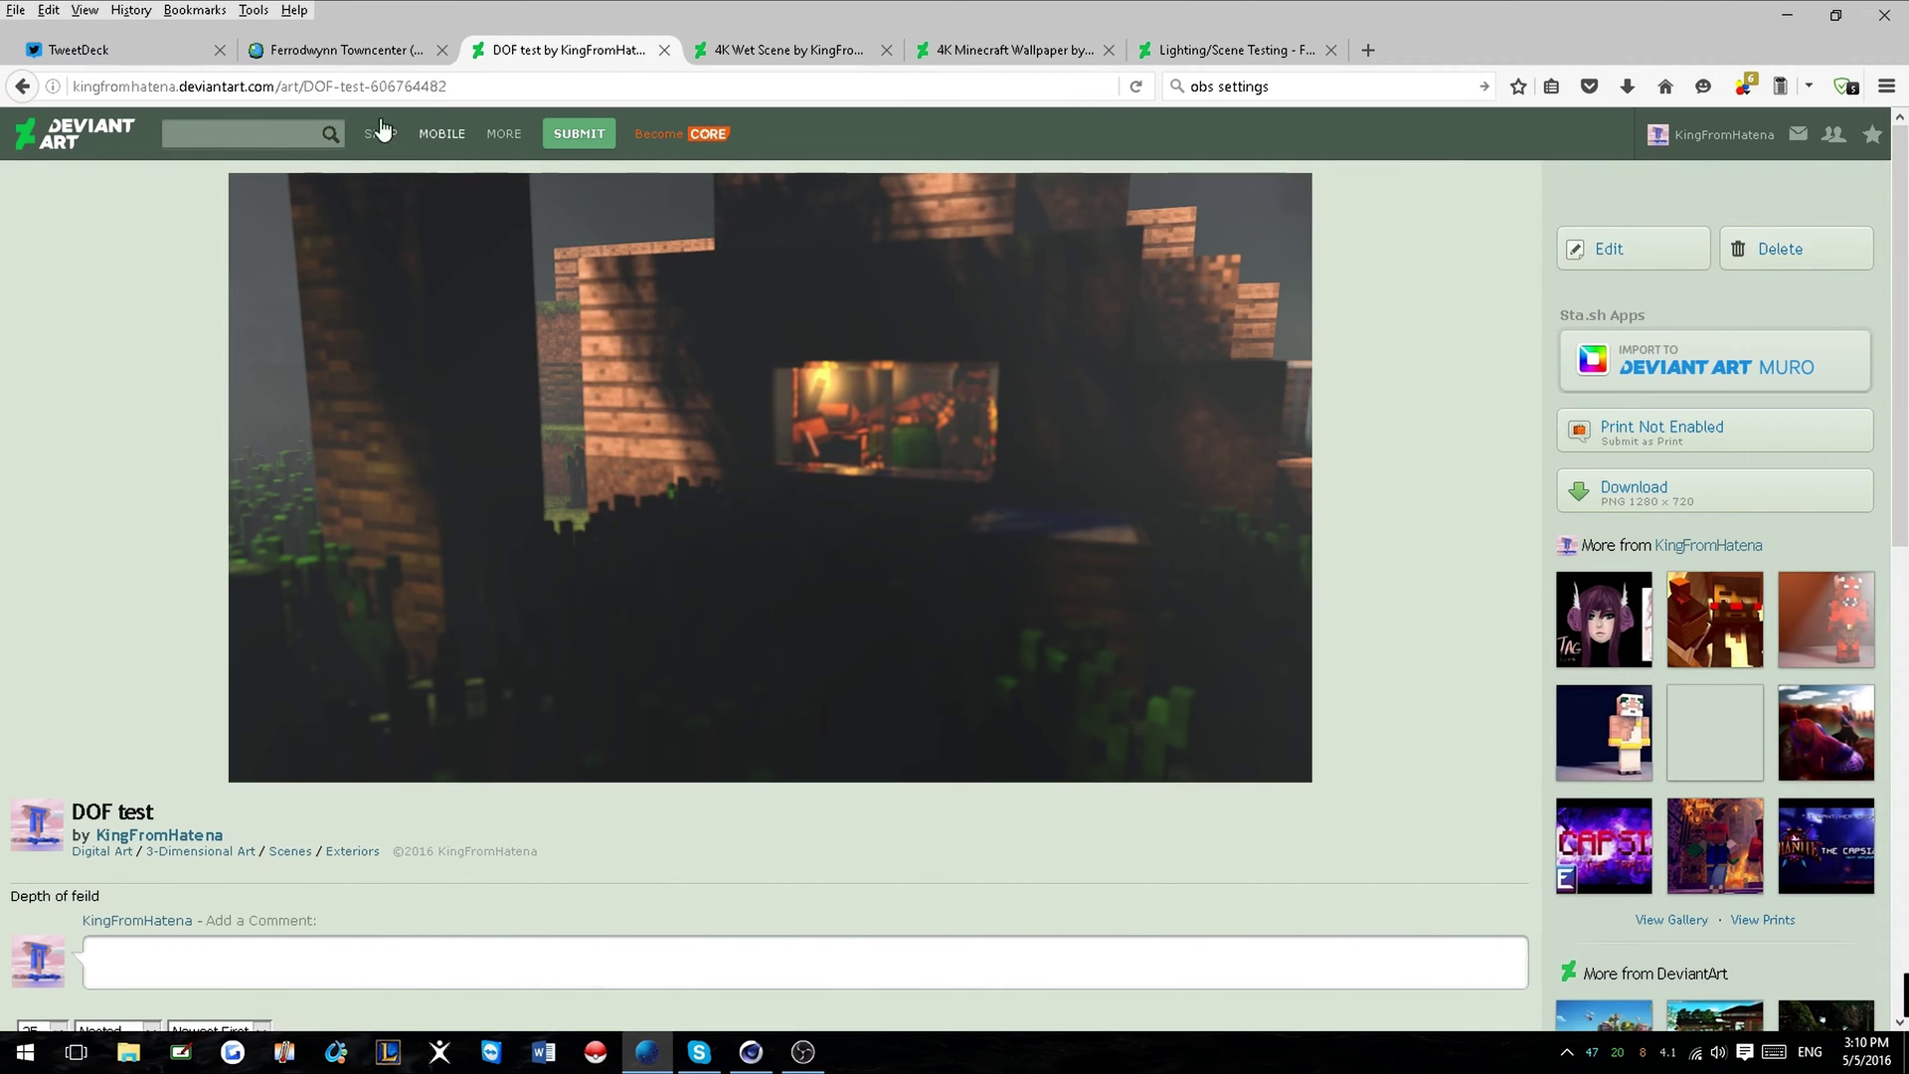
{"action": "left_click", "coordinate": [369, 59]}
{"action": "scroll", "coordinate": [801, 666], "scroll_direction": "down", "scroll_amount": 3}
{"action": "scroll", "coordinate": [801, 666], "scroll_direction": "up", "scroll_amount": 6}
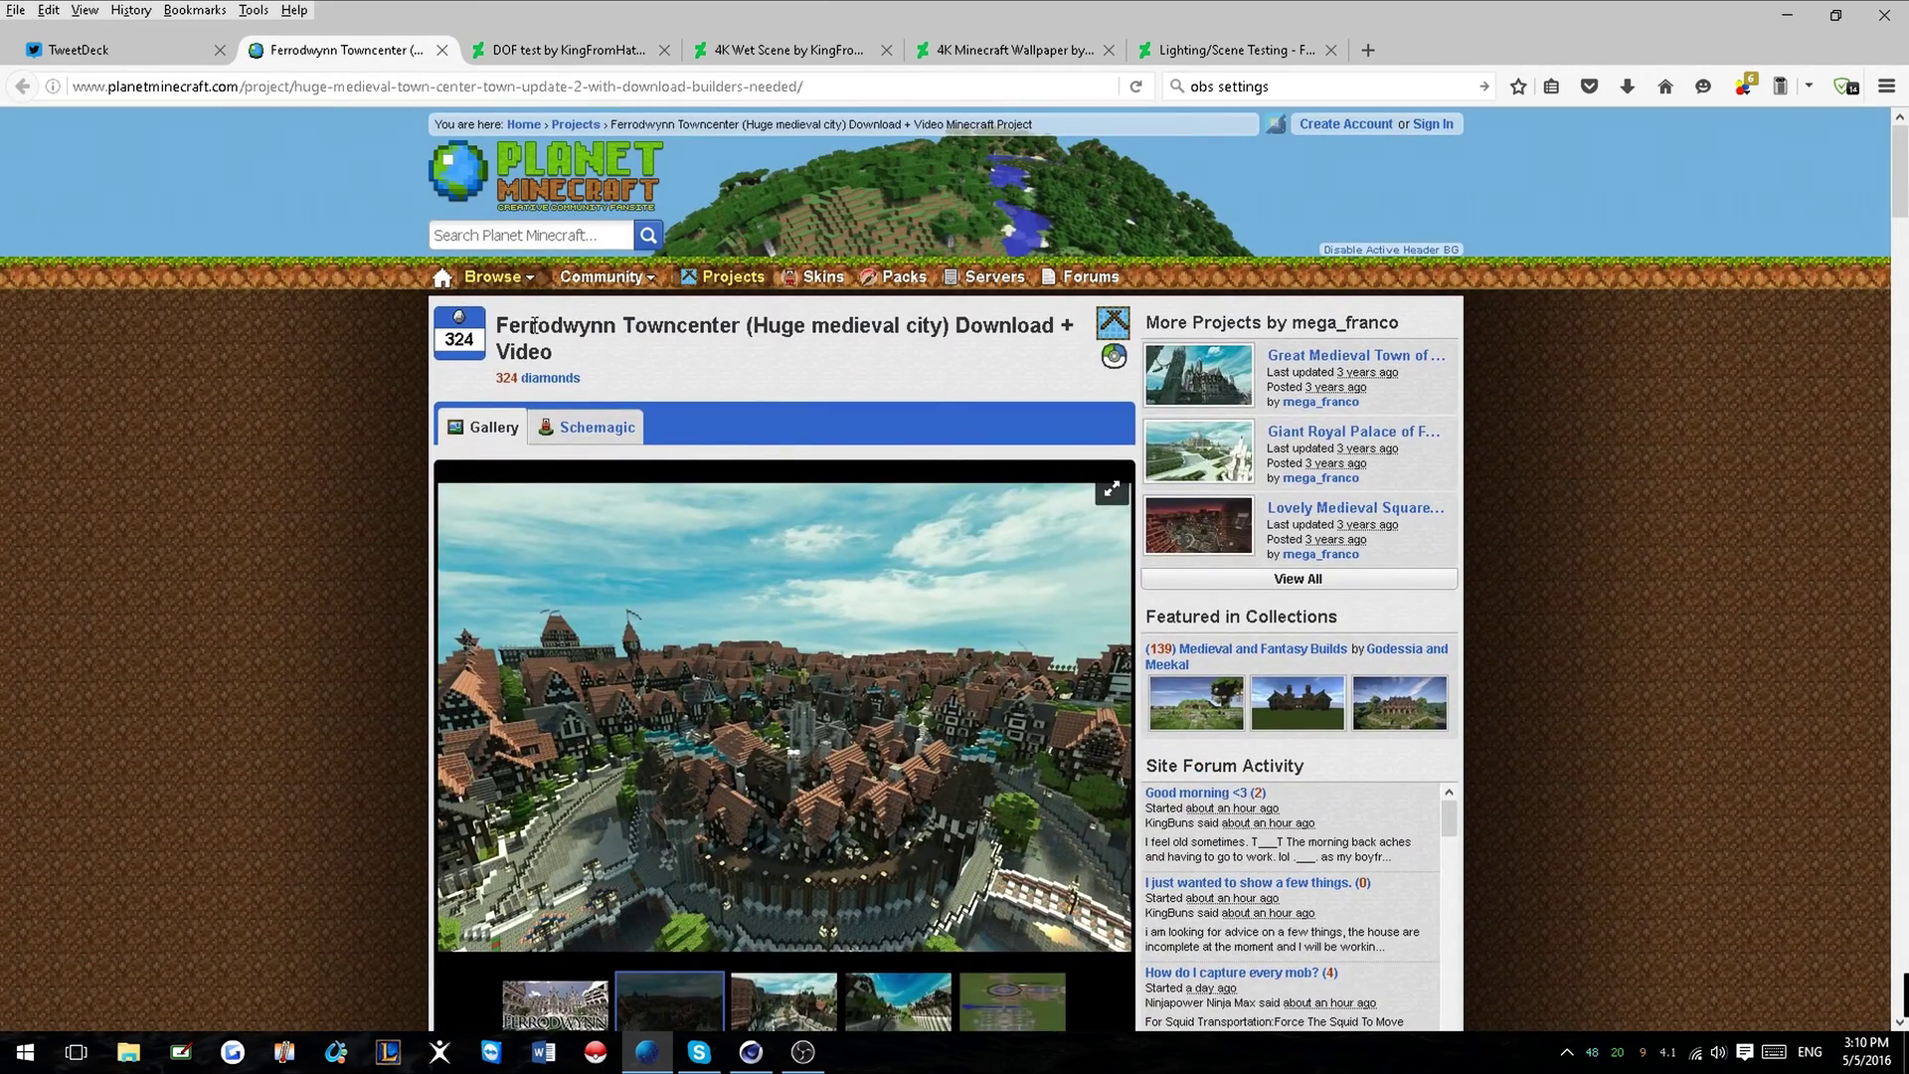
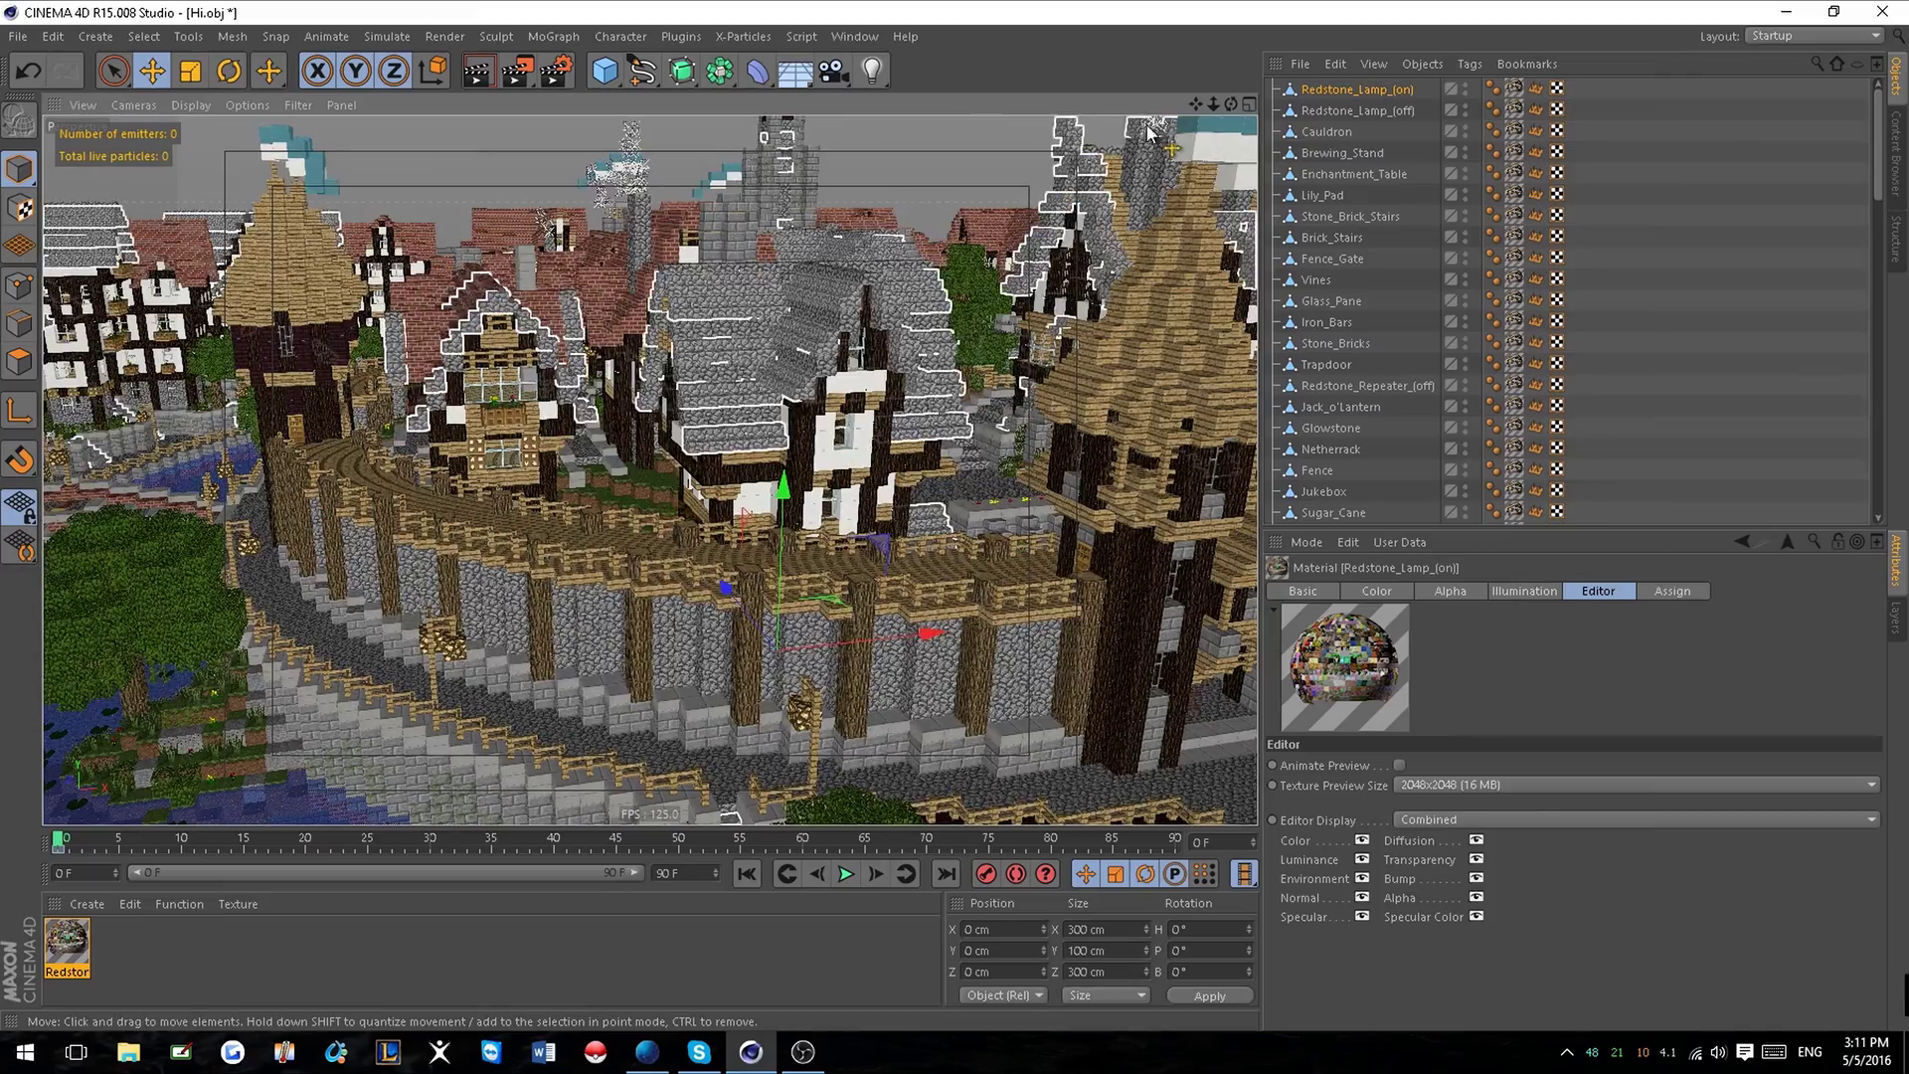
Switch back to Cinema 4D, add an Omni light to the town scene and move it across the rooftops.
{"action": "left_click_drag", "start_coordinate": [1196, 101], "coordinate": [1089, 477]}
{"action": "scroll", "coordinate": [632, 521], "scroll_direction": "down", "scroll_amount": 3}
{"action": "middle_click_drag", "start_coordinate": [864, 566], "coordinate": [862, 402], "text": "alt"}
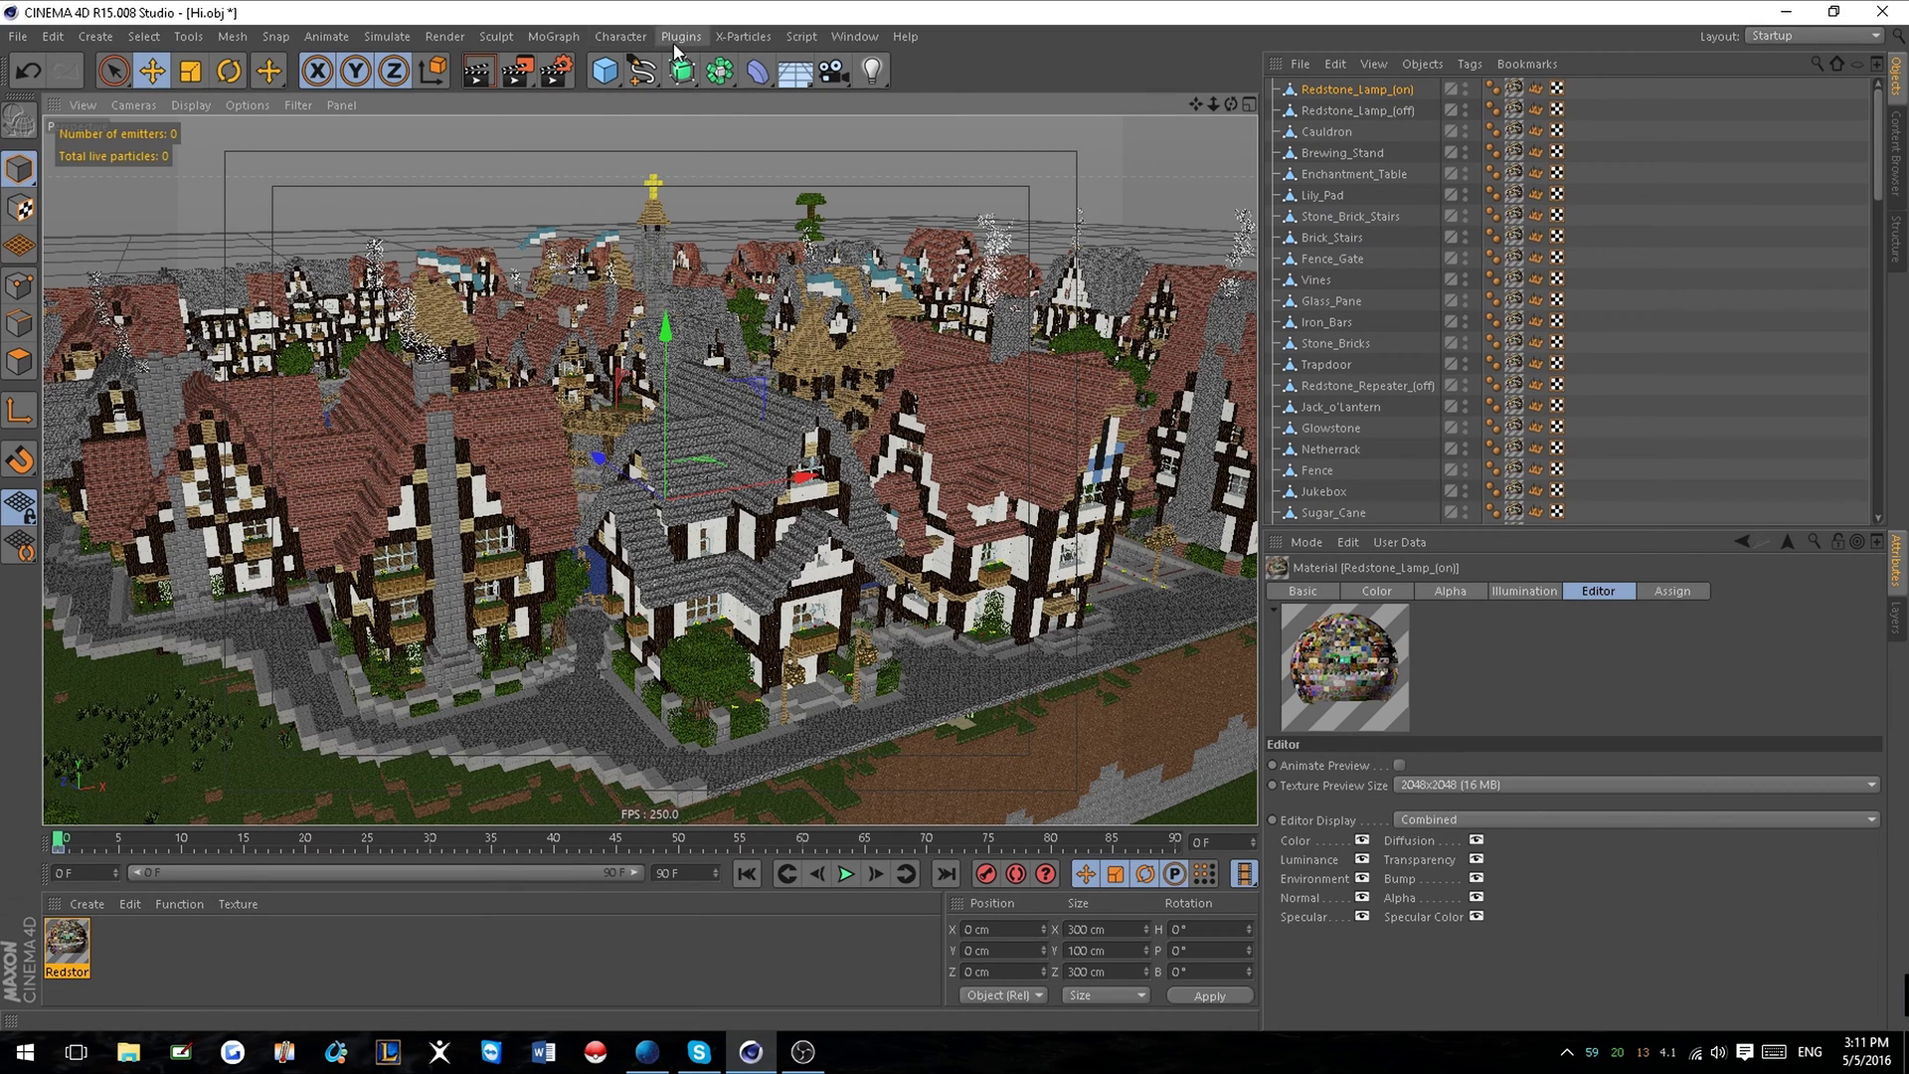
{"action": "left_click", "coordinate": [872, 78]}
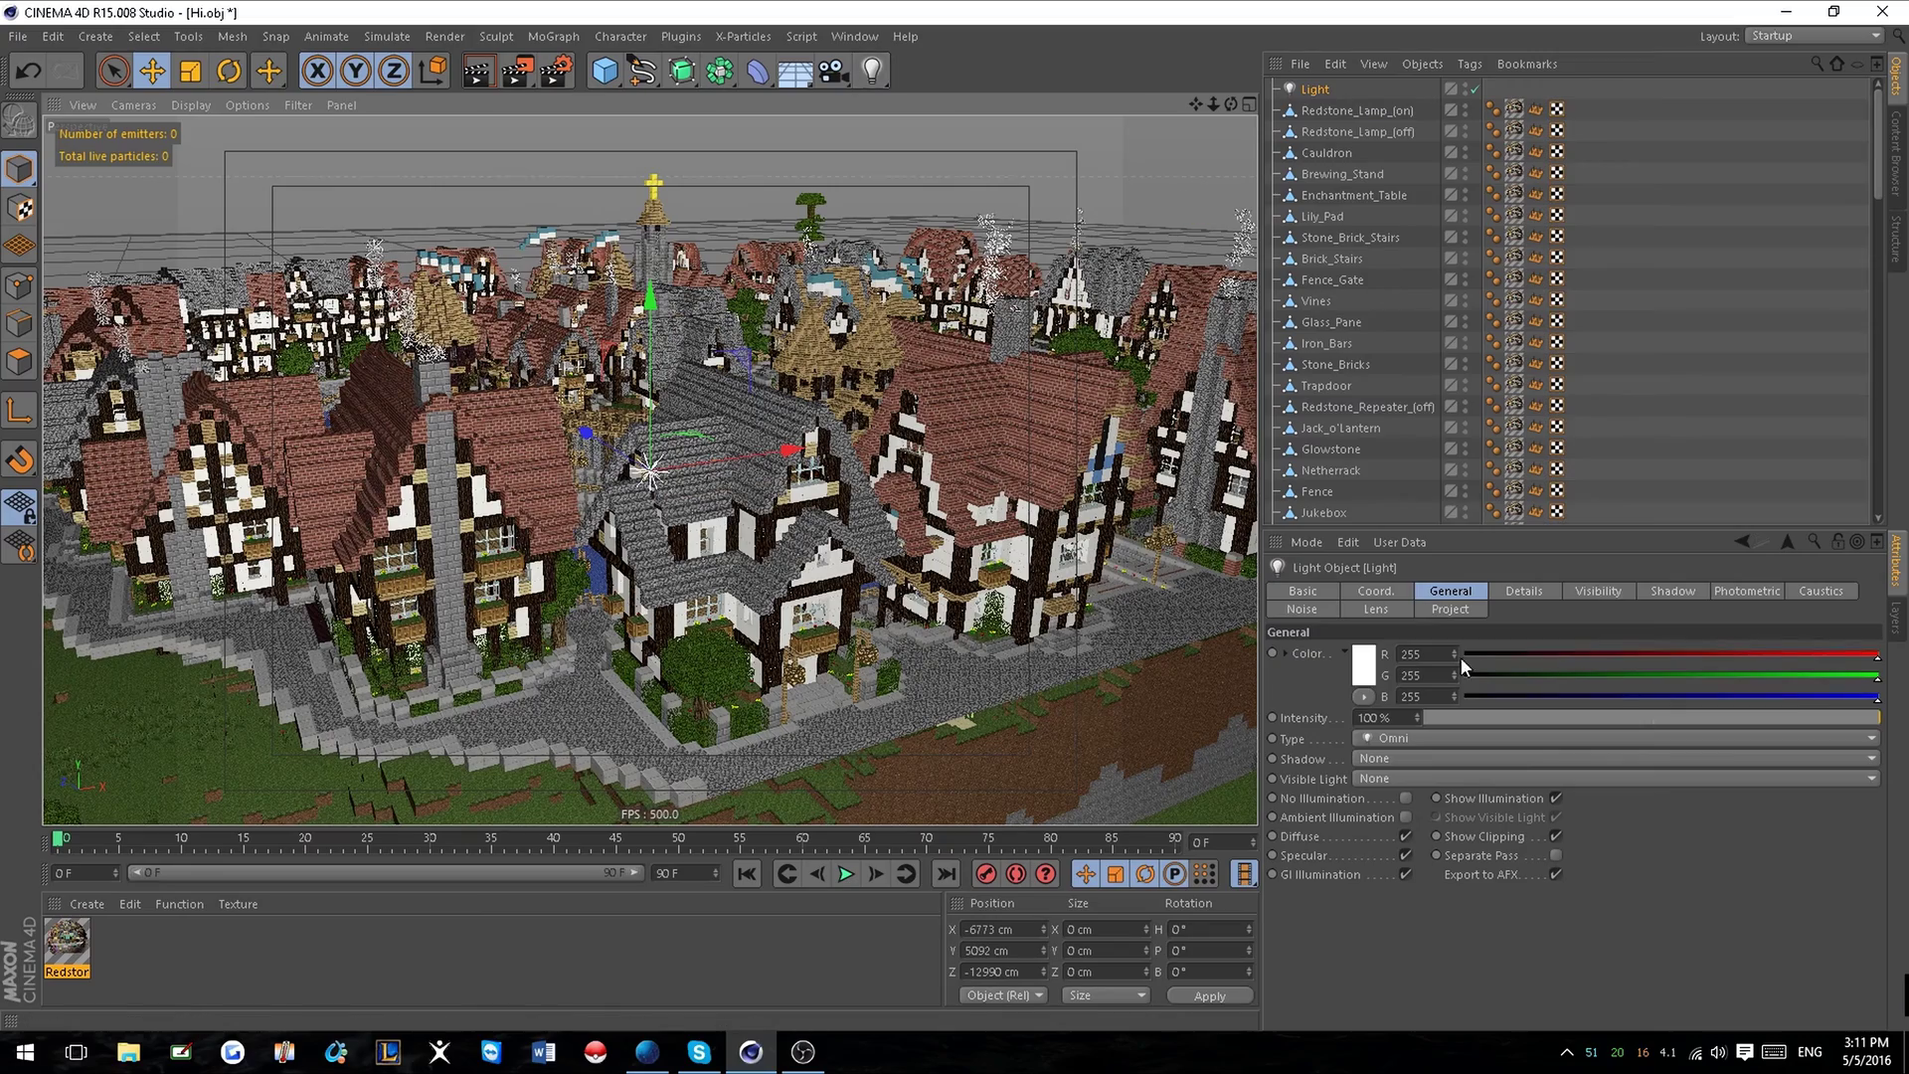
{"action": "left_click_drag", "start_coordinate": [607, 437], "coordinate": [805, 610], "text": "alt"}
{"action": "left_click_drag", "start_coordinate": [553, 436], "coordinate": [122, 414]}
{"action": "left_click_drag", "start_coordinate": [664, 248], "coordinate": [1494, 389], "text": "alt"}
{"action": "left_click_drag", "start_coordinate": [447, 353], "coordinate": [59, 424], "text": "alt"}
{"action": "left_click_drag", "start_coordinate": [783, 449], "coordinate": [330, 382], "text": "alt"}
{"action": "scroll", "coordinate": [594, 577], "scroll_direction": "down", "scroll_amount": 3}
{"action": "left_click_drag", "start_coordinate": [596, 579], "coordinate": [551, 576], "text": "alt"}
{"action": "left_click_drag", "start_coordinate": [559, 464], "coordinate": [1006, 491]}
Inspect how the test light falls on the houses and the gatehouse, and delete the light.
{"action": "scroll", "coordinate": [883, 535], "scroll_direction": "up", "scroll_amount": 3}
{"action": "left_click_drag", "start_coordinate": [881, 537], "coordinate": [749, 698], "text": "alt"}
{"action": "scroll", "coordinate": [748, 696], "scroll_direction": "up", "scroll_amount": 8}
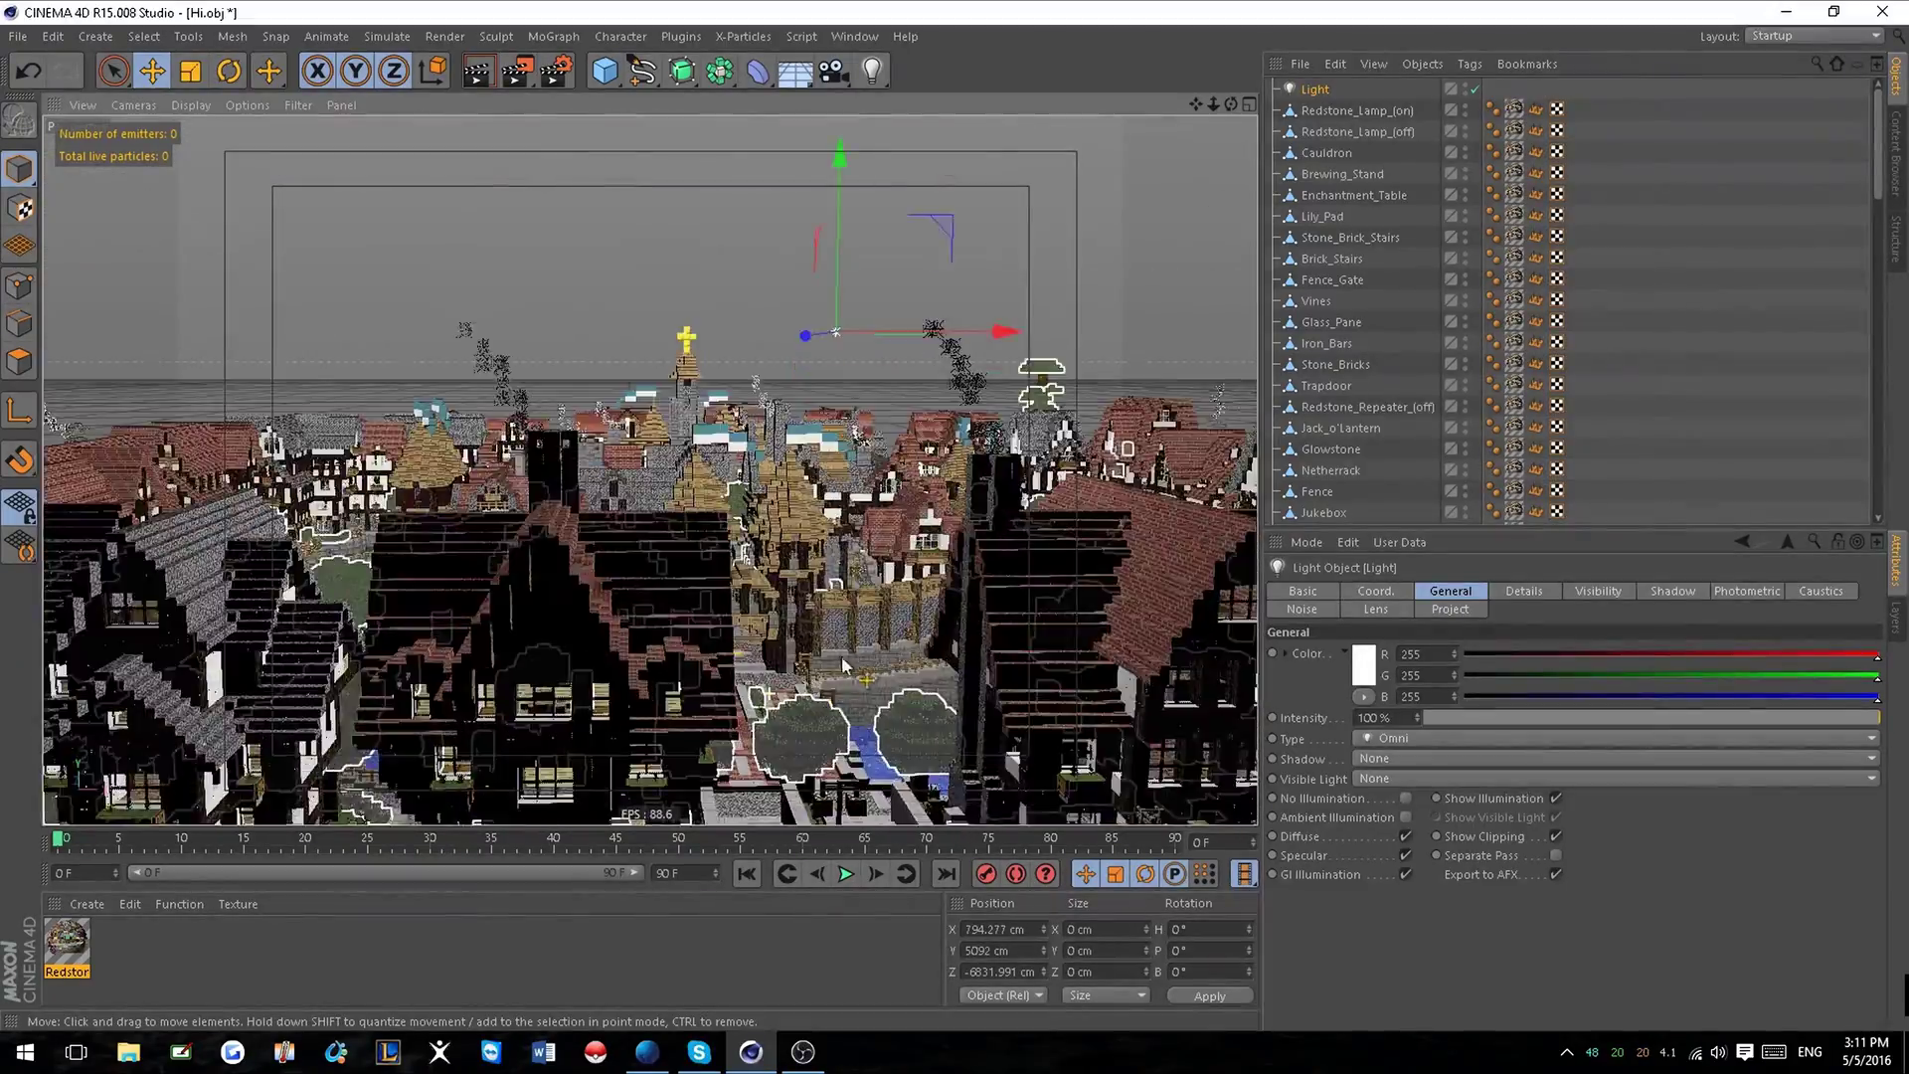
{"action": "scroll", "coordinate": [810, 527], "scroll_direction": "down", "scroll_amount": 6}
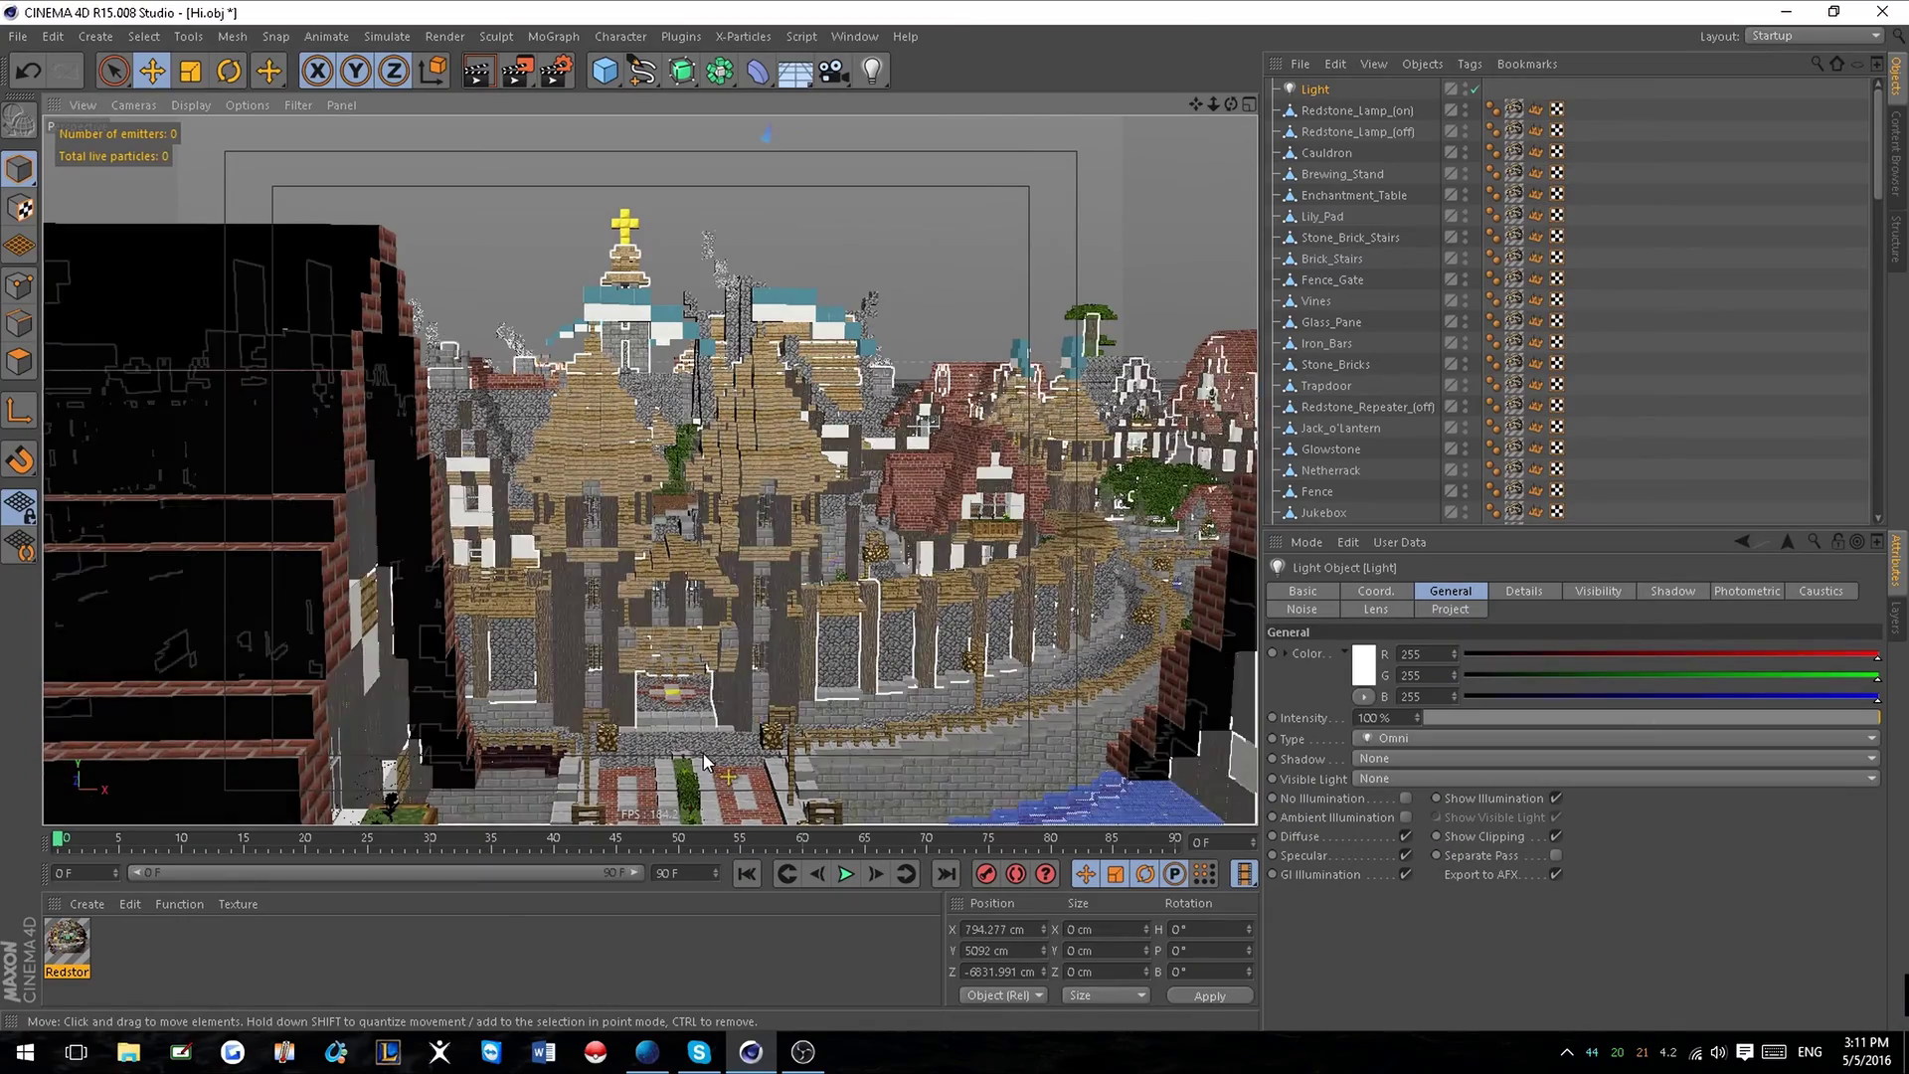
{"action": "key", "text": "Delete"}
Select all imported block objects from Redstone_Lamp_(on) through Stone and group them under one null.
{"action": "left_click", "coordinate": [1333, 89]}
{"action": "scroll", "coordinate": [1364, 402], "scroll_direction": "down", "scroll_amount": 10}
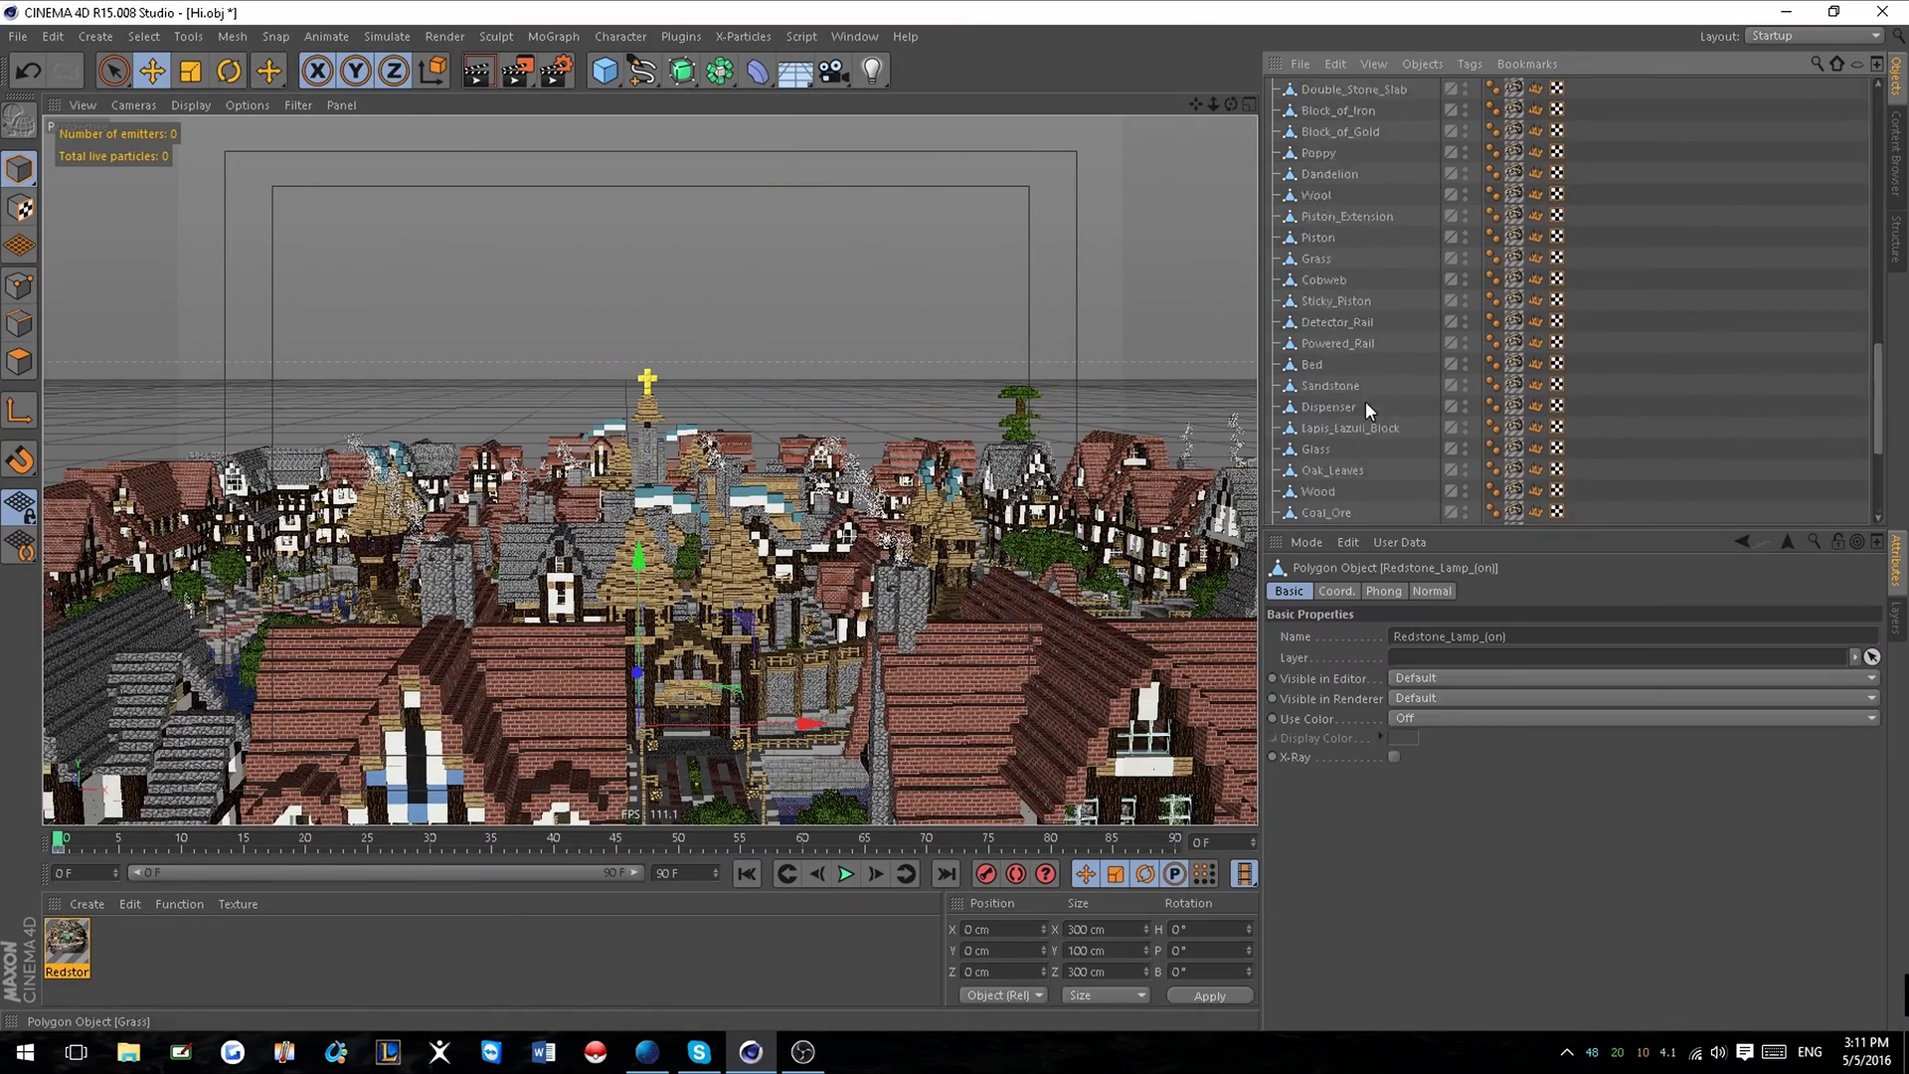
{"action": "left_click", "coordinate": [1316, 511], "text": "shift"}
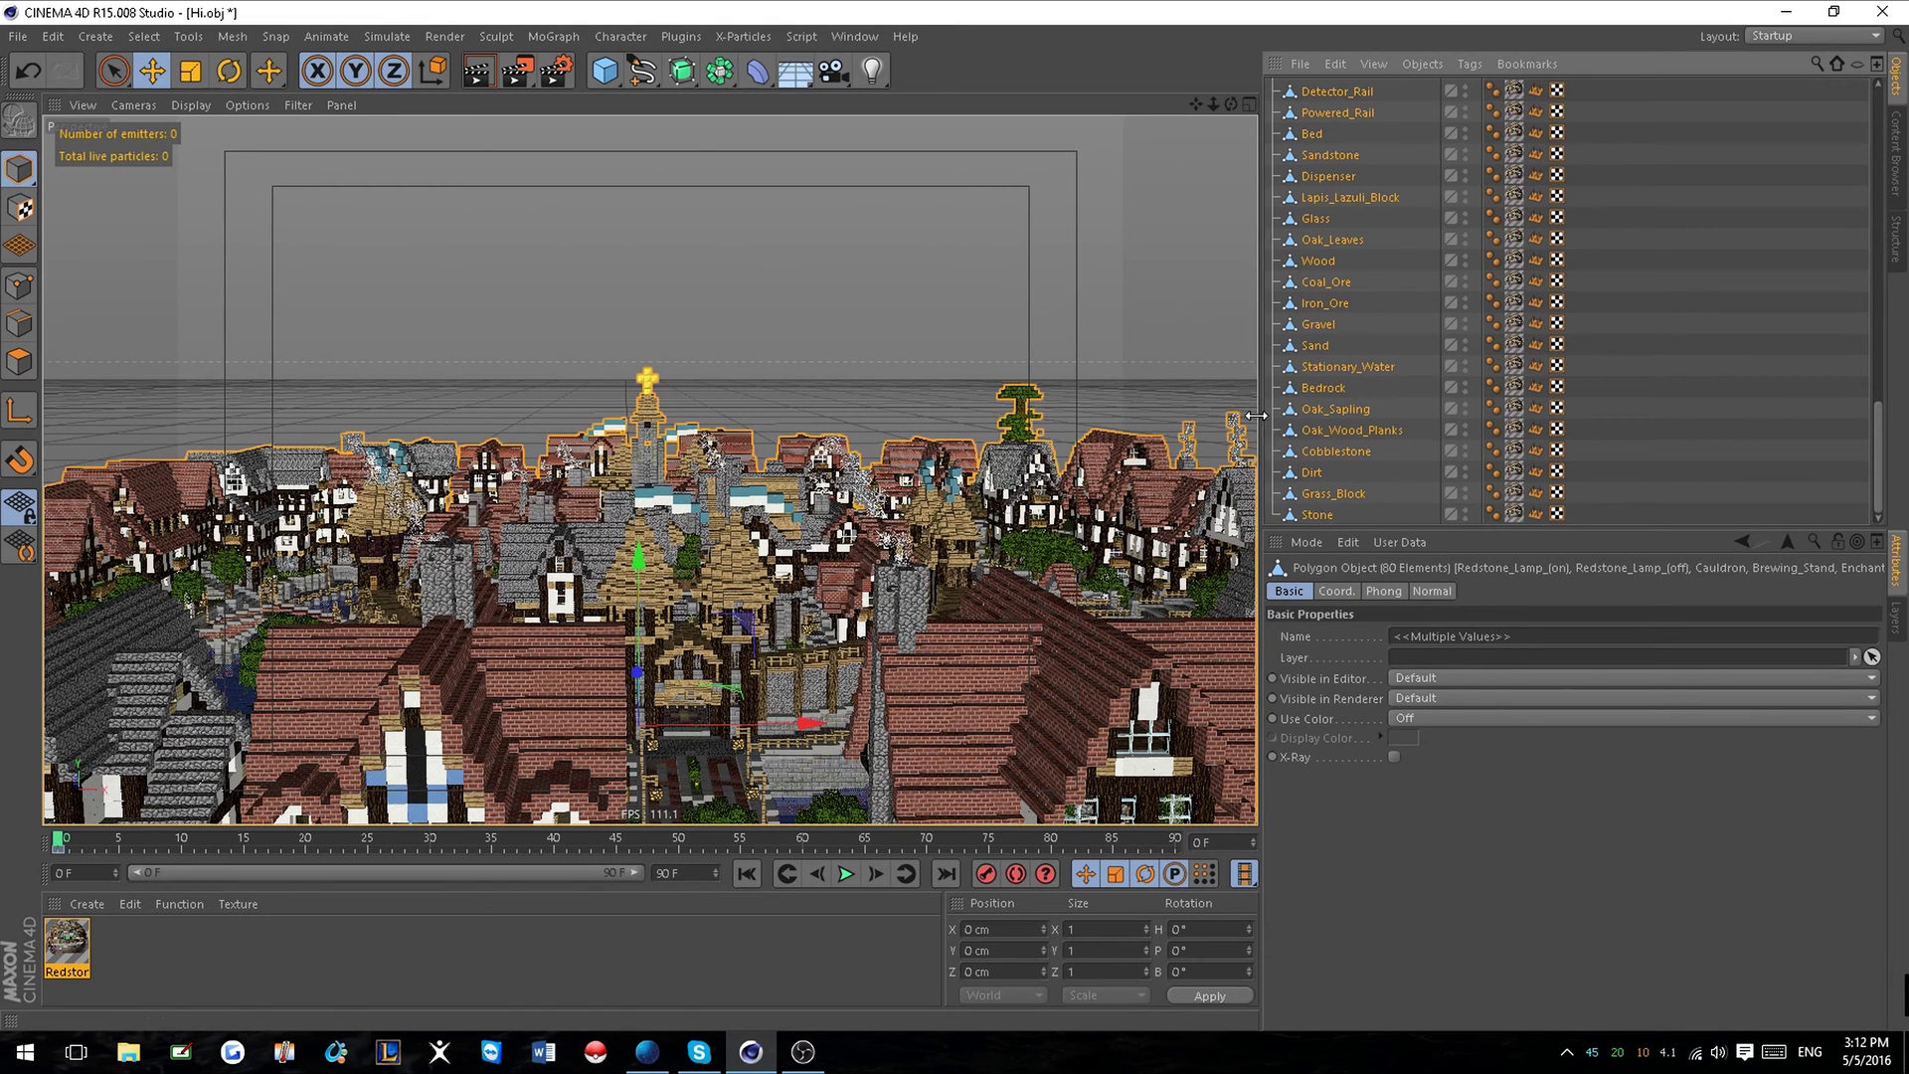
{"action": "key", "text": "alt+g"}
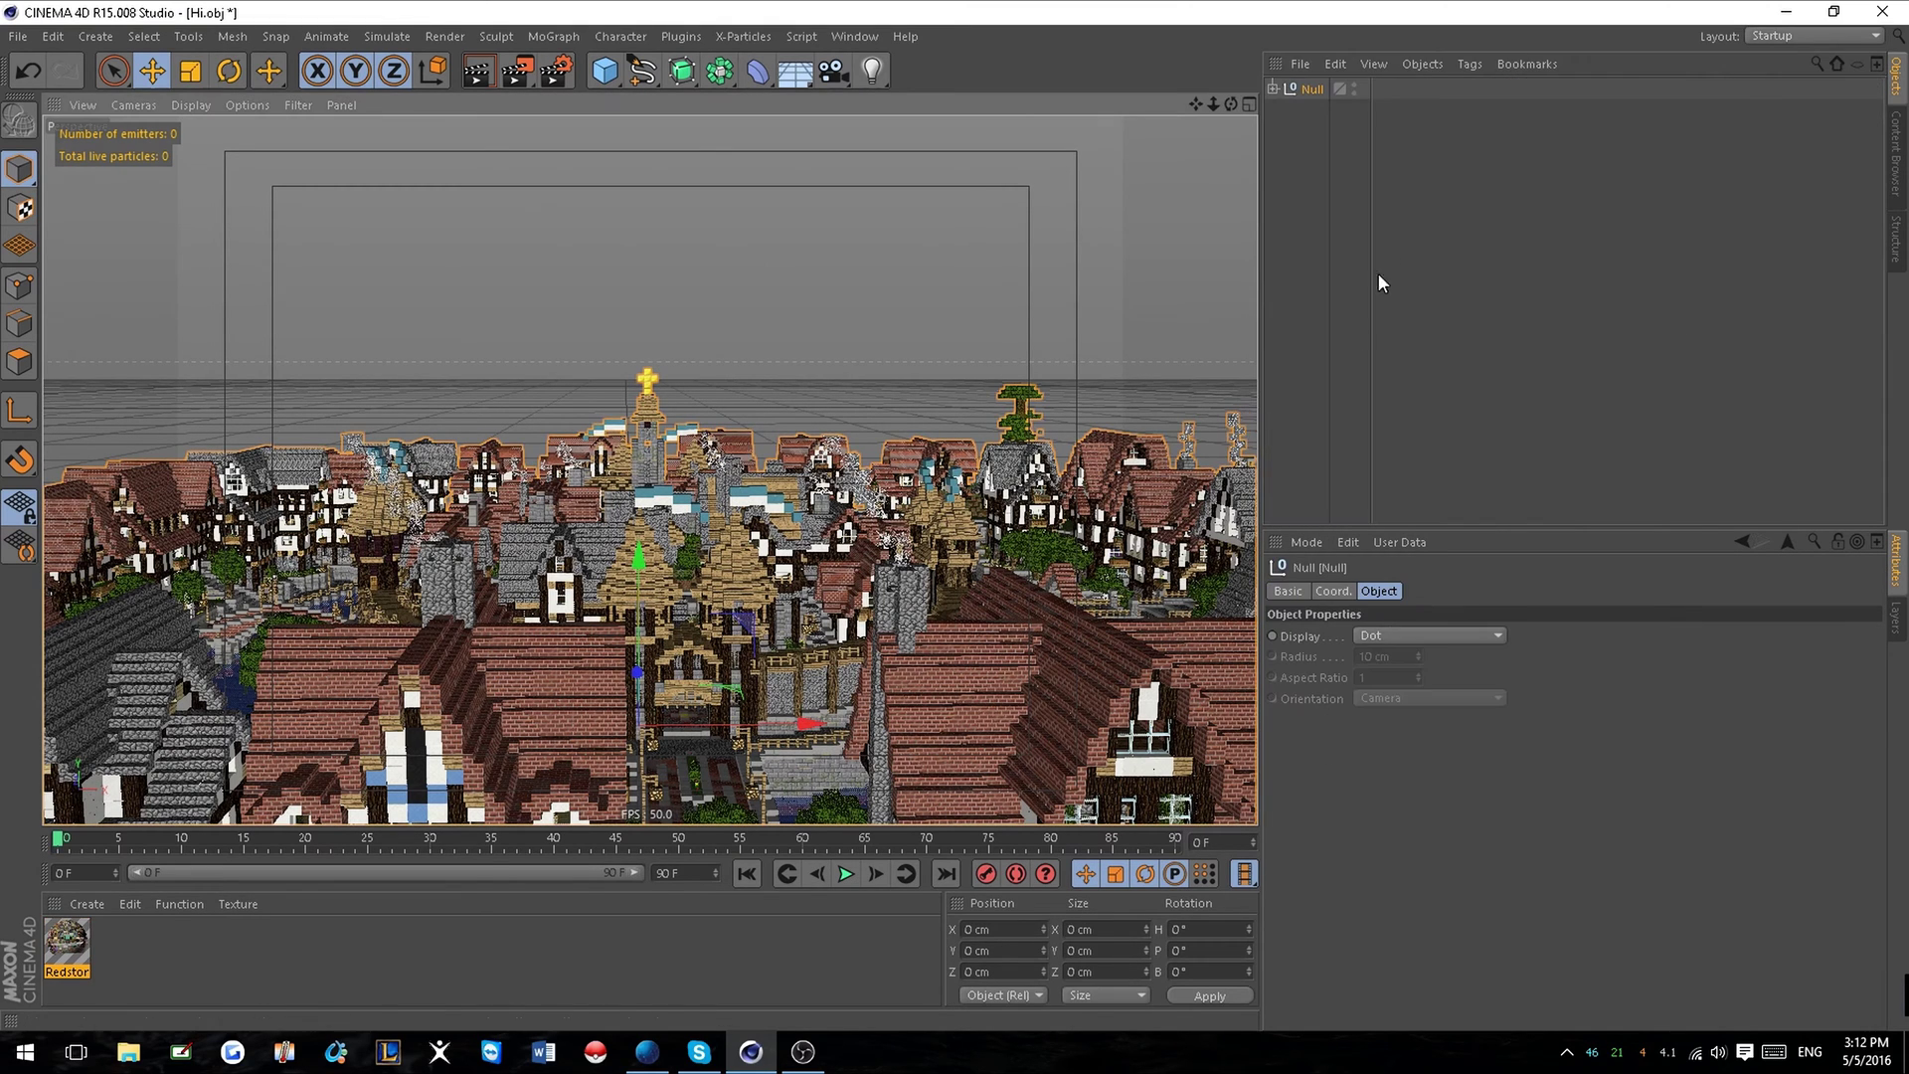
{"action": "left_click", "coordinate": [1338, 111]}
{"action": "left_click", "coordinate": [1304, 90]}
{"action": "left_click", "coordinate": [1274, 89]}
{"action": "left_click", "coordinate": [1274, 89]}
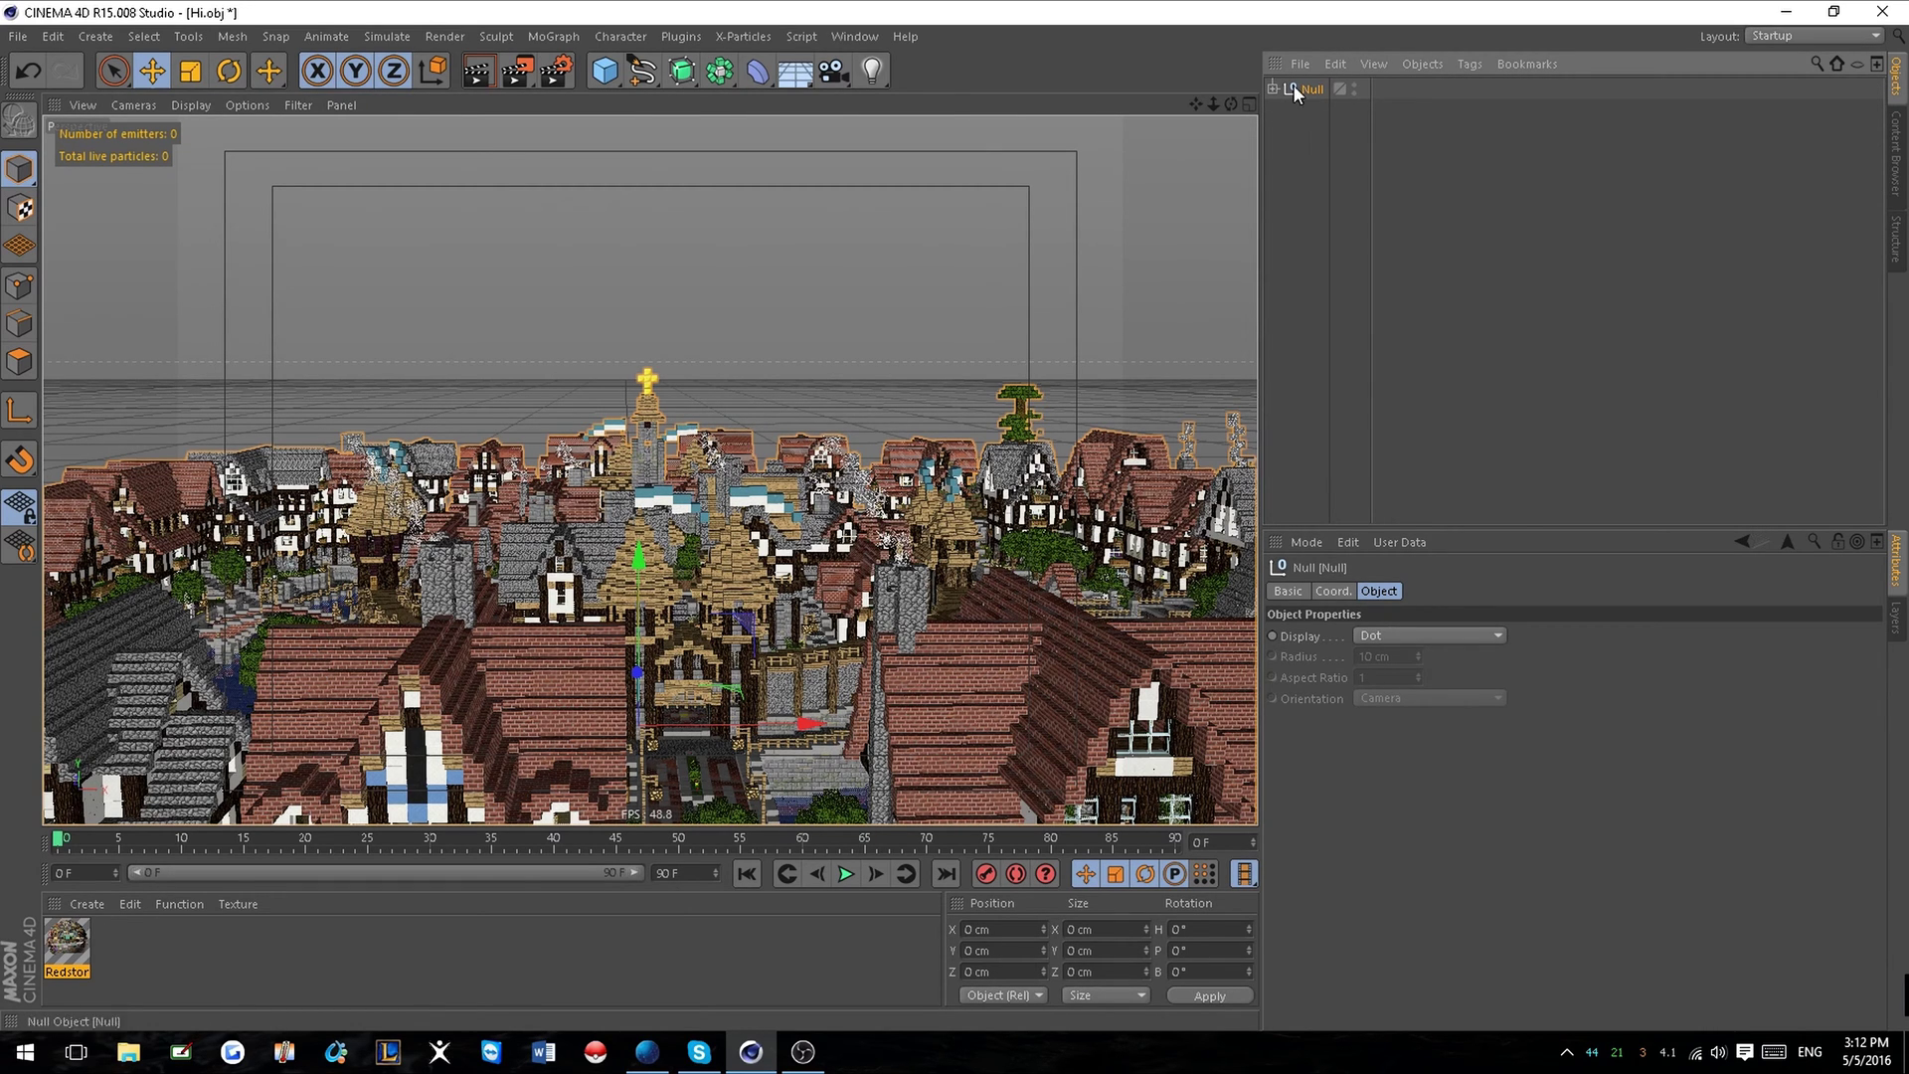
Rename the null that holds the town's block objects as Map and deselect it.
{"action": "double_click", "coordinate": [1317, 88]}
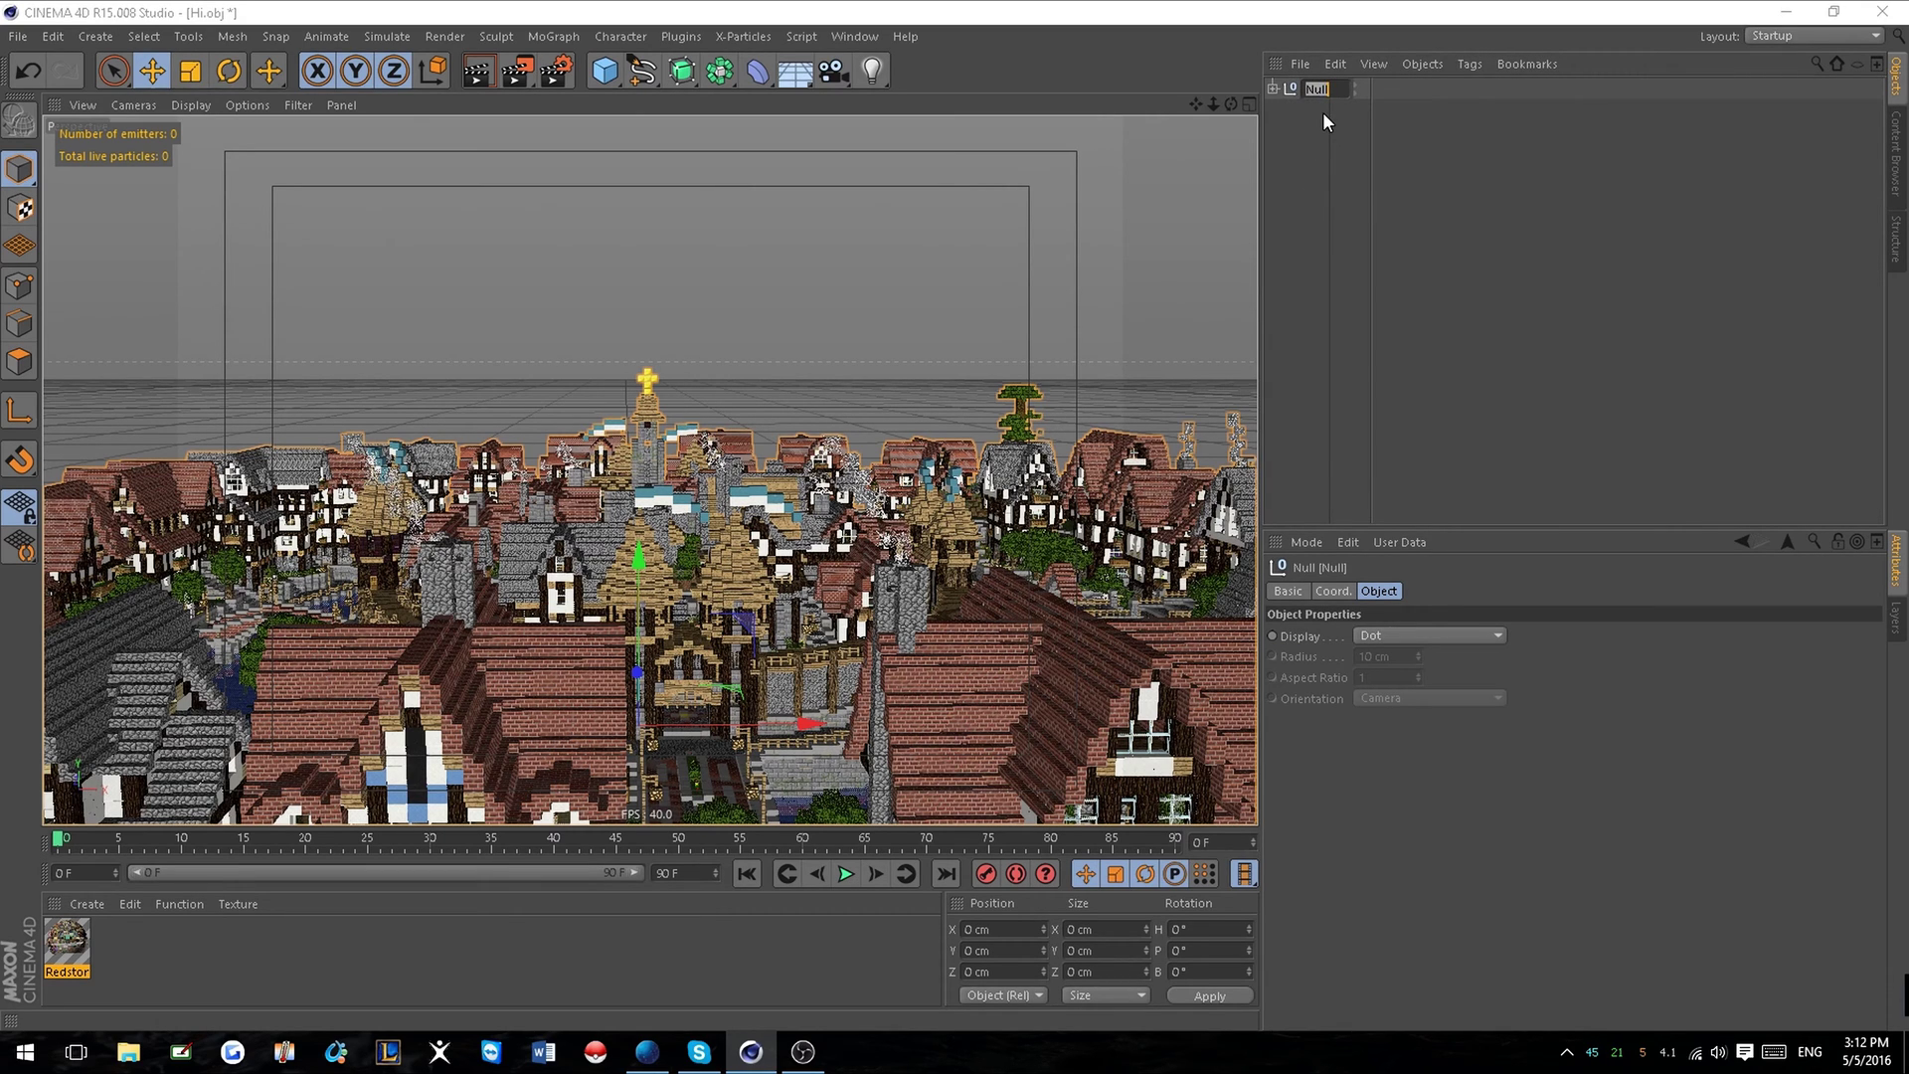
{"action": "type", "text": "Map"}
{"action": "key", "text": "Return"}
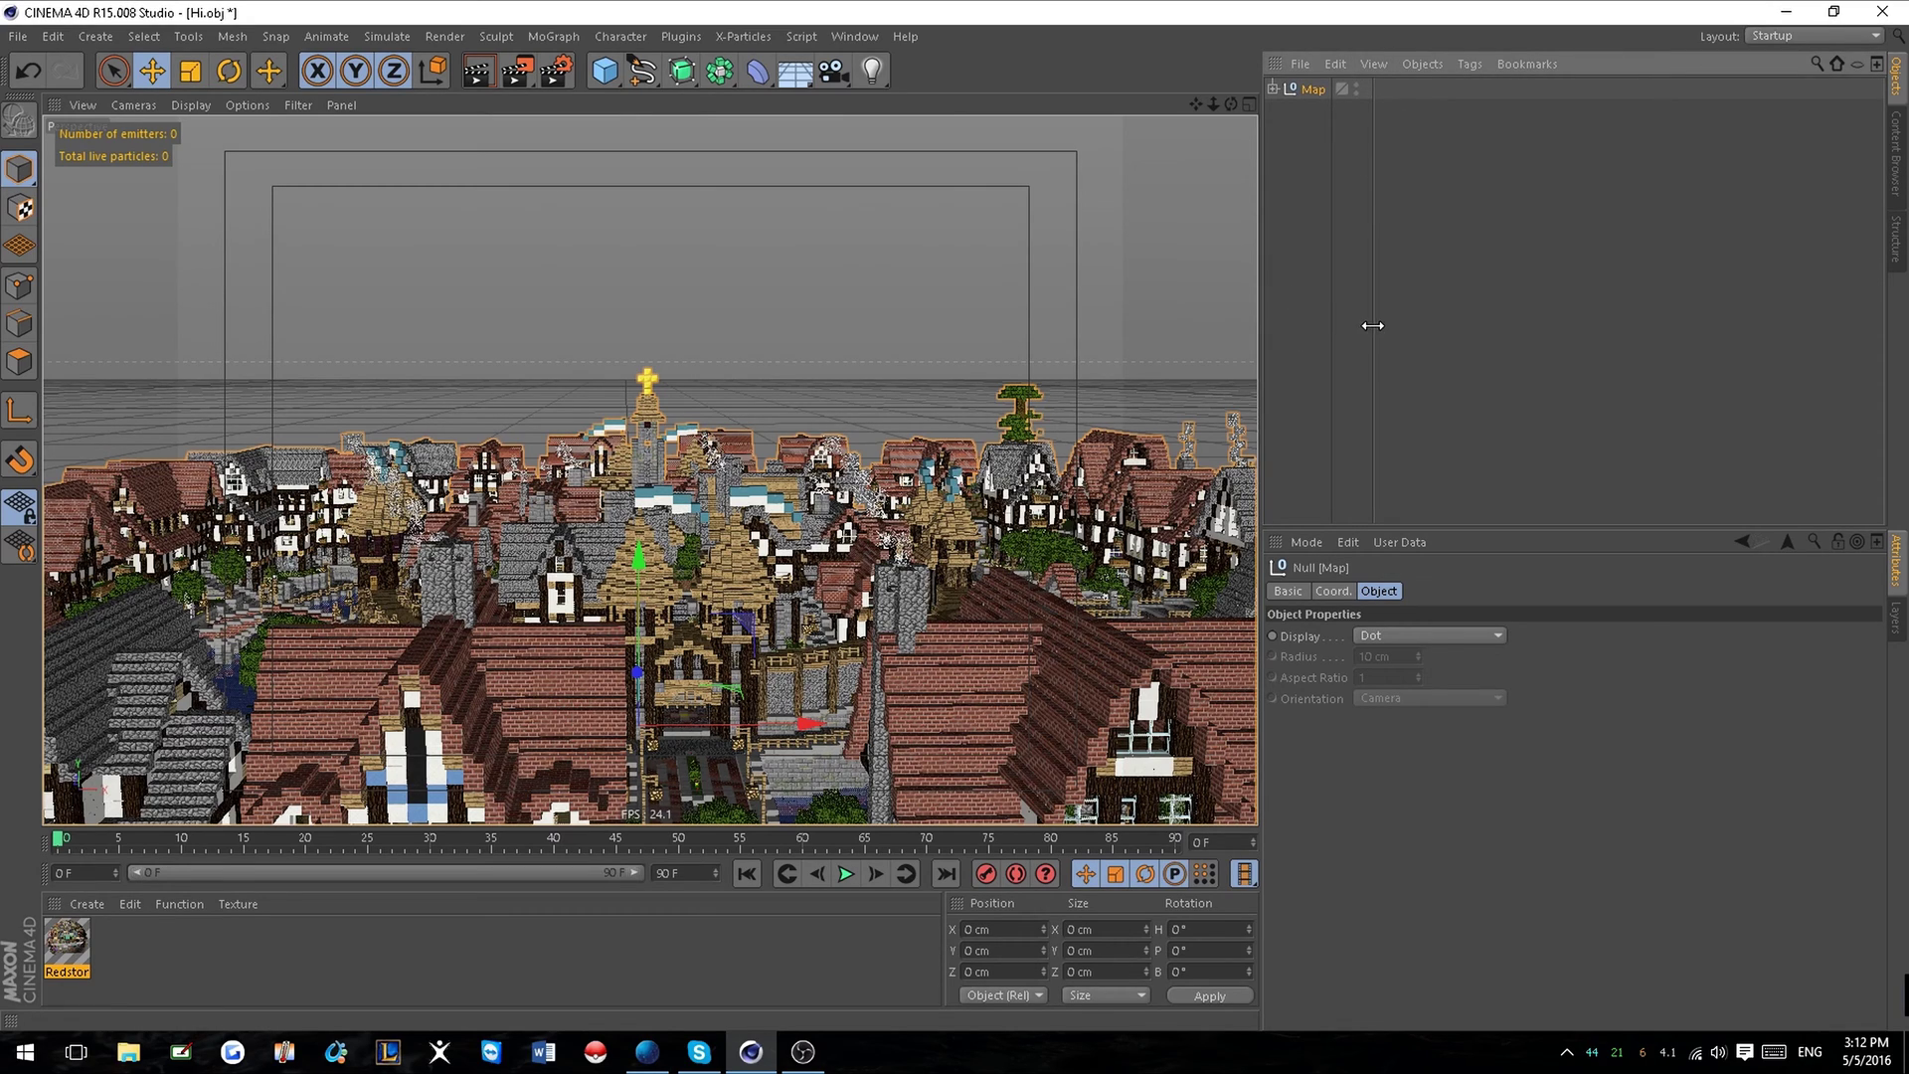
{"action": "scroll", "coordinate": [787, 469], "scroll_direction": "down", "scroll_amount": 5}
{"action": "left_click_drag", "start_coordinate": [787, 469], "coordinate": [830, 477], "text": "alt"}
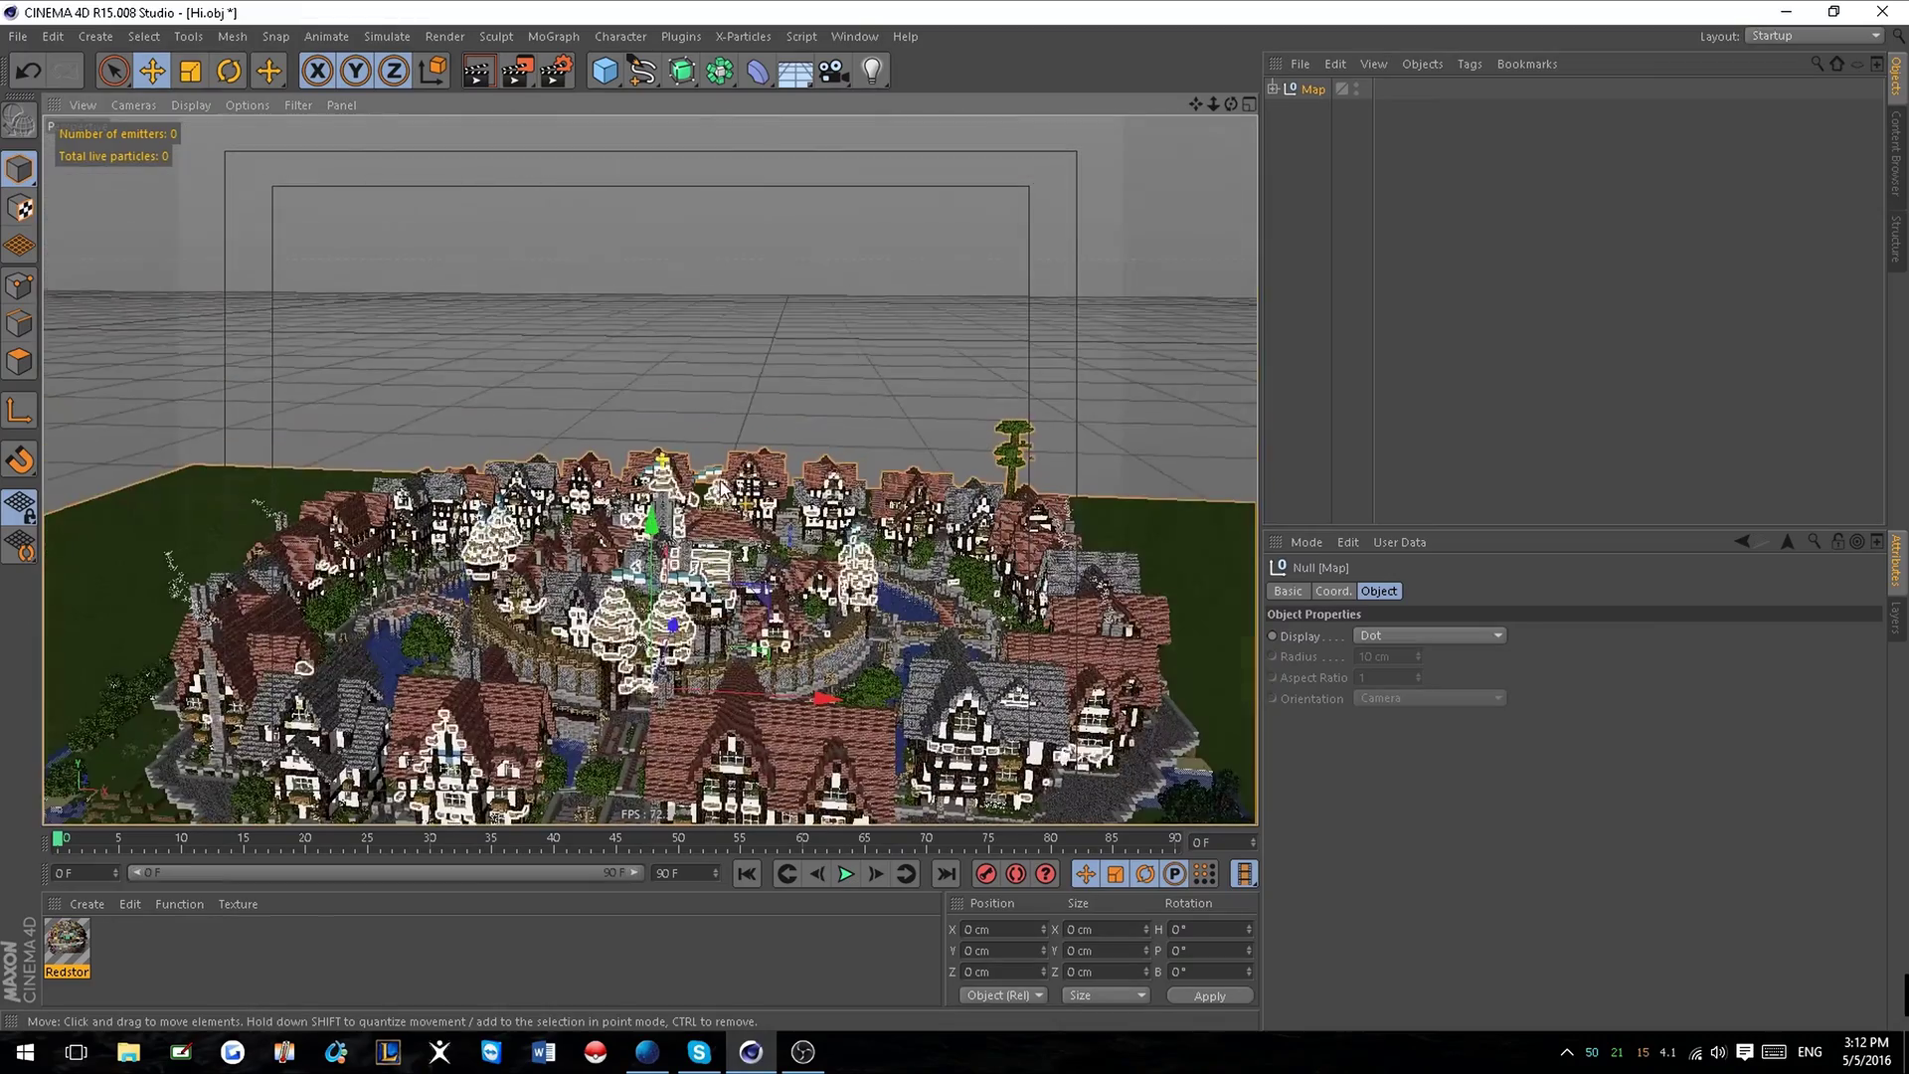
{"action": "left_click", "coordinate": [1646, 293]}
Add a Physical Sky to the scene and check its light on the whole town.
{"action": "left_click_drag", "start_coordinate": [932, 499], "coordinate": [945, 586], "text": "alt"}
{"action": "middle_click_drag", "start_coordinate": [708, 527], "coordinate": [700, 468], "text": "alt"}
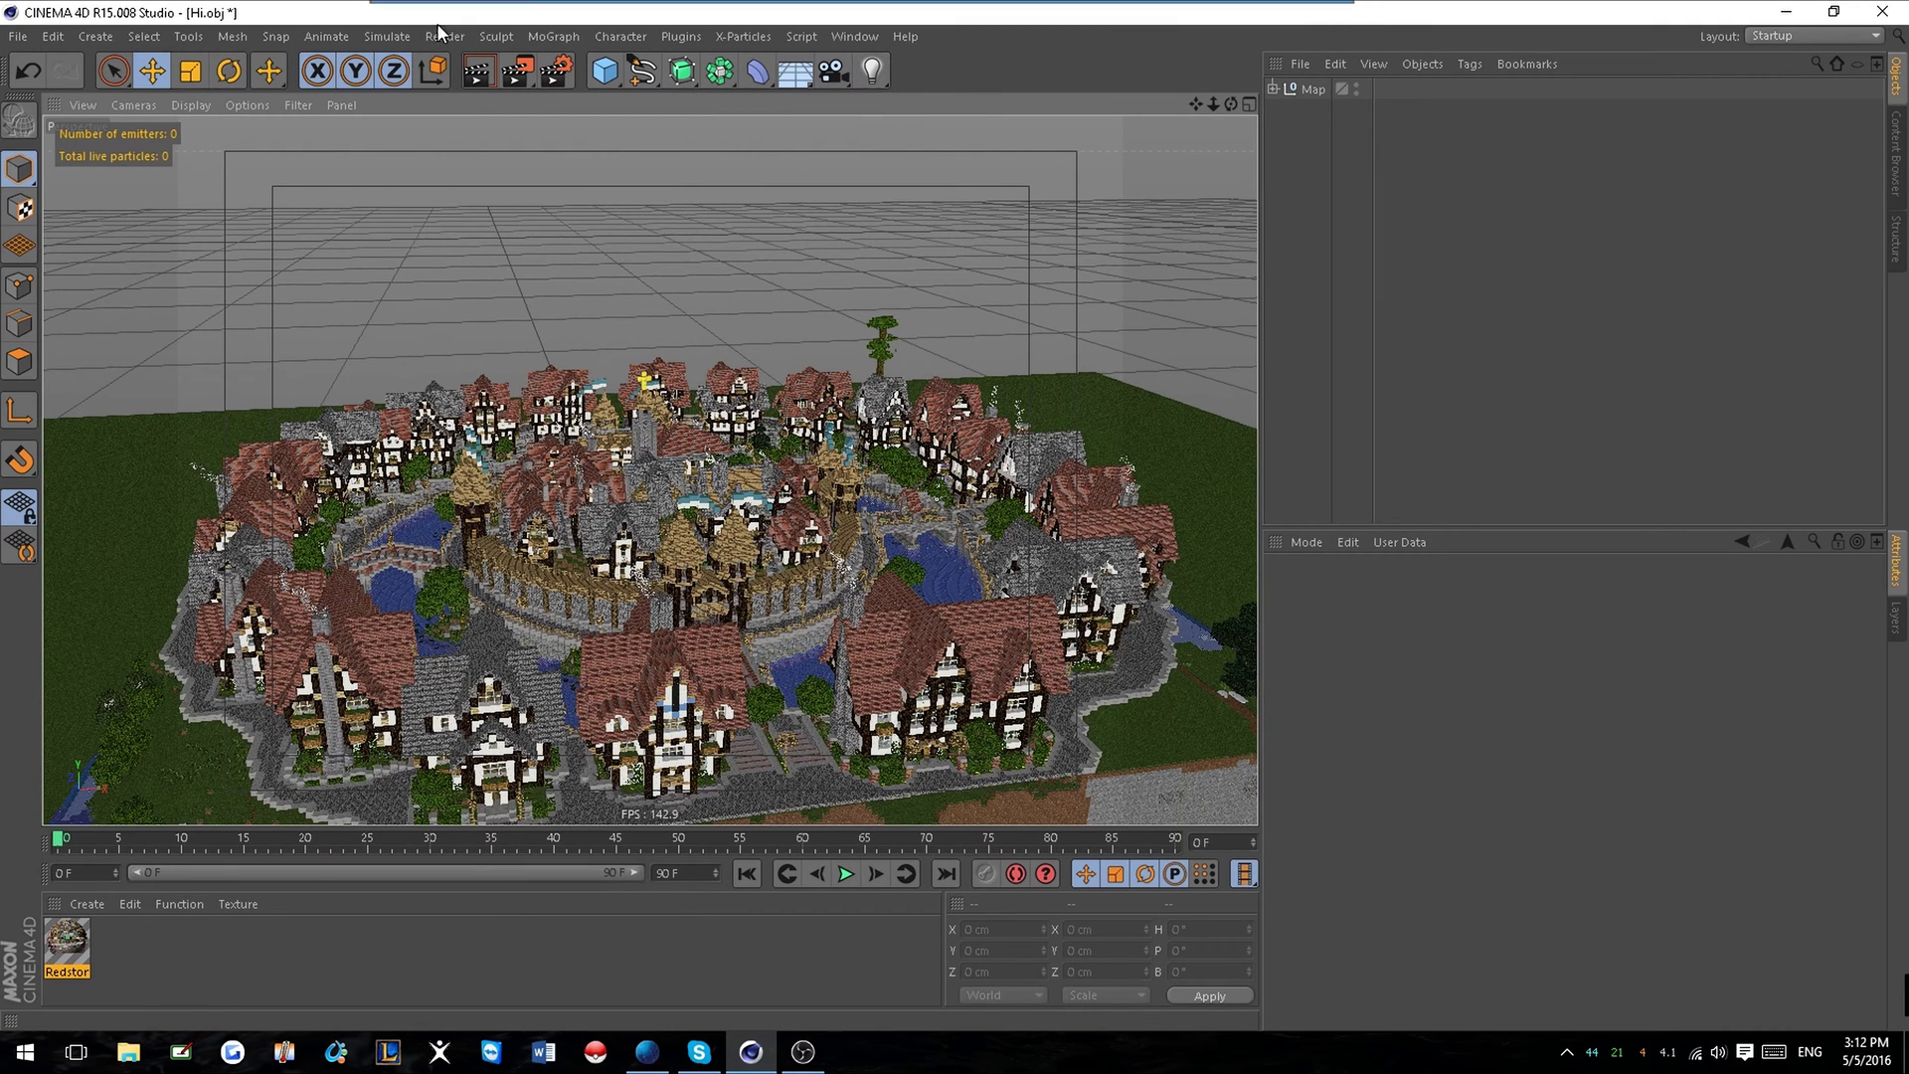
{"action": "left_click", "coordinate": [96, 37]}
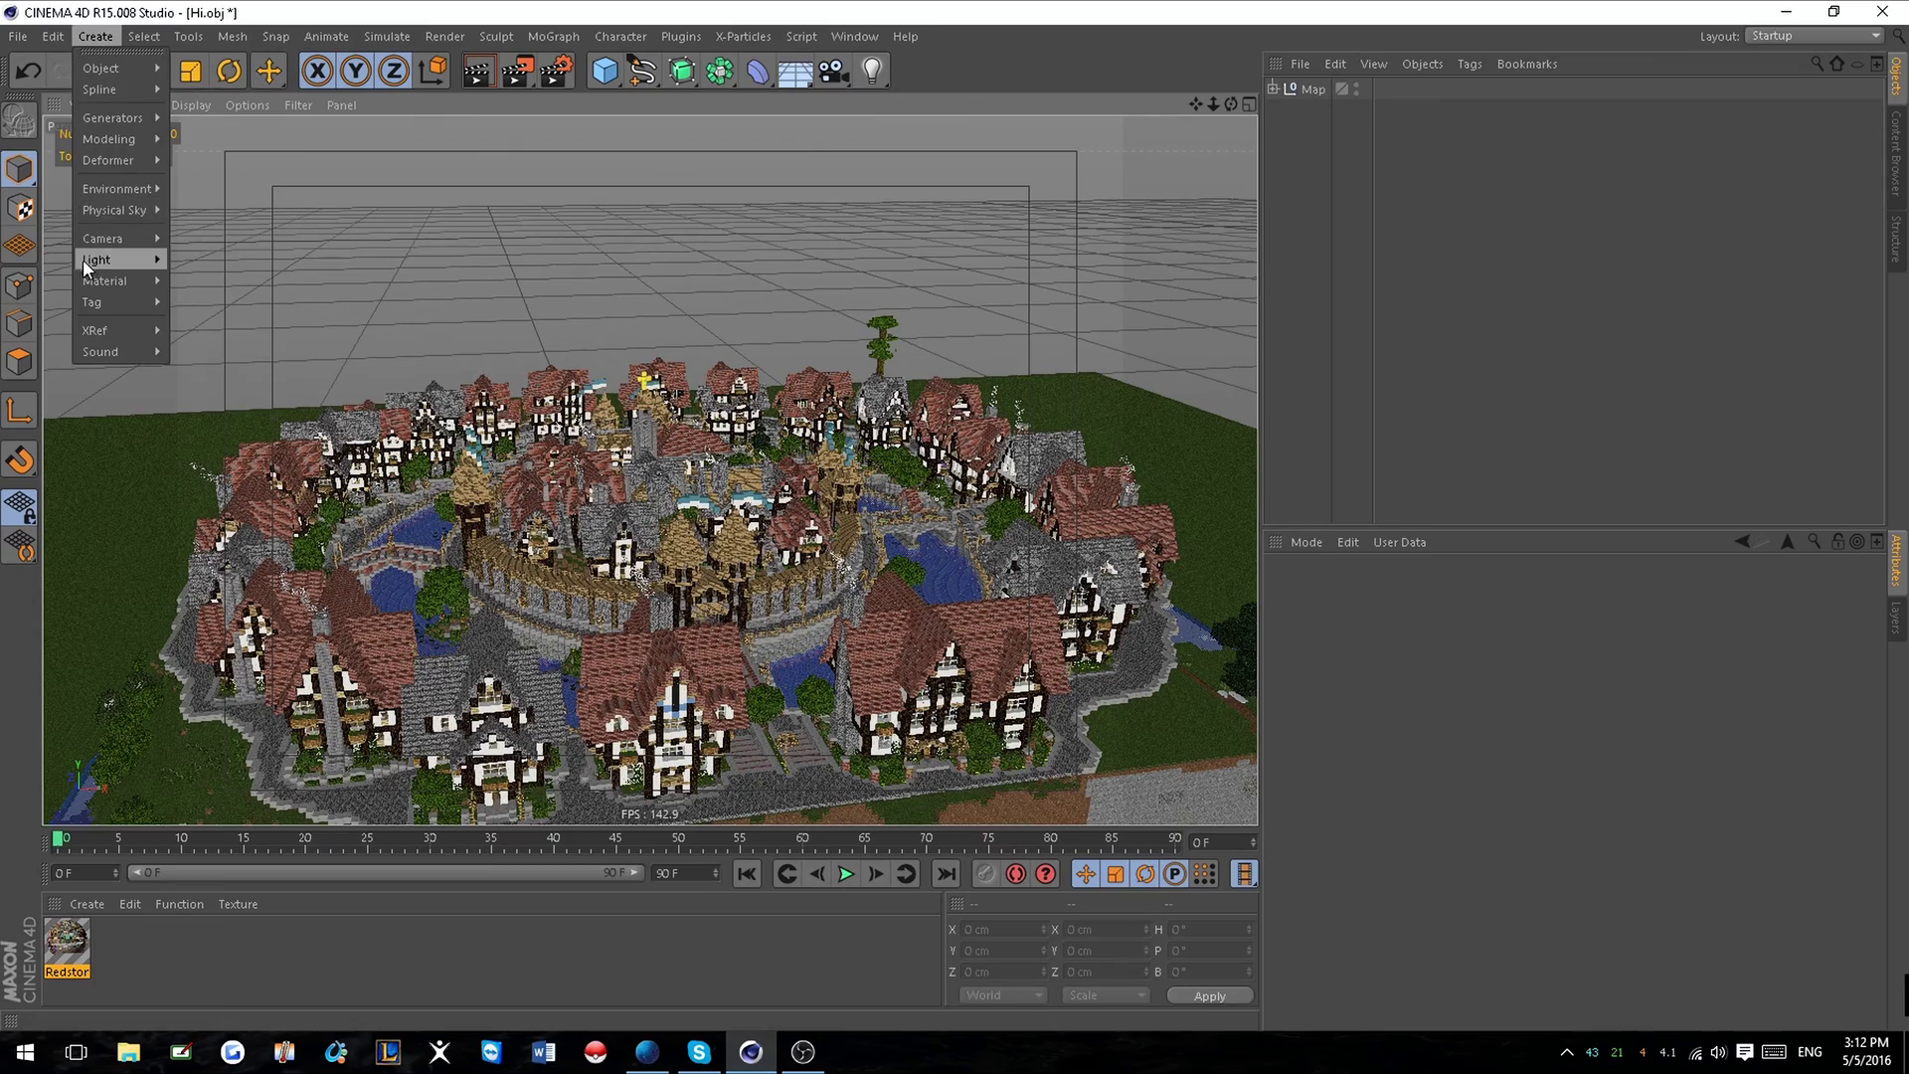
{"action": "mouse_move", "coordinate": [101, 212]}
{"action": "left_click", "coordinate": [213, 213]}
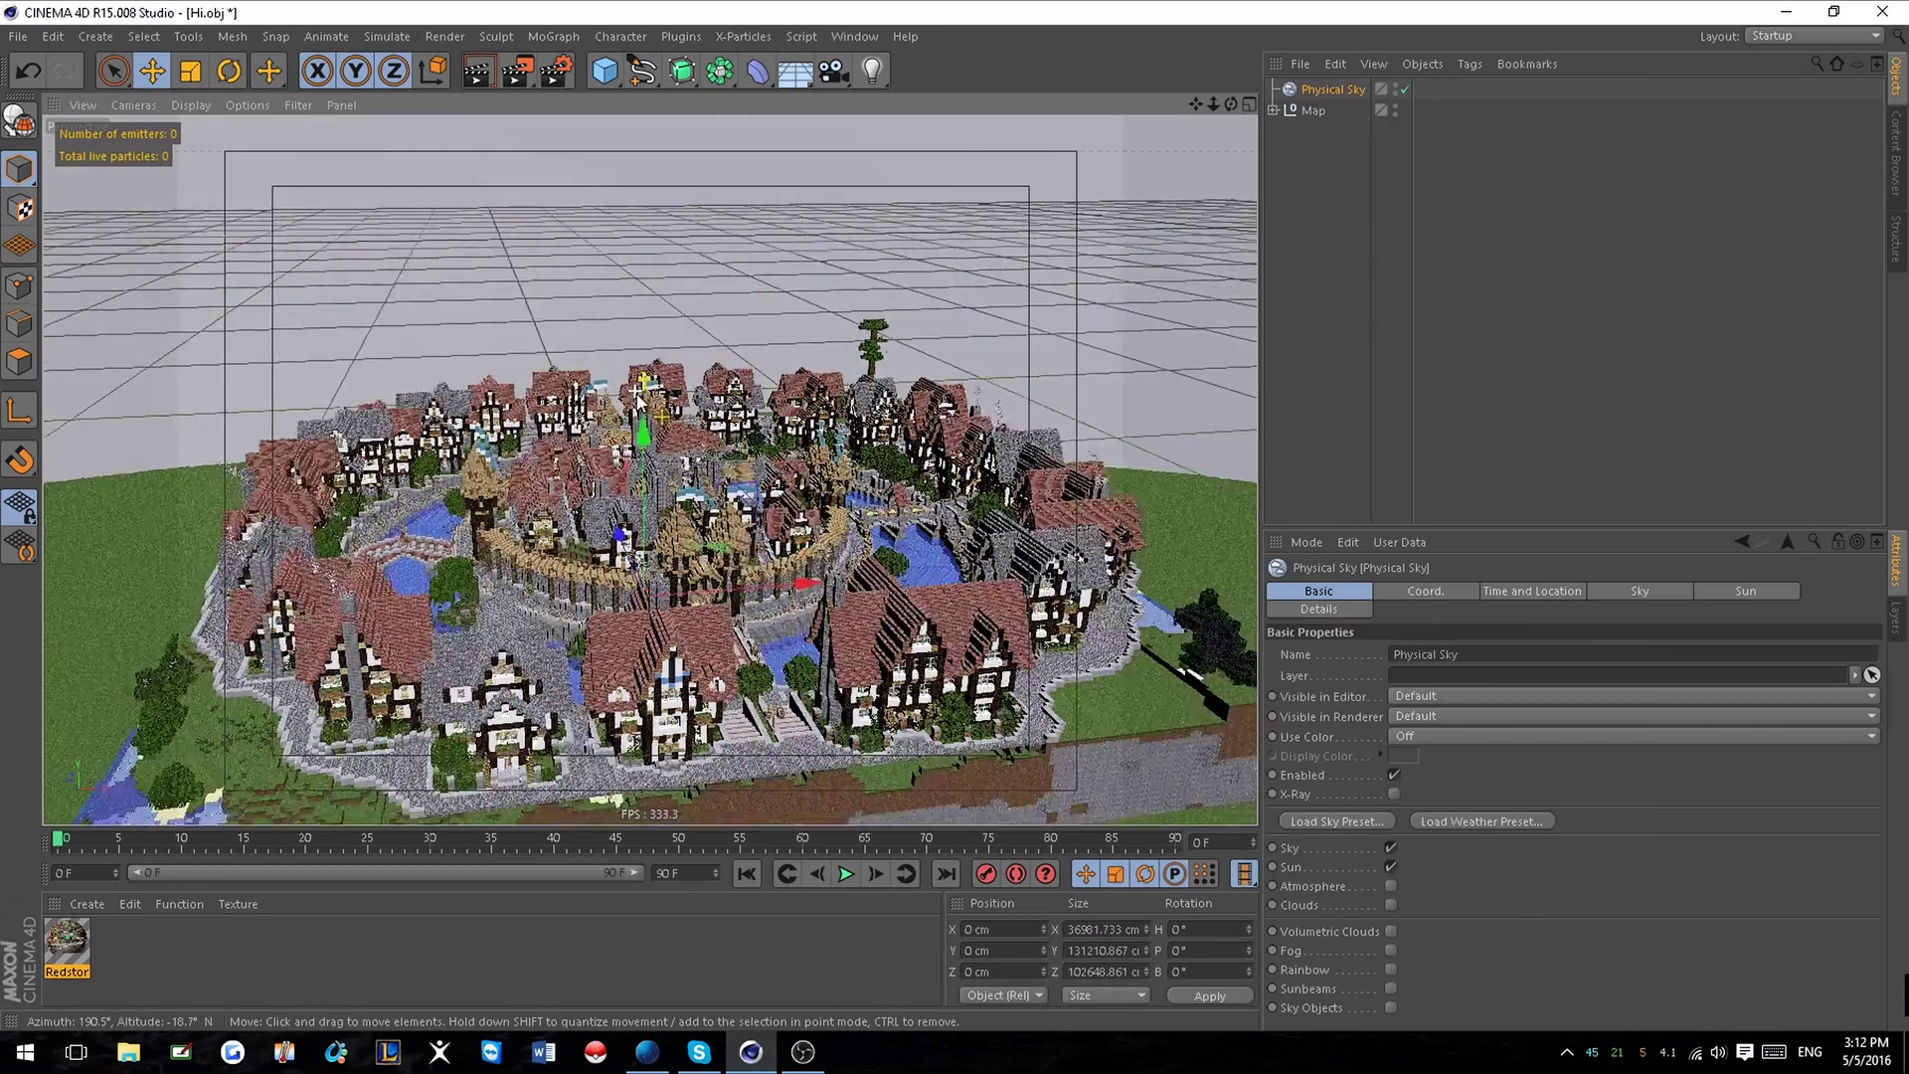
{"action": "scroll", "coordinate": [638, 396], "scroll_direction": "down", "scroll_amount": 5}
{"action": "scroll", "coordinate": [690, 430], "scroll_direction": "up", "scroll_amount": 5}
{"action": "scroll", "coordinate": [616, 439], "scroll_direction": "up", "scroll_amount": 3}
{"action": "mouse_move", "coordinate": [713, 435]}
{"action": "left_mouse_down", "text": "alt"}
{"action": "mouse_move", "coordinate": [1183, 400]}
{"action": "mouse_move", "coordinate": [709, 457]}
{"action": "left_mouse_up", "text": "alt"}
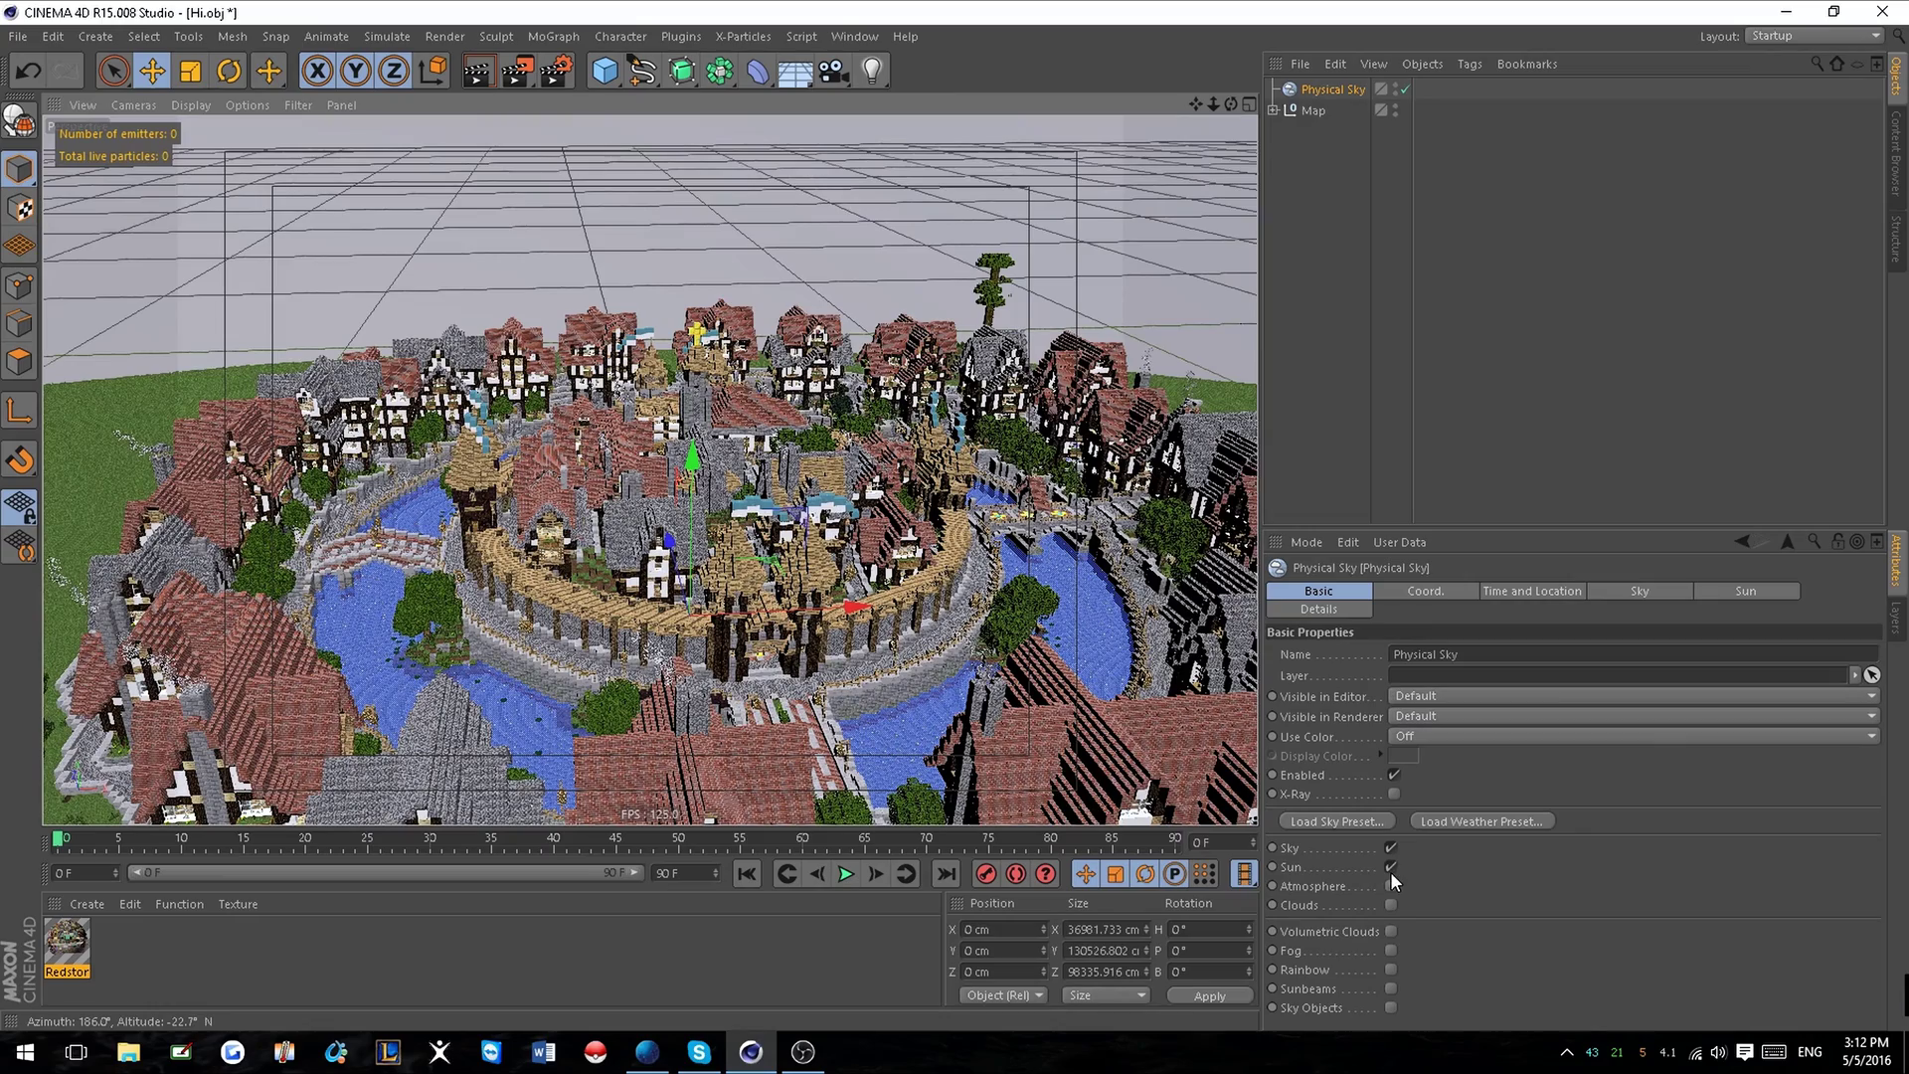
Disable the Sky and Sun options of the Physical Sky and enable its Atmosphere.
{"action": "left_click", "coordinate": [1390, 866]}
{"action": "left_click", "coordinate": [1392, 830]}
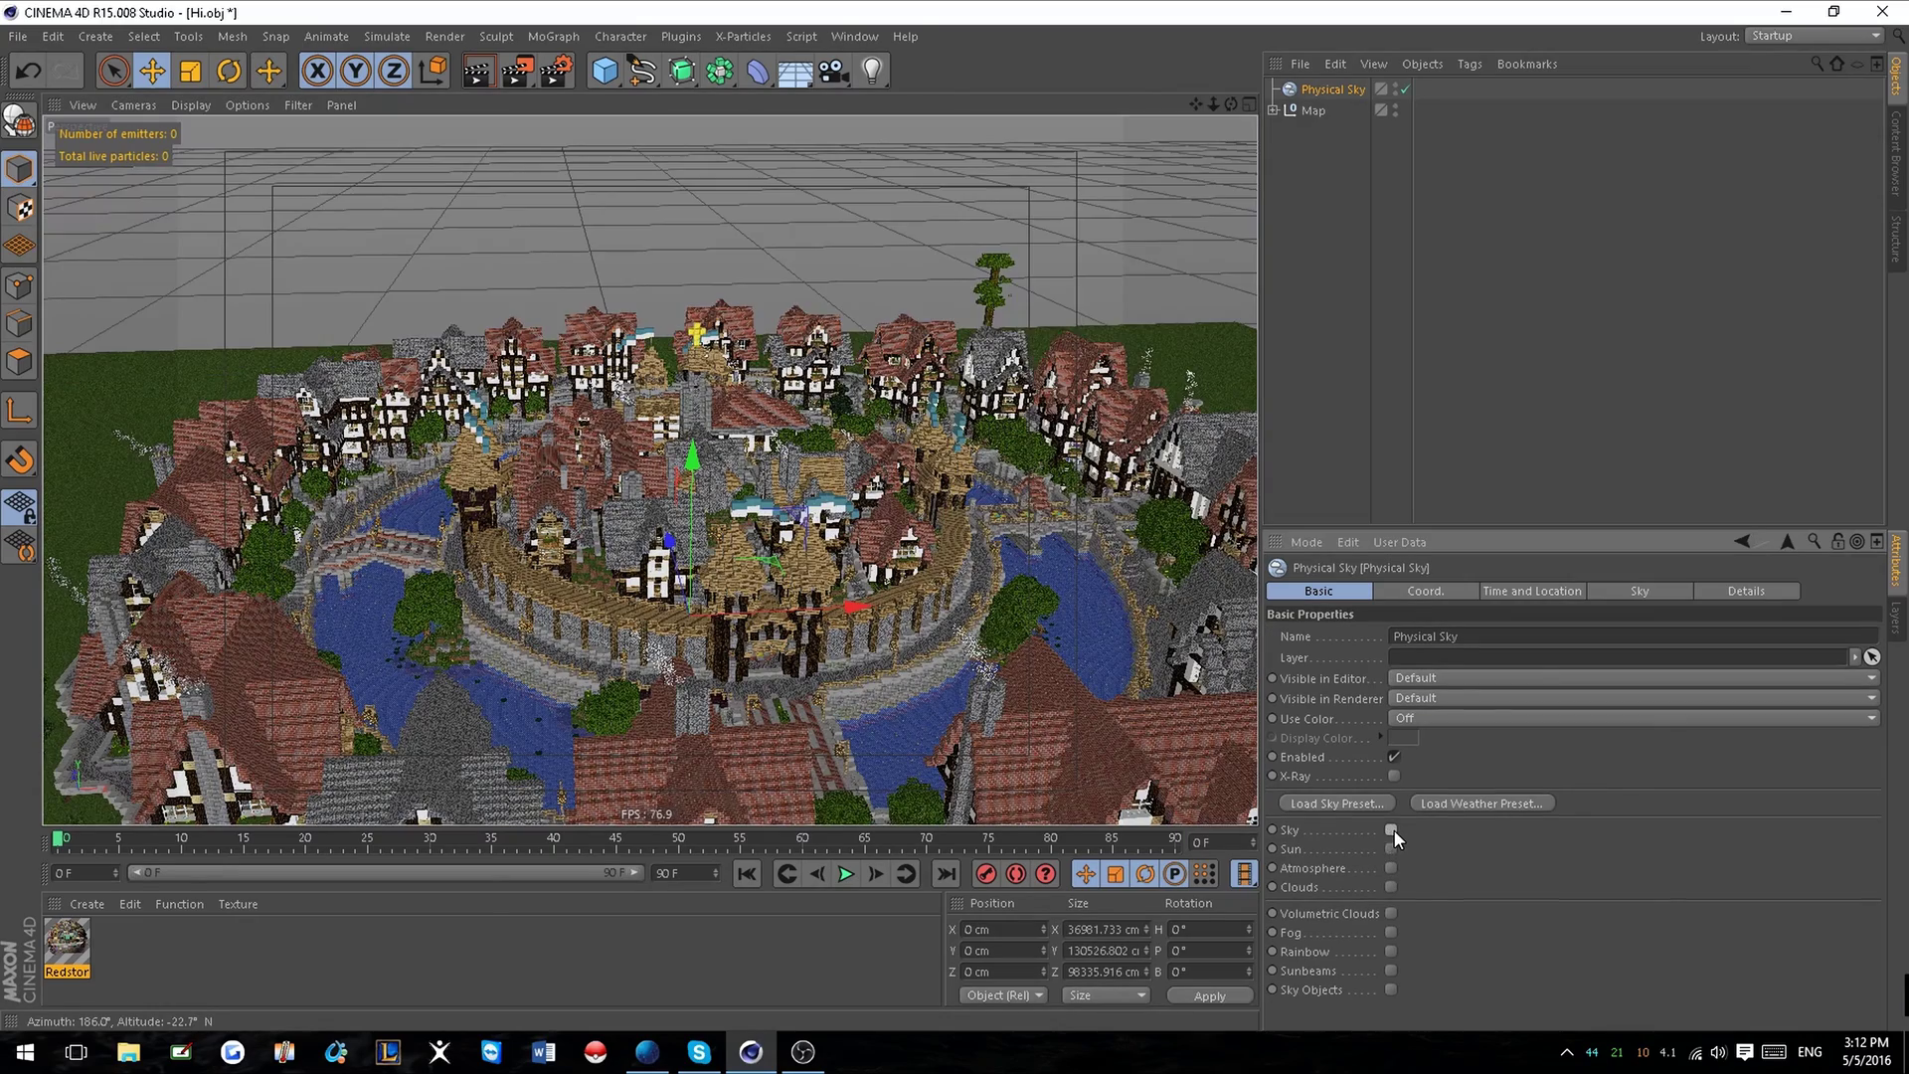
{"action": "scroll", "coordinate": [699, 565], "scroll_direction": "up", "scroll_amount": 5}
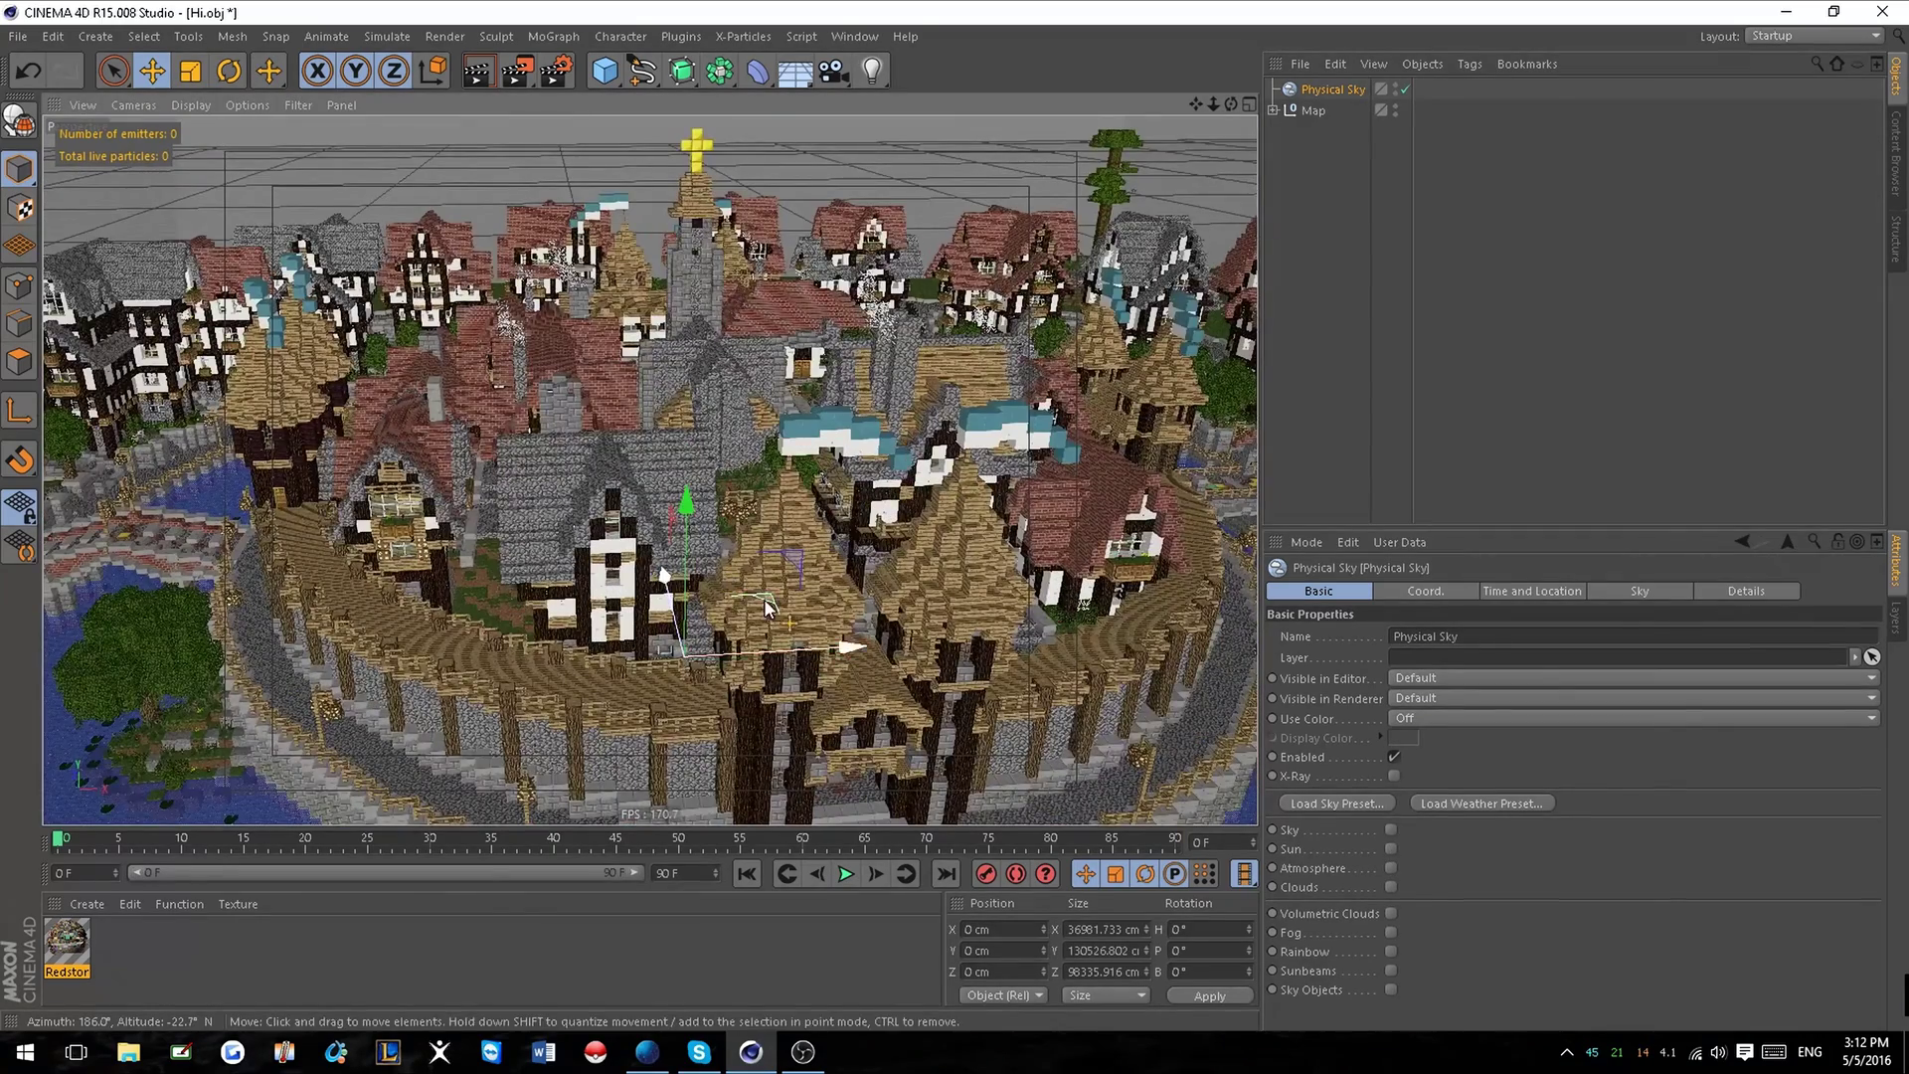
{"action": "left_click_drag", "start_coordinate": [831, 626], "coordinate": [926, 572], "text": "alt"}
{"action": "middle_click_drag", "start_coordinate": [677, 291], "coordinate": [662, 559], "text": "alt"}
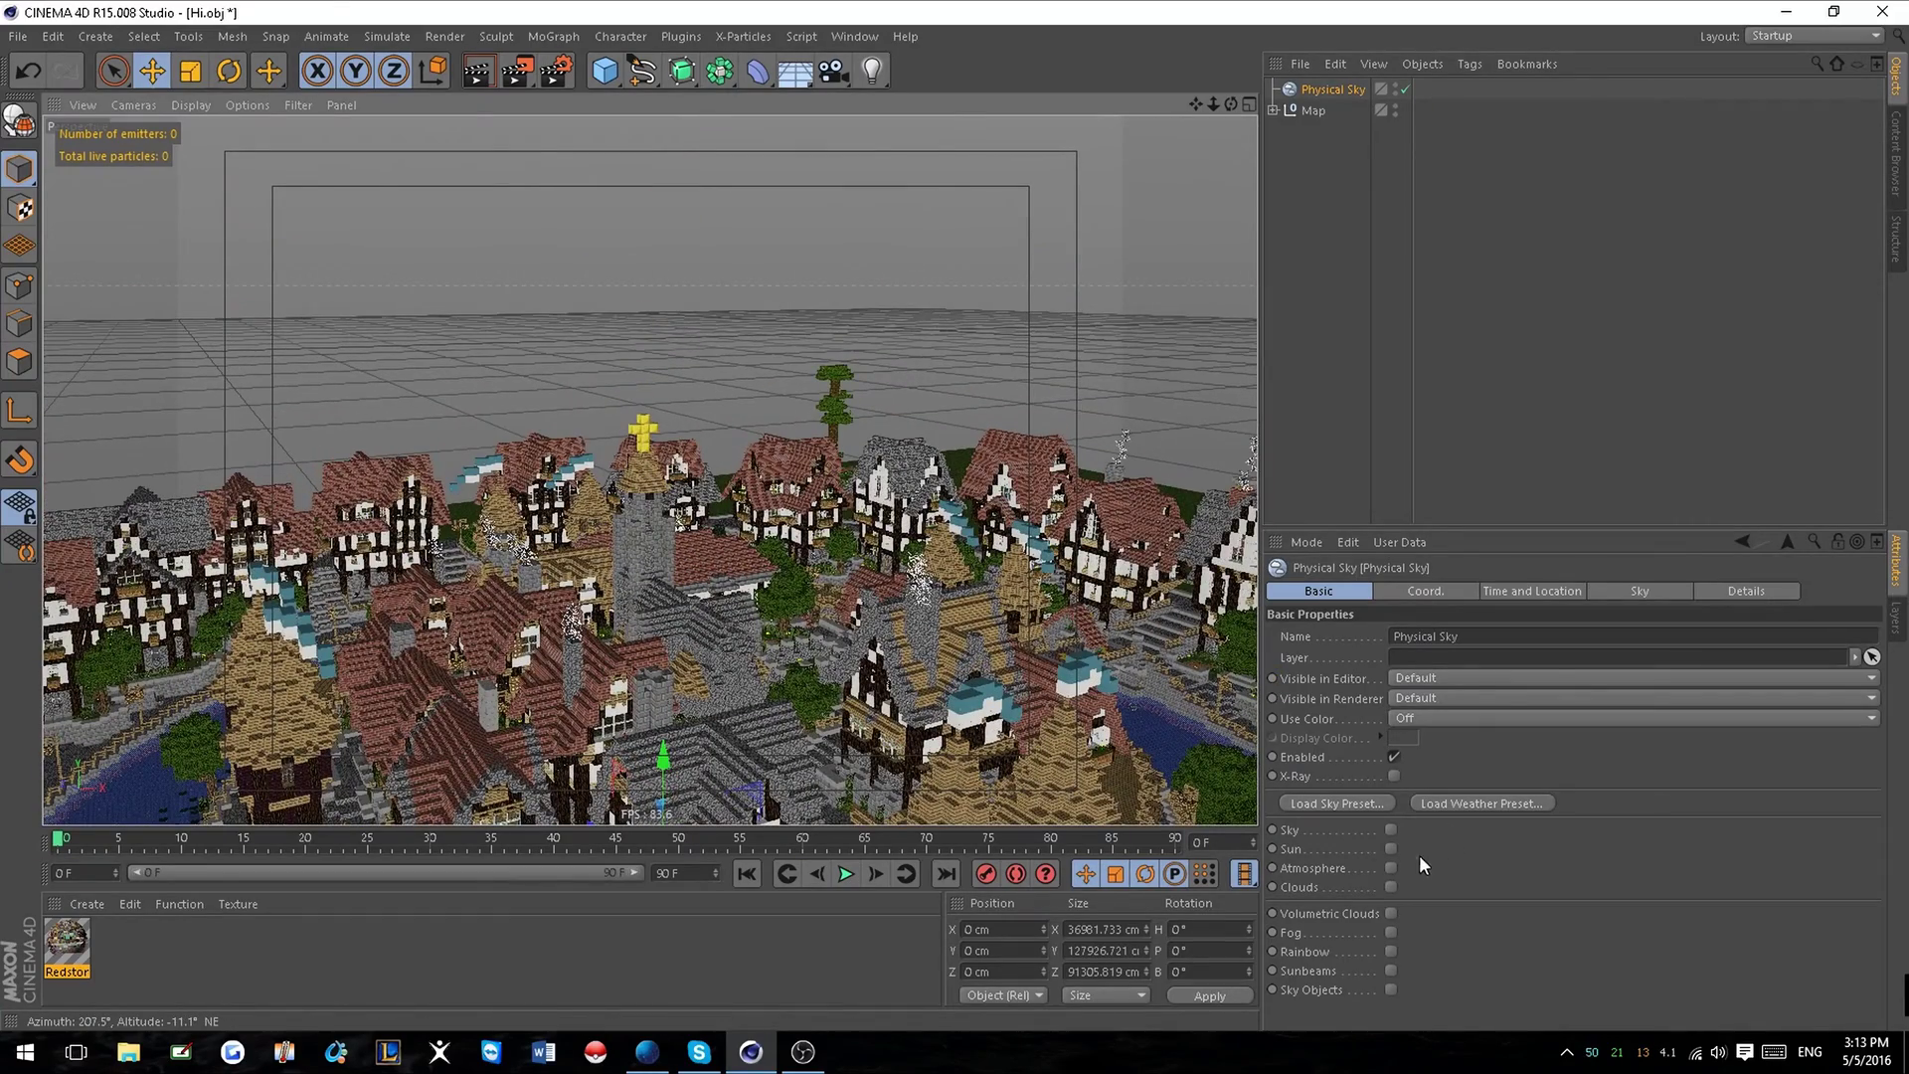
{"action": "left_click", "coordinate": [1389, 867]}
{"action": "scroll", "coordinate": [516, 435], "scroll_direction": "down", "scroll_amount": 3}
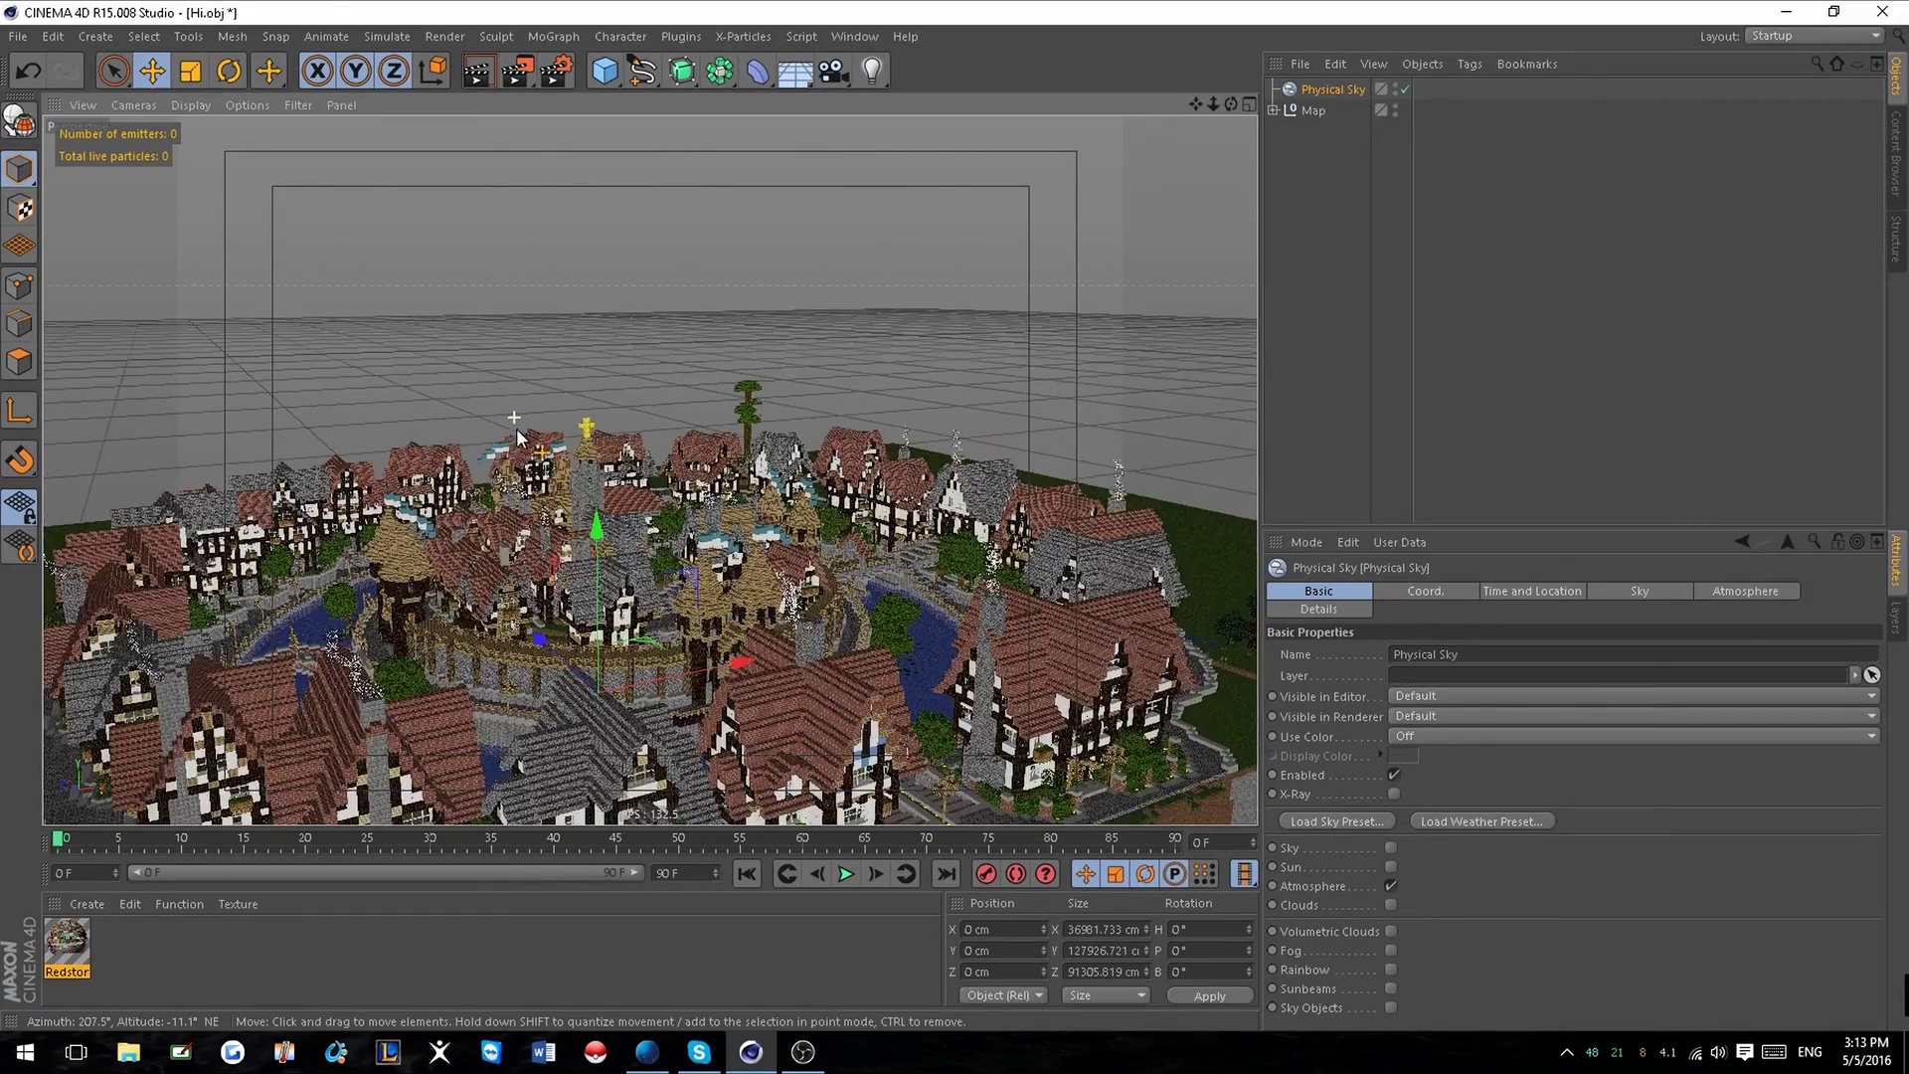
Add an Environment object to the scene and disable the Physical Sky.
{"action": "left_click", "coordinate": [94, 36]}
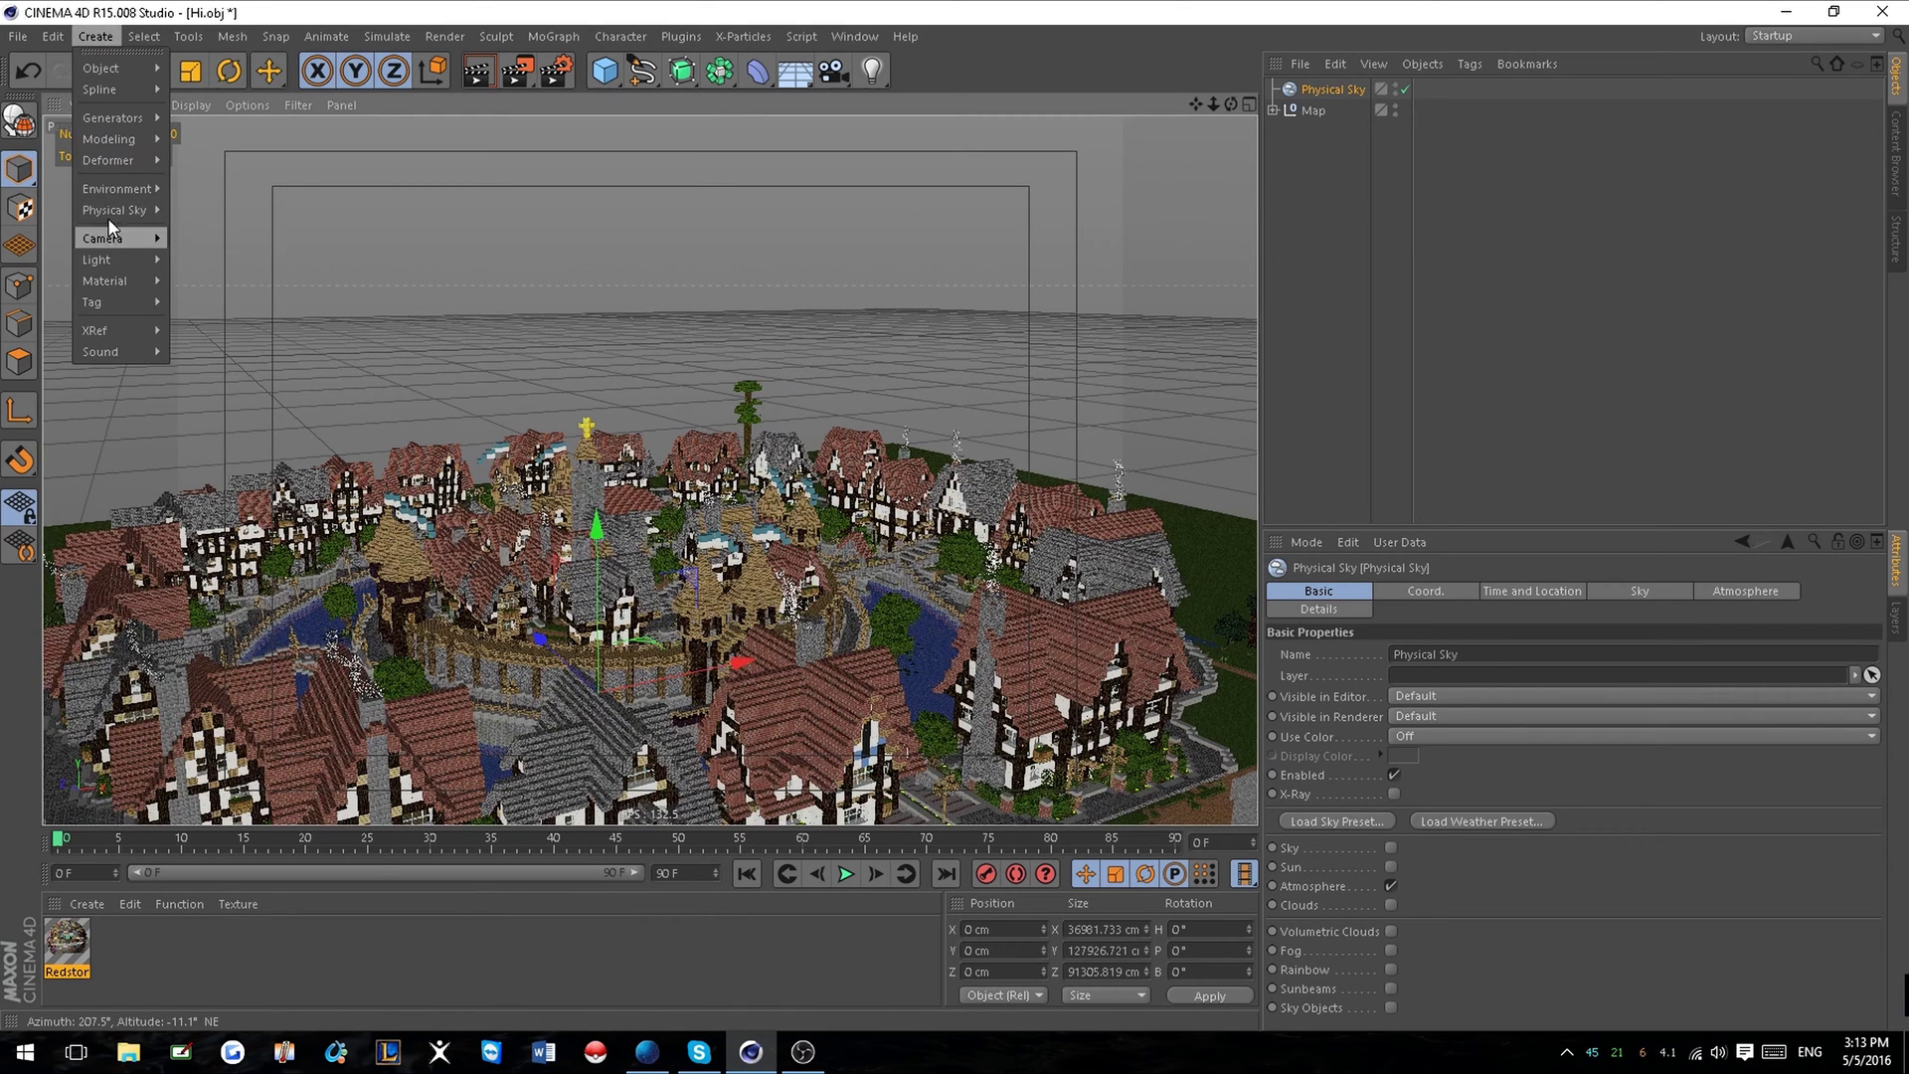
{"action": "mouse_move", "coordinate": [109, 189]}
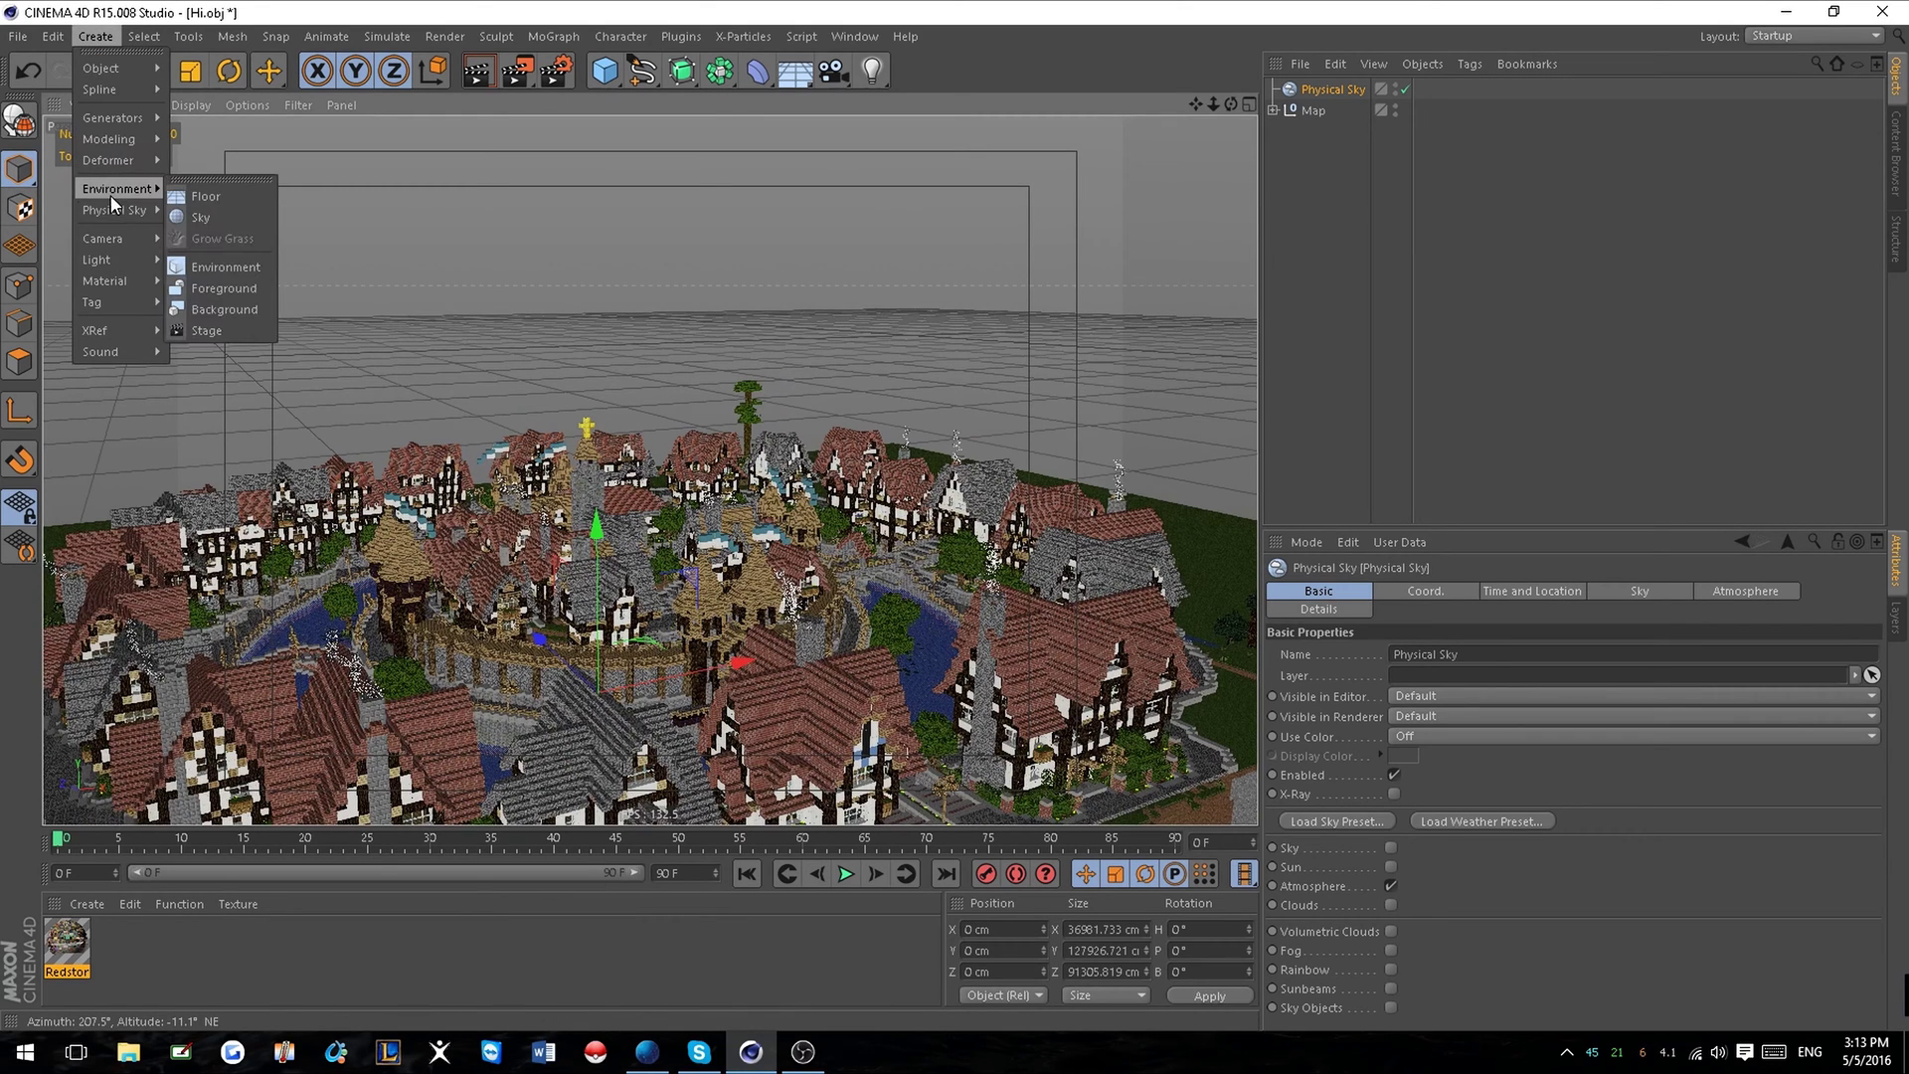
{"action": "left_click", "coordinate": [234, 266]}
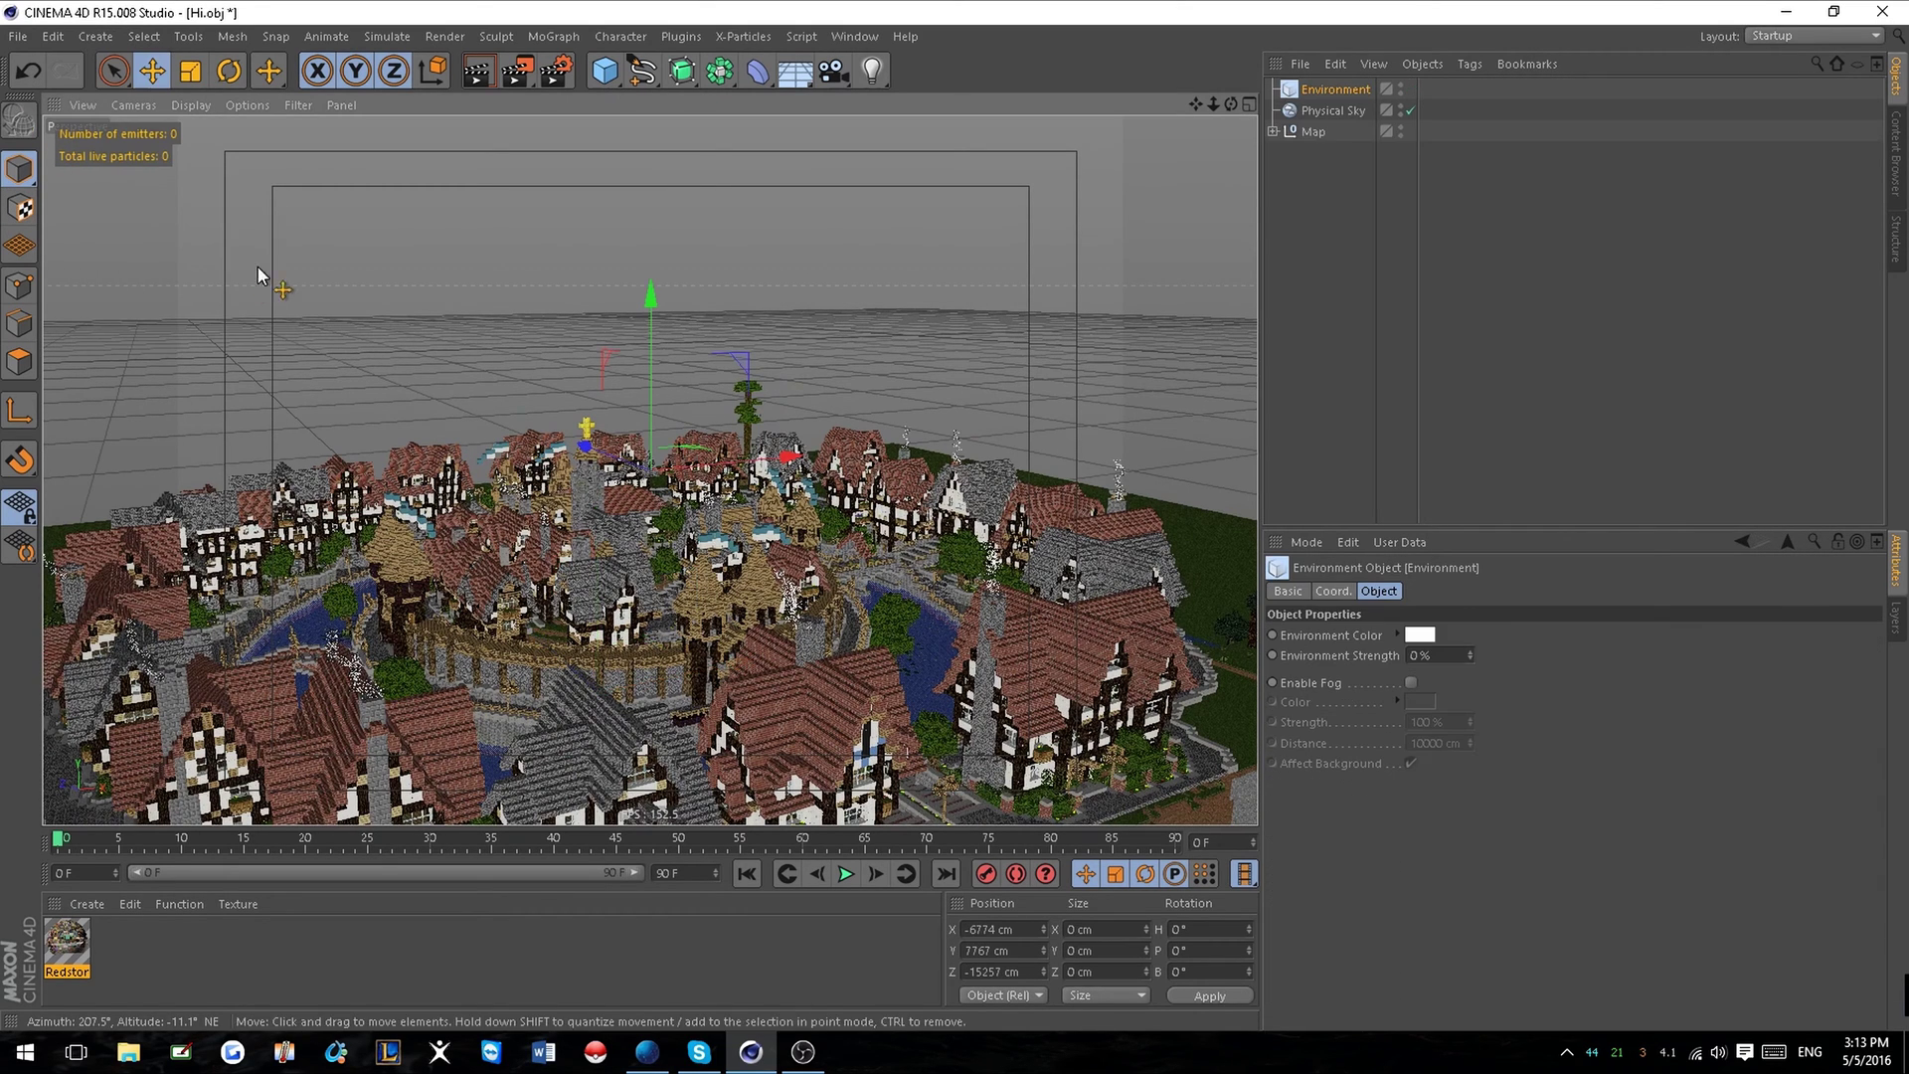
{"action": "left_click", "coordinate": [1327, 109]}
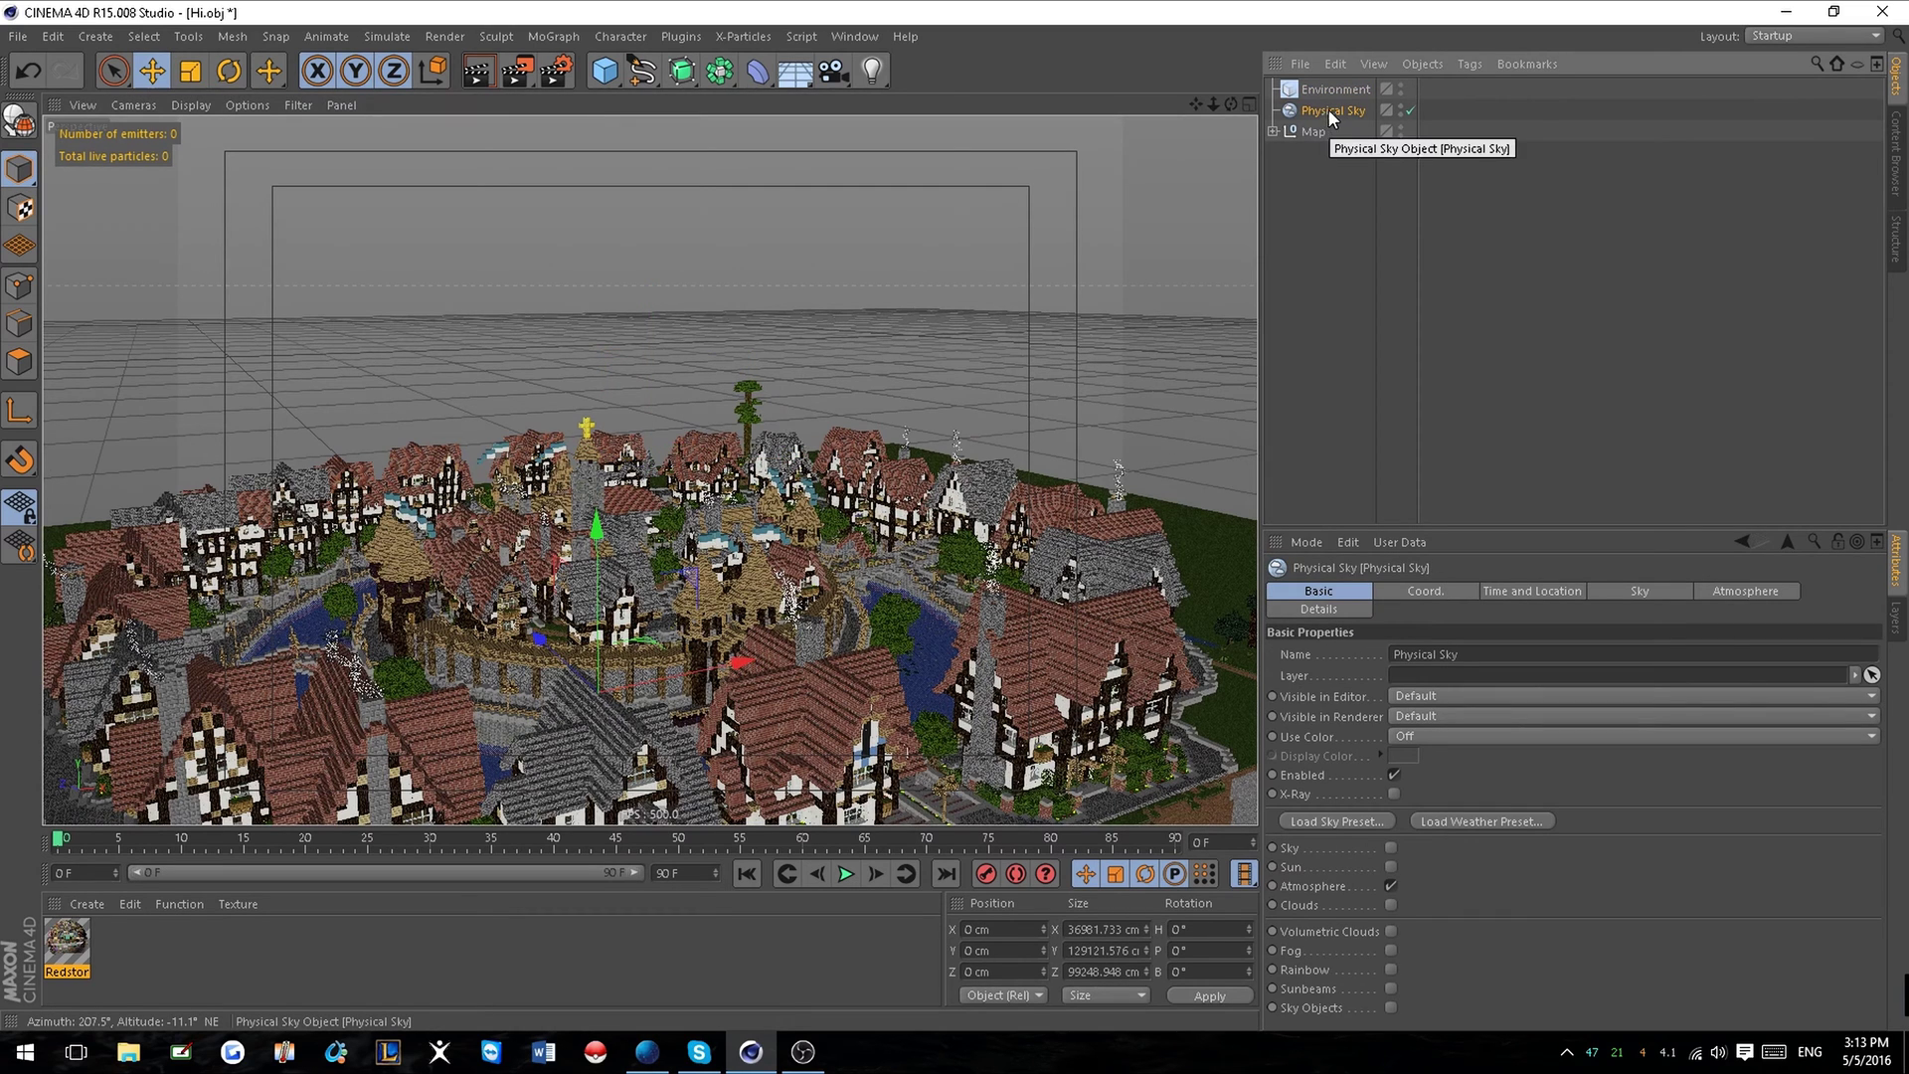
{"action": "left_click", "coordinate": [1333, 90]}
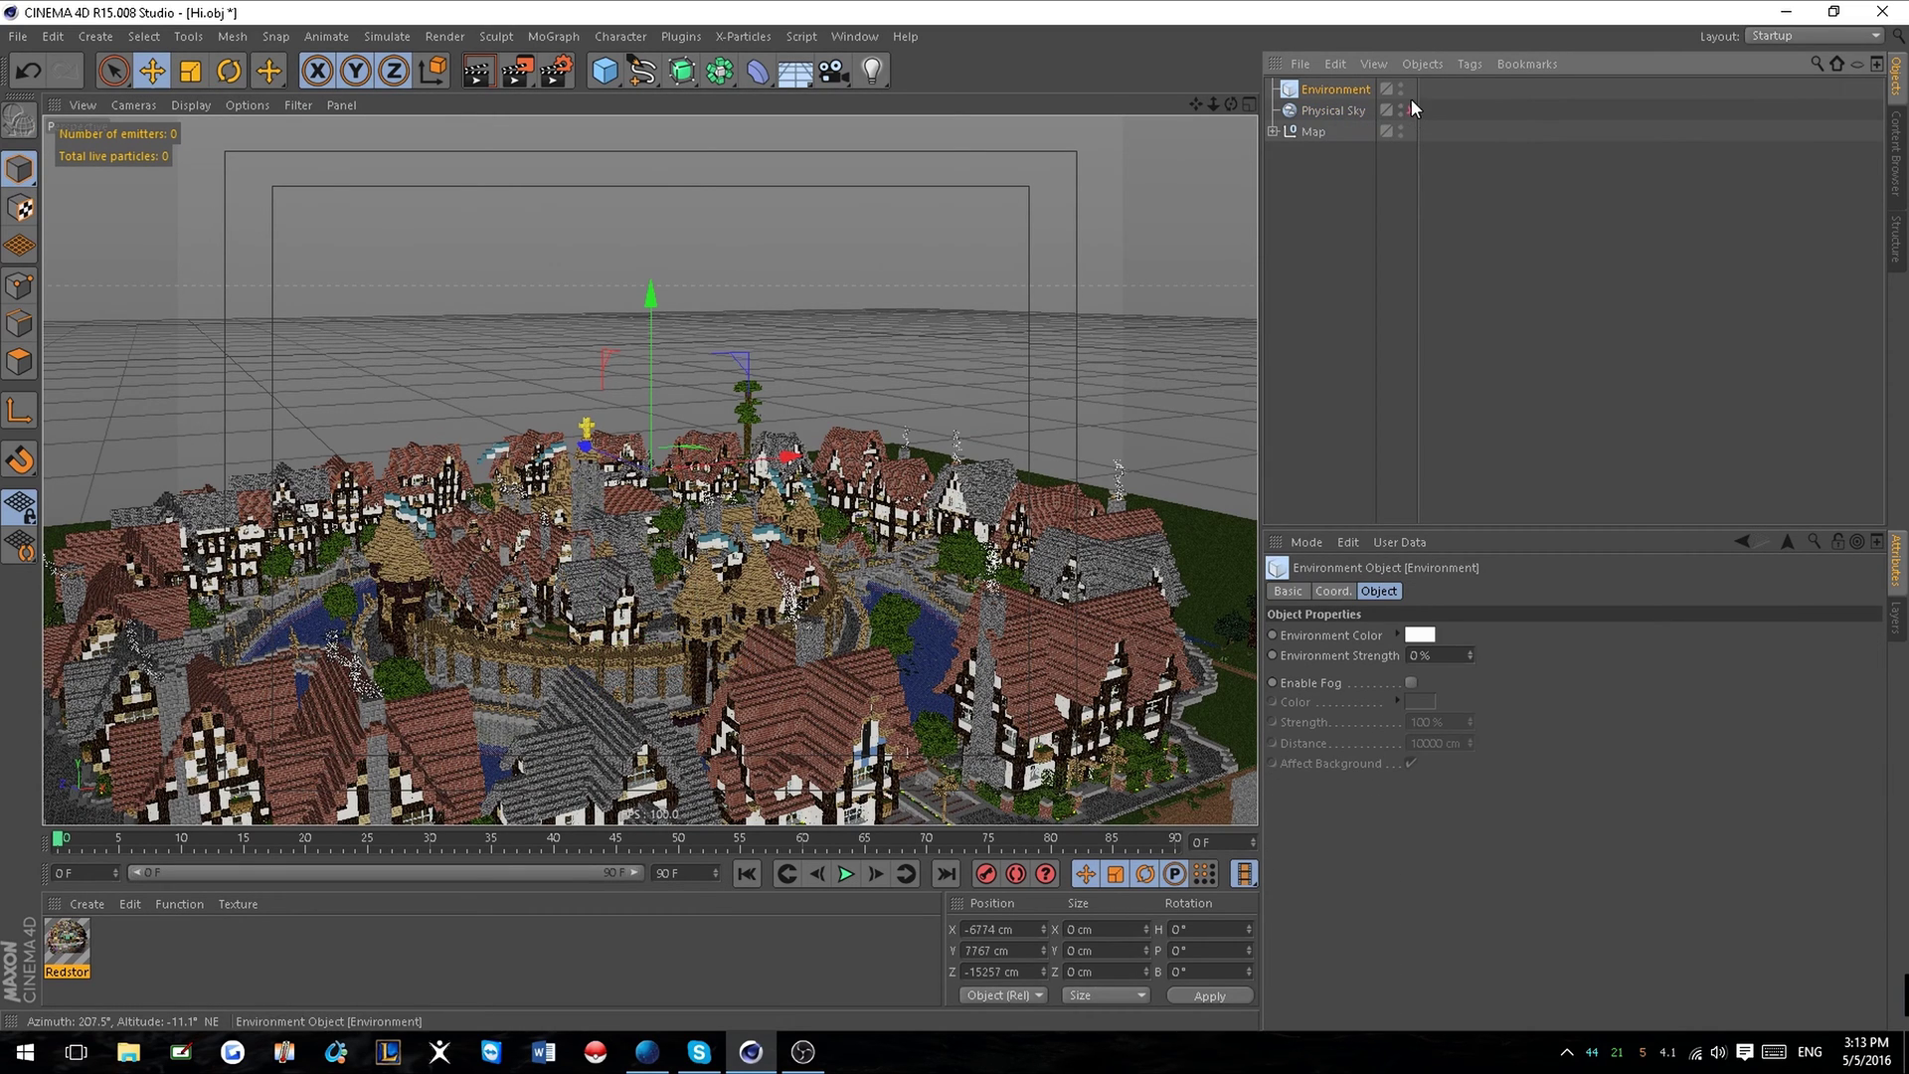
Enable fog on the Environment object and set the fog distance to 50000 cm.
{"action": "left_click", "coordinate": [1411, 682]}
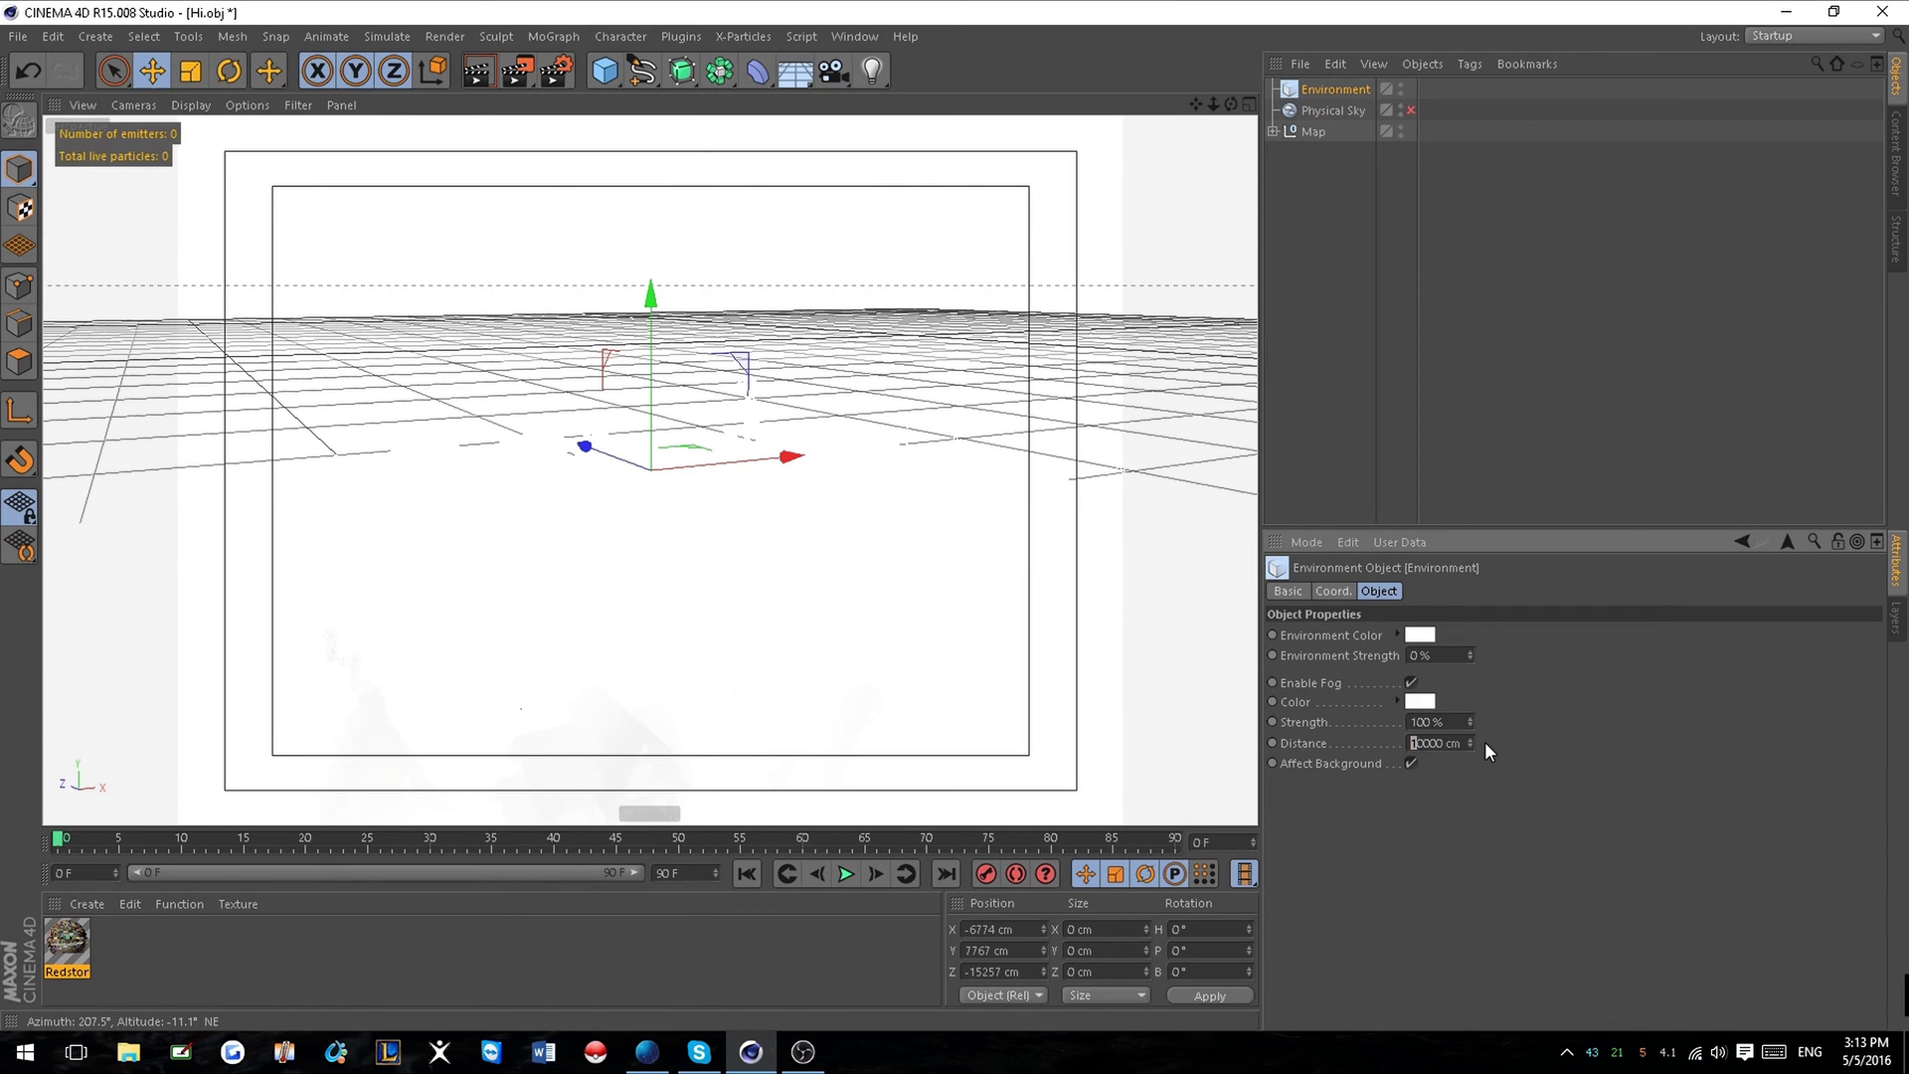
{"action": "key", "text": "Return"}
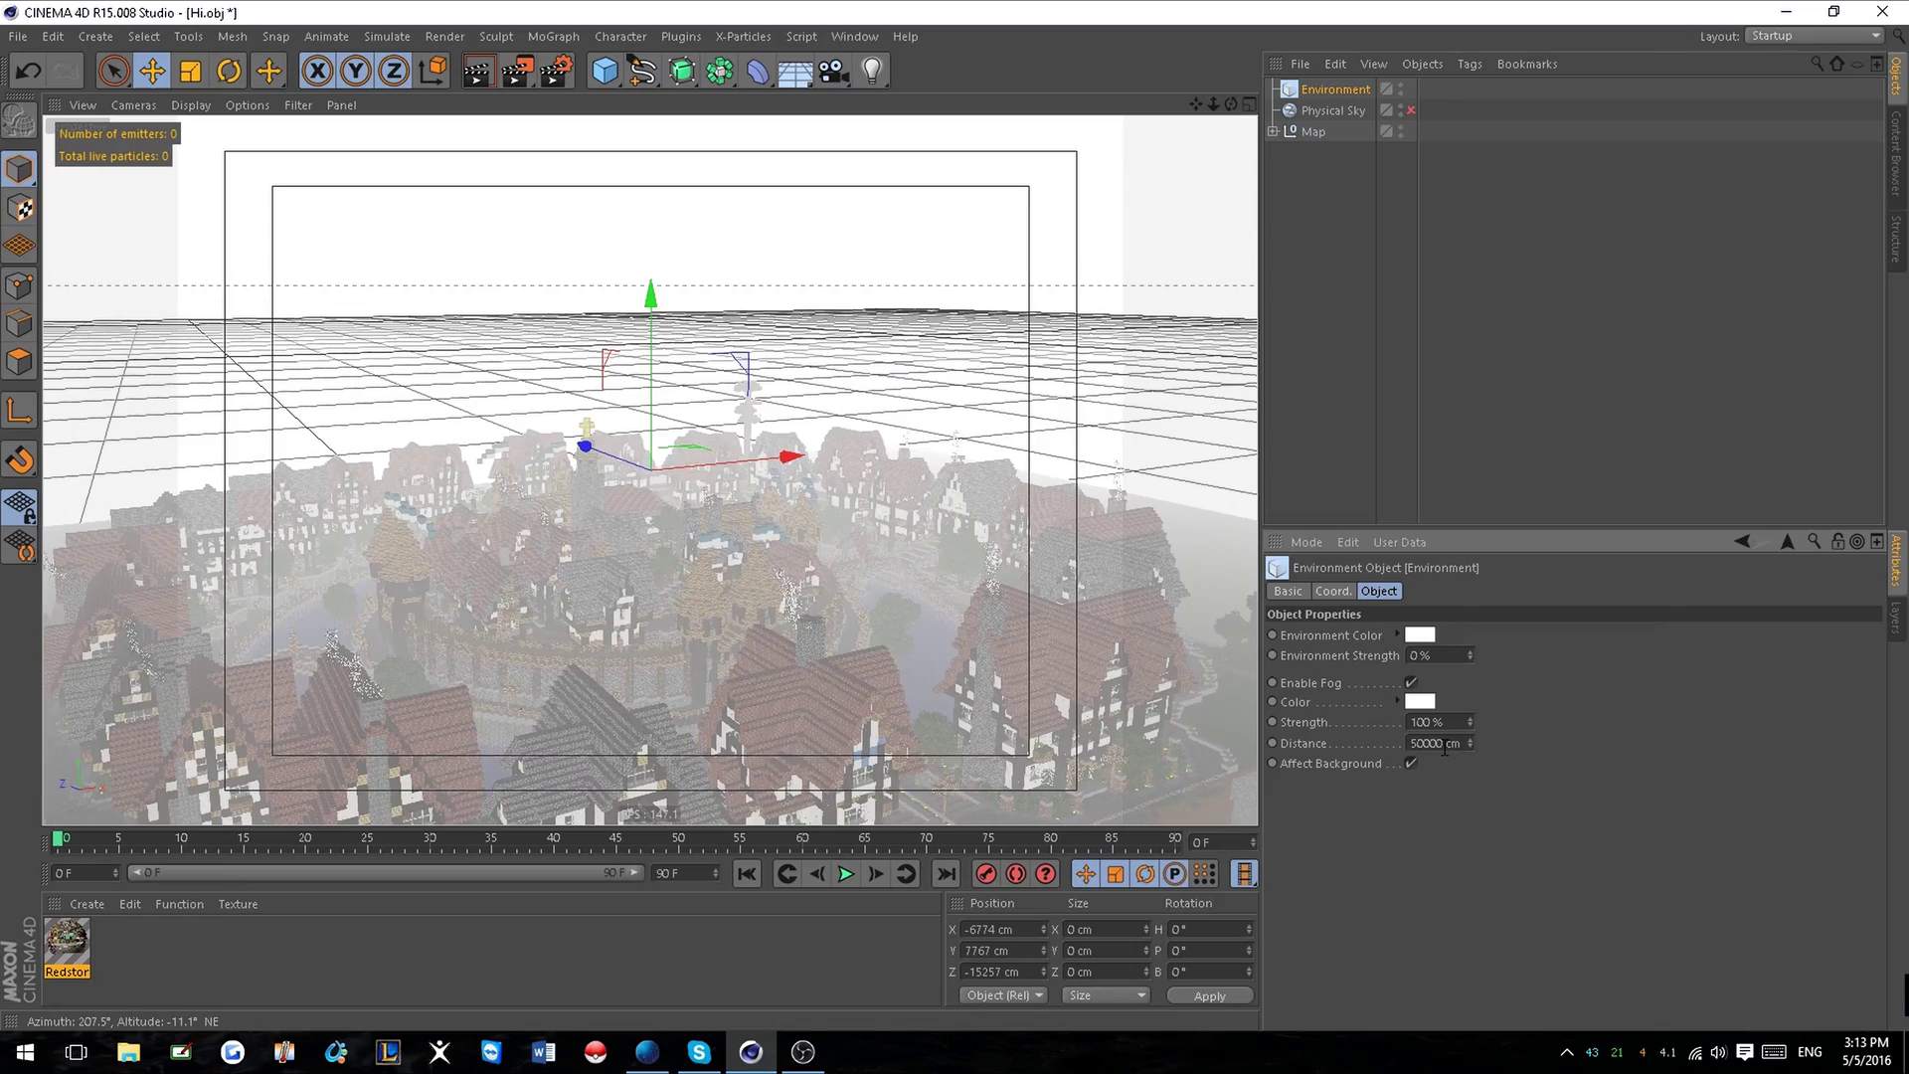
Render the foggy town in the viewport and inspect the fog close to the walled centre and over the outer houses.
{"action": "left_click_drag", "start_coordinate": [952, 630], "coordinate": [928, 664], "text": "alt"}
{"action": "middle_click_drag", "start_coordinate": [928, 664], "coordinate": [502, 288], "text": "alt"}
{"action": "middle_click_drag", "start_coordinate": [344, 377], "coordinate": [278, 346], "text": "alt"}
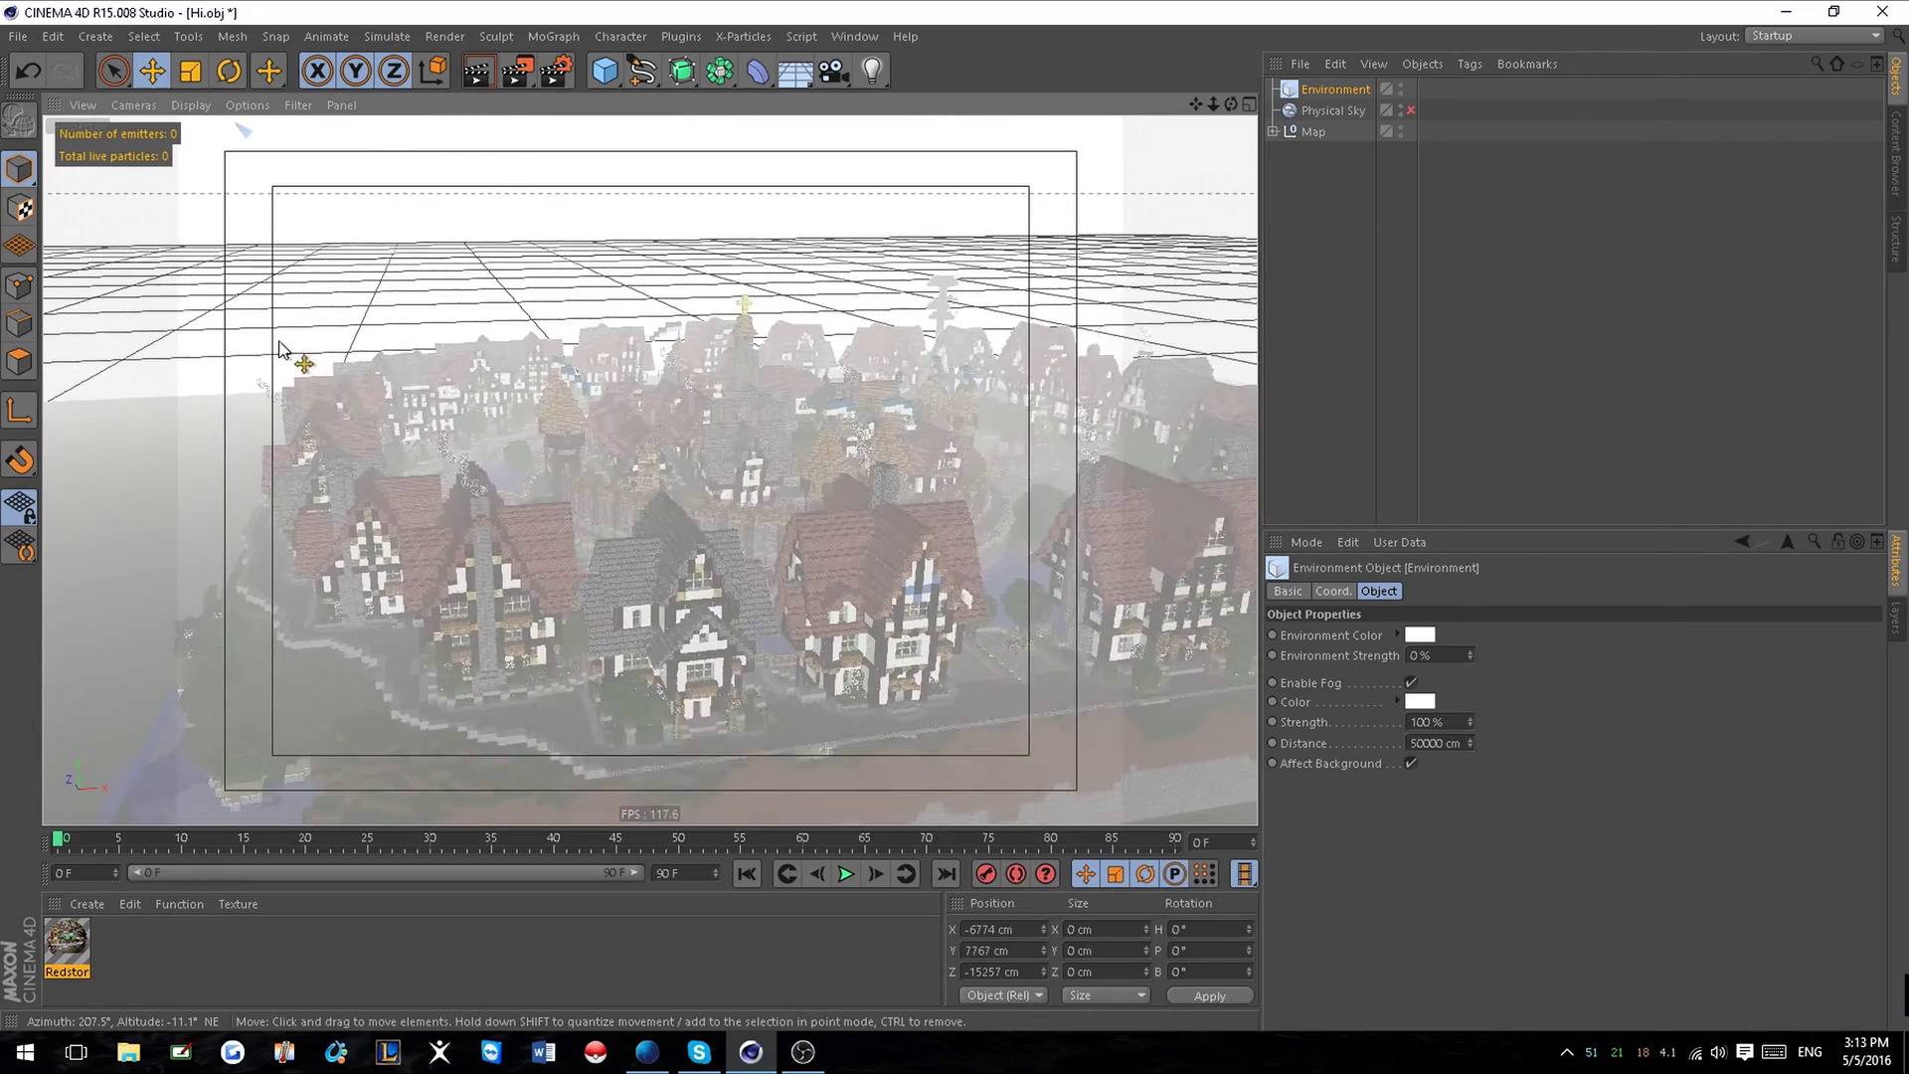
{"action": "scroll", "coordinate": [503, 512], "scroll_direction": "down", "scroll_amount": 2}
{"action": "scroll", "coordinate": [810, 518], "scroll_direction": "up", "scroll_amount": 2}
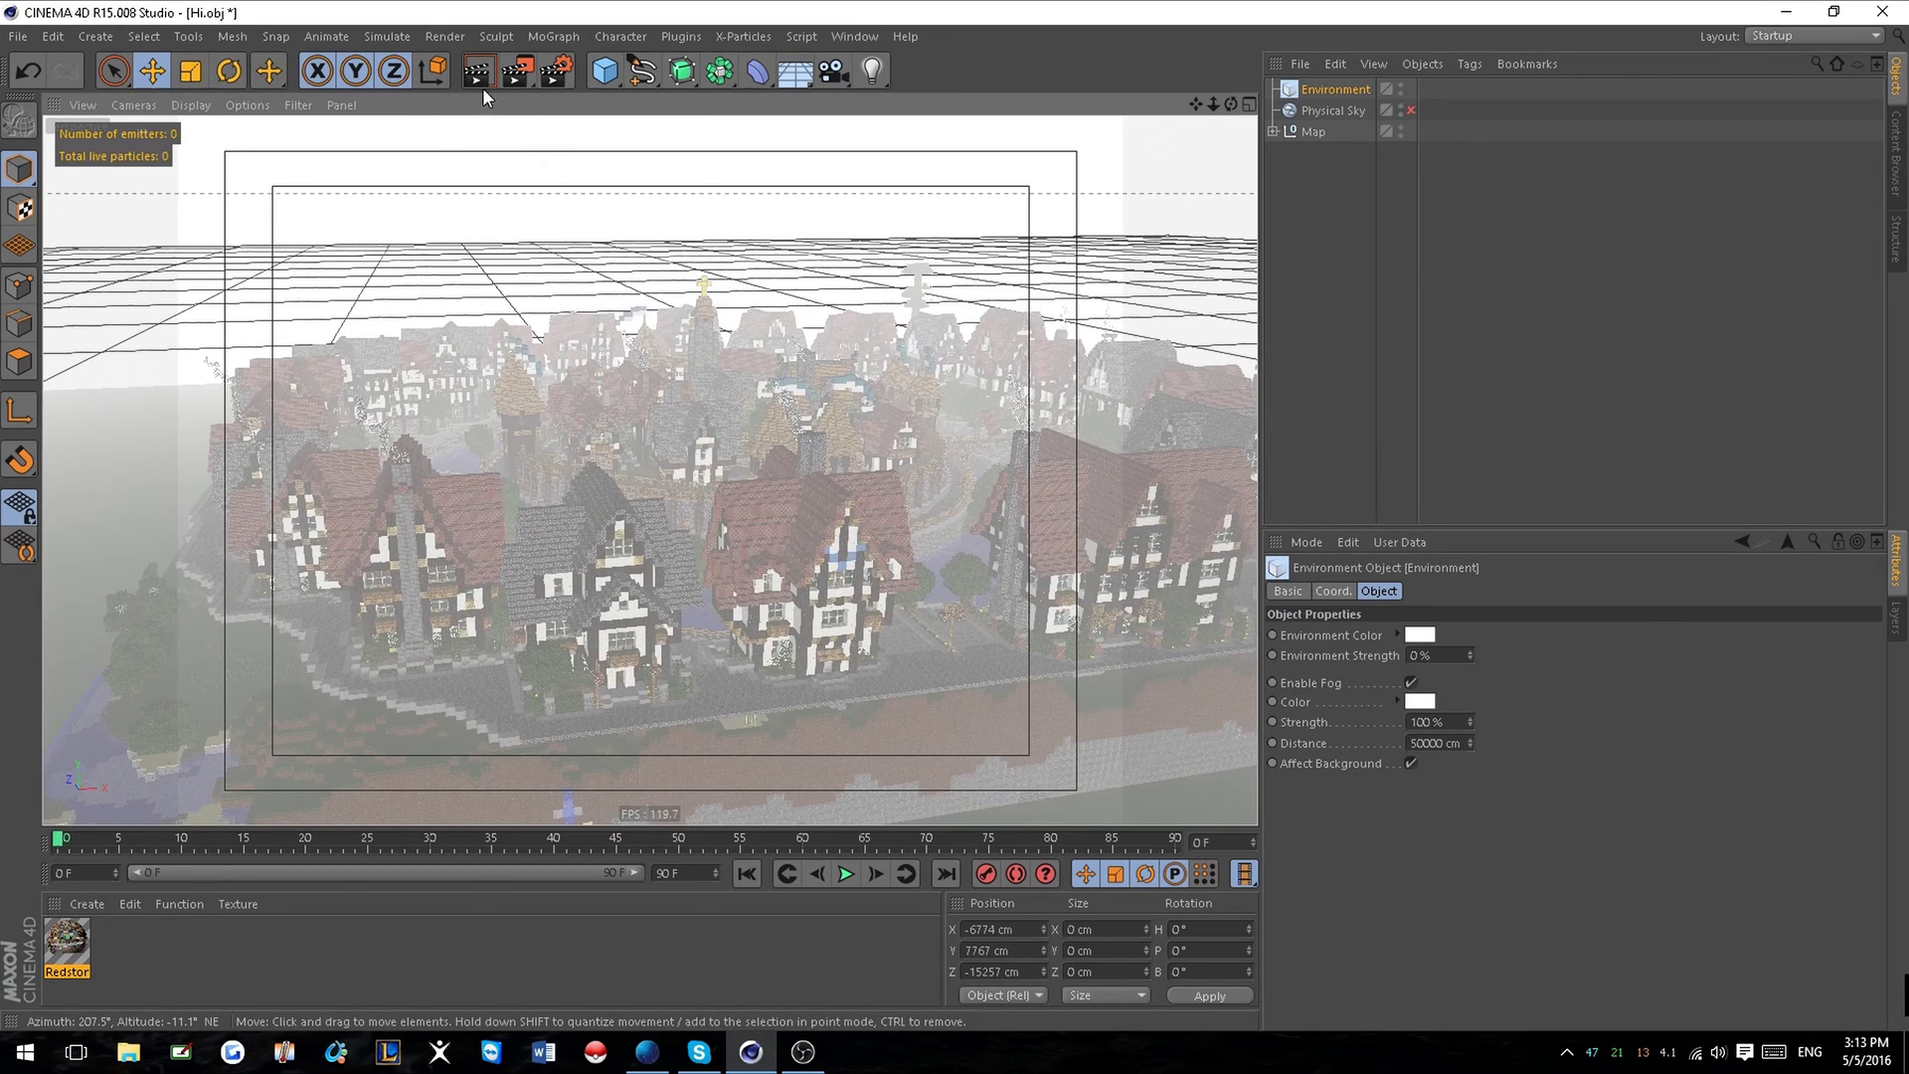
{"action": "left_click", "coordinate": [478, 72]}
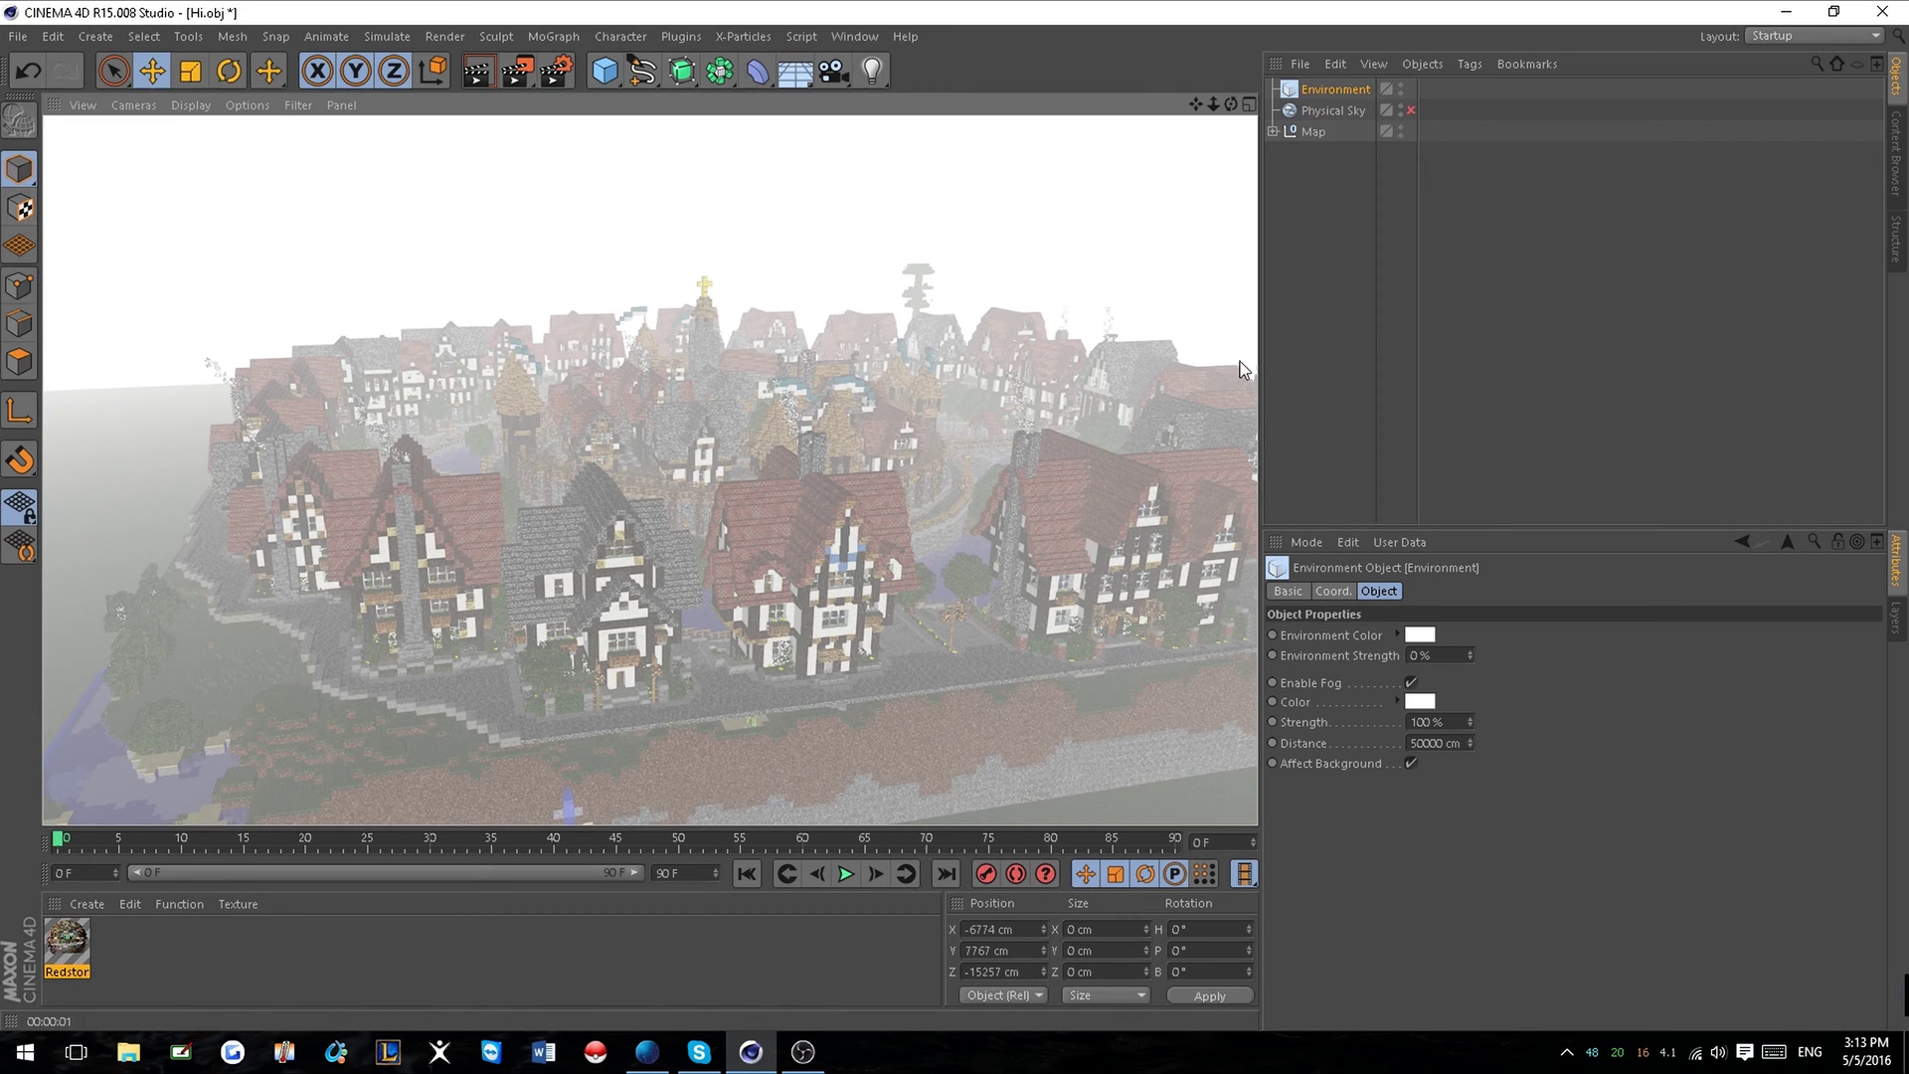
{"action": "left_click_drag", "start_coordinate": [1210, 113], "coordinate": [984, 255]}
{"action": "left_click_drag", "start_coordinate": [879, 303], "coordinate": [1412, 123]}
{"action": "left_click_drag", "start_coordinate": [1292, 113], "coordinate": [1385, 457]}
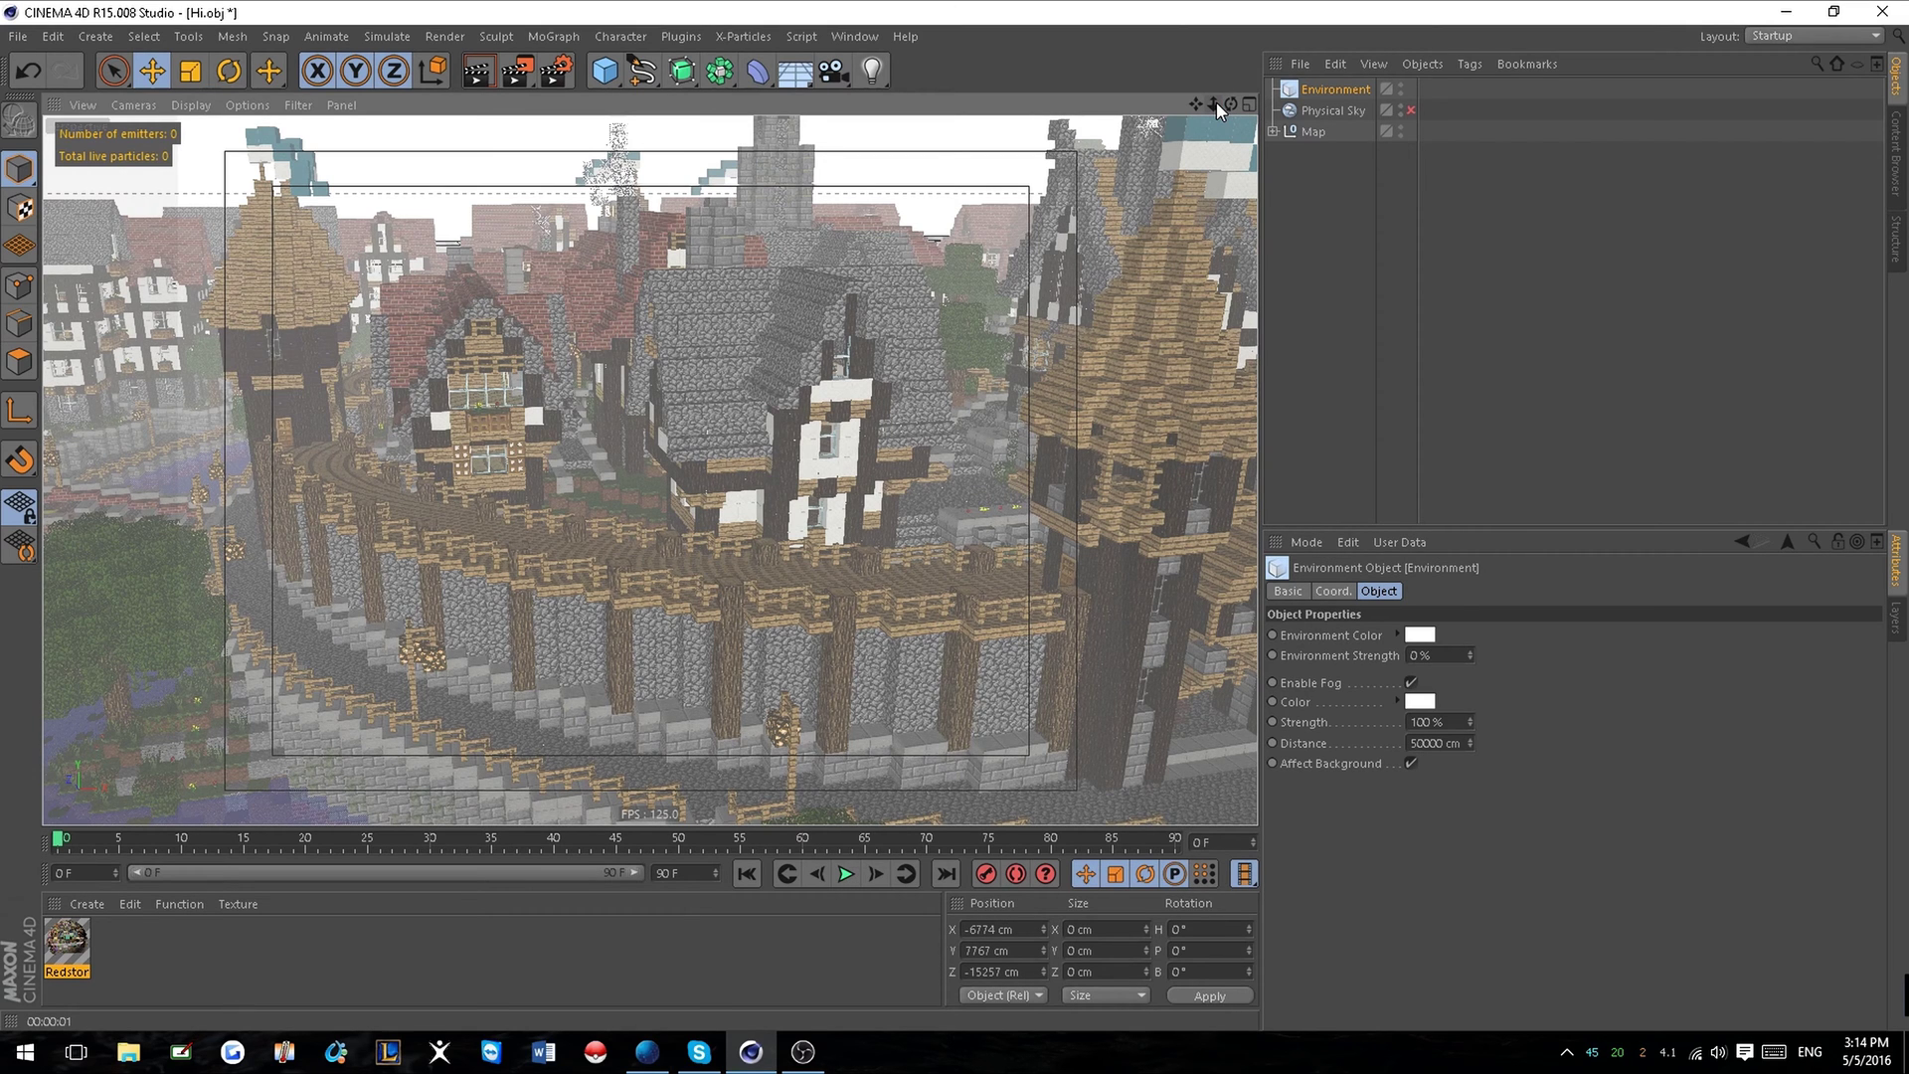
{"action": "left_click_drag", "start_coordinate": [1215, 102], "coordinate": [1009, 203]}
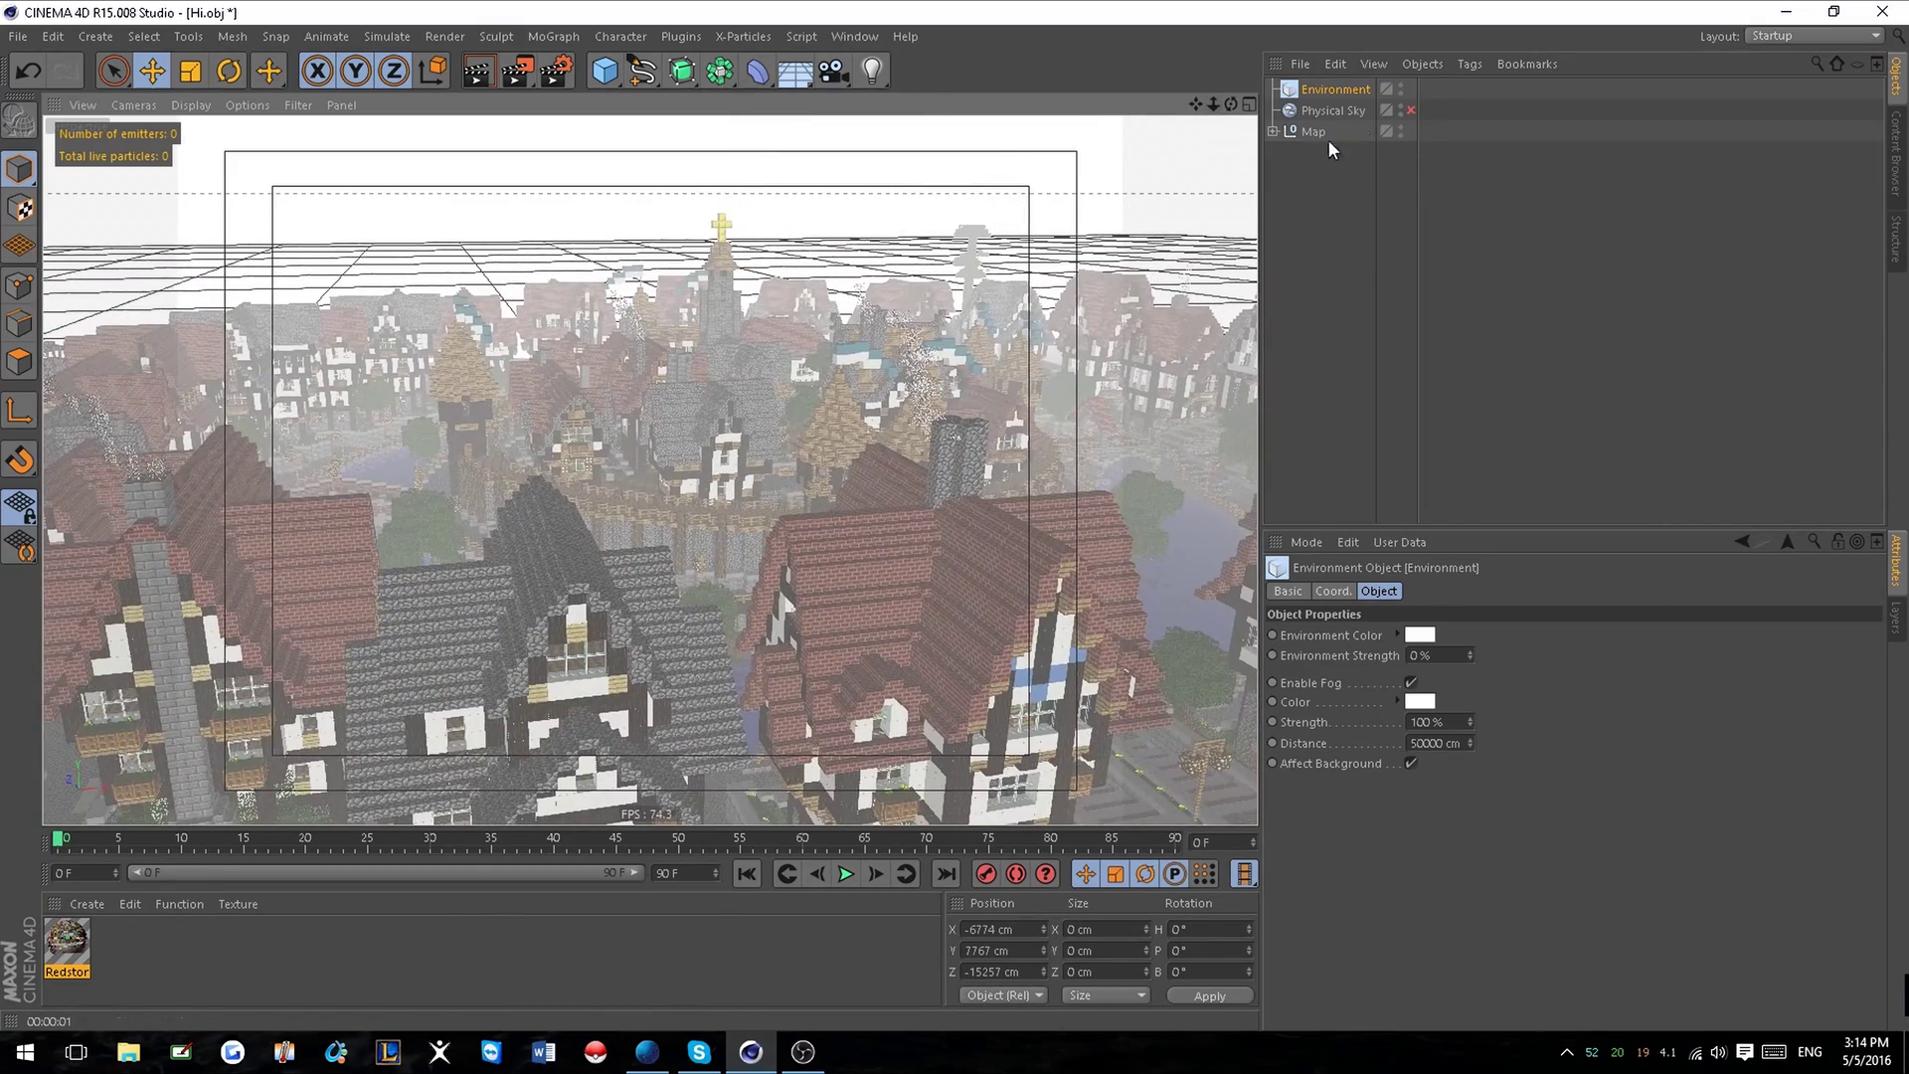
Switch the Environment object's fog off and on in the viewport for comparison and delete the object.
{"action": "left_click", "coordinate": [1401, 88]}
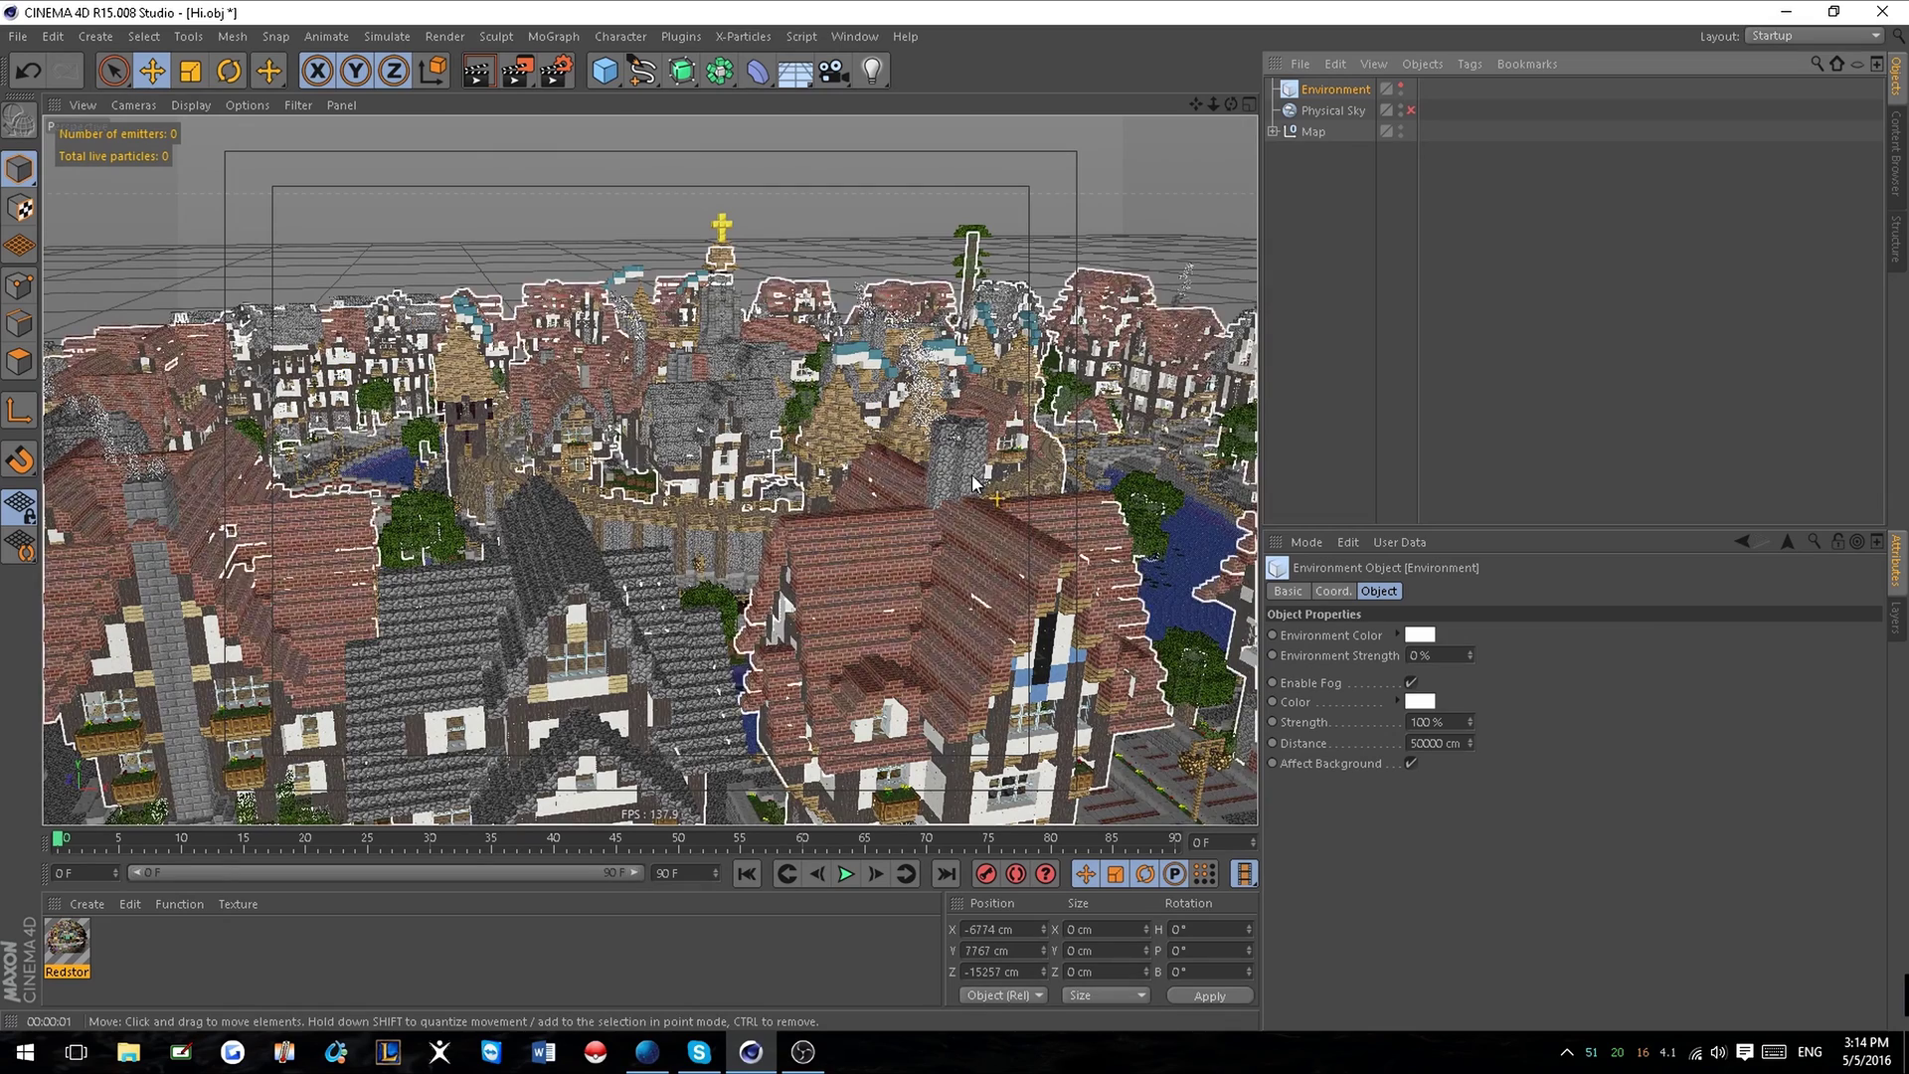
{"action": "left_click", "coordinate": [1401, 88]}
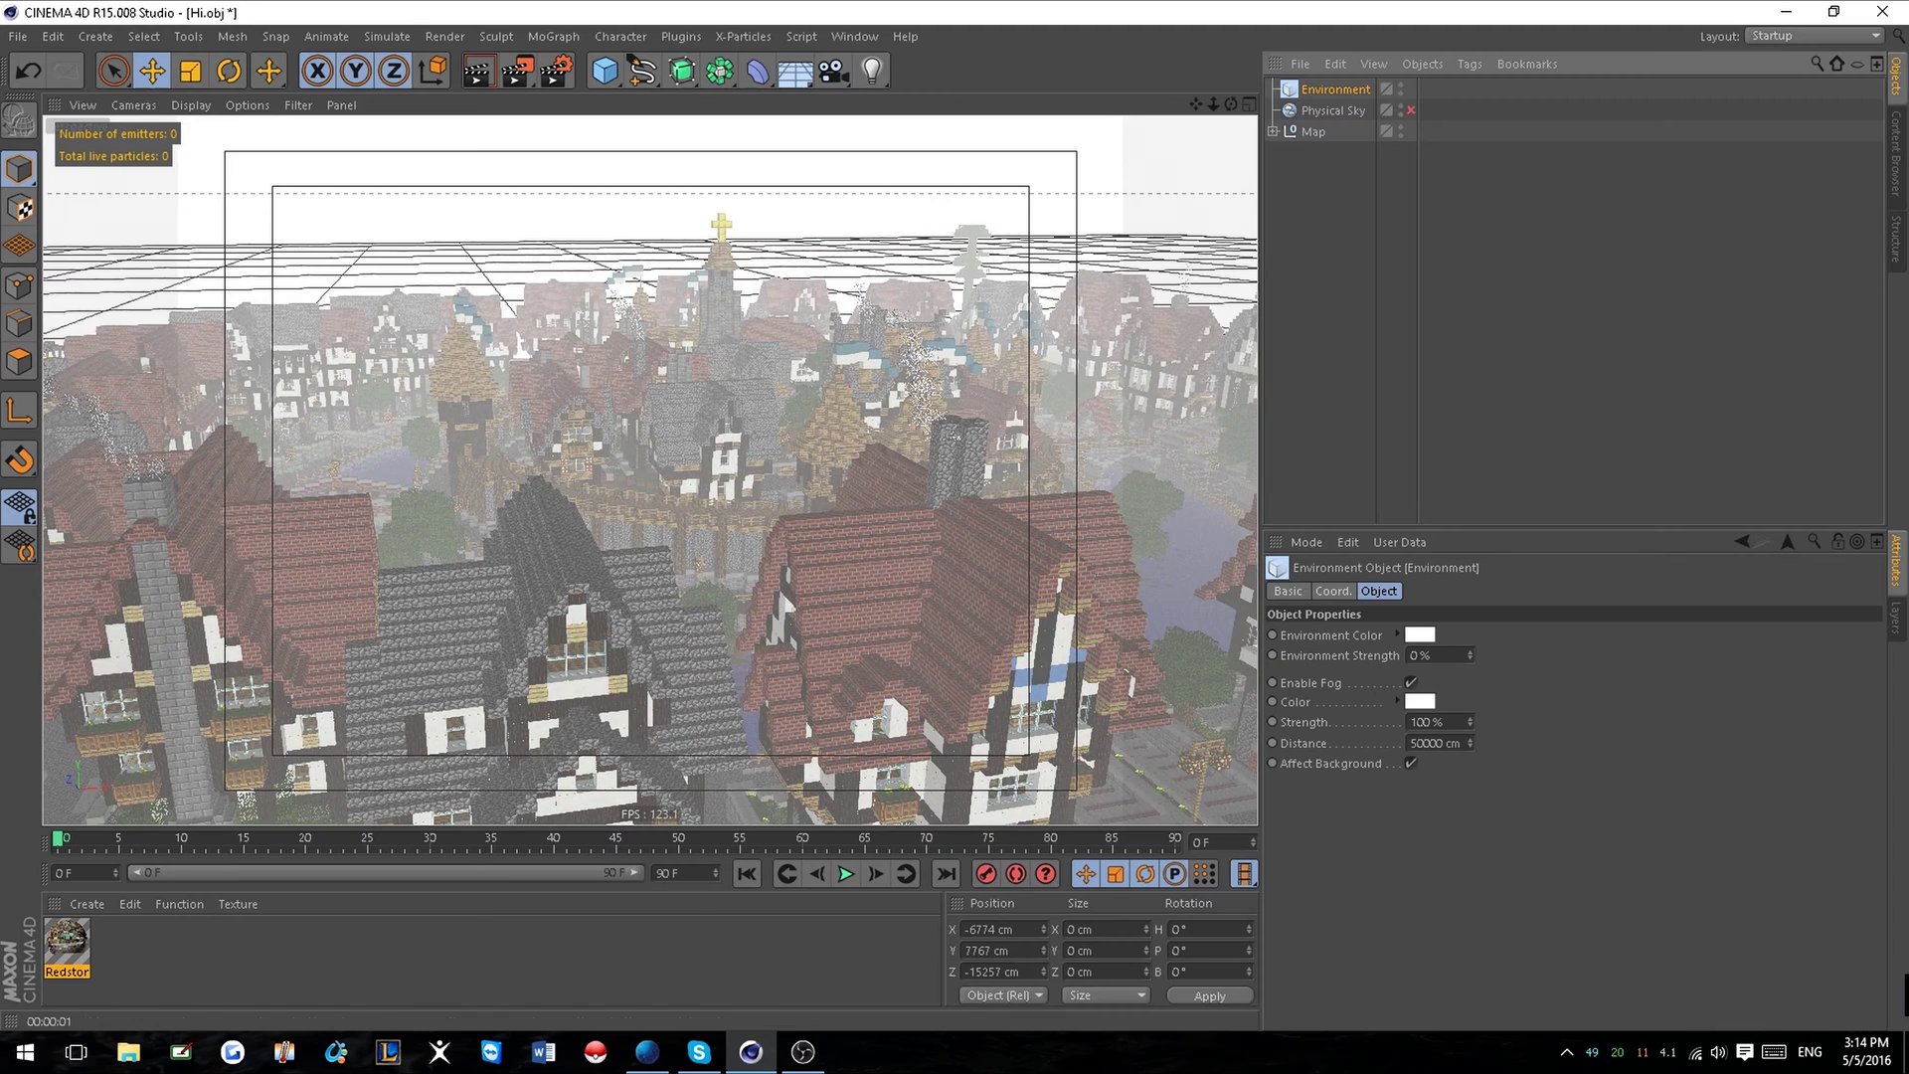
{"action": "key", "text": "Delete"}
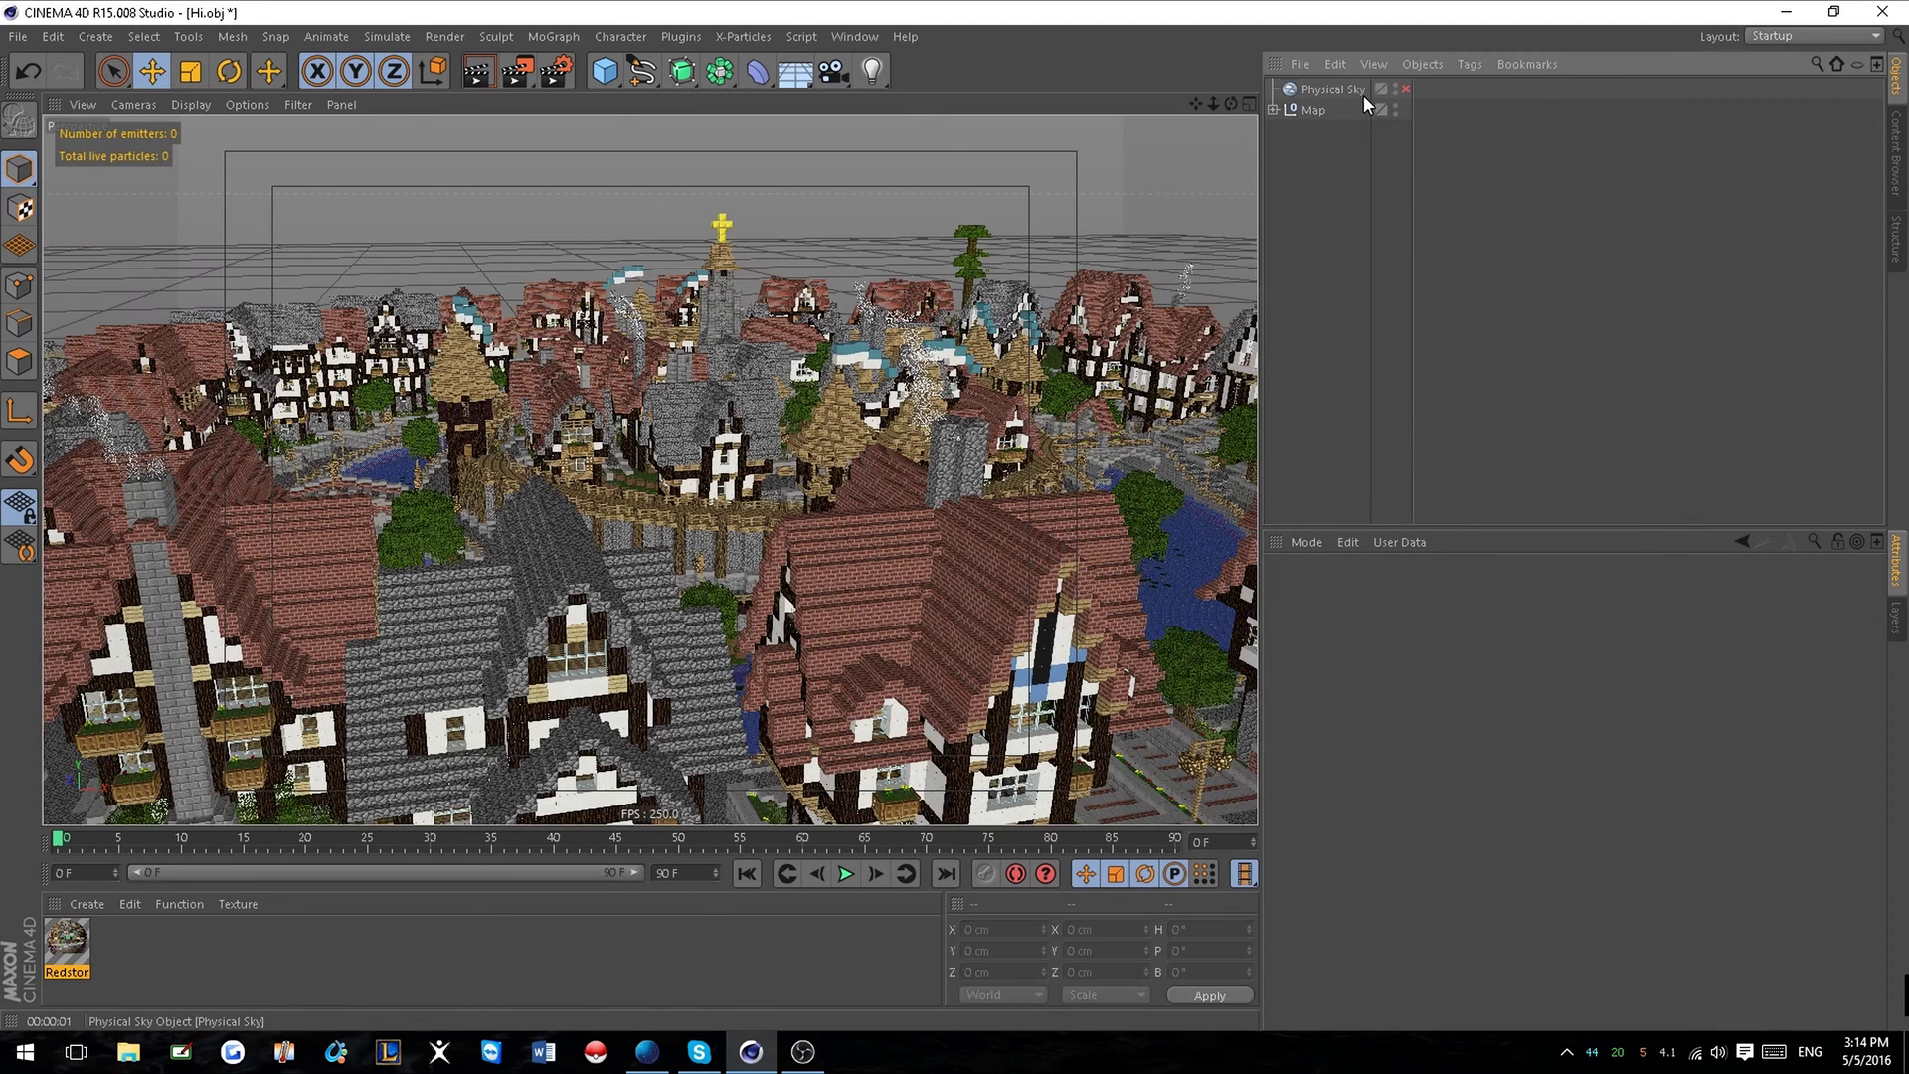
Re-enable the Physical Sky, show its Atmosphere settings and render the town in the viewport.
{"action": "left_click", "coordinate": [1322, 90]}
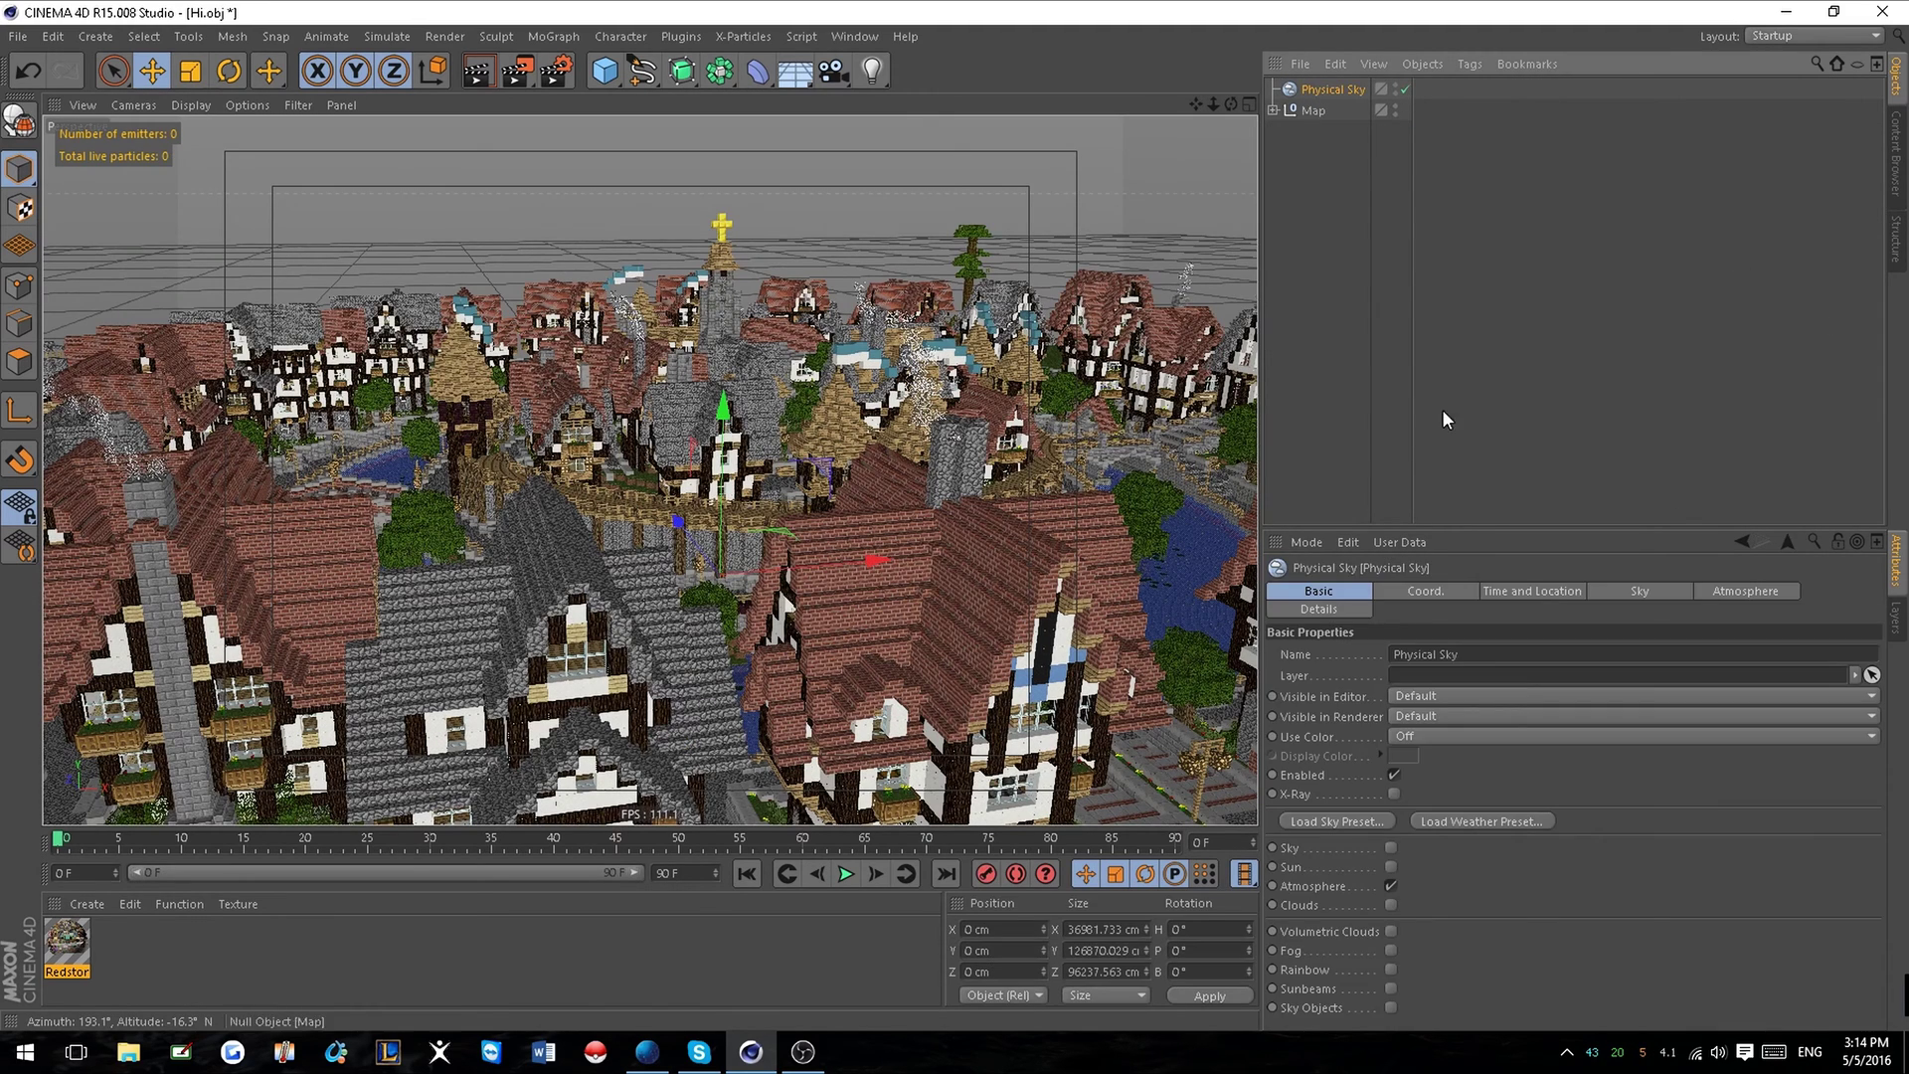
{"action": "left_click", "coordinate": [1738, 594]}
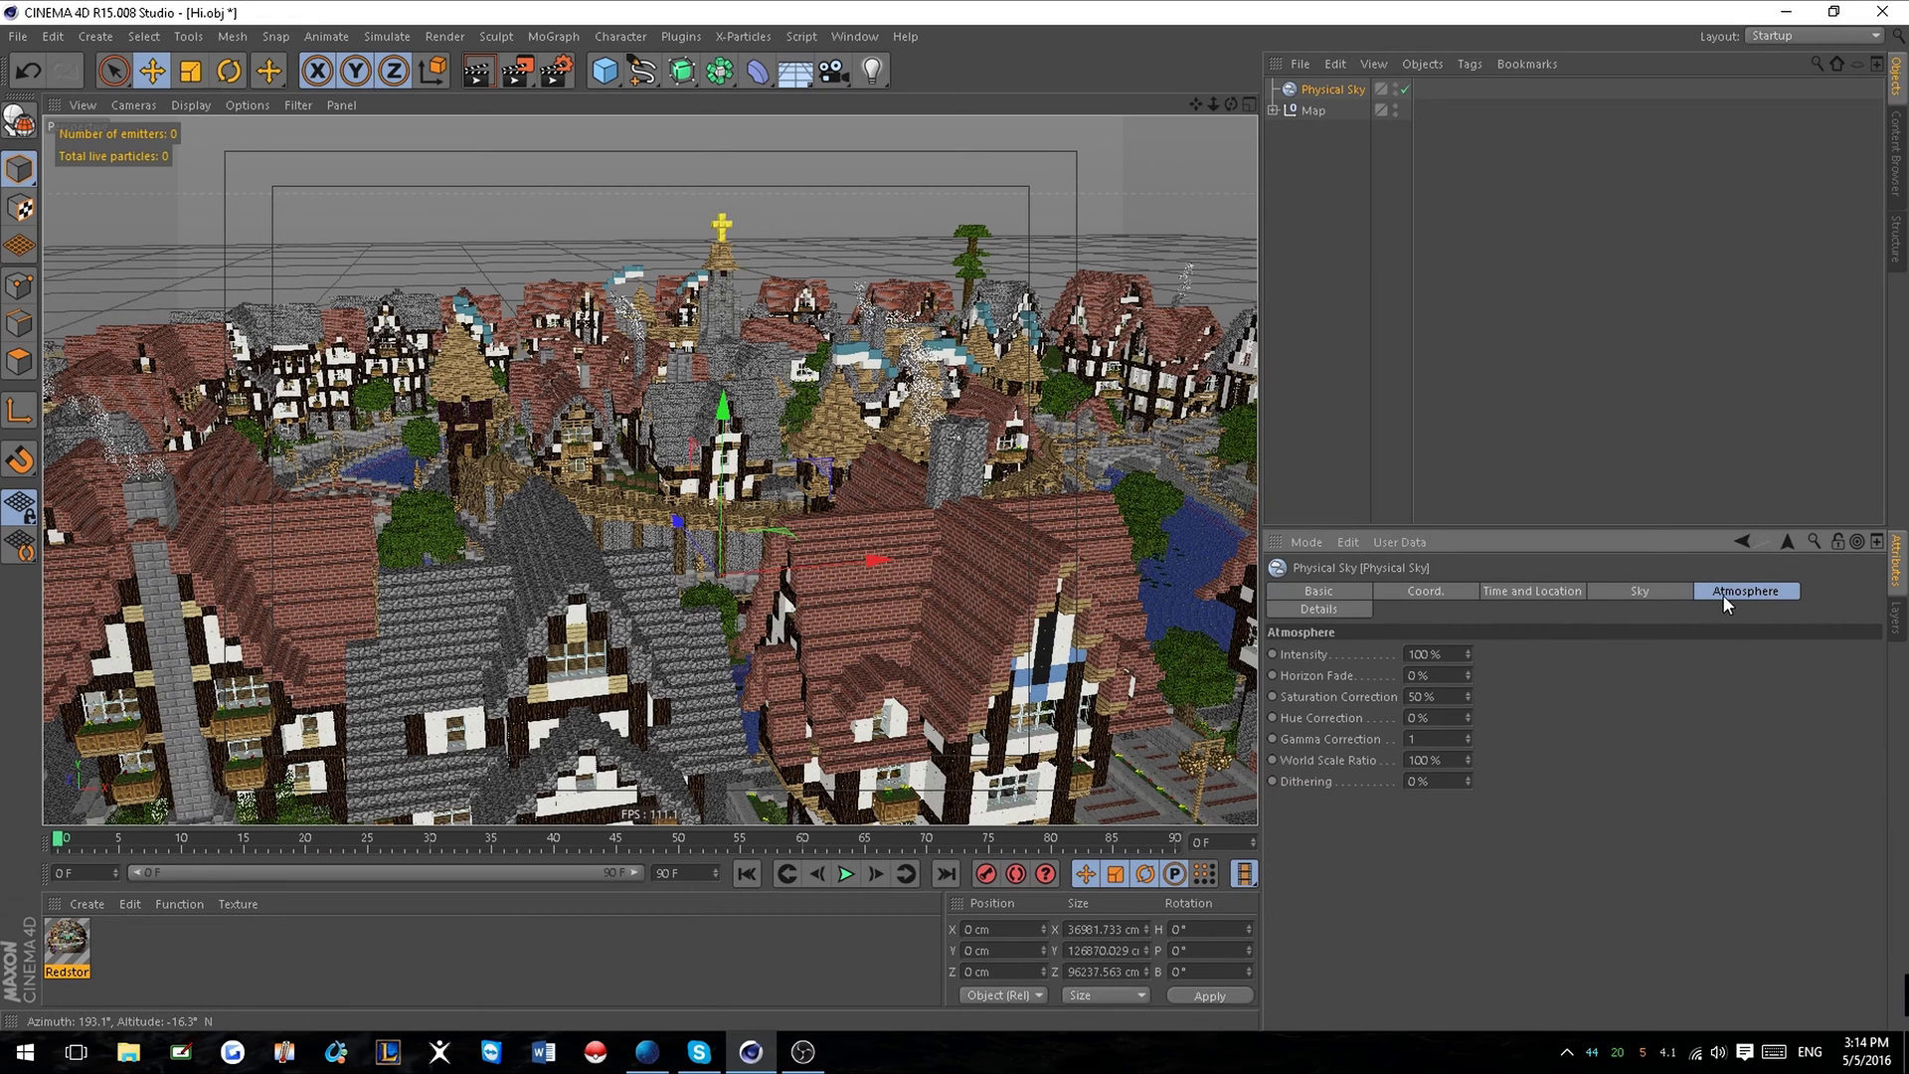
{"action": "left_click", "coordinate": [480, 71]}
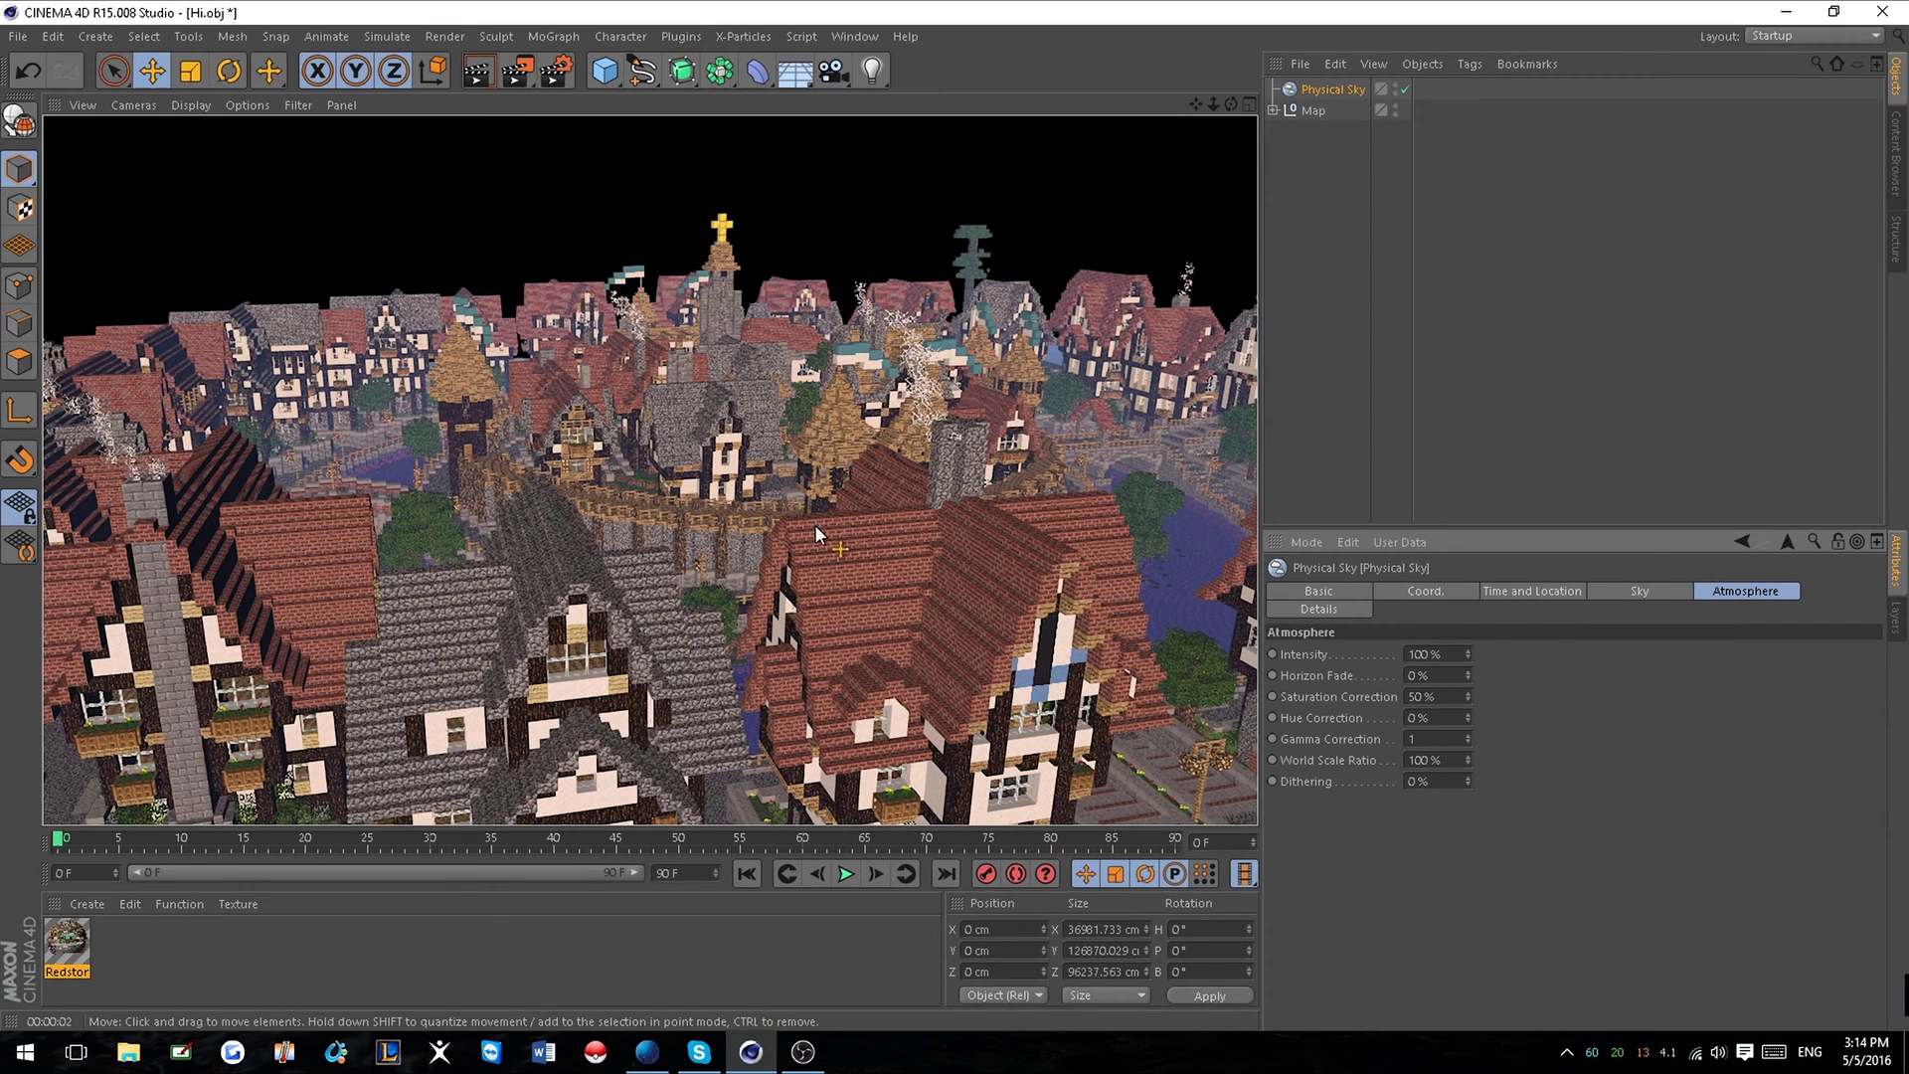
Set the Physical Sky atmosphere's Horizon Fade to 10% and Saturation Correction to 75%.
{"action": "left_click", "coordinate": [1432, 759]}
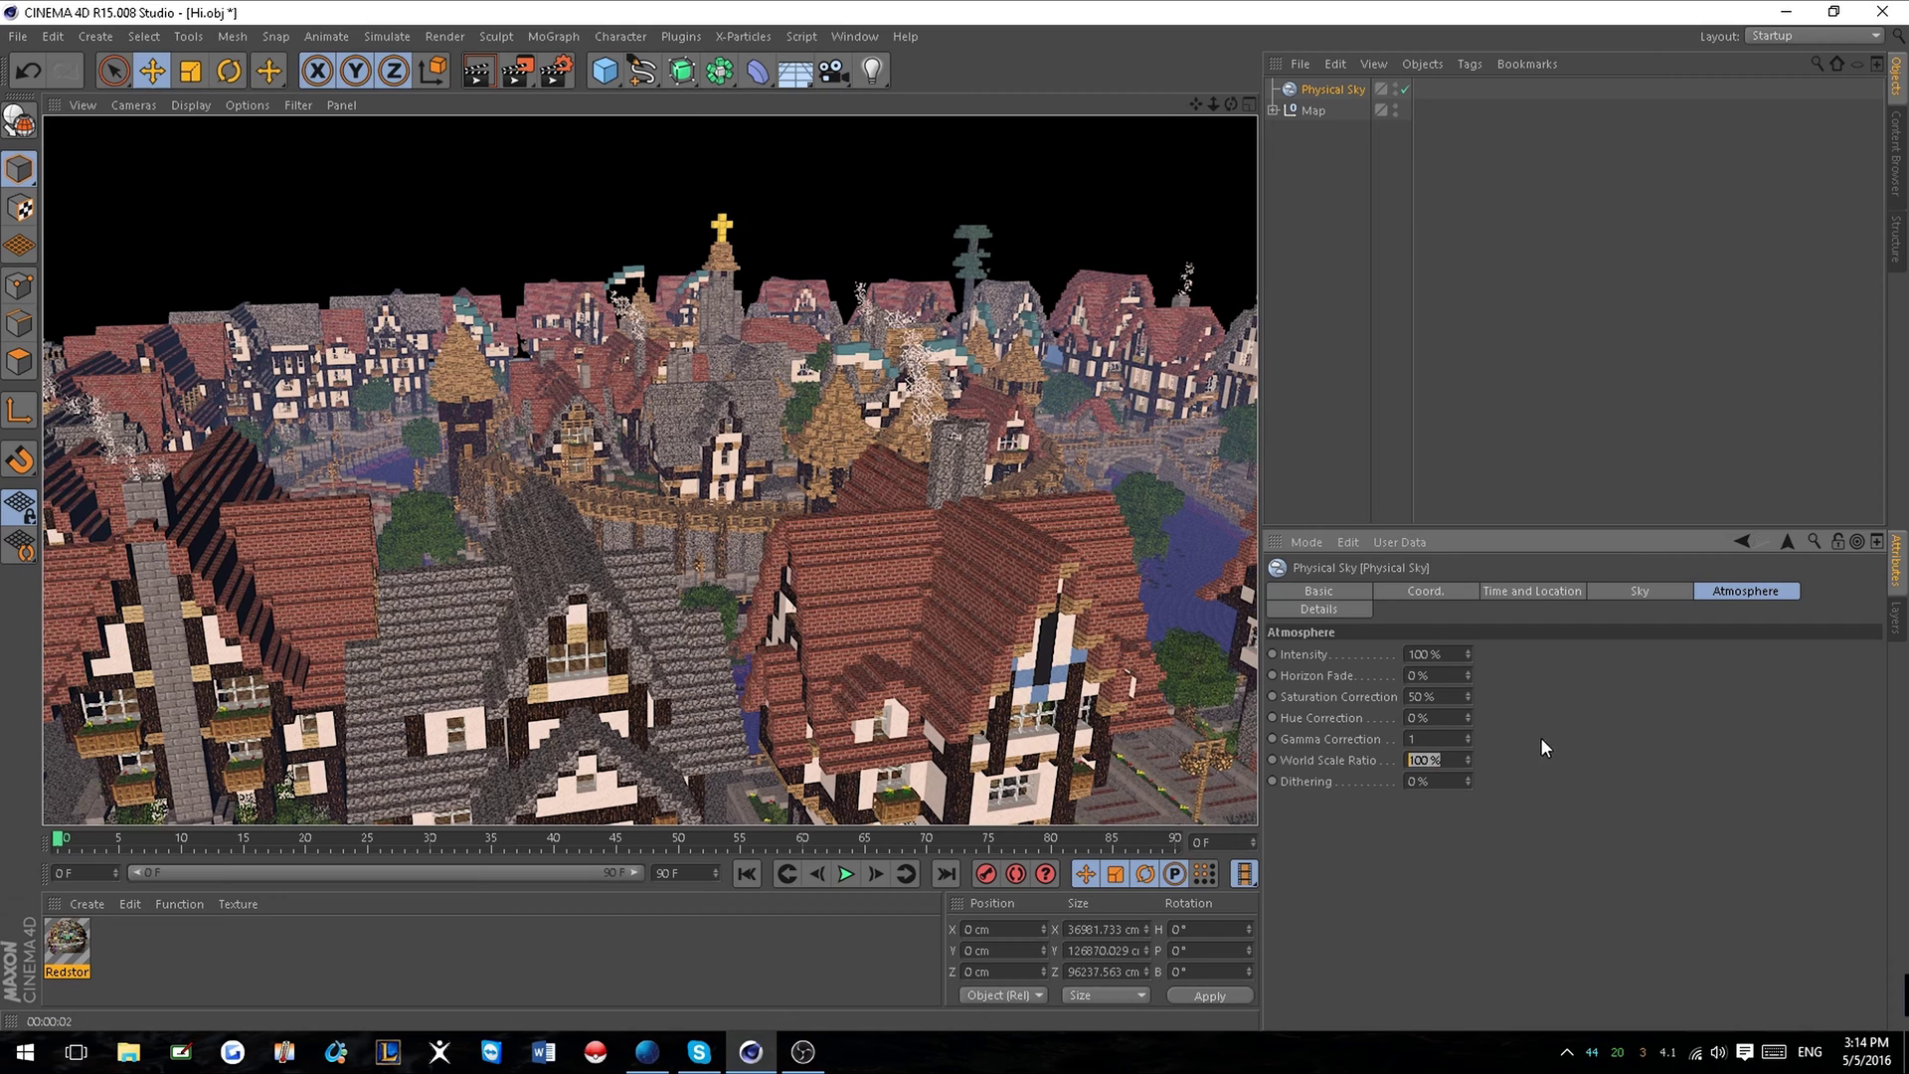
{"action": "left_click", "coordinate": [1431, 676]}
{"action": "type", "text": "10"}
{"action": "key", "text": "Return"}
{"action": "left_click", "coordinate": [1455, 697]}
{"action": "type", "text": "75"}
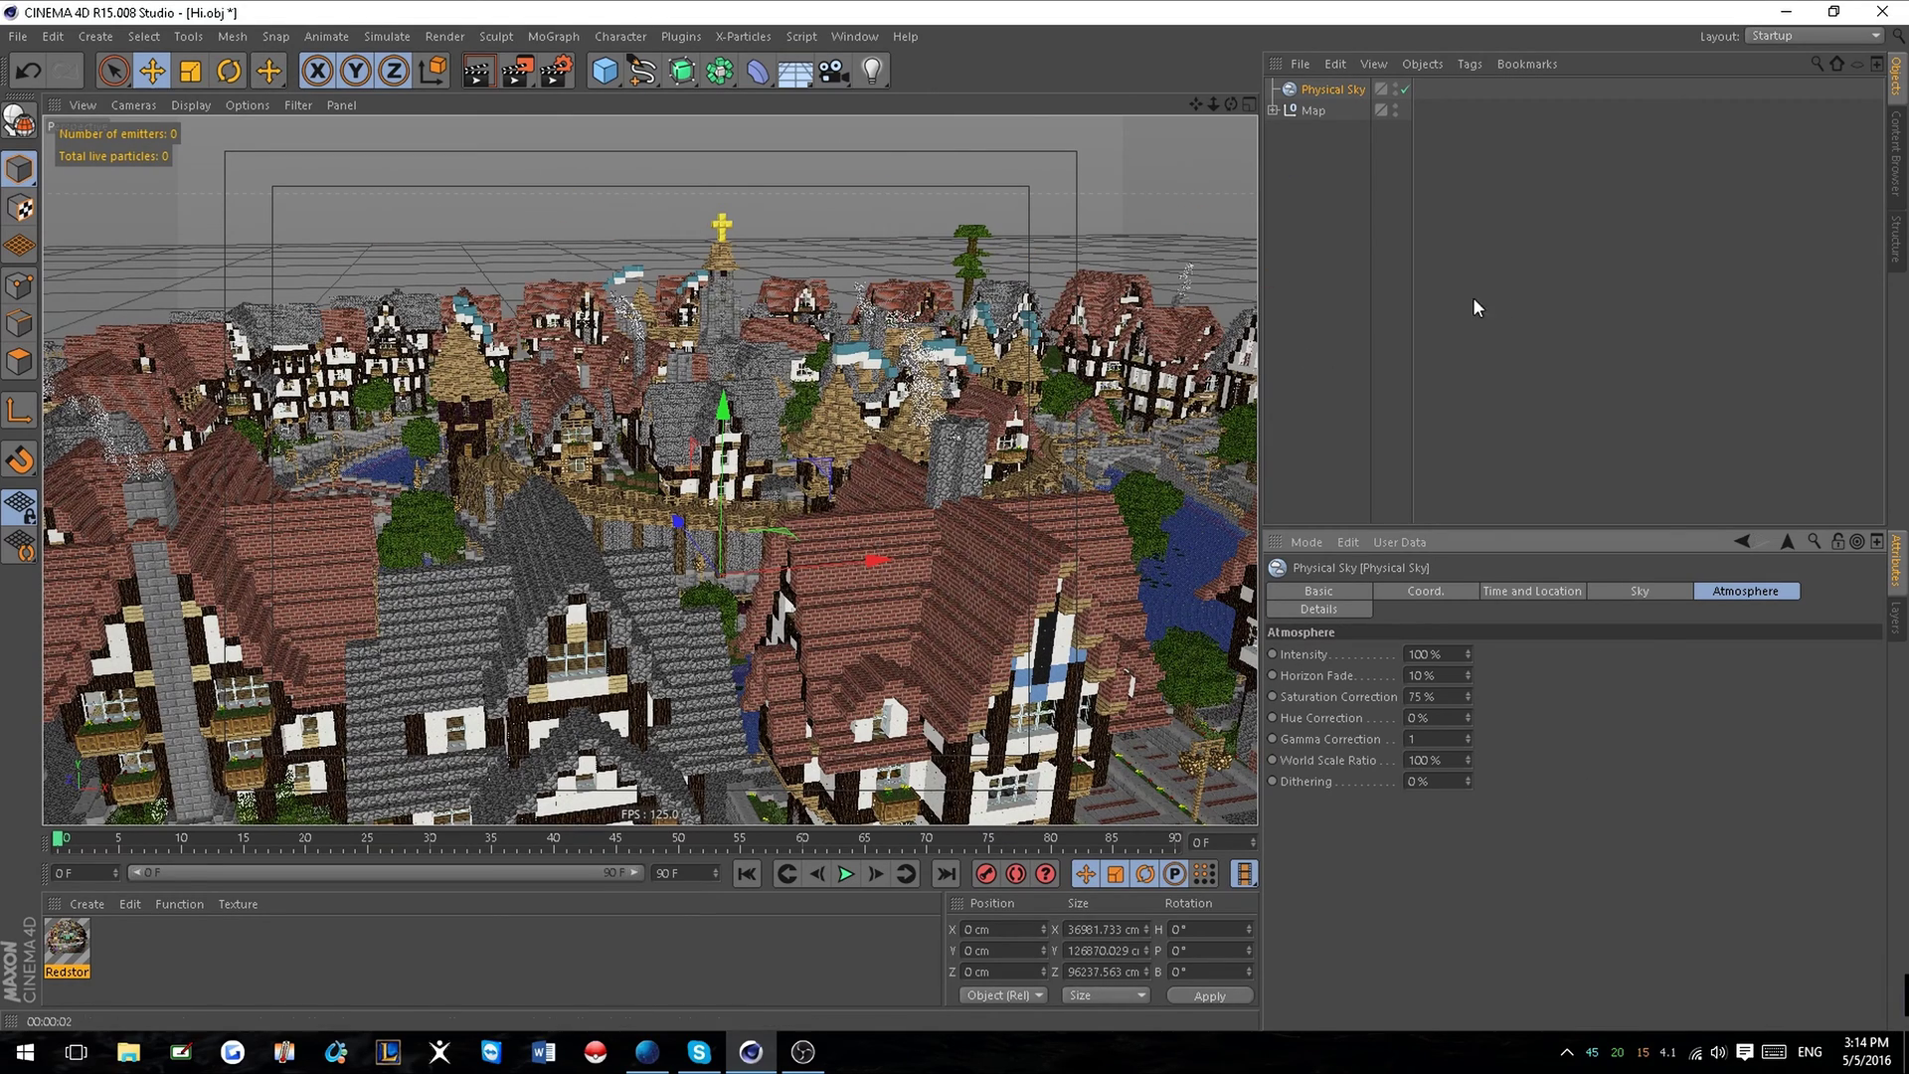
{"action": "left_click", "coordinate": [1448, 695]}
Try a World Scale Ratio of 500% for the atmosphere and render the town in the viewport.
{"action": "double_click", "coordinate": [1450, 762]}
{"action": "type", "text": "50"}
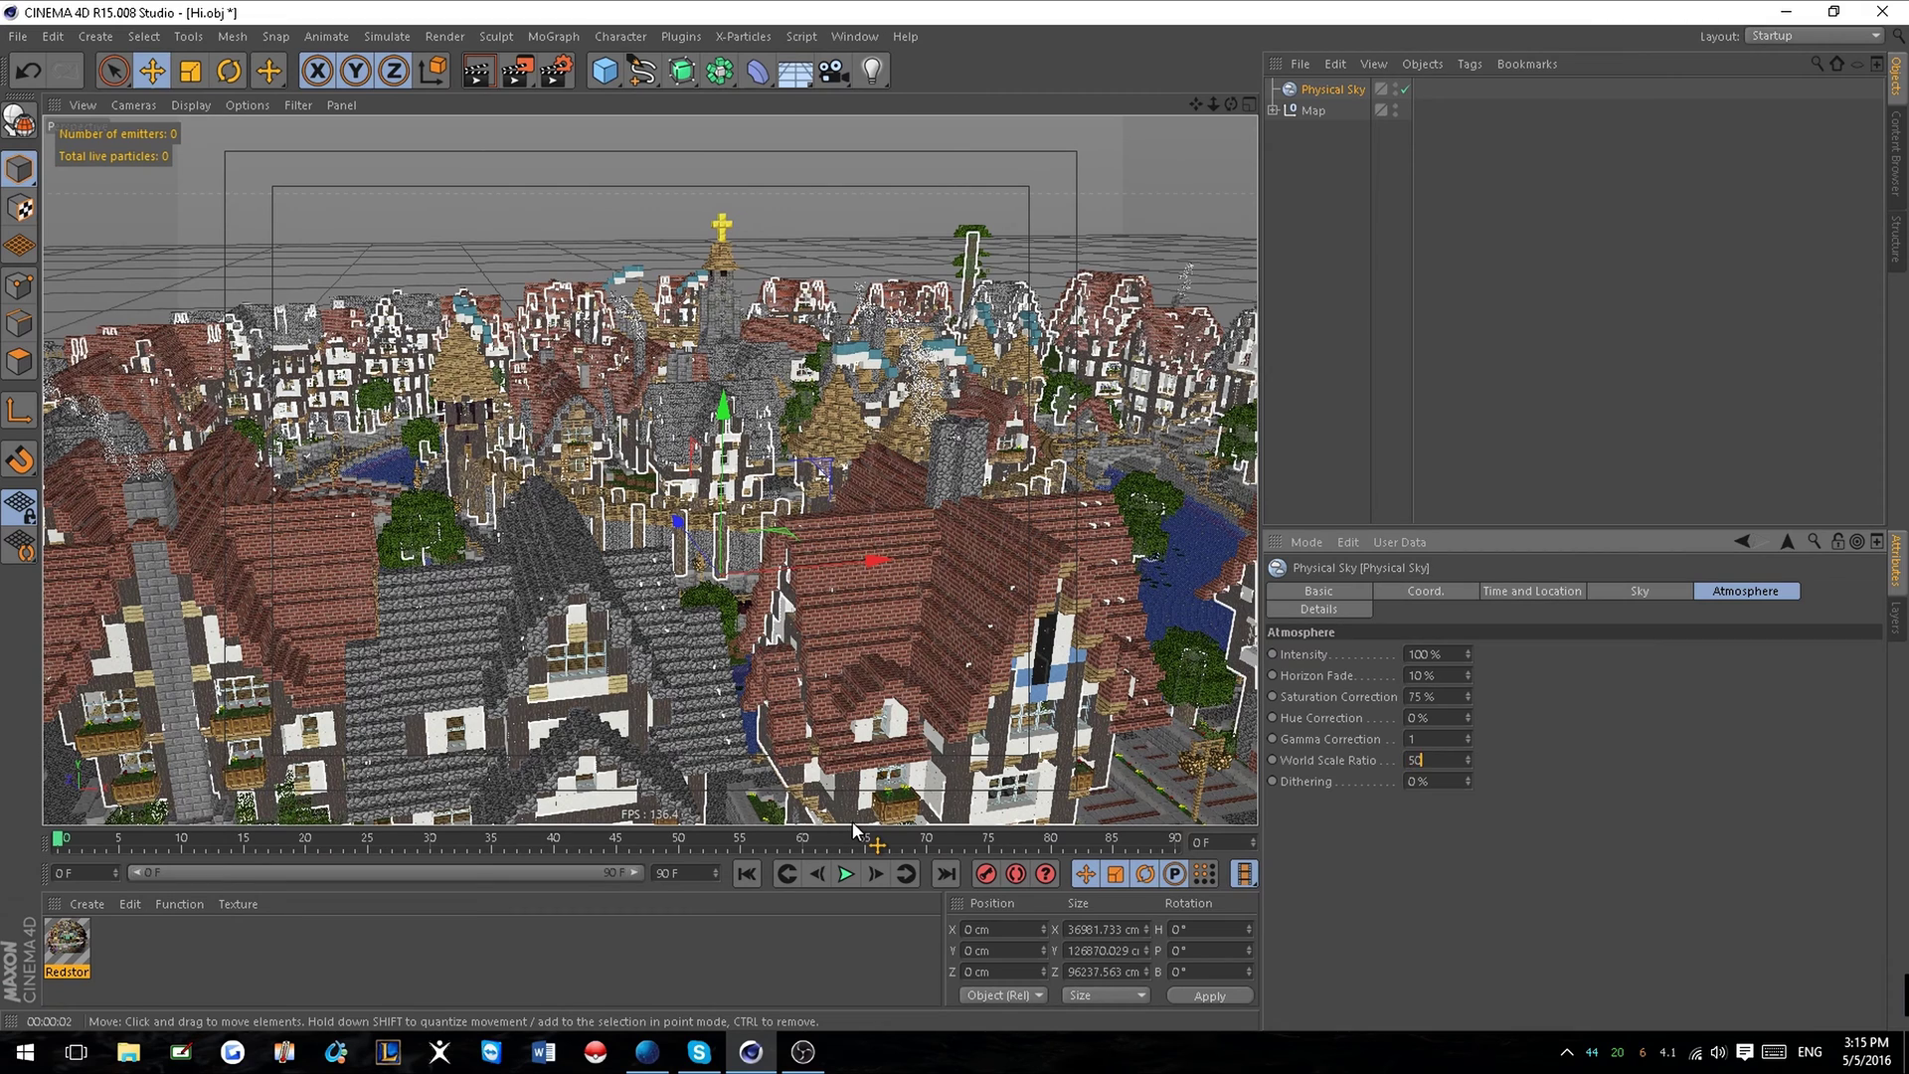
{"action": "left_click", "coordinate": [477, 72]}
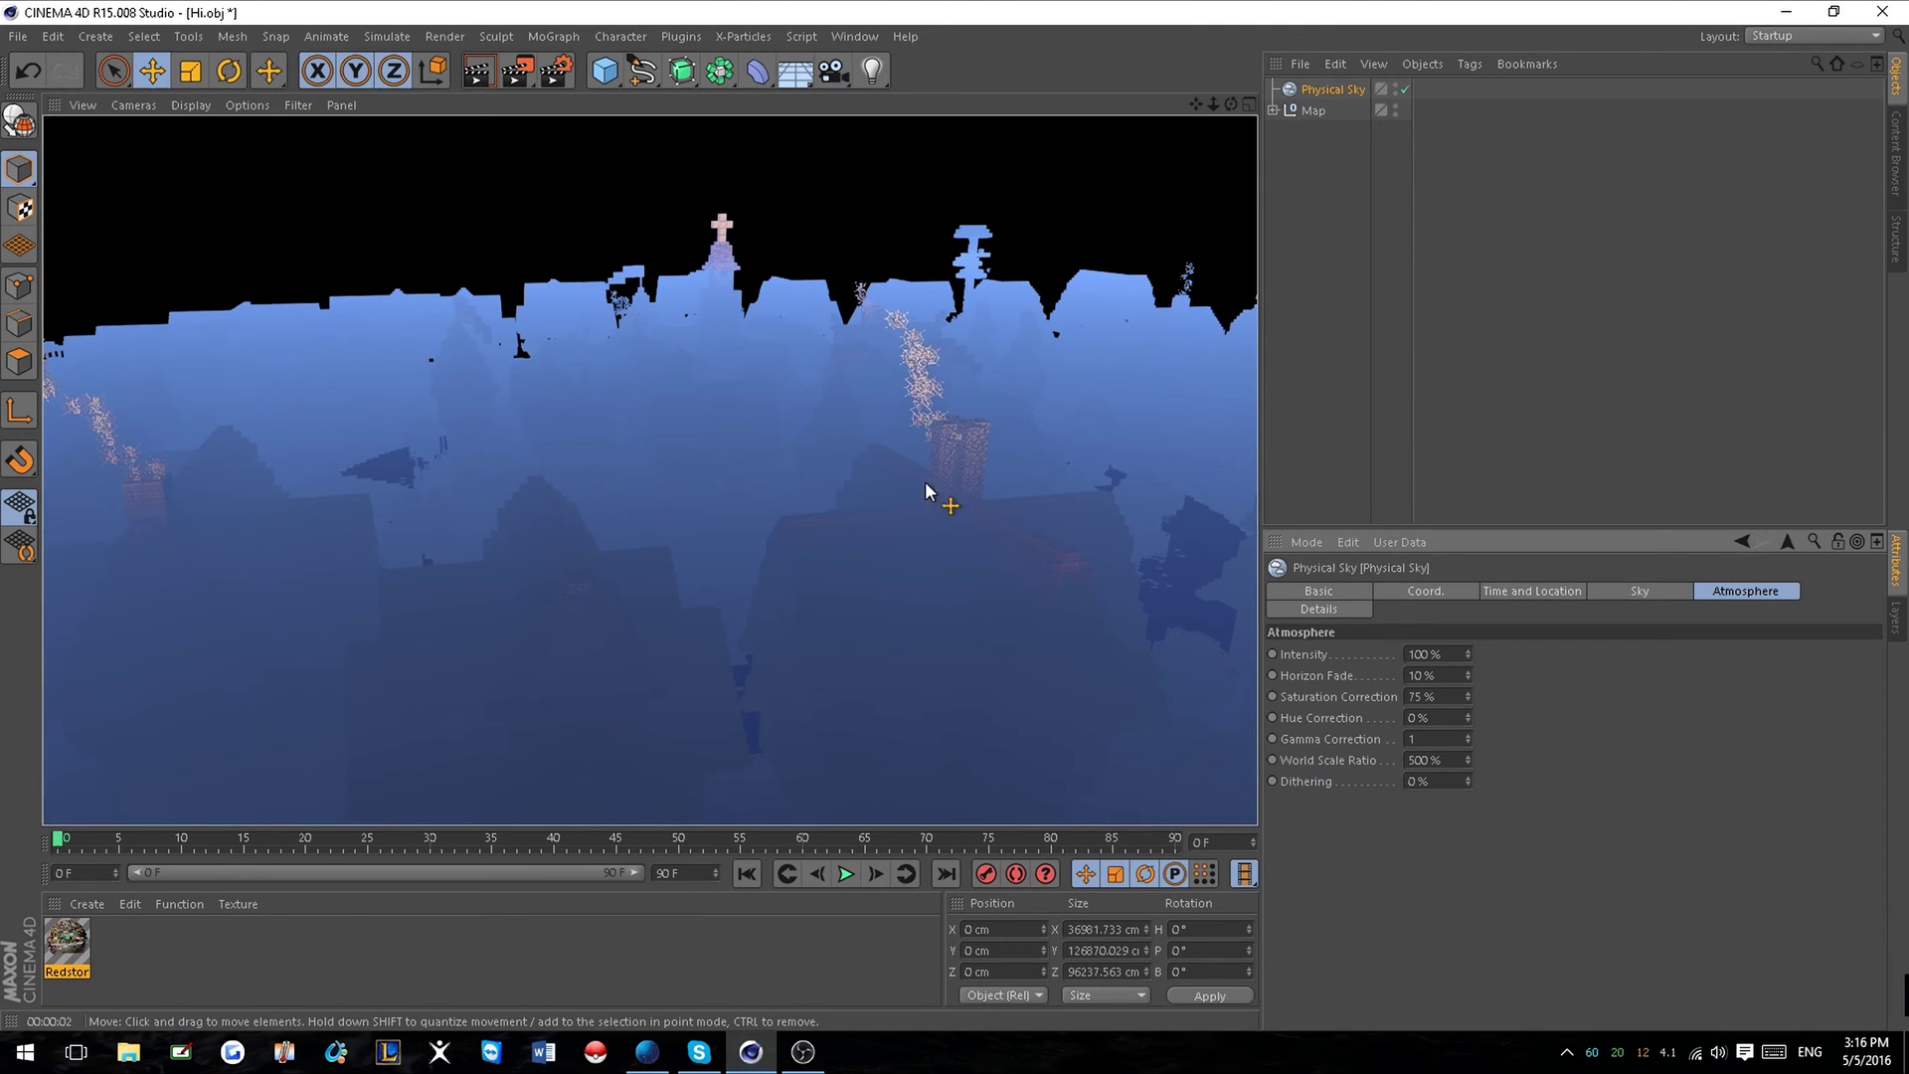
Try a World Scale Ratio of 200% for the atmosphere and render the town in the viewport.
{"action": "double_click", "coordinate": [1438, 760]}
{"action": "type", "text": "200"}
{"action": "key", "text": "Return"}
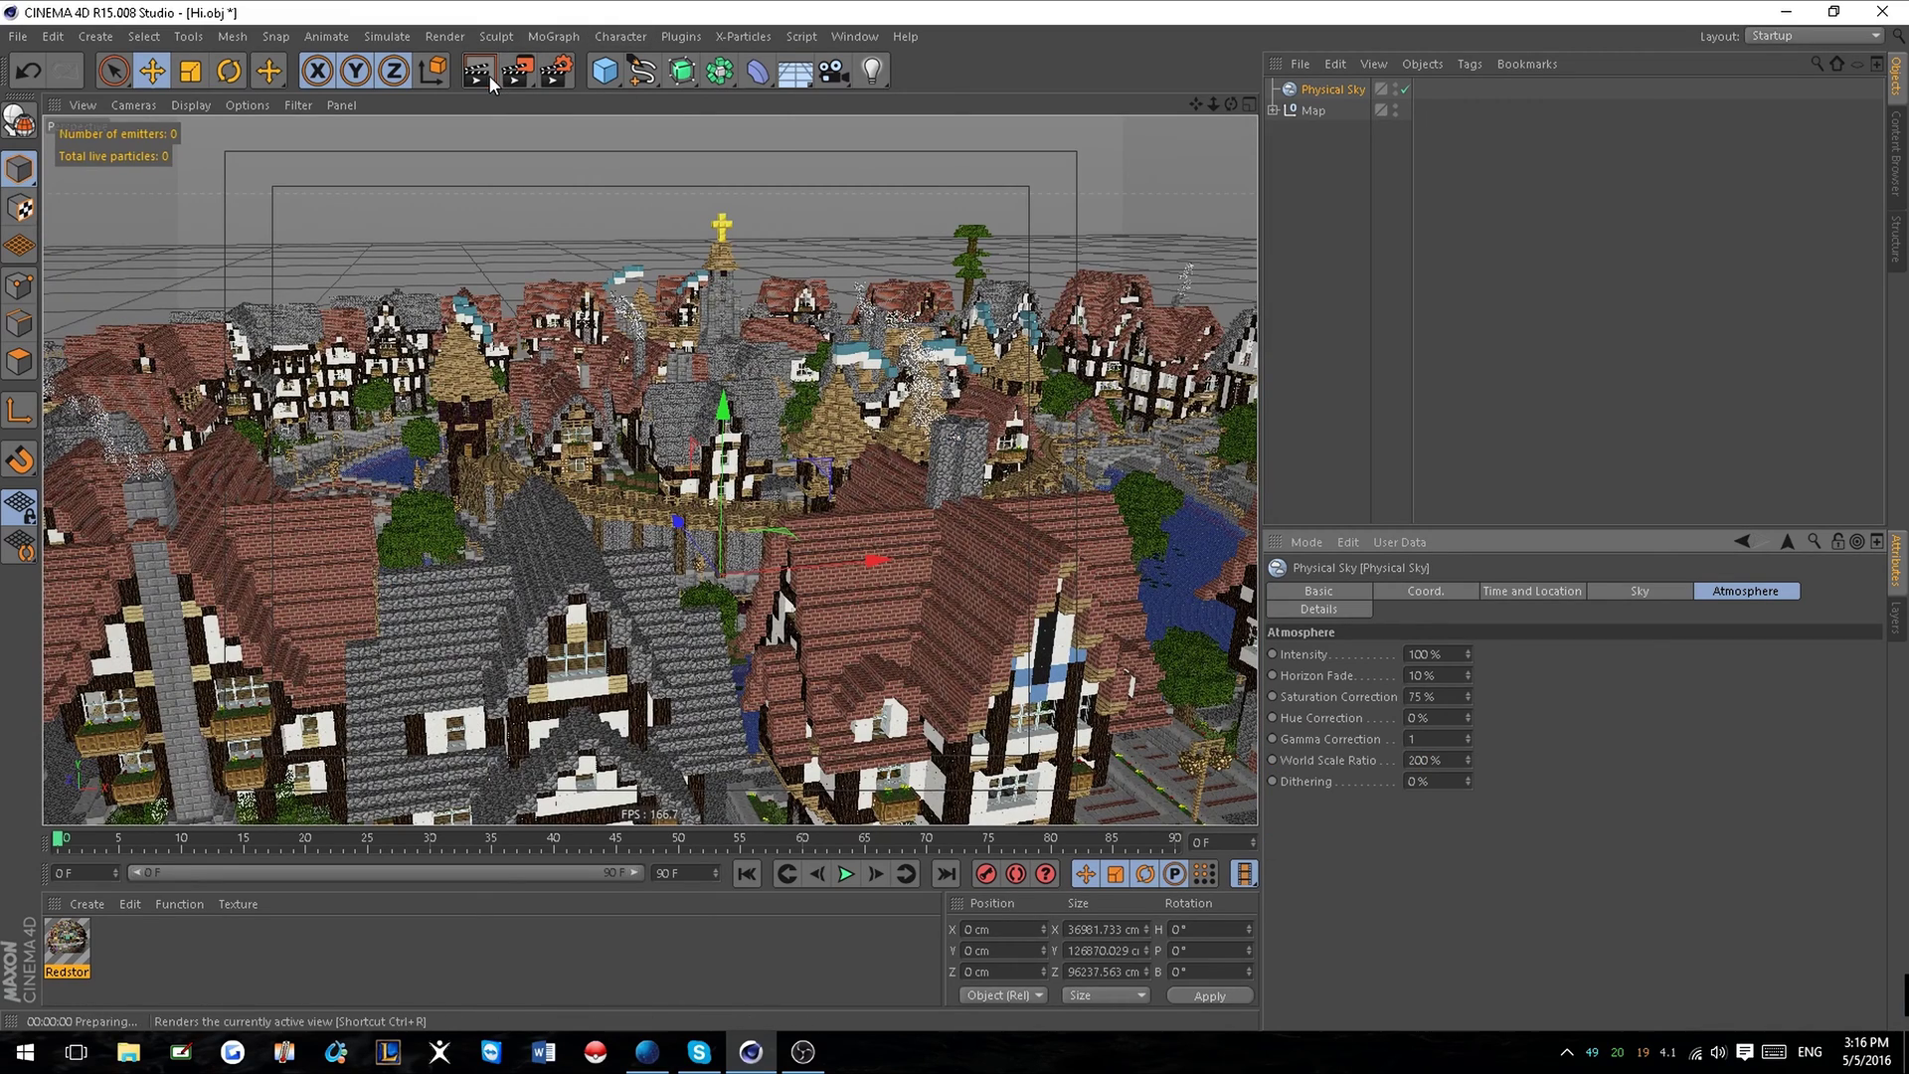
{"action": "left_click", "coordinate": [516, 72]}
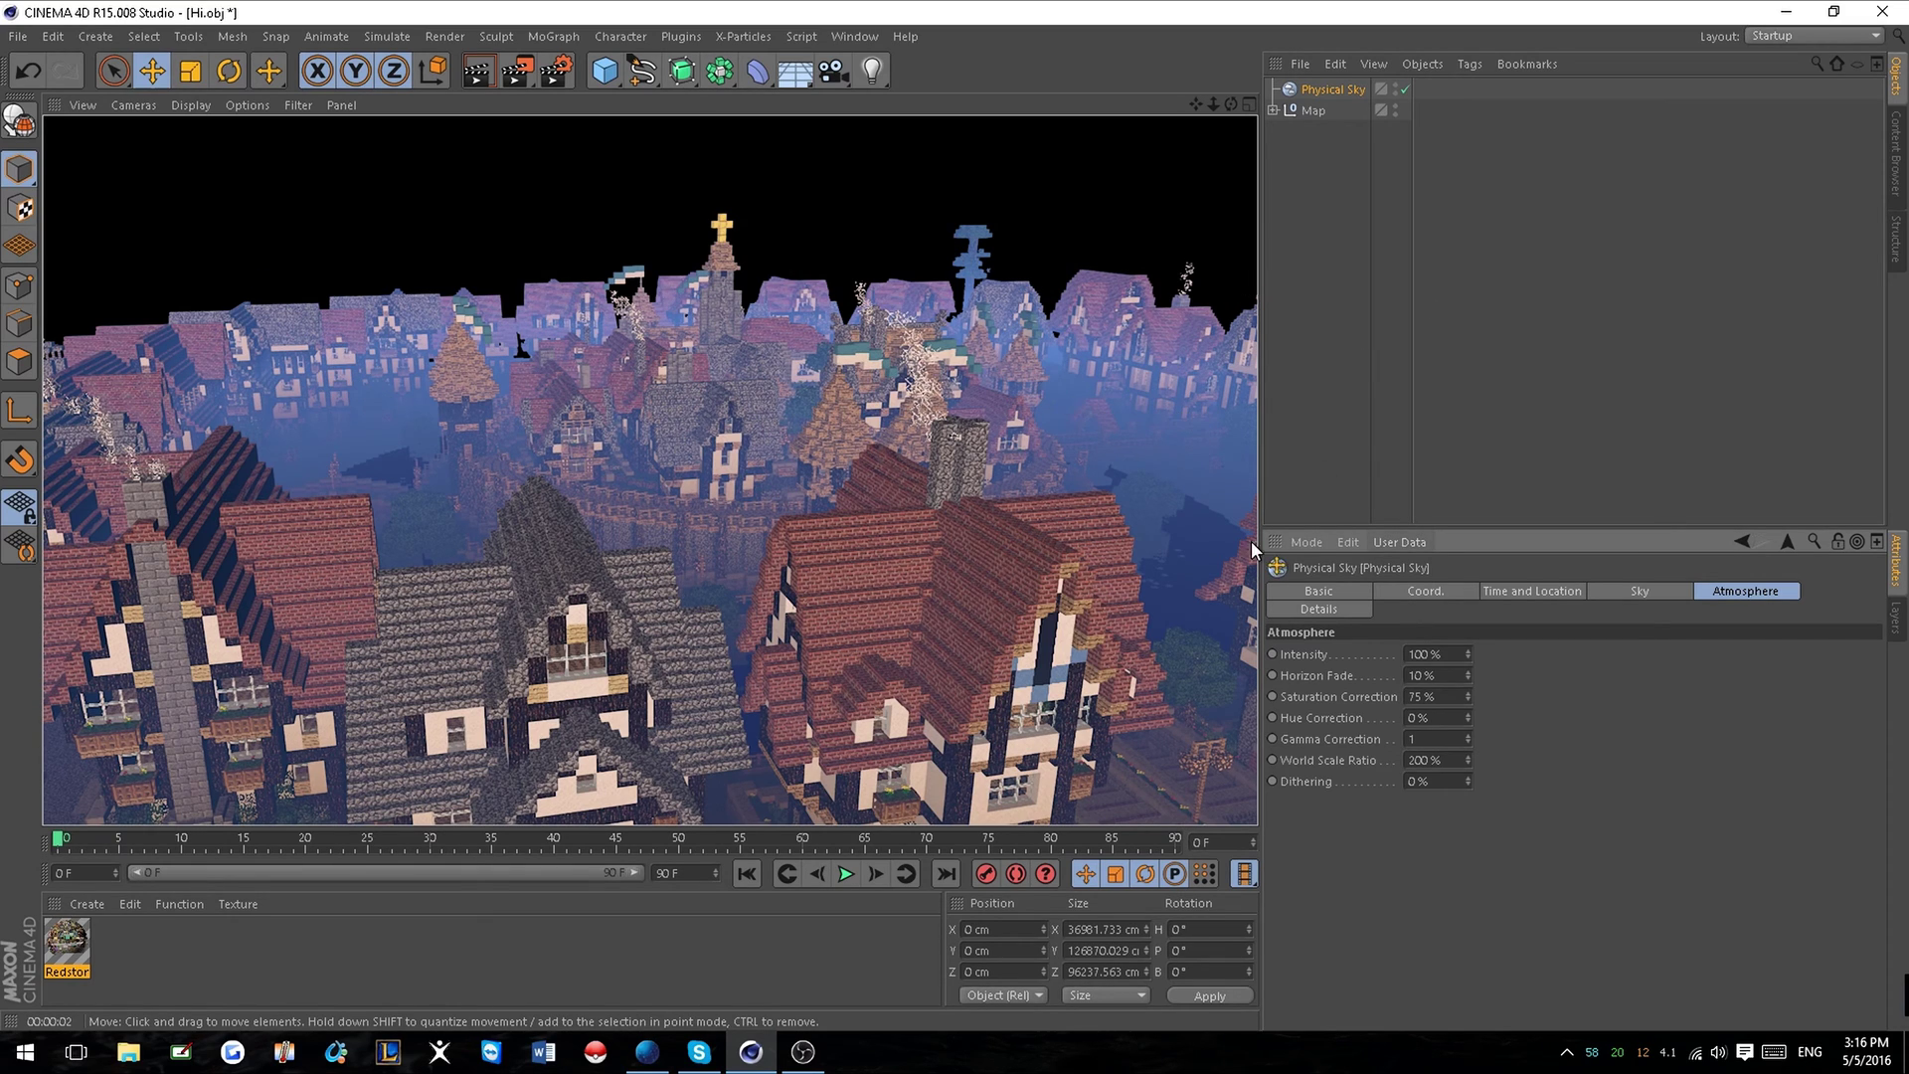
Set the atmosphere's World Scale Ratio to 120% and render the rooftops of the walled centre from close up.
{"action": "scroll", "coordinate": [823, 506], "scroll_direction": "up", "scroll_amount": 1}
{"action": "scroll", "coordinate": [732, 497], "scroll_direction": "up", "scroll_amount": 4}
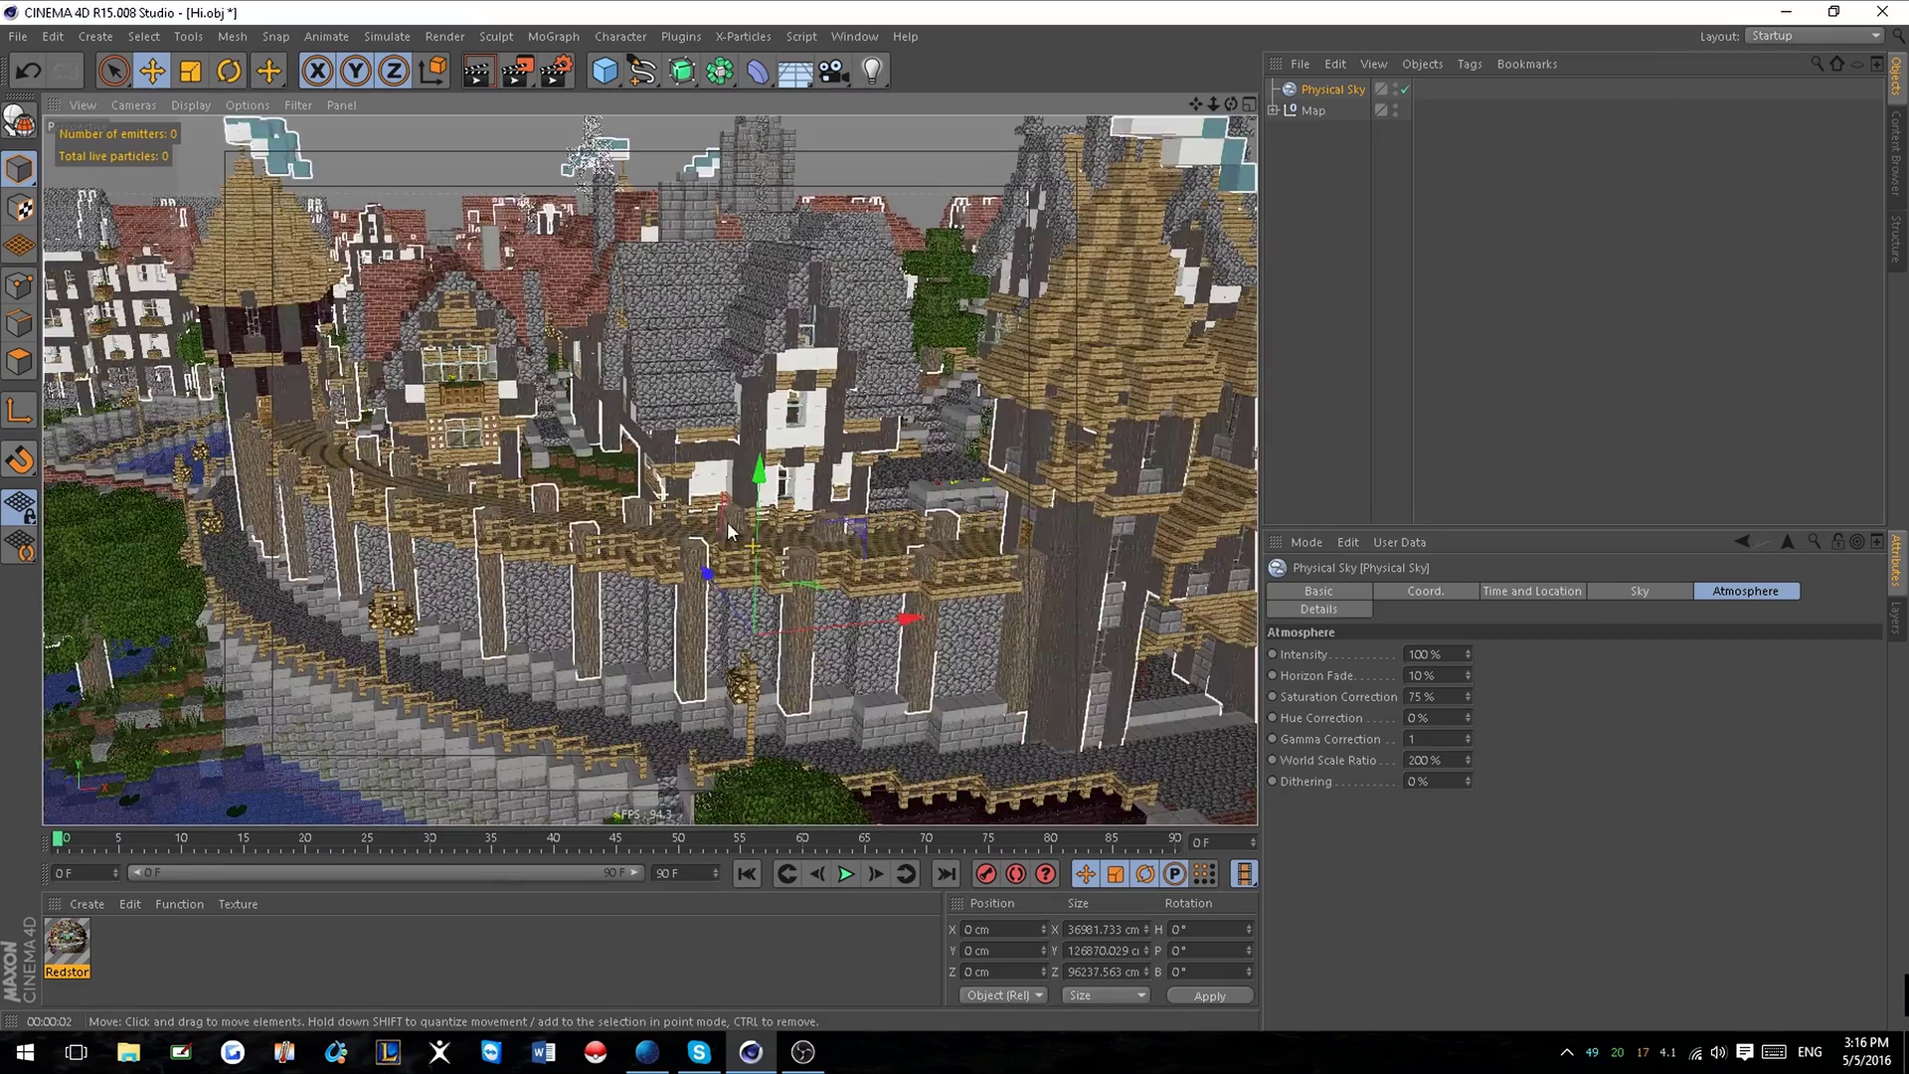
{"action": "middle_click_drag", "start_coordinate": [852, 375], "coordinate": [798, 509], "text": "alt"}
{"action": "left_click_drag", "start_coordinate": [800, 509], "coordinate": [778, 495], "text": "alt"}
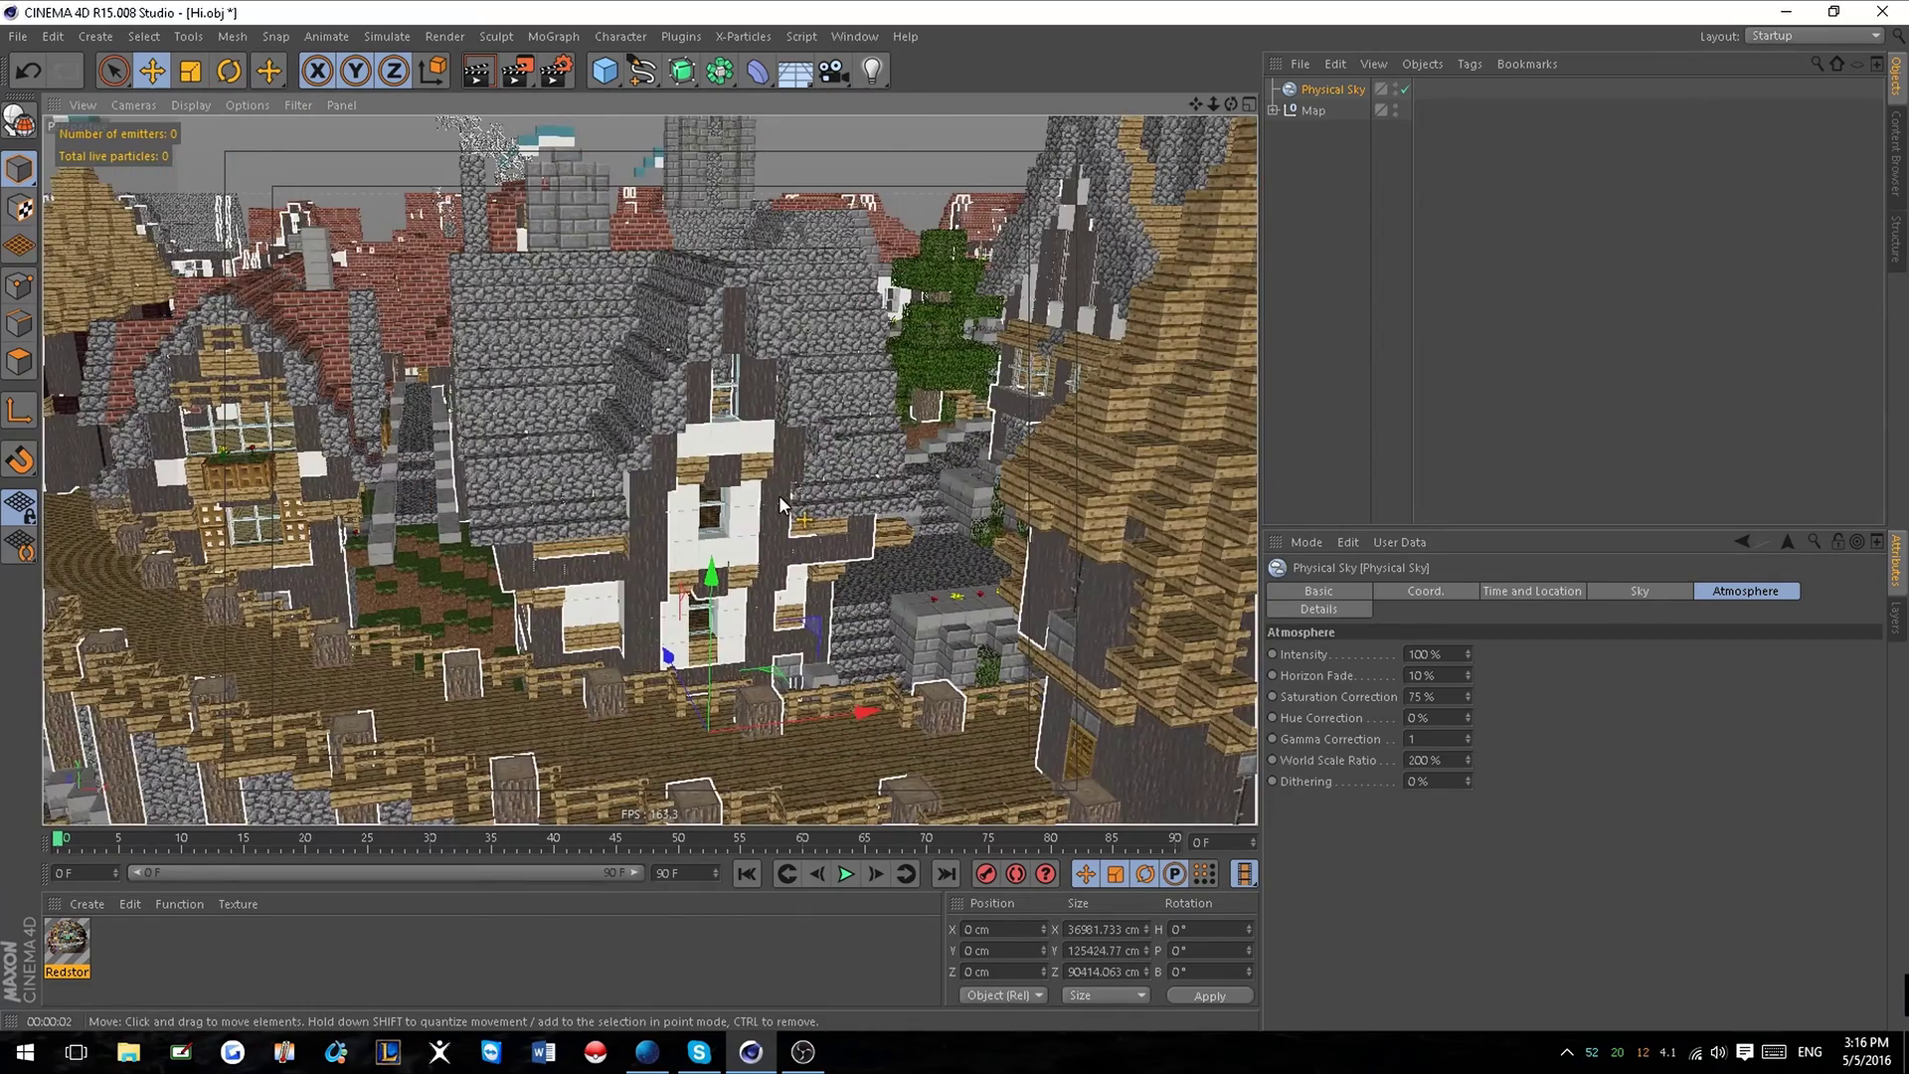
{"action": "left_click", "coordinate": [1457, 761]}
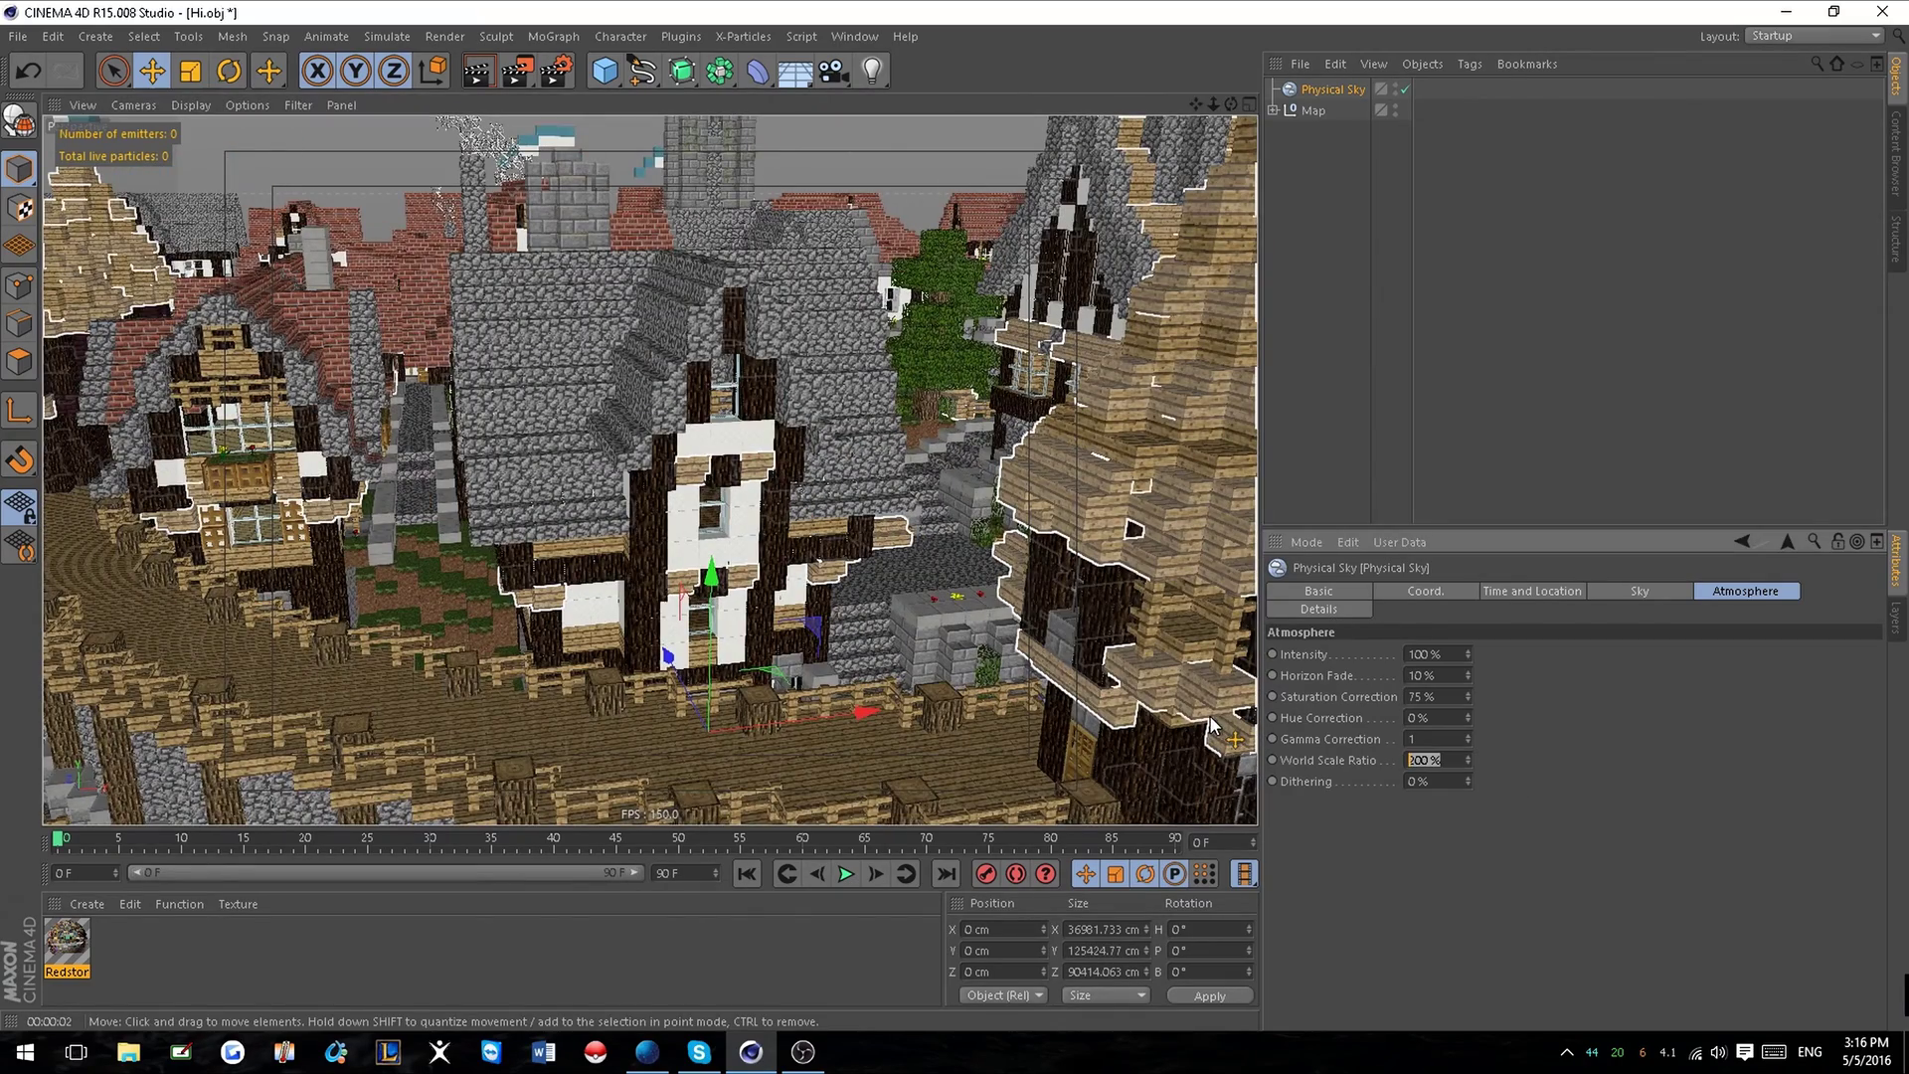
{"action": "type", "text": "120"}
{"action": "key", "text": "Return"}
{"action": "middle_click_drag", "start_coordinate": [715, 497], "coordinate": [716, 740], "text": "alt"}
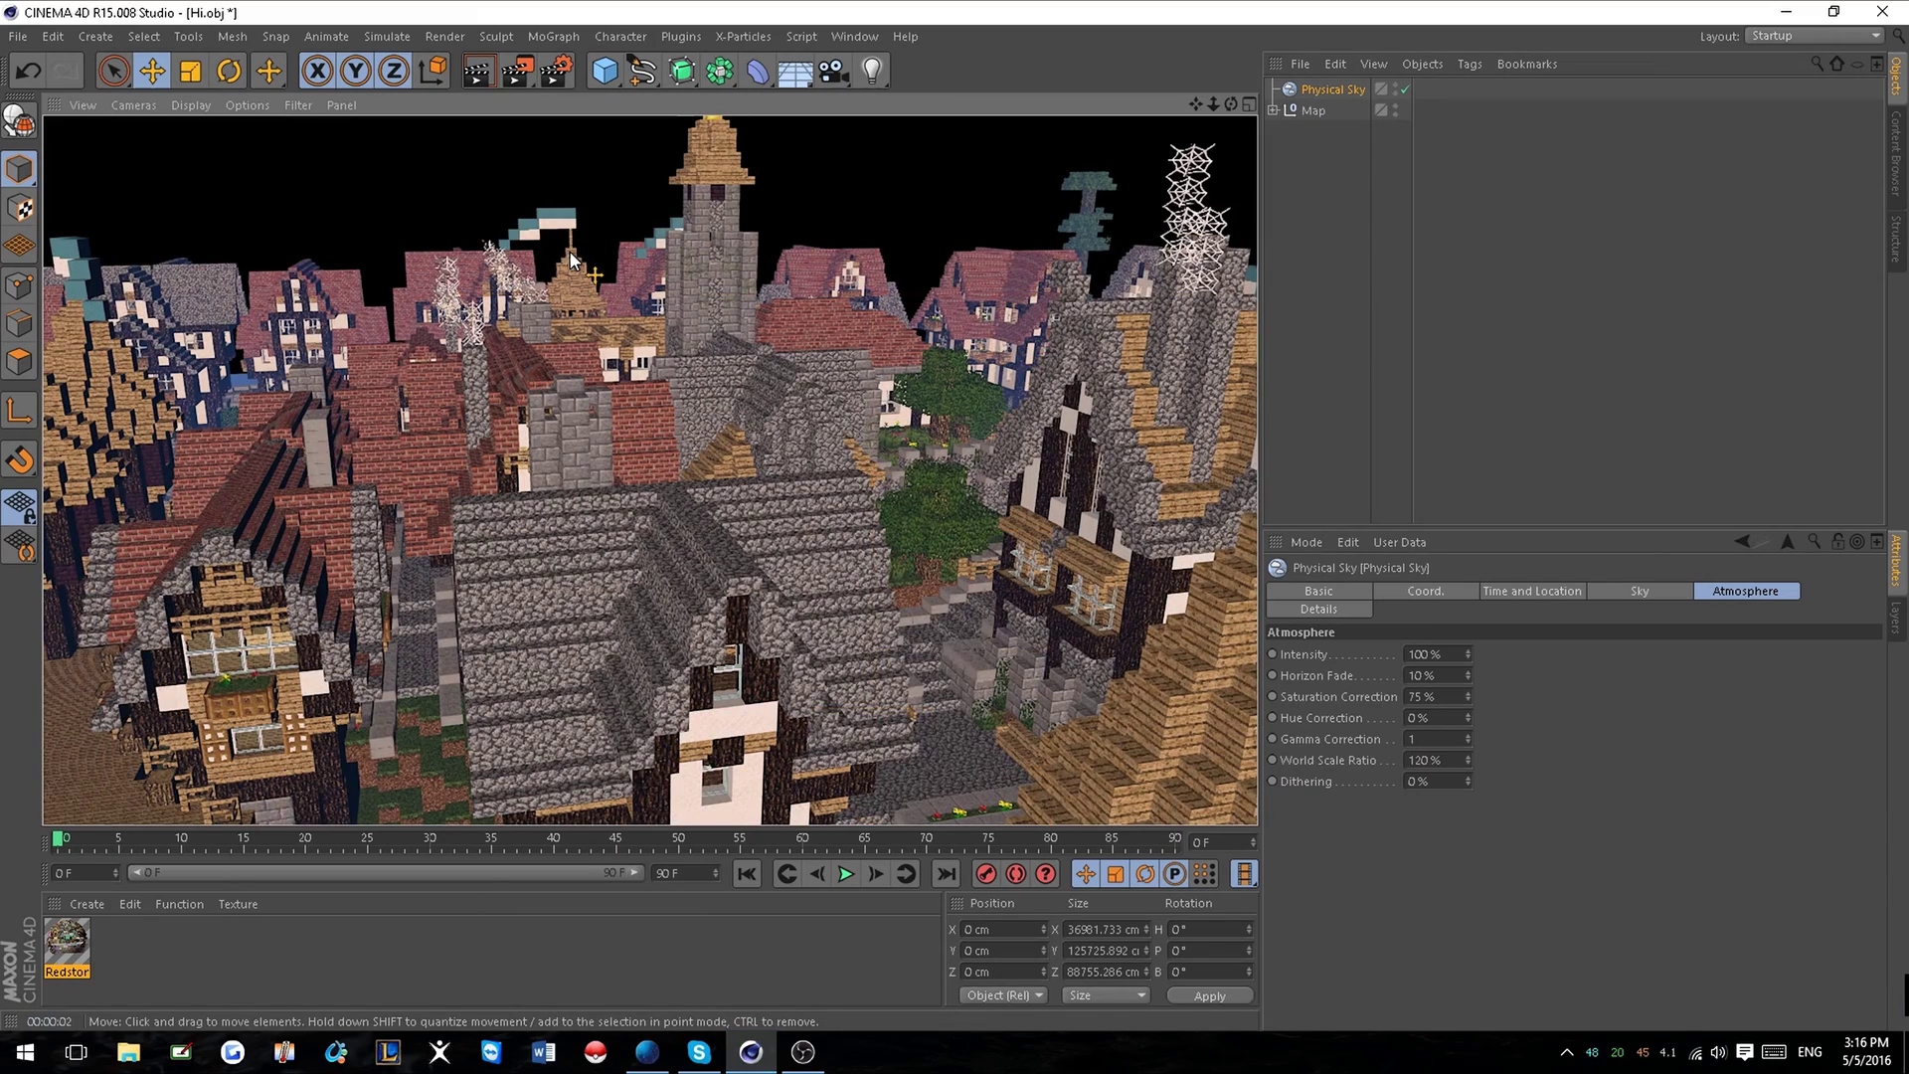
Disable the Physical Sky and show the whole town from above.
{"action": "left_click", "coordinate": [1451, 352]}
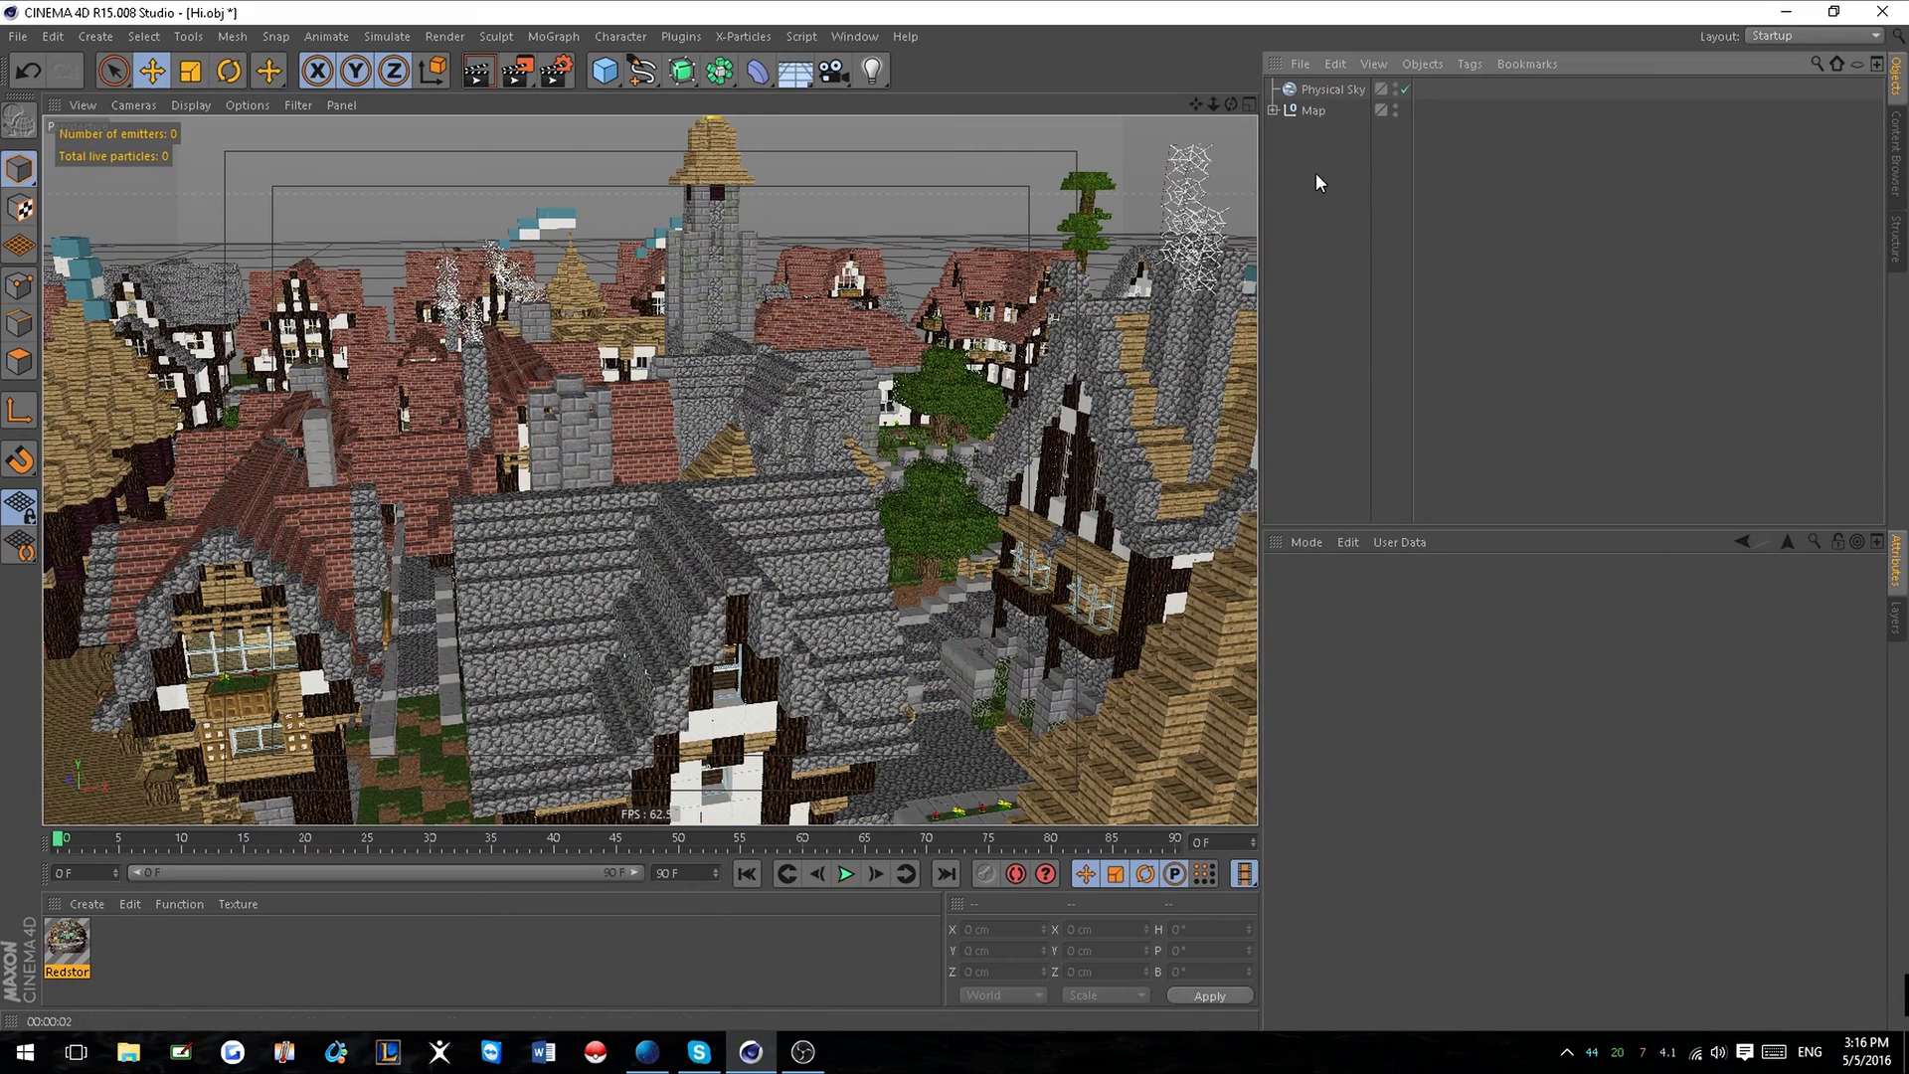
{"action": "left_click", "coordinate": [1326, 88]}
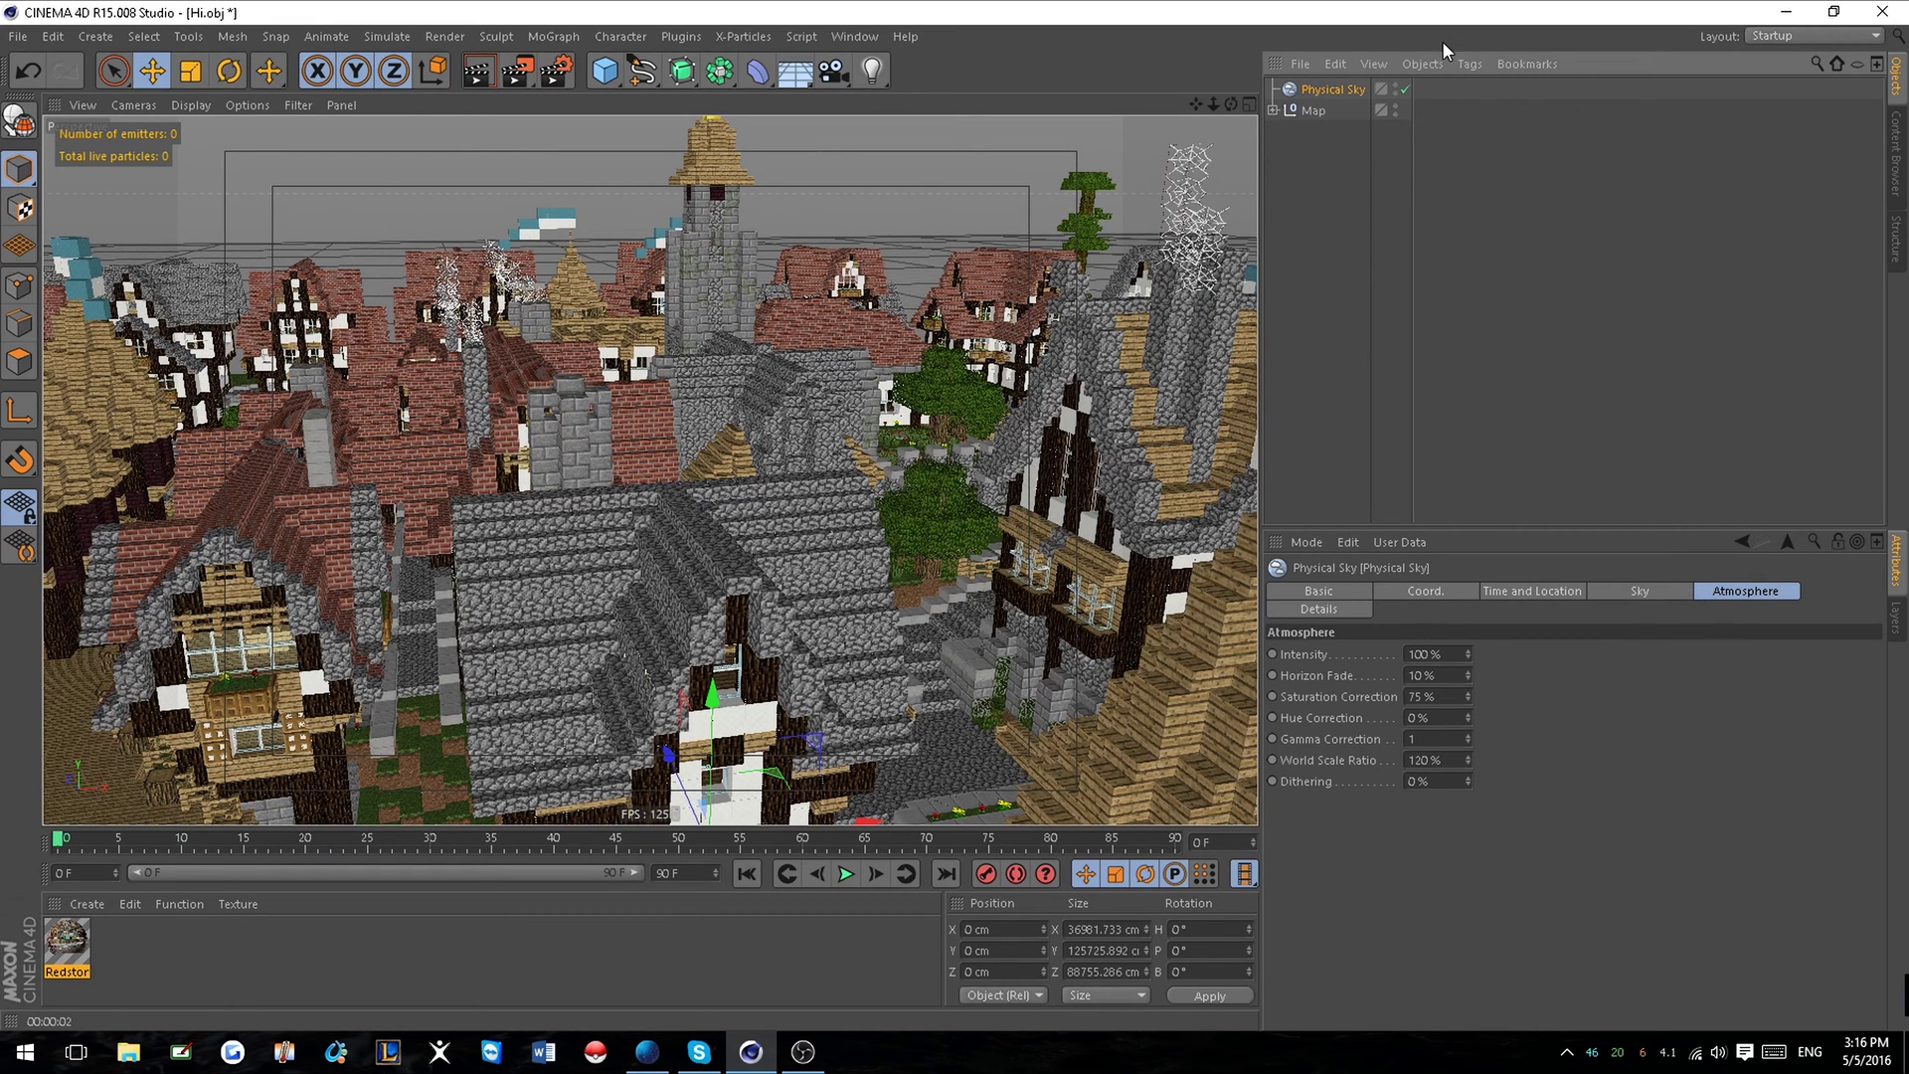
{"action": "left_click", "coordinate": [1405, 89]}
{"action": "scroll", "coordinate": [815, 433], "scroll_direction": "down", "scroll_amount": 5}
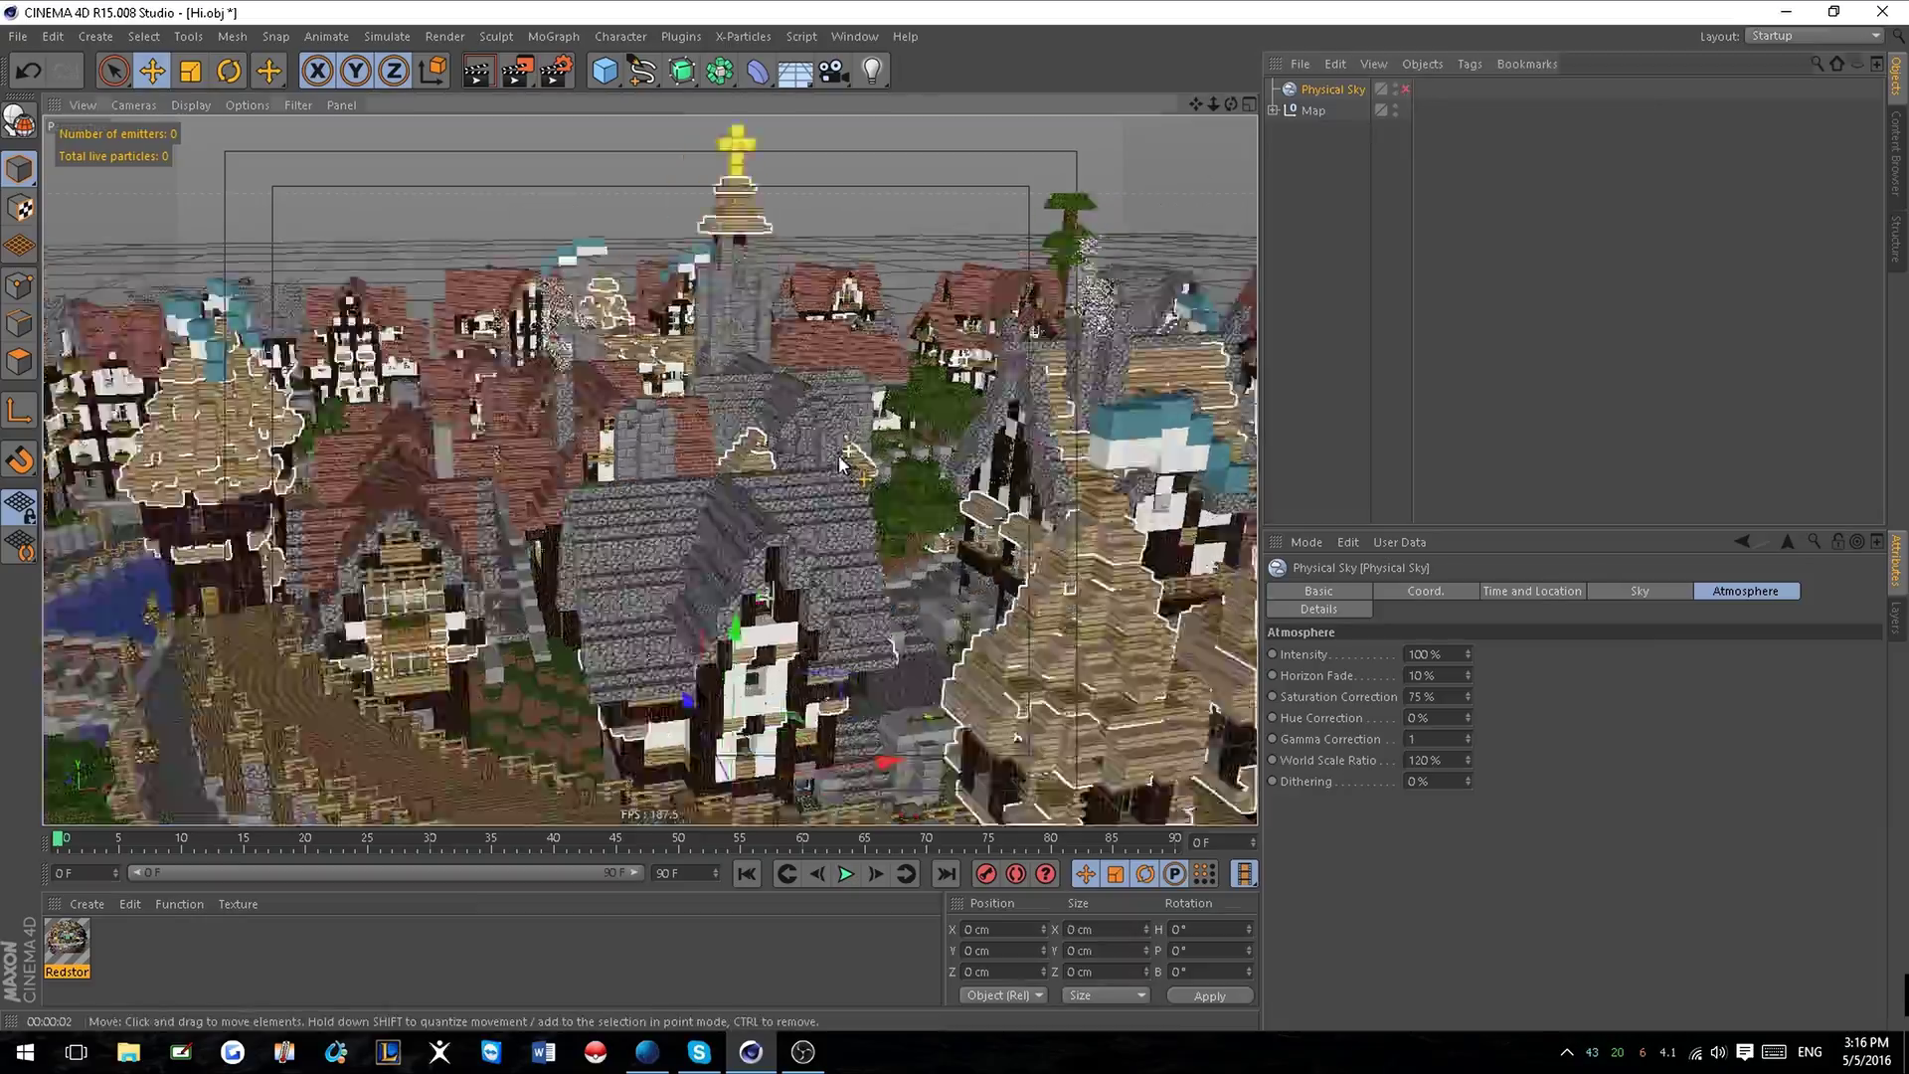
{"action": "left_click_drag", "start_coordinate": [815, 432], "coordinate": [820, 515], "text": "alt"}
{"action": "right_click_drag", "start_coordinate": [820, 515], "coordinate": [796, 495], "text": "alt"}
{"action": "left_click_drag", "start_coordinate": [795, 492], "coordinate": [765, 288], "text": "alt"}
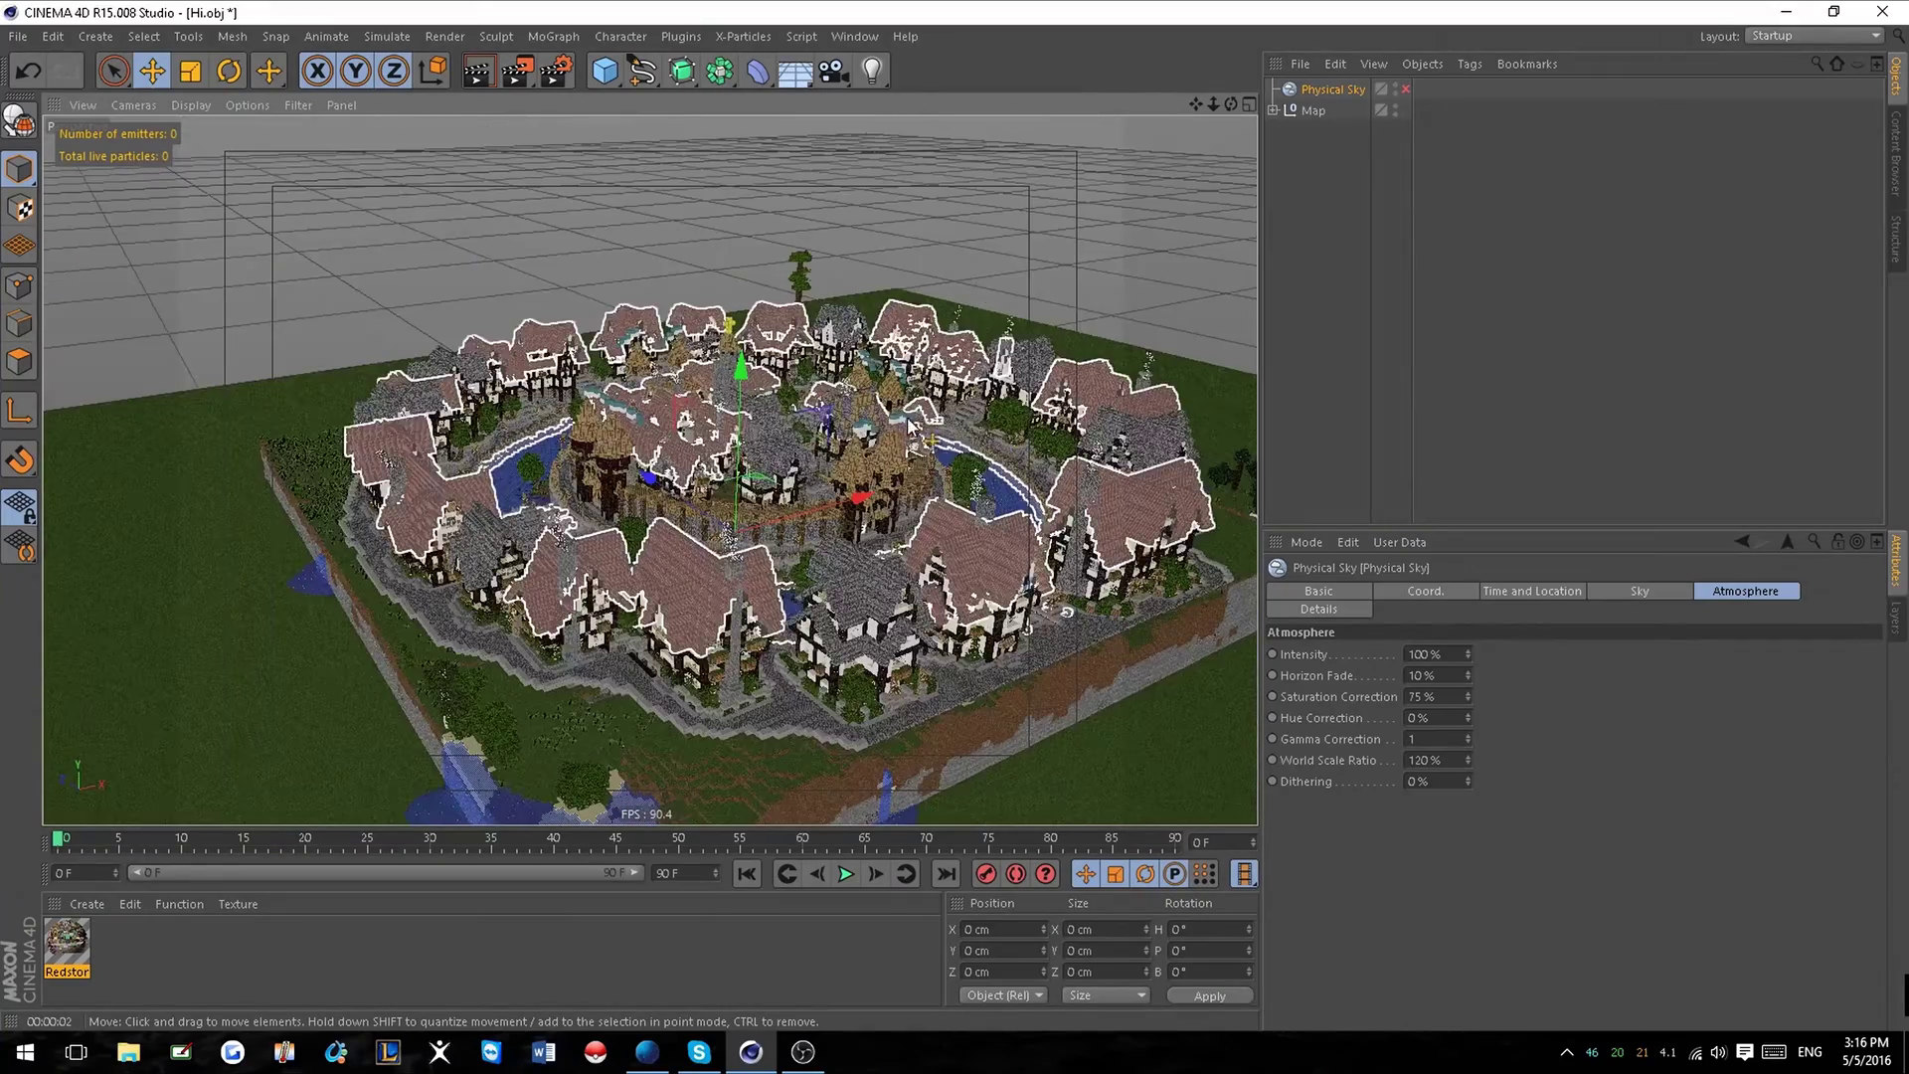
Load LightMap Plugin V1.1 from the Re-Map Plugins v1.5 presets into the scene and minimise the Content Browser.
{"action": "left_click", "coordinate": [861, 39]}
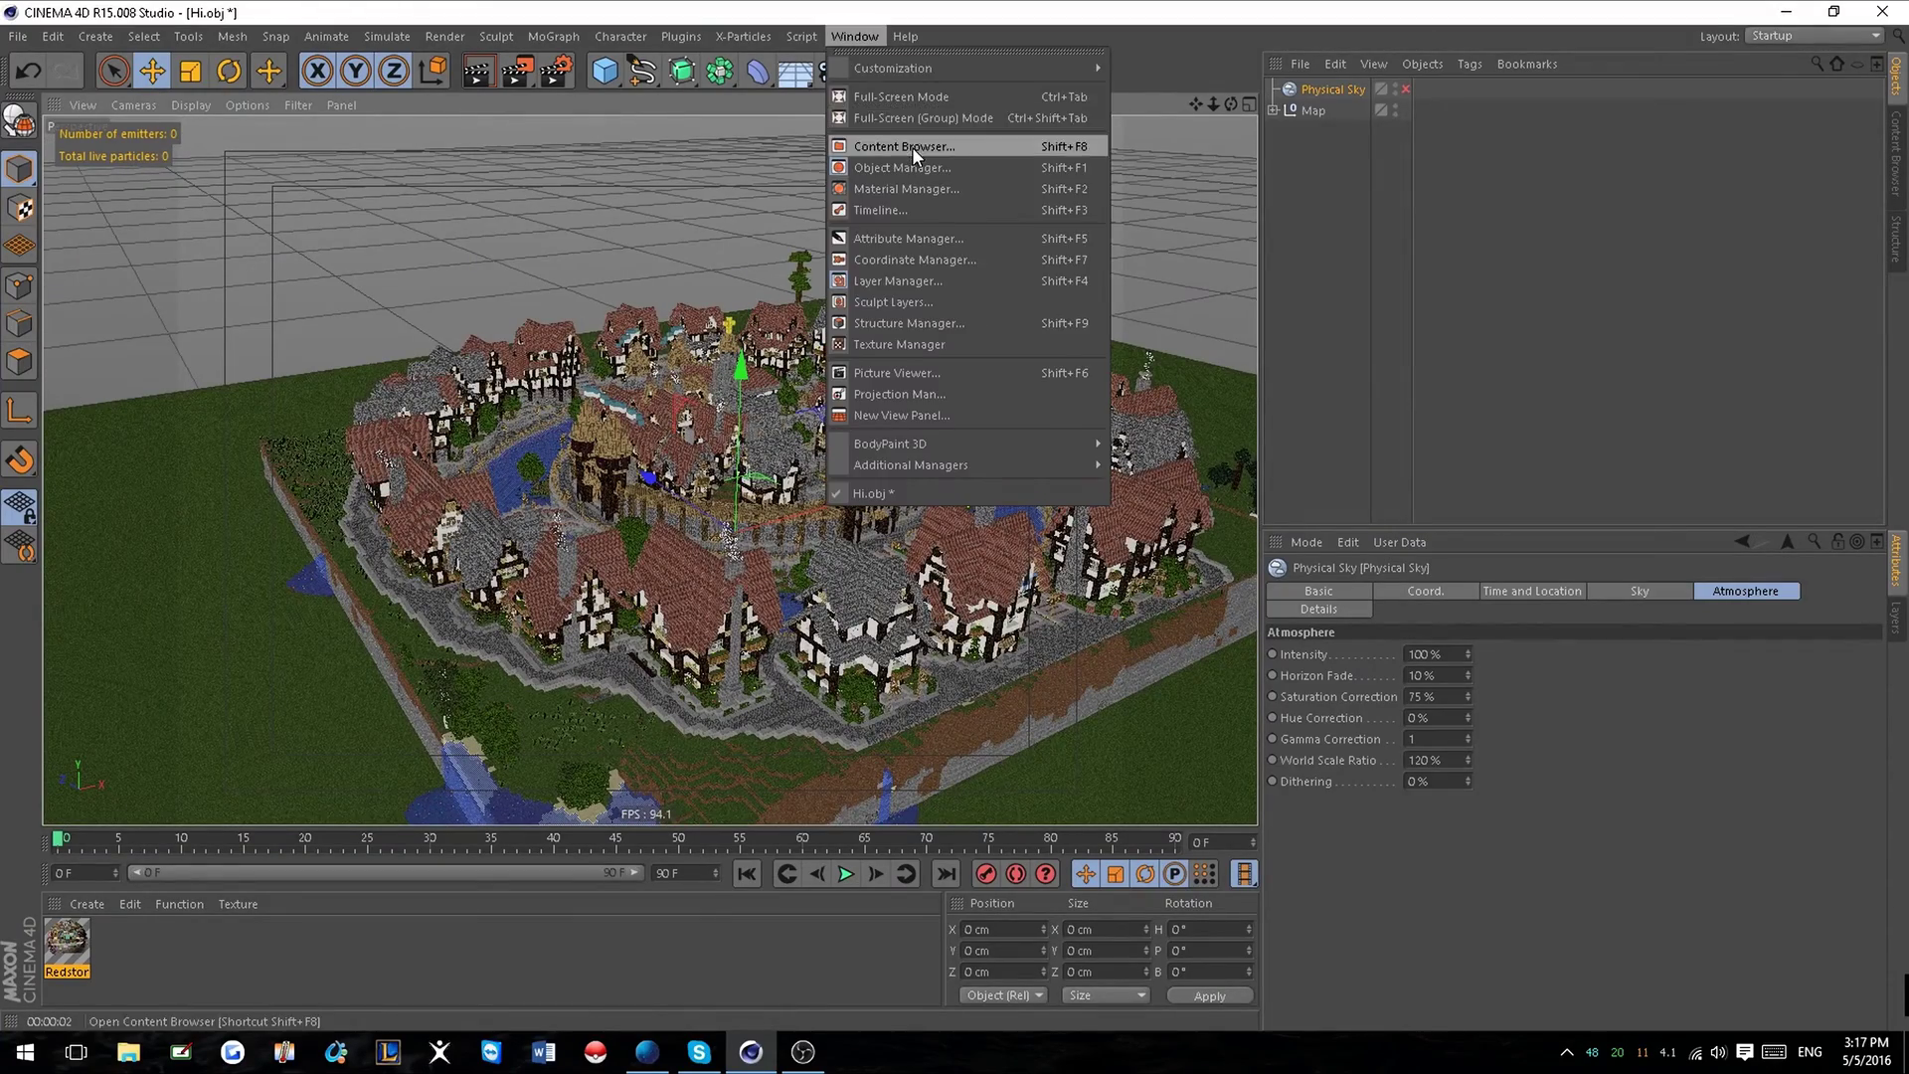
{"action": "left_click", "coordinate": [911, 146]}
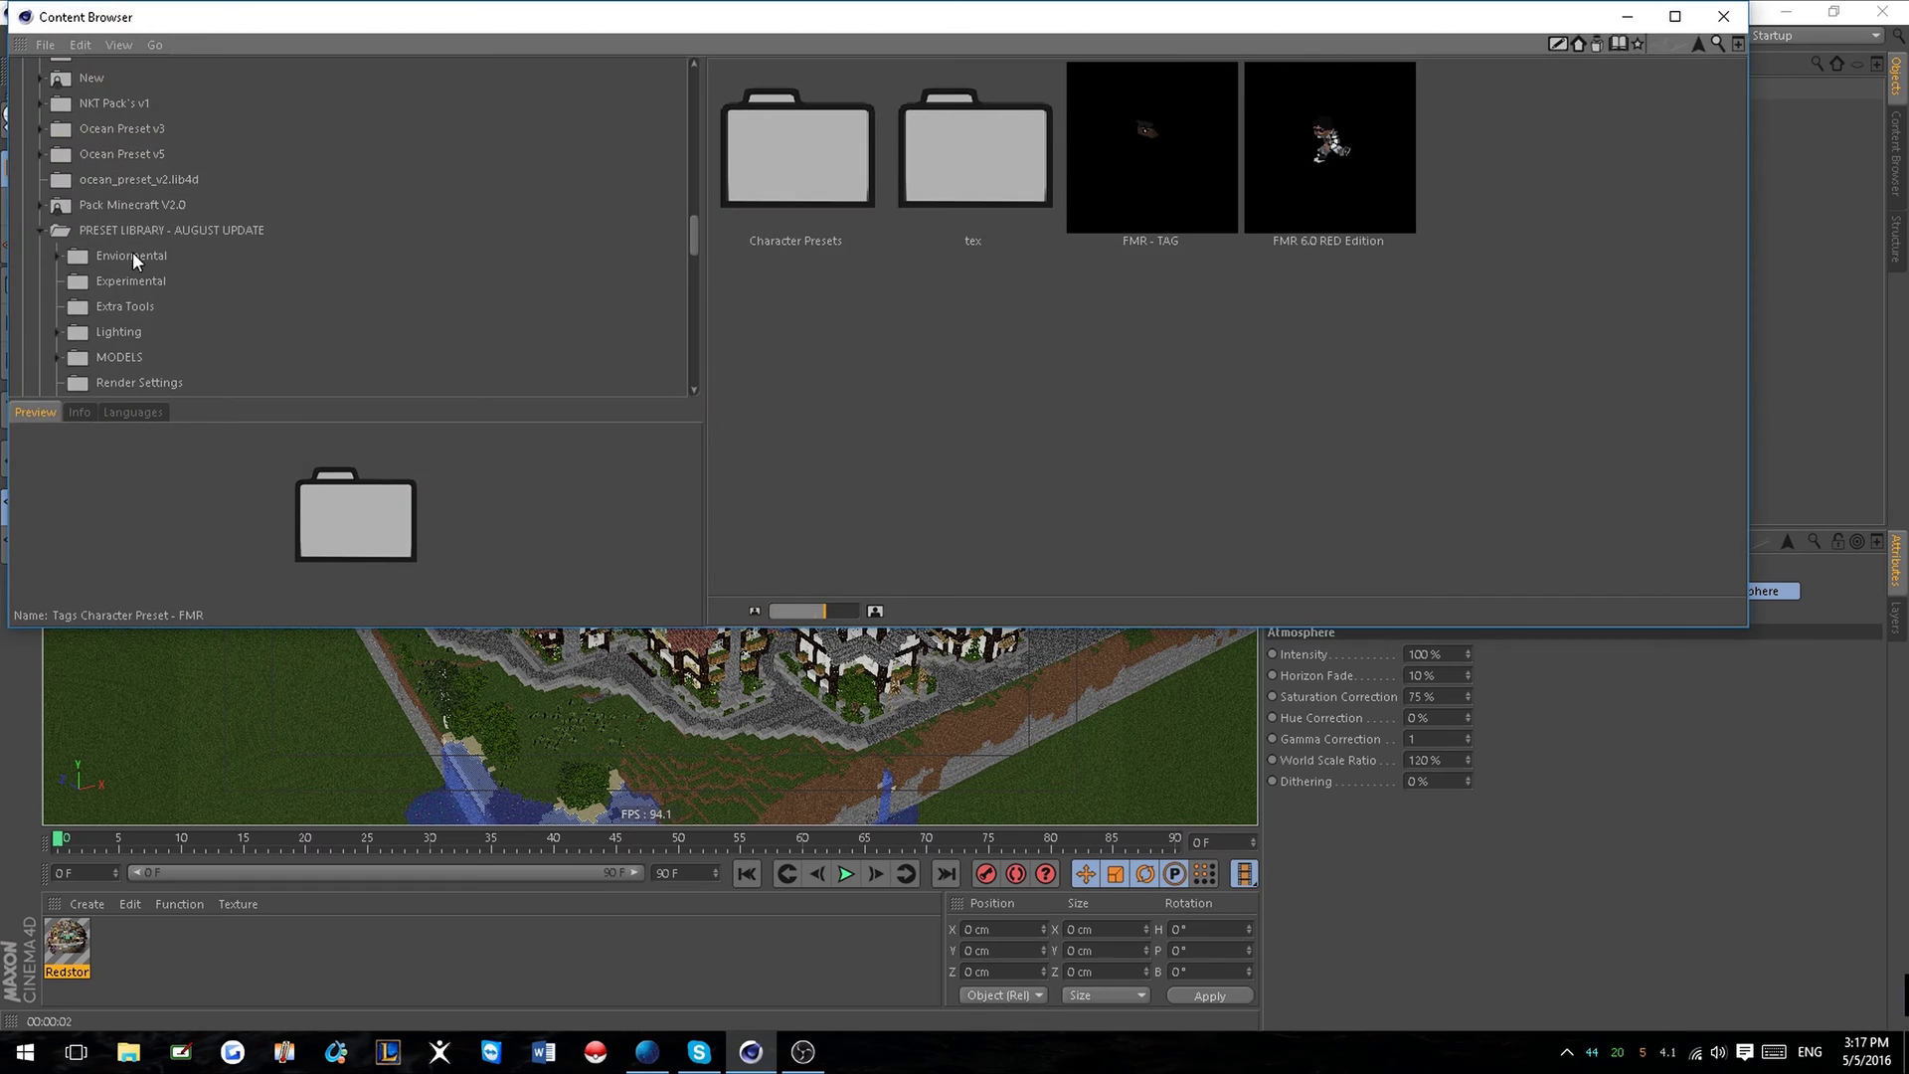
{"action": "left_click", "coordinate": [138, 232]}
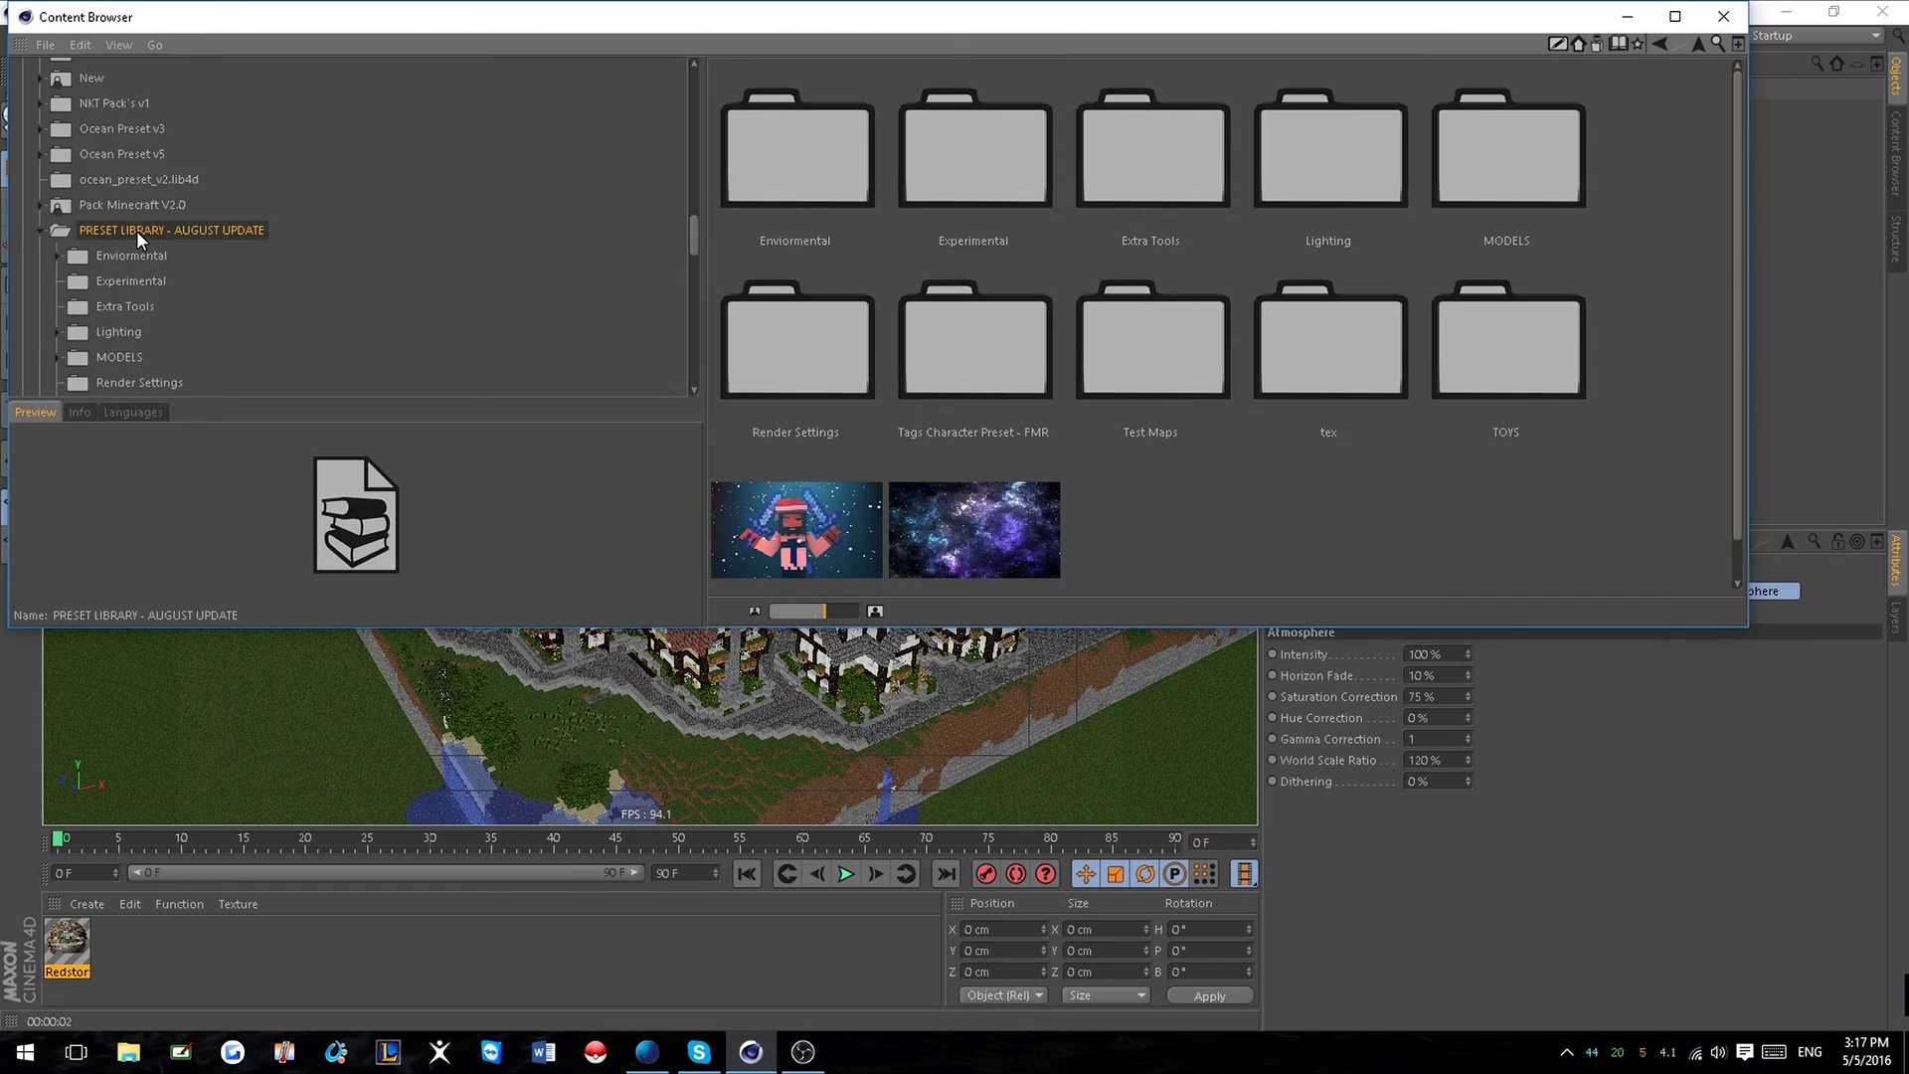
{"action": "left_click", "coordinate": [34, 232]}
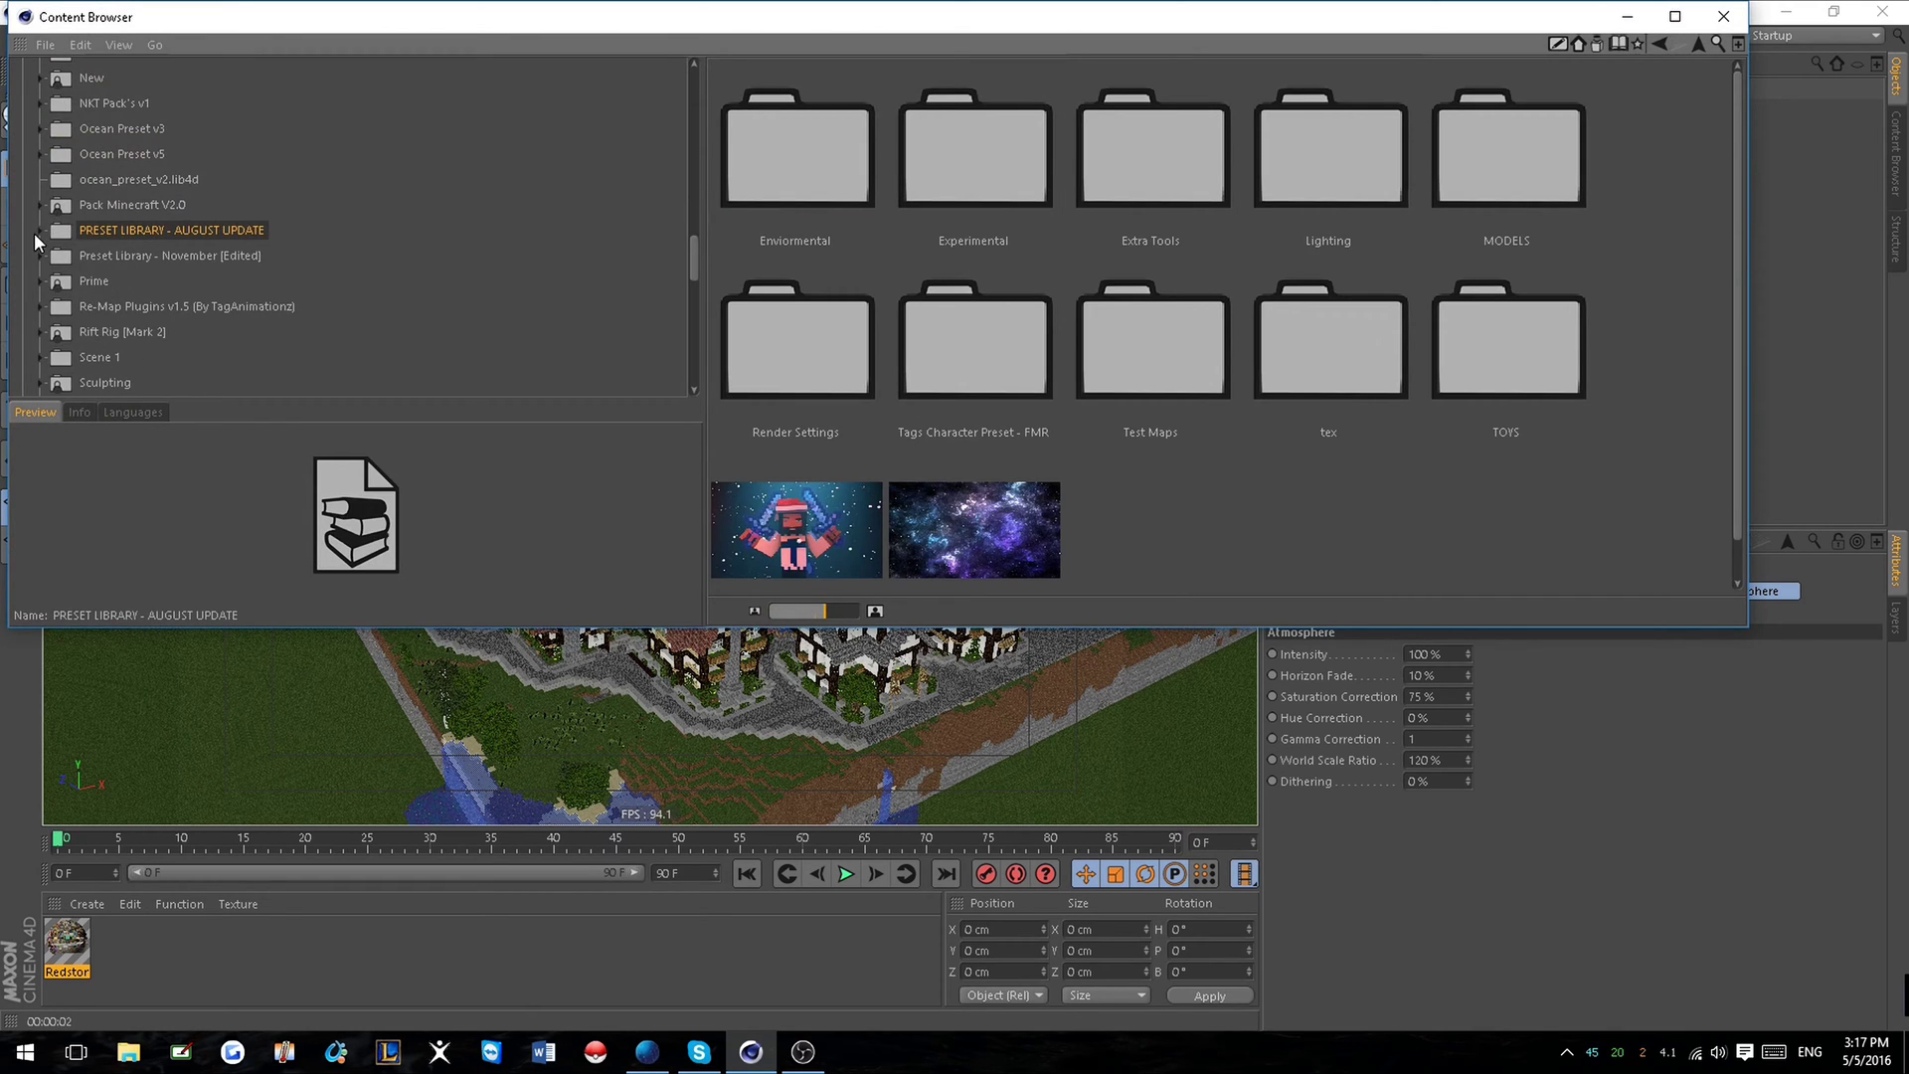
{"action": "left_click", "coordinate": [124, 304]}
{"action": "double_click", "coordinate": [789, 330]}
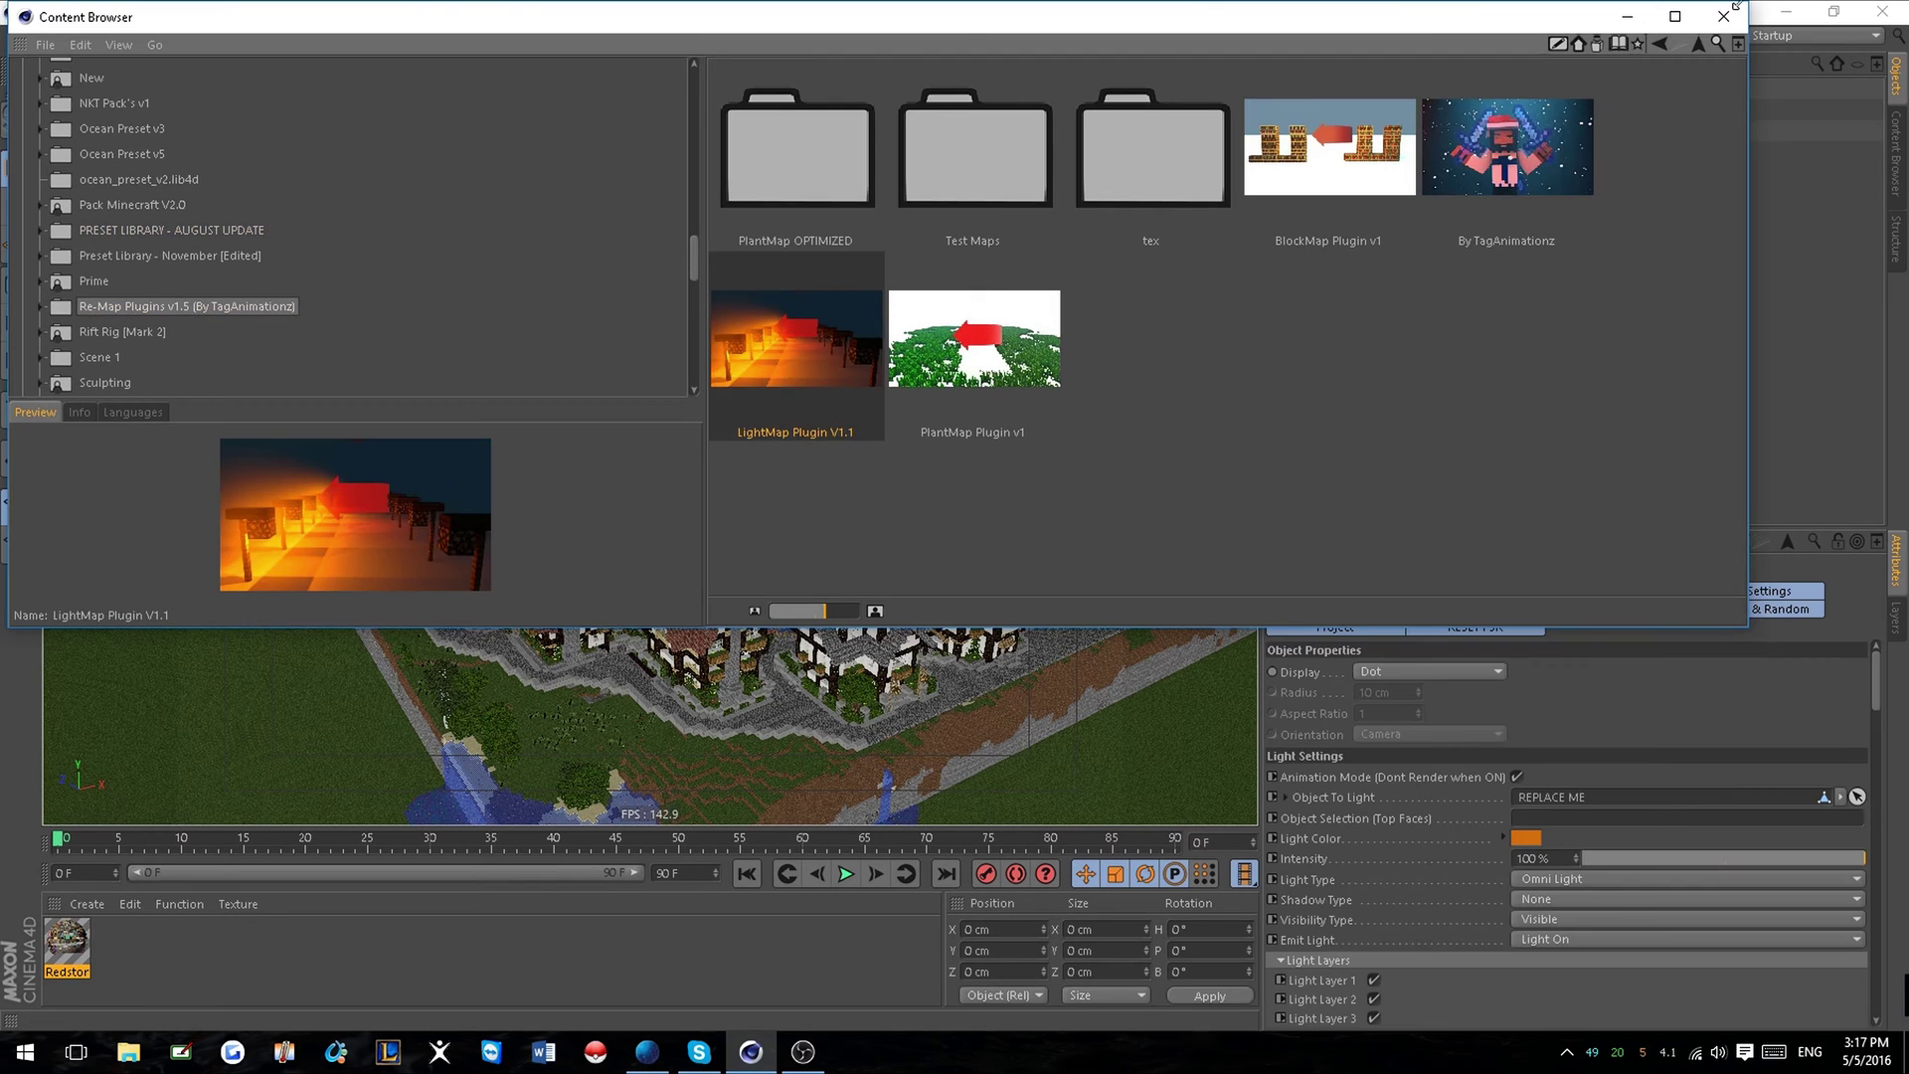
{"action": "left_click", "coordinate": [1627, 17]}
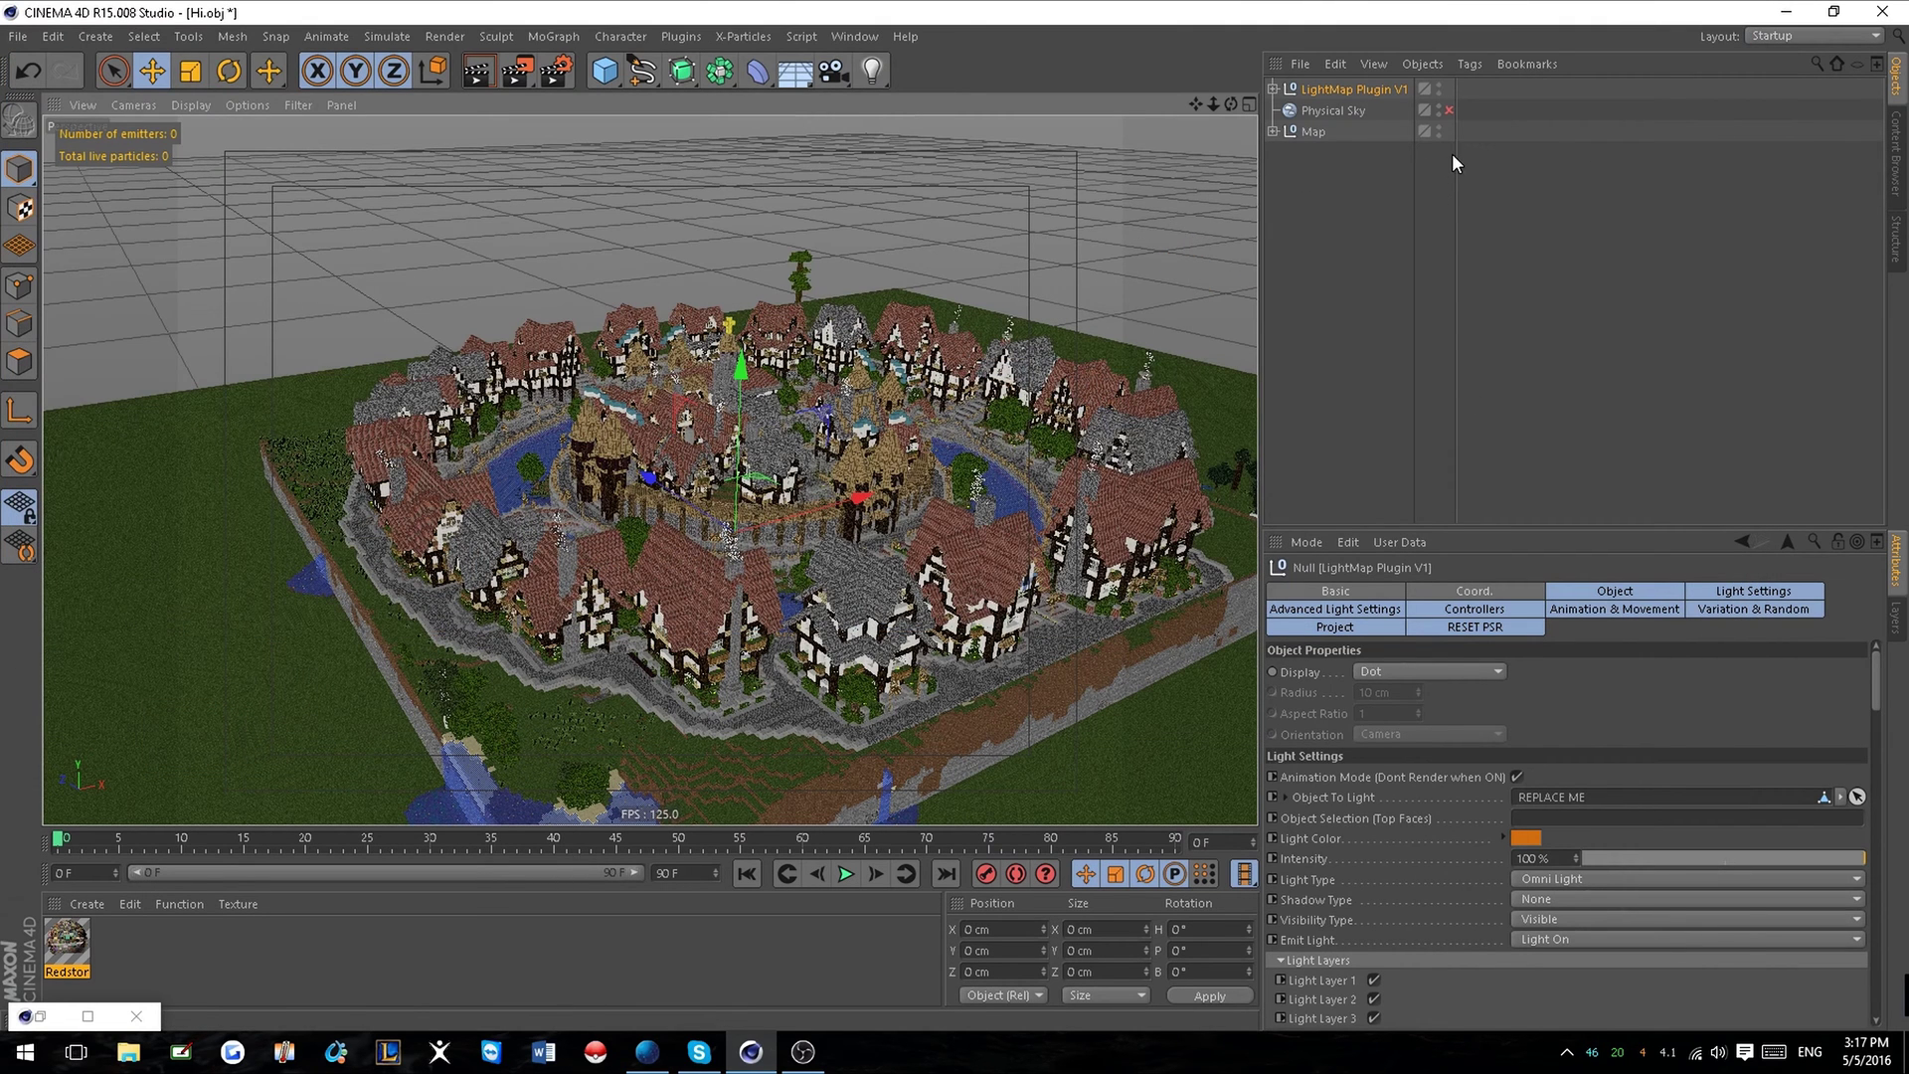
Open the Selection Tool Plugin's Select by polygon normal direction dialog and move it clear of the viewport.
{"action": "scroll", "coordinate": [814, 529], "scroll_direction": "up", "scroll_amount": 10}
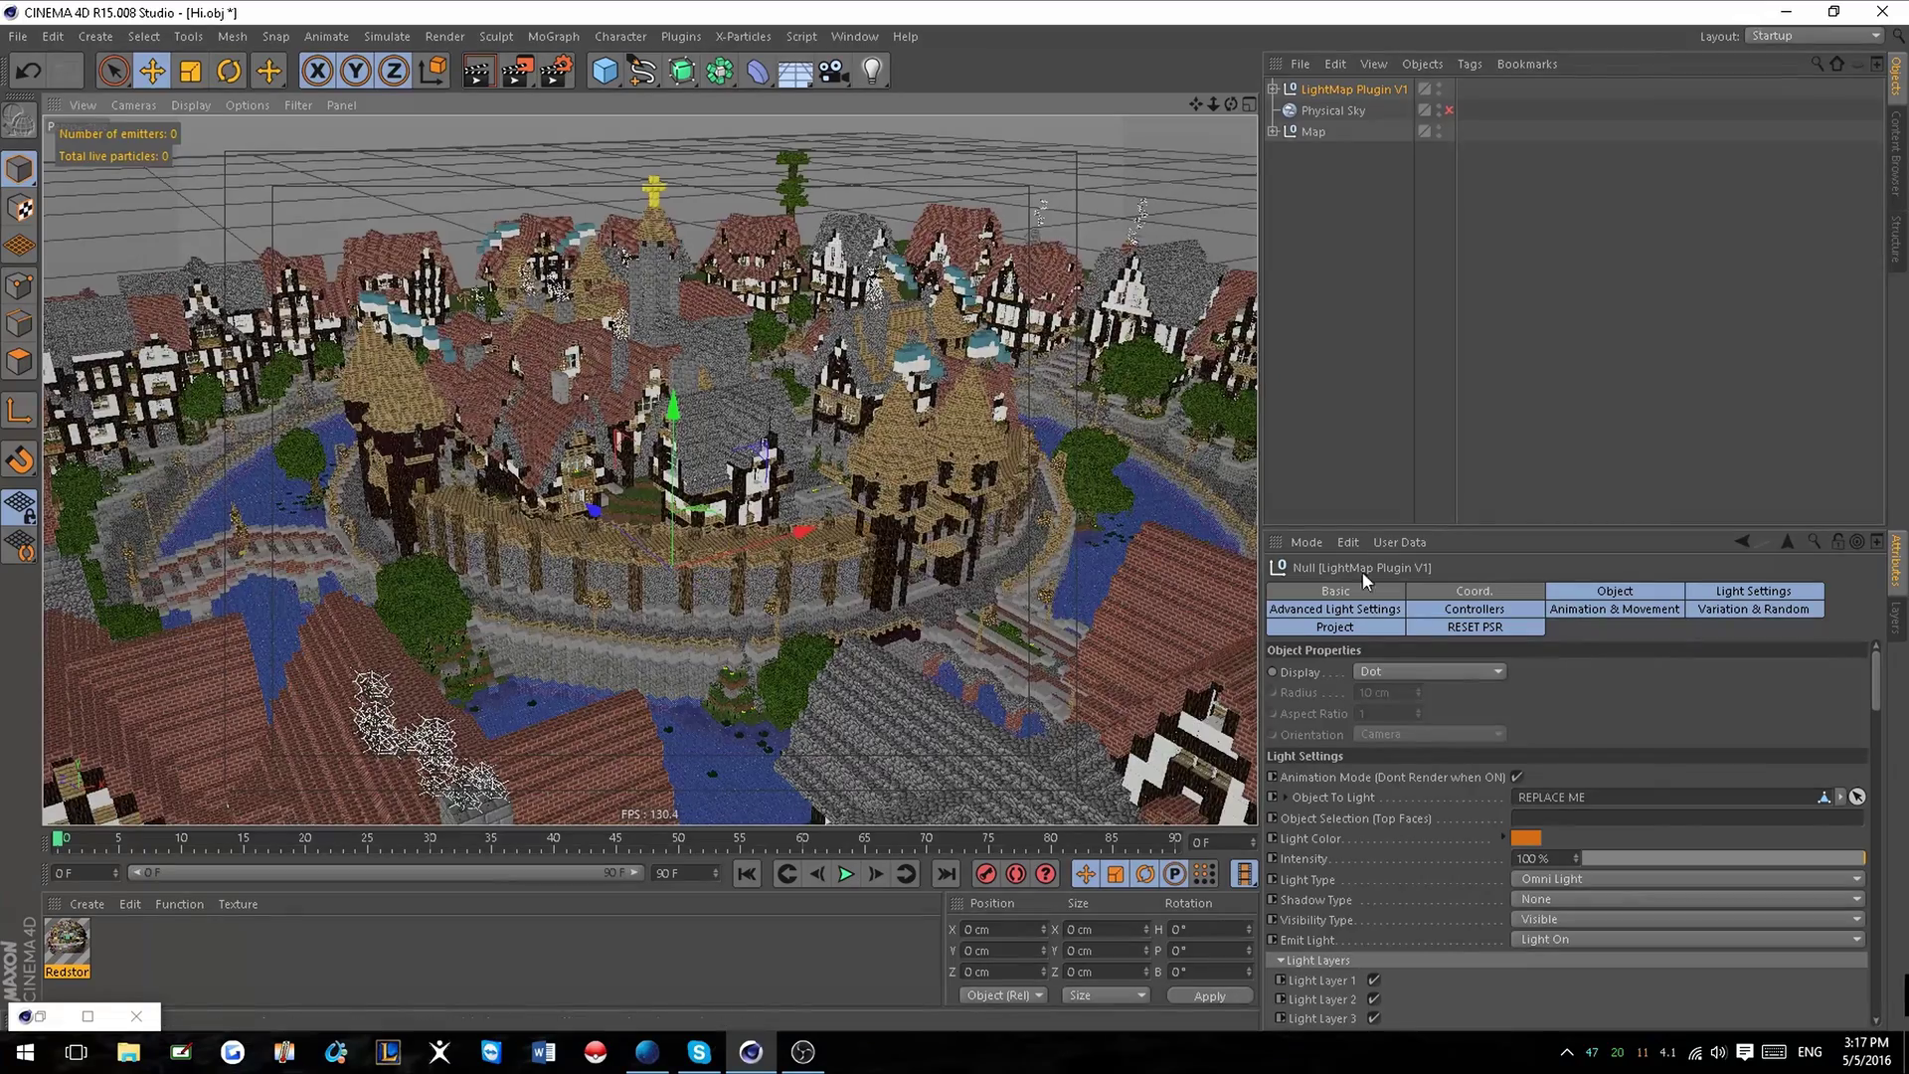
{"action": "scroll", "coordinate": [653, 599], "scroll_direction": "down", "scroll_amount": 3}
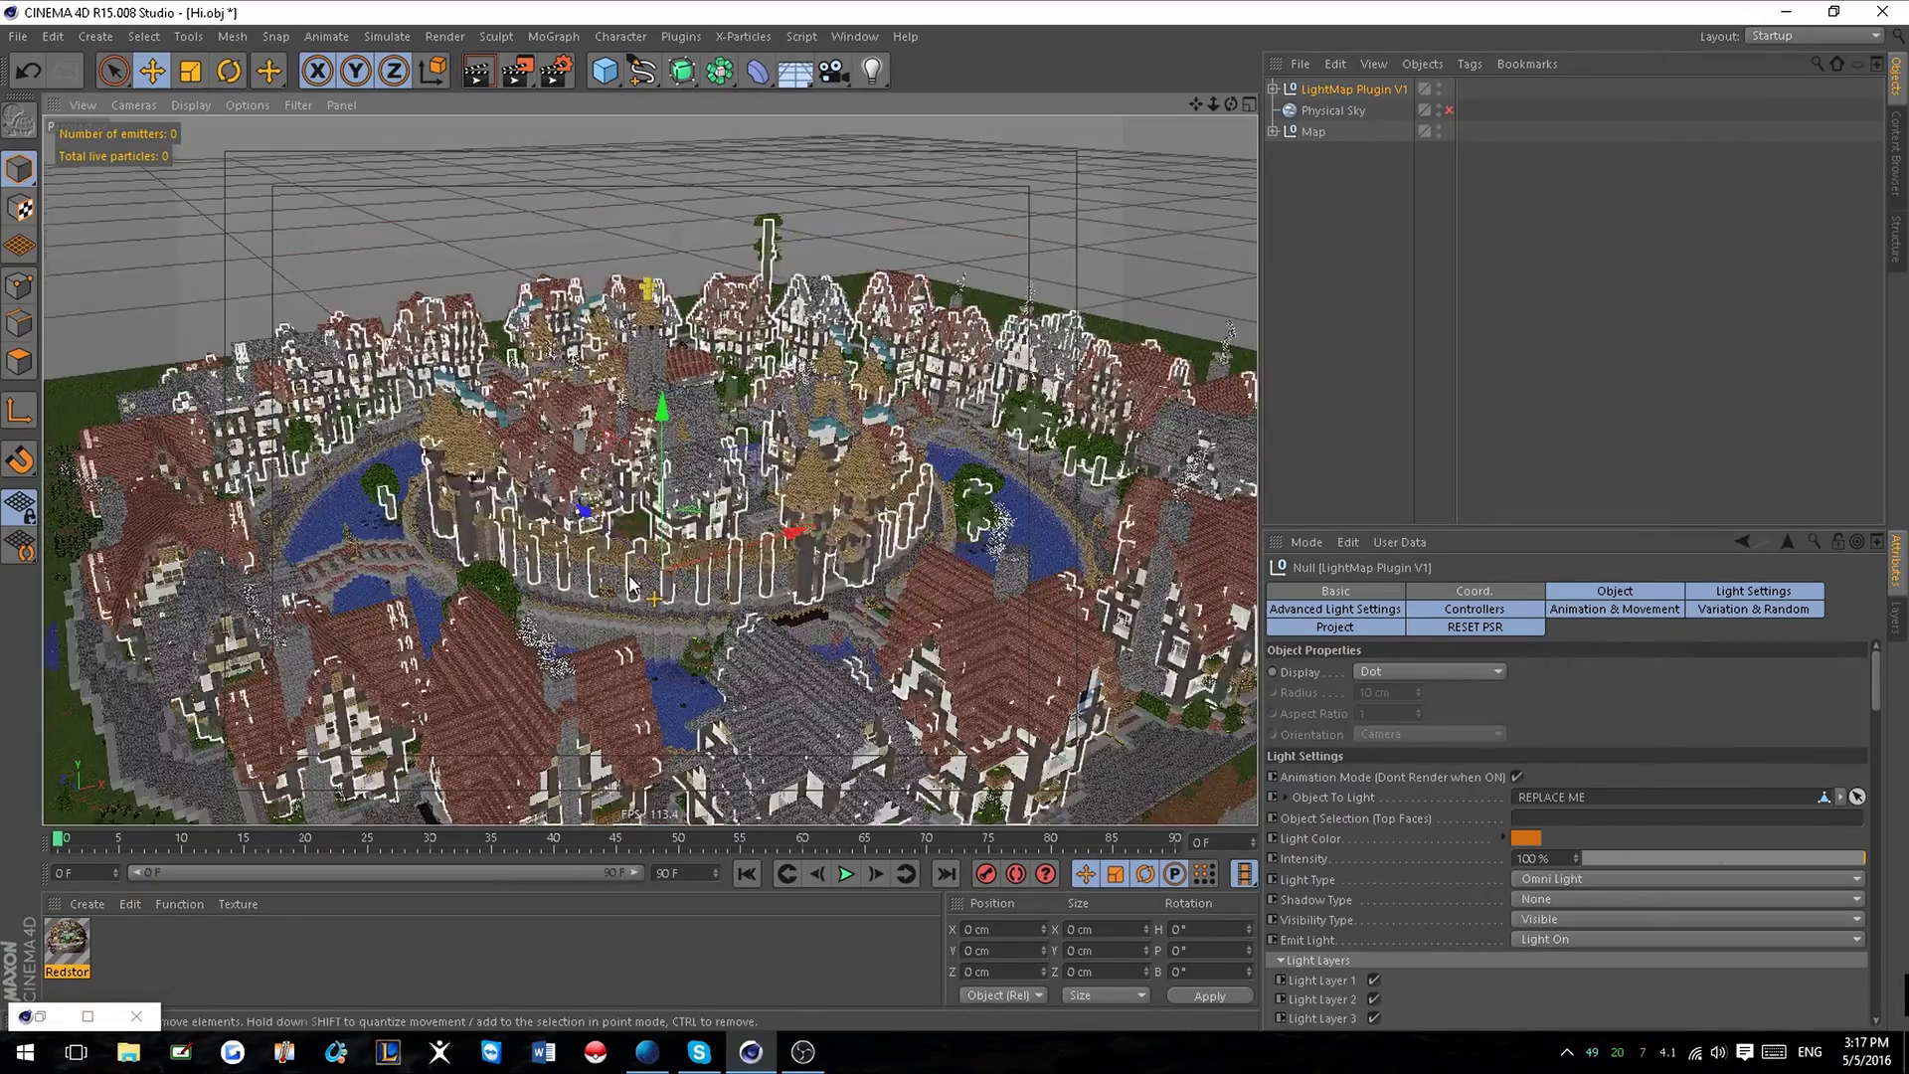
{"action": "scroll", "coordinate": [628, 584], "scroll_direction": "down", "scroll_amount": 5}
{"action": "left_click_drag", "start_coordinate": [677, 550], "coordinate": [479, 548], "text": "alt"}
{"action": "scroll", "coordinate": [479, 550], "scroll_direction": "up", "scroll_amount": 10}
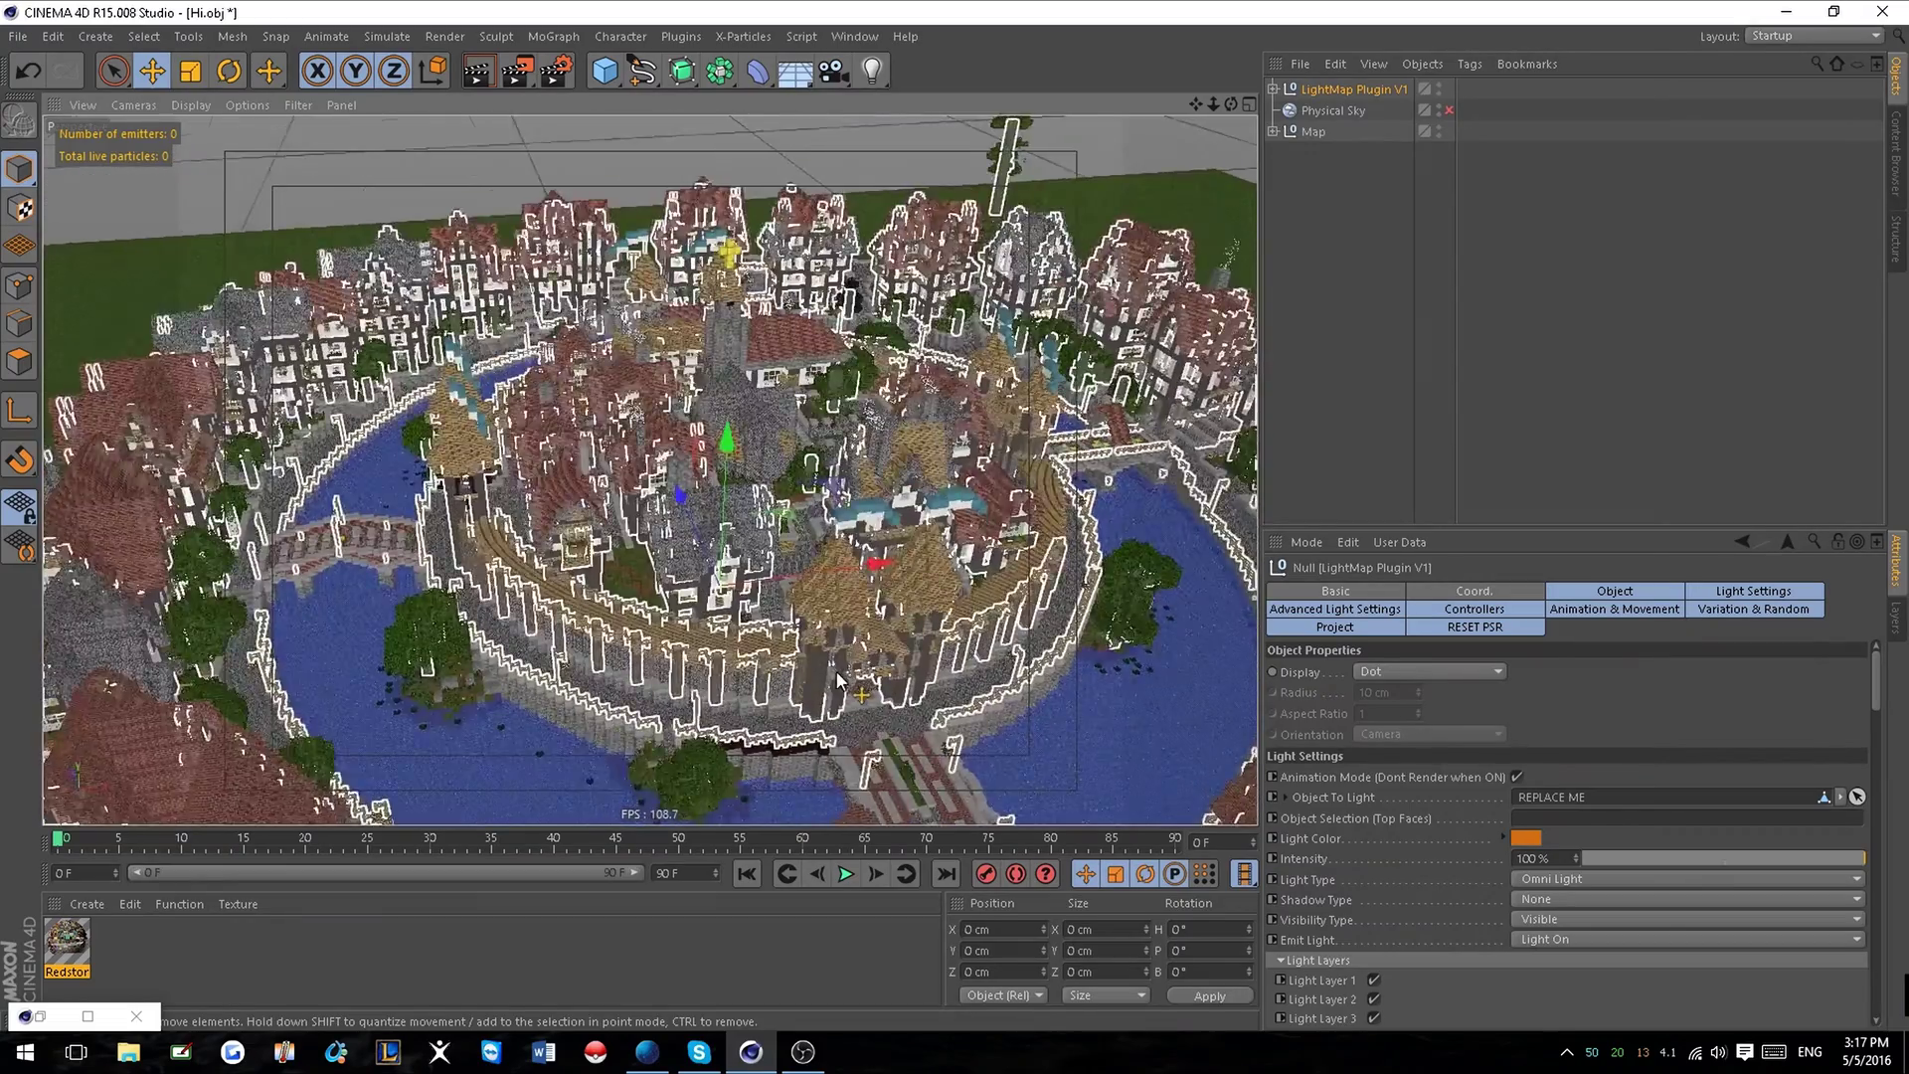
{"action": "left_click_drag", "start_coordinate": [837, 680], "coordinate": [867, 697], "text": "alt"}
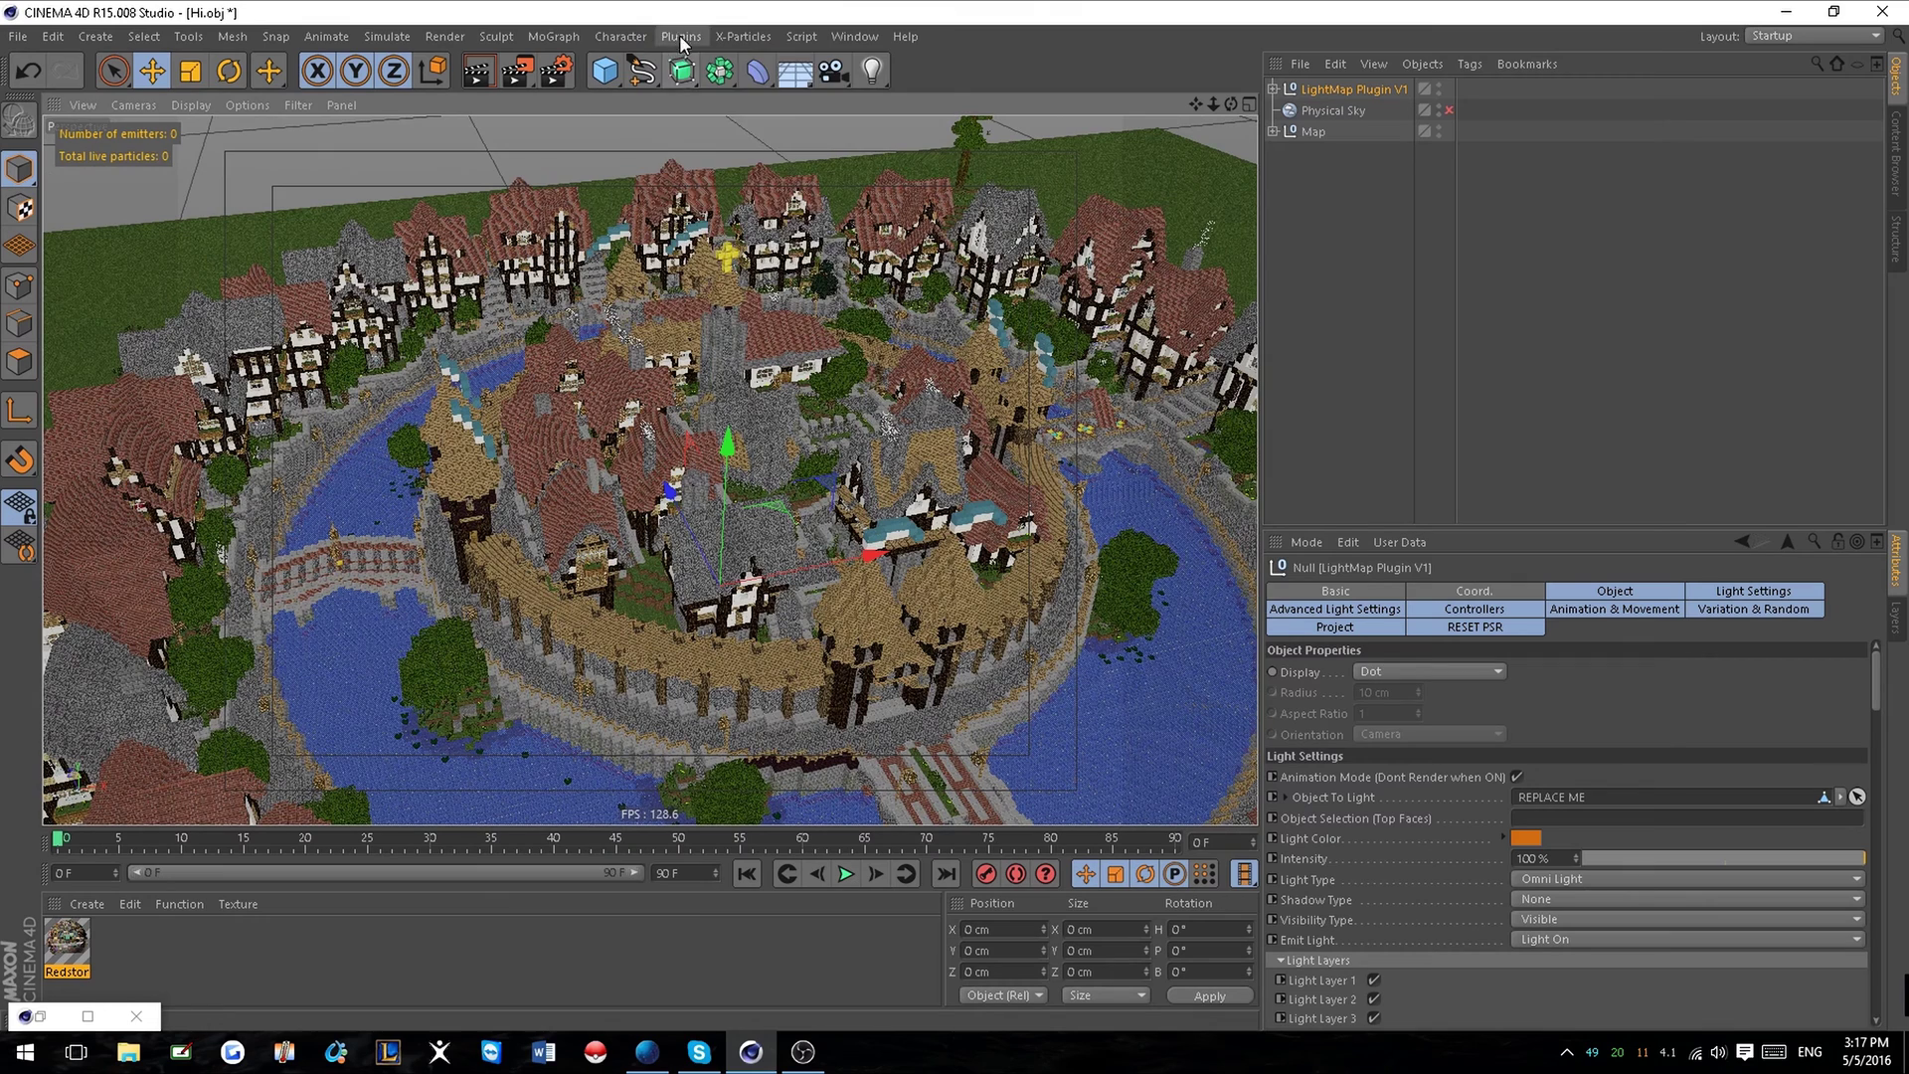
{"action": "left_click", "coordinate": [681, 36]}
{"action": "mouse_move", "coordinate": [759, 139]}
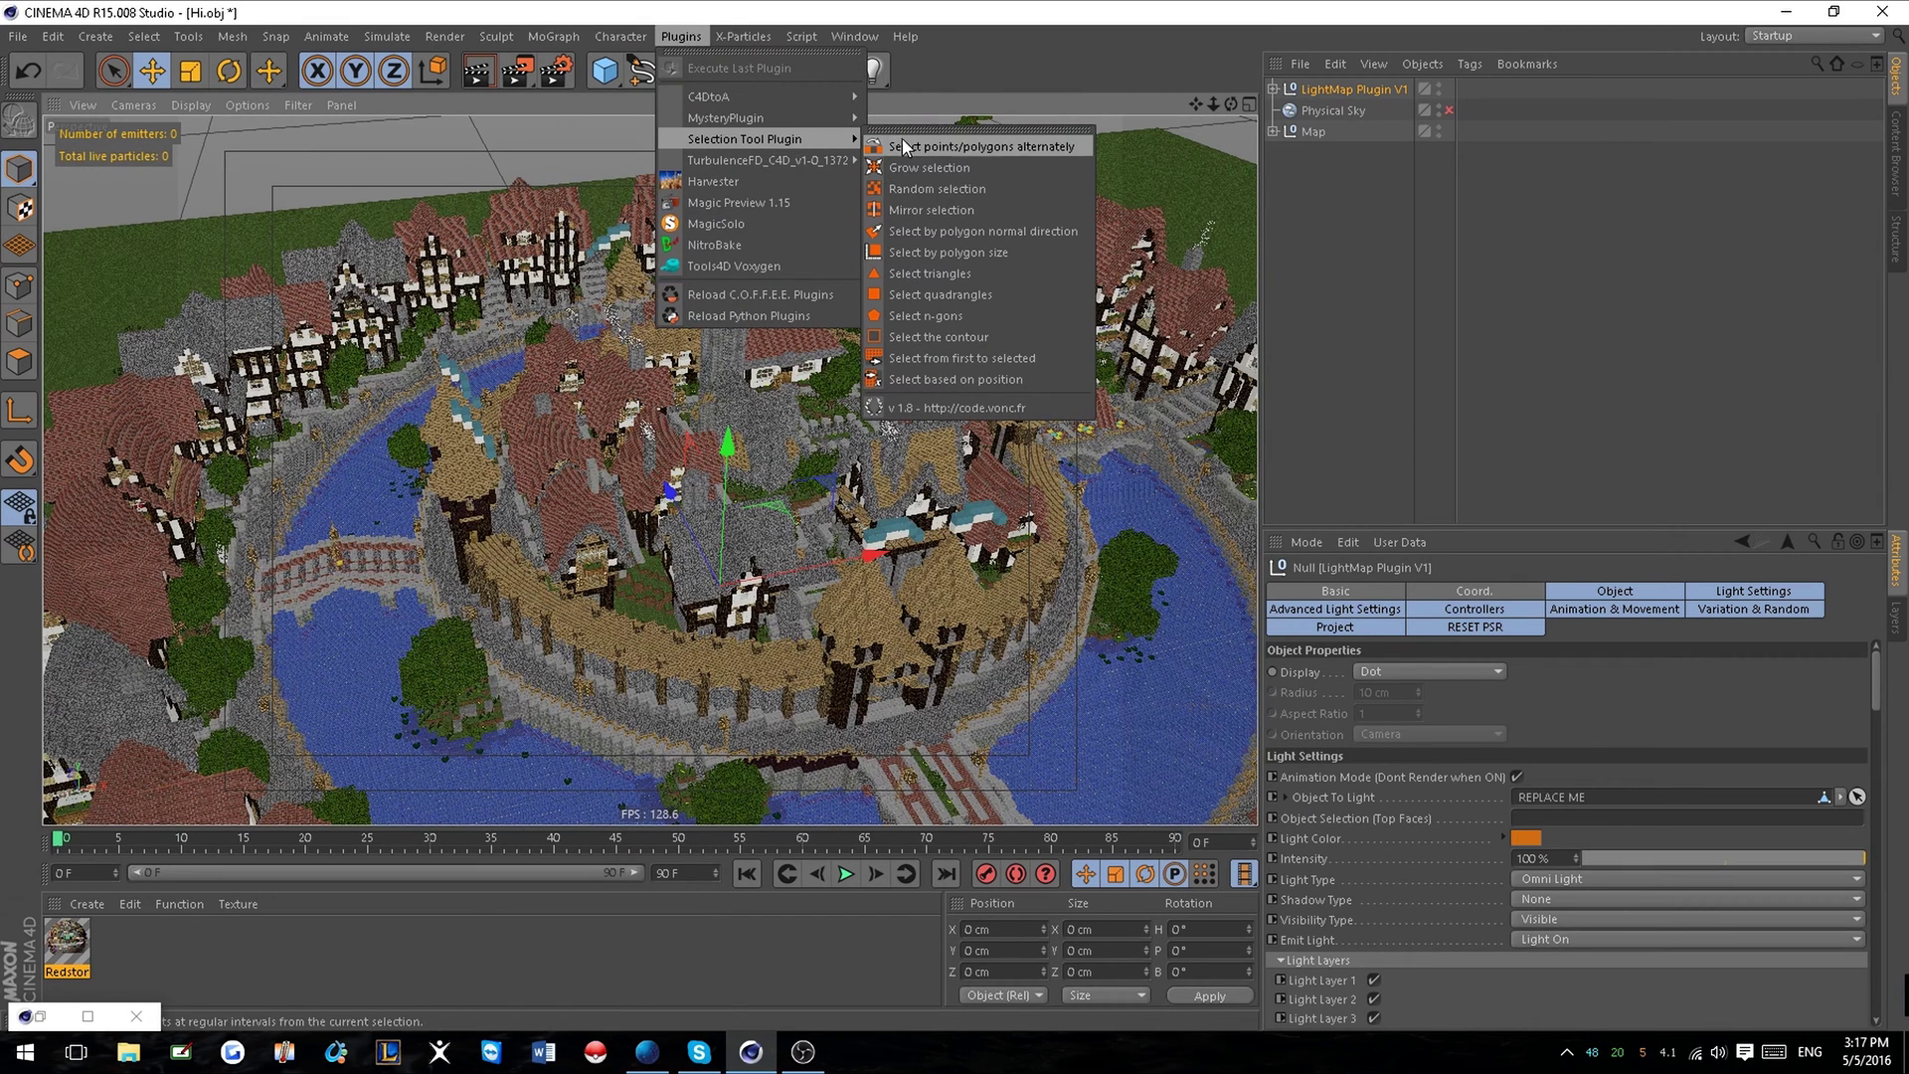
{"action": "left_click", "coordinate": [944, 231]}
{"action": "left_click_drag", "start_coordinate": [903, 171], "coordinate": [1753, 359]}
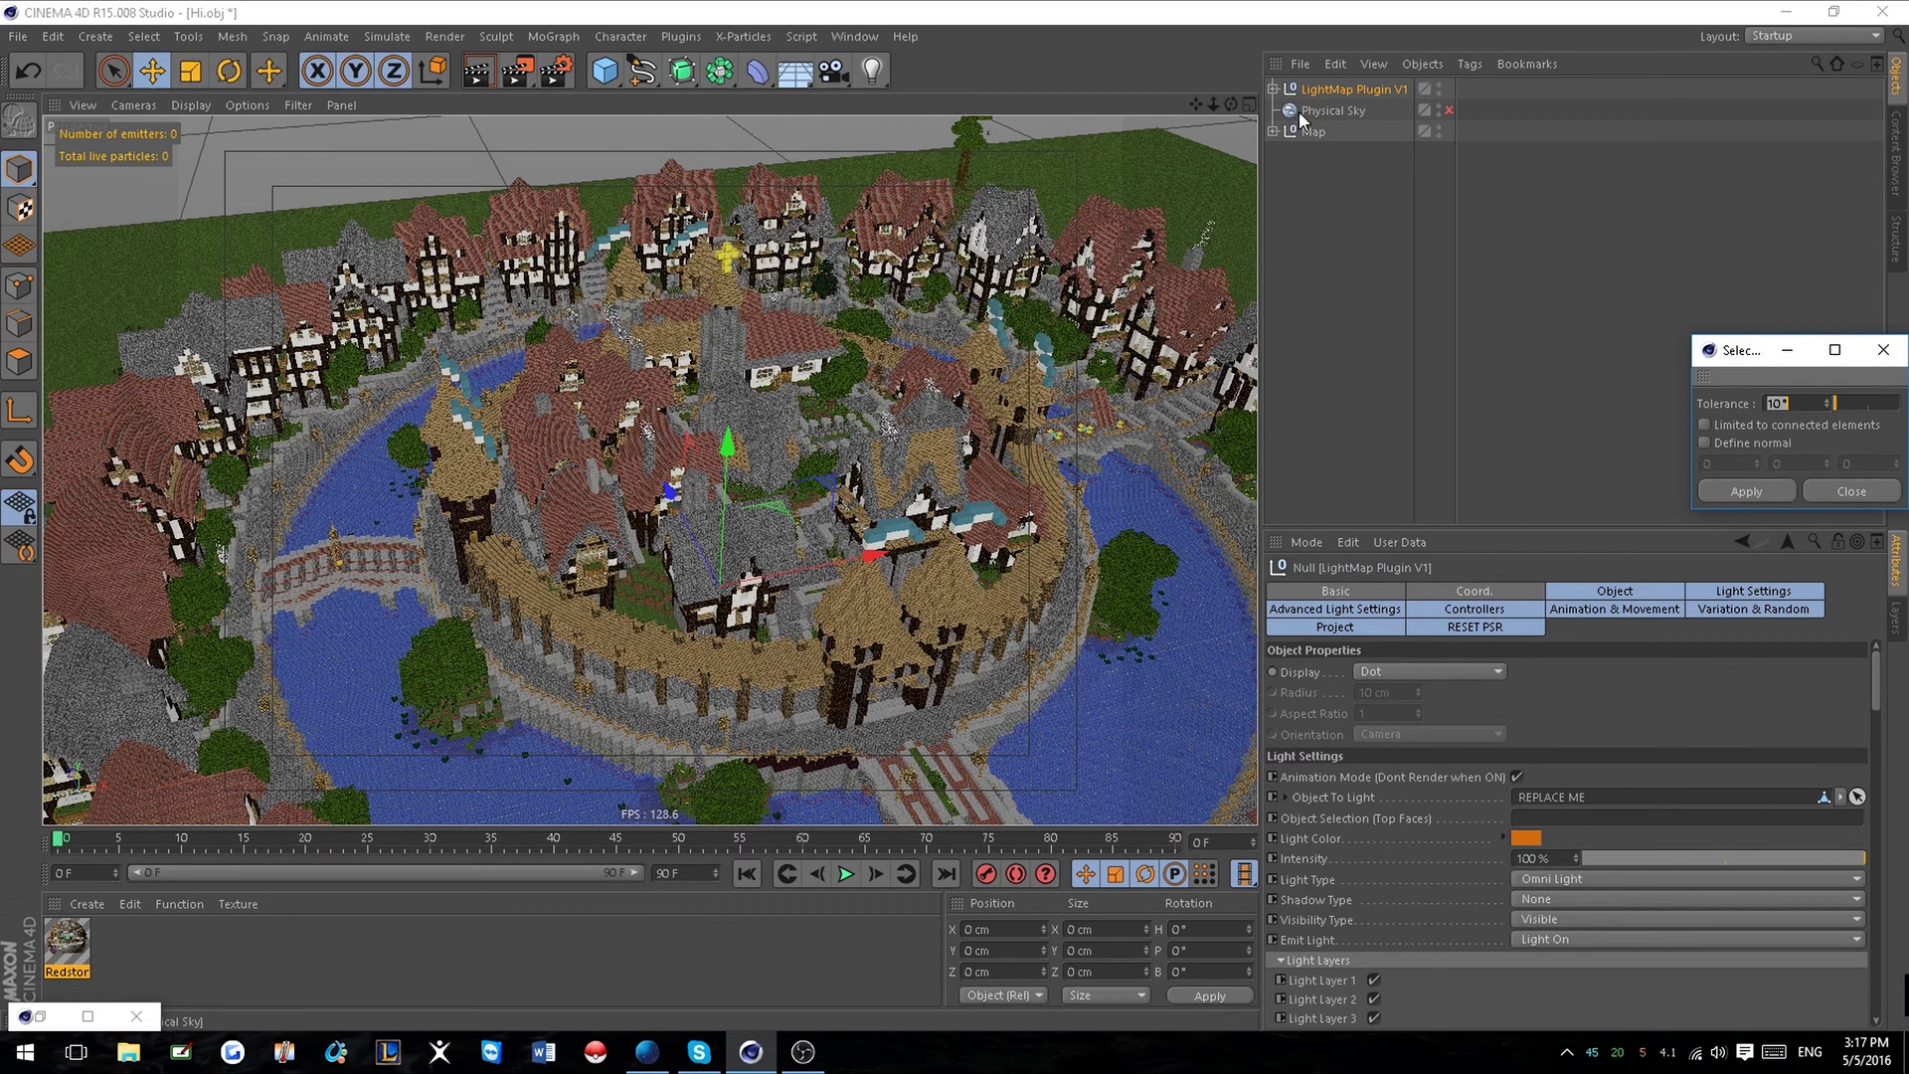
Select the Glowstone object by picking a lamp along the town's inner wall.
{"action": "scroll", "coordinate": [1086, 494], "scroll_direction": "up", "scroll_amount": 2}
{"action": "left_click_drag", "start_coordinate": [1074, 517], "coordinate": [617, 714], "text": "alt"}
{"action": "scroll", "coordinate": [616, 712], "scroll_direction": "up", "scroll_amount": 5}
{"action": "left_click", "coordinate": [563, 599]}
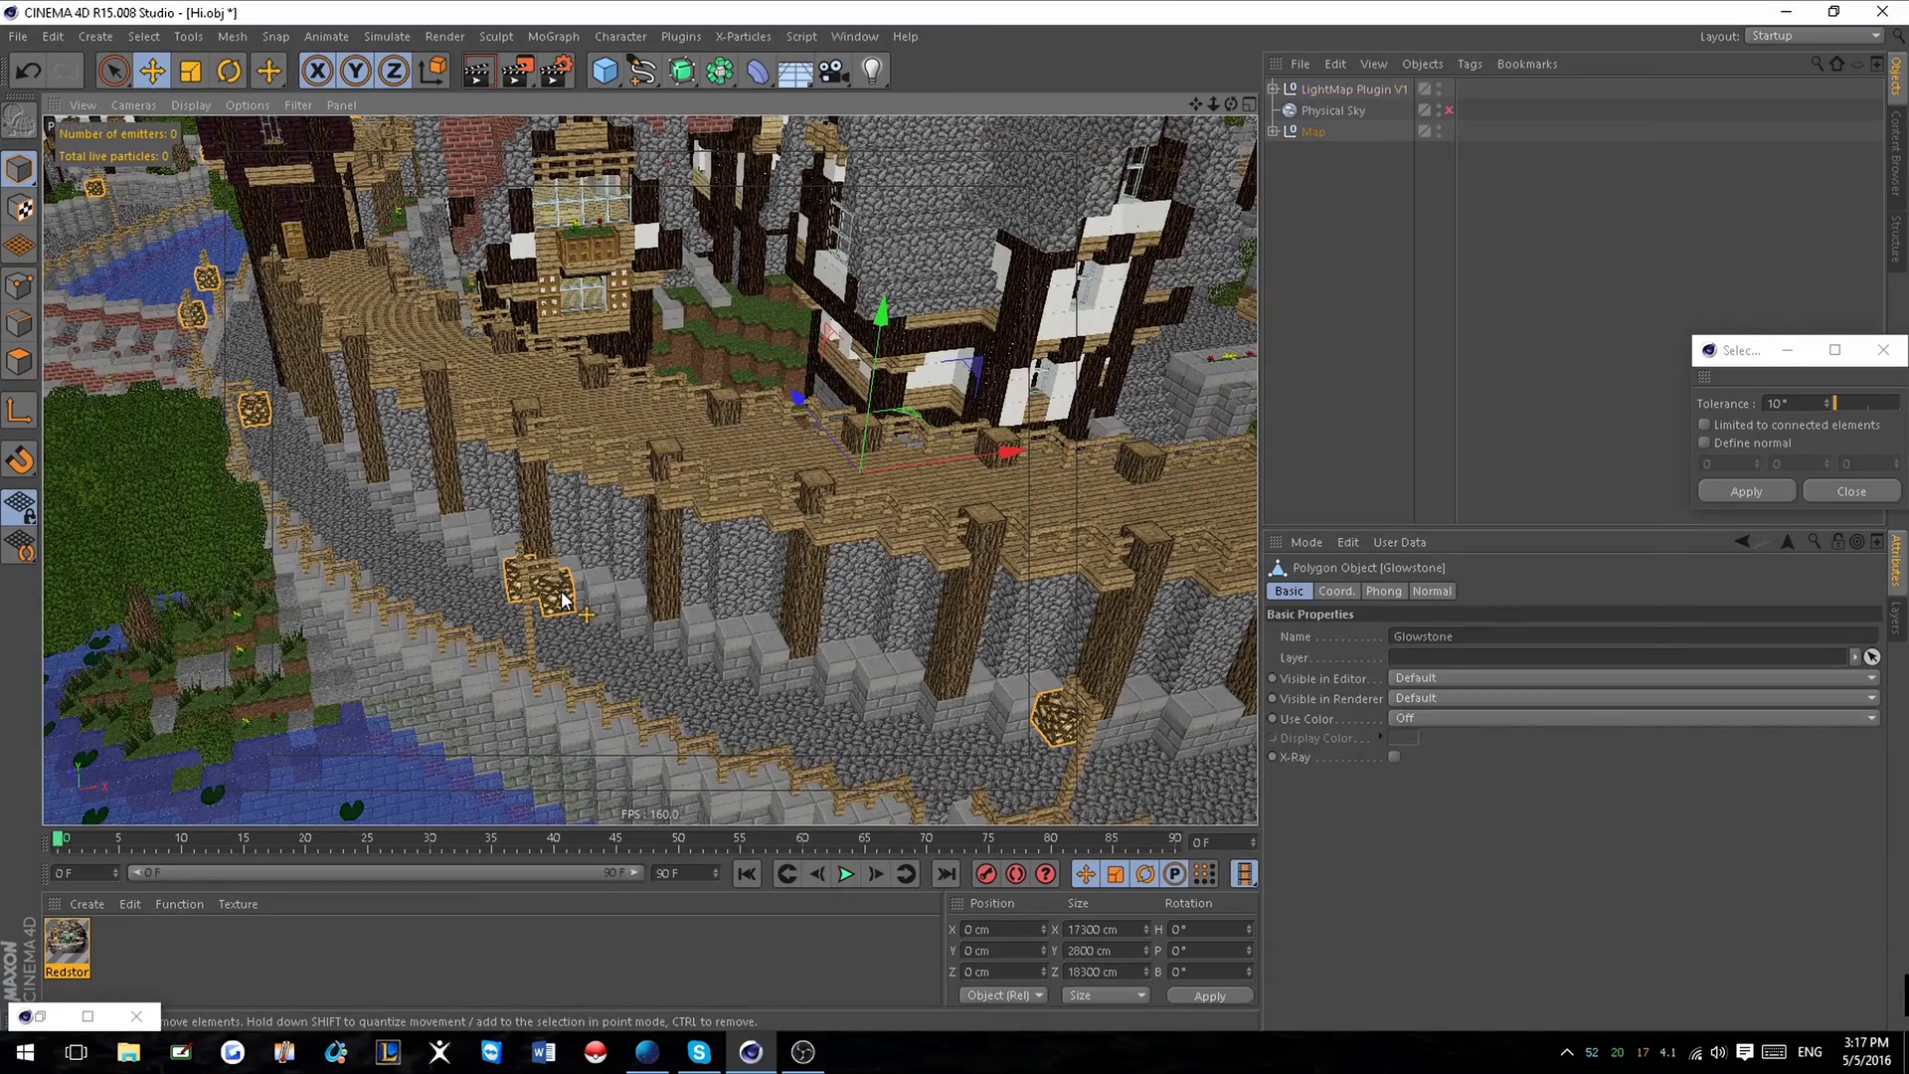
Switch to polygon mode and select the top face of one glowstone block on the lamp beside the wall.
{"action": "left_click", "coordinate": [19, 362]}
{"action": "scroll", "coordinate": [557, 599], "scroll_direction": "up", "scroll_amount": 6}
{"action": "left_click", "coordinate": [566, 556]}
{"action": "scroll", "coordinate": [565, 557], "scroll_direction": "down", "scroll_amount": 2}
{"action": "scroll", "coordinate": [567, 557], "scroll_direction": "down", "scroll_amount": 5}
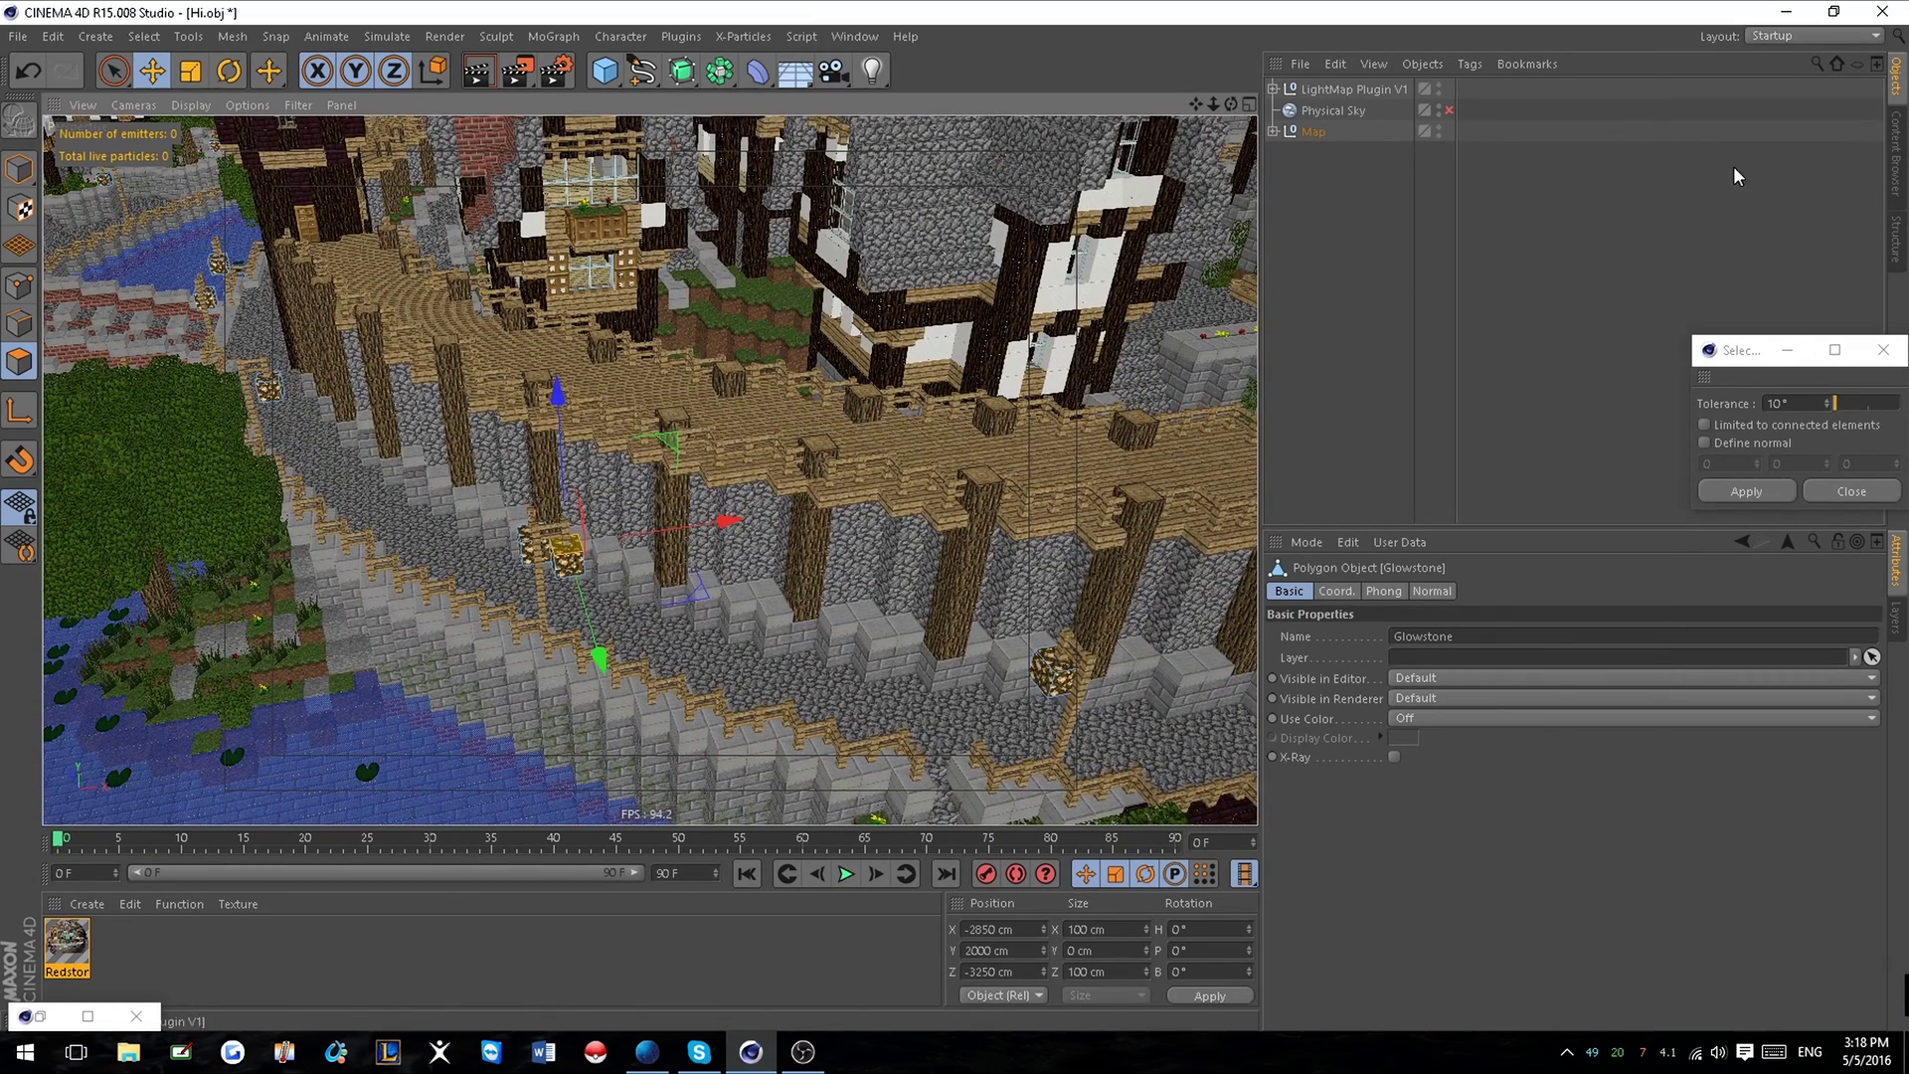
Extend the selection to all Glowstone polygons facing the same direction as the picked top face, using a 10° tolerance.
{"action": "left_click_drag", "start_coordinate": [1735, 360], "coordinate": [1345, 318]}
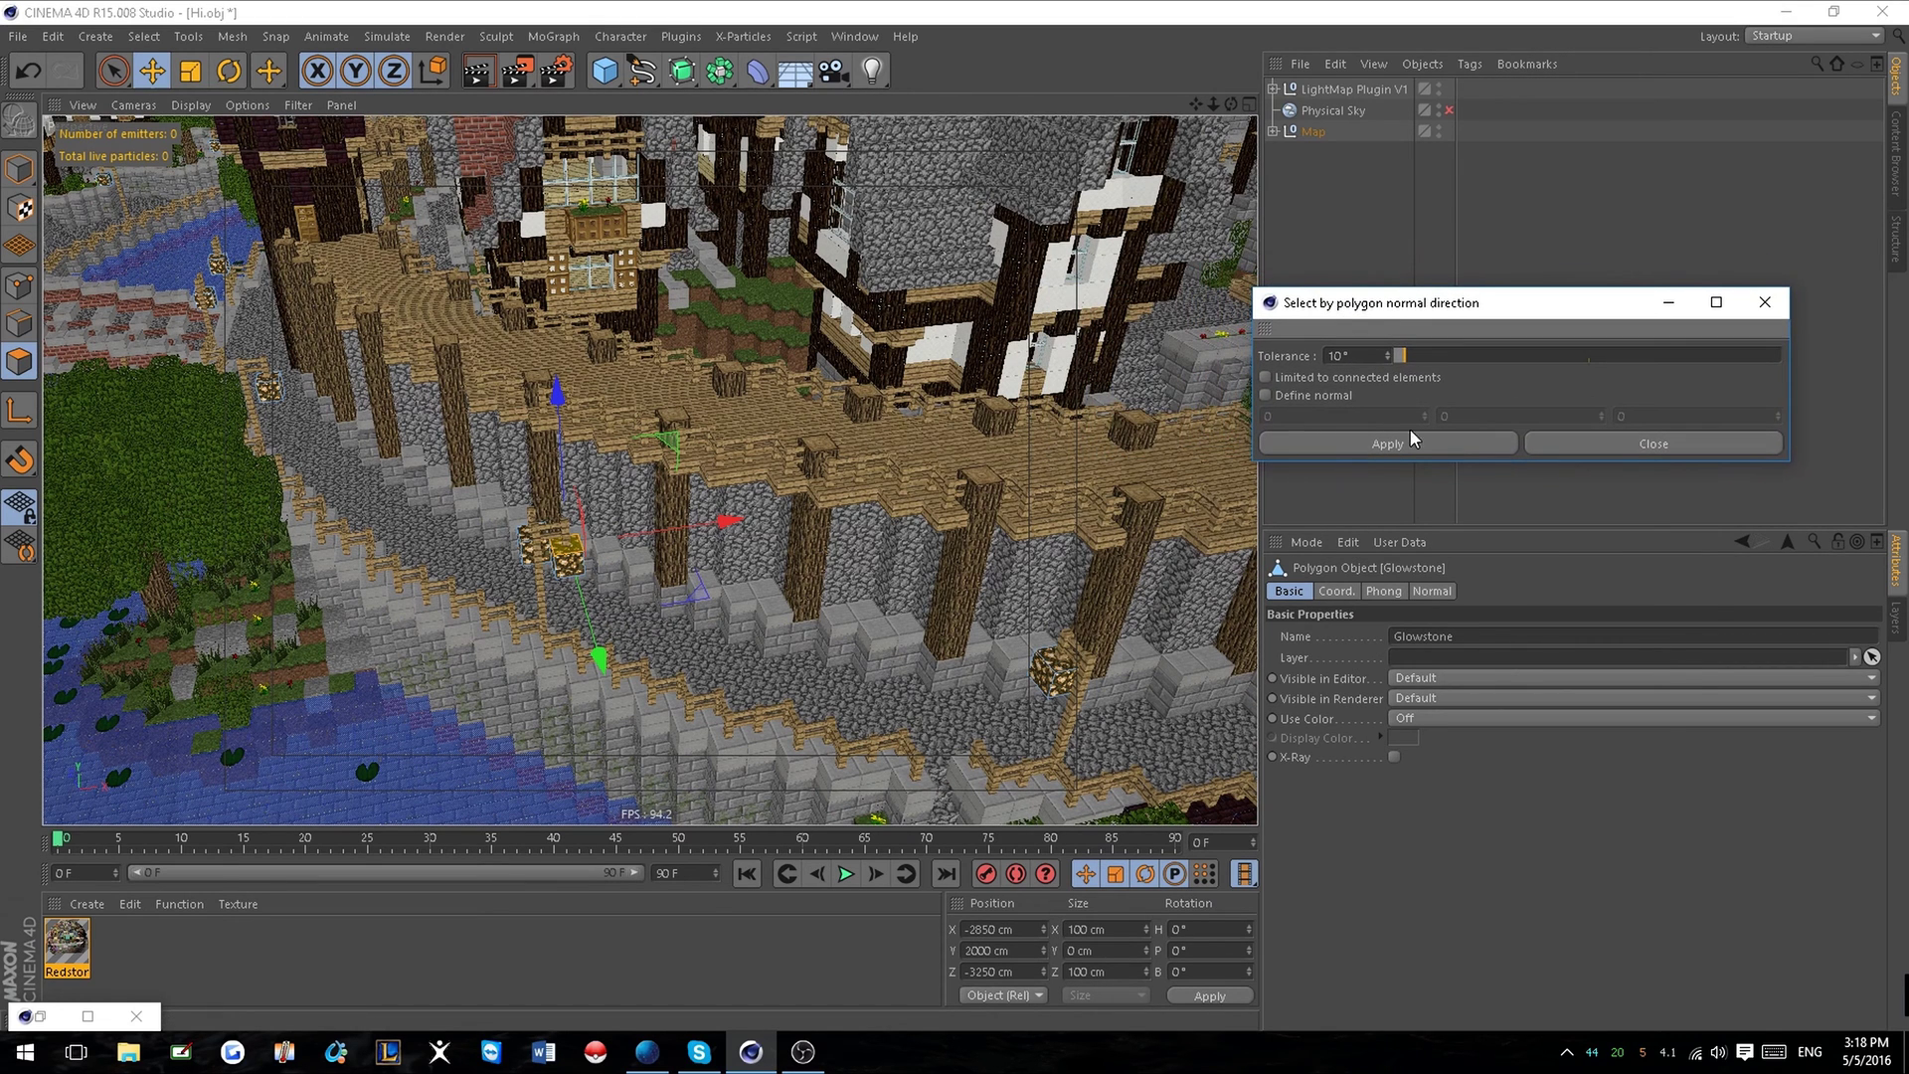
{"action": "left_click", "coordinate": [1386, 444]}
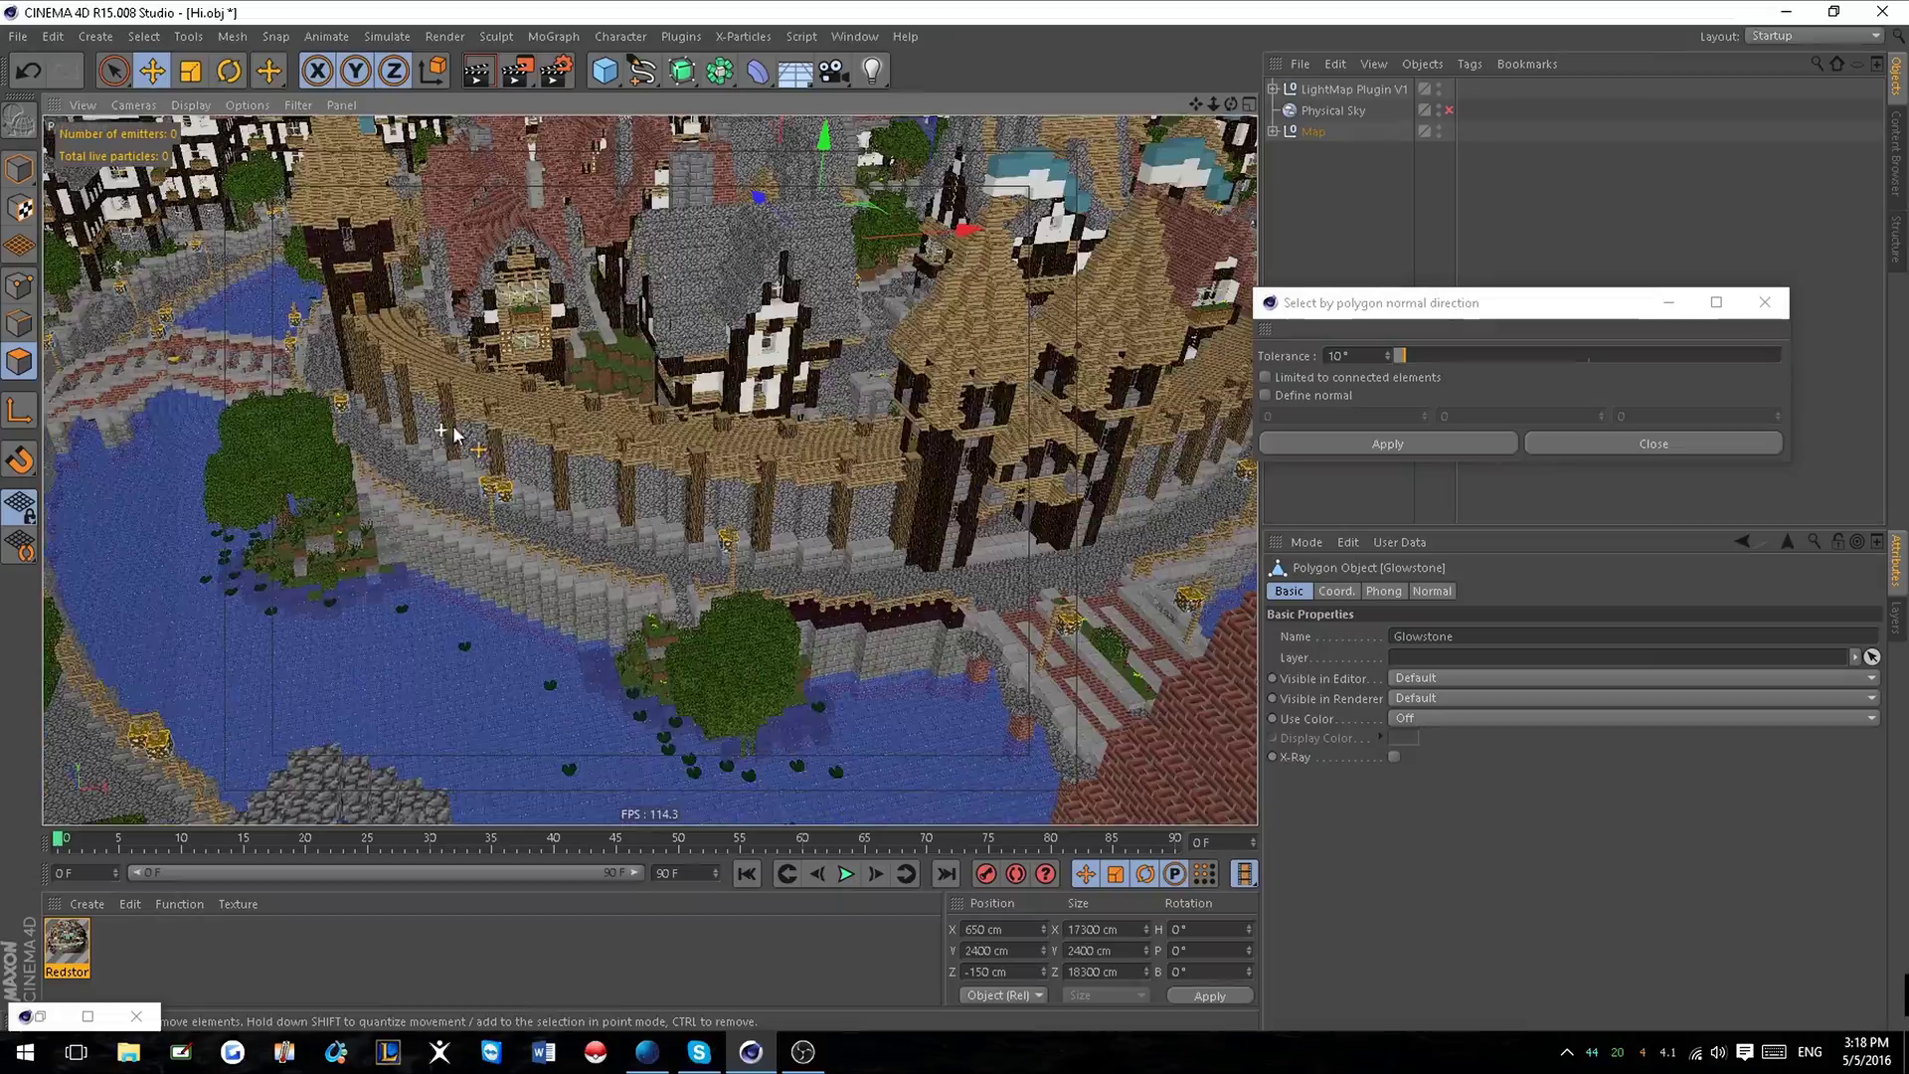
Inspect the glowstone lamps on the bridge, by the gate and along the wall to check which faces are selected.
{"action": "left_click_drag", "start_coordinate": [925, 567], "coordinate": [567, 577], "text": "alt"}
{"action": "left_click_drag", "start_coordinate": [940, 664], "coordinate": [991, 653], "text": "alt"}
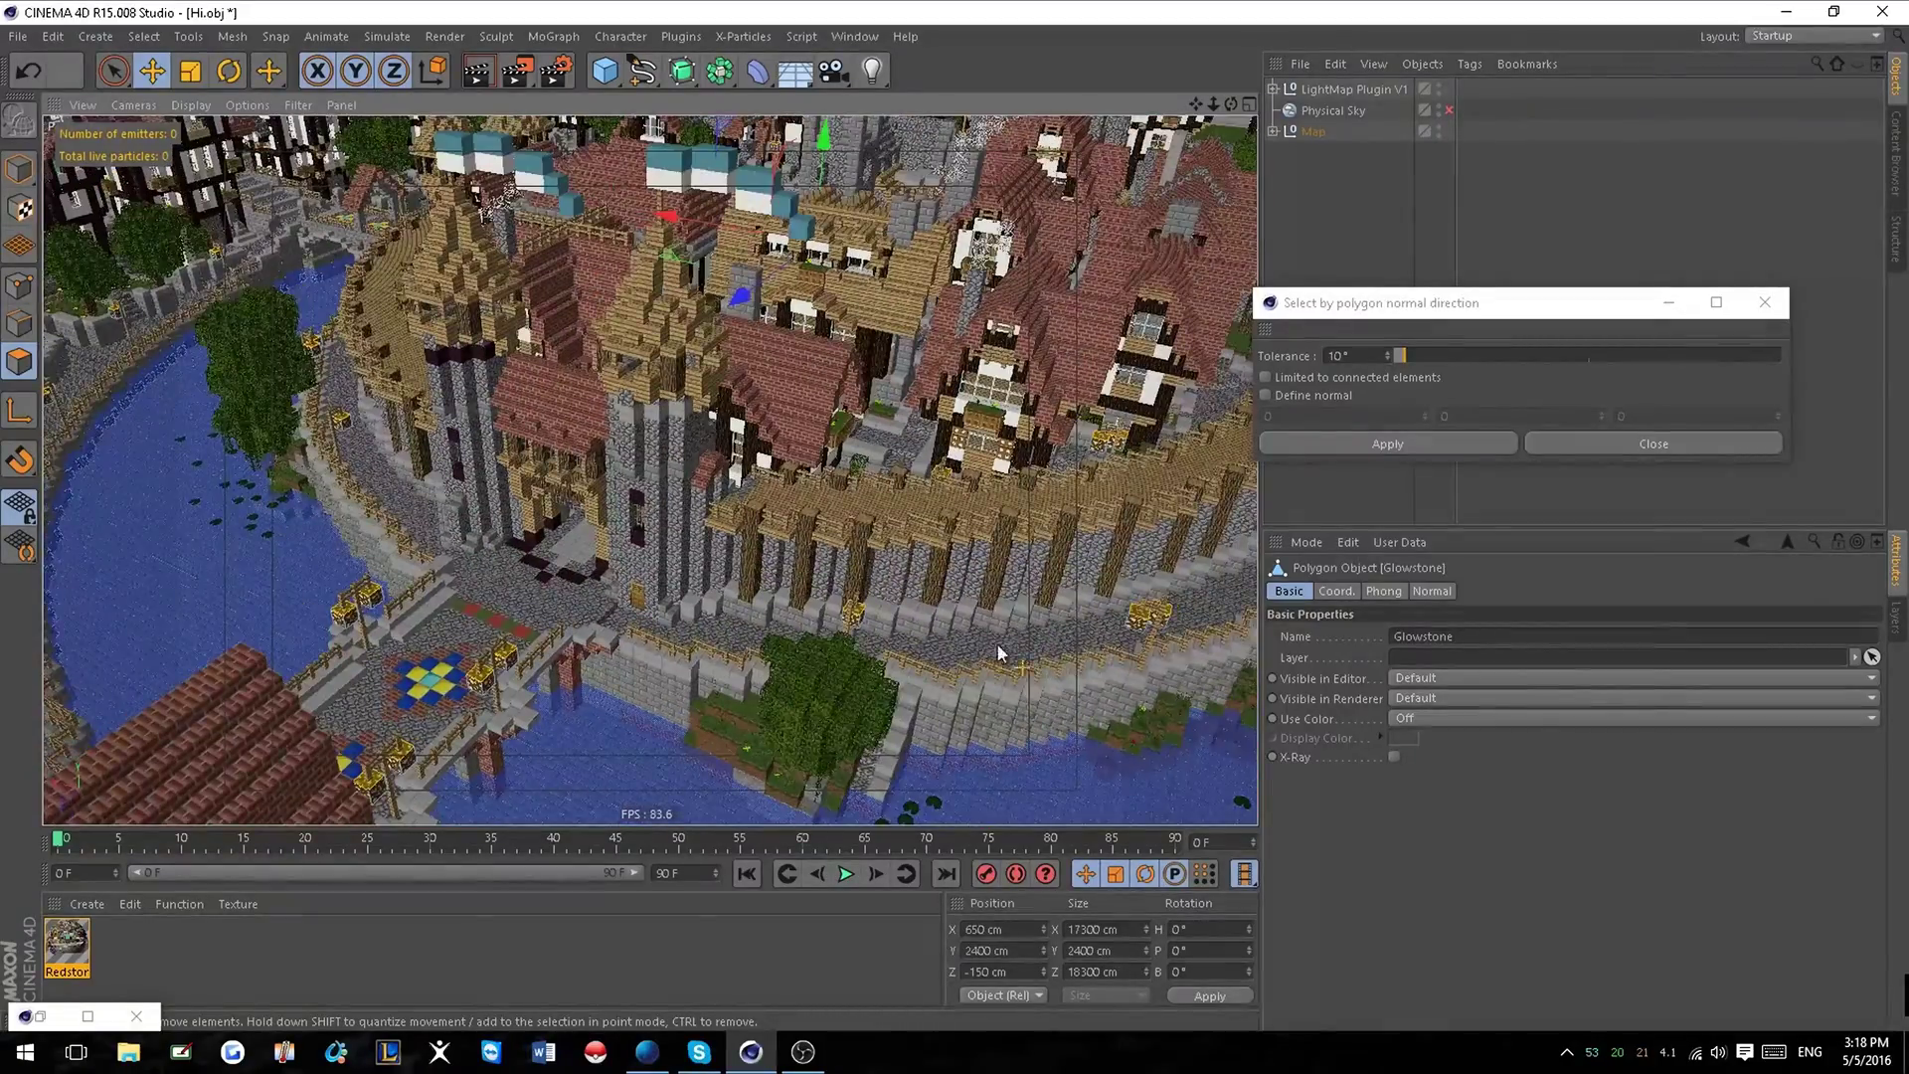
{"action": "scroll", "coordinate": [995, 655], "scroll_direction": "up", "scroll_amount": 3}
{"action": "scroll", "coordinate": [259, 676], "scroll_direction": "up", "scroll_amount": 3}
{"action": "scroll", "coordinate": [298, 676], "scroll_direction": "up", "scroll_amount": 3}
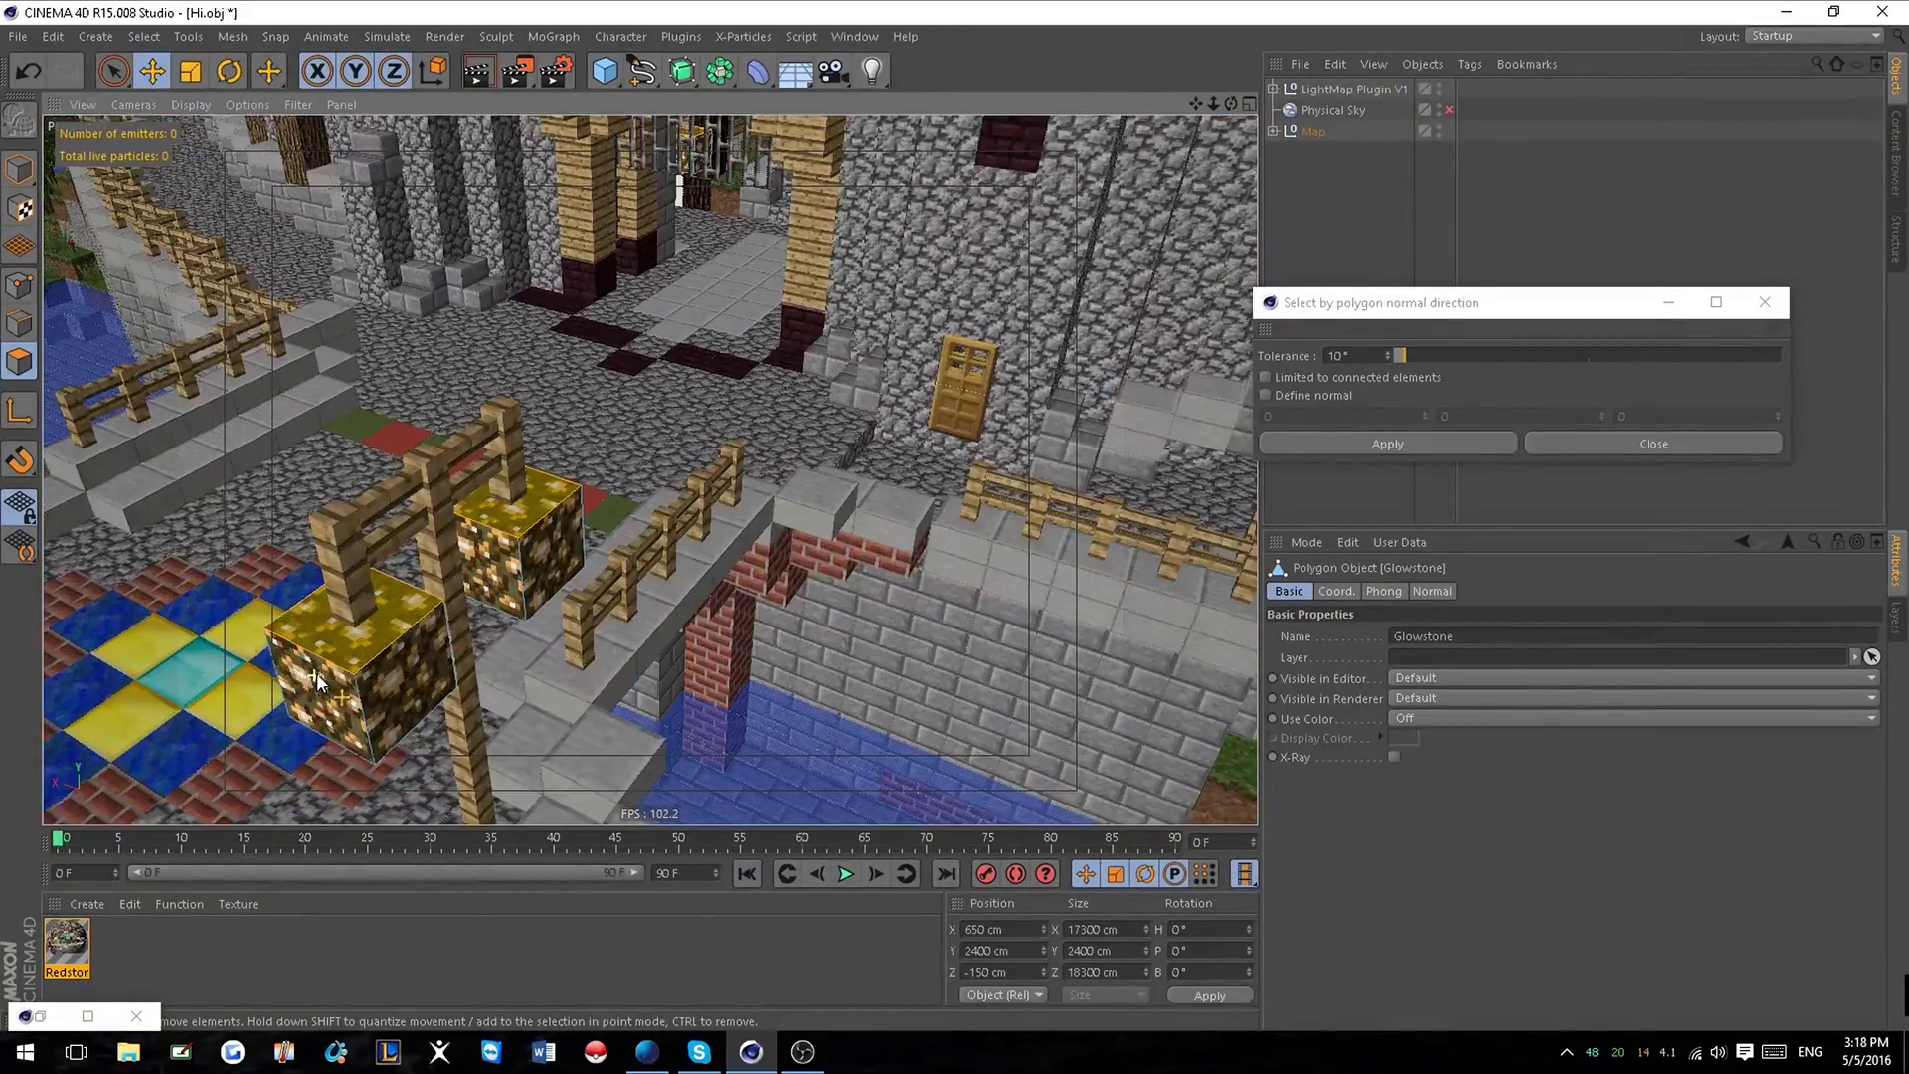
{"action": "scroll", "coordinate": [666, 652], "scroll_direction": "down", "scroll_amount": 8}
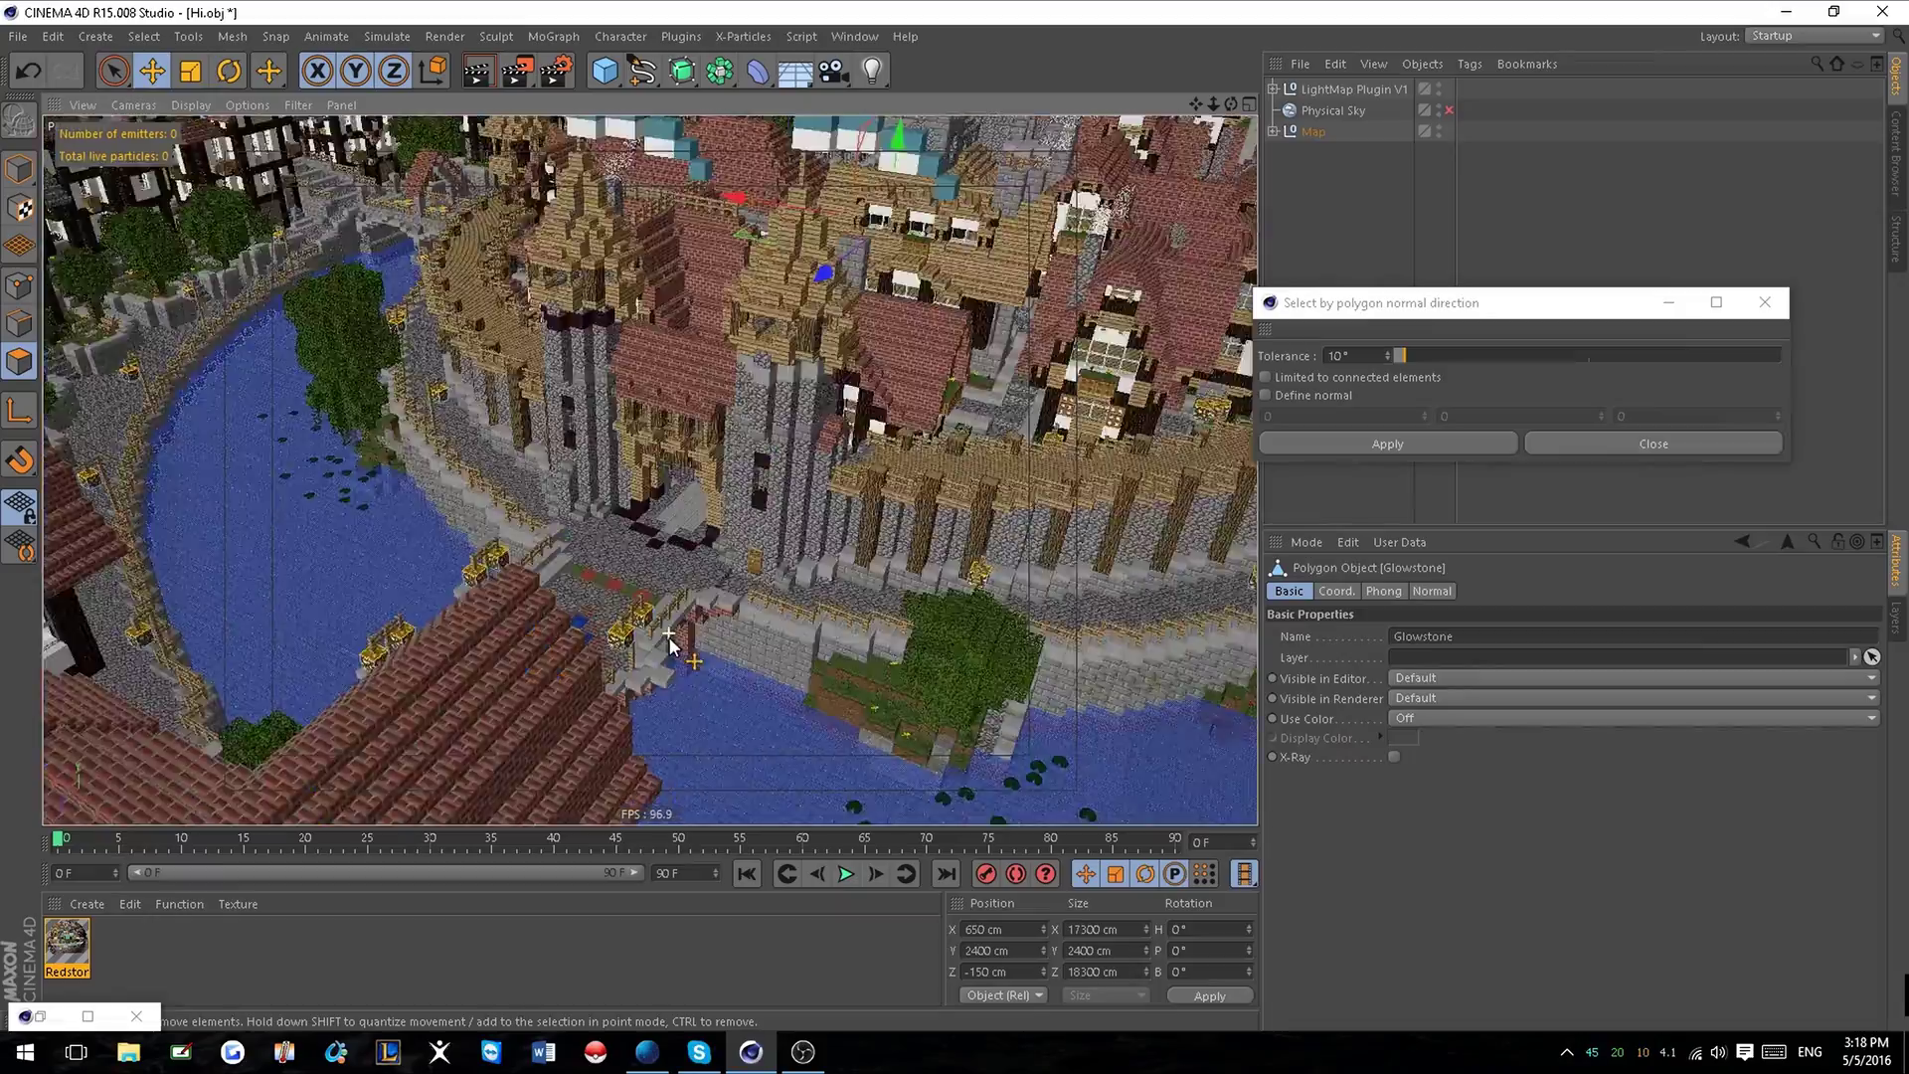
{"action": "left_click_drag", "start_coordinate": [729, 609], "coordinate": [1013, 725], "text": "alt"}
{"action": "scroll", "coordinate": [837, 279], "scroll_direction": "up", "scroll_amount": 4}
{"action": "scroll", "coordinate": [843, 281], "scroll_direction": "up", "scroll_amount": 3}
{"action": "middle_click_drag", "start_coordinate": [1106, 485], "coordinate": [1176, 1062], "text": "alt"}
{"action": "left_click_drag", "start_coordinate": [1176, 1063], "coordinate": [455, 671], "text": "alt"}
{"action": "left_click_drag", "start_coordinate": [821, 702], "coordinate": [749, 366], "text": "alt"}
{"action": "left_click_drag", "start_coordinate": [875, 502], "coordinate": [679, 374], "text": "alt"}
{"action": "right_click_drag", "start_coordinate": [754, 434], "coordinate": [825, 473], "text": "alt"}
{"action": "scroll", "coordinate": [926, 413], "scroll_direction": "down", "scroll_amount": 3}
{"action": "left_click_drag", "start_coordinate": [1011, 402], "coordinate": [925, 132], "text": "alt"}
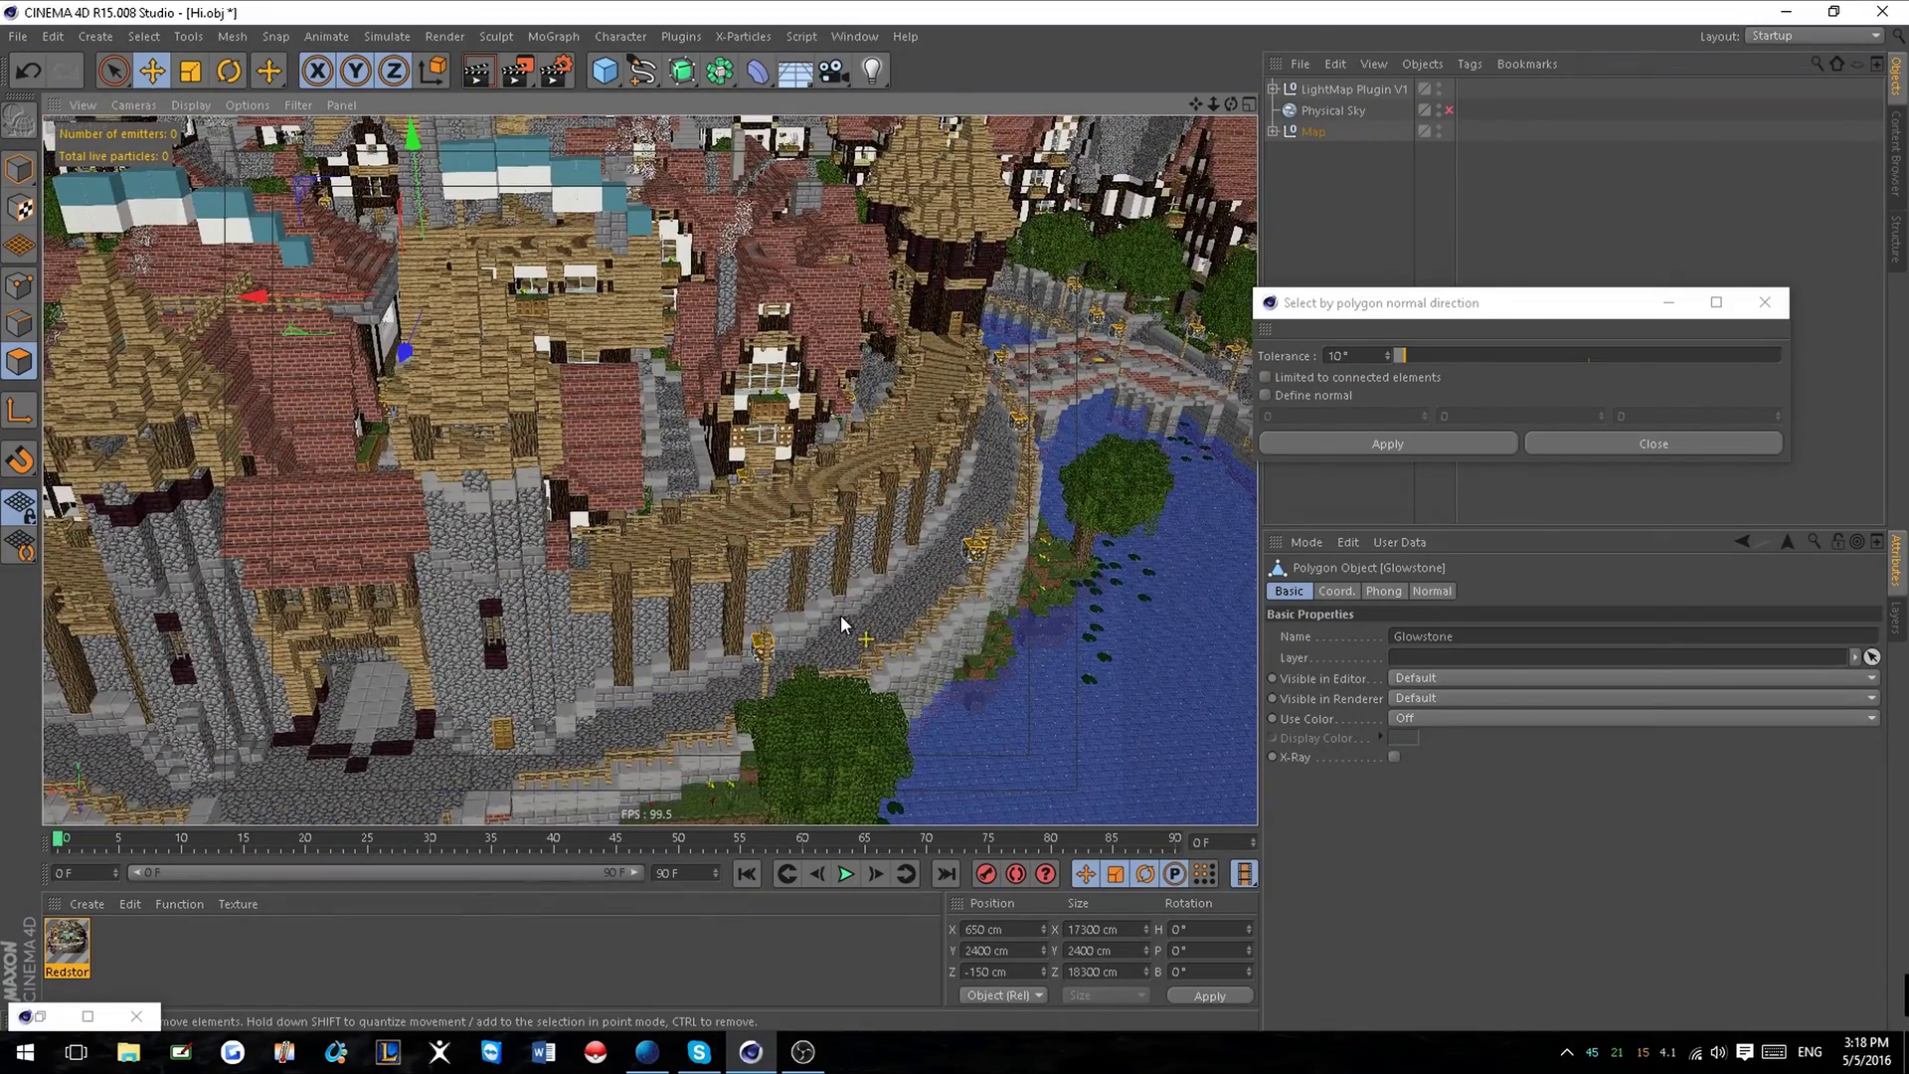
{"action": "scroll", "coordinate": [748, 656], "scroll_direction": "up", "scroll_amount": 10}
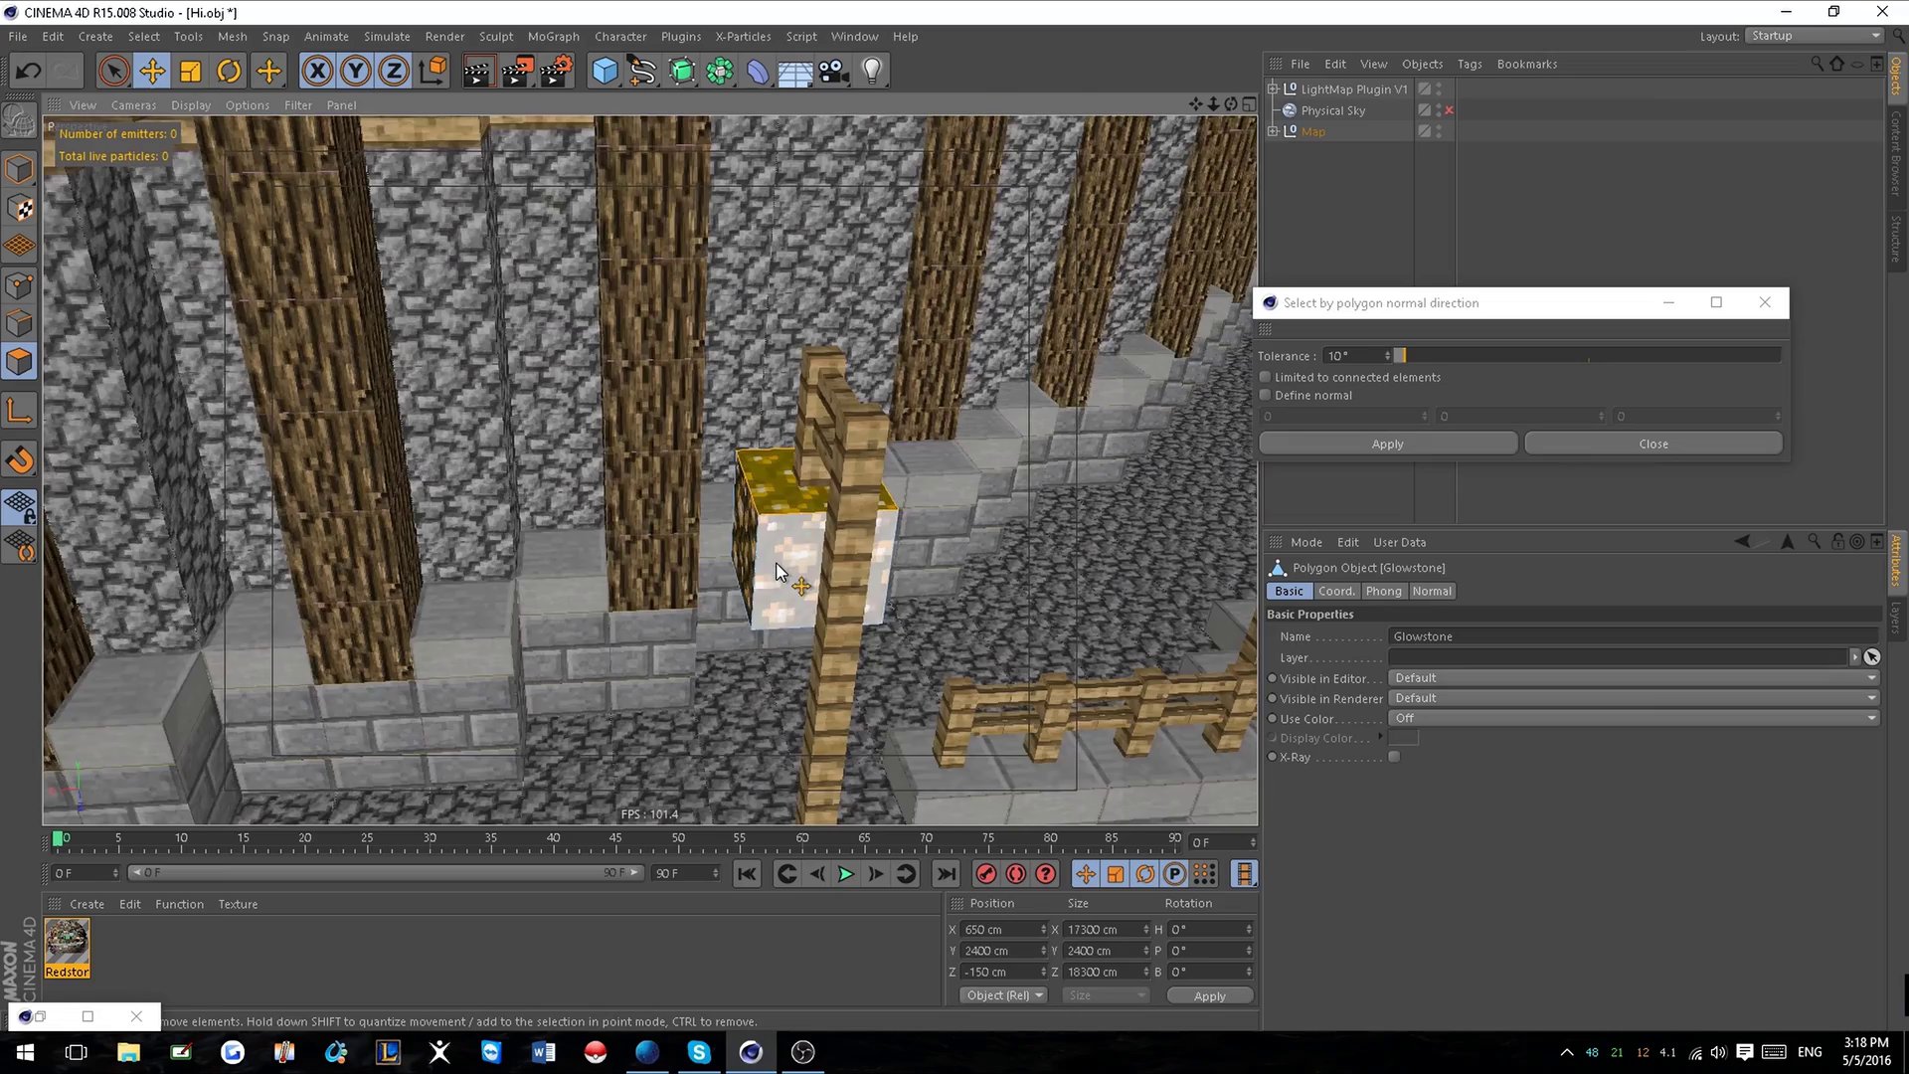
{"action": "scroll", "coordinate": [776, 569], "scroll_direction": "down", "scroll_amount": 5}
{"action": "scroll", "coordinate": [775, 567], "scroll_direction": "up", "scroll_amount": 6}
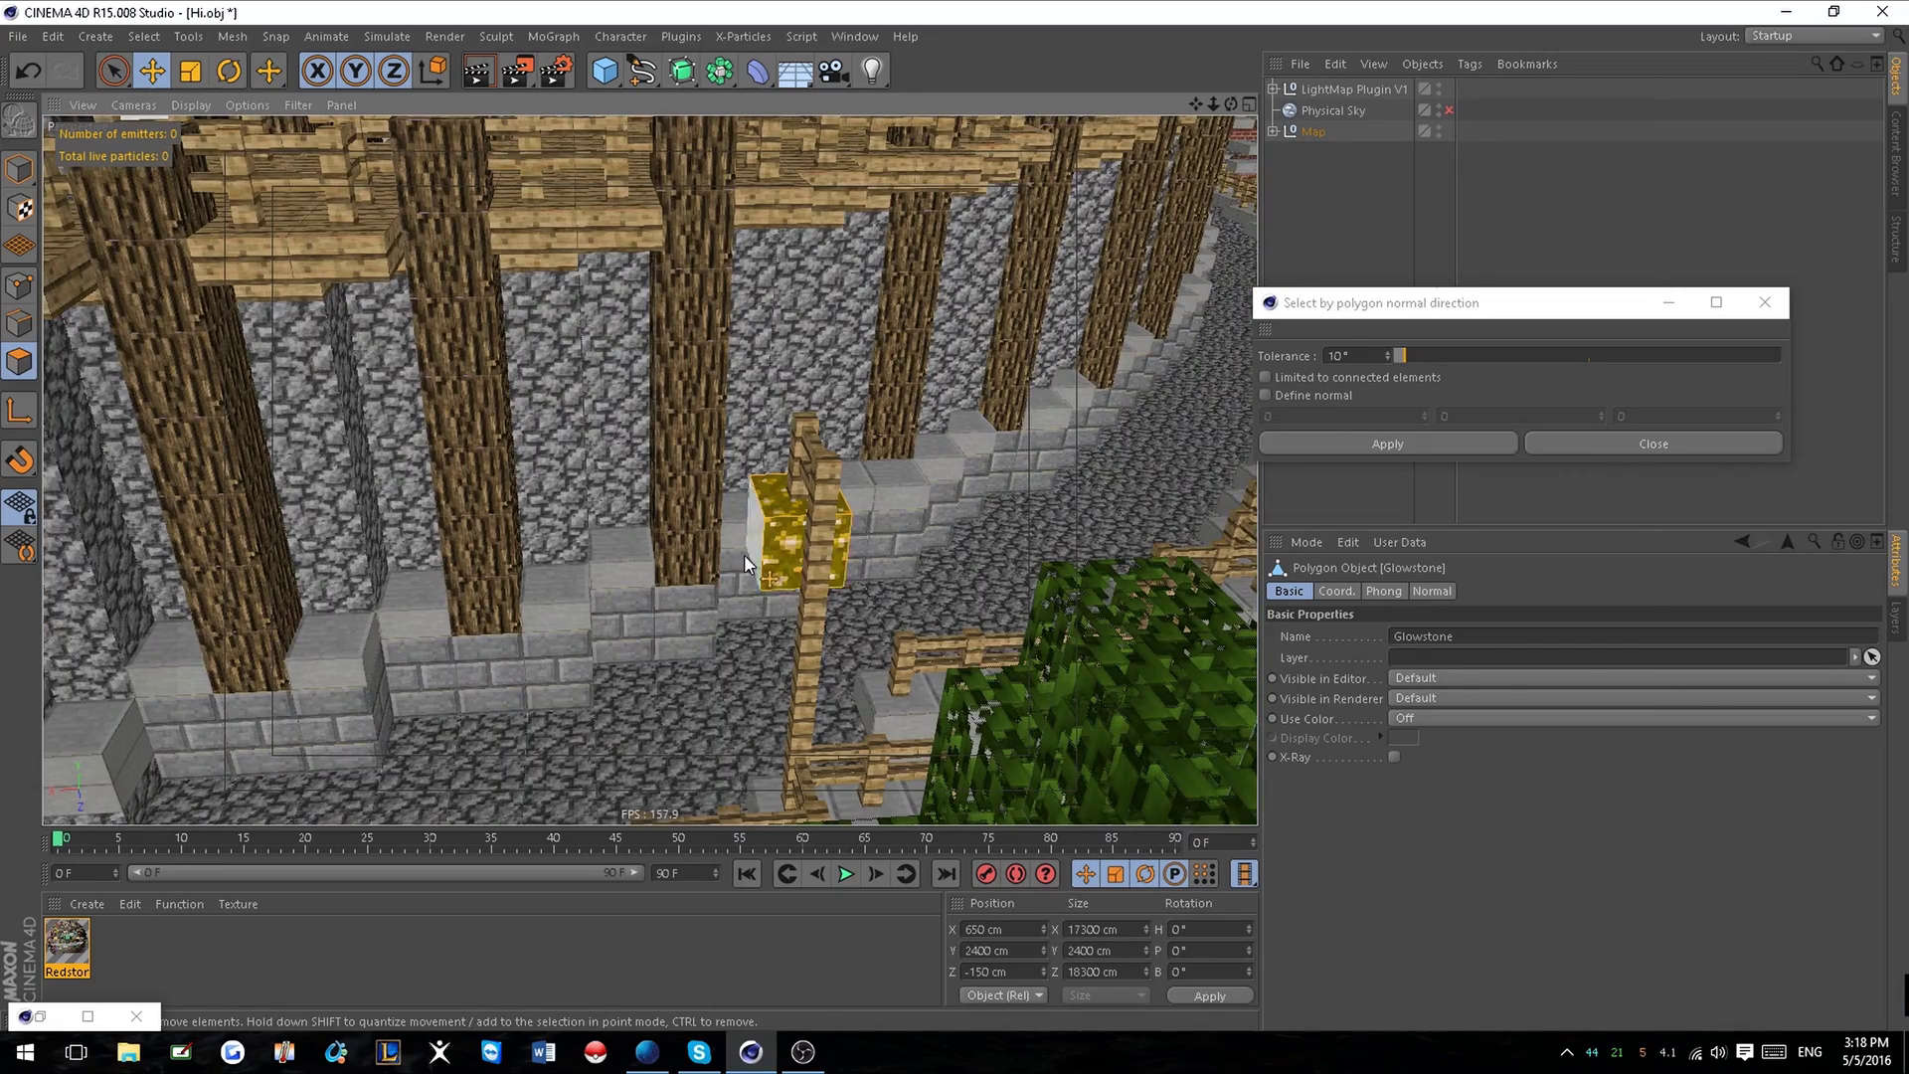
{"action": "scroll", "coordinate": [593, 545], "scroll_direction": "down", "scroll_amount": 3}
{"action": "left_click_drag", "start_coordinate": [586, 574], "coordinate": [668, 611], "text": "alt"}
Try the normal-direction selection on the Glowstone polygons with a 97° tolerance and undo it.
{"action": "left_click", "coordinate": [1288, 451]}
{"action": "left_click_drag", "start_coordinate": [1143, 408], "coordinate": [1043, 348], "text": "alt"}
{"action": "left_click_drag", "start_coordinate": [1447, 355], "coordinate": [1486, 356]}
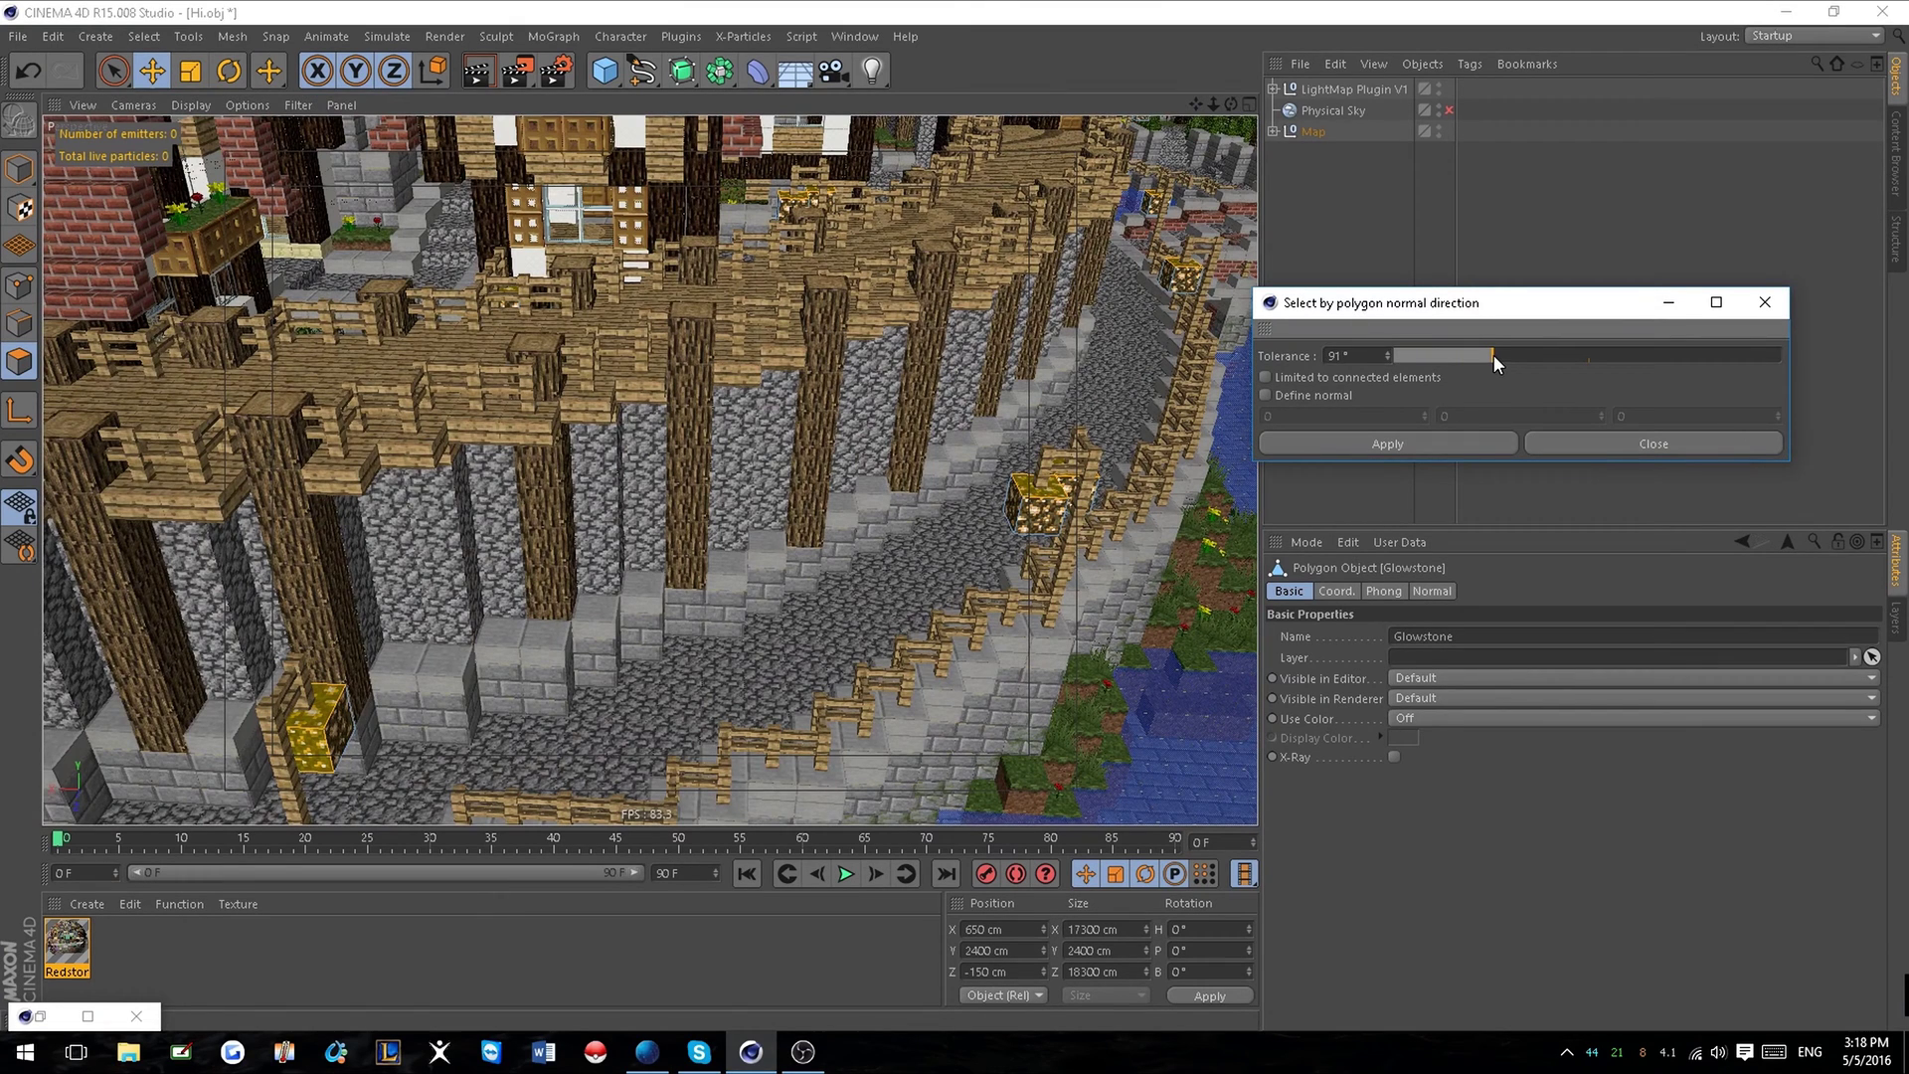
{"action": "left_click", "coordinate": [1467, 443]}
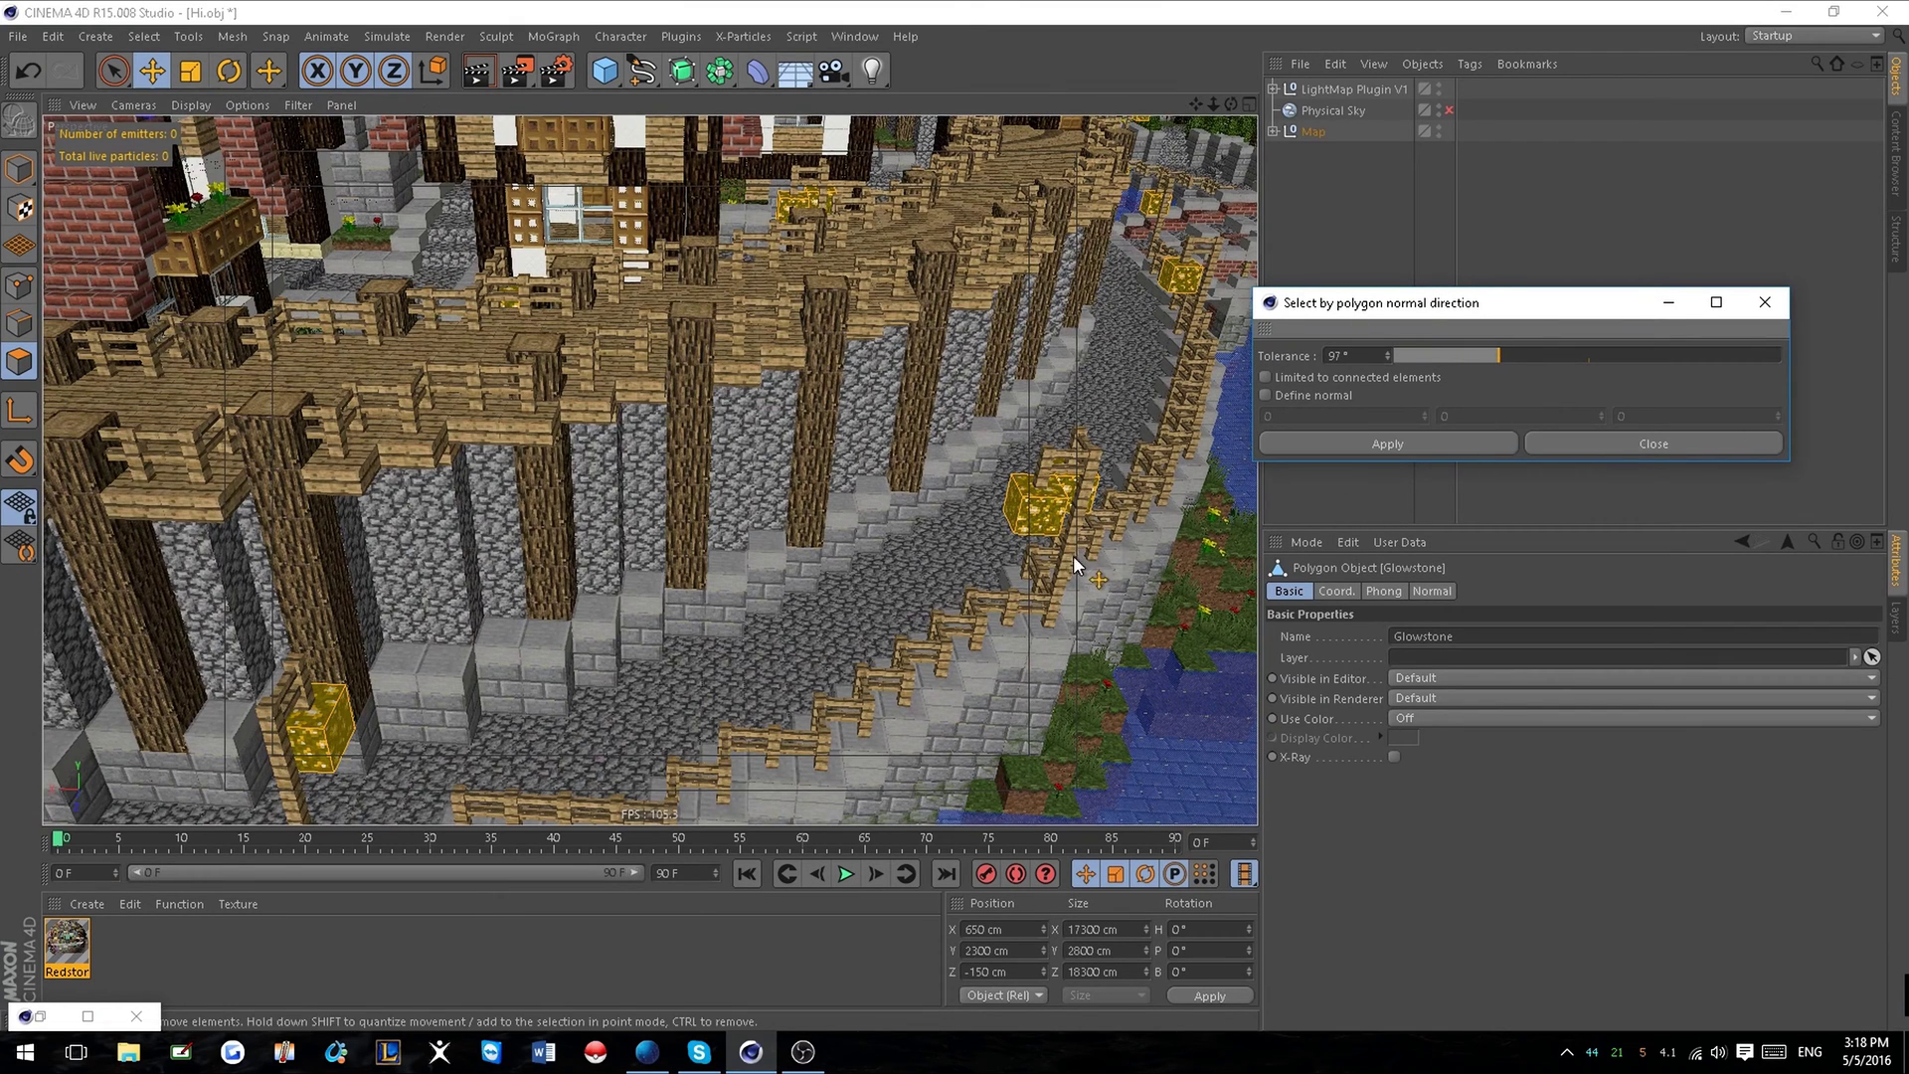
{"action": "key", "text": "ctrl+z"}
Try the normal-direction selection on the Glowstone polygons with tolerances of 43° and 74°.
{"action": "left_click", "coordinate": [1458, 355]}
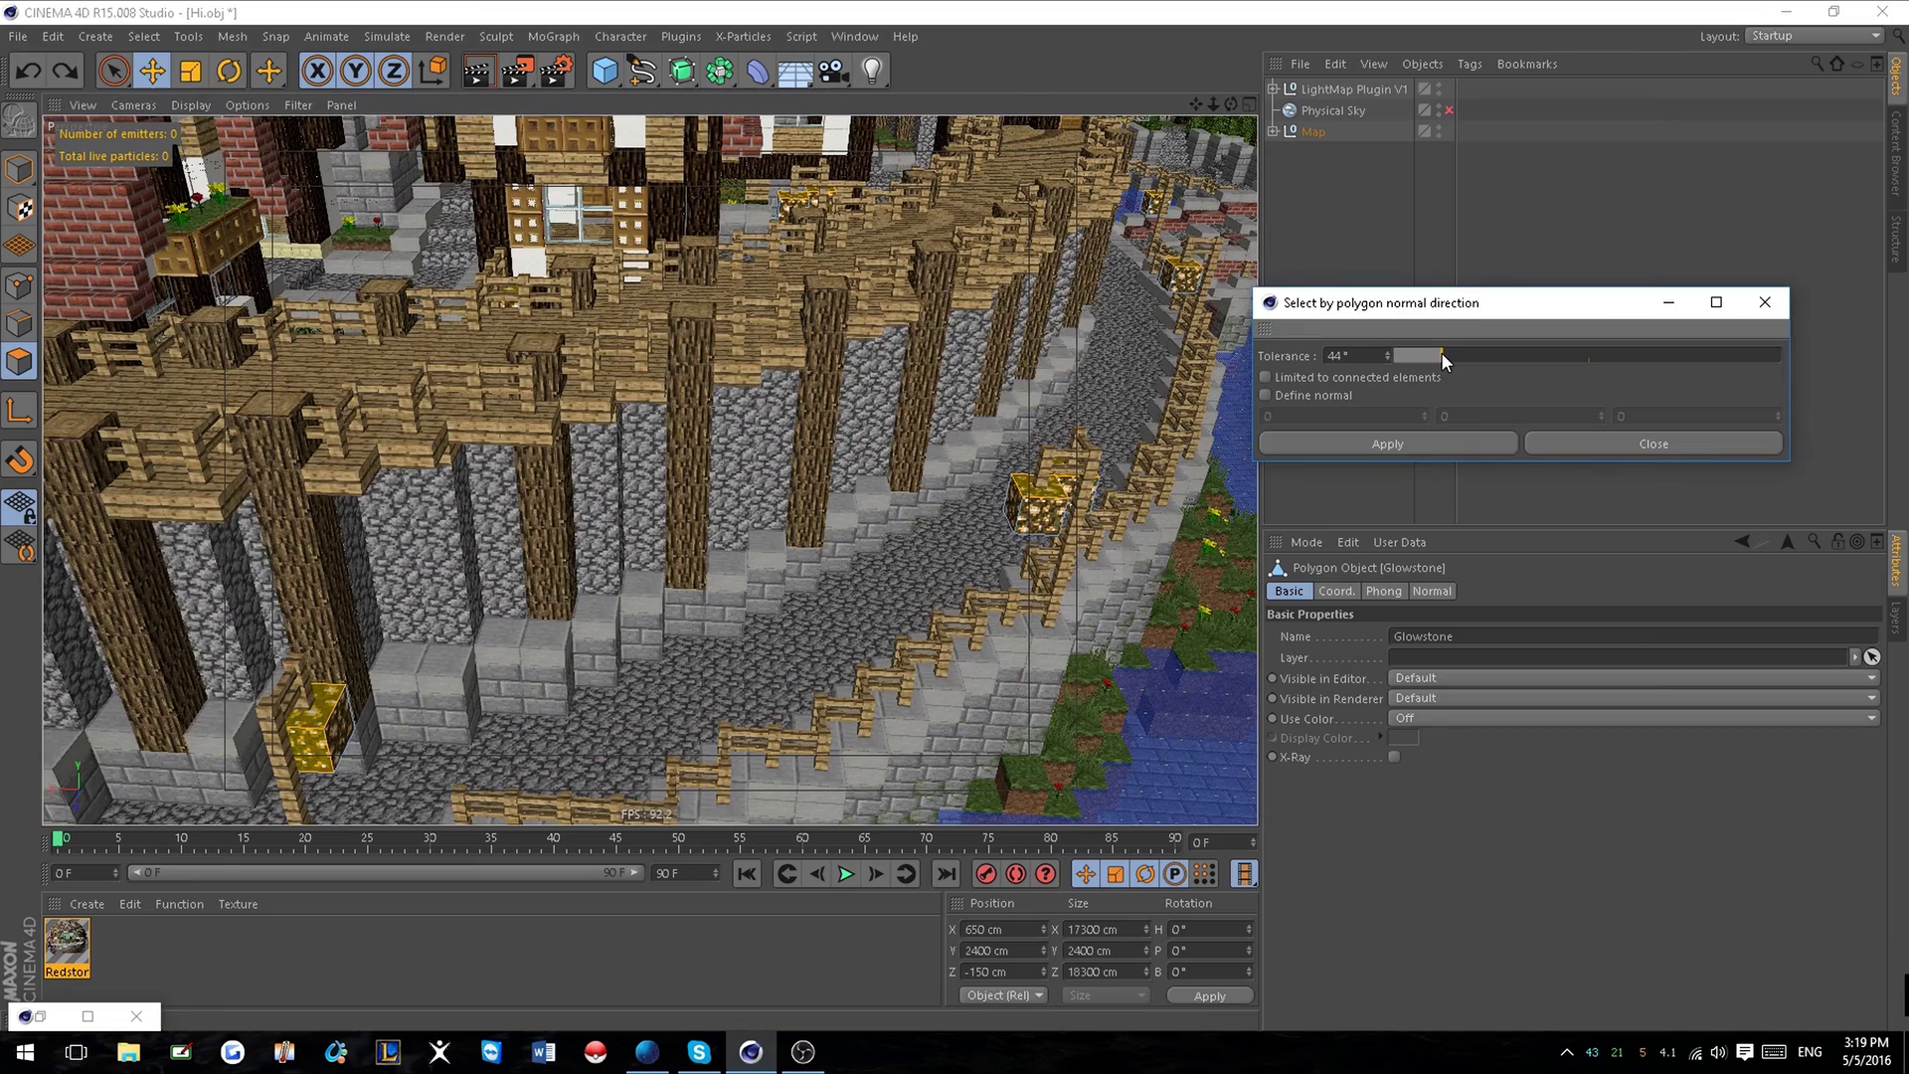
{"action": "left_click", "coordinate": [1422, 445]}
{"action": "left_click_drag", "start_coordinate": [834, 660], "coordinate": [934, 680], "text": "alt"}
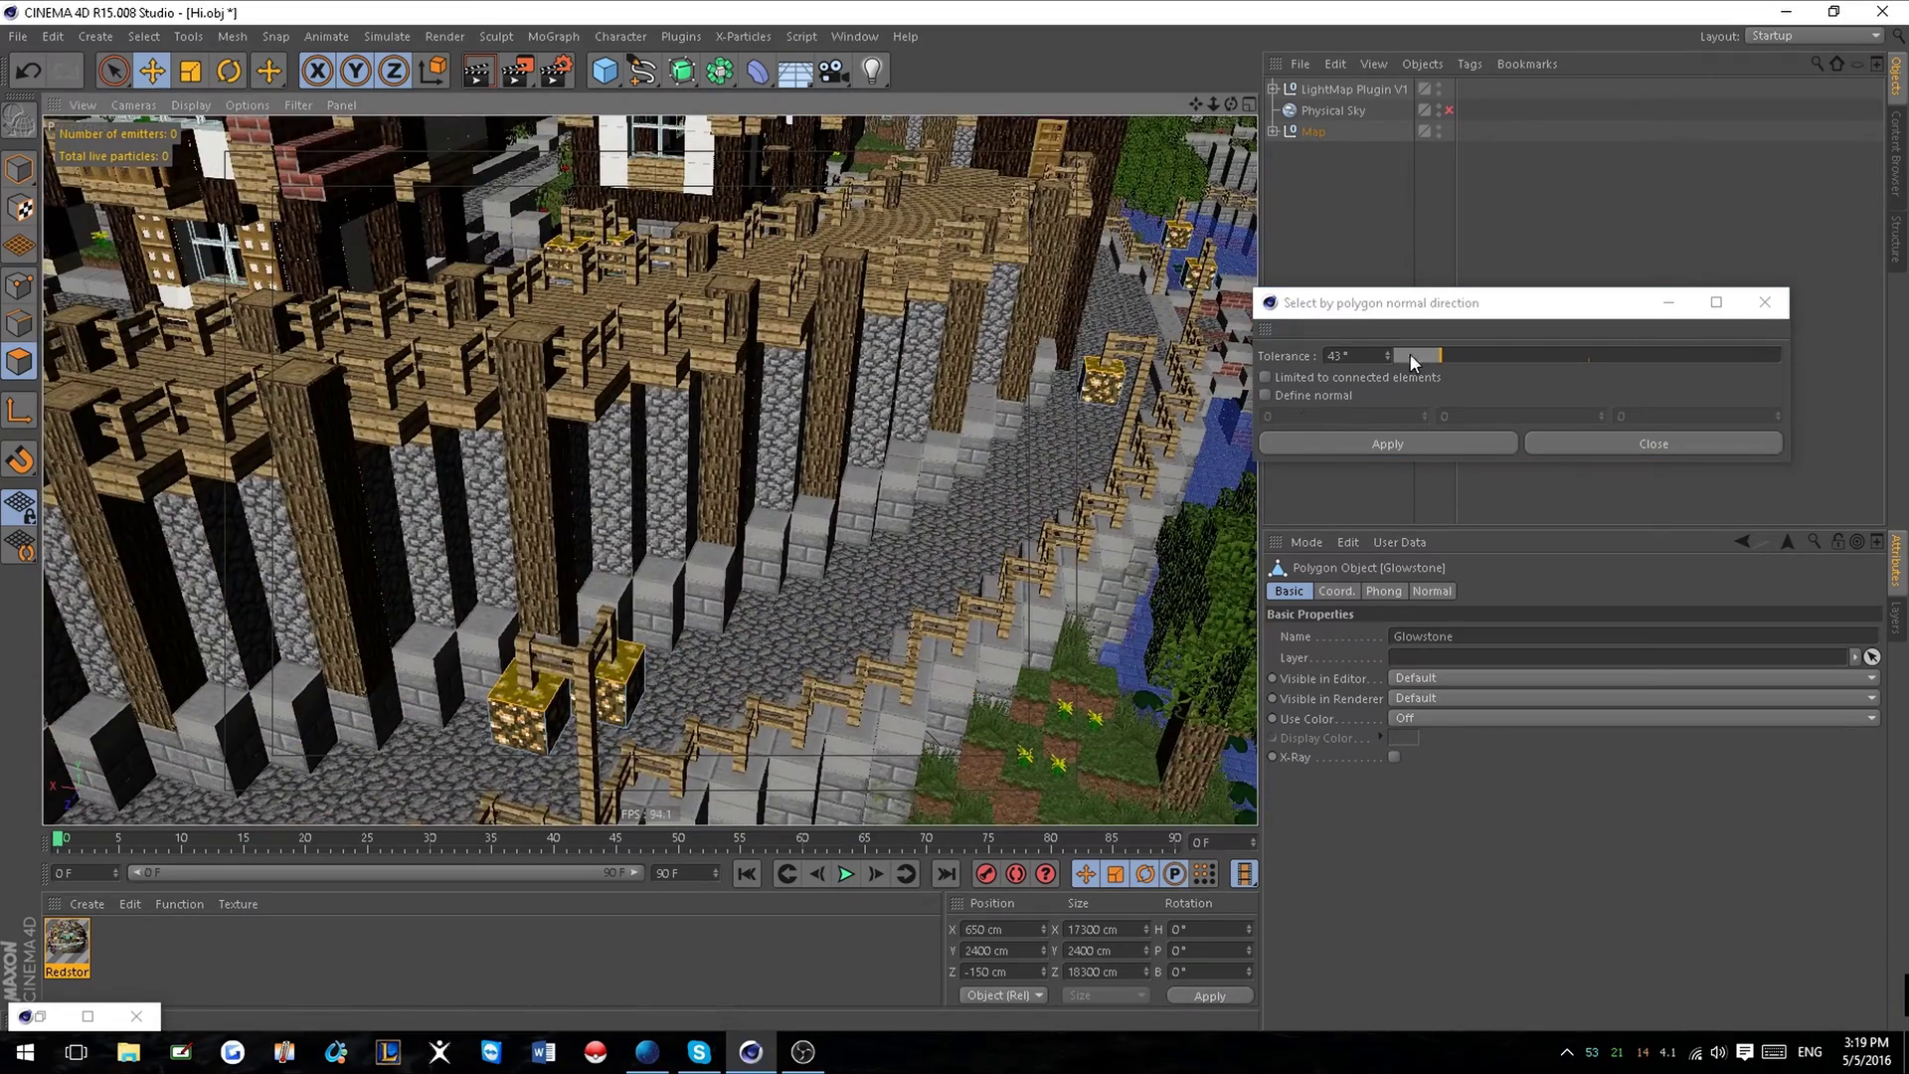
{"action": "left_click_drag", "start_coordinate": [1439, 355], "coordinate": [1479, 355]}
{"action": "left_click", "coordinate": [1441, 441]}
{"action": "left_click_drag", "start_coordinate": [851, 611], "coordinate": [1191, 481], "text": "alt"}
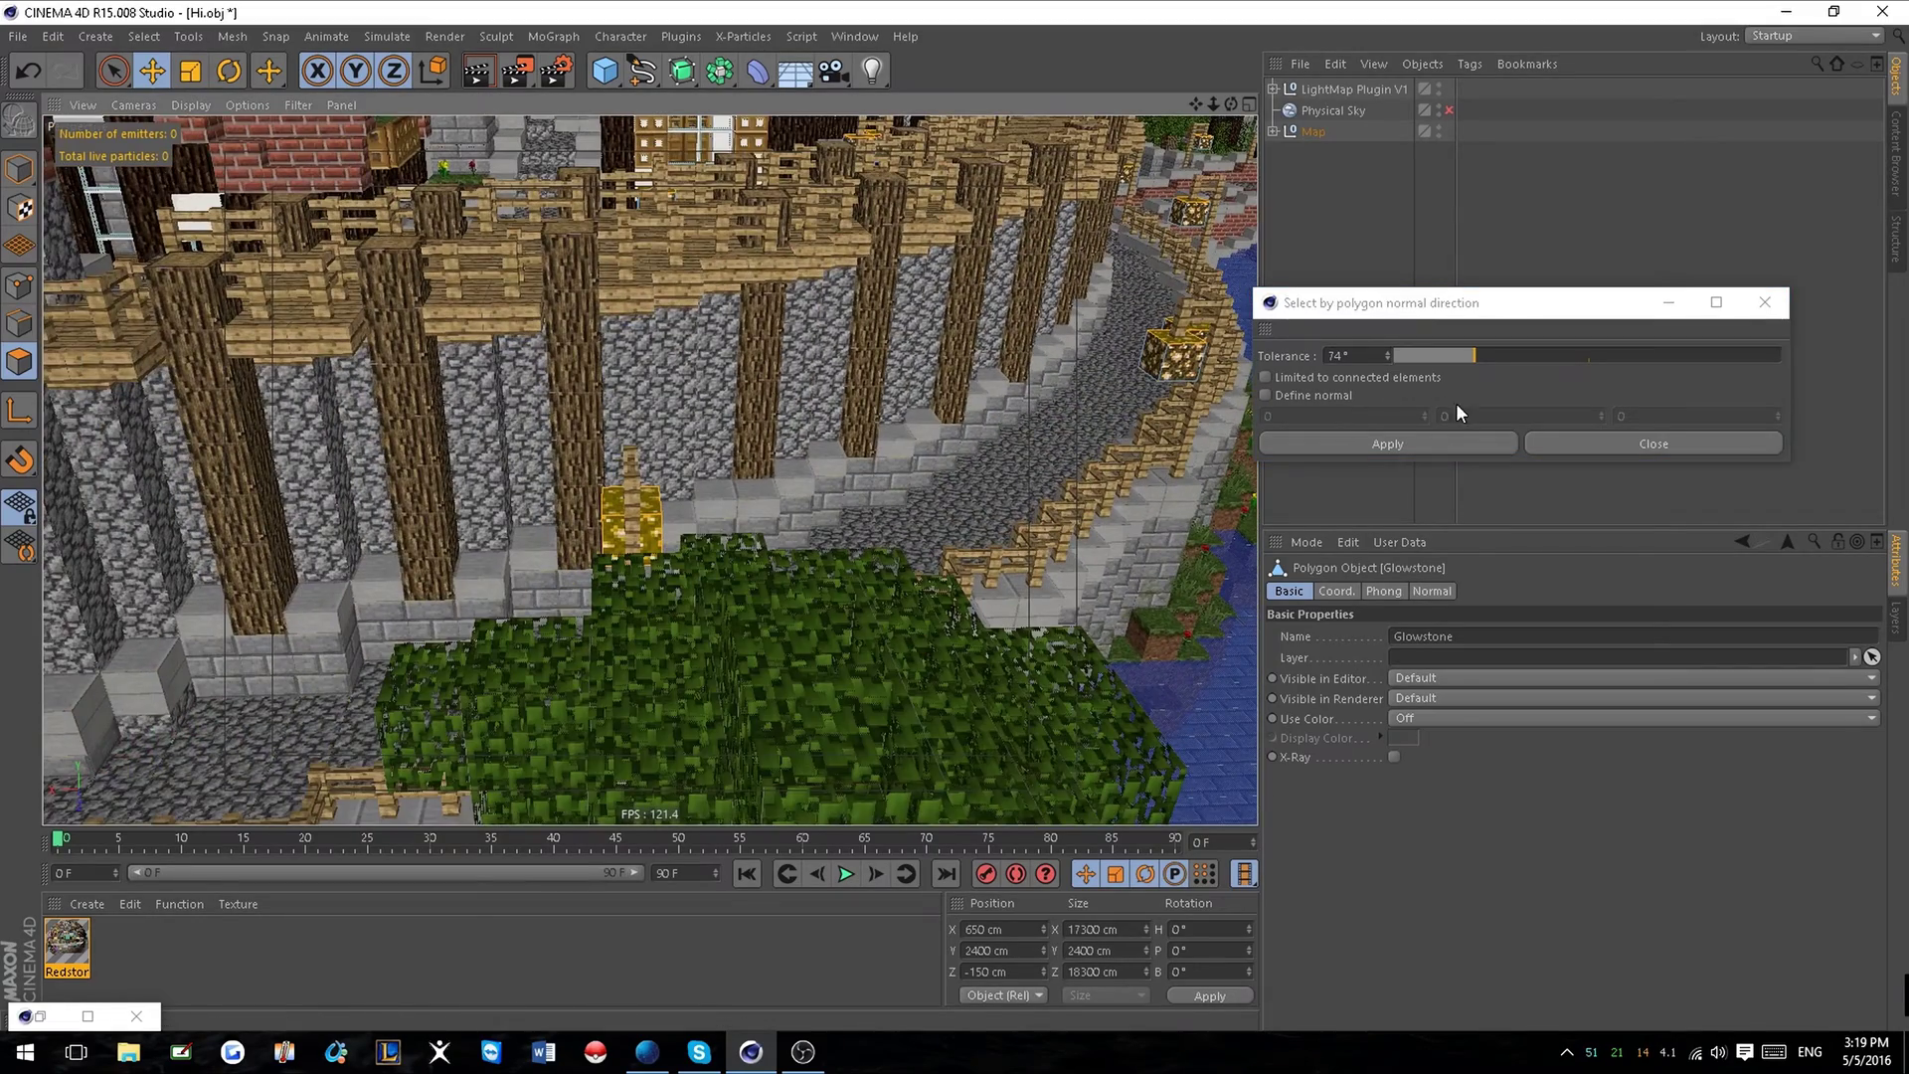
Try the normal-direction selection with a 109° tolerance, check the lamps beside the gate, and undo it.
{"action": "left_click", "coordinate": [1506, 344]}
{"action": "left_click", "coordinate": [1511, 355]}
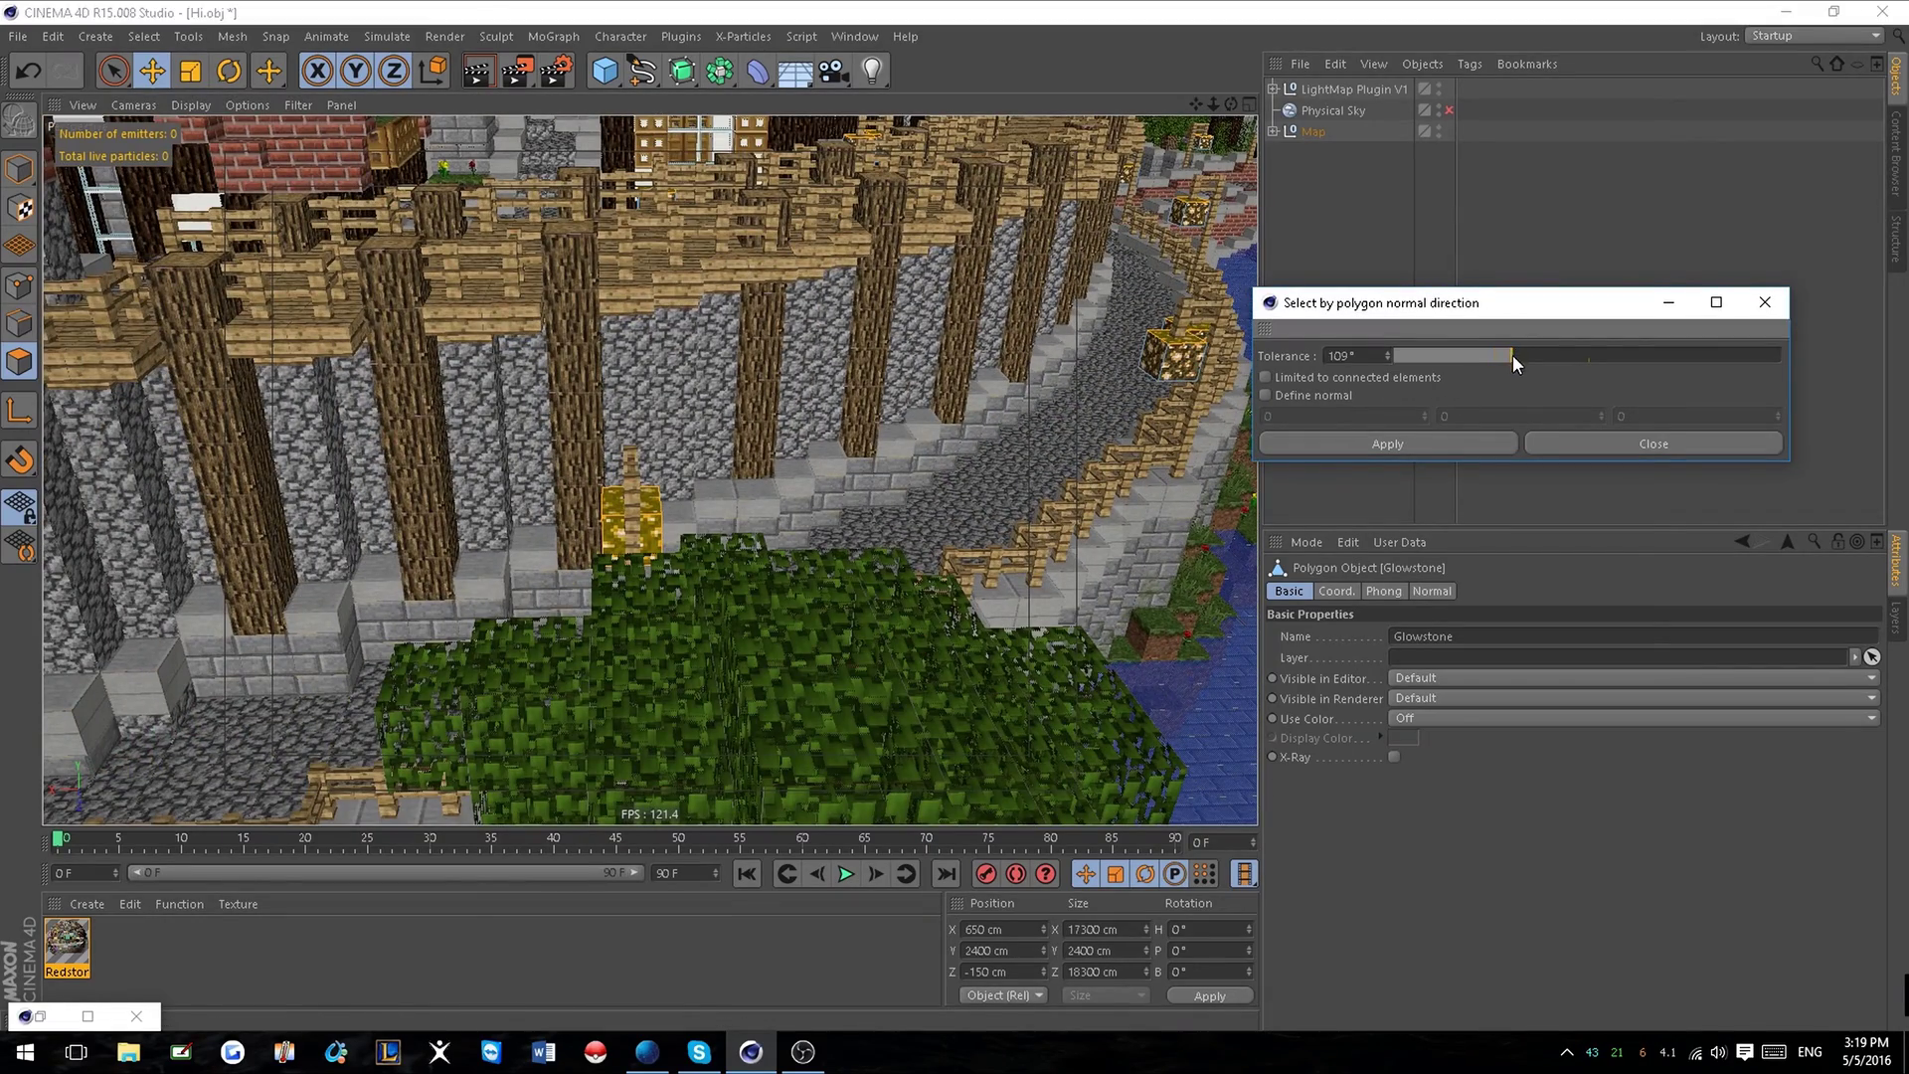
{"action": "left_click", "coordinate": [1452, 439]}
{"action": "left_click_drag", "start_coordinate": [637, 418], "coordinate": [825, 469], "text": "alt"}
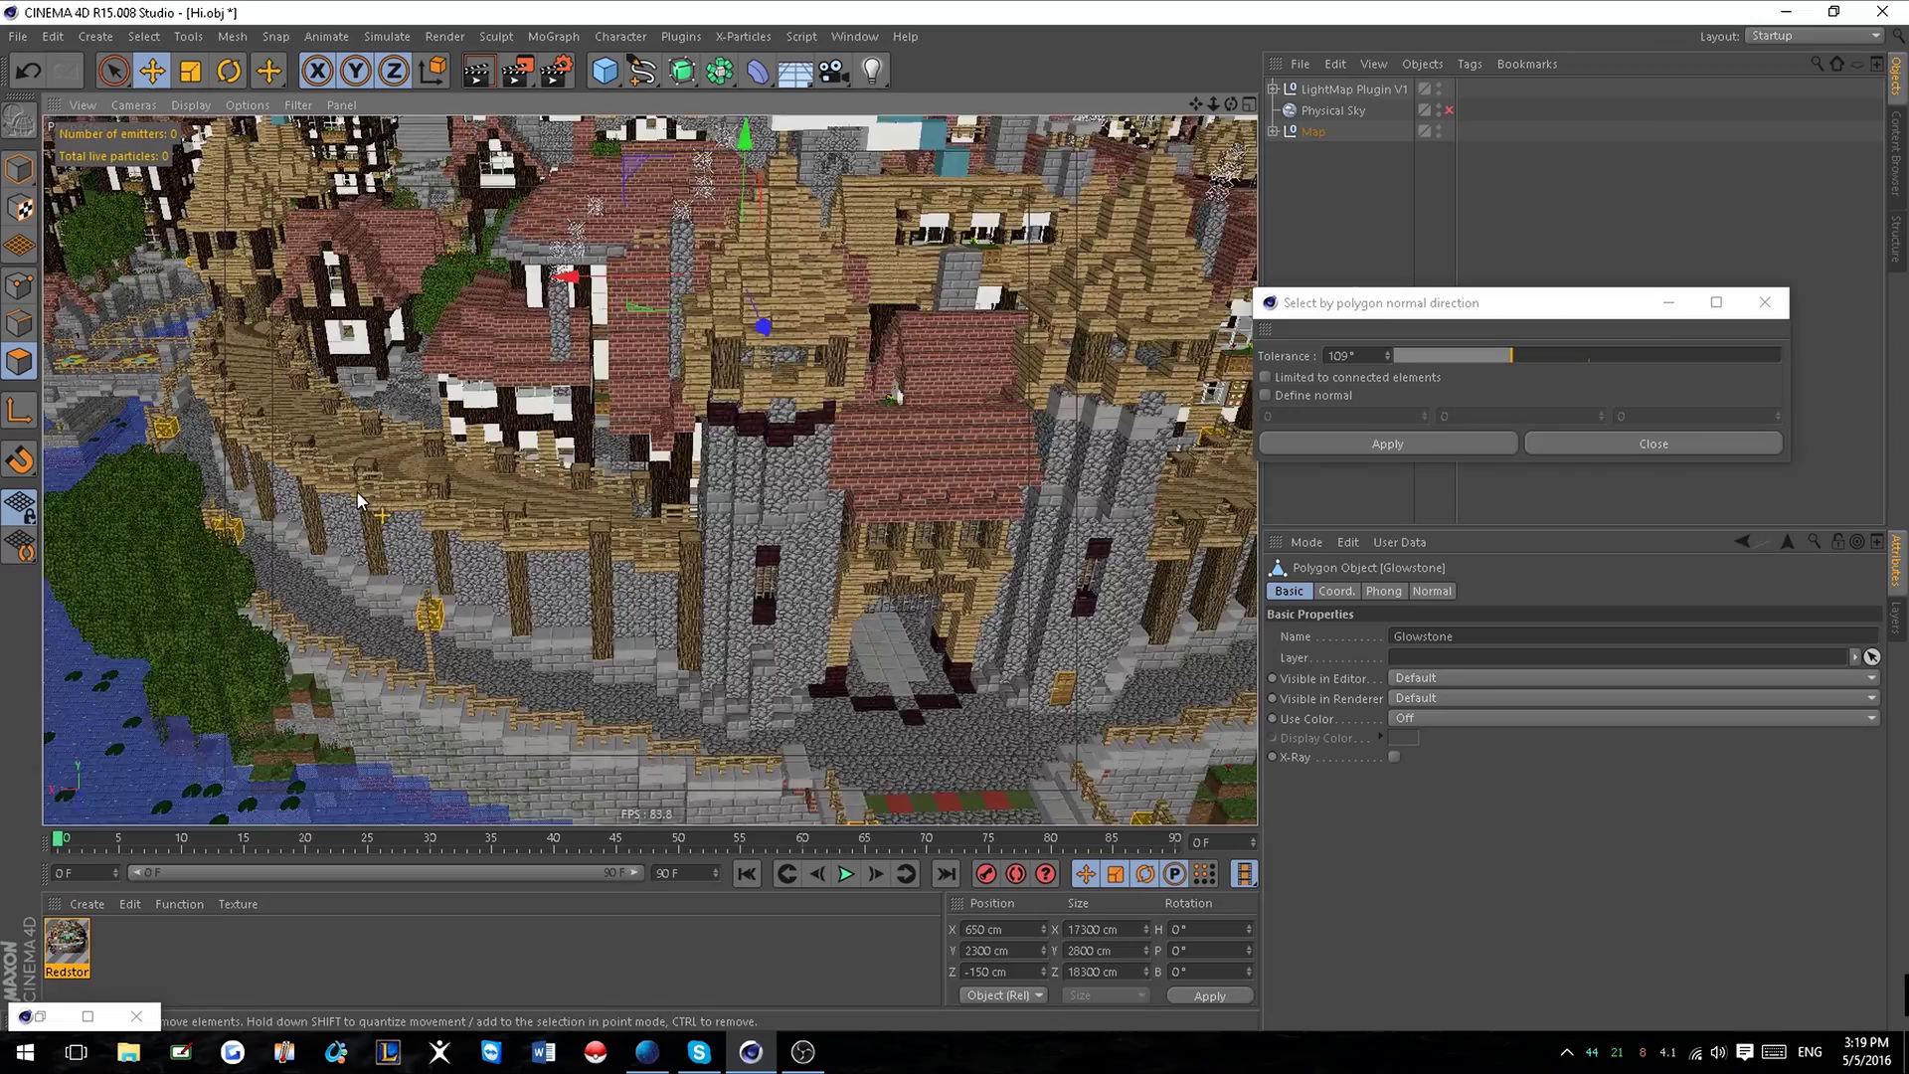
{"action": "left_click_drag", "start_coordinate": [358, 500], "coordinate": [595, 494], "text": "alt"}
{"action": "scroll", "coordinate": [839, 510], "scroll_direction": "up", "scroll_amount": 3}
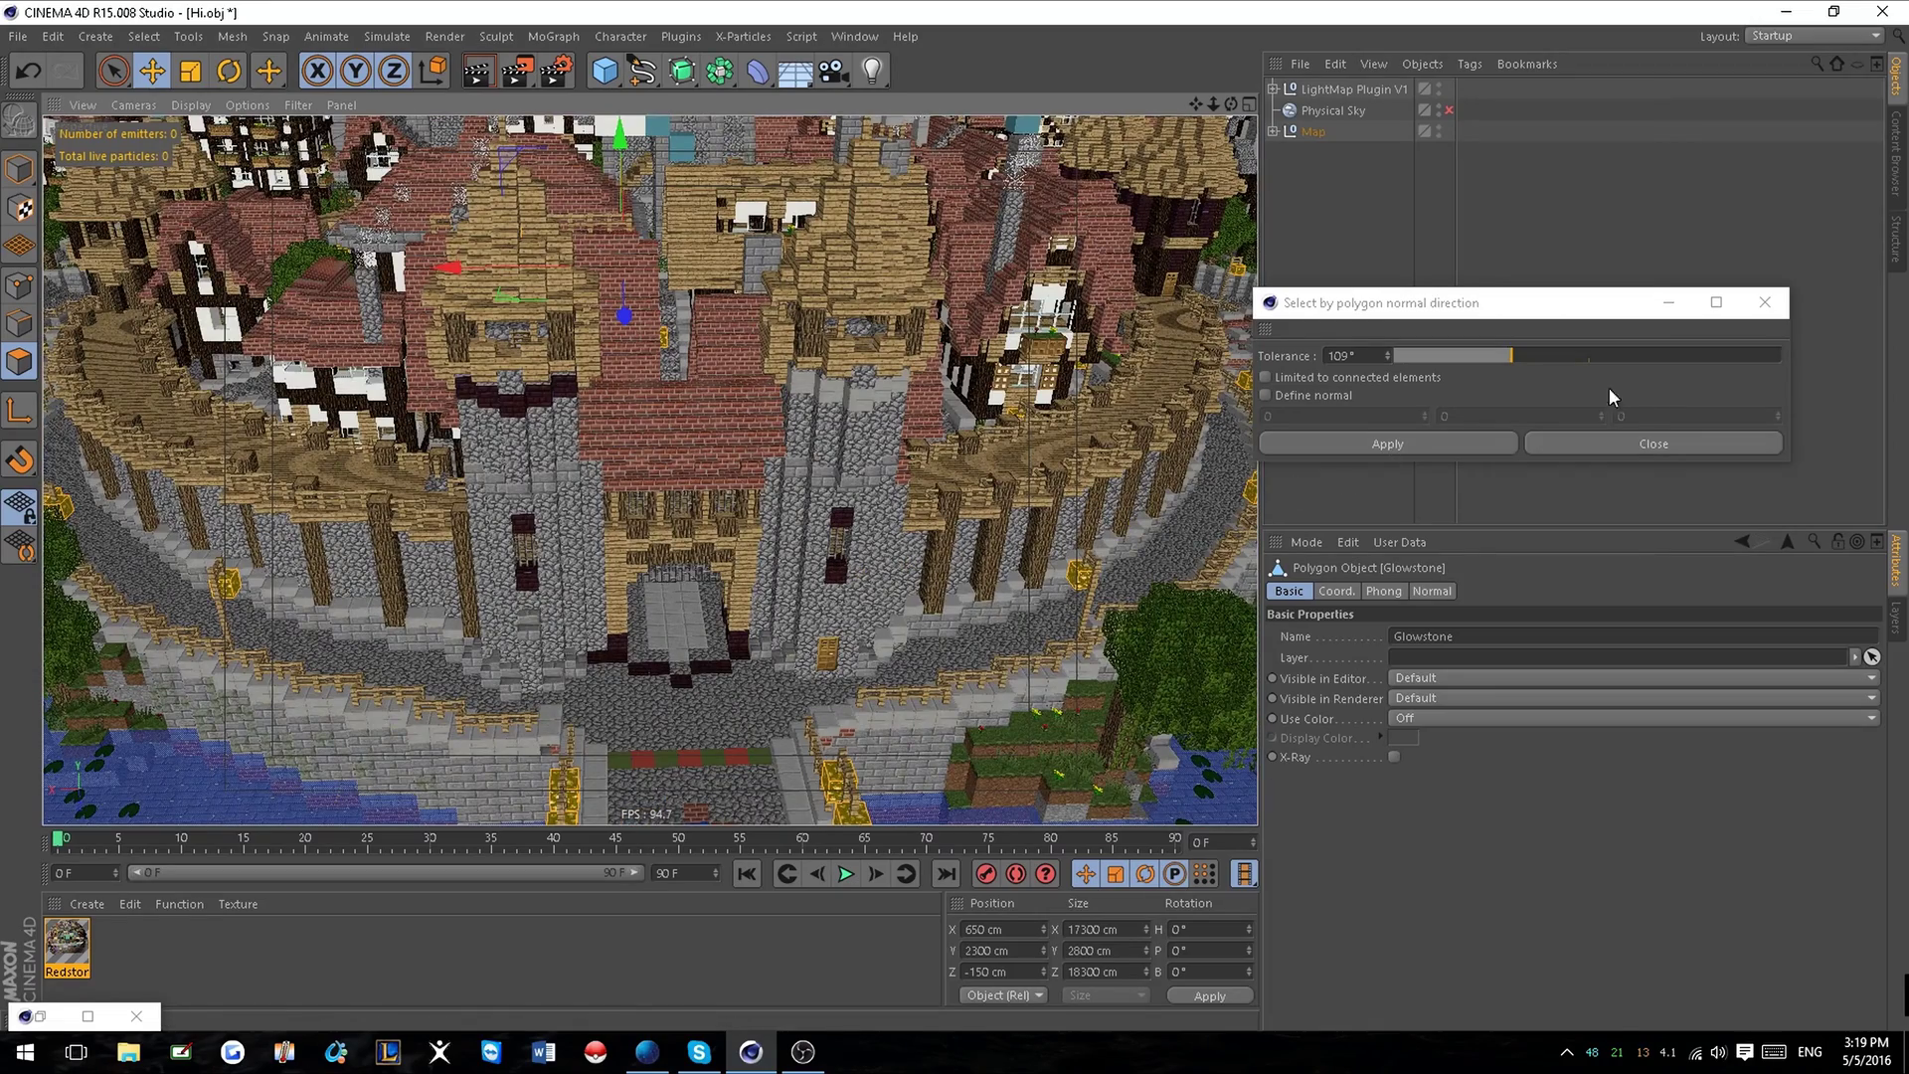
{"action": "key", "text": "ctrl+z"}
Check from close up and from afar that the lamps around the town wall have their top faces selected.
{"action": "middle_click_drag", "start_coordinate": [986, 684], "coordinate": [833, 713], "text": "alt"}
{"action": "scroll", "coordinate": [833, 713], "scroll_direction": "up", "scroll_amount": 5}
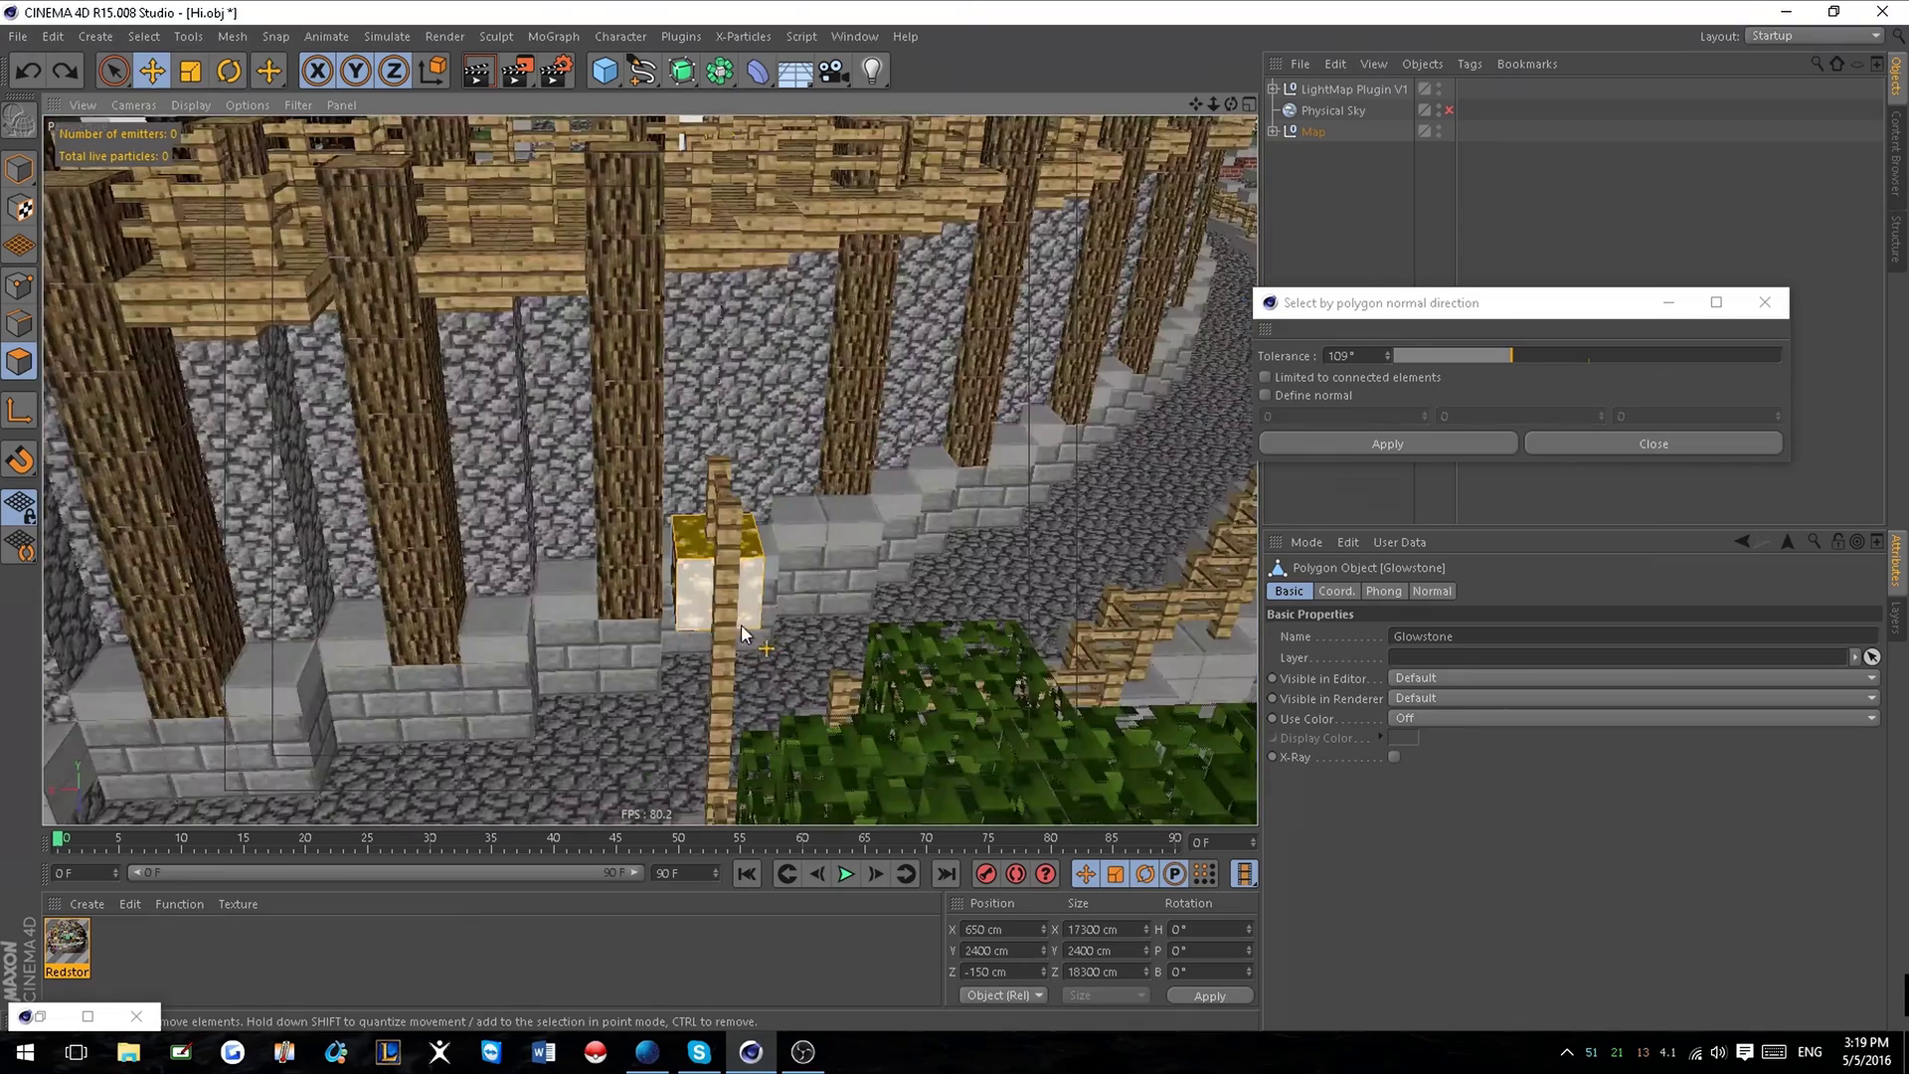
{"action": "left_click", "coordinate": [701, 599]}
{"action": "scroll", "coordinate": [735, 587], "scroll_direction": "down", "scroll_amount": 8}
{"action": "scroll", "coordinate": [674, 509], "scroll_direction": "up", "scroll_amount": 3}
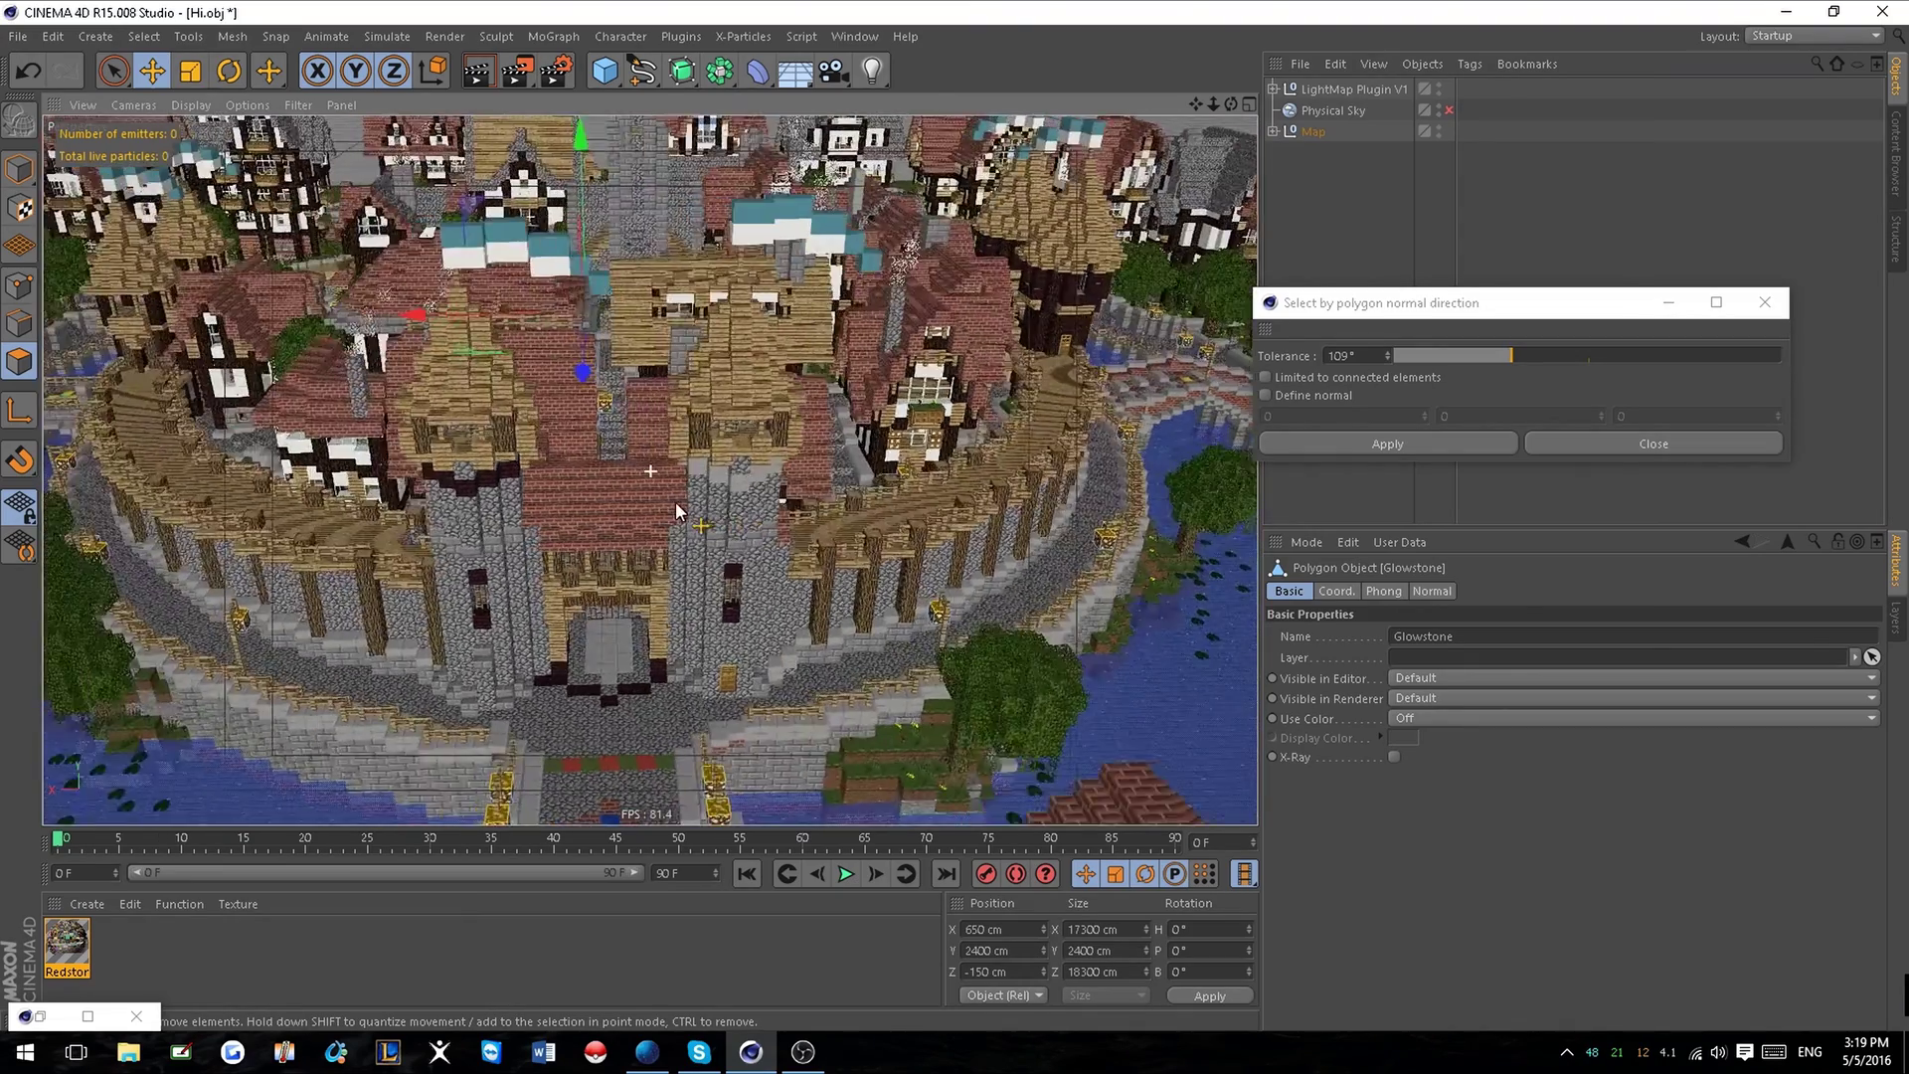
{"action": "middle_click_drag", "start_coordinate": [674, 511], "coordinate": [860, 466], "text": "alt"}
{"action": "left_click_drag", "start_coordinate": [1424, 308], "coordinate": [1529, 271]}
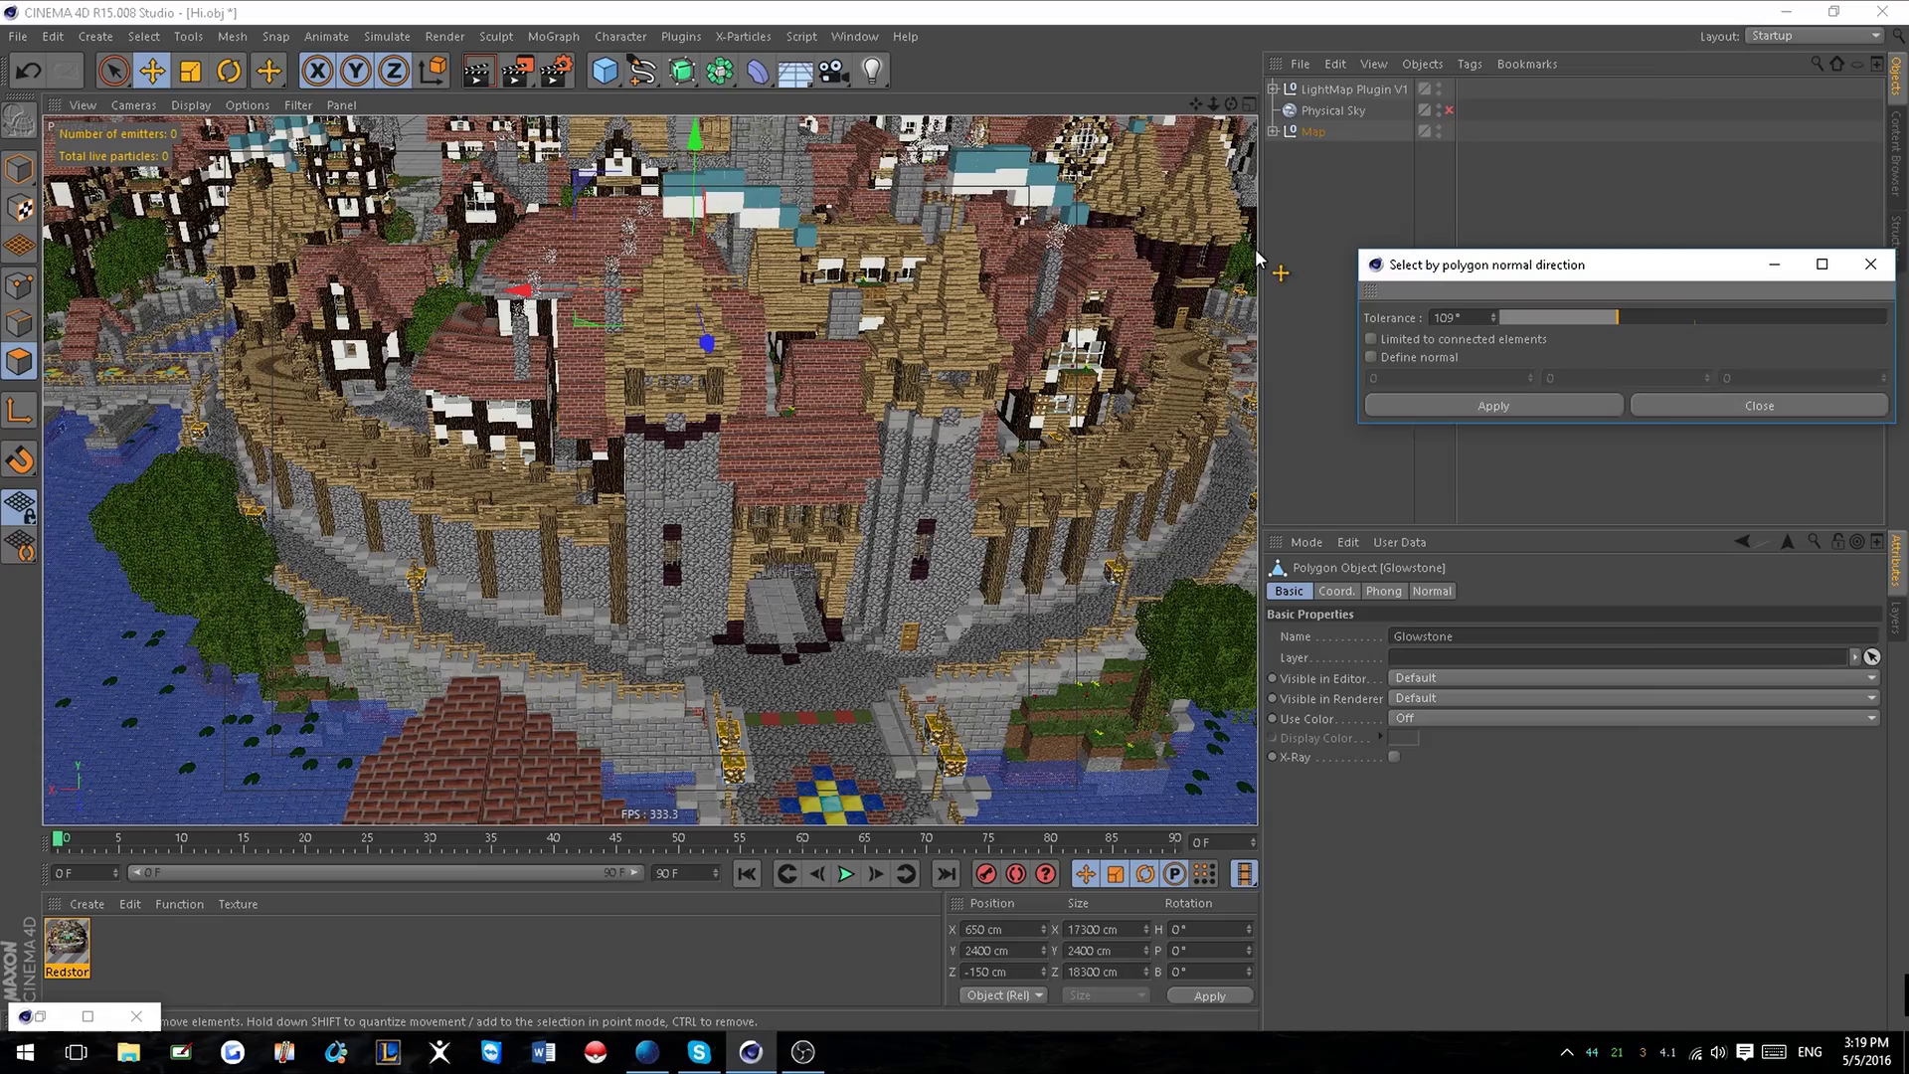
{"action": "scroll", "coordinate": [482, 535], "scroll_direction": "down", "scroll_amount": 5}
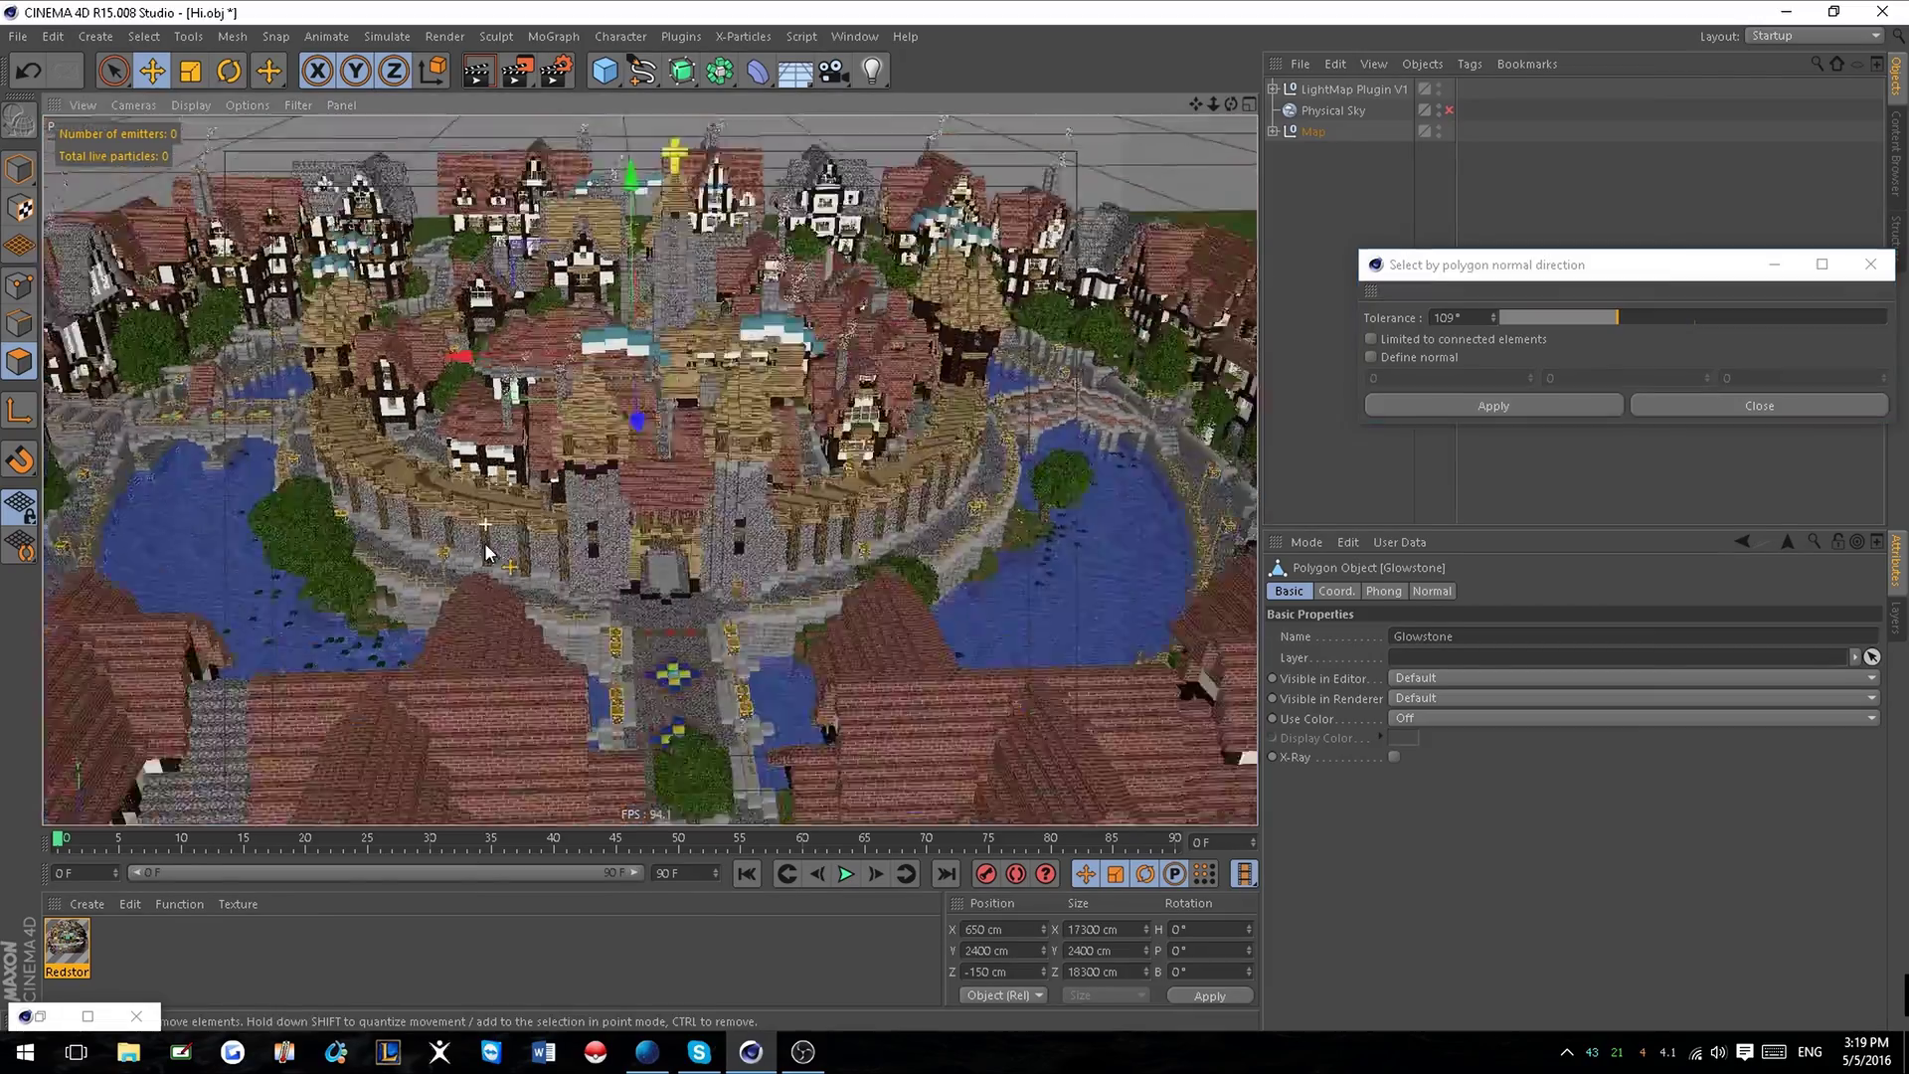
{"action": "scroll", "coordinate": [649, 528], "scroll_direction": "up", "scroll_amount": 7}
{"action": "middle_click_drag", "start_coordinate": [690, 350], "coordinate": [822, 291], "text": "alt"}
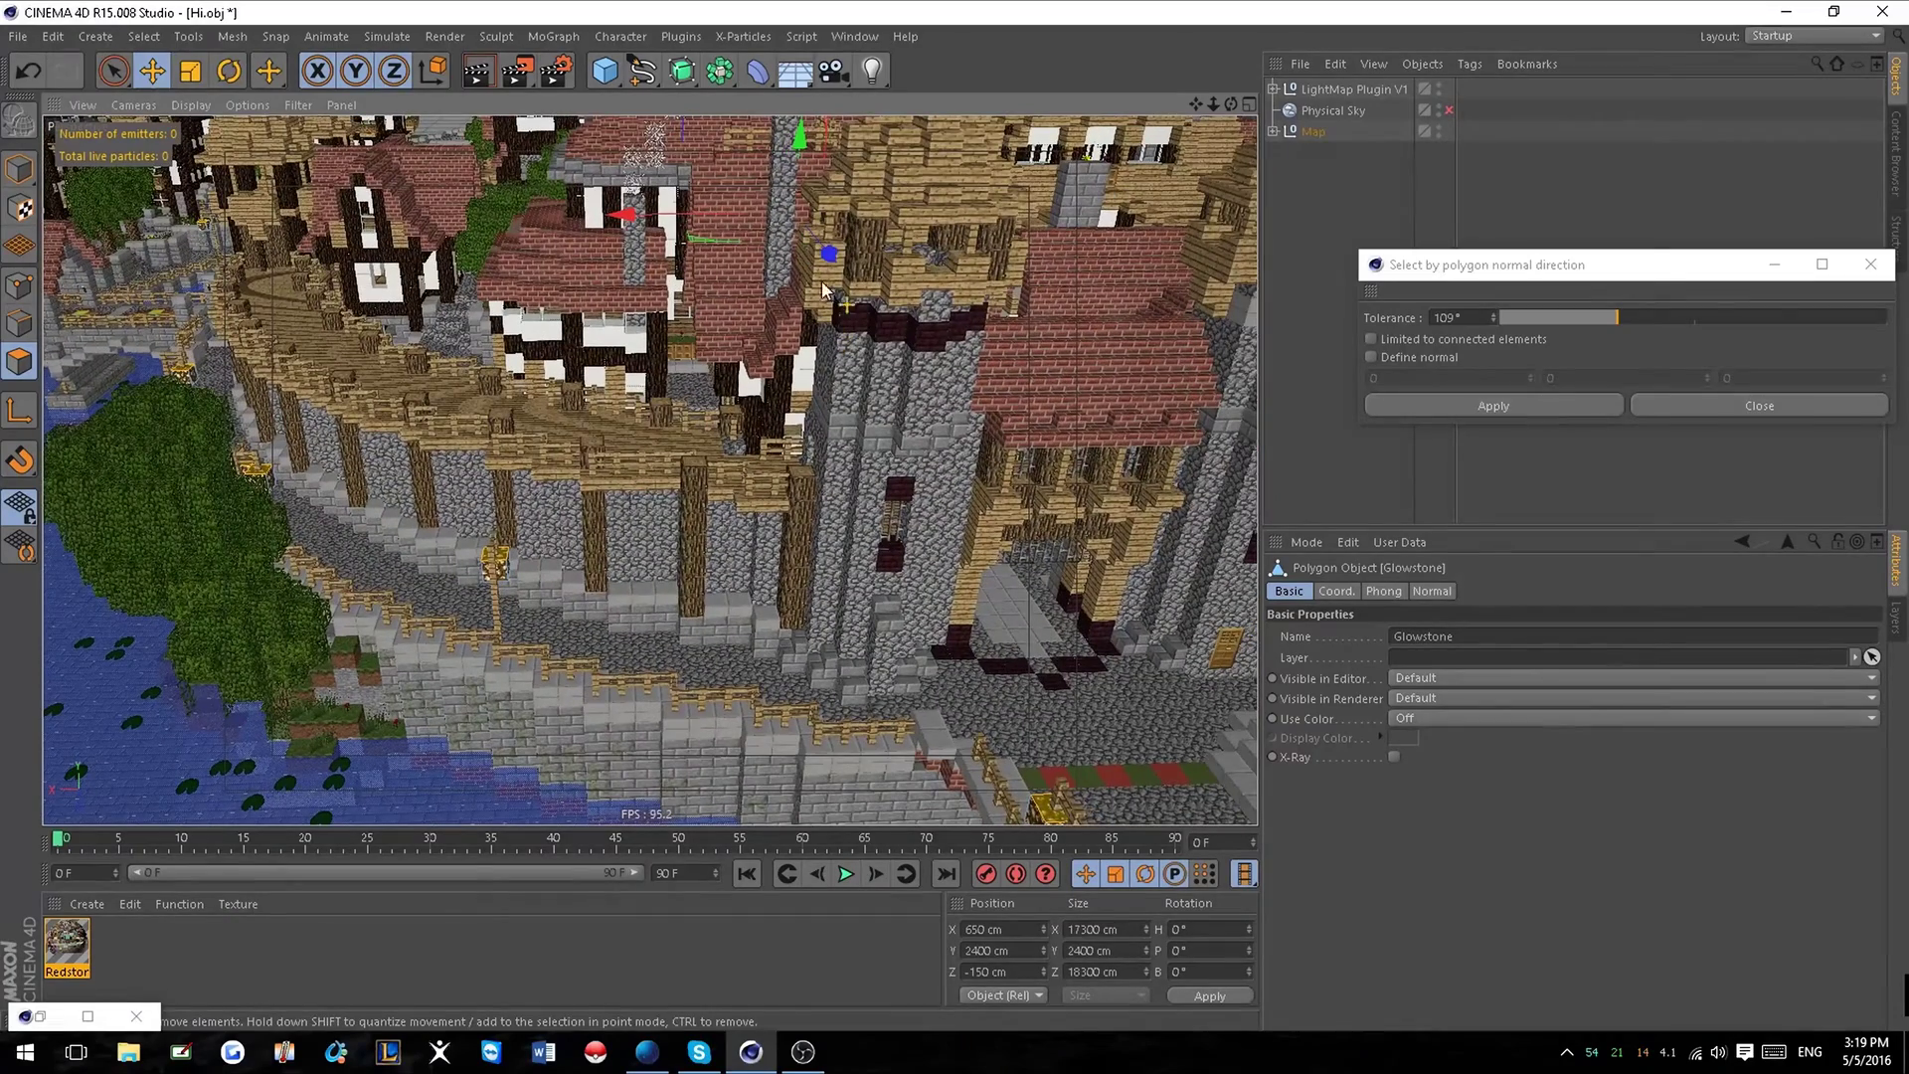
Store the selected glowstone top faces as a polygon selection tag and expand the Map hierarchy to show it on Glowstone.
{"action": "left_click", "coordinate": [99, 38]}
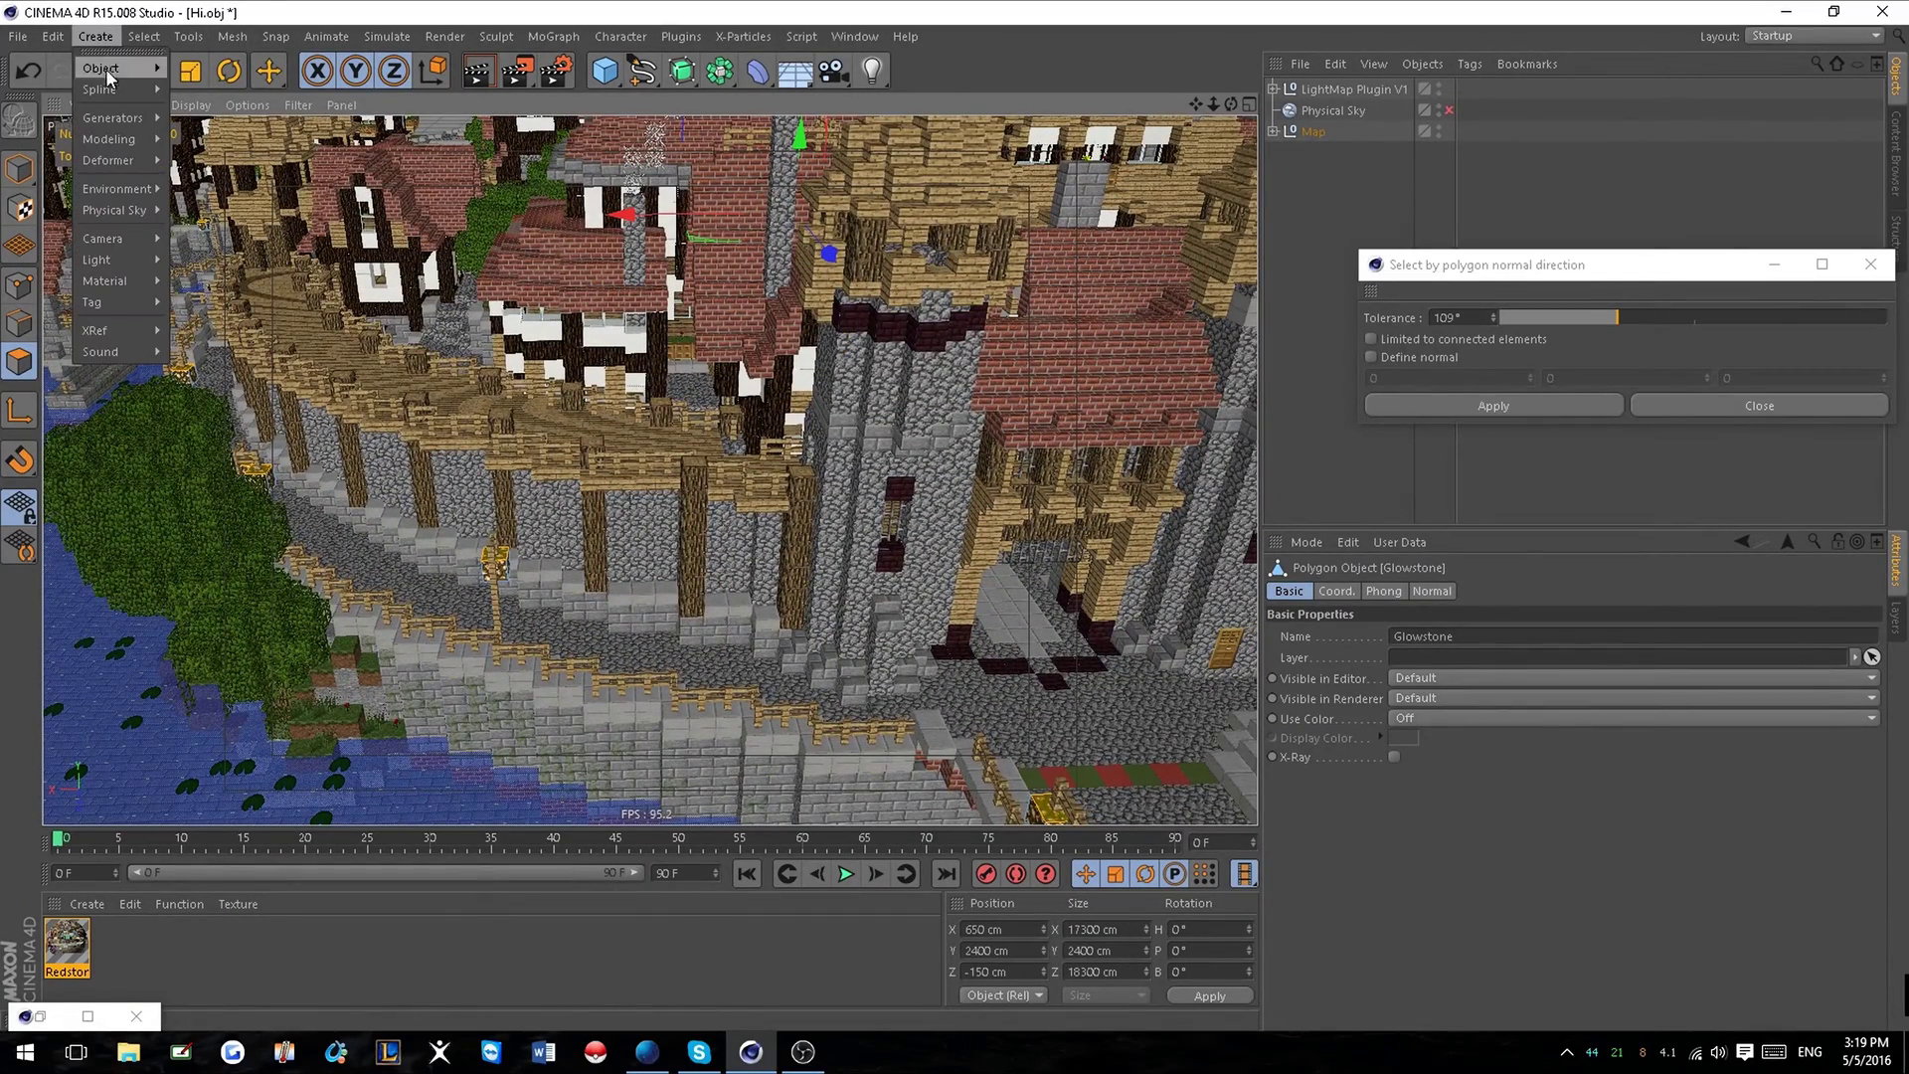
{"action": "mouse_move", "coordinate": [144, 37]}
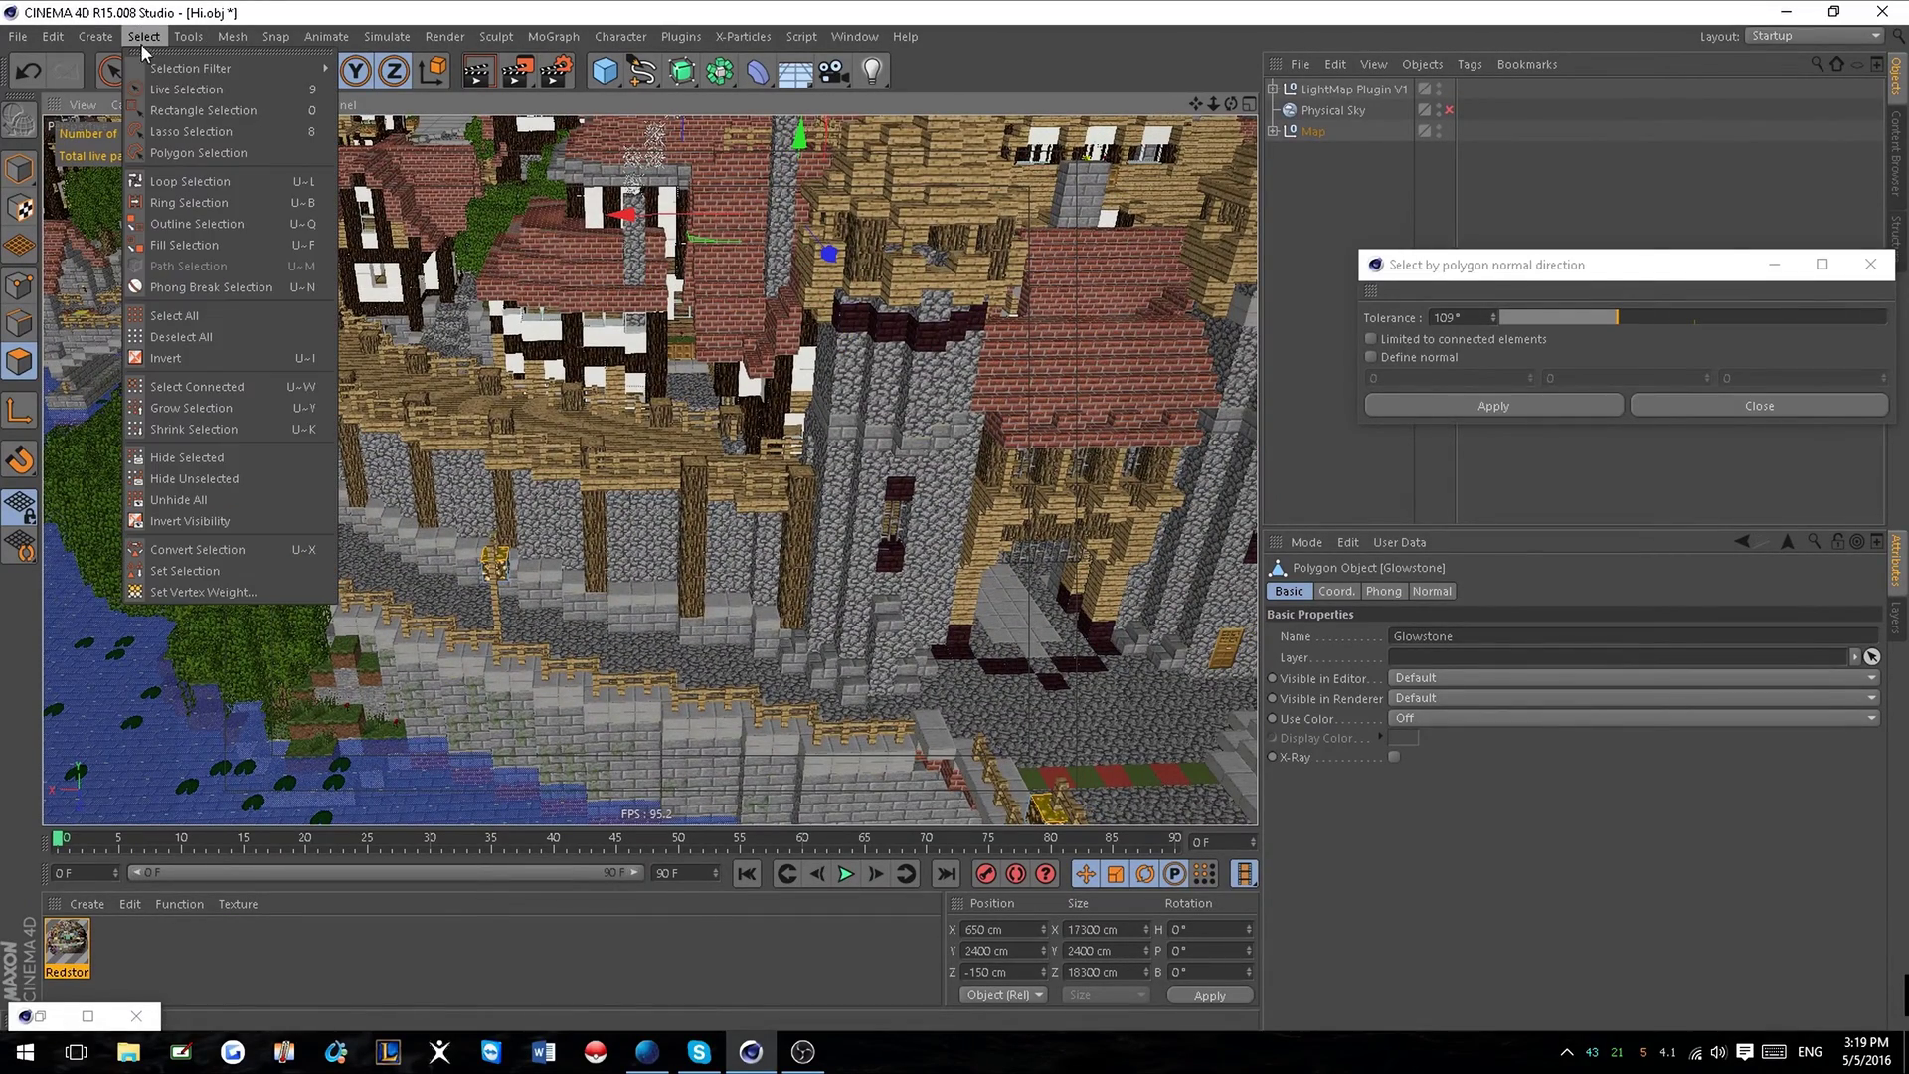
{"action": "left_click", "coordinate": [217, 571]}
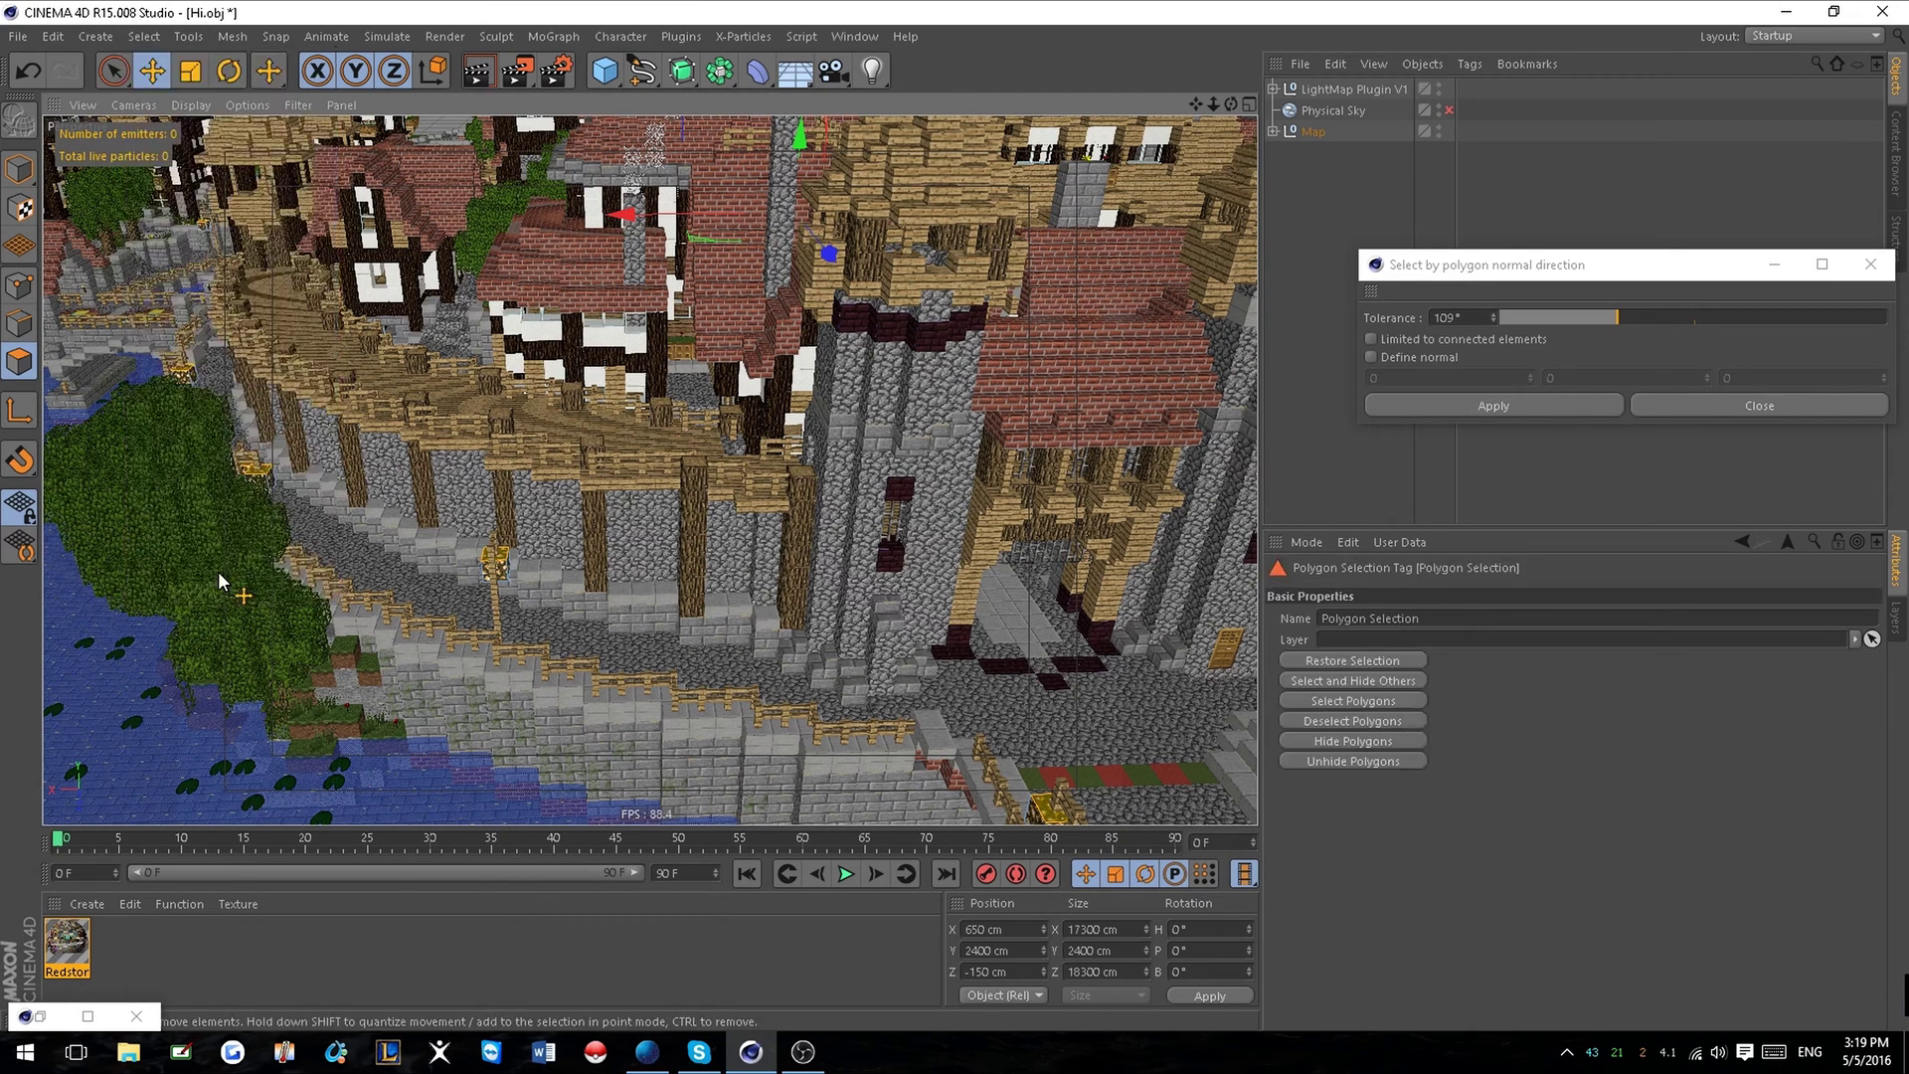
{"action": "left_click", "coordinate": [1273, 133]}
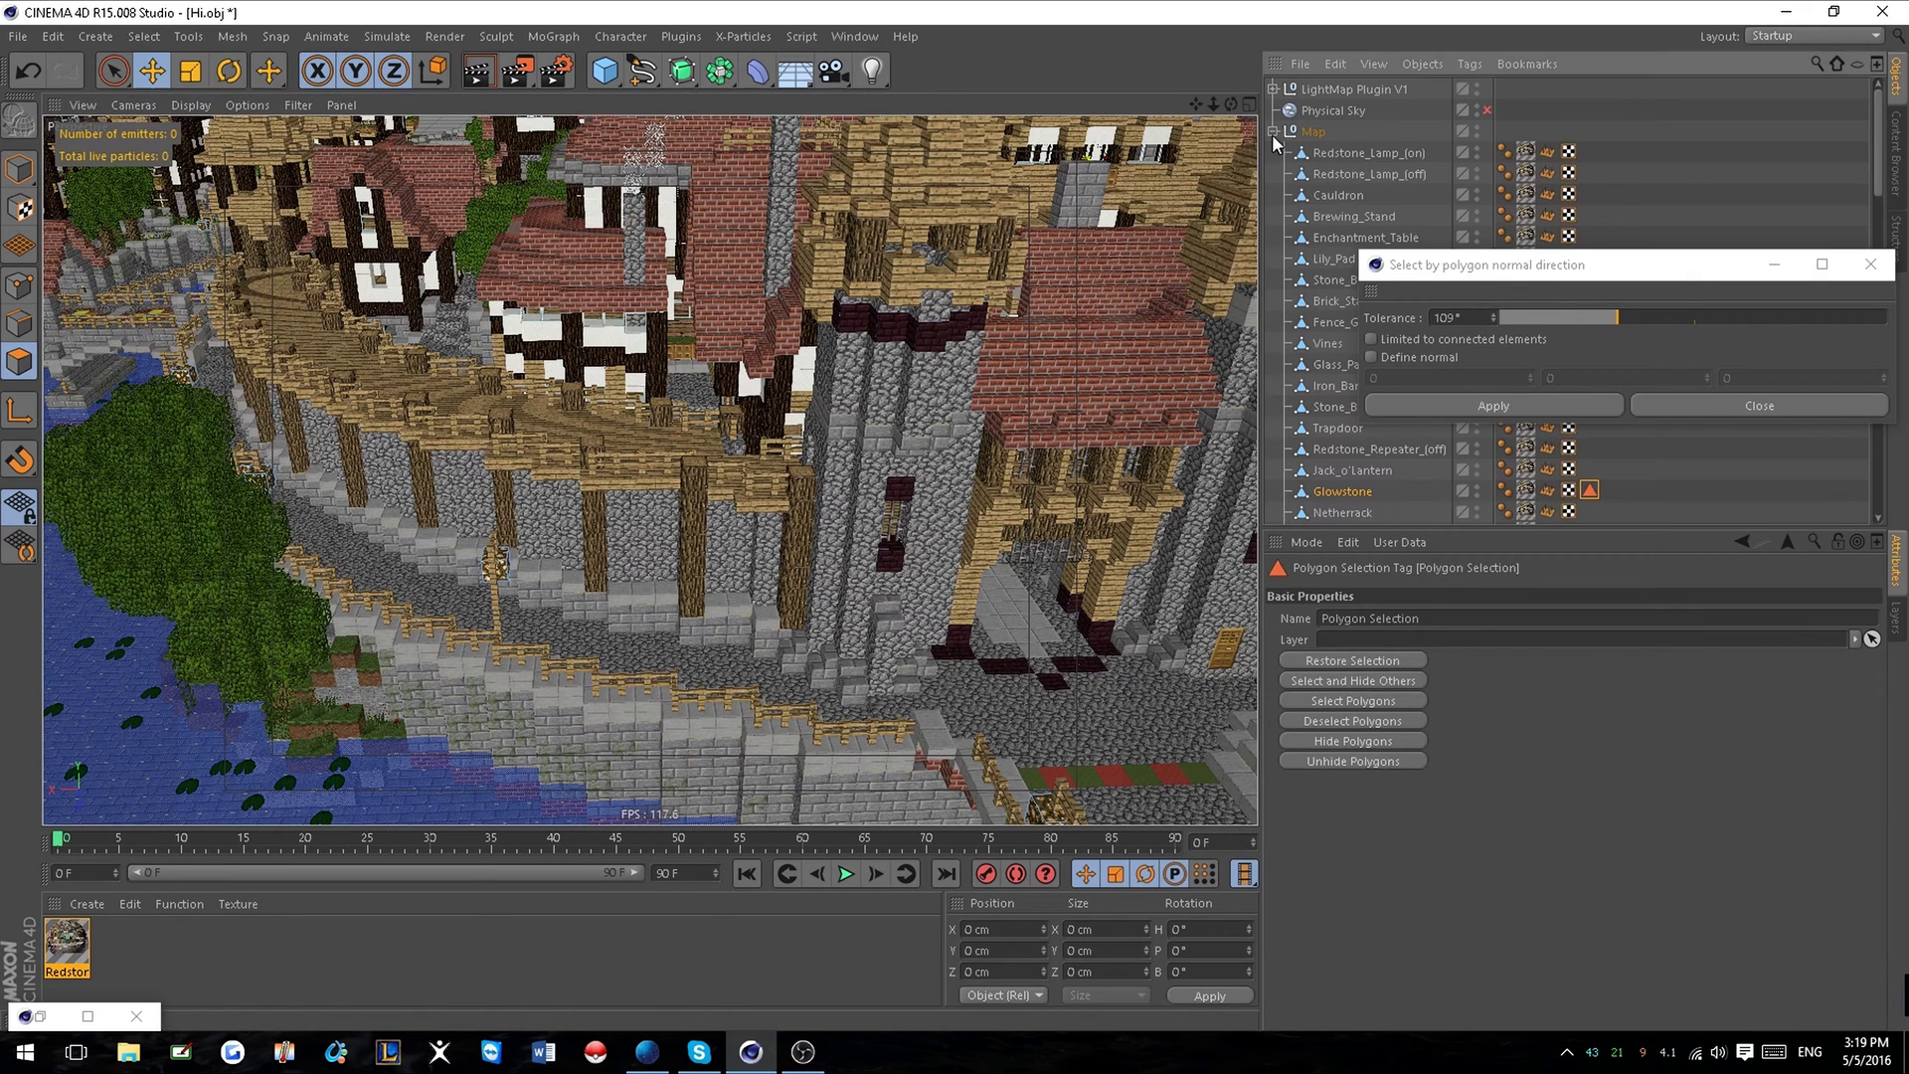
{"action": "left_click_drag", "start_coordinate": [1536, 266], "coordinate": [1448, 742]}
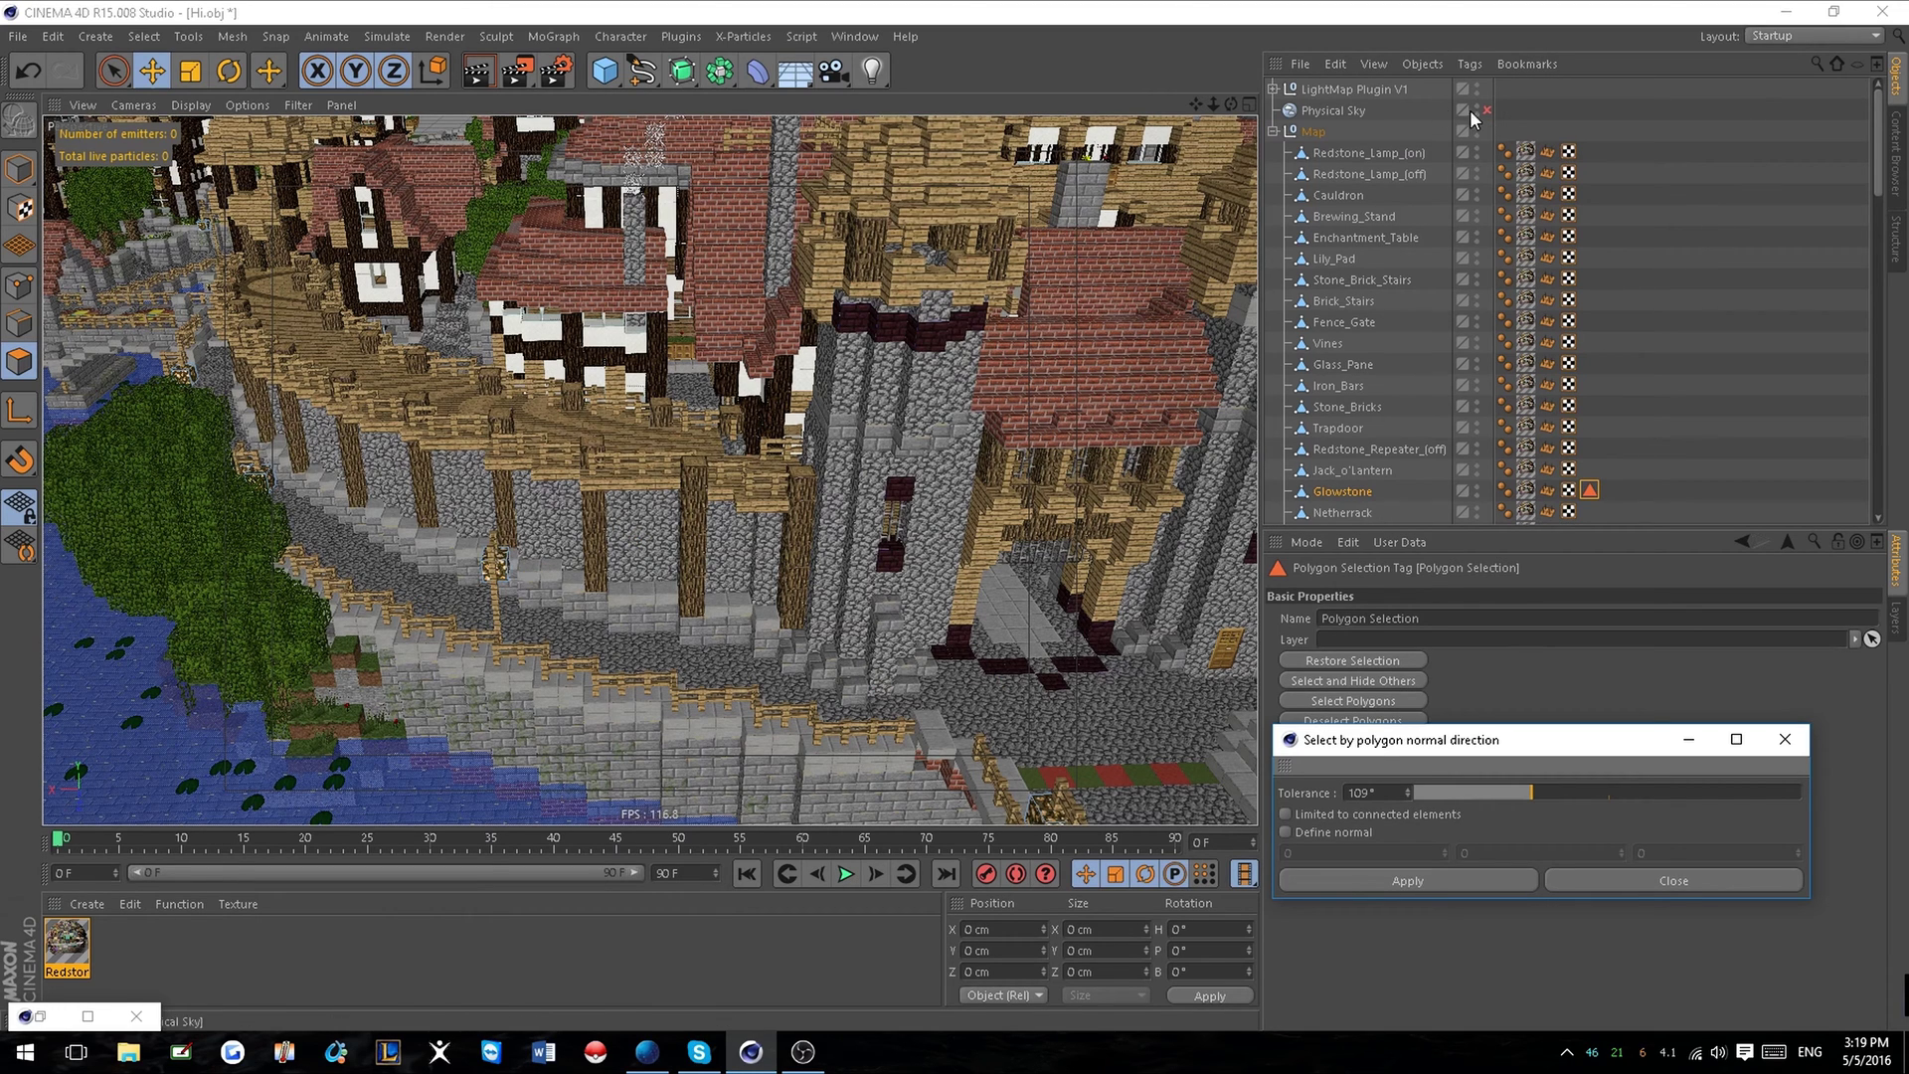
Select LightMap Plugin V1 and turn off Animation Mode in its light settings.
{"action": "left_click", "coordinate": [1377, 90]}
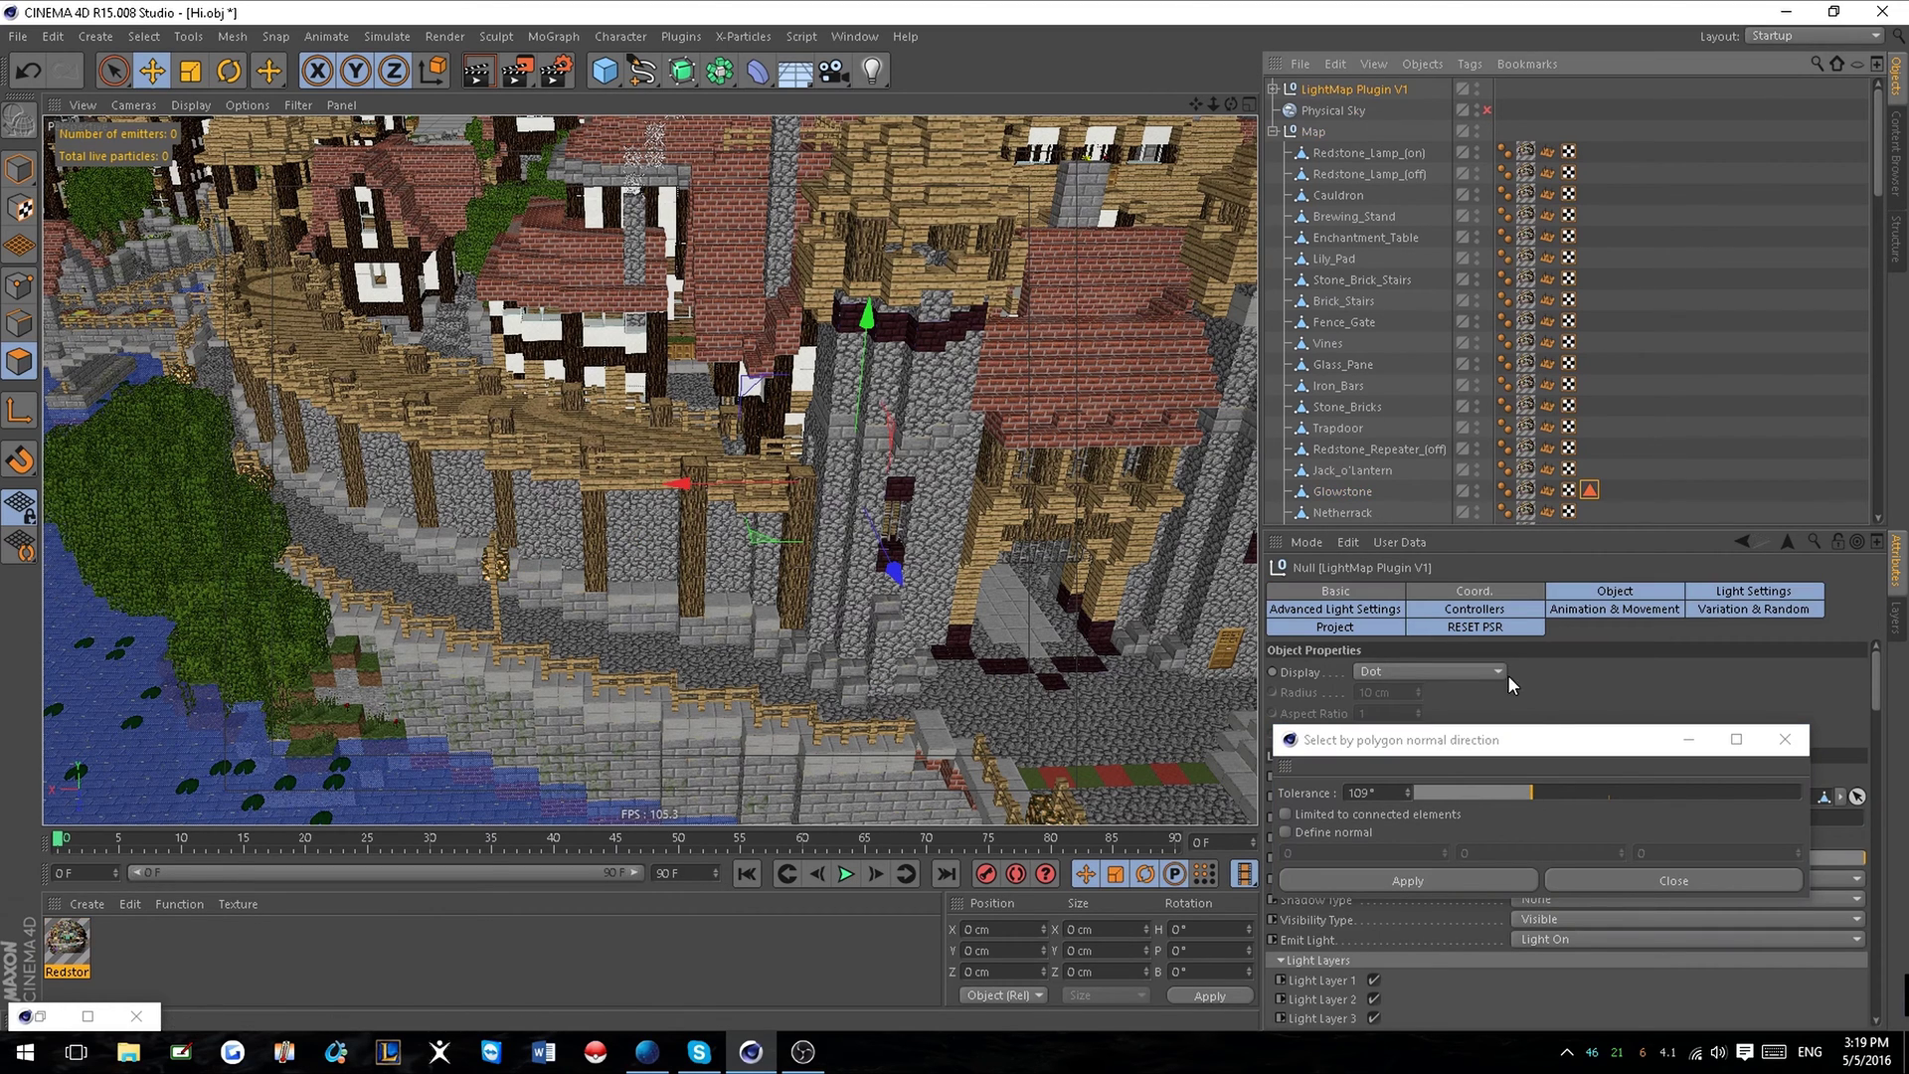
{"action": "left_click_drag", "start_coordinate": [1547, 751], "coordinate": [668, 920]}
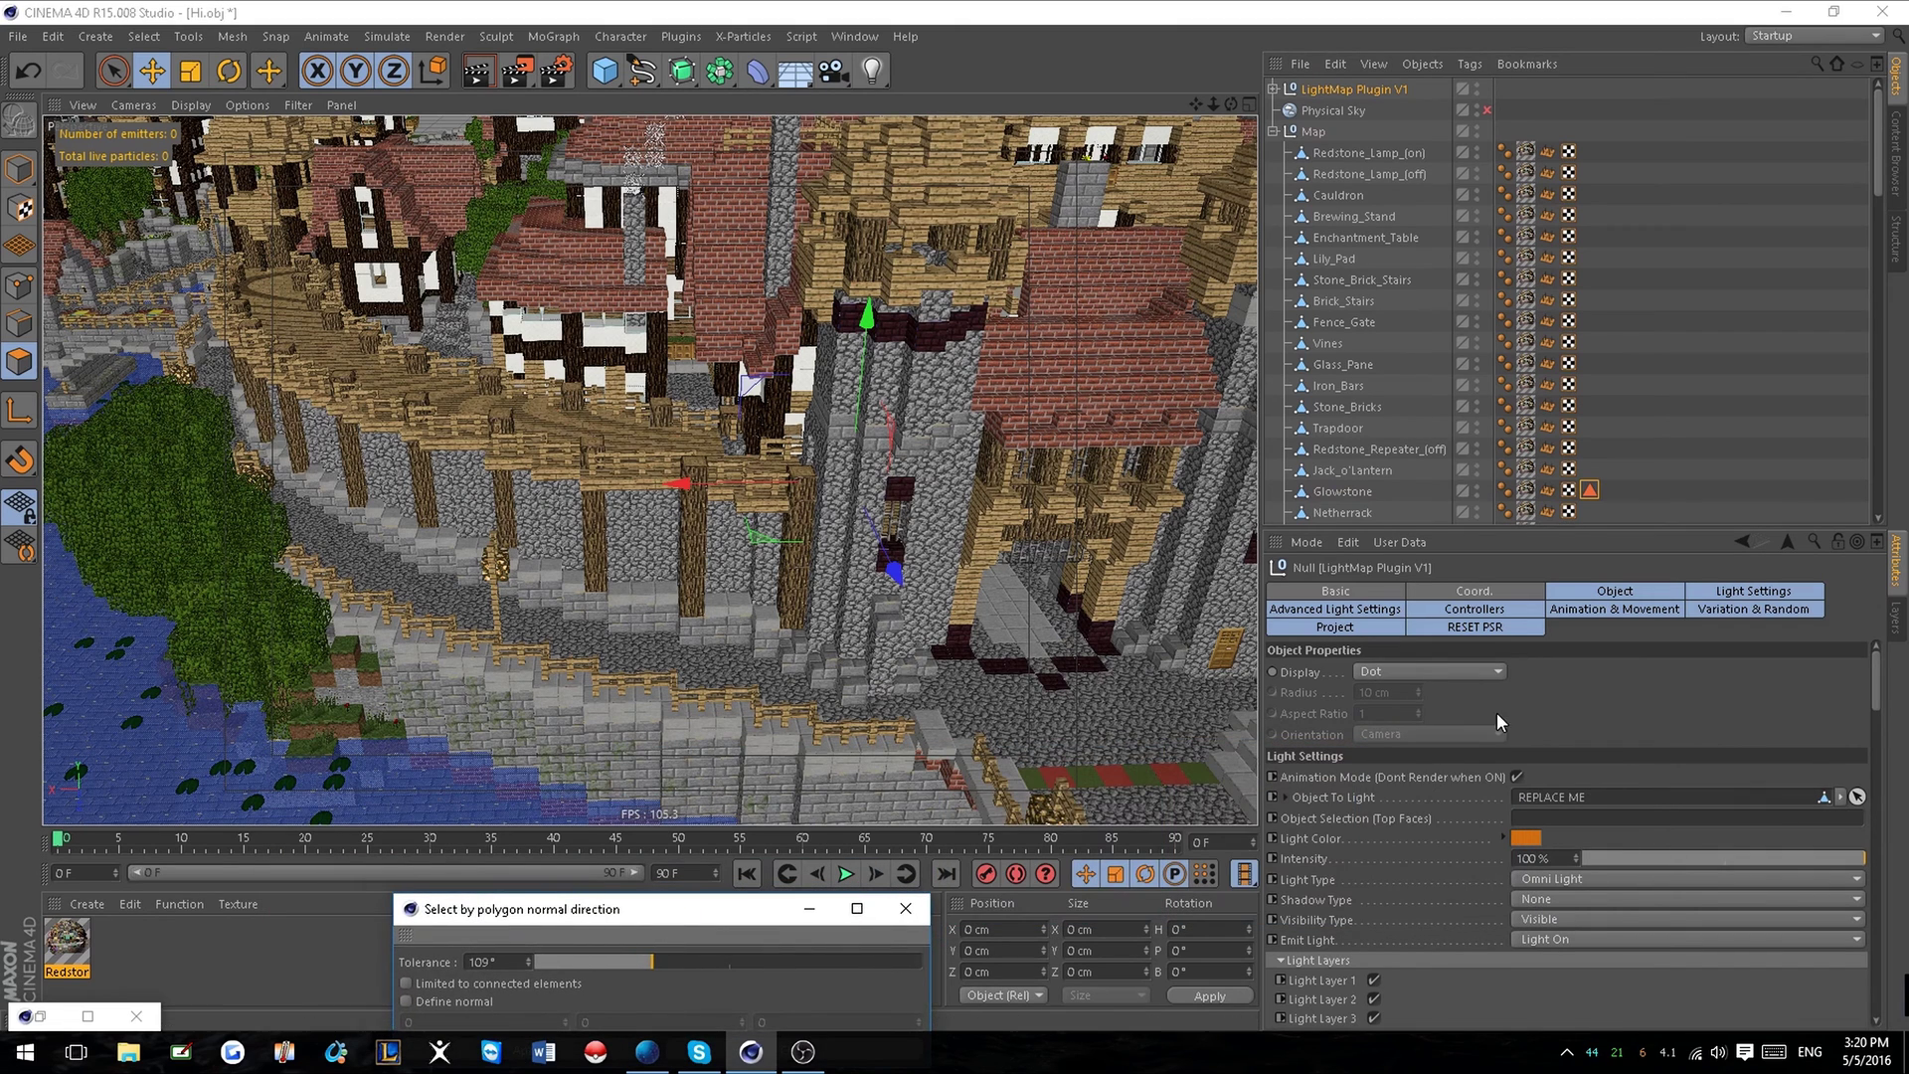
{"action": "left_click", "coordinate": [1517, 777]}
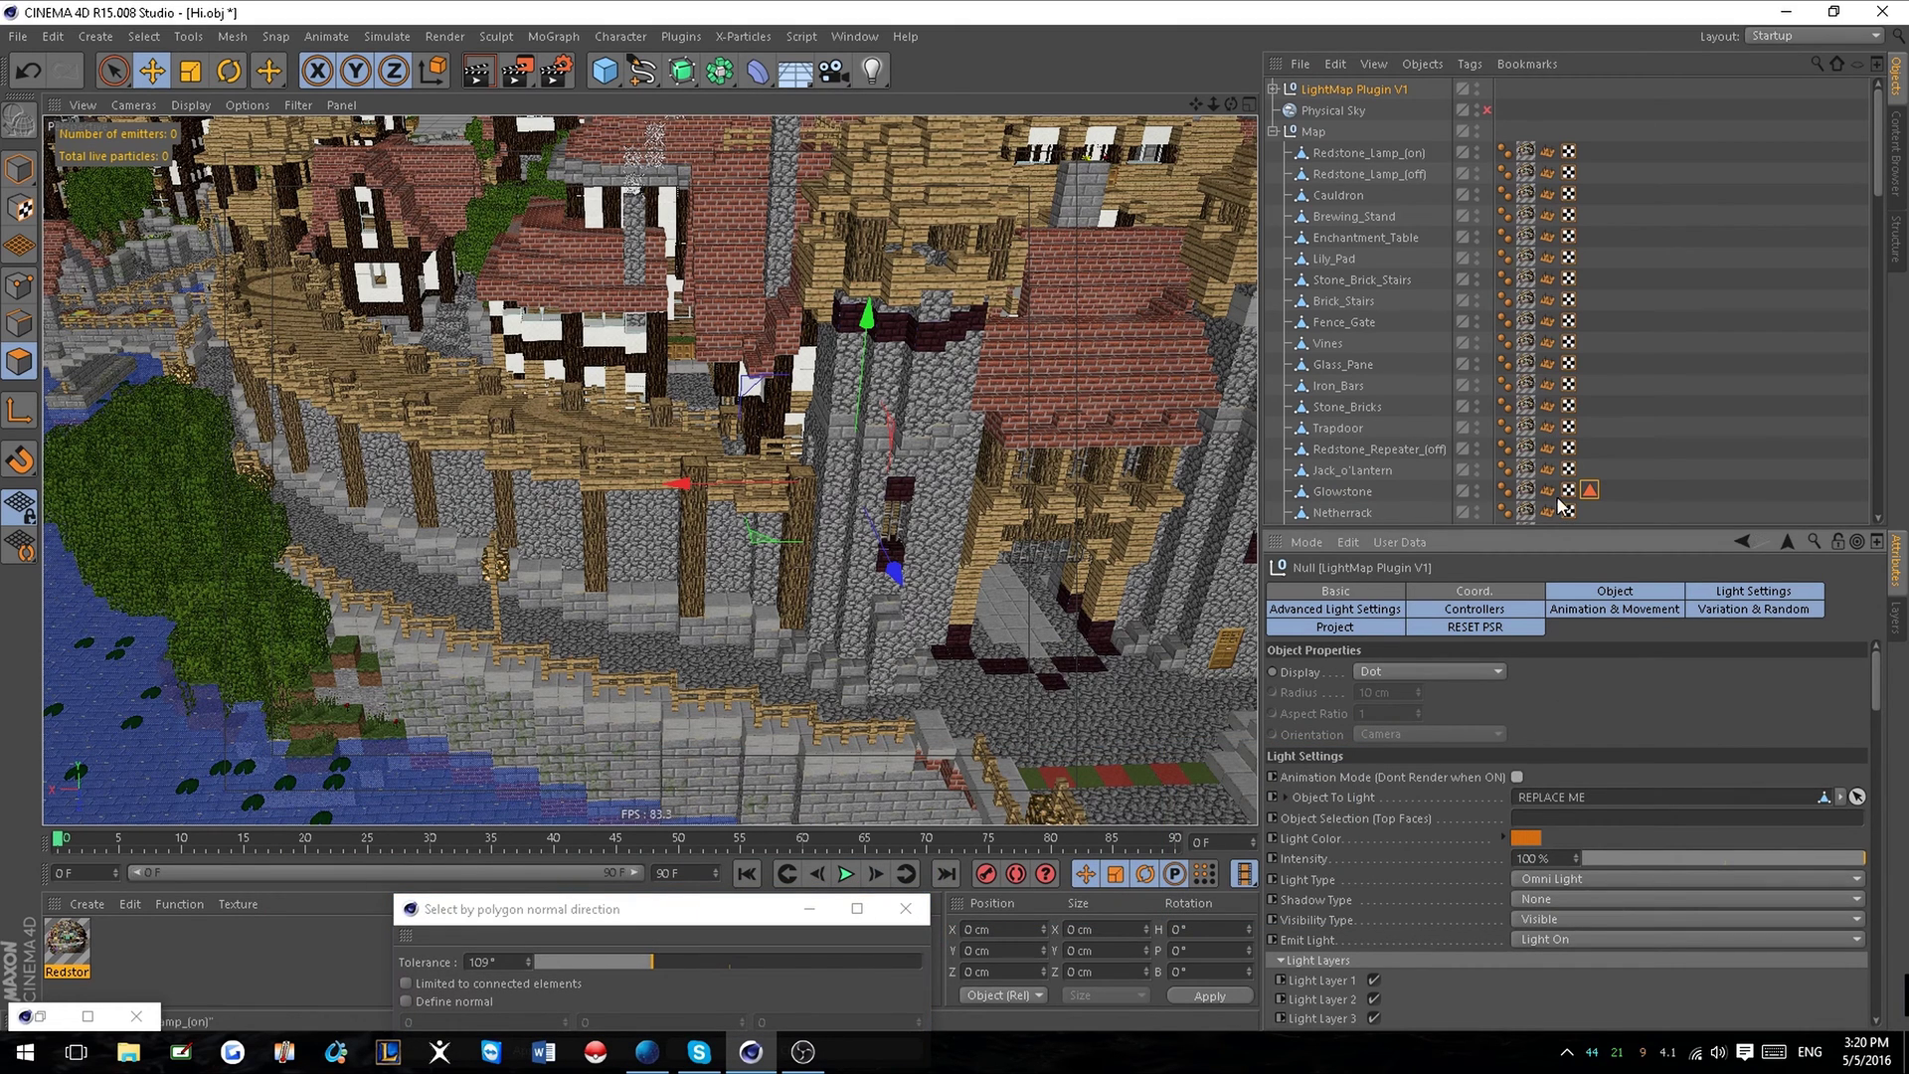
Assign Glowstone's polygon selection tag as Object Selection (Top Faces) and the Glowstone object as Object To Light.
{"action": "left_click_drag", "start_coordinate": [1590, 491], "coordinate": [1552, 751]}
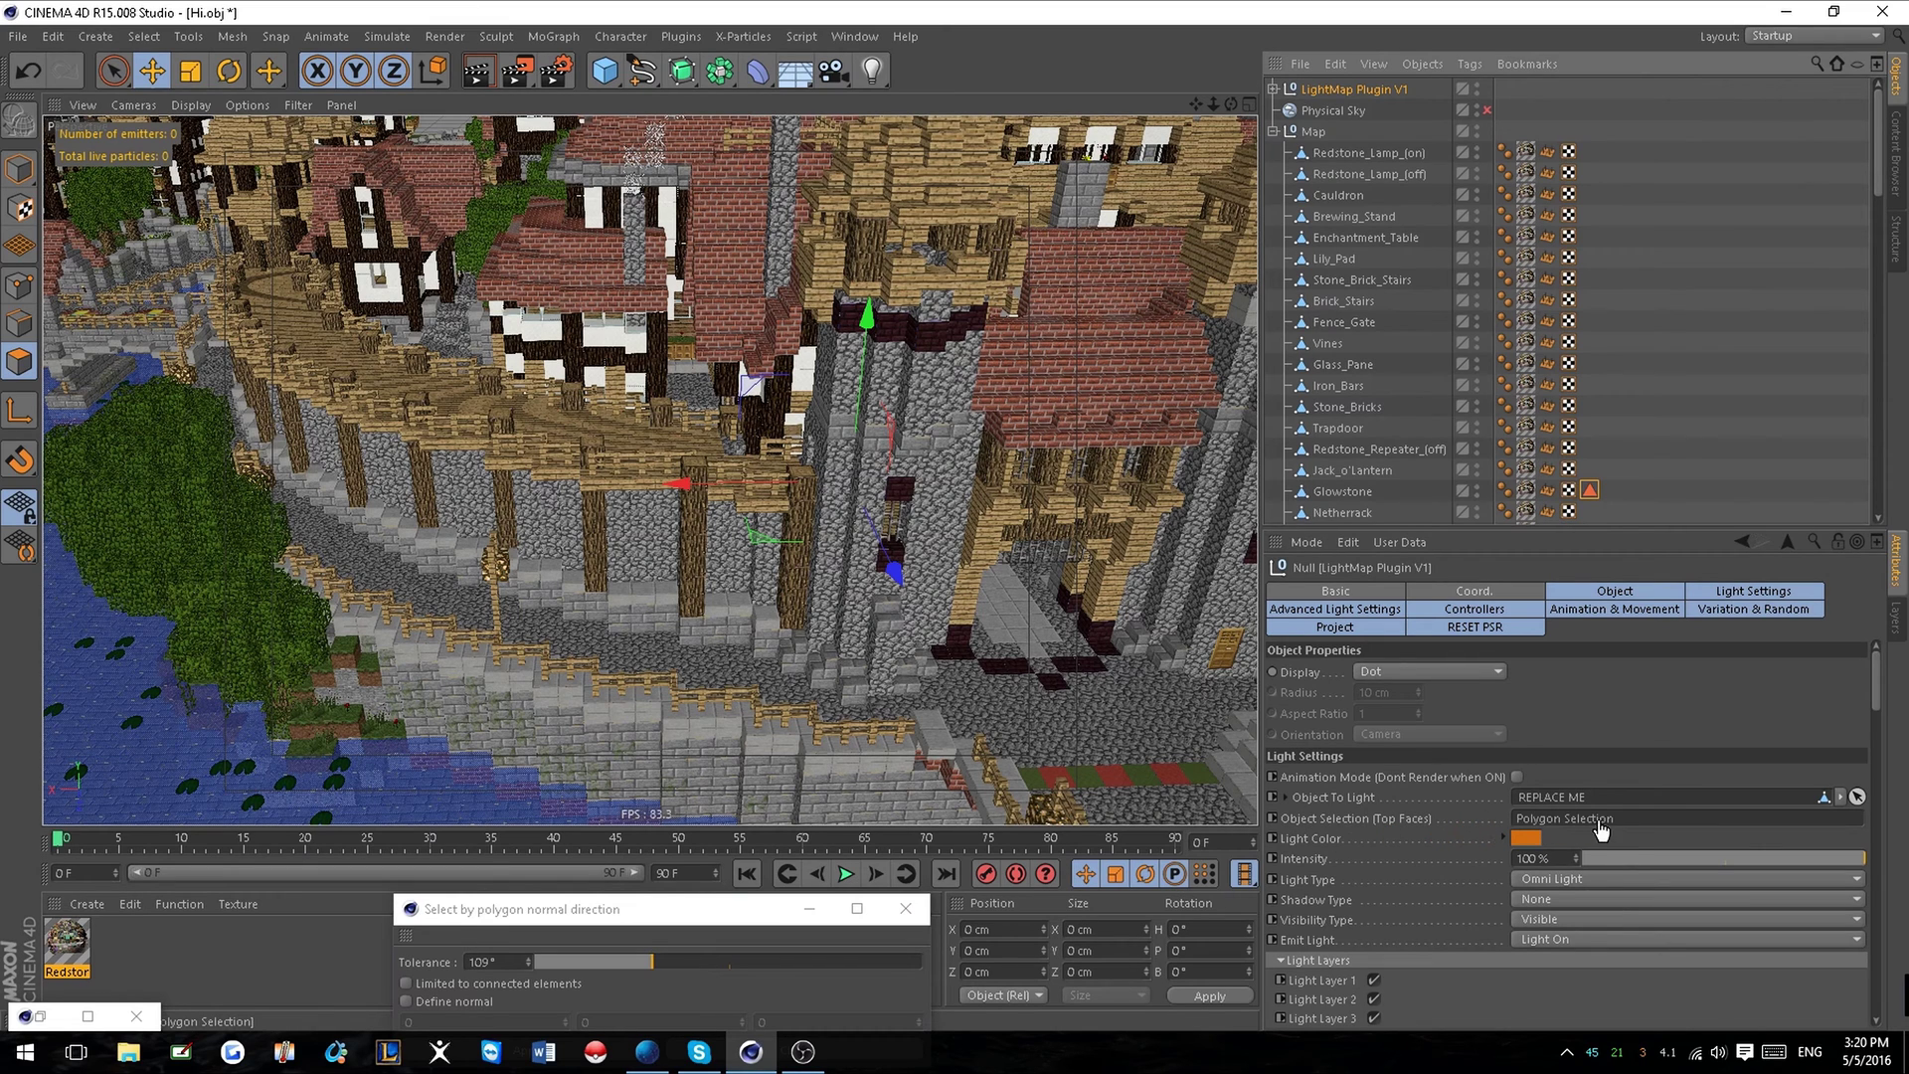
{"action": "left_click_drag", "start_coordinate": [1342, 489], "coordinate": [1349, 512]}
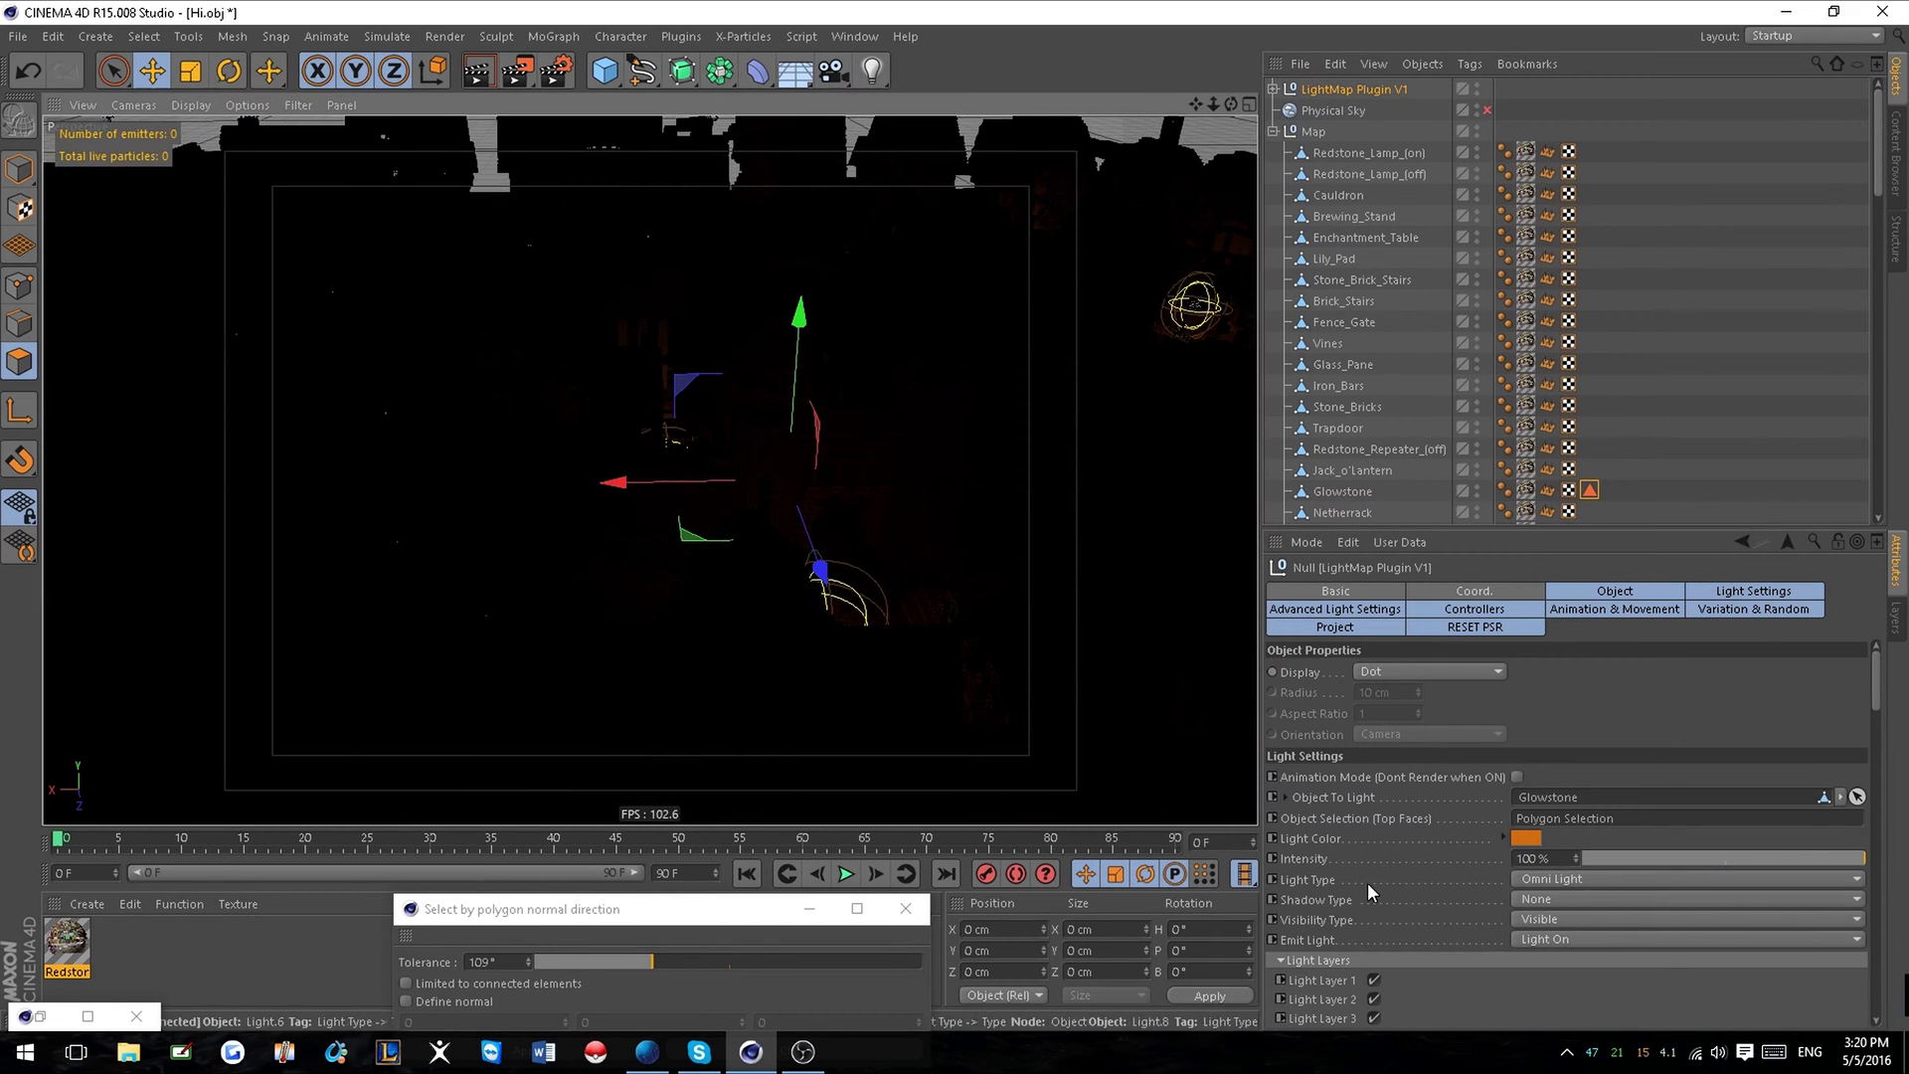
Turn off Light Layers 1 through 10 in the LightMap plugin's settings.
{"action": "scroll", "coordinate": [1370, 889], "scroll_direction": "down", "scroll_amount": 6}
{"action": "scroll", "coordinate": [1389, 795], "scroll_direction": "up", "scroll_amount": 2}
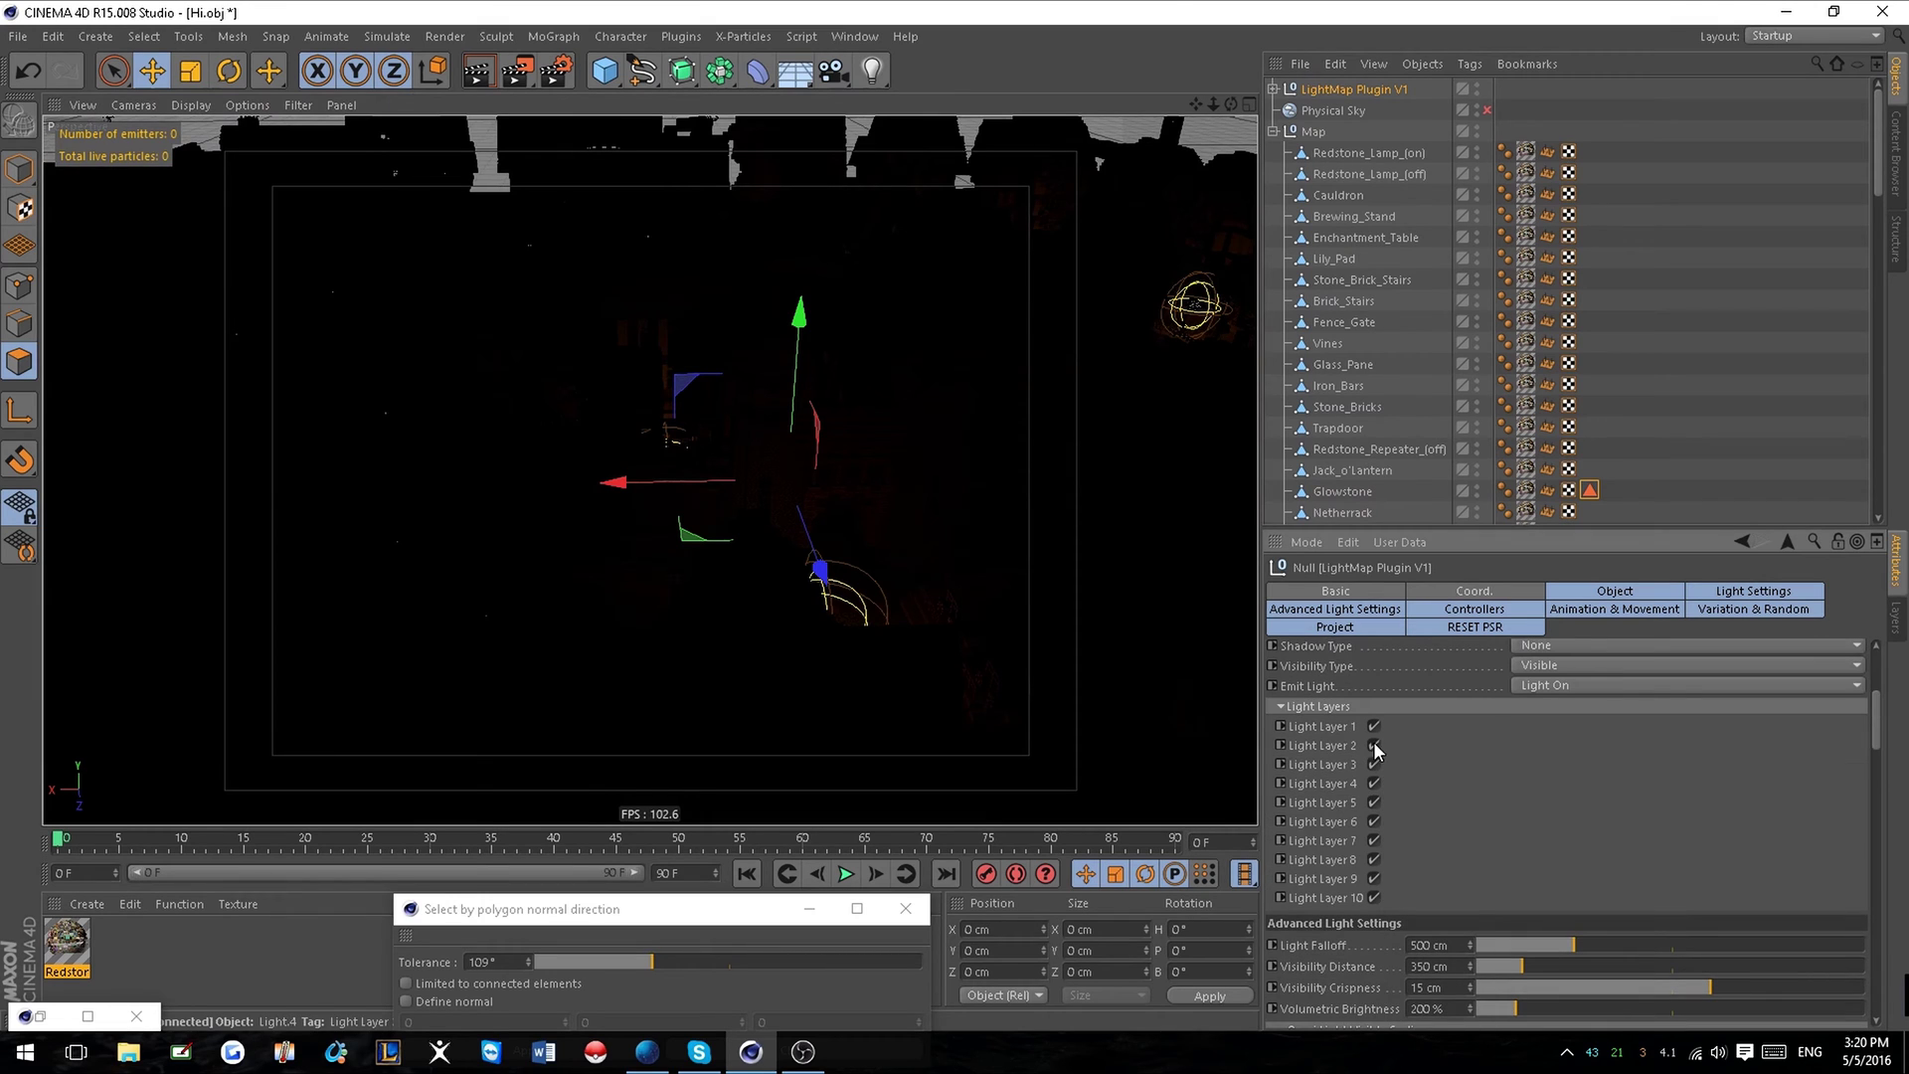
{"action": "left_click", "coordinate": [1374, 765]}
{"action": "left_click", "coordinate": [1374, 784]}
{"action": "left_click", "coordinate": [1374, 802]}
{"action": "left_click", "coordinate": [1374, 821]}
{"action": "left_click", "coordinate": [1374, 840]}
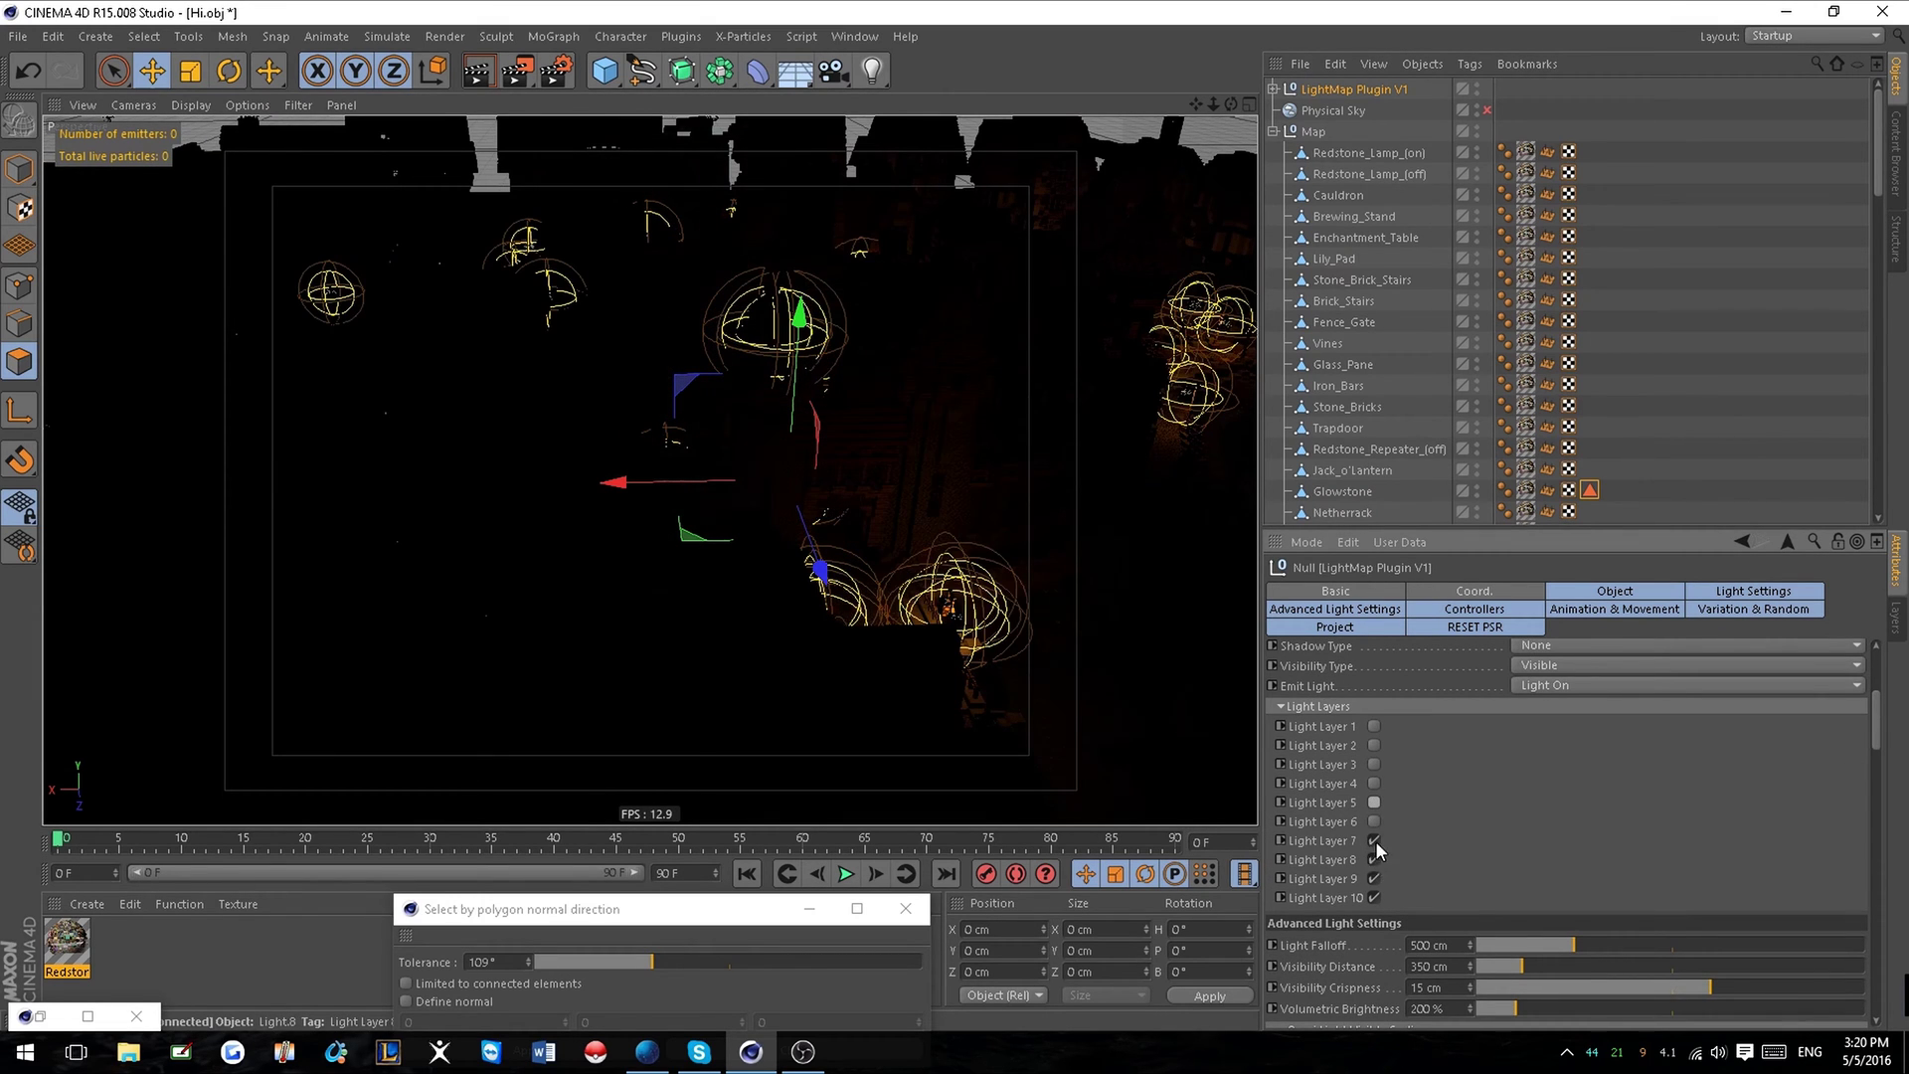
{"action": "left_click", "coordinate": [1374, 859]}
{"action": "left_click", "coordinate": [1374, 878]}
{"action": "left_click", "coordinate": [1374, 898]}
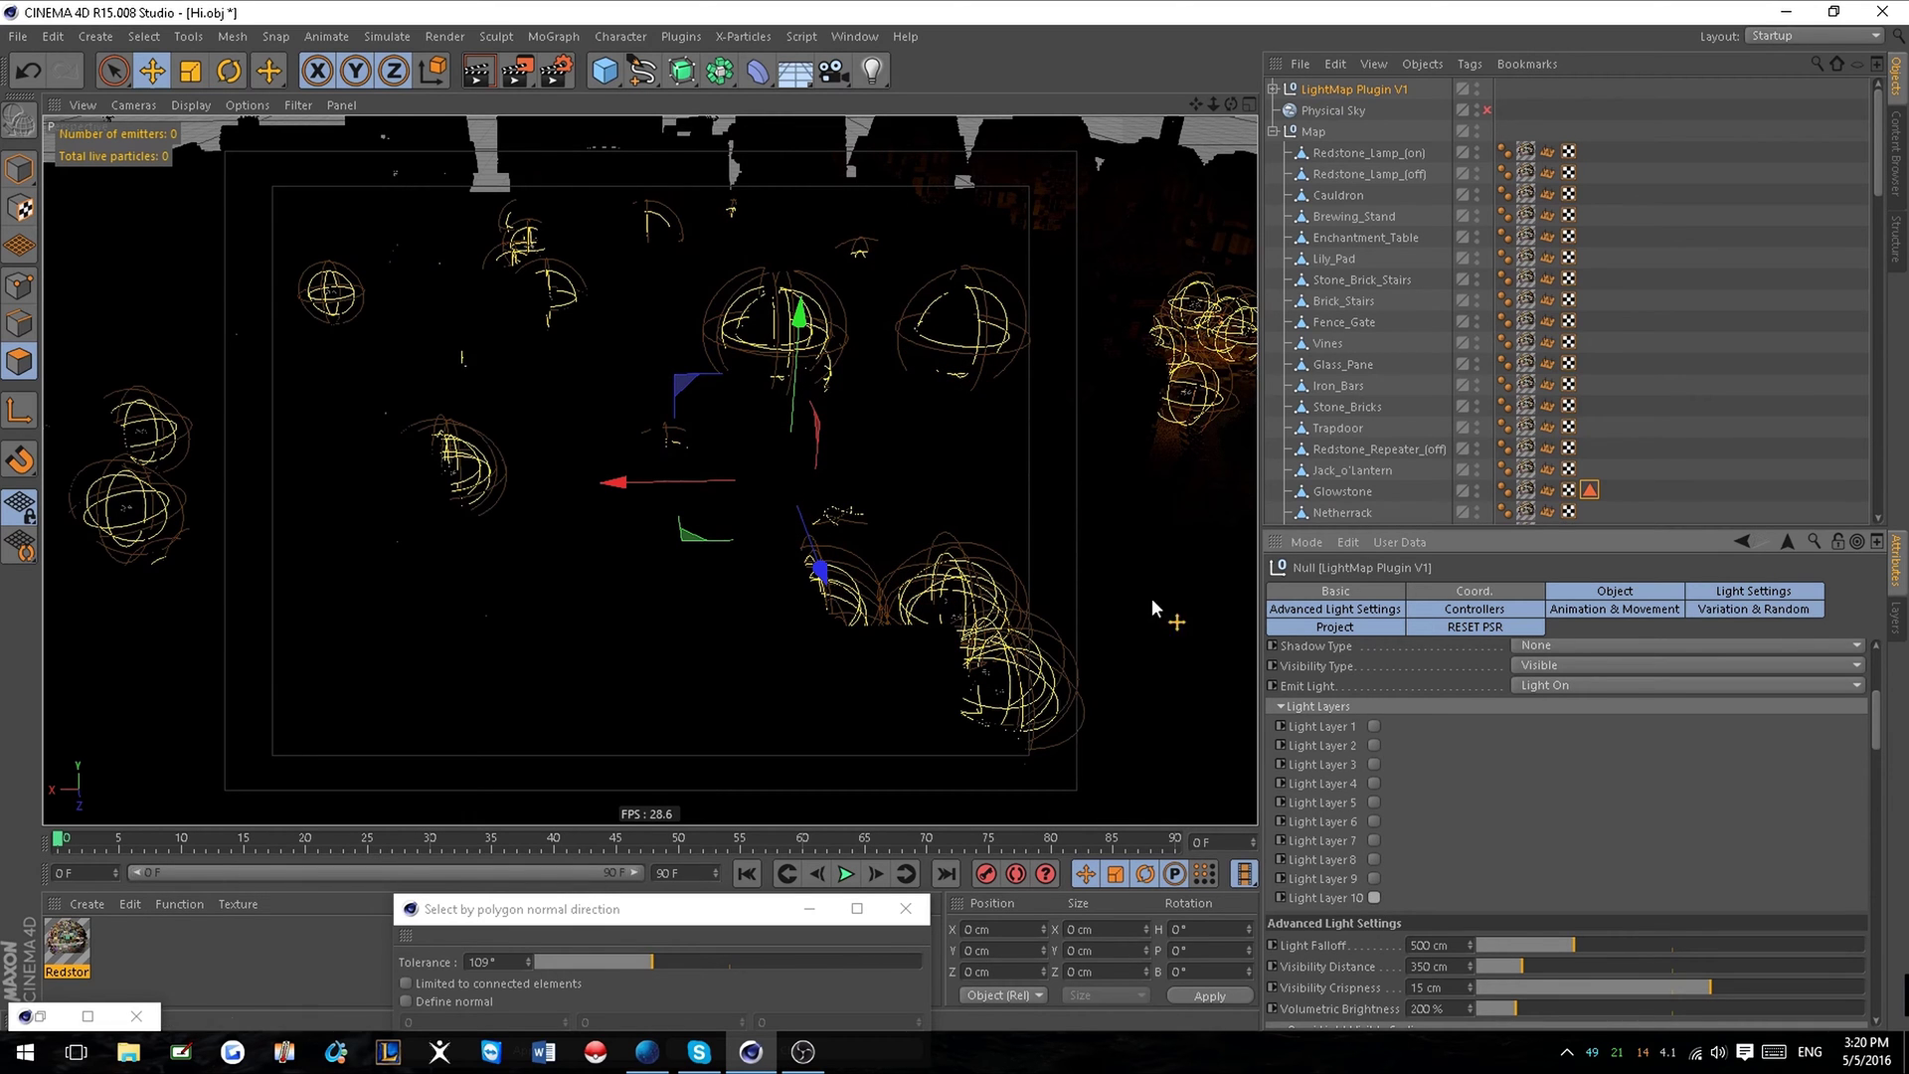
Switch the viewport display to Quick Shading so the whole town shows without scene lighting.
{"action": "left_click", "coordinate": [191, 105]}
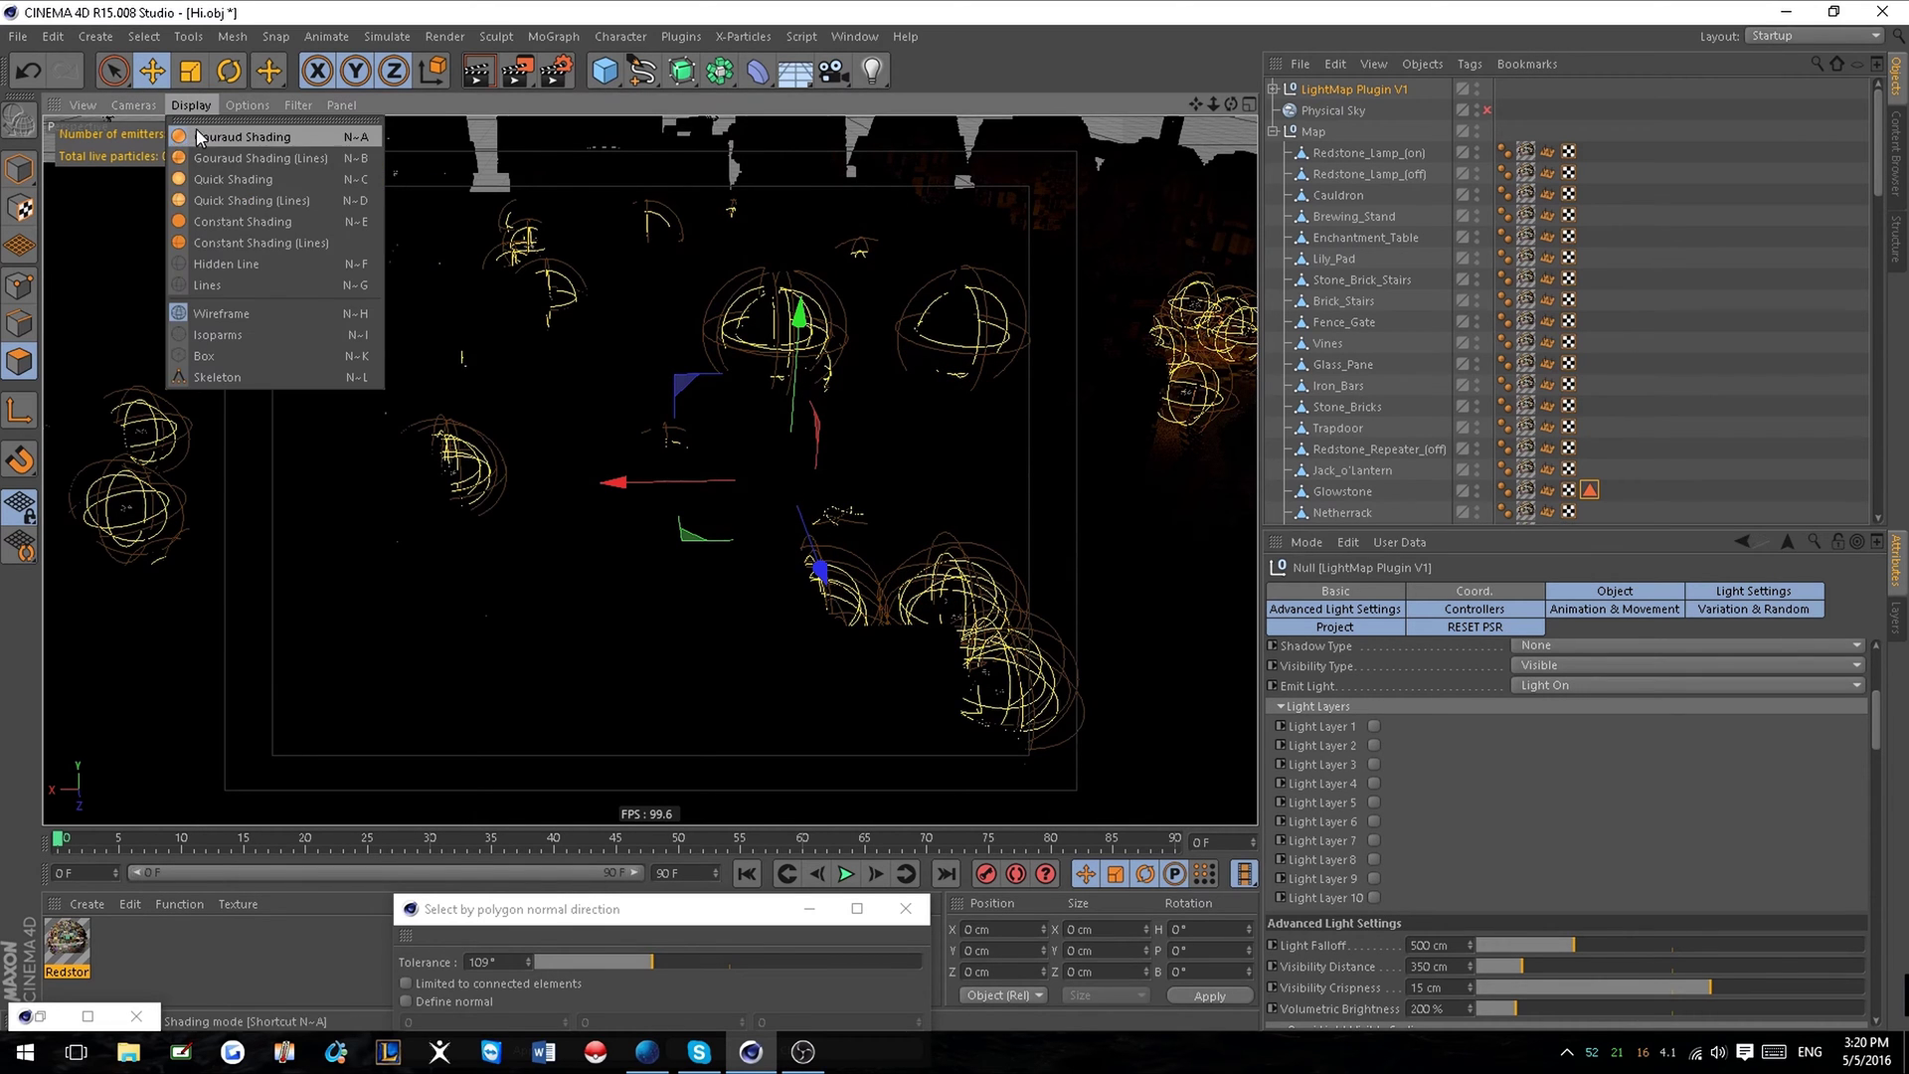
{"action": "left_click", "coordinate": [205, 178]}
{"action": "left_click_drag", "start_coordinate": [789, 479], "coordinate": [847, 614], "text": "alt"}
{"action": "scroll", "coordinate": [641, 384], "scroll_direction": "up", "scroll_amount": 3}
{"action": "scroll", "coordinate": [646, 383], "scroll_direction": "up", "scroll_amount": 8}
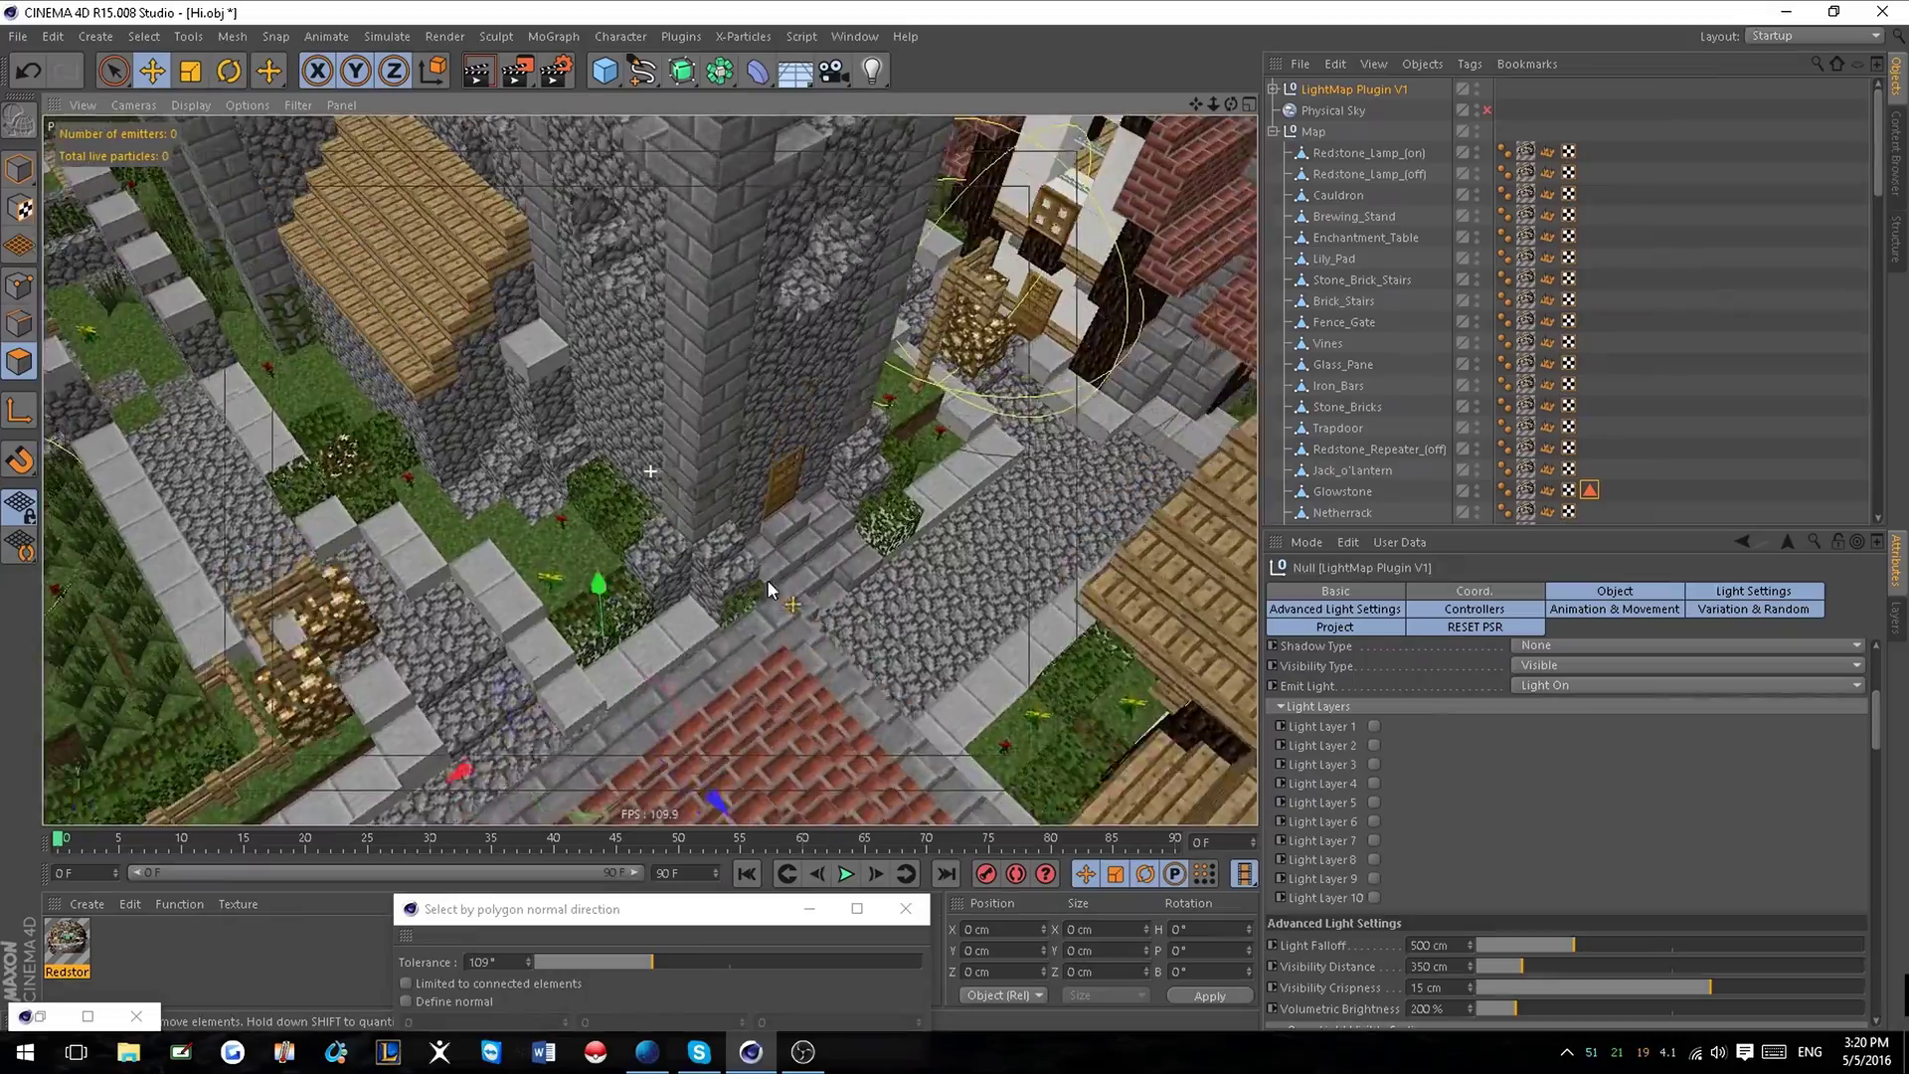
Examine which glowstone lamps around the town have lights placed on them.
{"action": "left_click_drag", "start_coordinate": [767, 581], "coordinate": [826, 542], "text": "alt"}
{"action": "left_click_drag", "start_coordinate": [1059, 514], "coordinate": [924, 509], "text": "alt"}
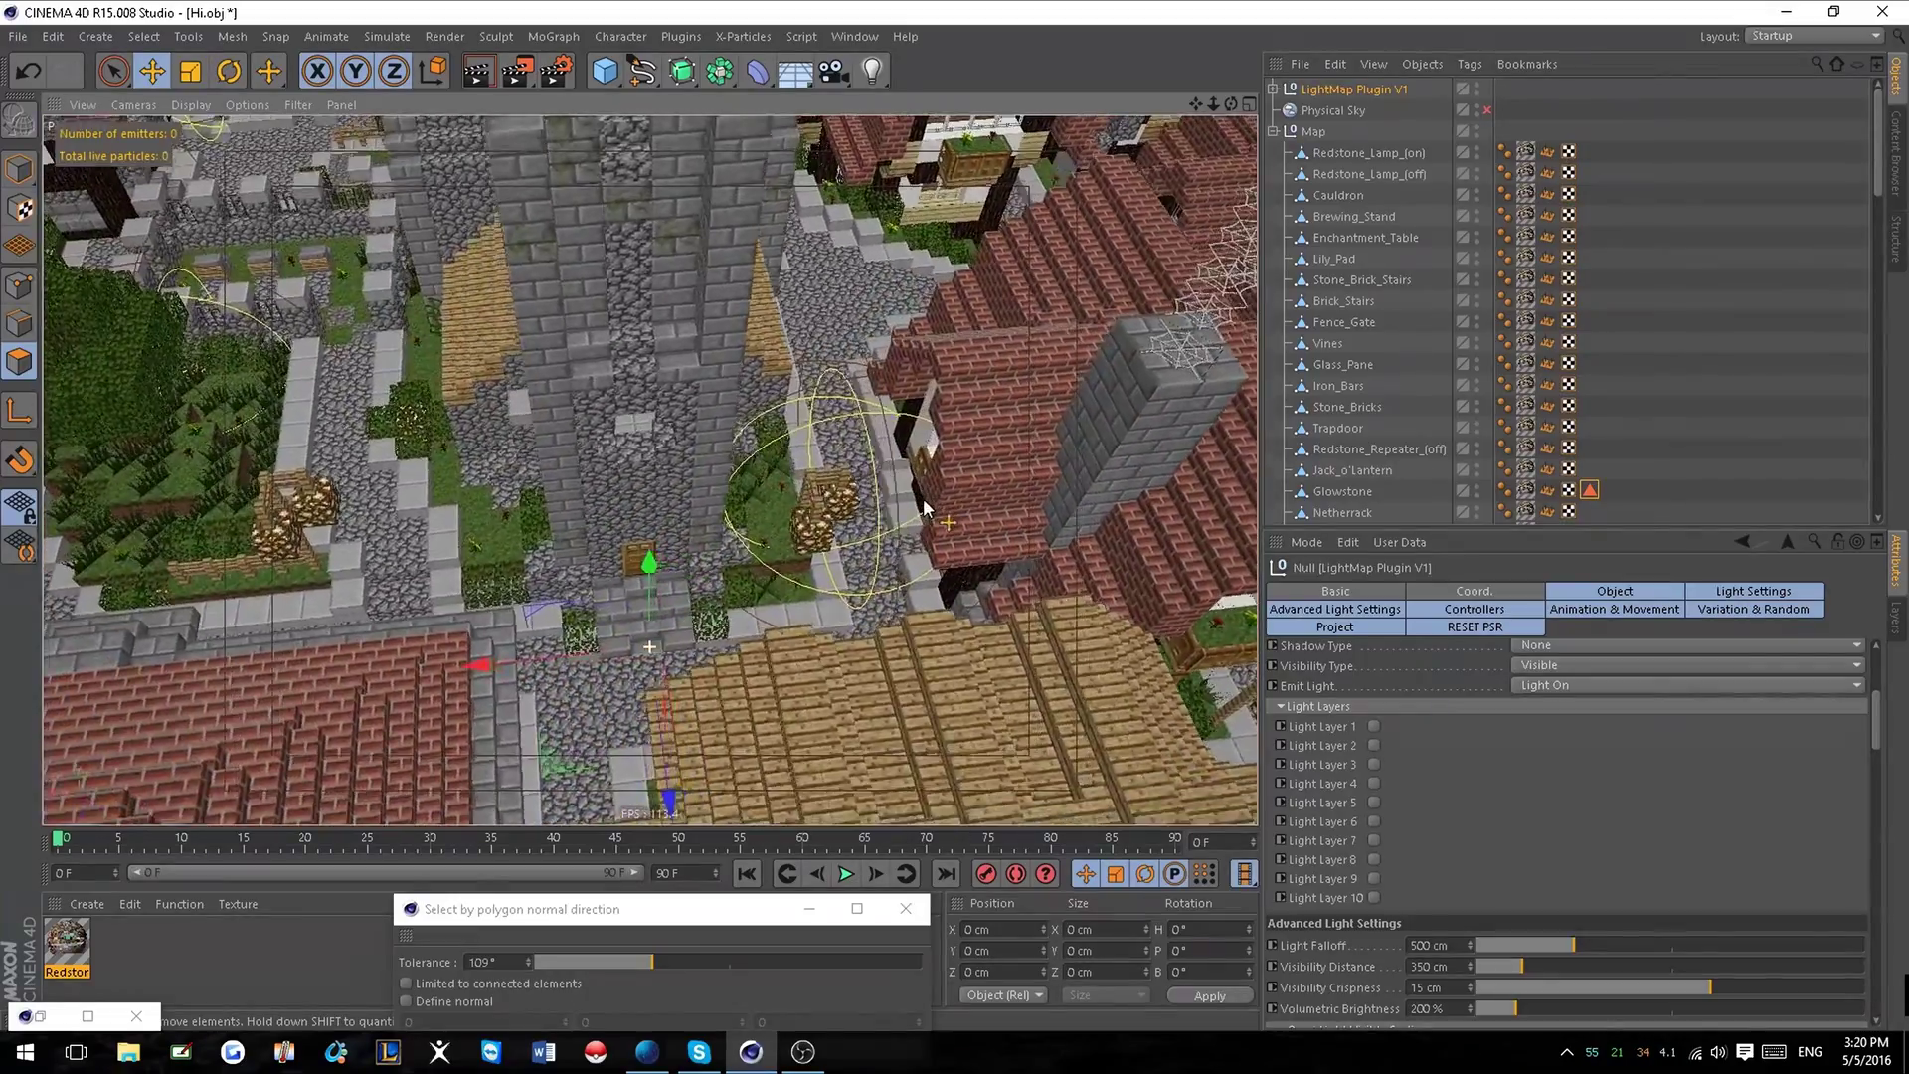
{"action": "scroll", "coordinate": [925, 509], "scroll_direction": "down", "scroll_amount": 6}
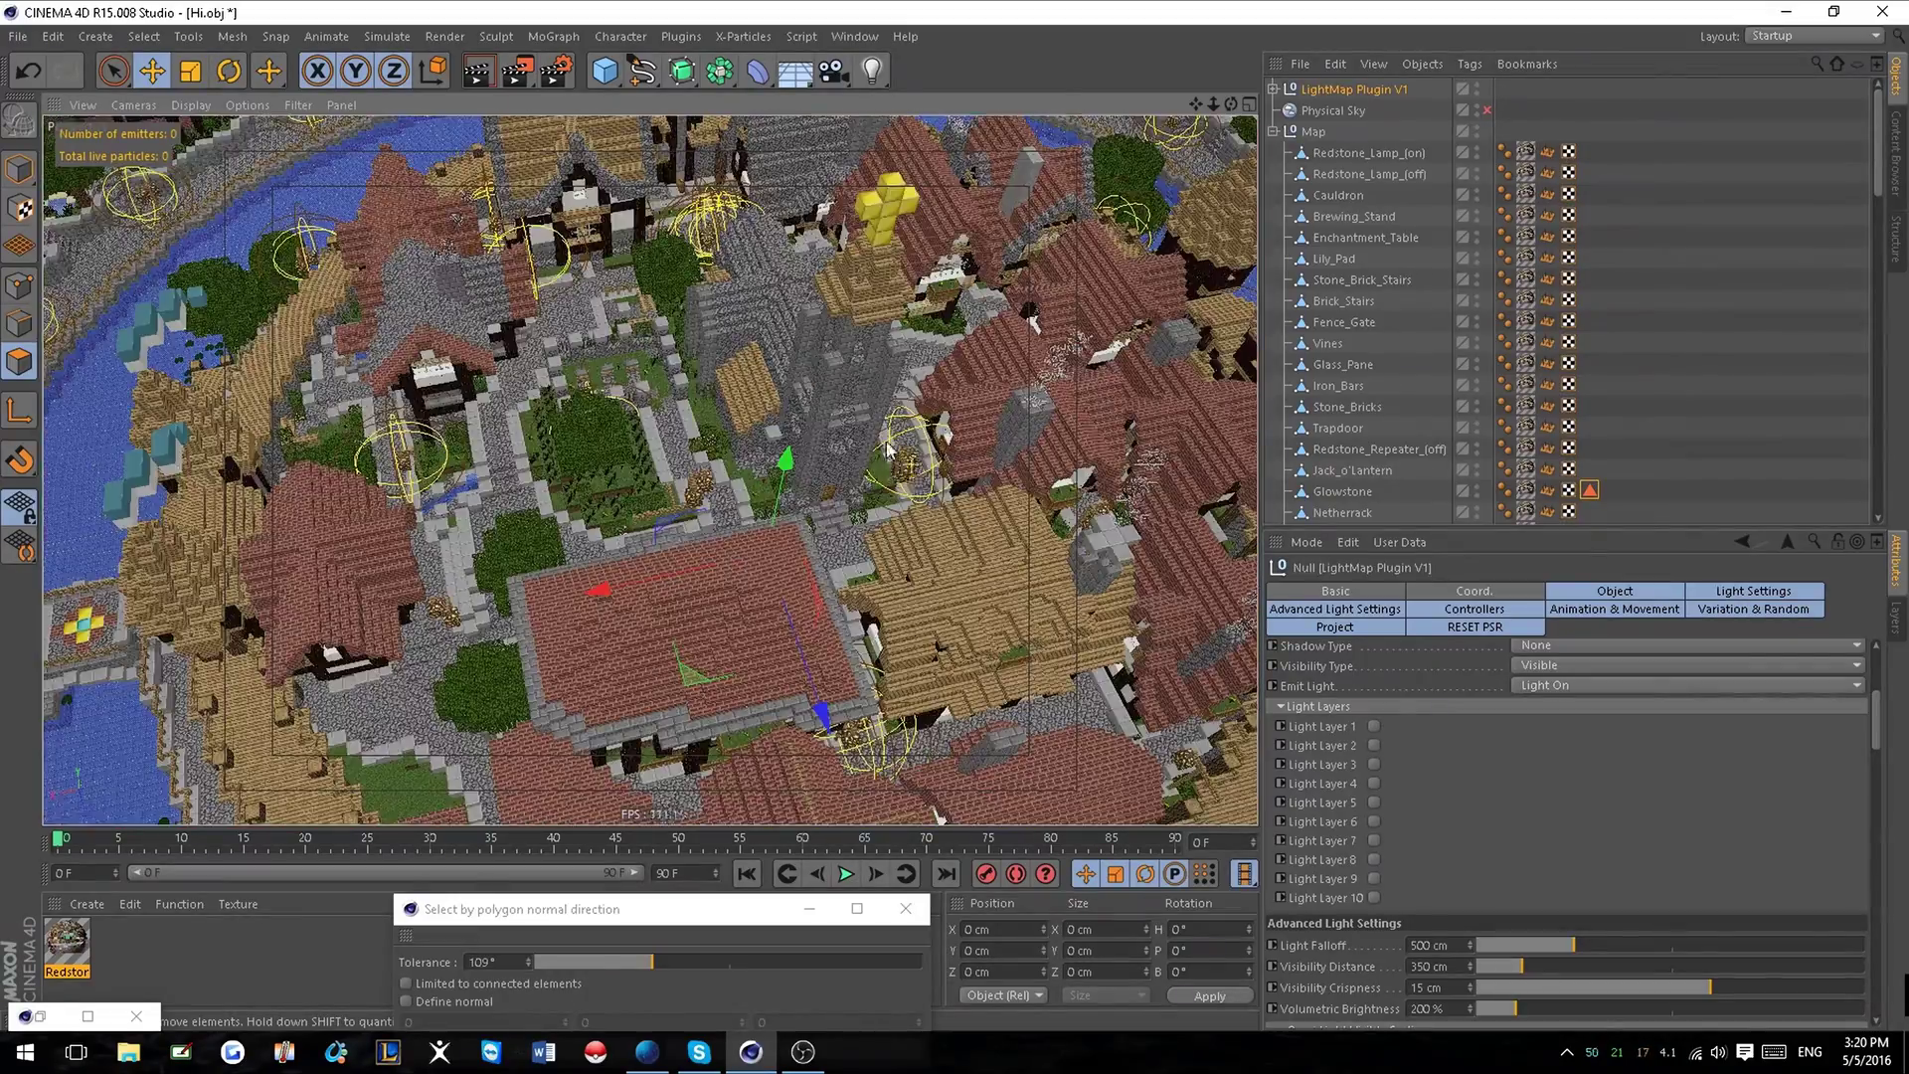
{"action": "scroll", "coordinate": [888, 460], "scroll_direction": "down", "scroll_amount": 3}
{"action": "scroll", "coordinate": [885, 477], "scroll_direction": "up", "scroll_amount": 10}
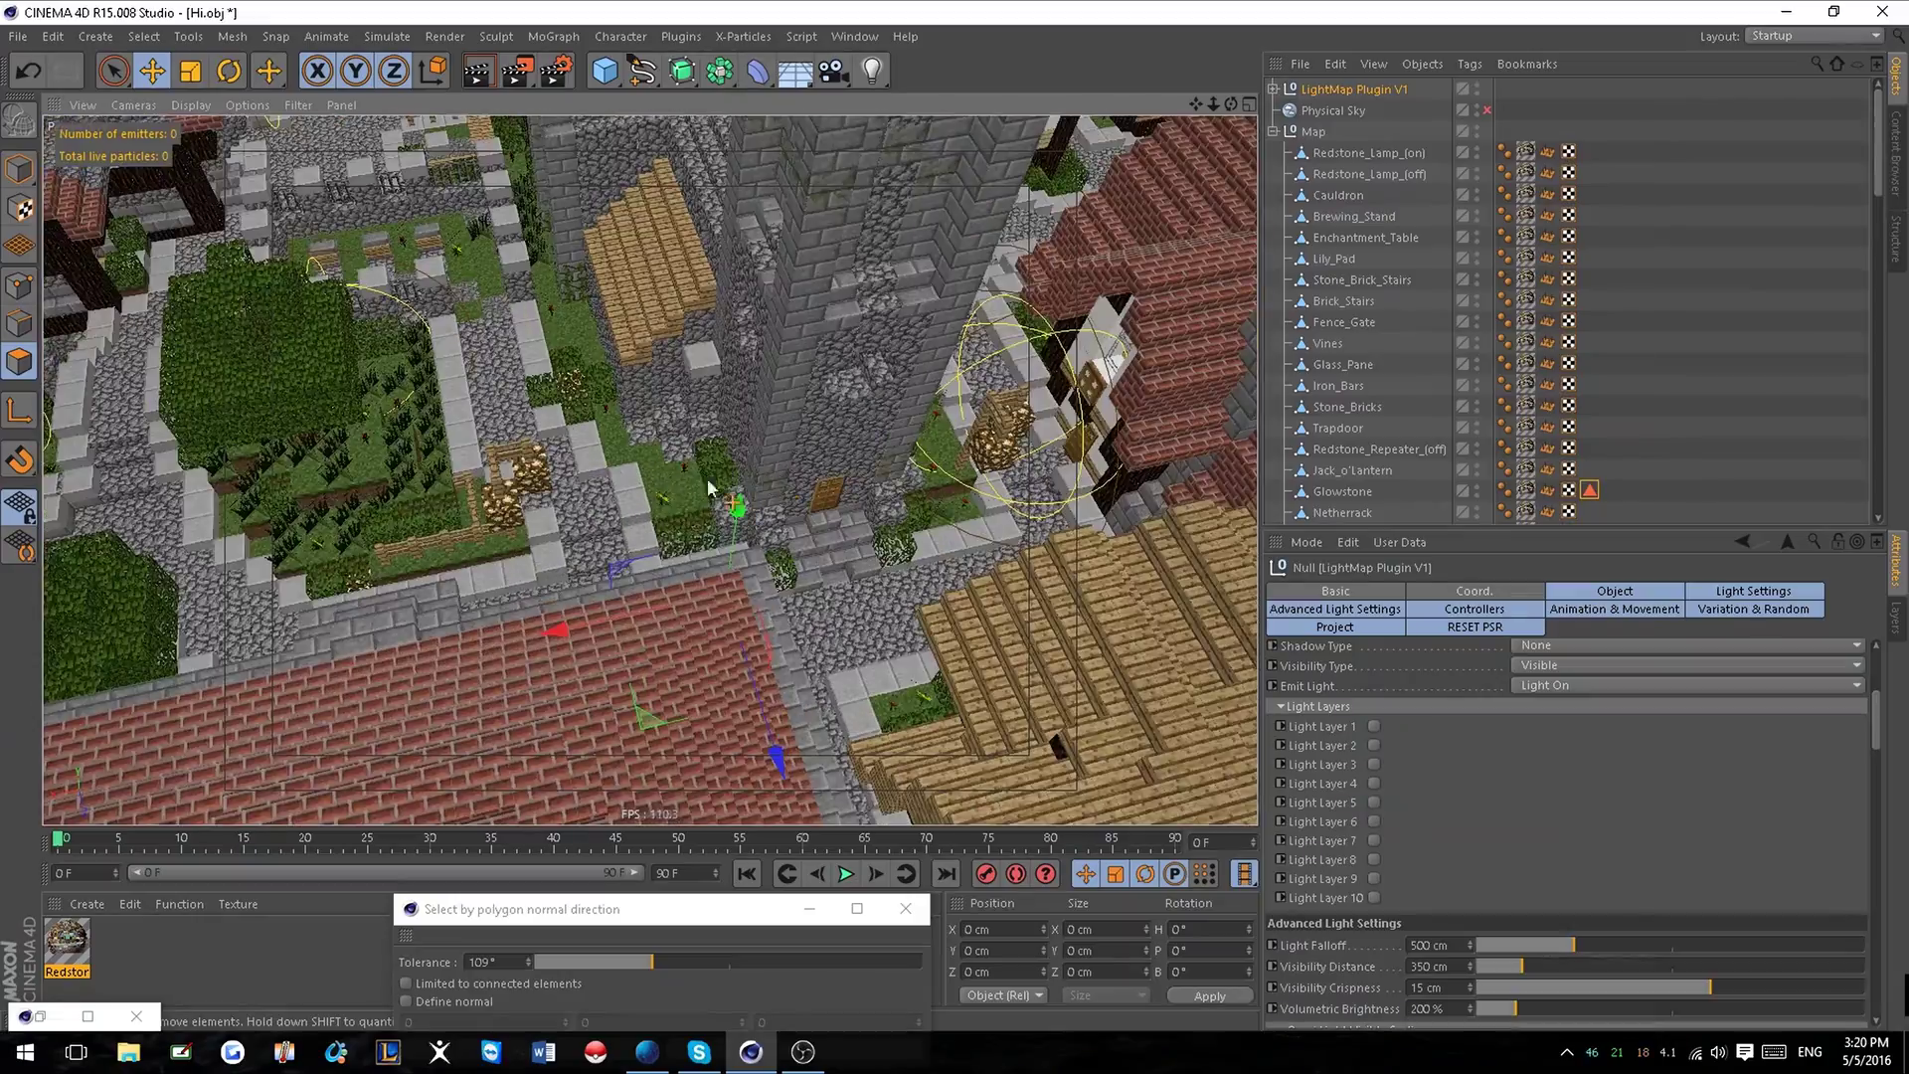
{"action": "left_click_drag", "start_coordinate": [624, 514], "coordinate": [738, 612], "text": "alt"}
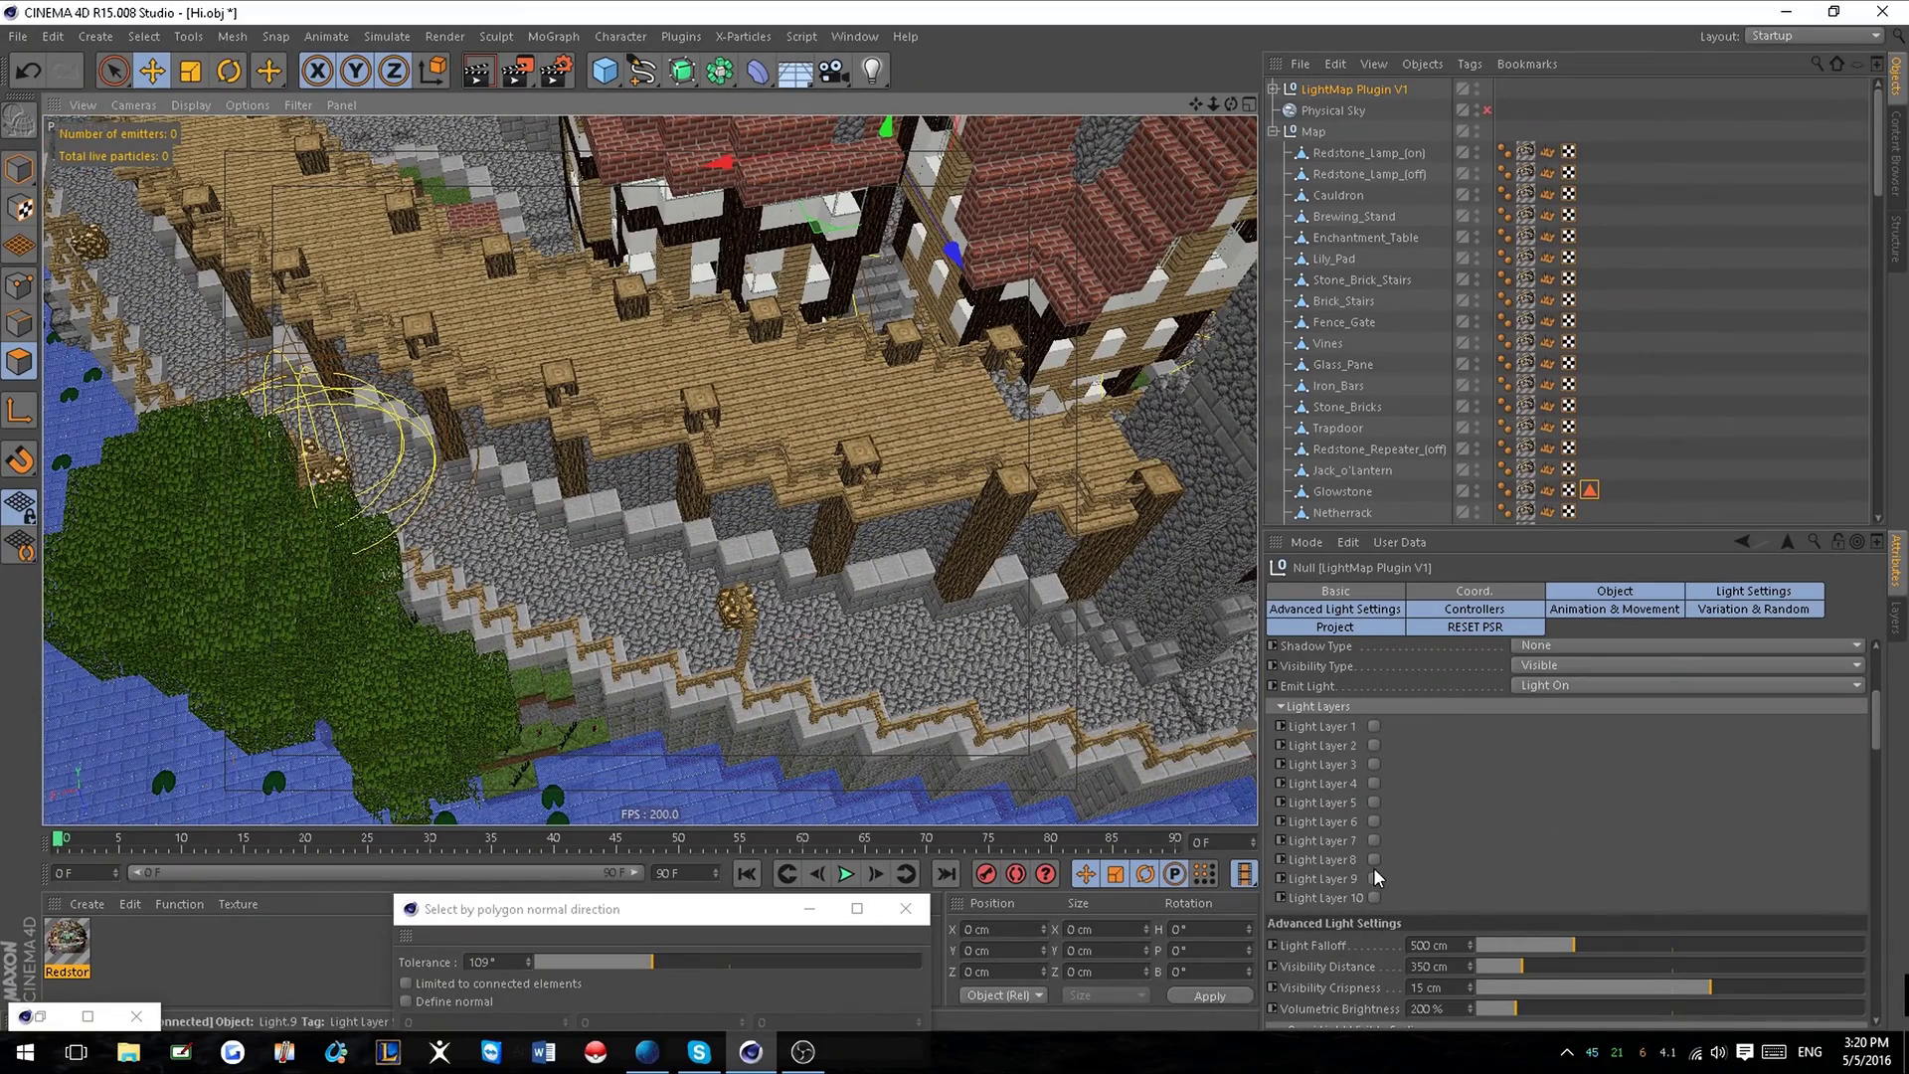
{"action": "scroll", "coordinate": [1360, 861], "scroll_direction": "up", "scroll_amount": 4}
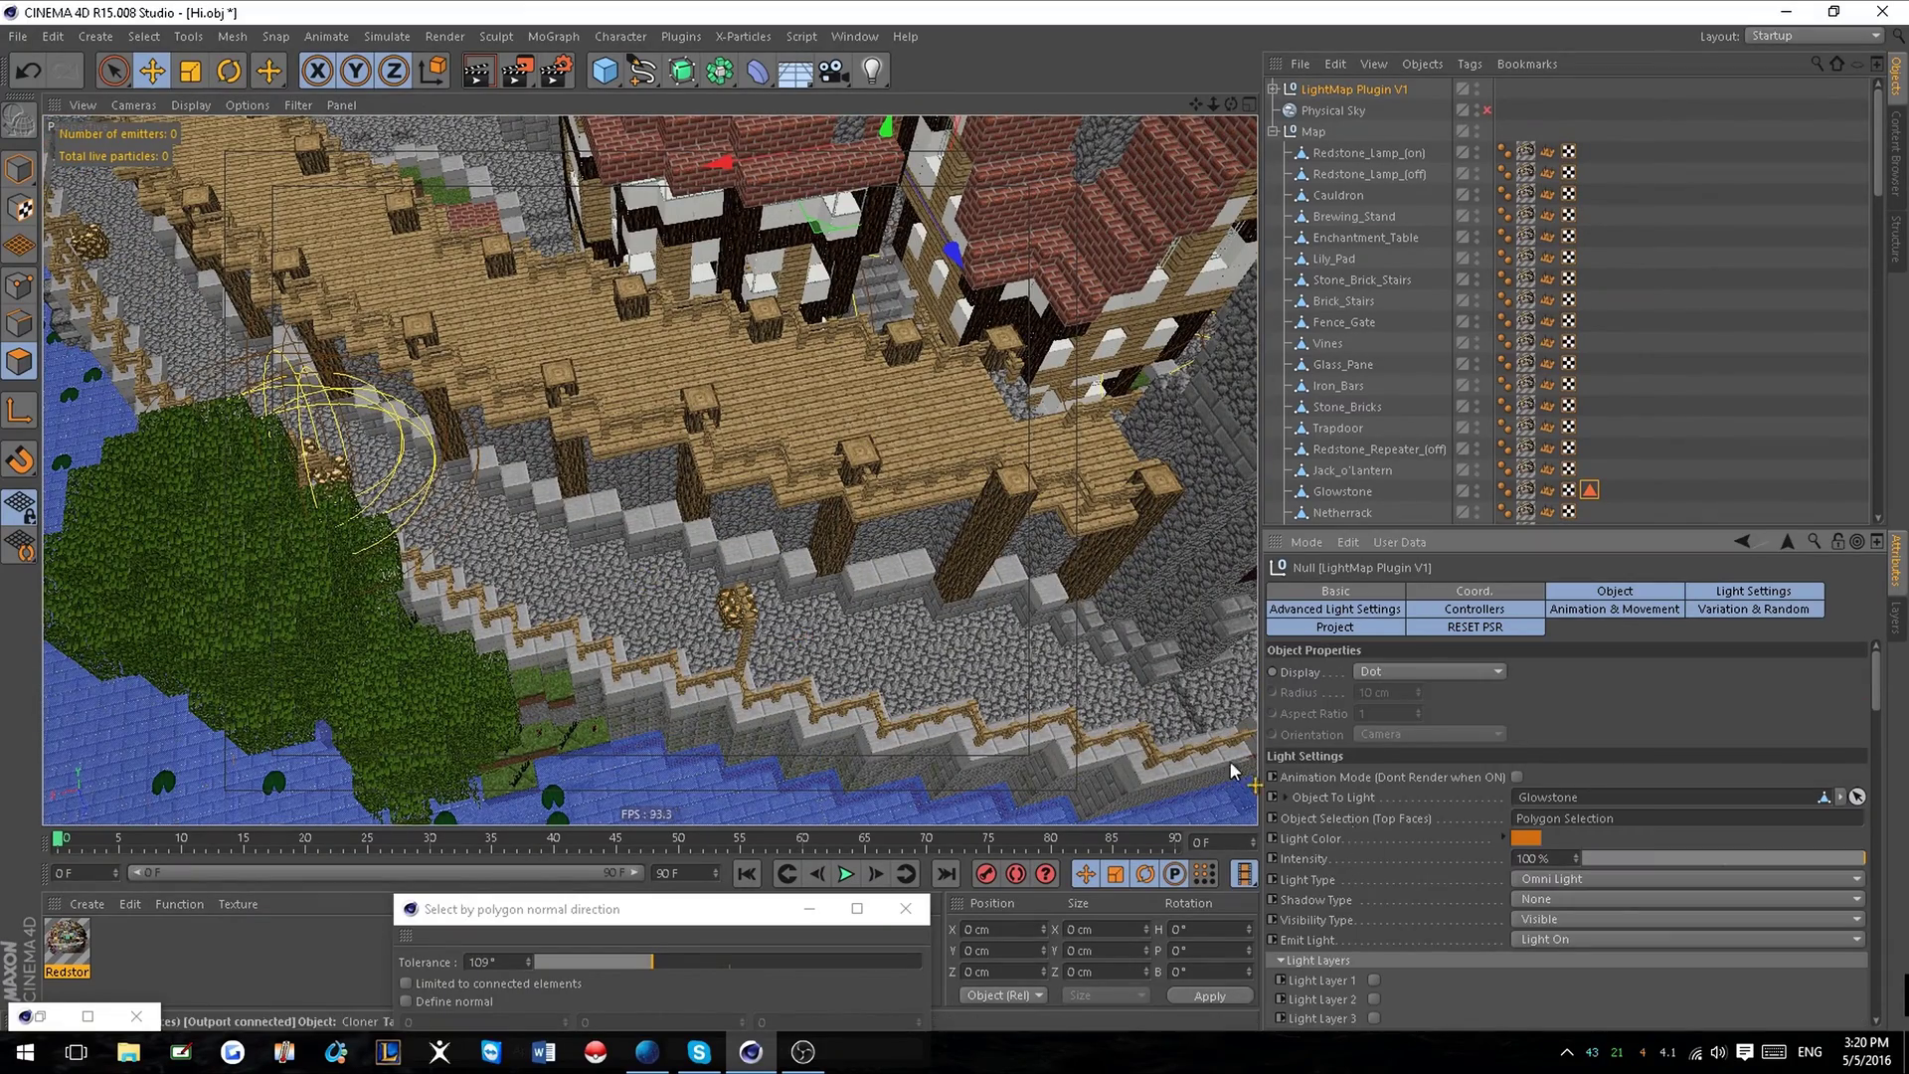
{"action": "scroll", "coordinate": [917, 482], "scroll_direction": "down", "scroll_amount": 10}
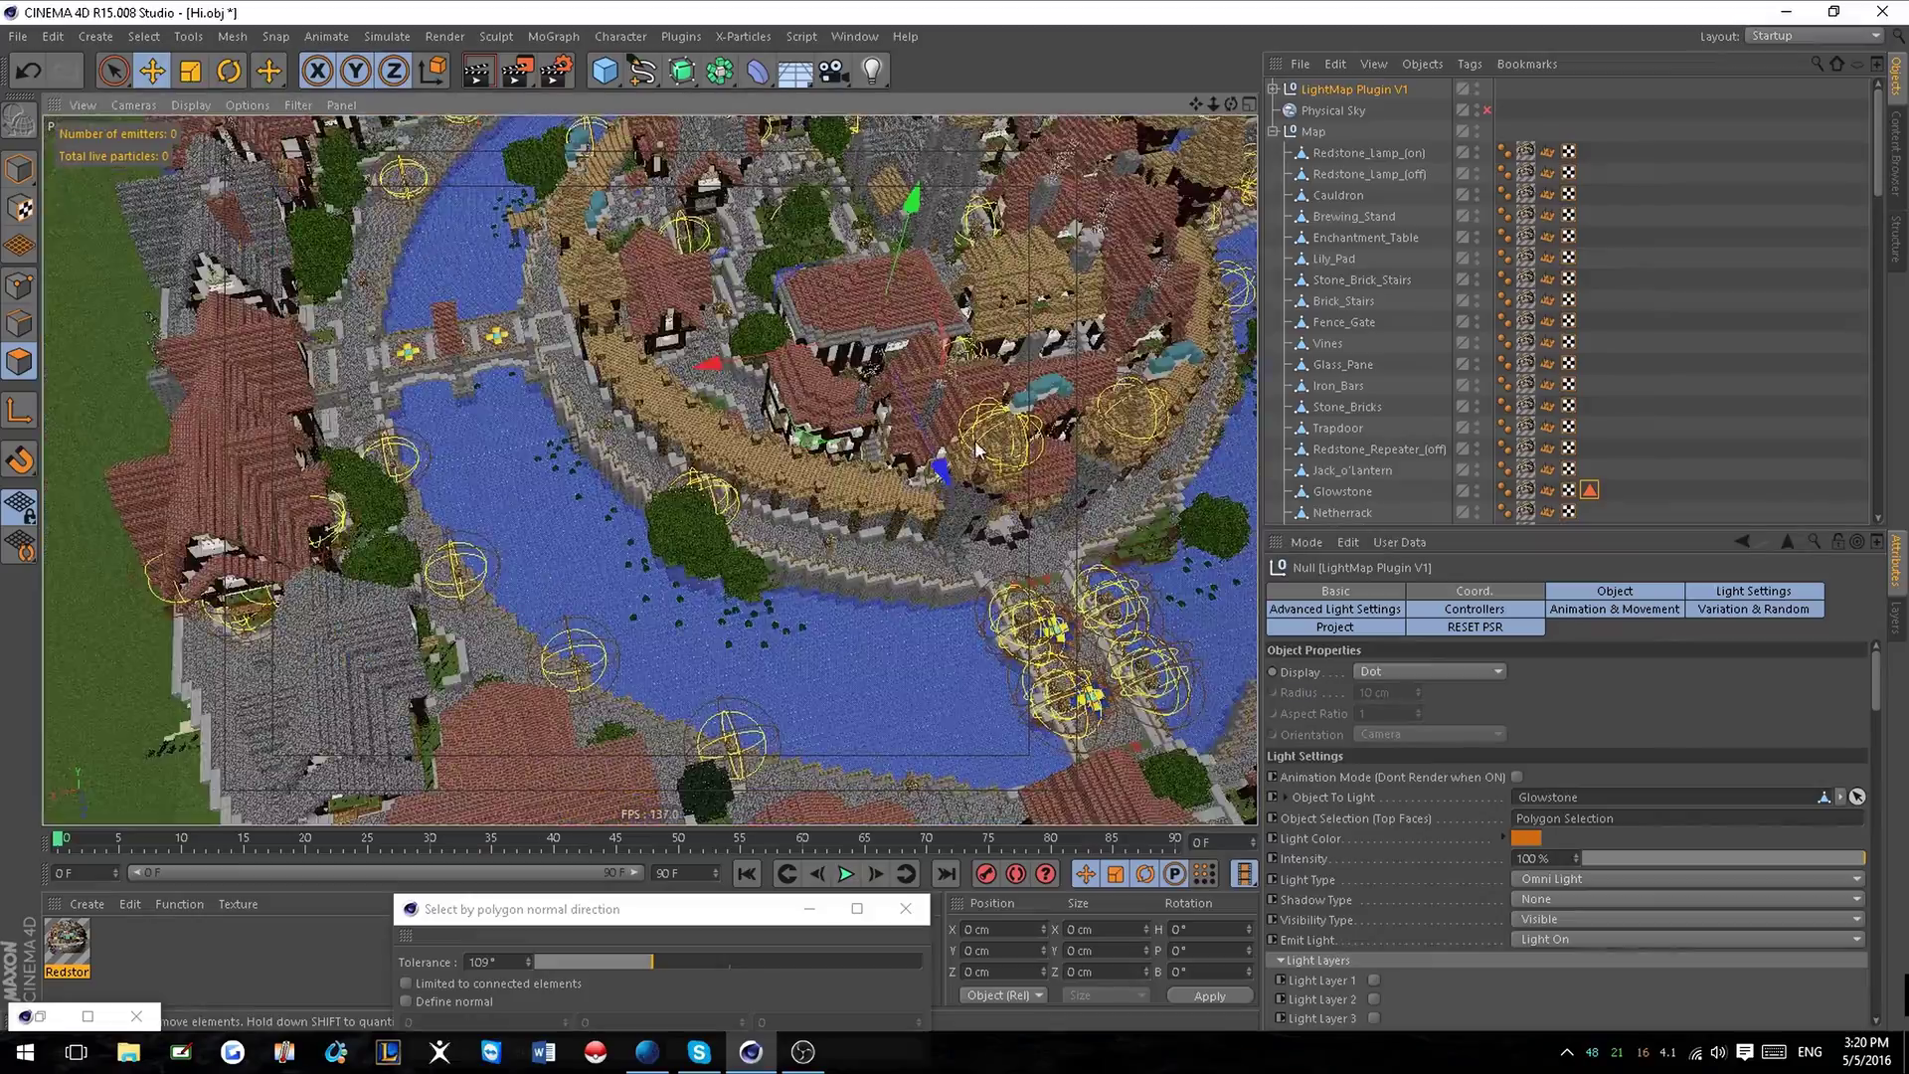
{"action": "left_click_drag", "start_coordinate": [977, 450], "coordinate": [1193, 617], "text": "alt"}
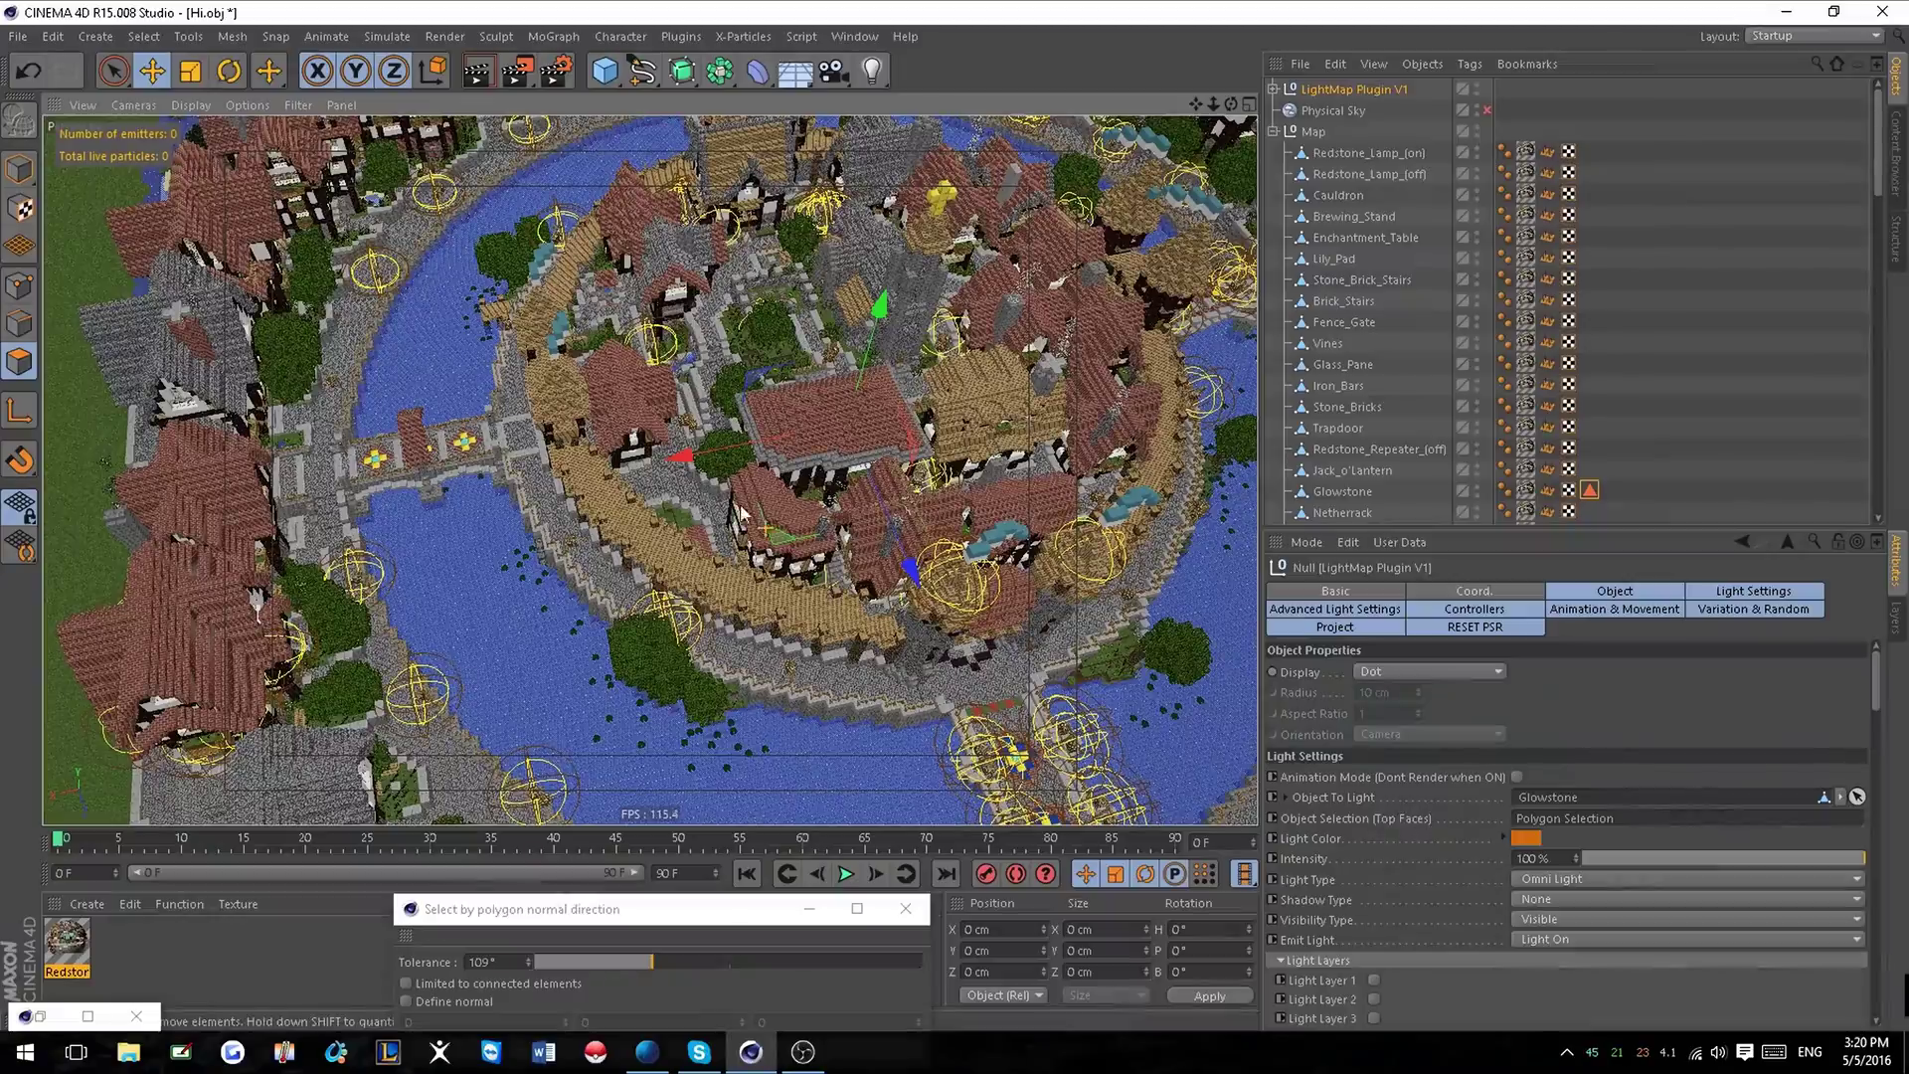
{"action": "left_click_drag", "start_coordinate": [844, 373], "coordinate": [817, 618], "text": "alt"}
{"action": "middle_click_drag", "start_coordinate": [810, 693], "coordinate": [800, 402], "text": "alt"}
{"action": "left_click_drag", "start_coordinate": [1034, 714], "coordinate": [1000, 648], "text": "alt"}
{"action": "scroll", "coordinate": [473, 564], "scroll_direction": "up", "scroll_amount": 3}
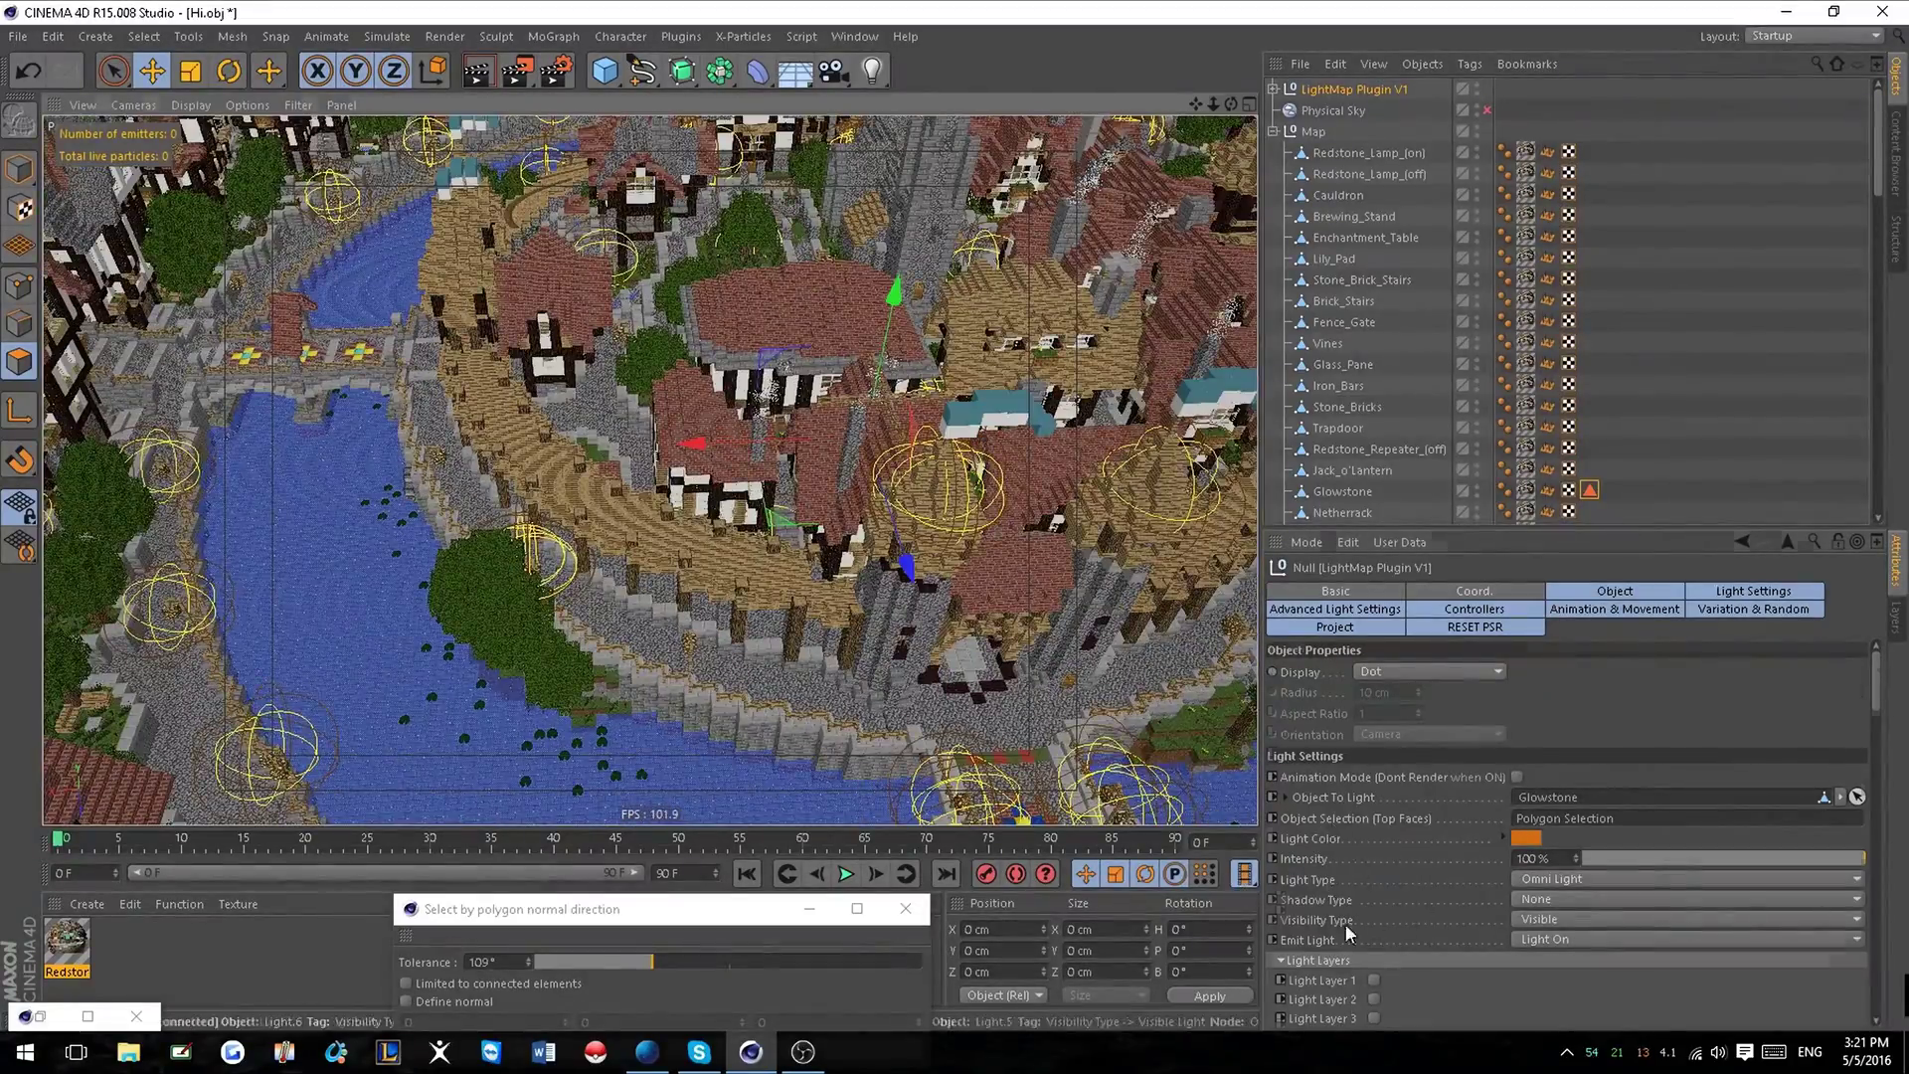
{"action": "scroll", "coordinate": [1349, 932], "scroll_direction": "down", "scroll_amount": 3}
{"action": "left_click", "coordinate": [1373, 854]}
{"action": "left_click", "coordinate": [1374, 871]}
{"action": "left_click", "coordinate": [1373, 853]}
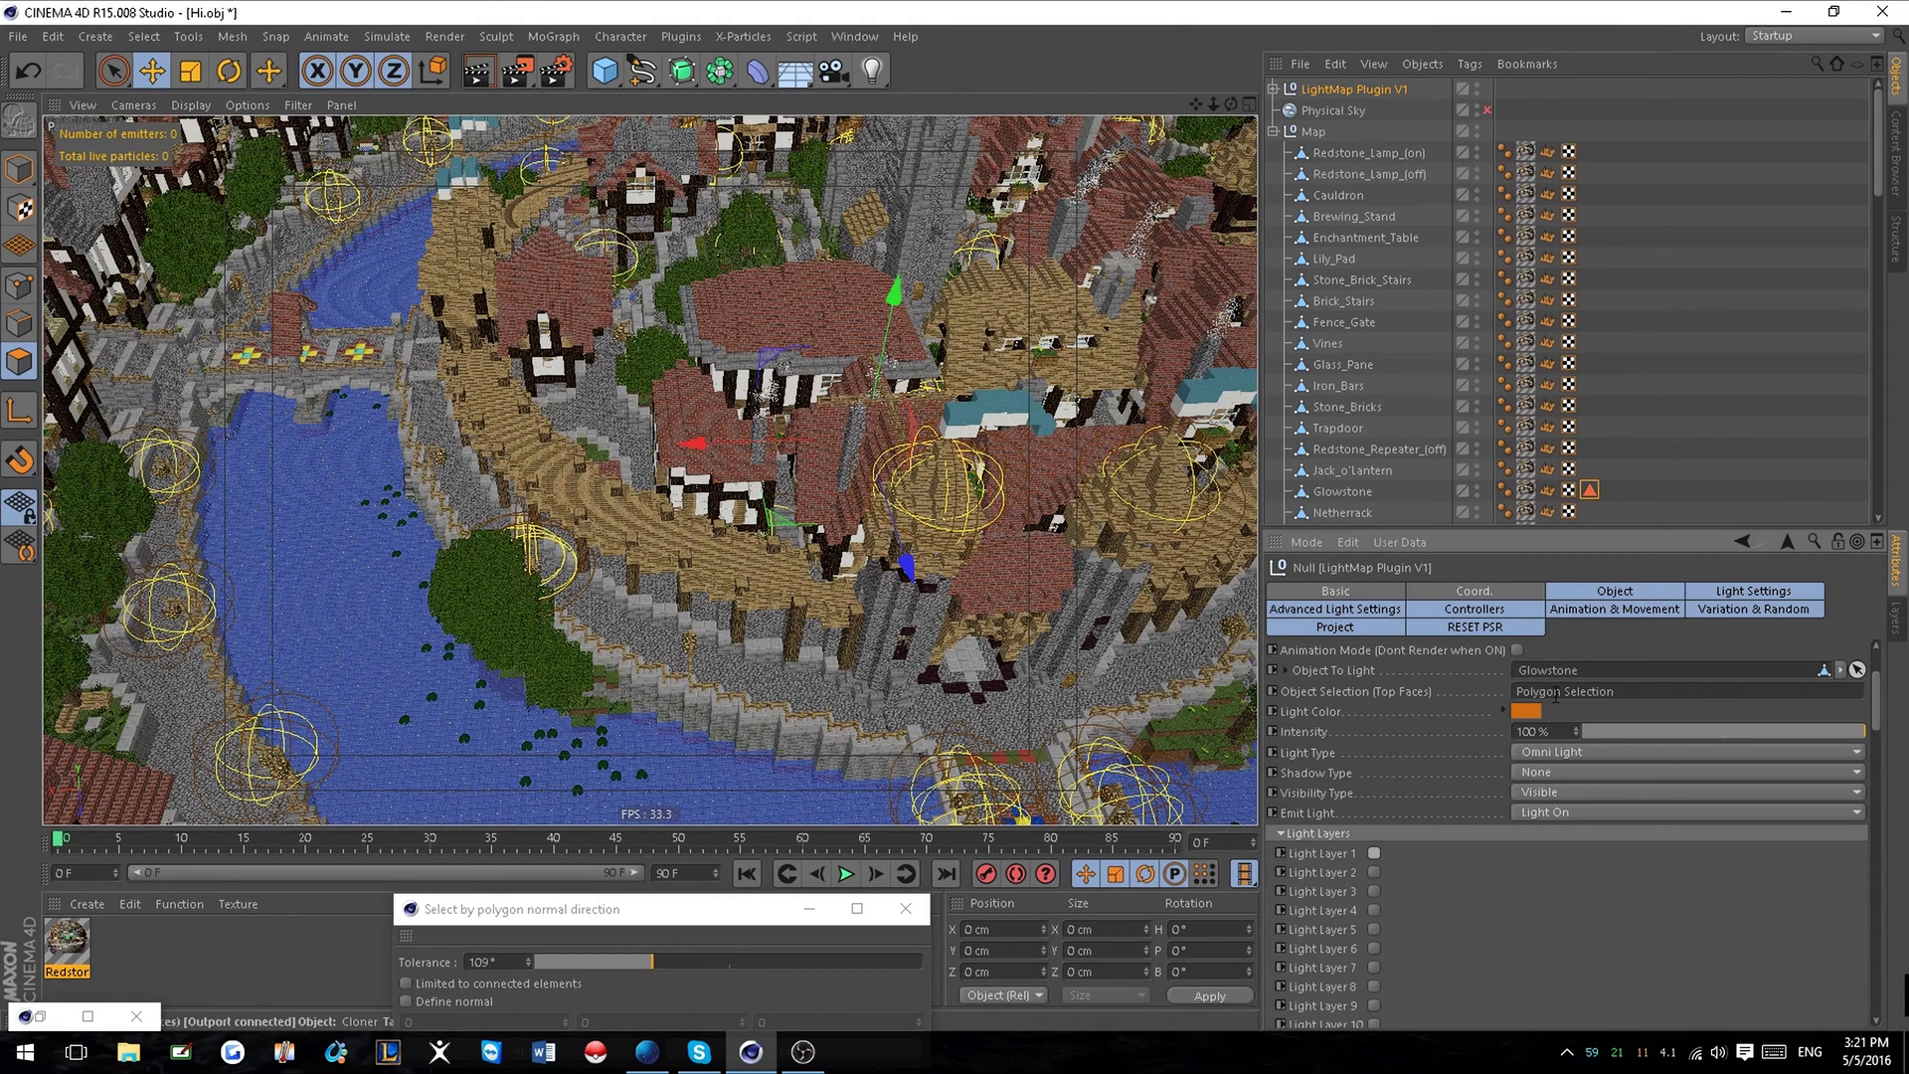
Clear the plugin's Object Selection (Top Faces) by resetting it to its default.
{"action": "right_click", "coordinate": [1397, 699]}
{"action": "left_click", "coordinate": [1463, 839]}
{"action": "scroll", "coordinate": [619, 354], "scroll_direction": "up", "scroll_amount": 10}
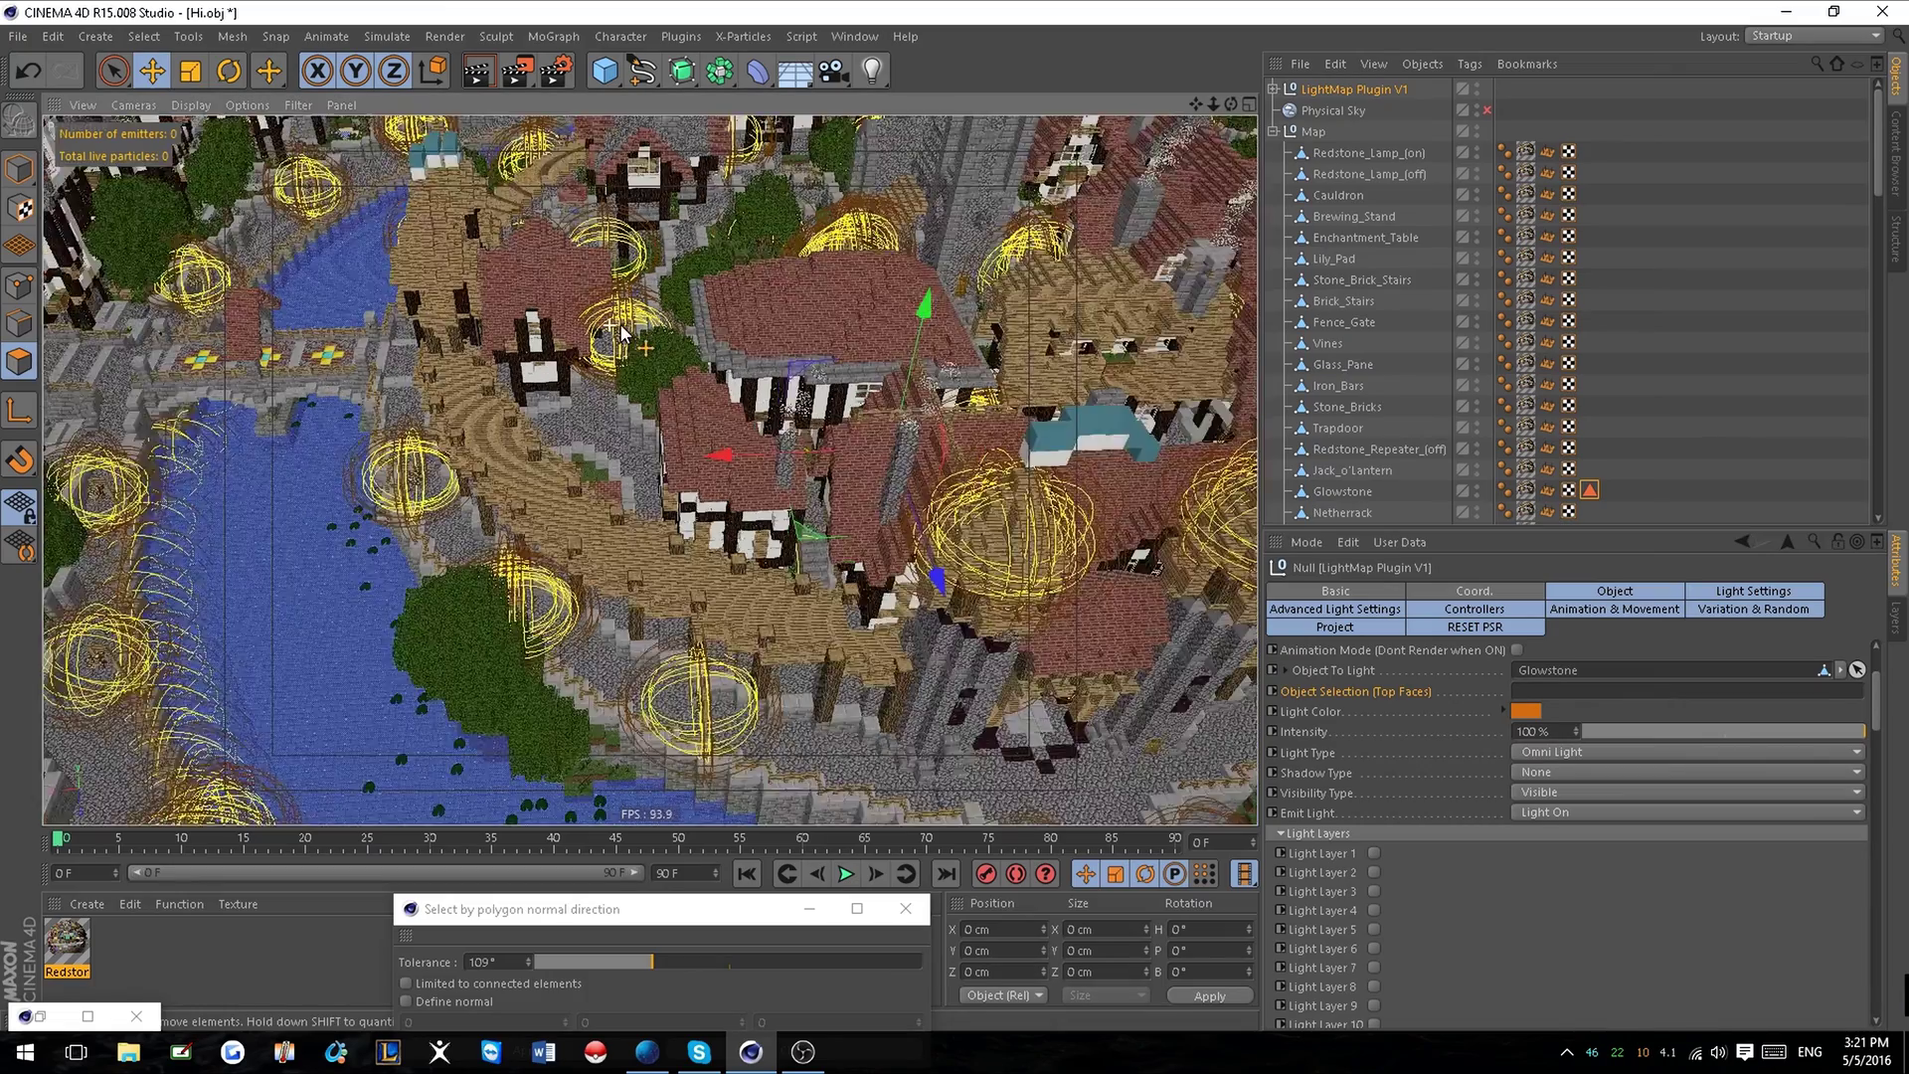
{"action": "scroll", "coordinate": [621, 355], "scroll_direction": "up", "scroll_amount": 2}
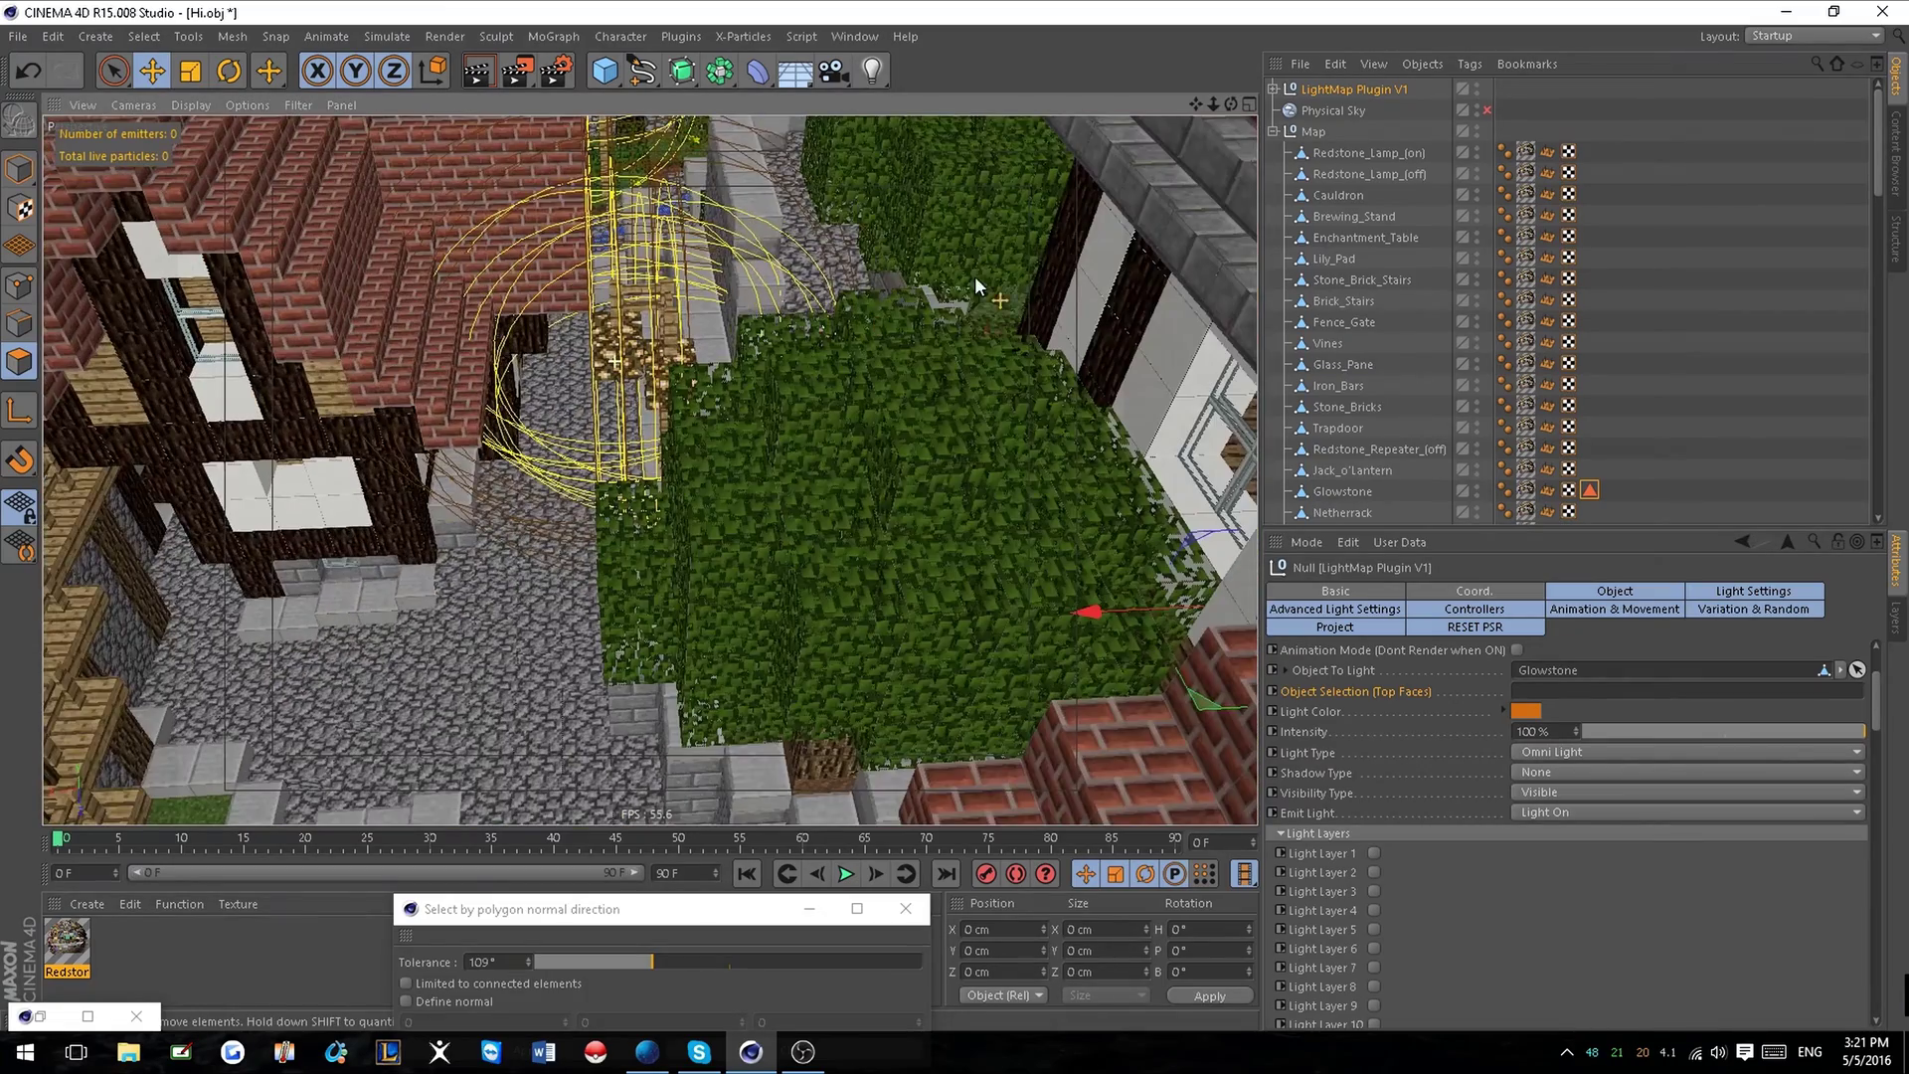
Examine how the lights are distributed over the lamps in the streets, on the bridges and around the houses.
{"action": "left_click_drag", "start_coordinate": [1200, 103], "coordinate": [1236, 502]}
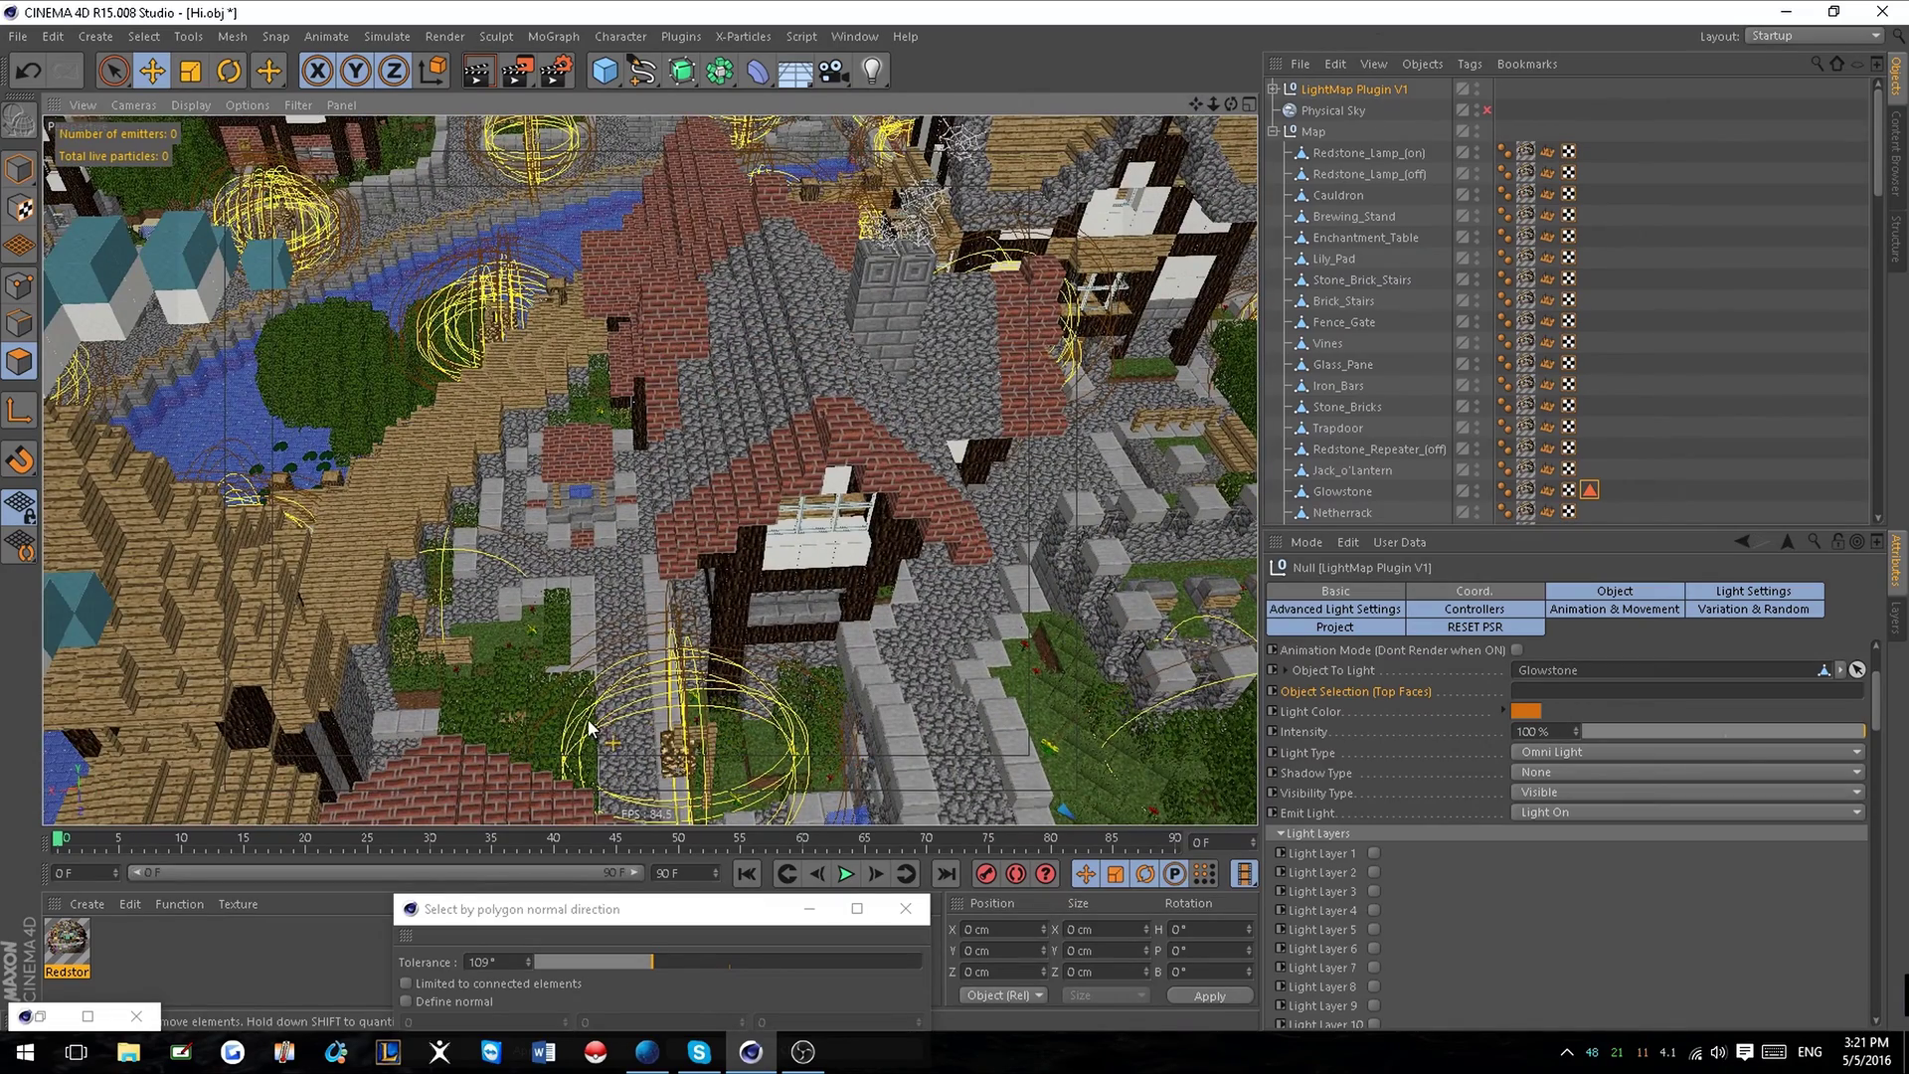
{"action": "scroll", "coordinate": [540, 370], "scroll_direction": "down", "scroll_amount": 12}
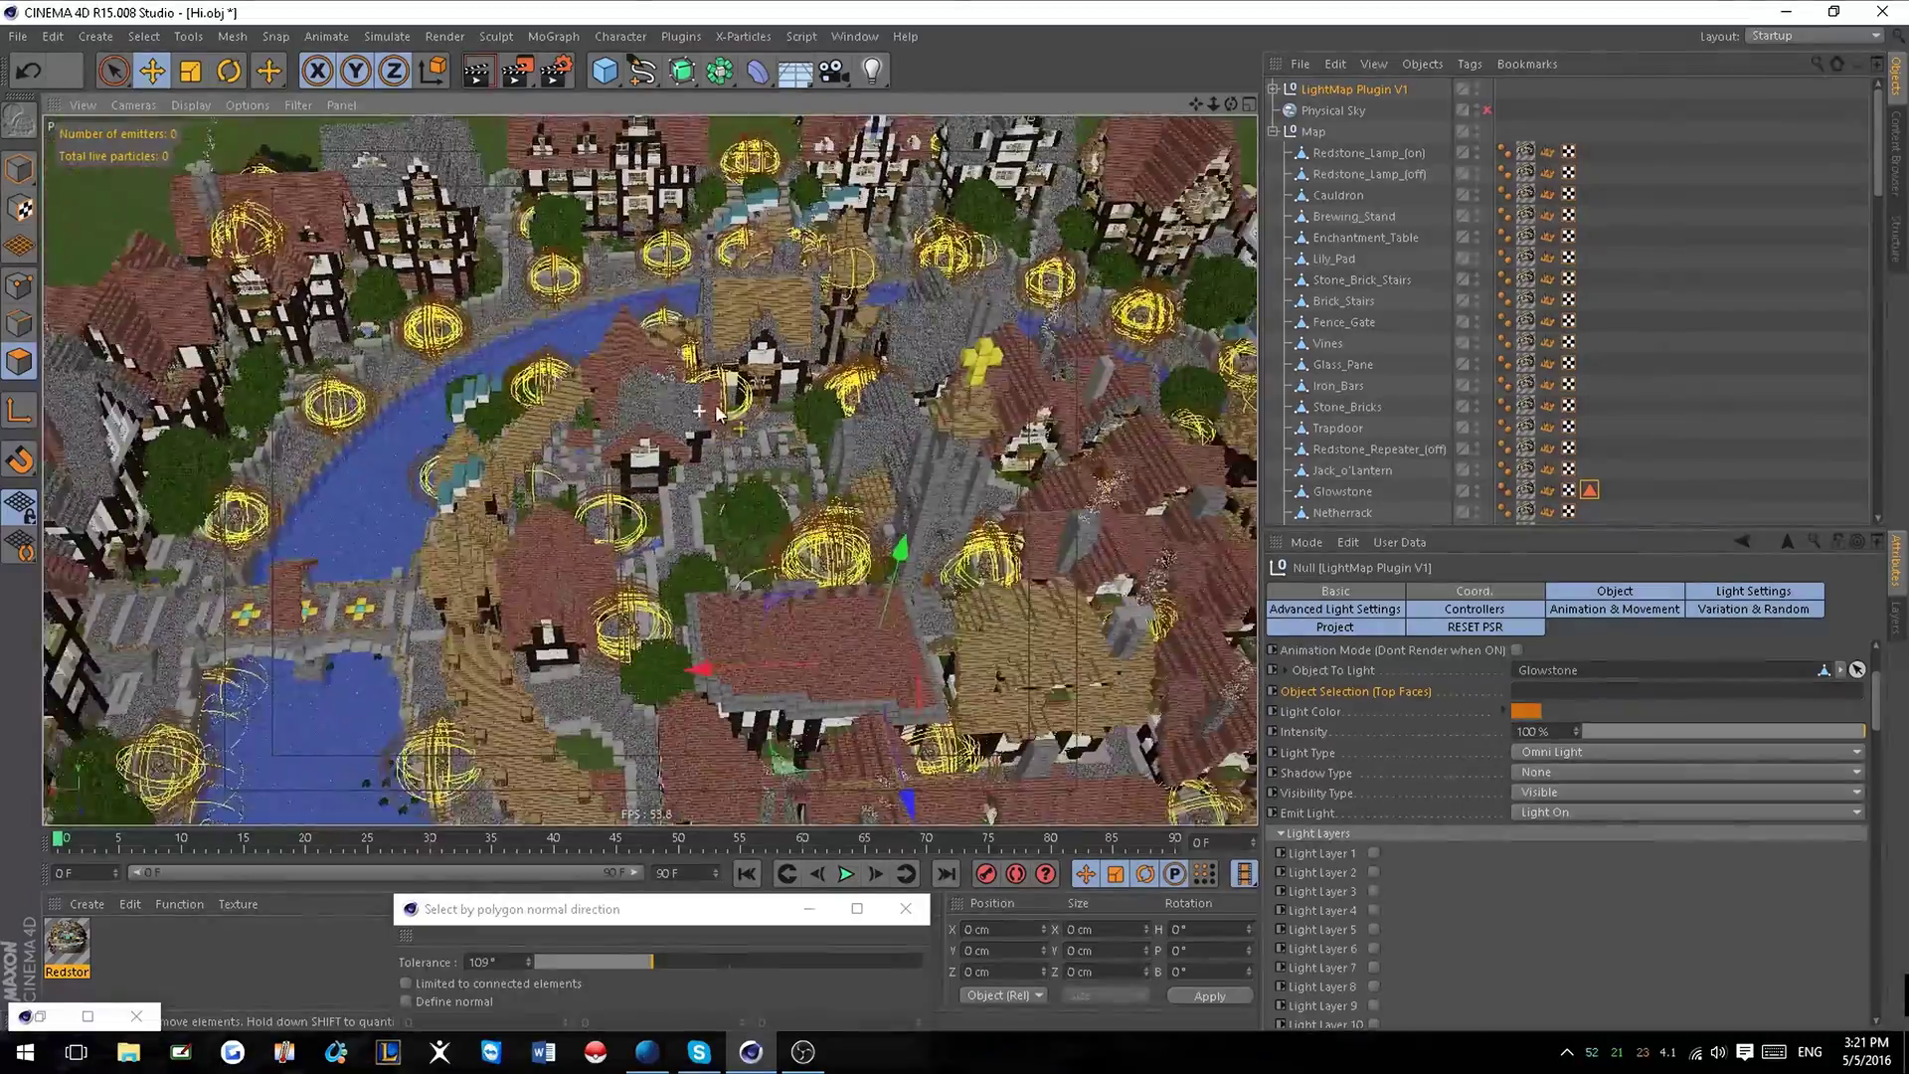
{"action": "scroll", "coordinate": [715, 407], "scroll_direction": "down", "scroll_amount": 3}
{"action": "left_click_drag", "start_coordinate": [742, 445], "coordinate": [994, 521], "text": "alt"}
{"action": "scroll", "coordinate": [396, 530], "scroll_direction": "up", "scroll_amount": 8}
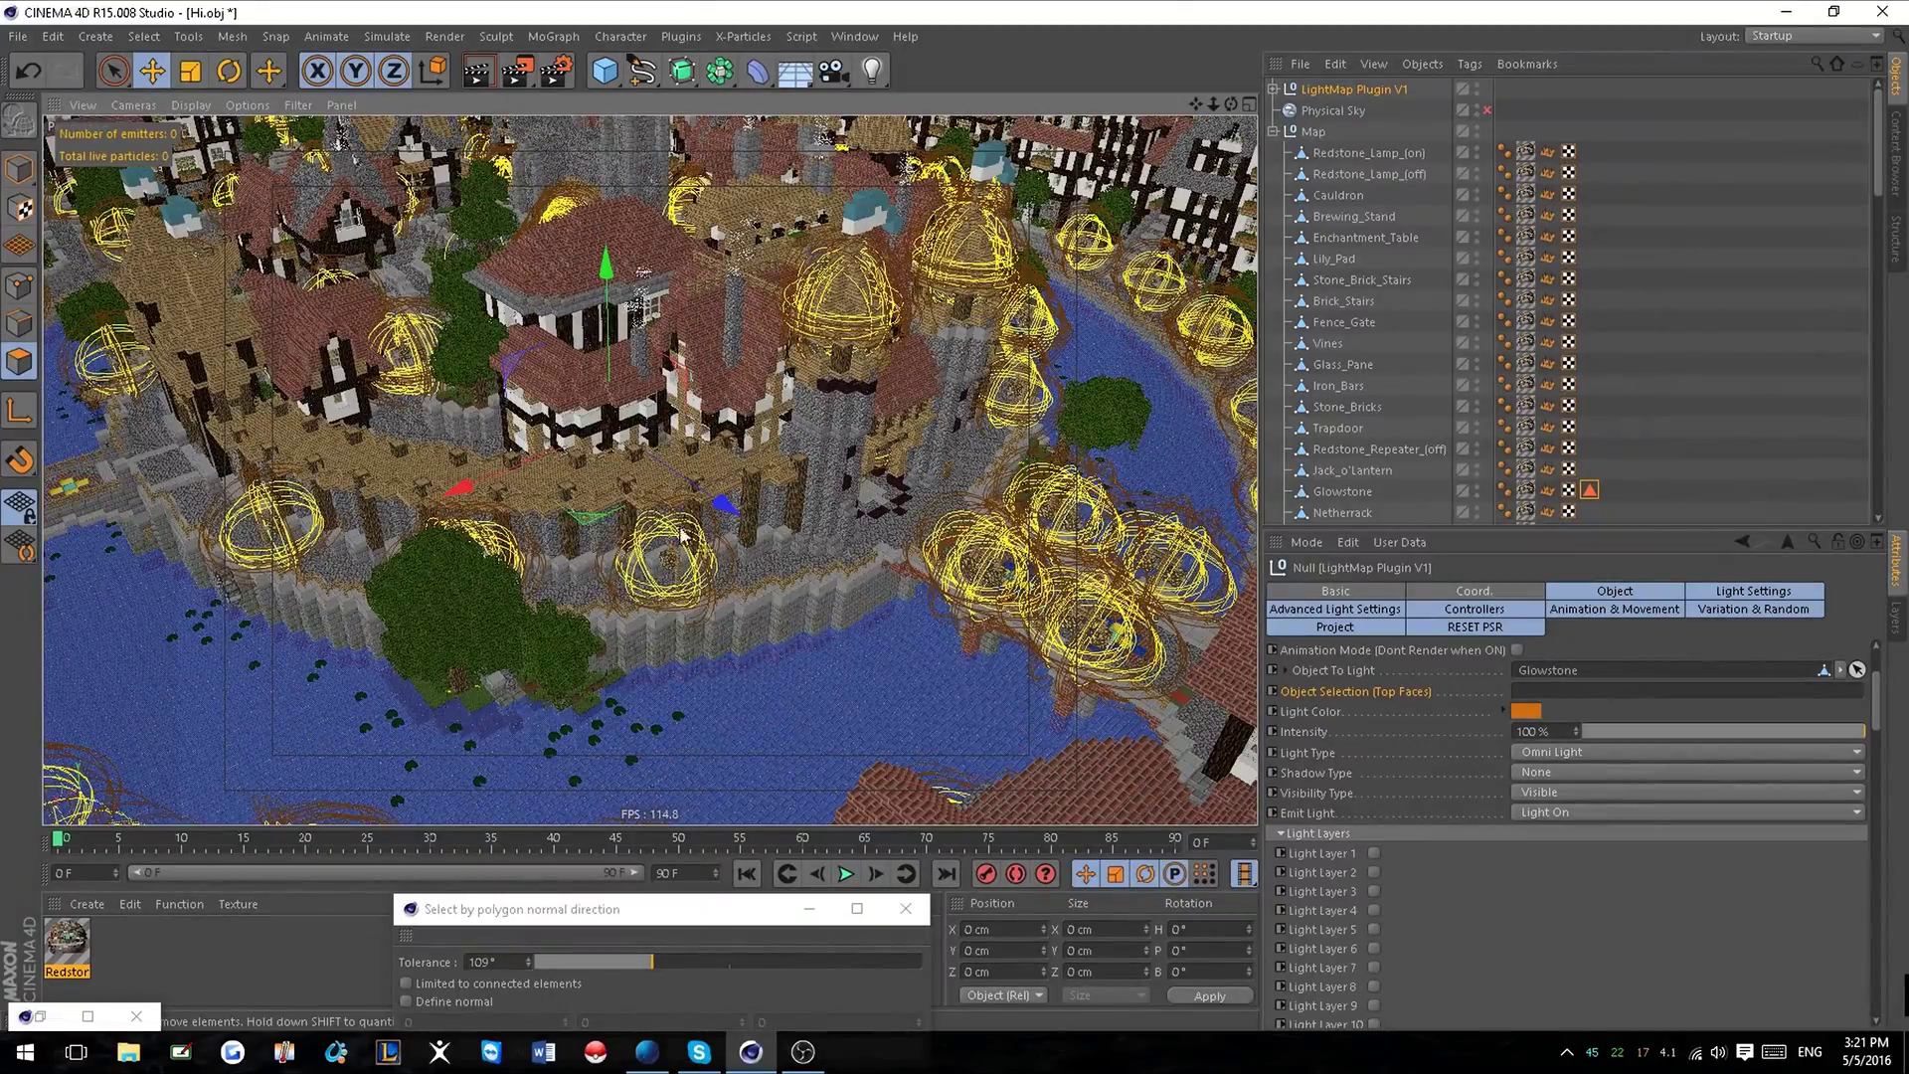
{"action": "scroll", "coordinate": [869, 557], "scroll_direction": "down", "scroll_amount": 6}
{"action": "left_click_drag", "start_coordinate": [1010, 529], "coordinate": [795, 478], "text": "alt"}
{"action": "middle_click_drag", "start_coordinate": [818, 430], "coordinate": [886, 279], "text": "alt"}
{"action": "scroll", "coordinate": [886, 277], "scroll_direction": "up", "scroll_amount": 2}
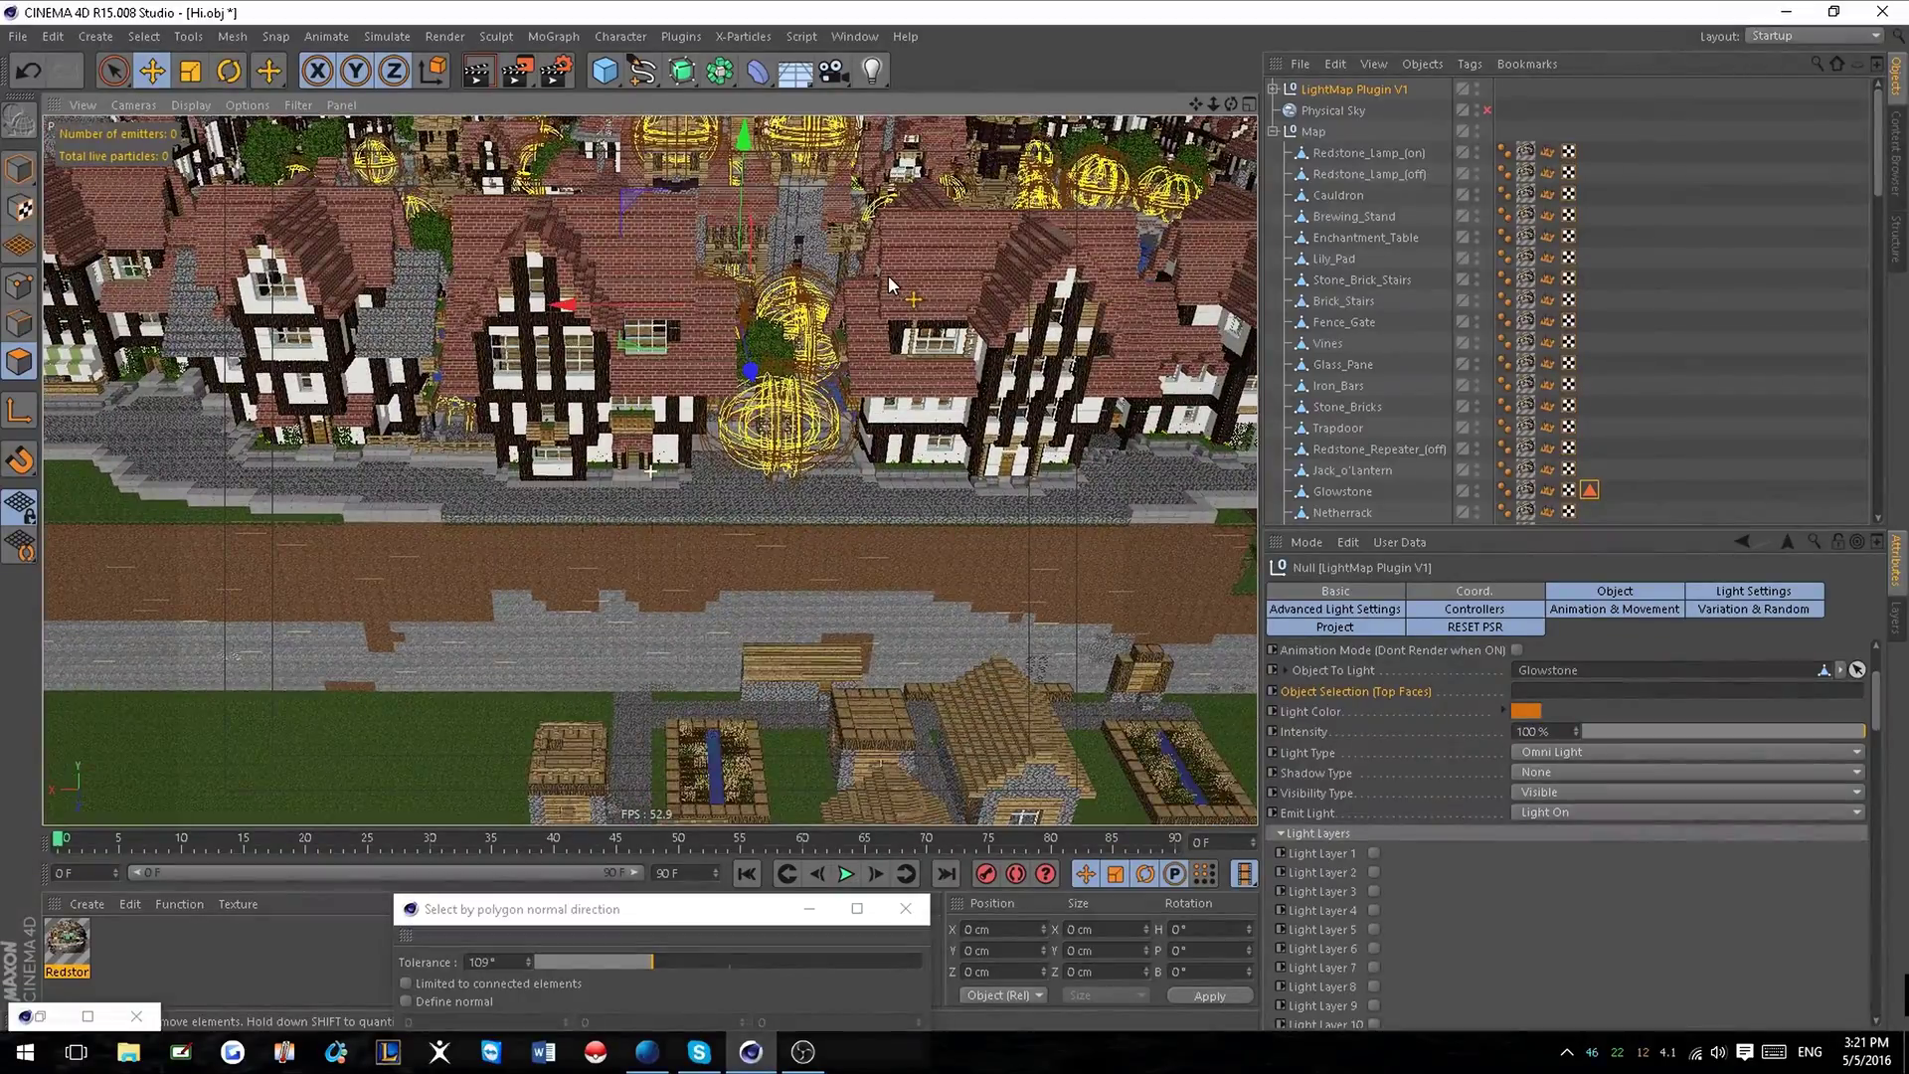
{"action": "scroll", "coordinate": [887, 276], "scroll_direction": "down", "scroll_amount": 8}
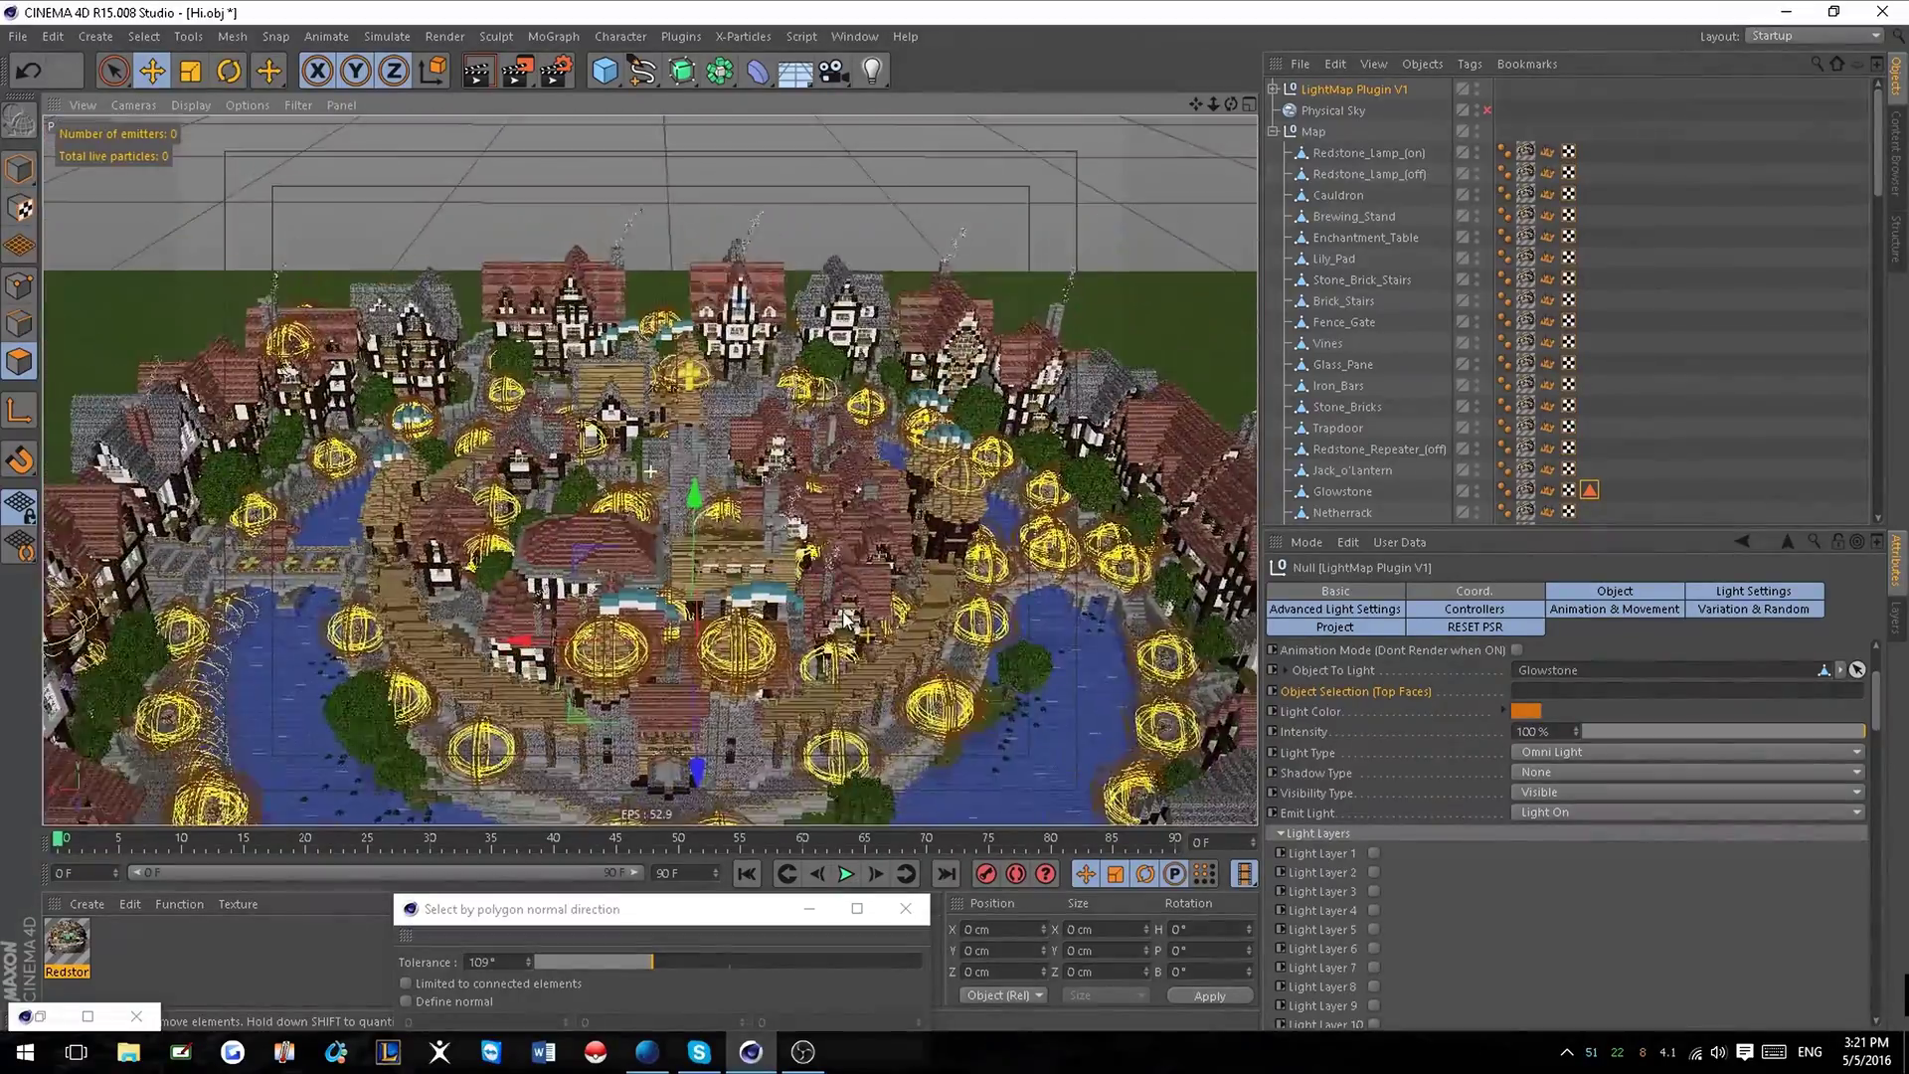
{"action": "scroll", "coordinate": [794, 552], "scroll_direction": "up", "scroll_amount": 4}
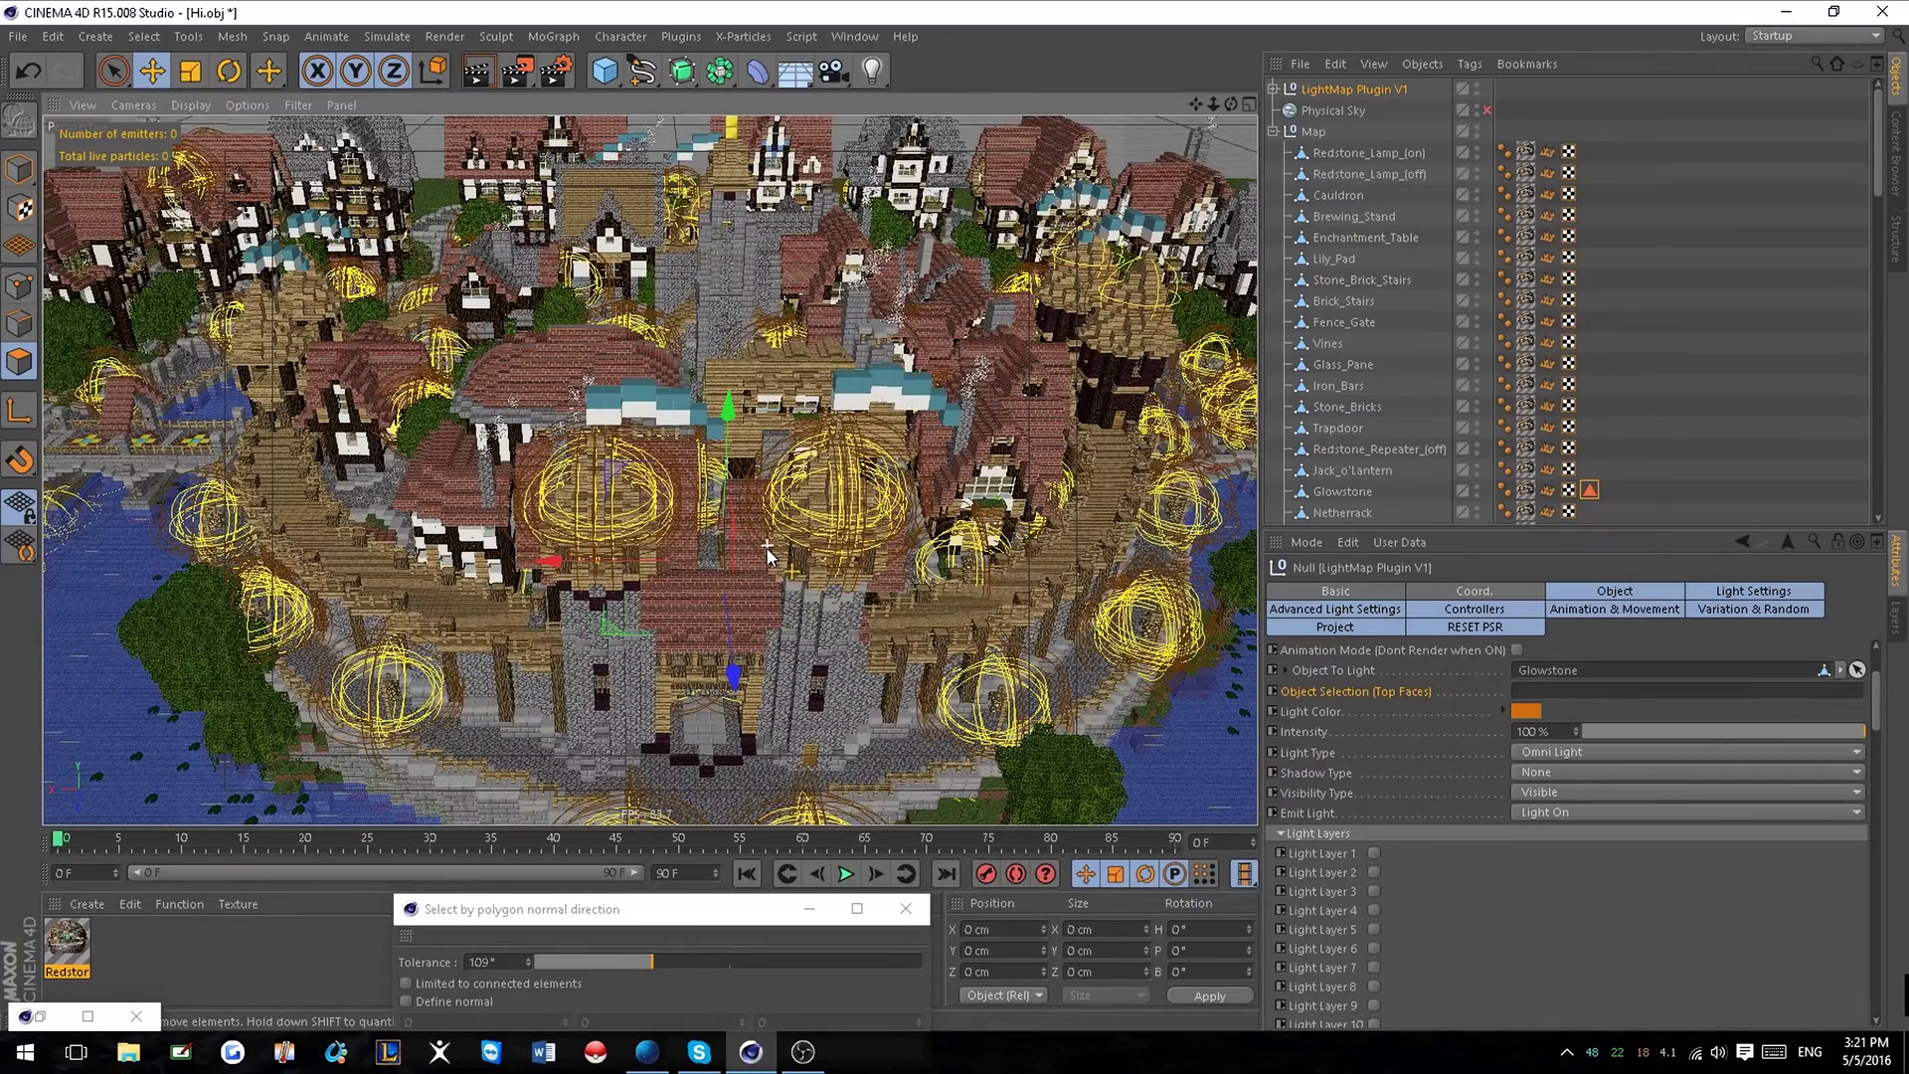
Try a pale orange Light Color of R 255, G 198, B 145, and reset the color to its default.
{"action": "left_click", "coordinate": [1526, 710]}
{"action": "left_click", "coordinate": [1466, 651]}
{"action": "left_click", "coordinate": [1492, 810]}
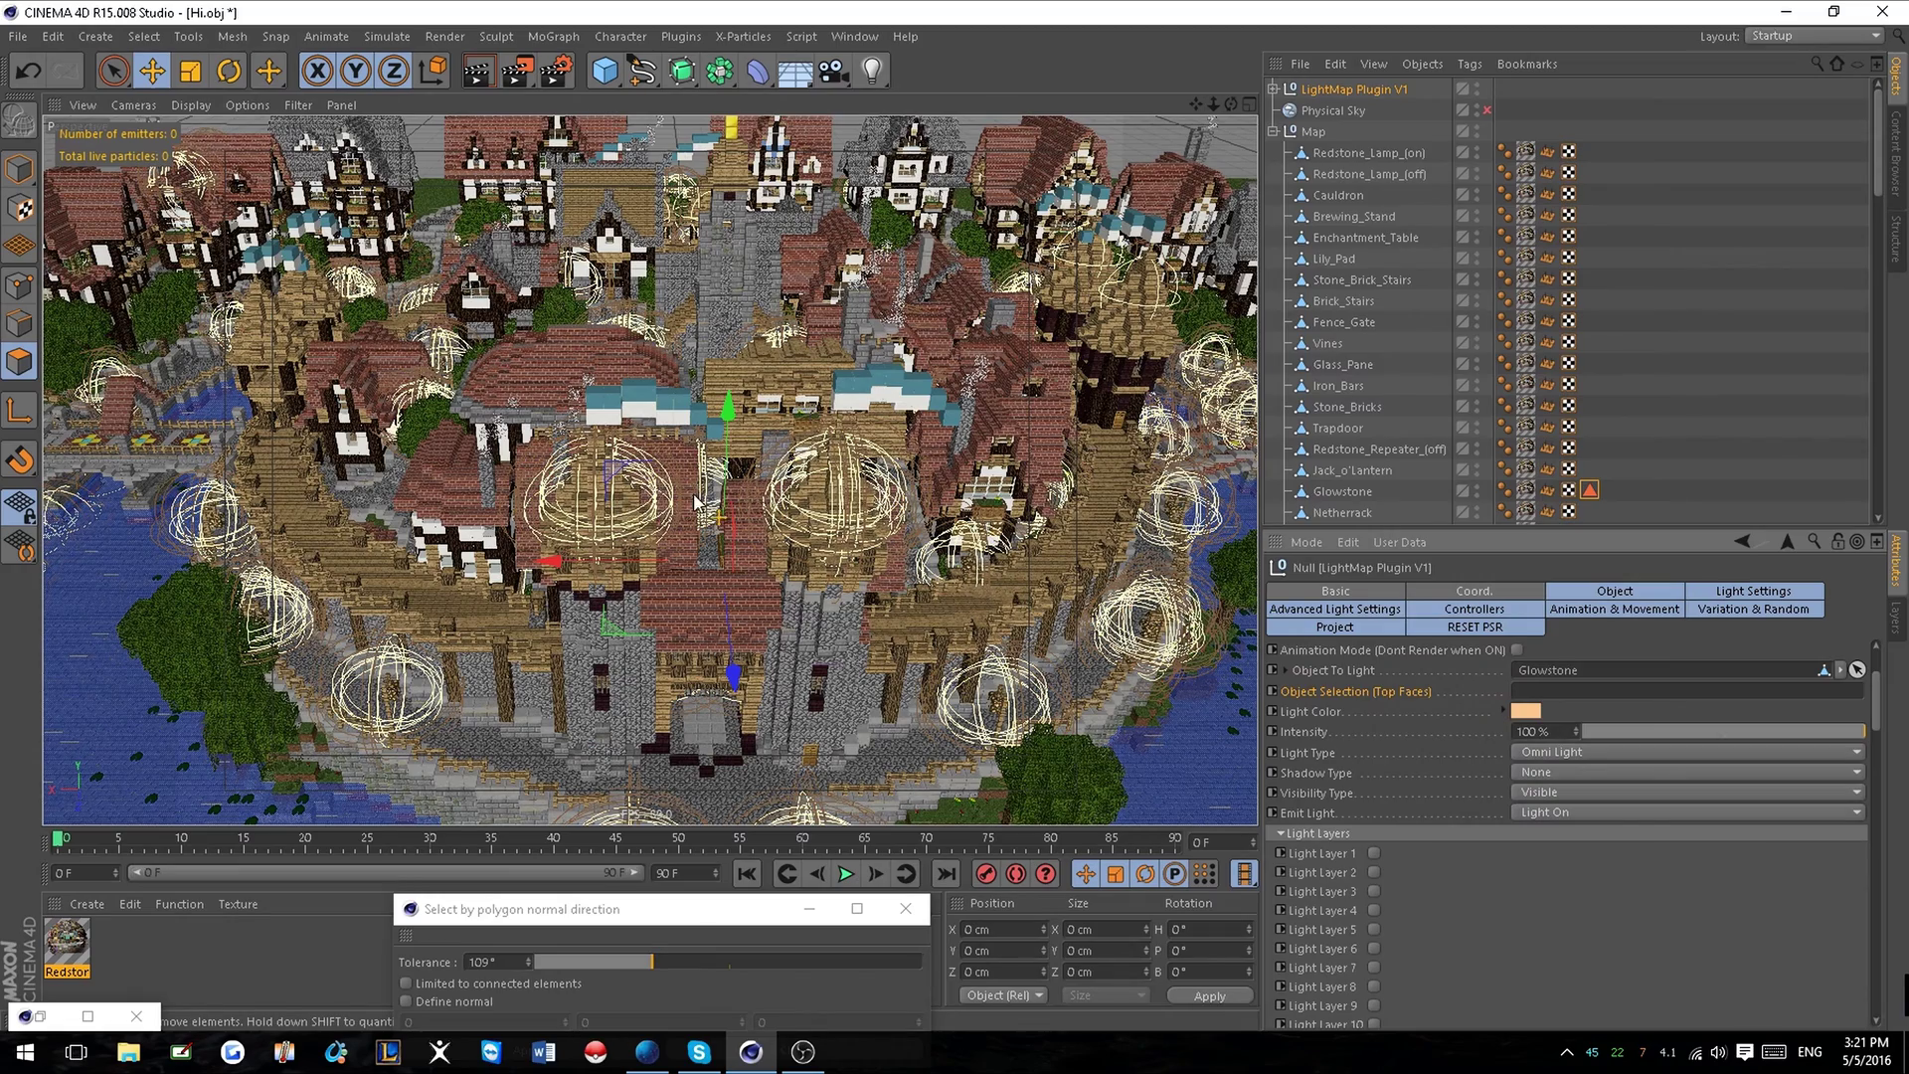
{"action": "scroll", "coordinate": [781, 674], "scroll_direction": "up", "scroll_amount": 3}
{"action": "left_click", "coordinate": [1526, 710]}
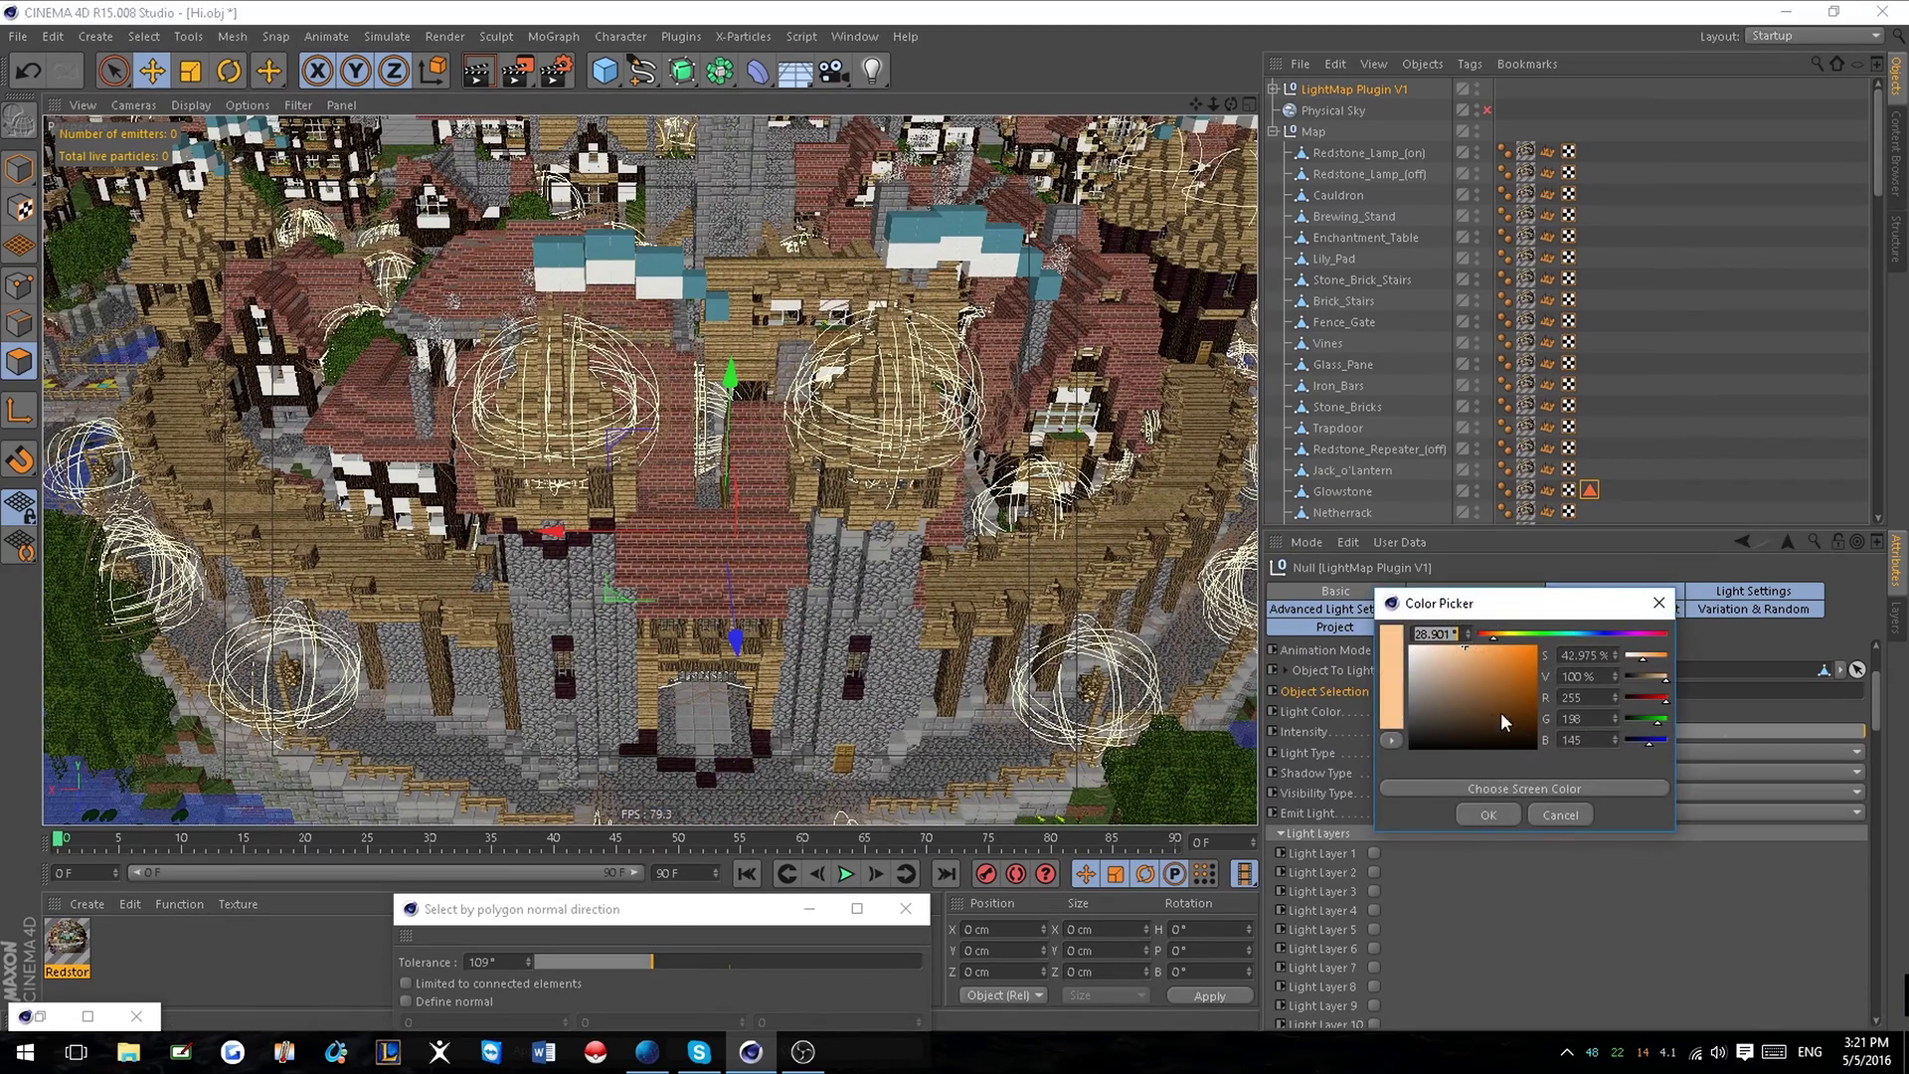
{"action": "left_click", "coordinate": [1541, 817]}
{"action": "right_click", "coordinate": [1318, 714]}
{"action": "left_click", "coordinate": [1377, 839]}
Set the plugin's Light Color to a pale orange and render the whole town in the active view.
{"action": "left_click", "coordinate": [1531, 710]}
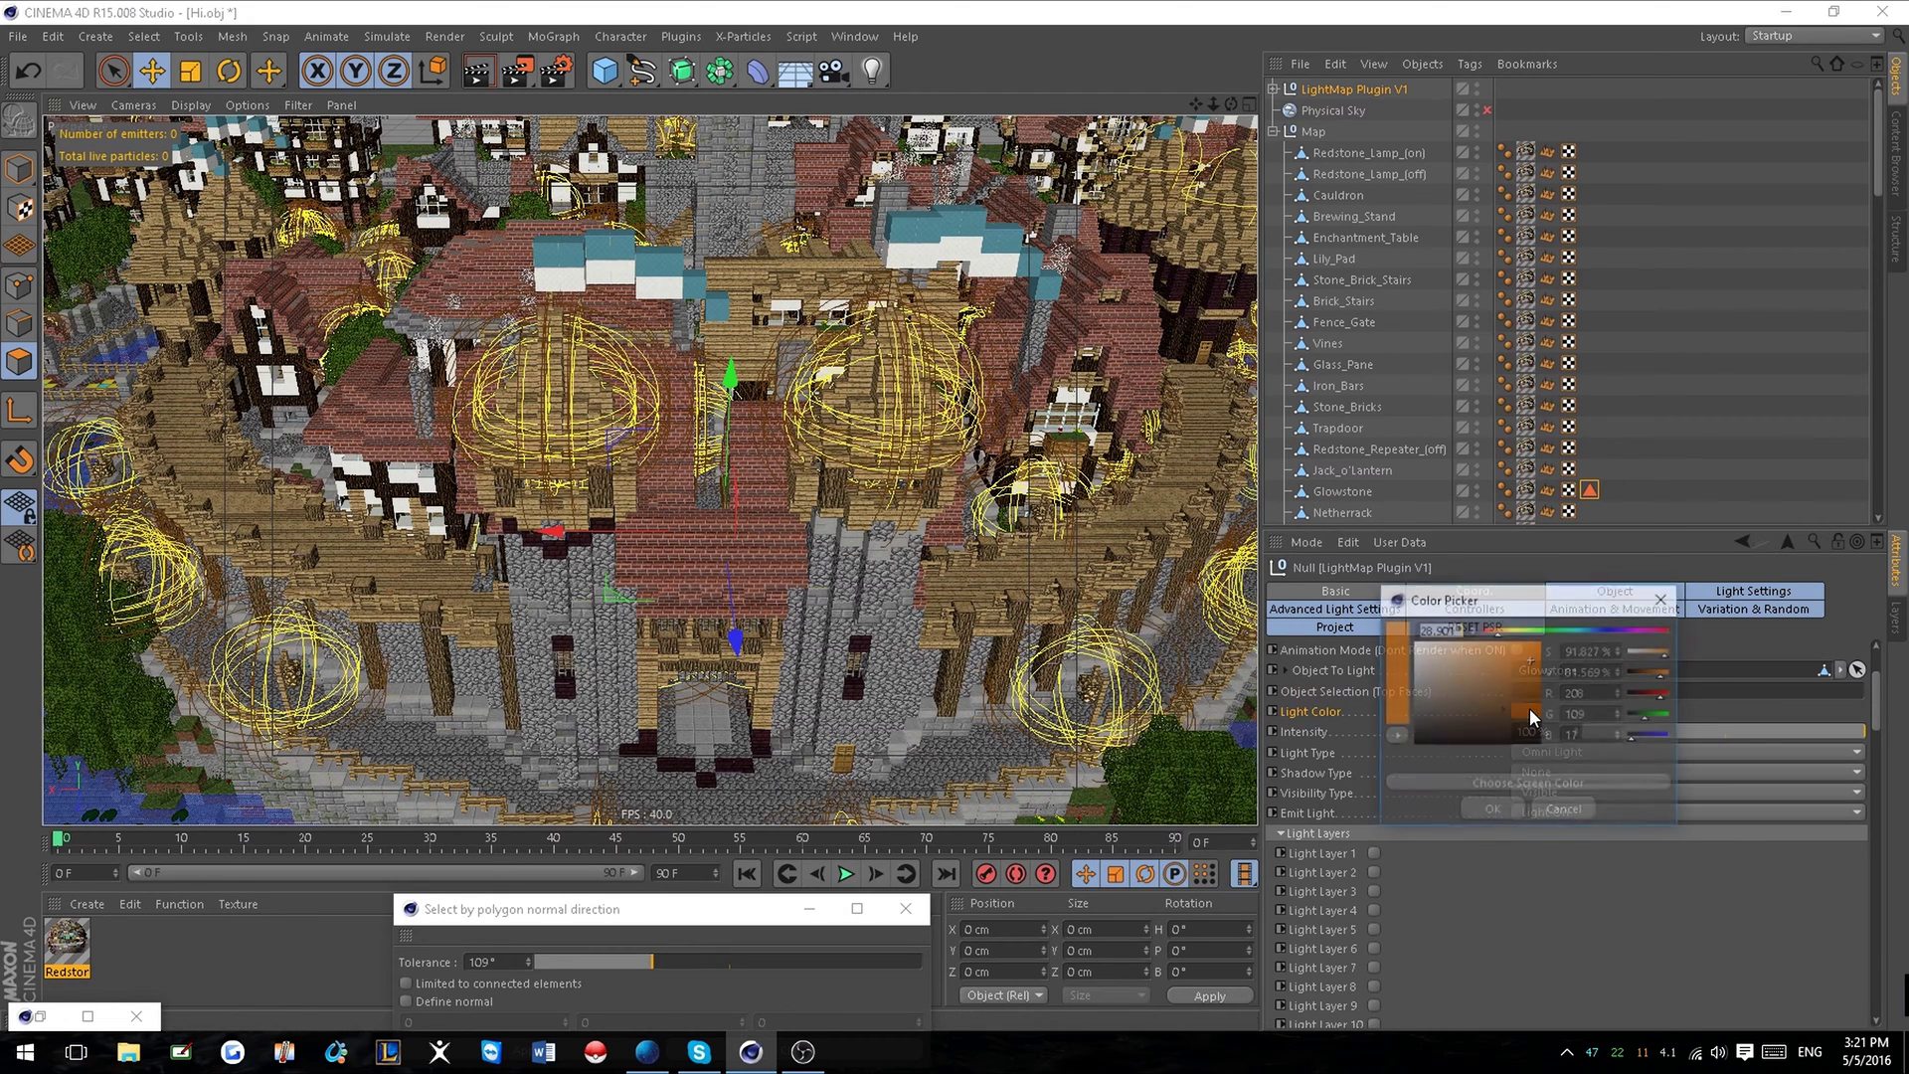
{"action": "left_click_drag", "start_coordinate": [1486, 651], "coordinate": [1479, 641]}
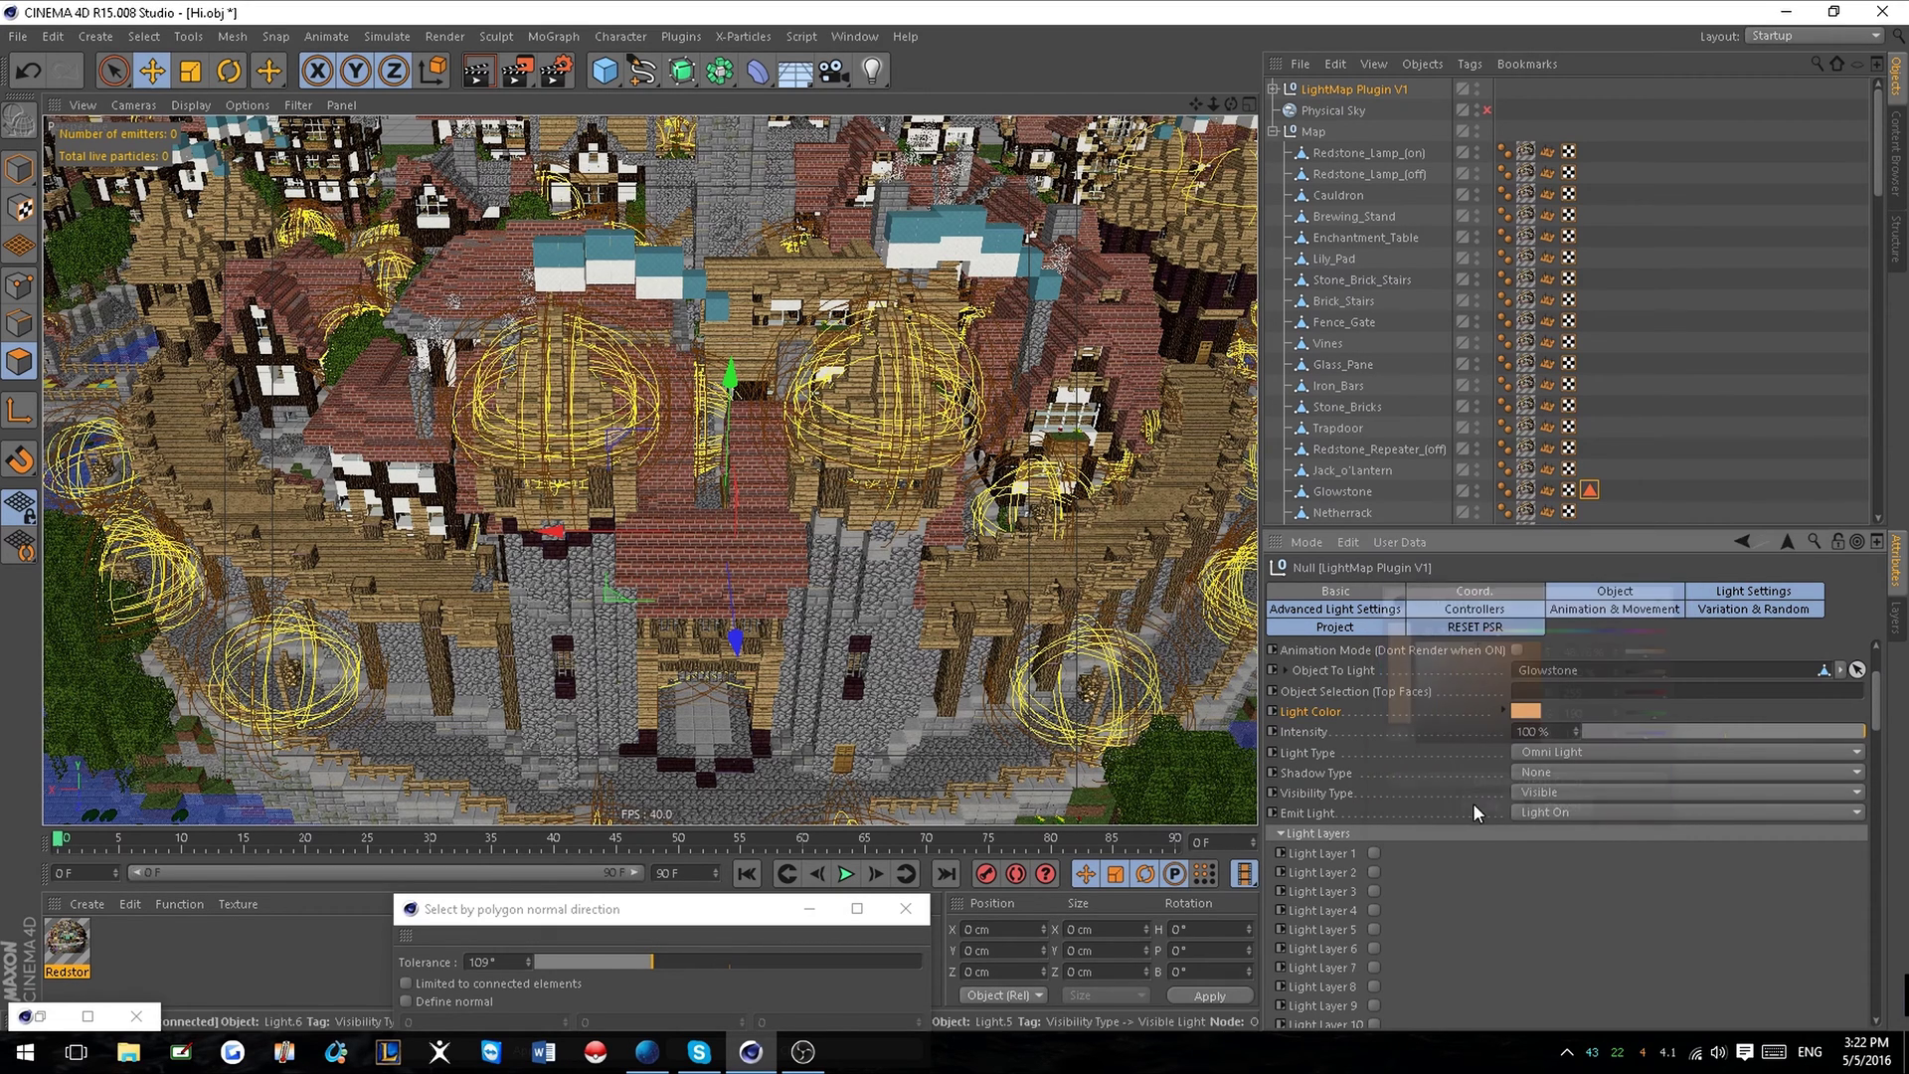
{"action": "left_click", "coordinate": [1488, 811]}
{"action": "scroll", "coordinate": [795, 434], "scroll_direction": "down", "scroll_amount": 5}
{"action": "scroll", "coordinate": [796, 435], "scroll_direction": "down", "scroll_amount": 6}
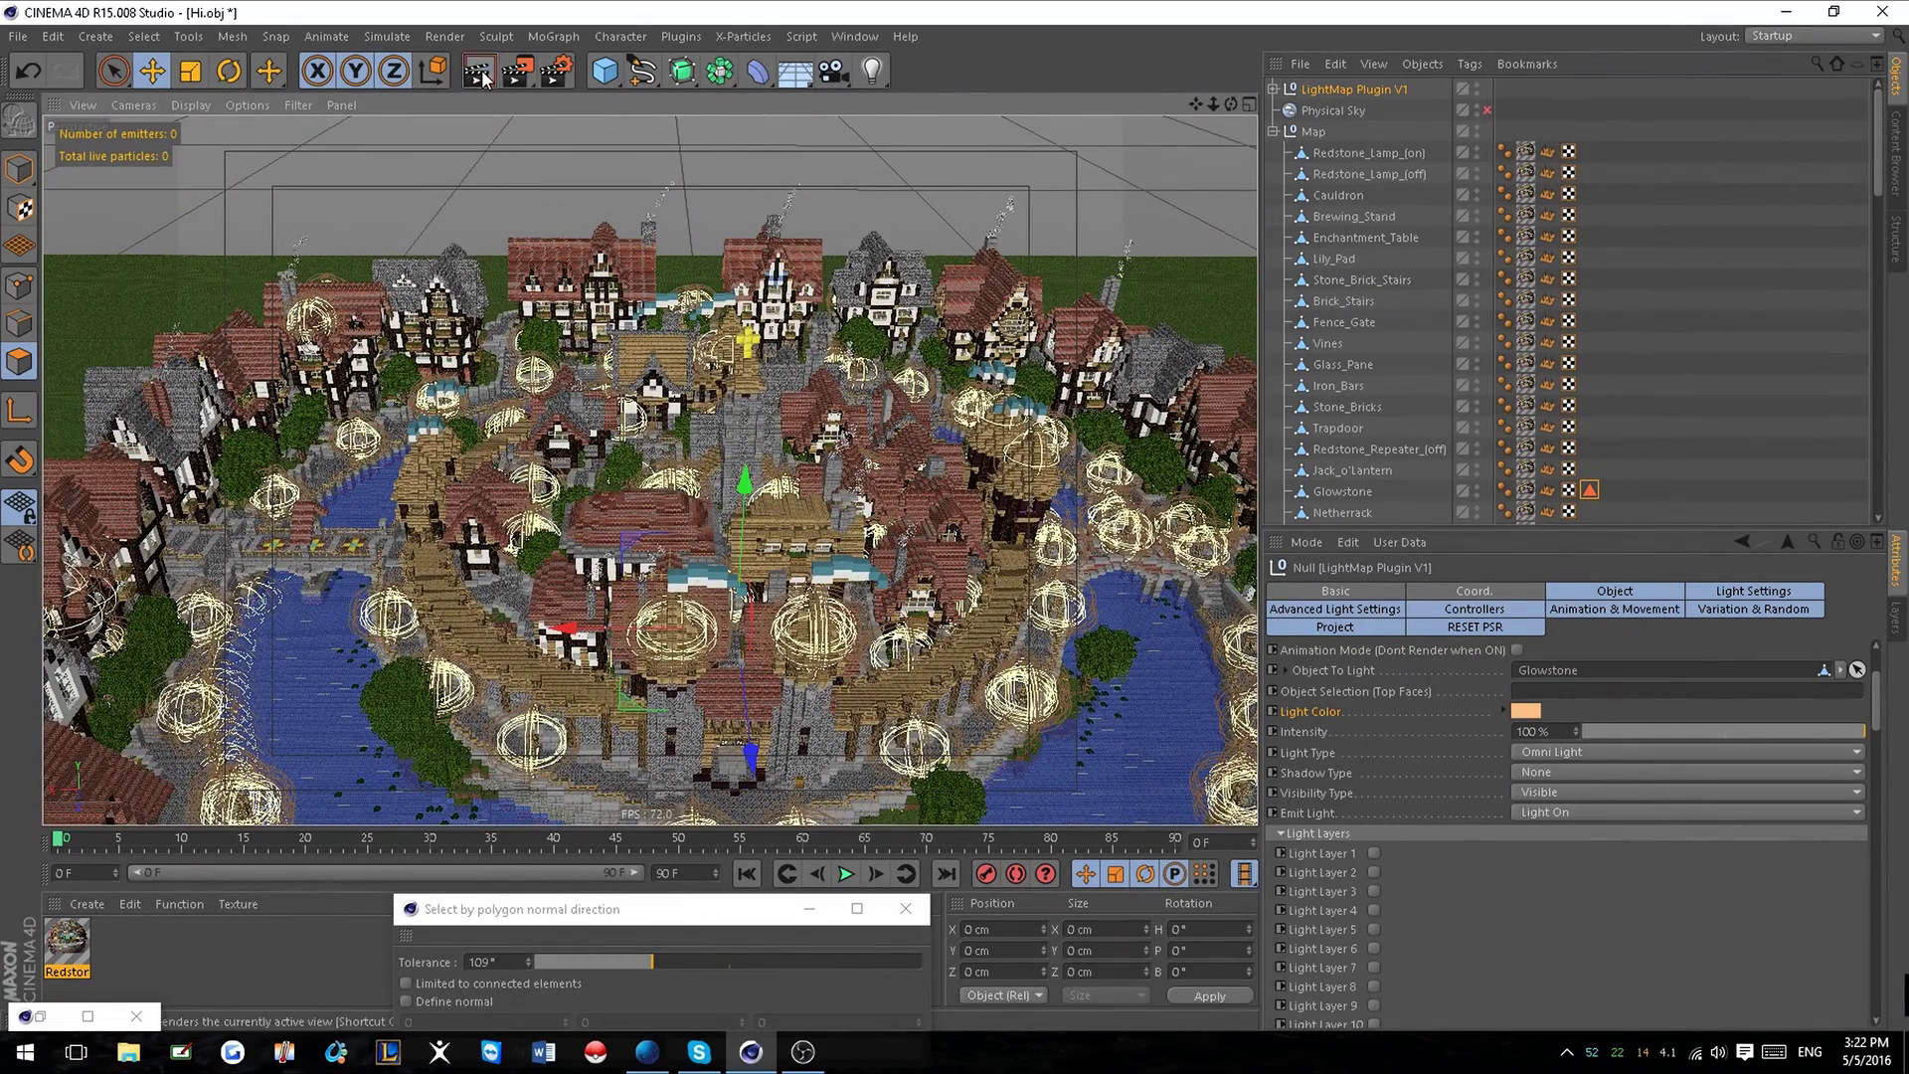
{"action": "key", "text": "ctrl+r"}
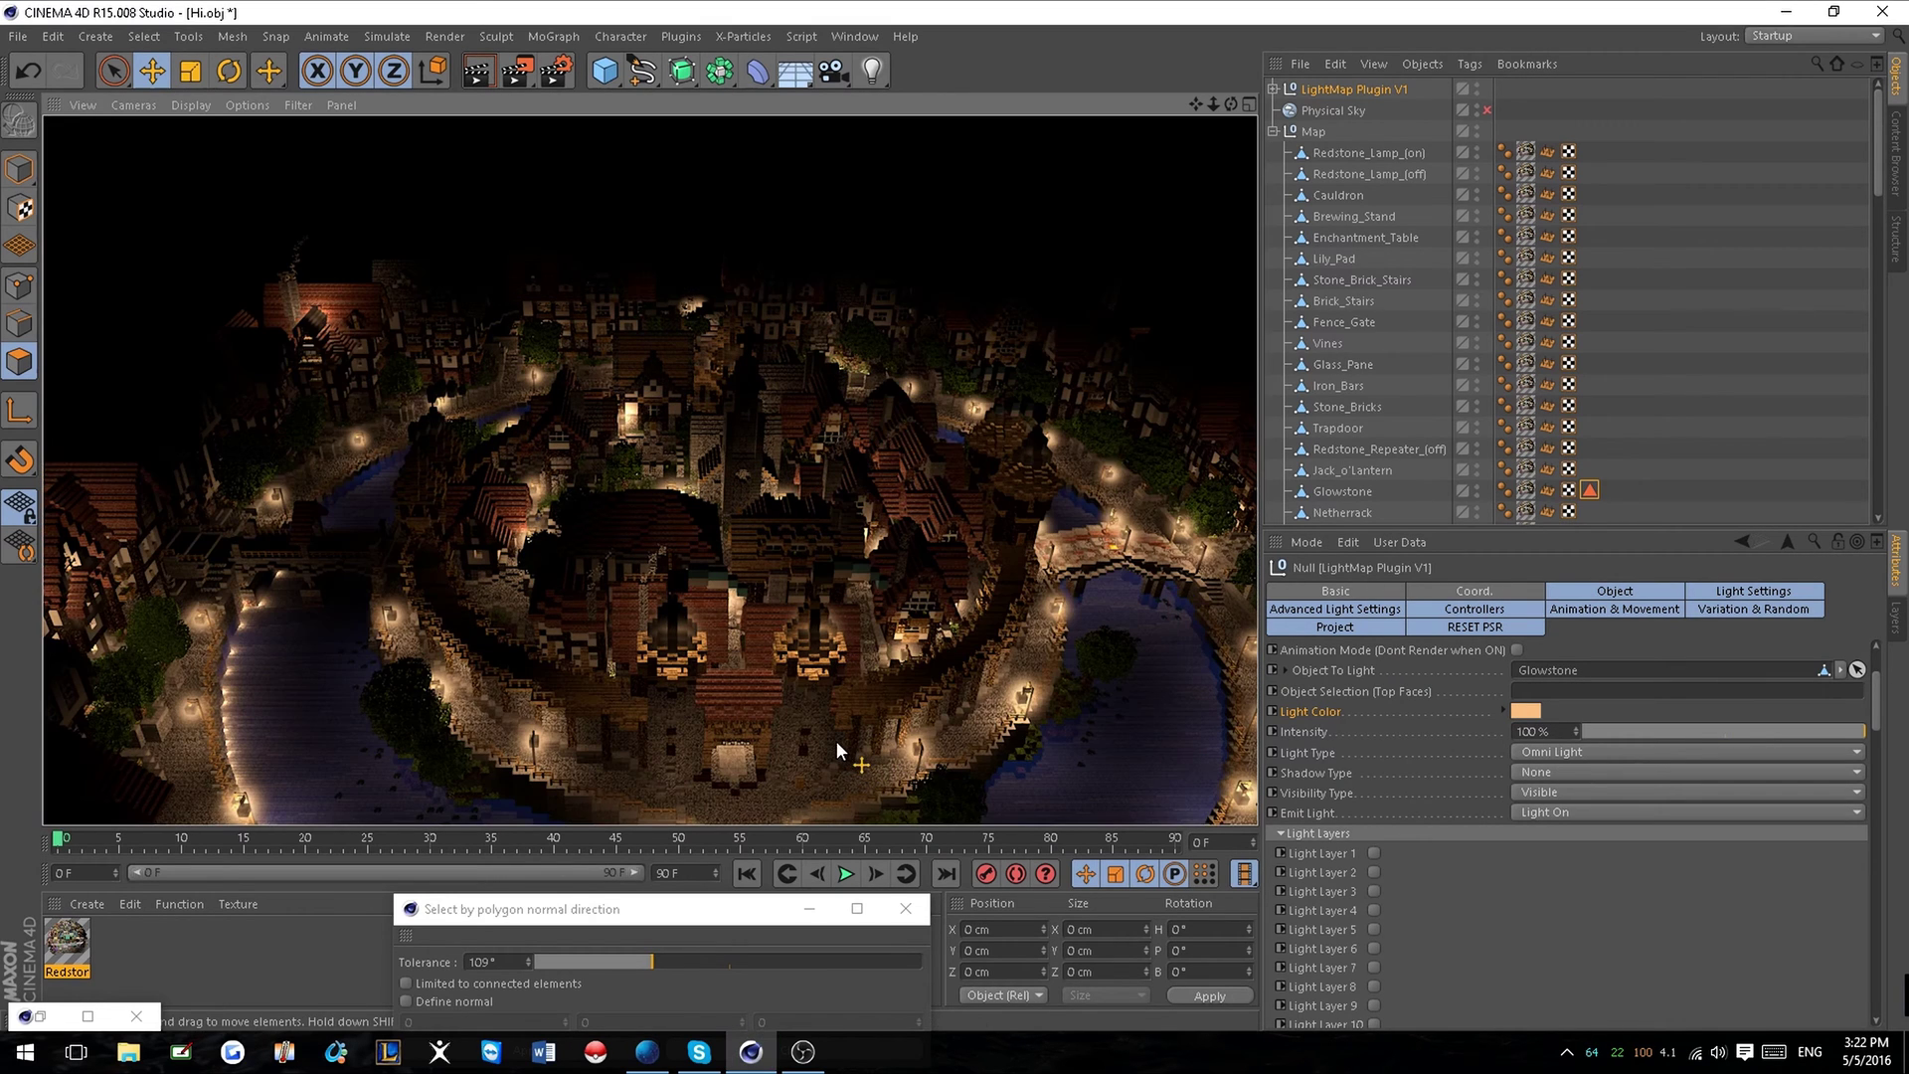
Set the lights' Visibility Type to None and render the active view again.
{"action": "left_click", "coordinate": [1537, 794]}
{"action": "left_click", "coordinate": [1537, 813]}
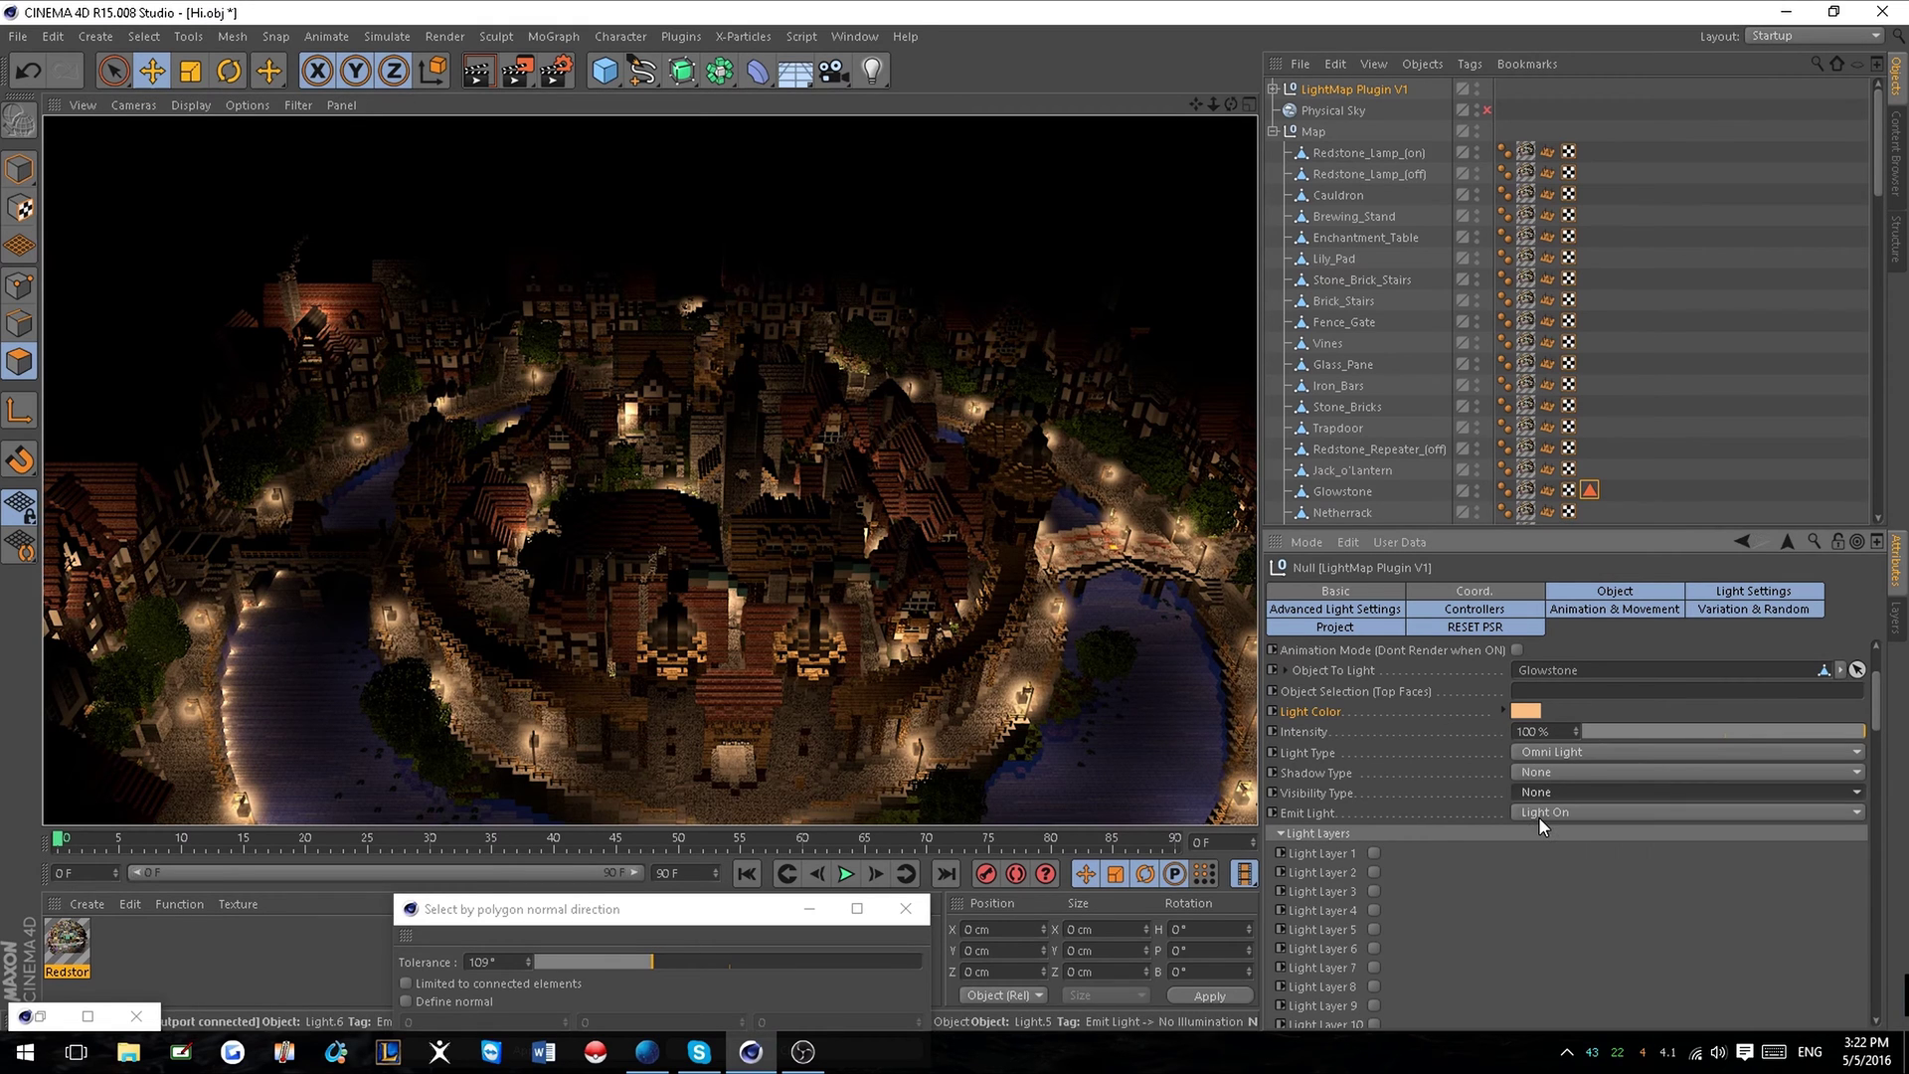
{"action": "left_click", "coordinate": [477, 73]}
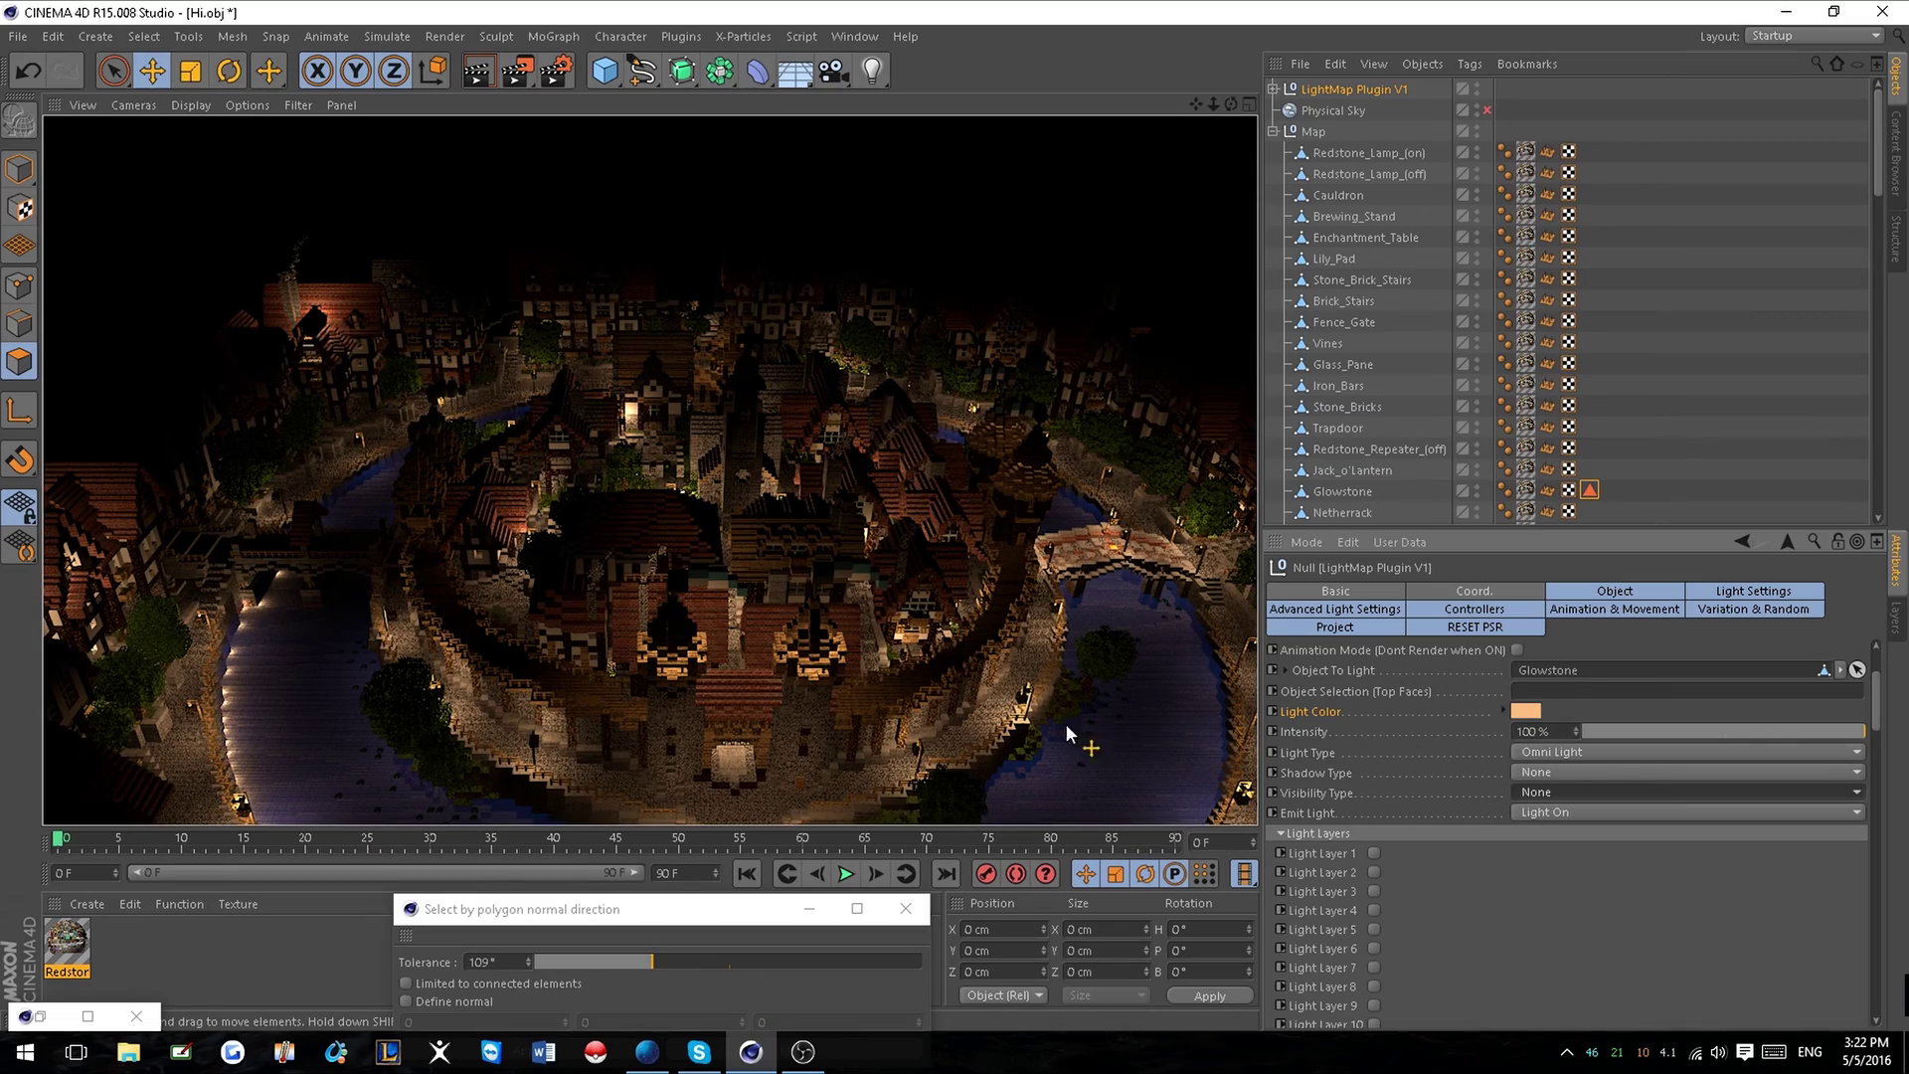
Examine a glowstone lamp on the waterside path up close to check its light's placement.
{"action": "scroll", "coordinate": [1058, 728], "scroll_direction": "up", "scroll_amount": 10}
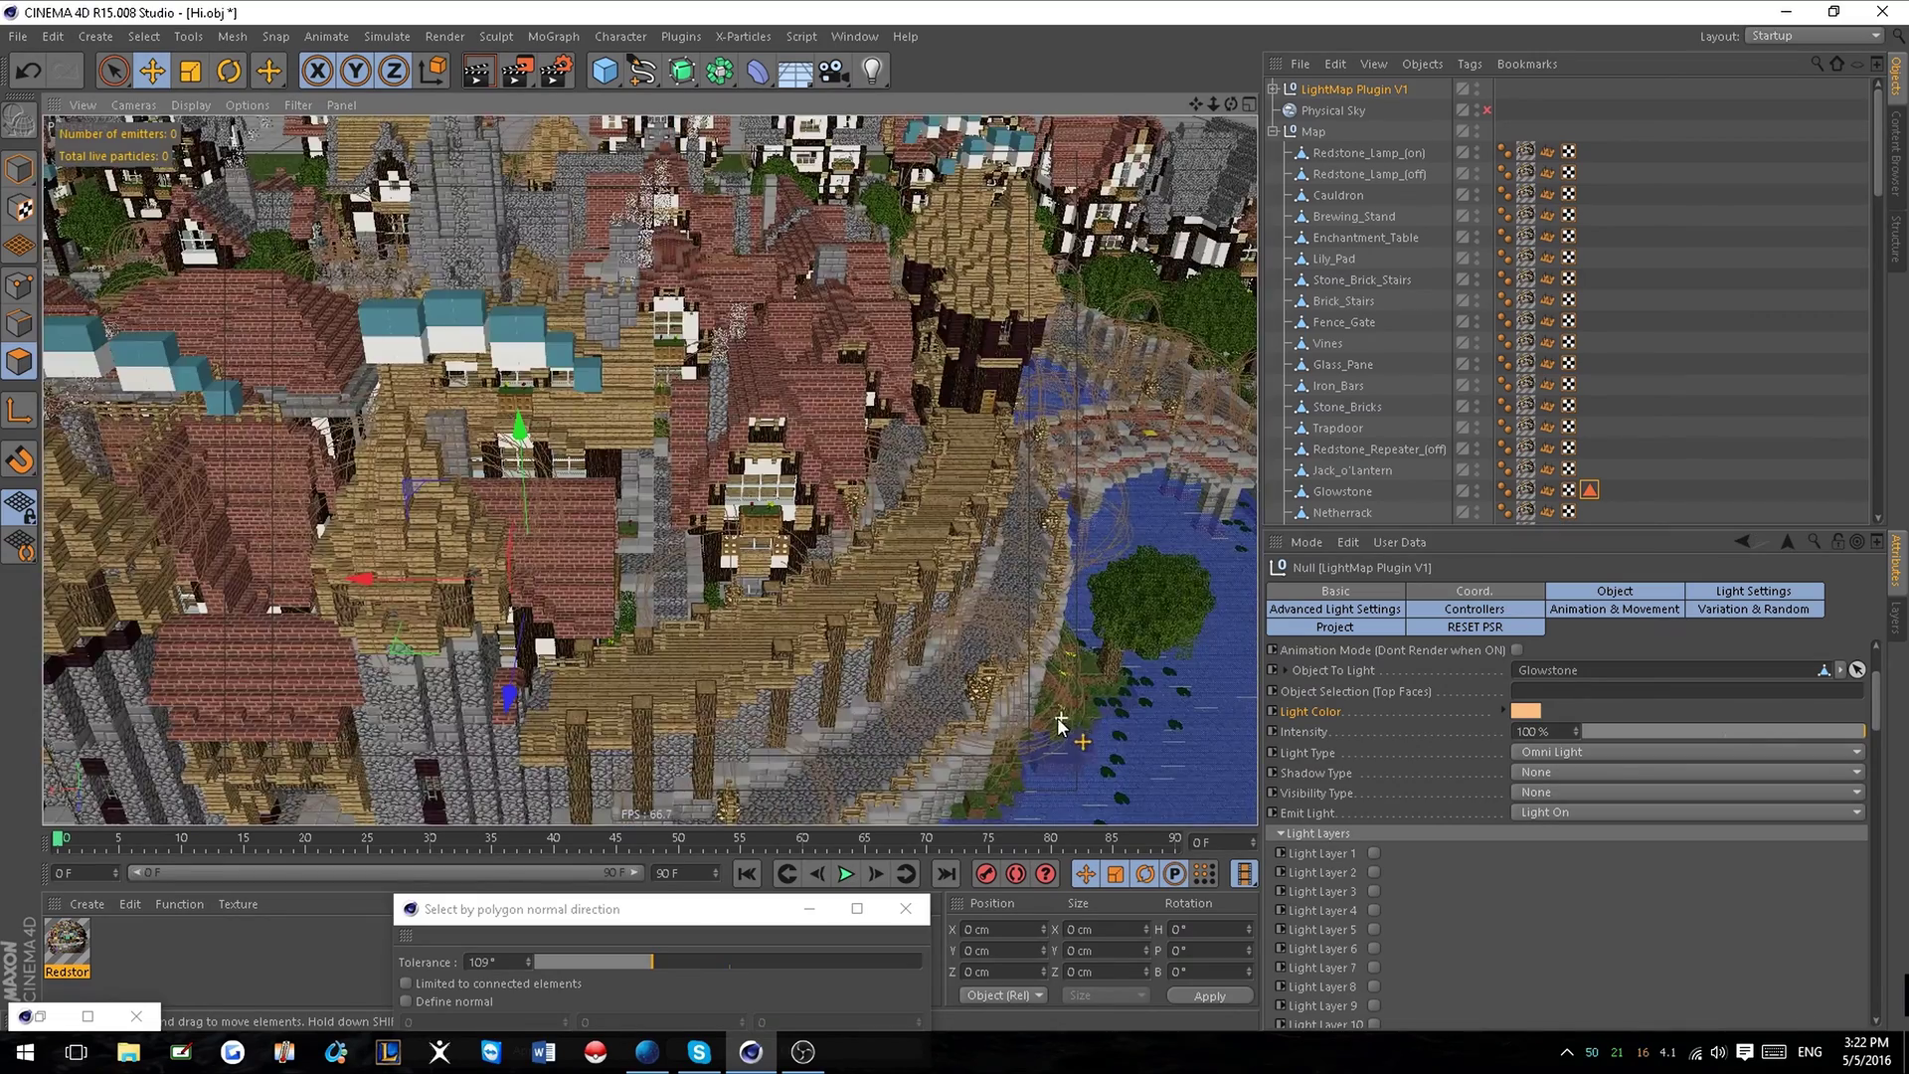
{"action": "middle_click_drag", "start_coordinate": [1058, 720], "coordinate": [993, 522], "text": "alt"}
{"action": "left_click_drag", "start_coordinate": [992, 522], "coordinate": [951, 583], "text": "alt"}
{"action": "right_click_drag", "start_coordinate": [942, 567], "coordinate": [987, 575], "text": "alt"}
{"action": "scroll", "coordinate": [833, 511], "scroll_direction": "up", "scroll_amount": 2}
{"action": "scroll", "coordinate": [710, 294], "scroll_direction": "up", "scroll_amount": 4}
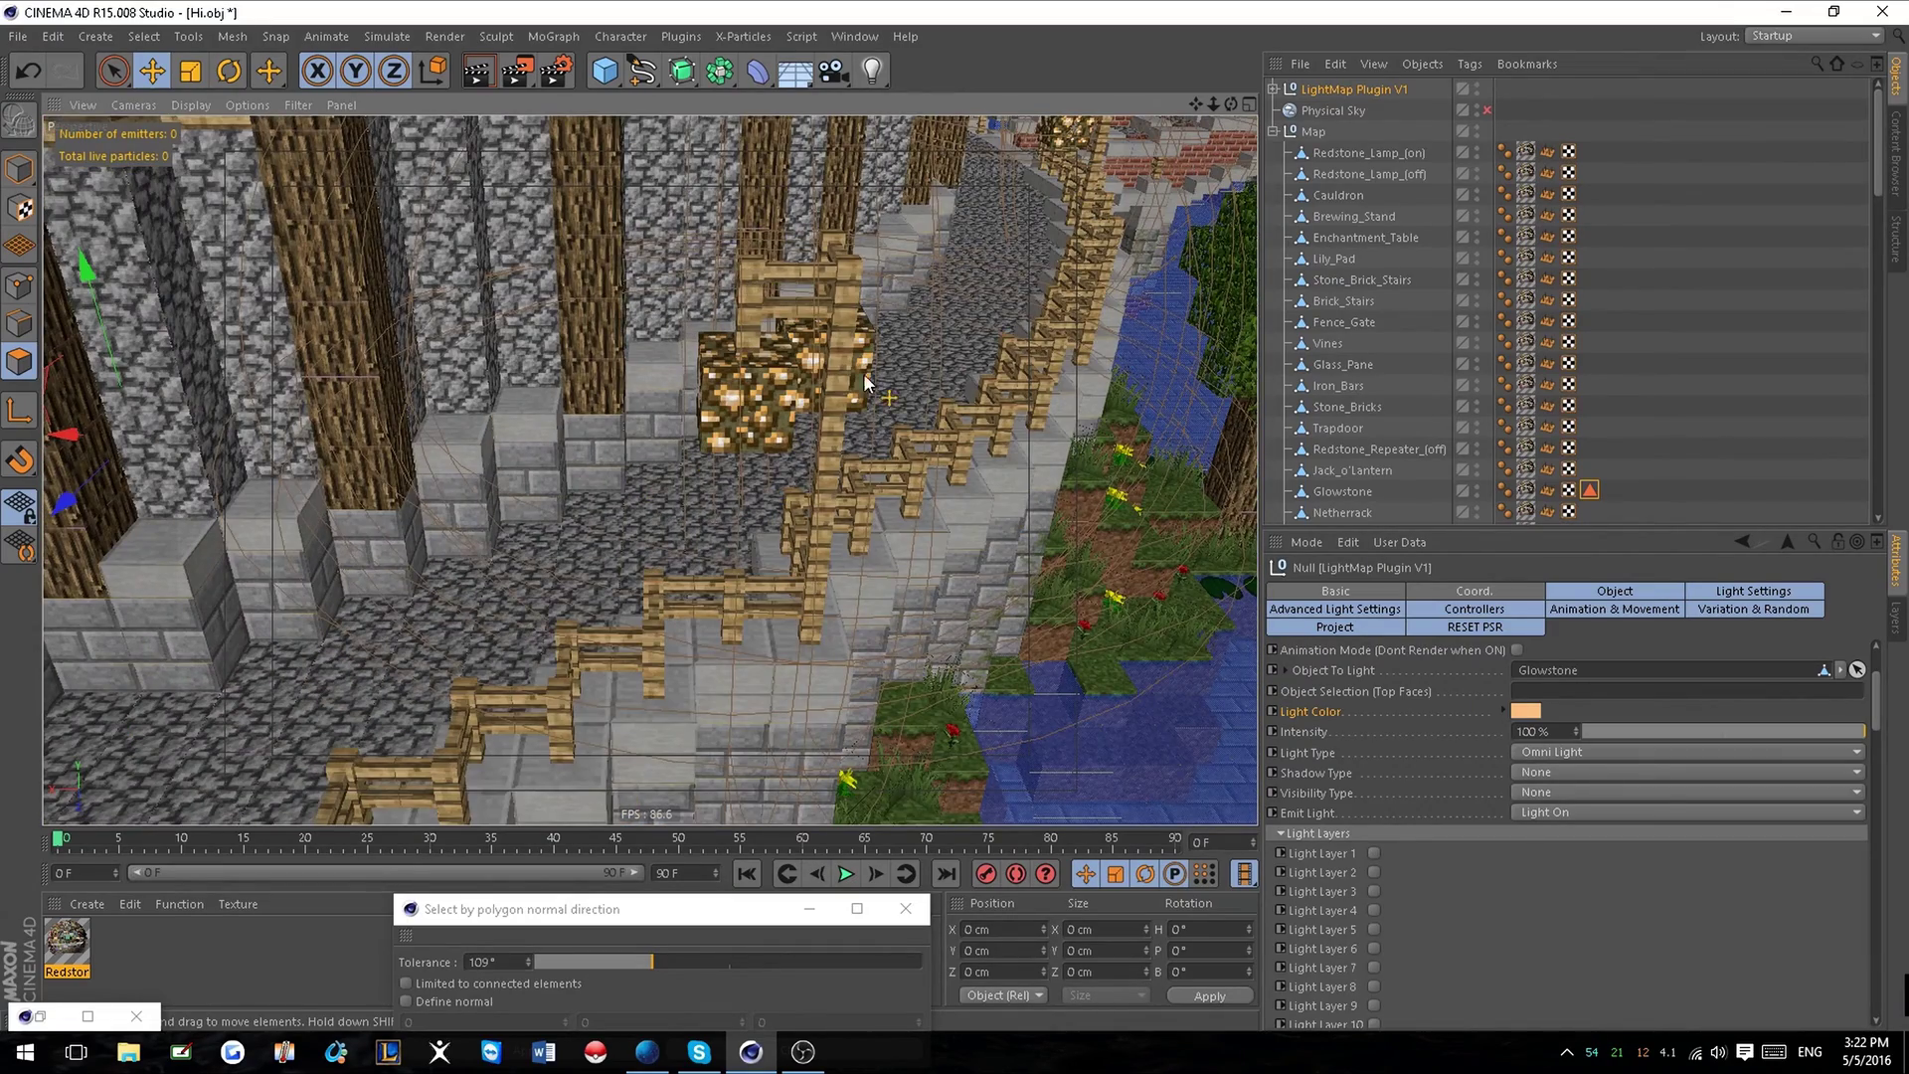
{"action": "left_click_drag", "start_coordinate": [863, 375], "coordinate": [902, 435], "text": "alt"}
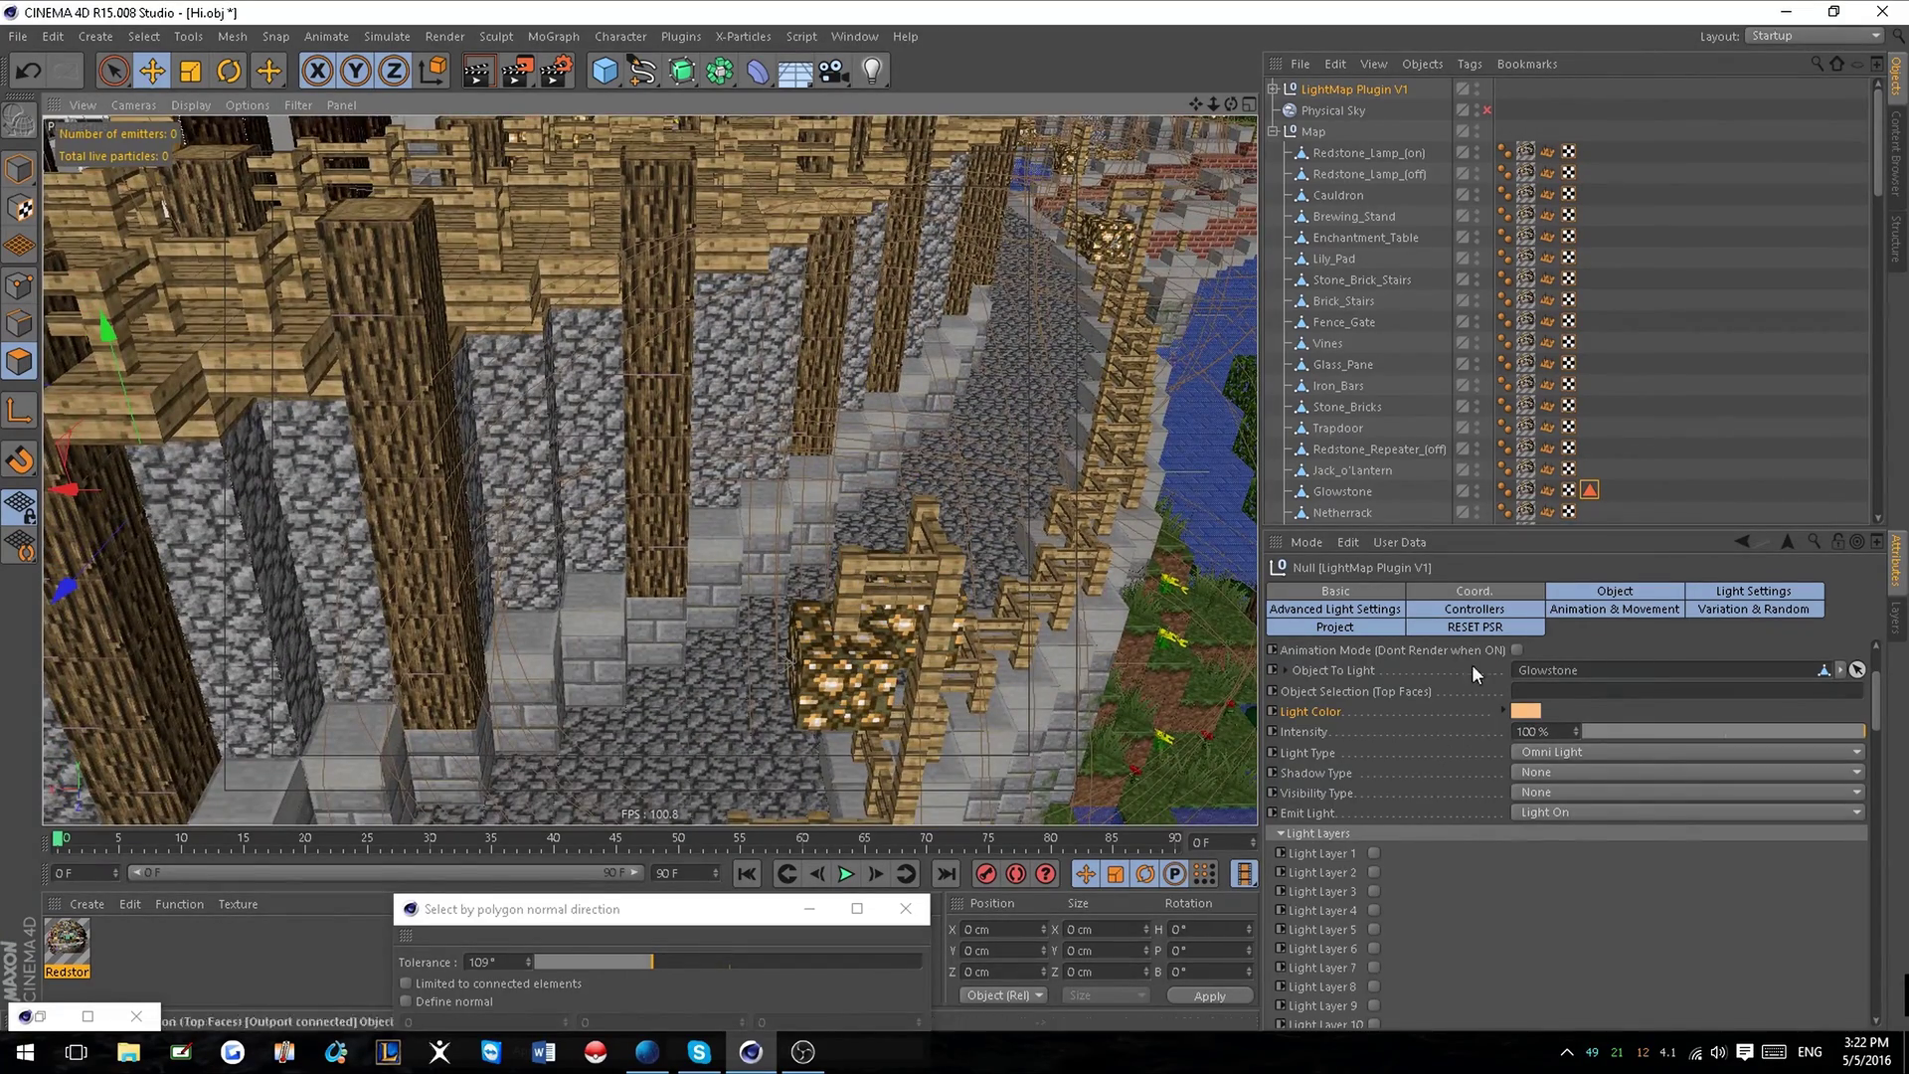
Set the Y value of the Position Reset Point to 100 cm and trigger the Reset Switch.
{"action": "left_click", "coordinate": [1478, 626]}
{"action": "scroll", "coordinate": [891, 594], "scroll_direction": "down", "scroll_amount": 3}
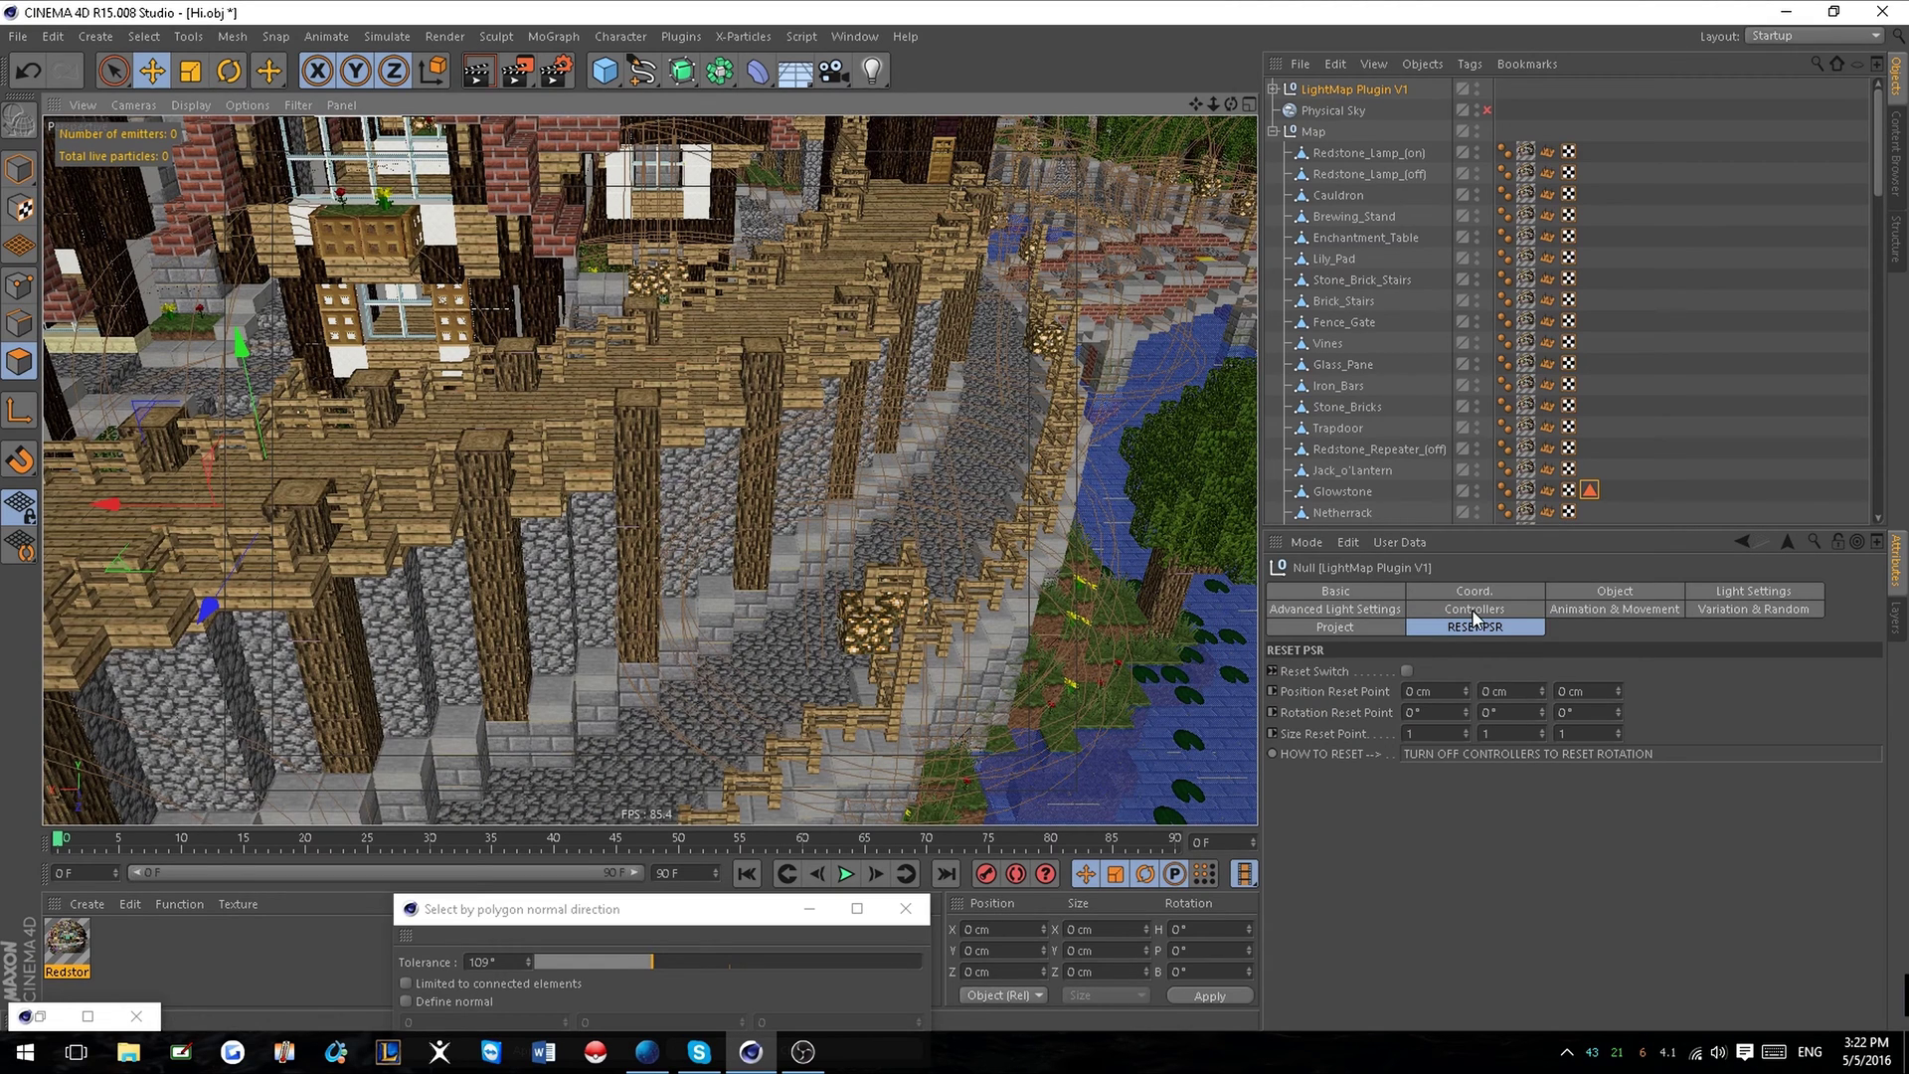
{"action": "left_click", "coordinate": [1521, 692]}
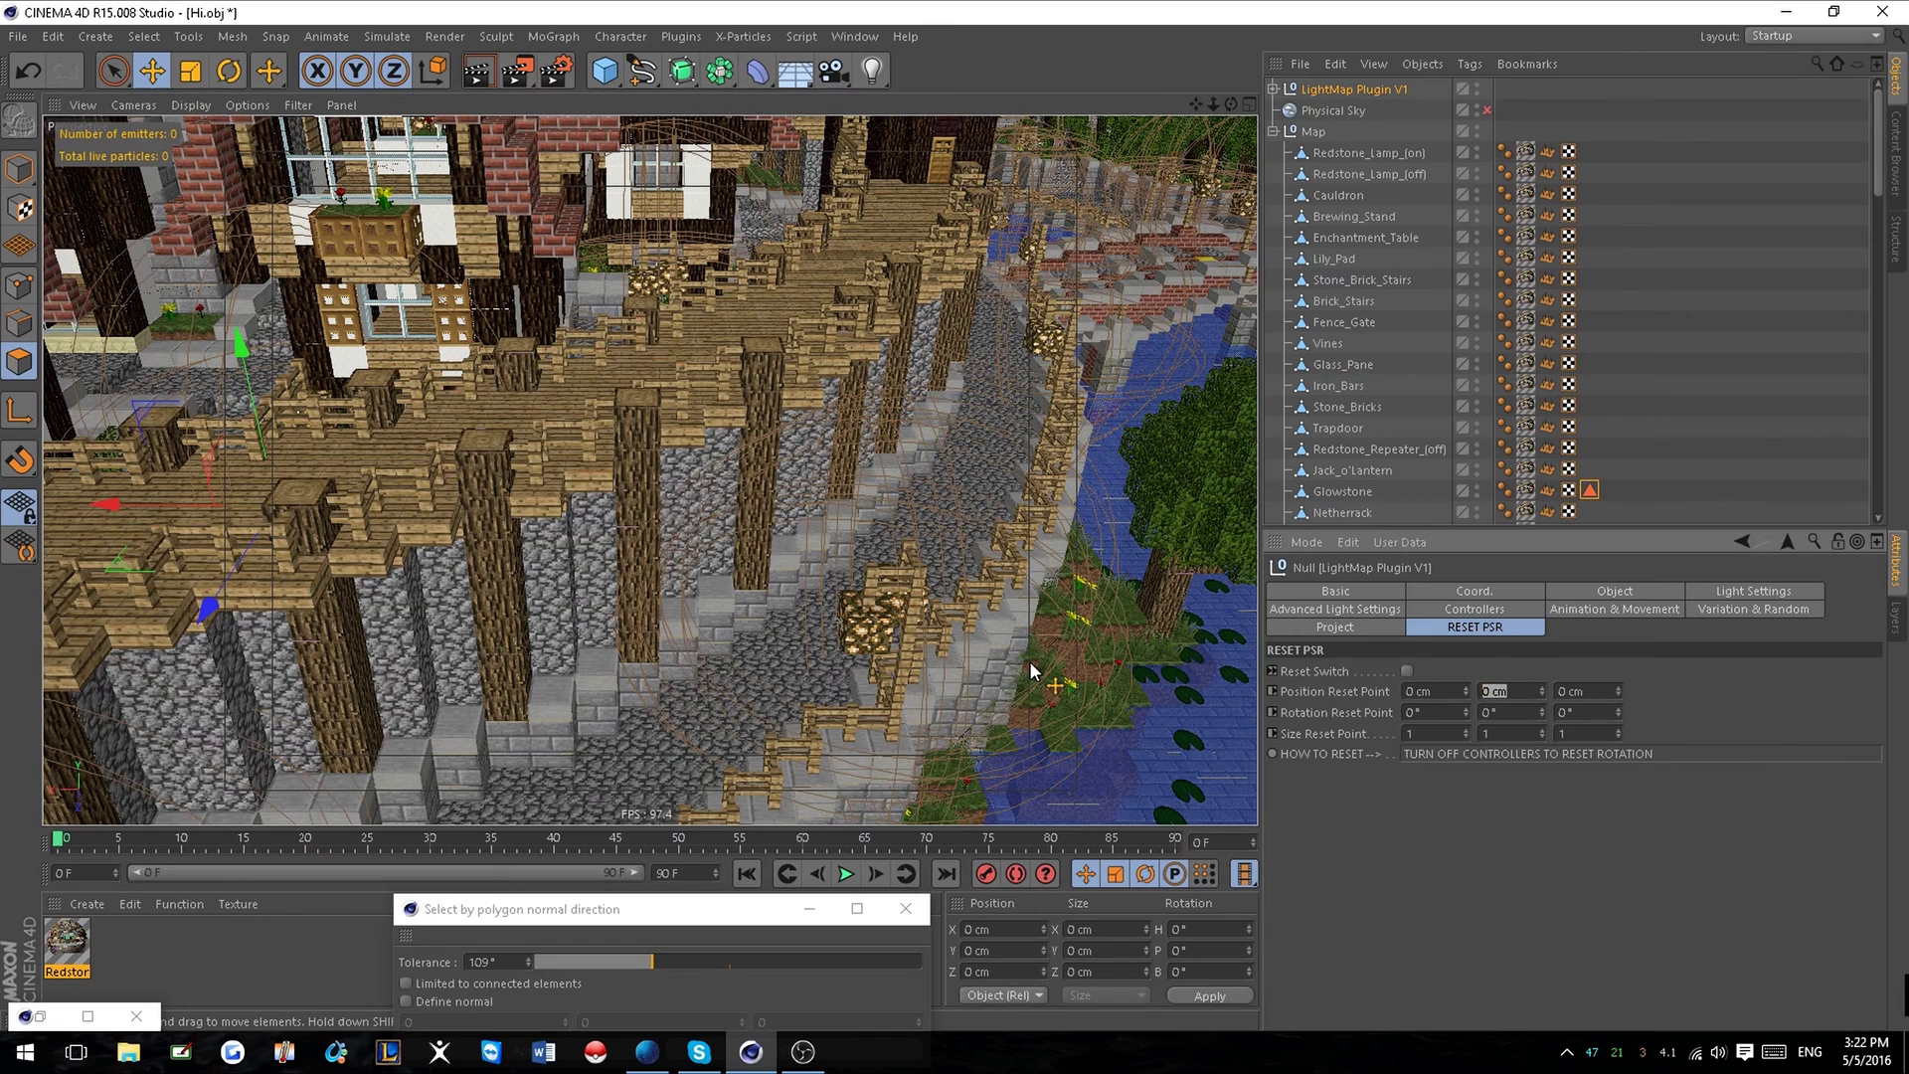
{"action": "key", "text": "Return"}
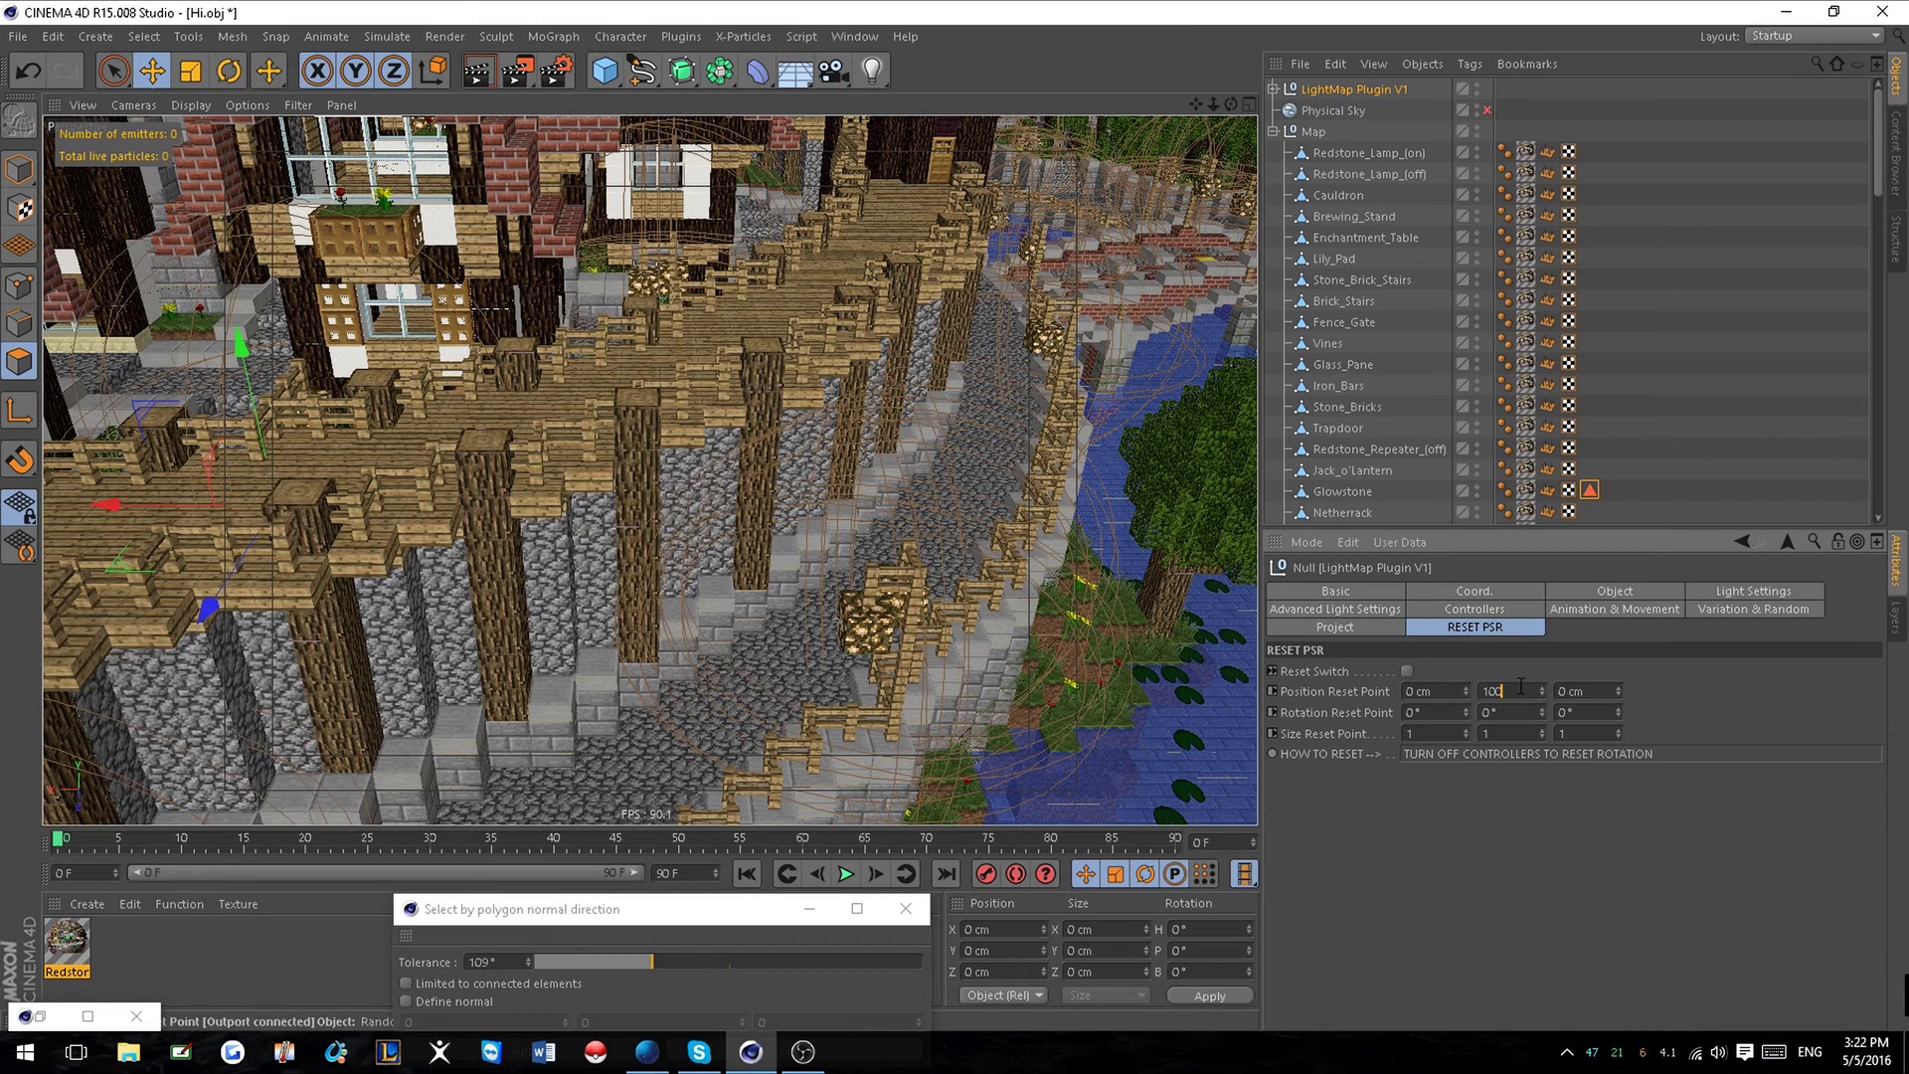
{"action": "left_click", "coordinate": [1405, 670]}
Render a close view of the glowstone lamp beside the water to check its lighting.
{"action": "scroll", "coordinate": [884, 599], "scroll_direction": "up", "scroll_amount": 3}
{"action": "left_click_drag", "start_coordinate": [956, 612], "coordinate": [1024, 608], "text": "alt"}
{"action": "left_click_drag", "start_coordinate": [1050, 457], "coordinate": [1102, 552], "text": "alt"}
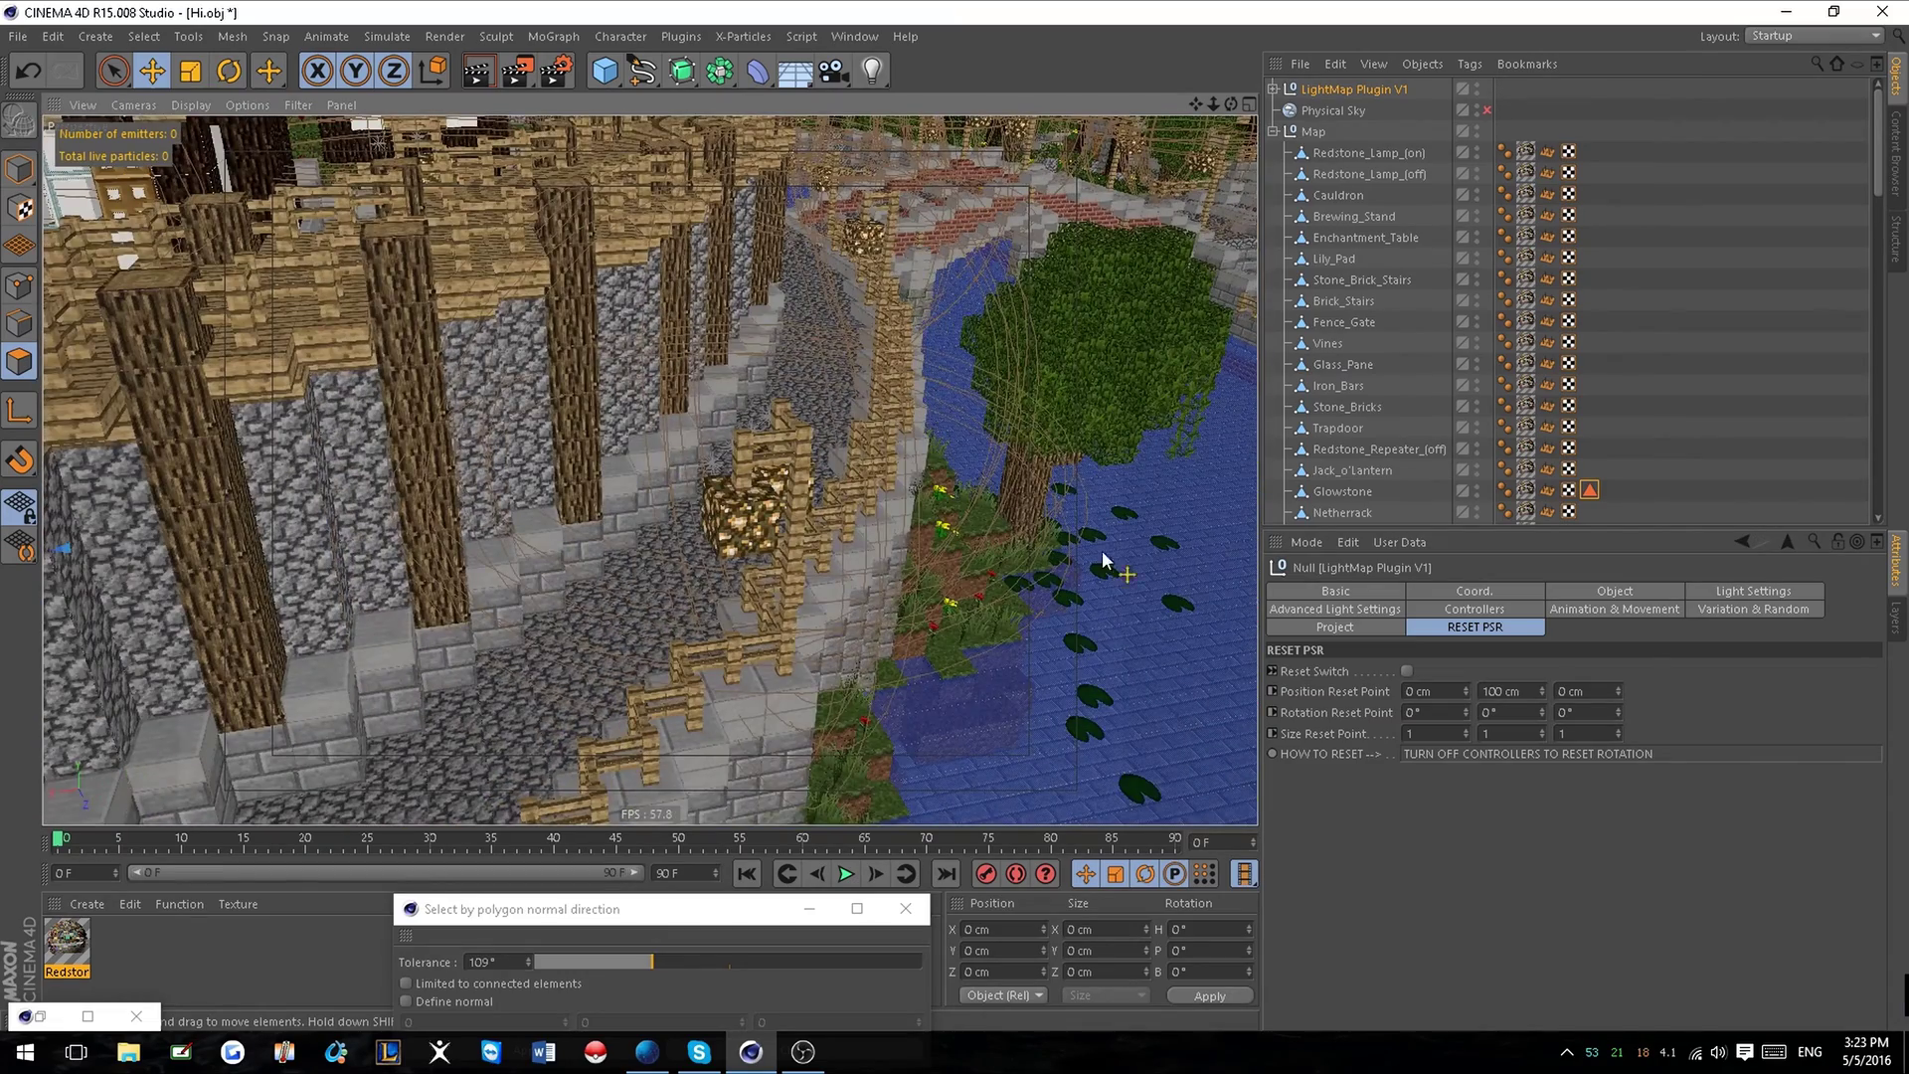
{"action": "left_click", "coordinate": [485, 75]}
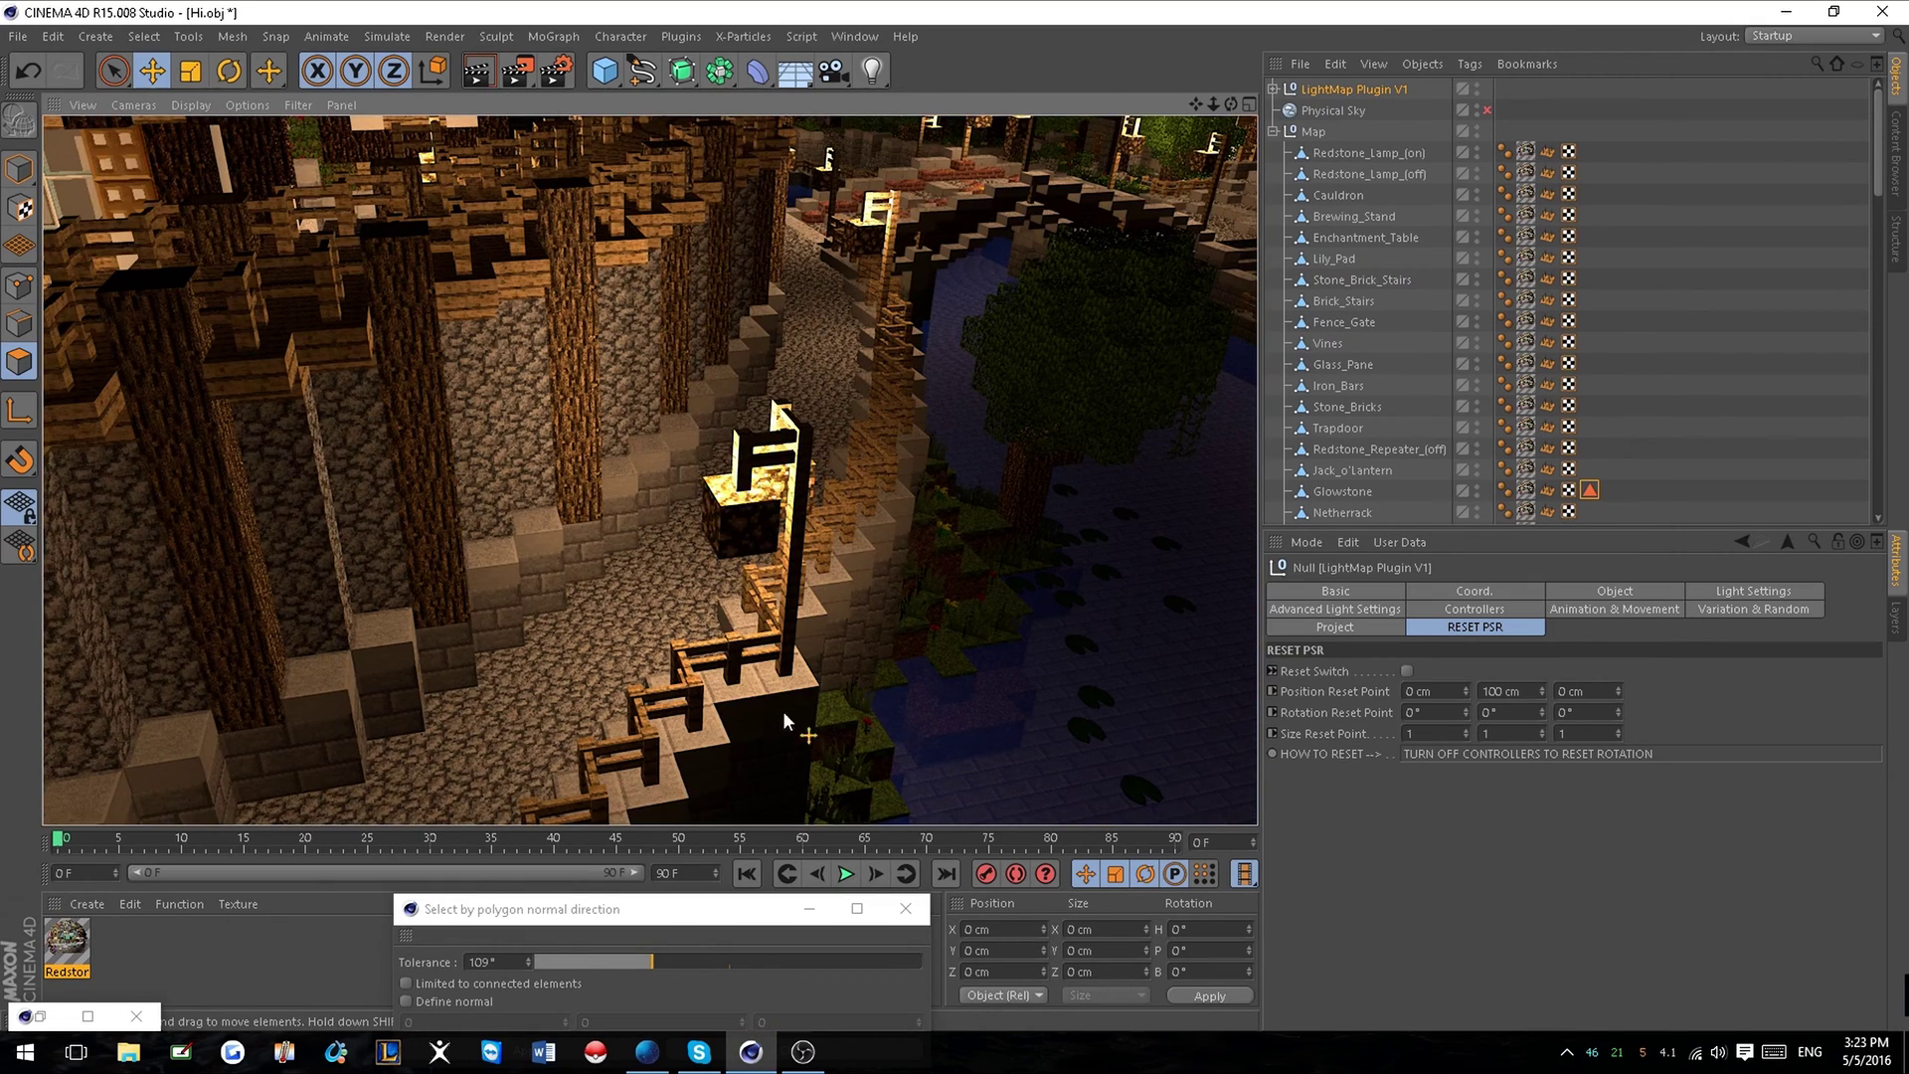
Set the Y value of the Position Reset Point to -100 cm and render the waterside path in the active view.
{"action": "scroll", "coordinate": [760, 469], "scroll_direction": "down", "scroll_amount": 5}
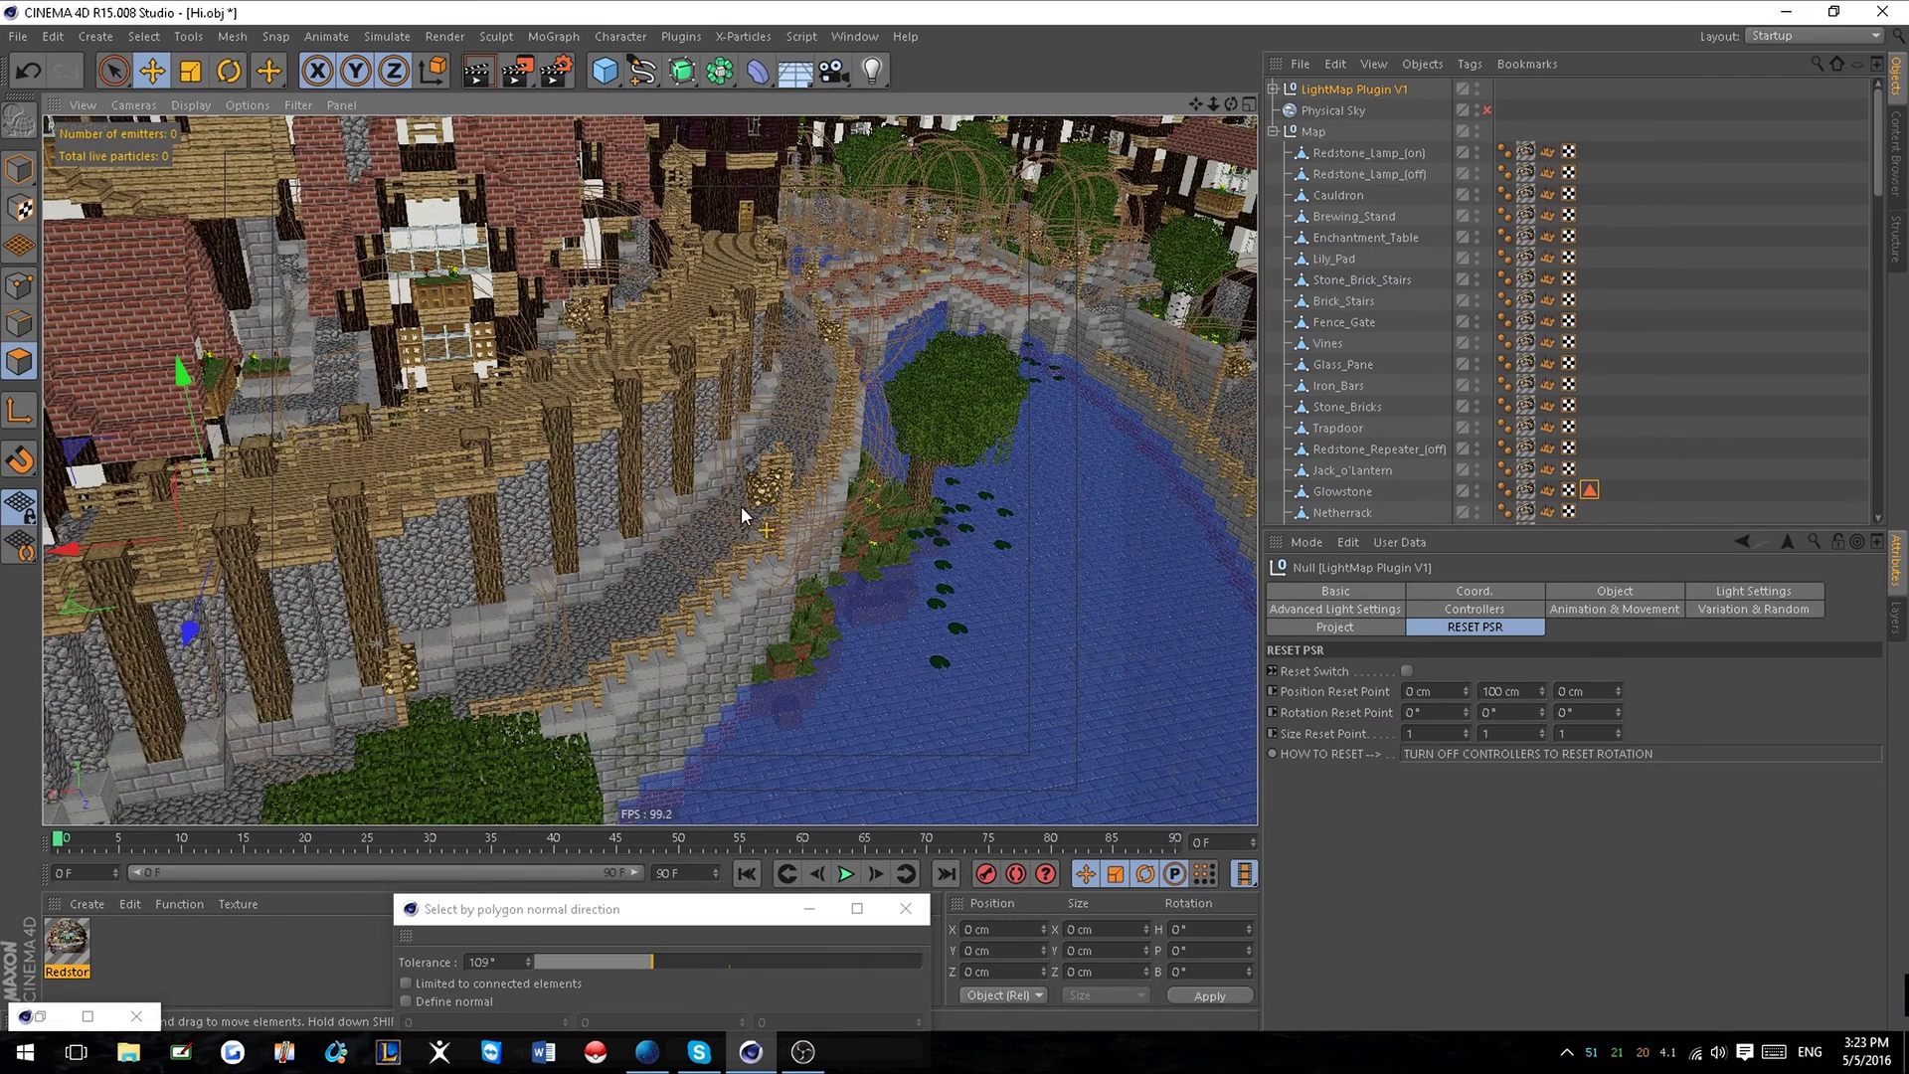
{"action": "type", "text": "-"}
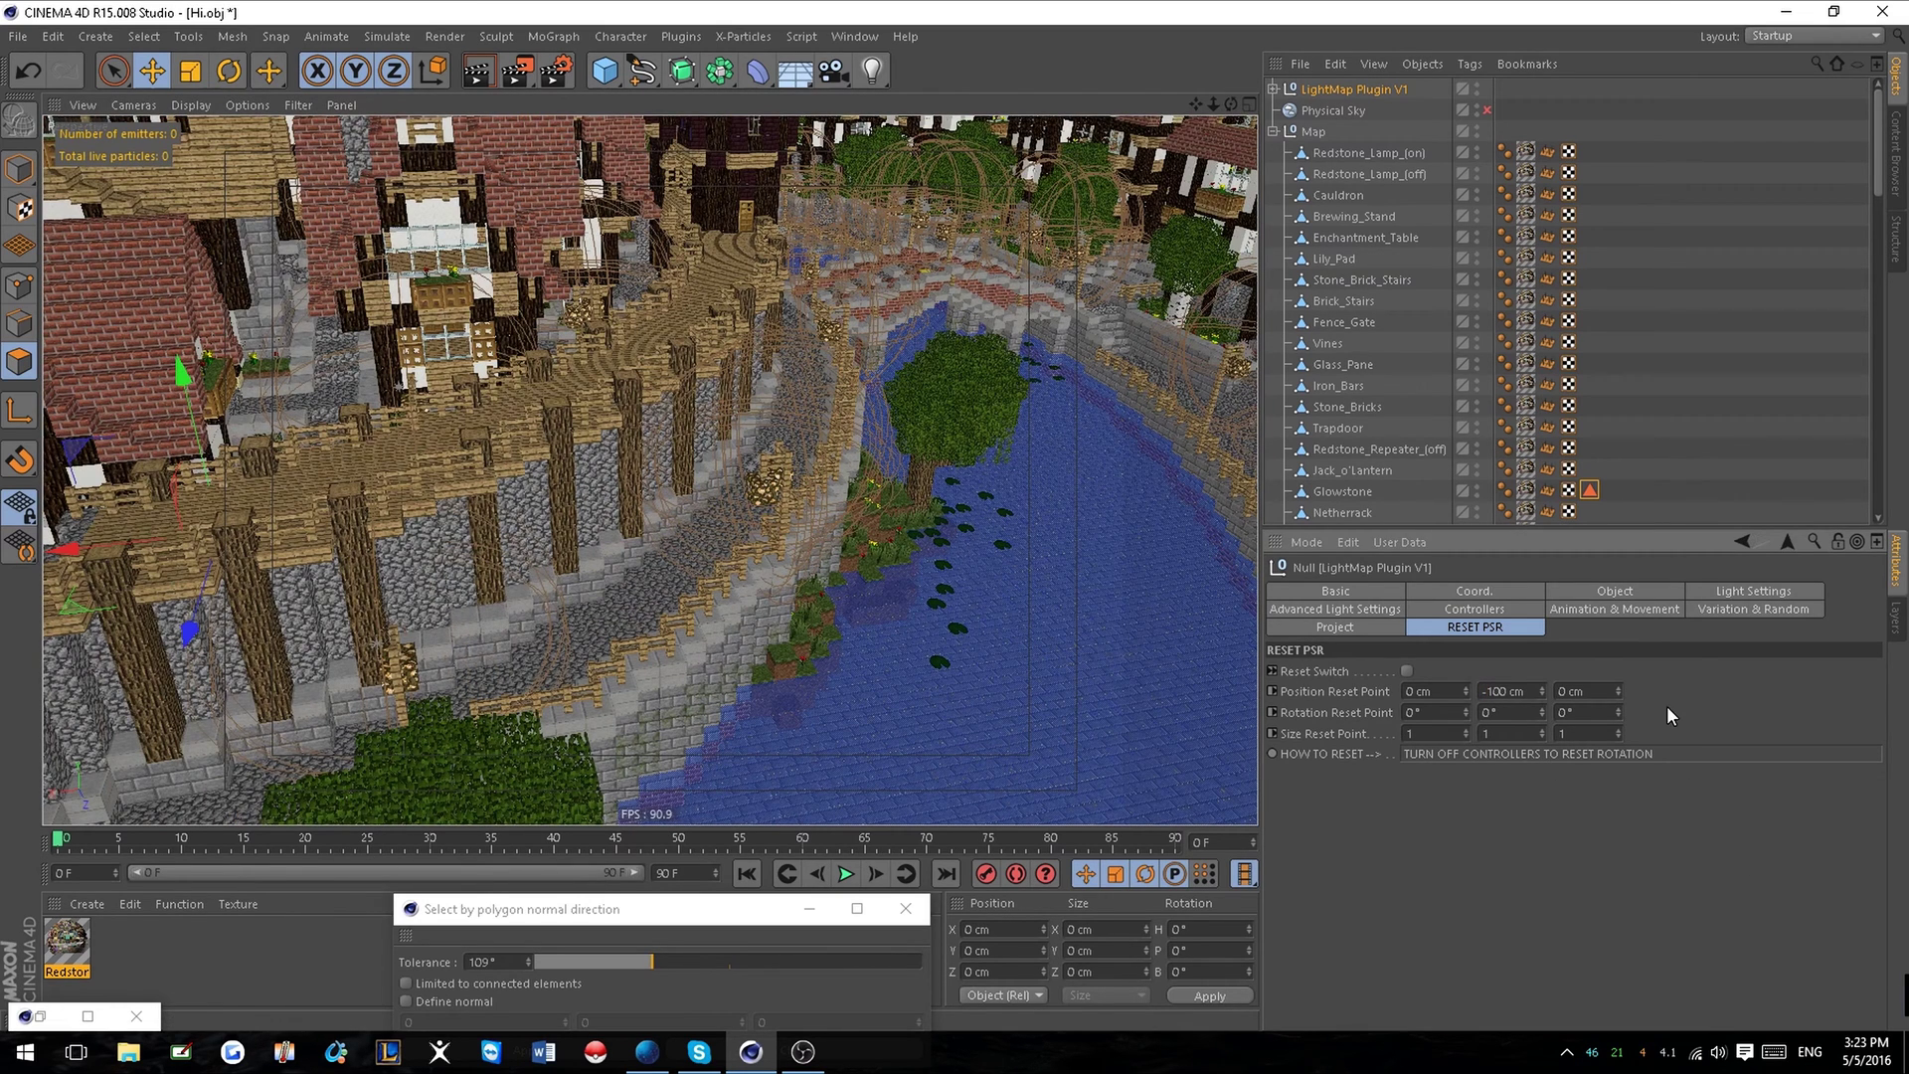
{"action": "left_click", "coordinate": [480, 76]}
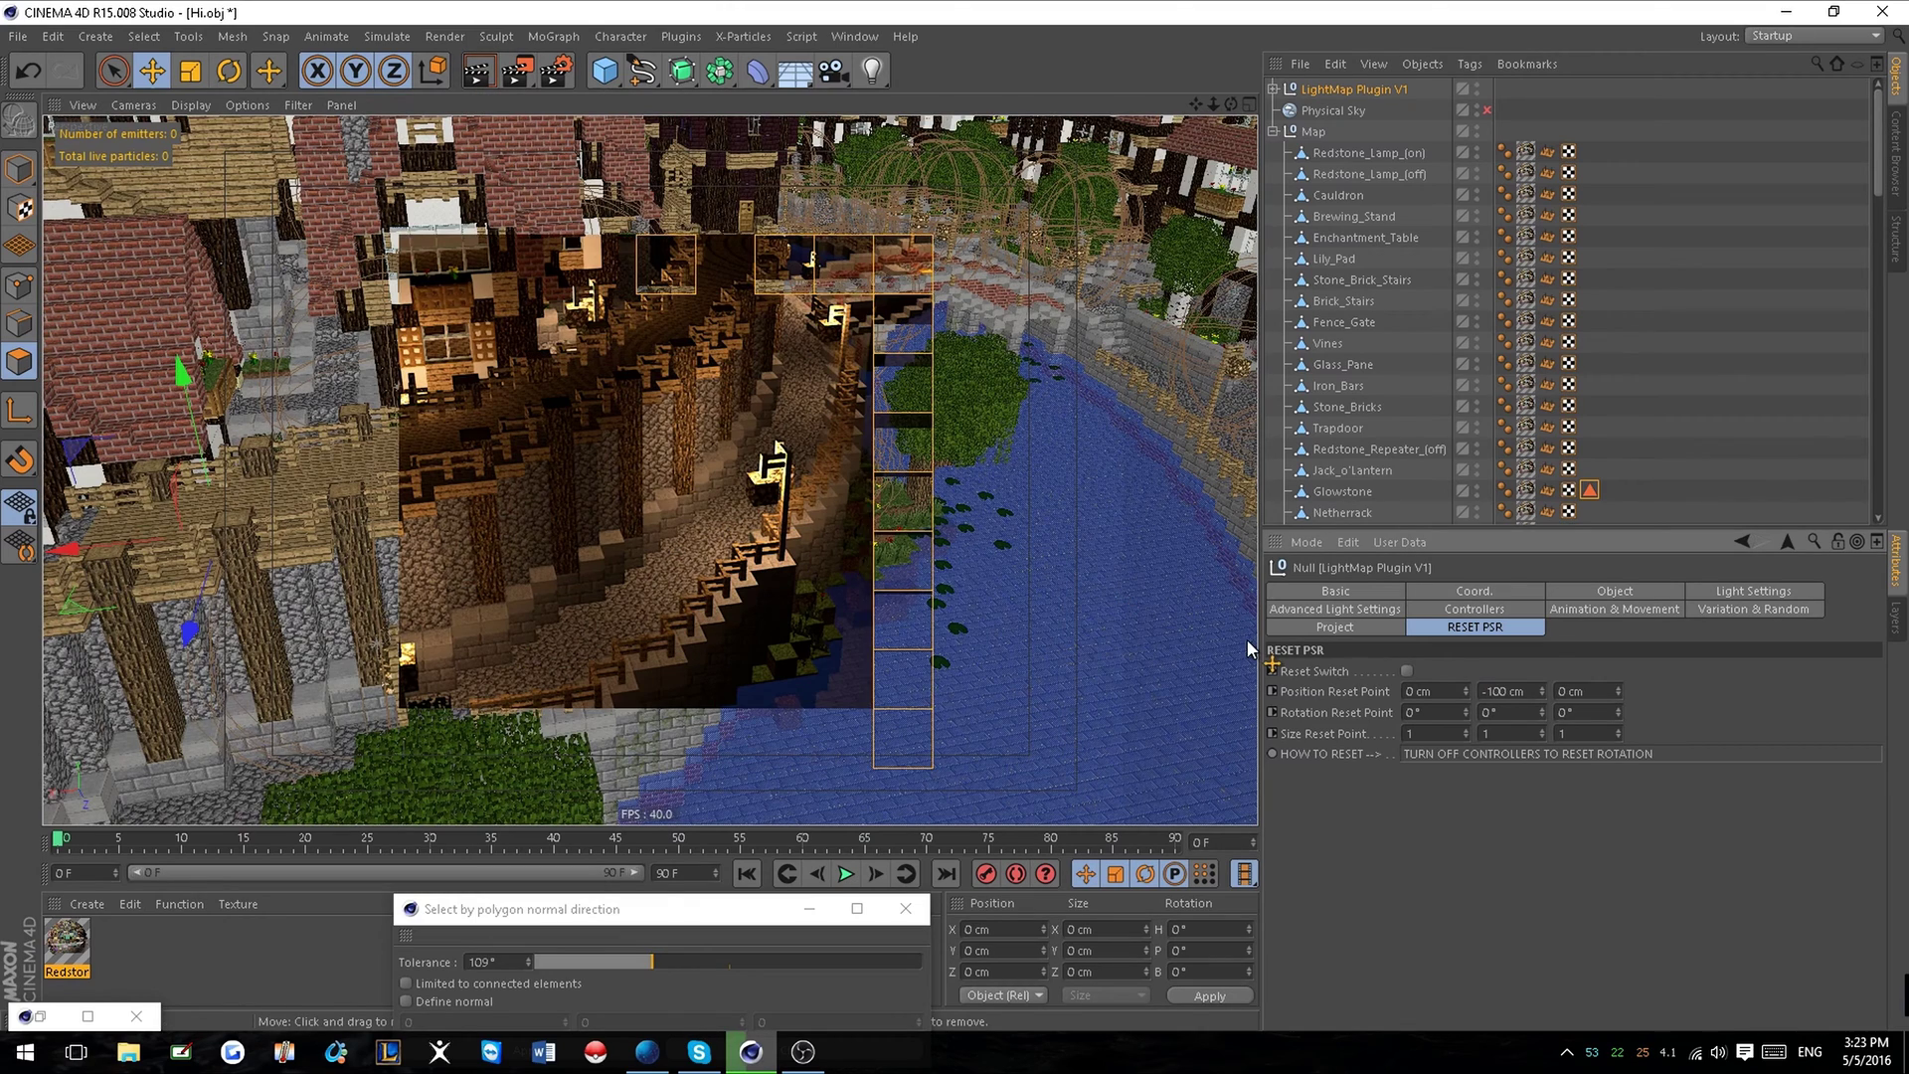
Trigger the Reset Switch to apply the new reset position to the lights, and render the active view again.
{"action": "left_click", "coordinate": [1407, 671]}
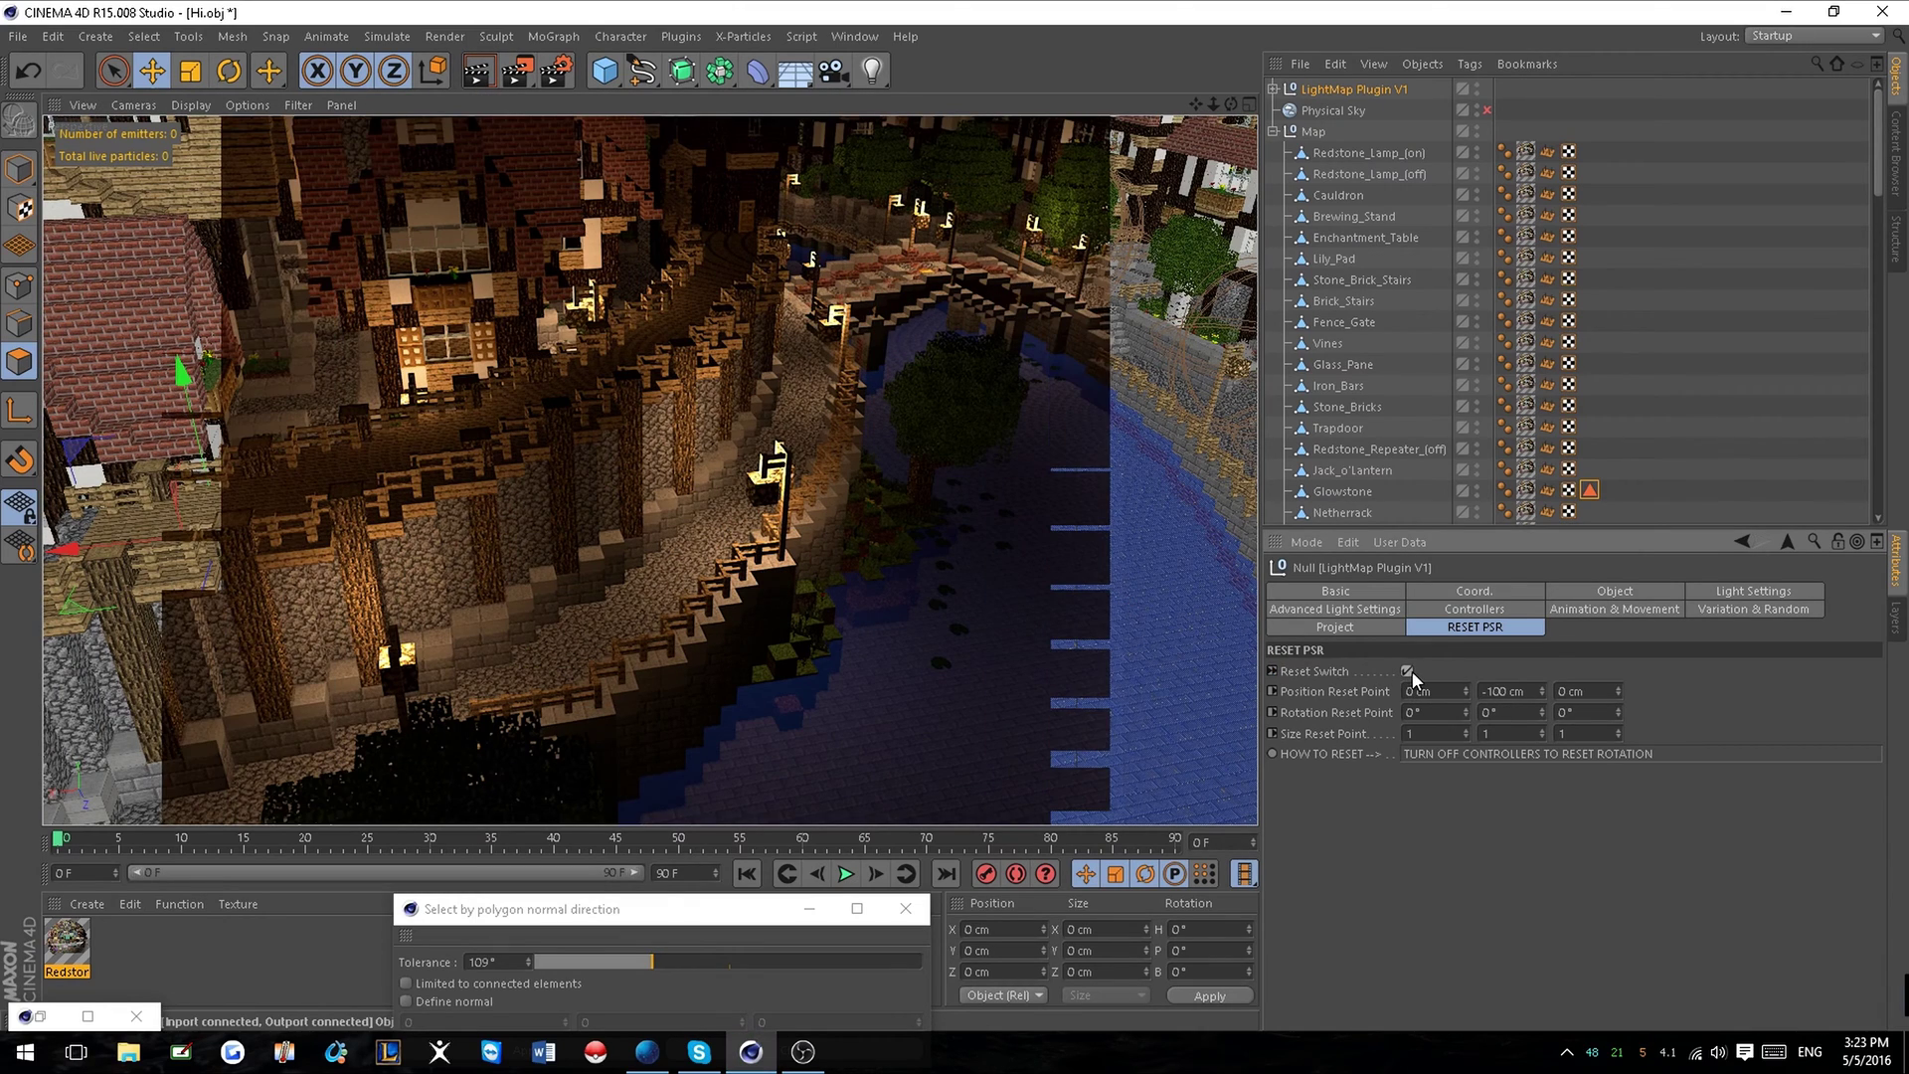
{"action": "left_click", "coordinate": [1406, 671]}
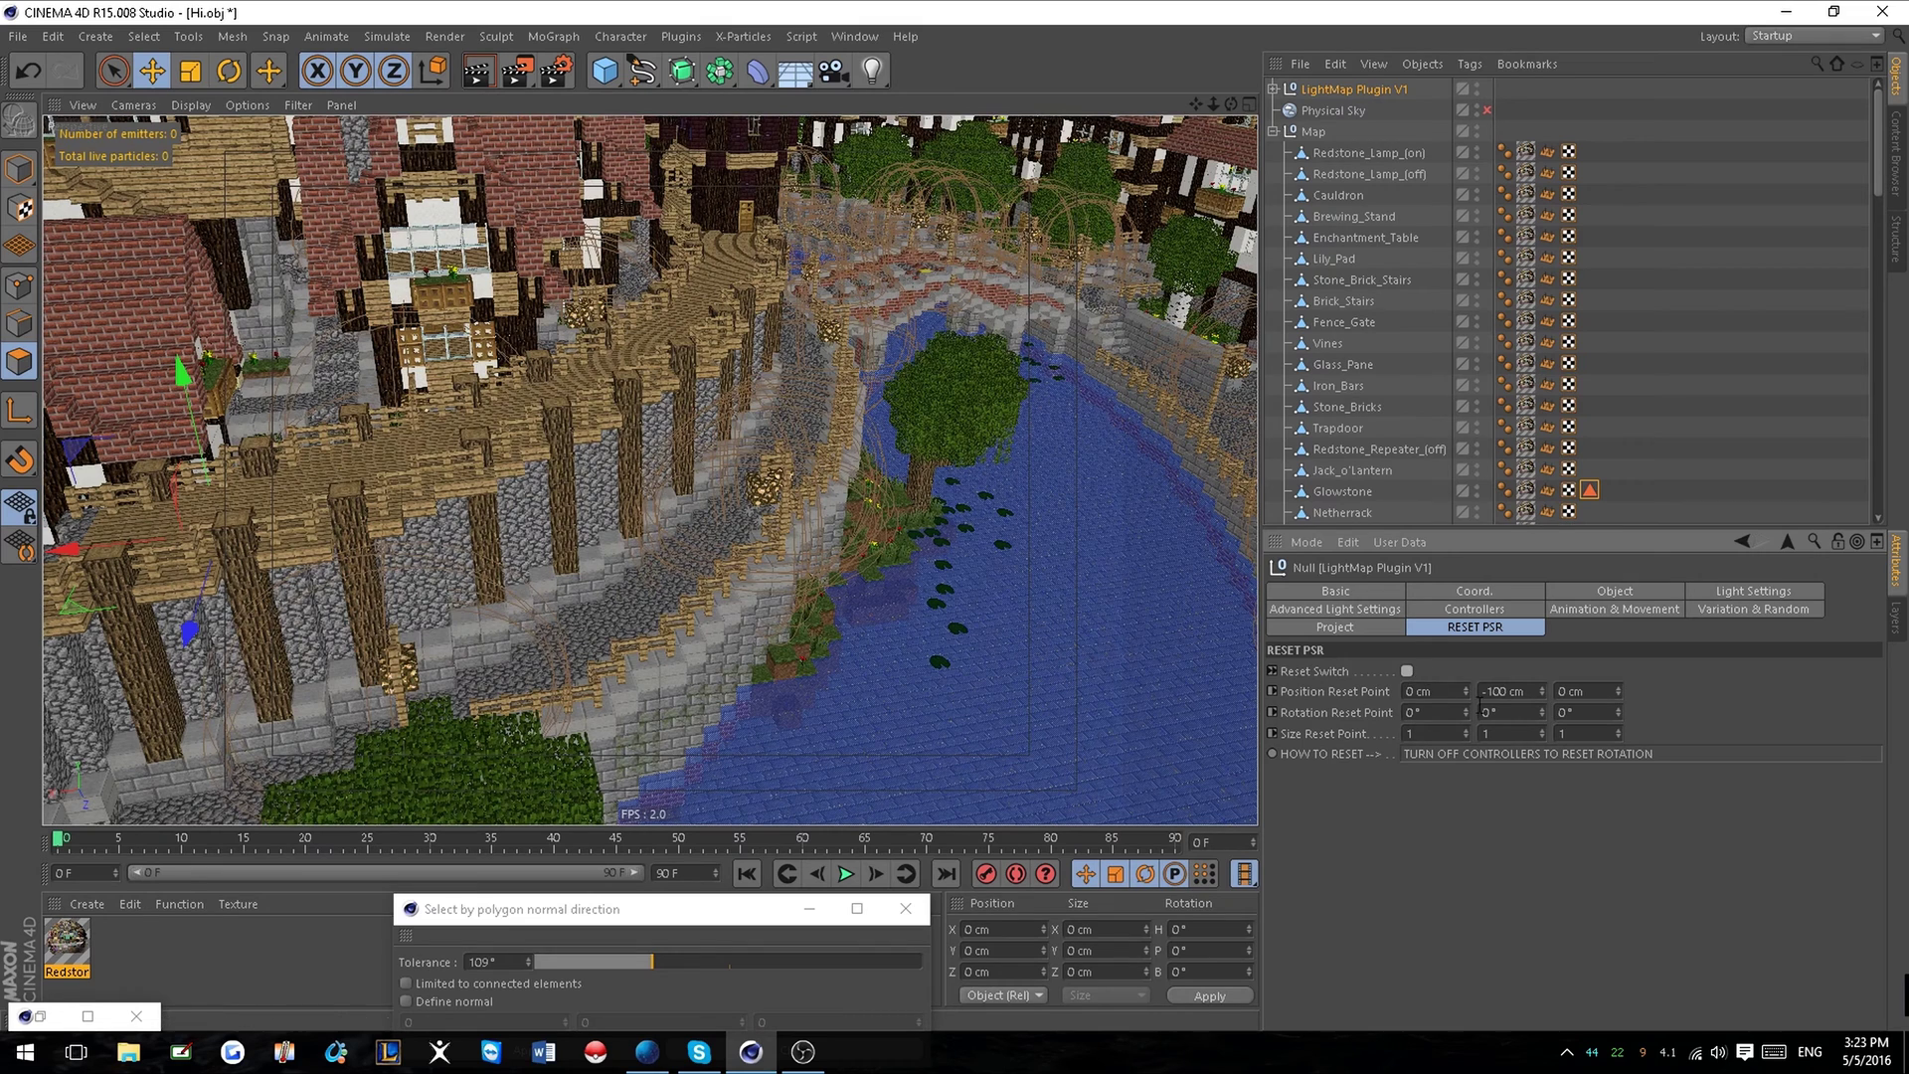
{"action": "key", "text": "ctrl+r"}
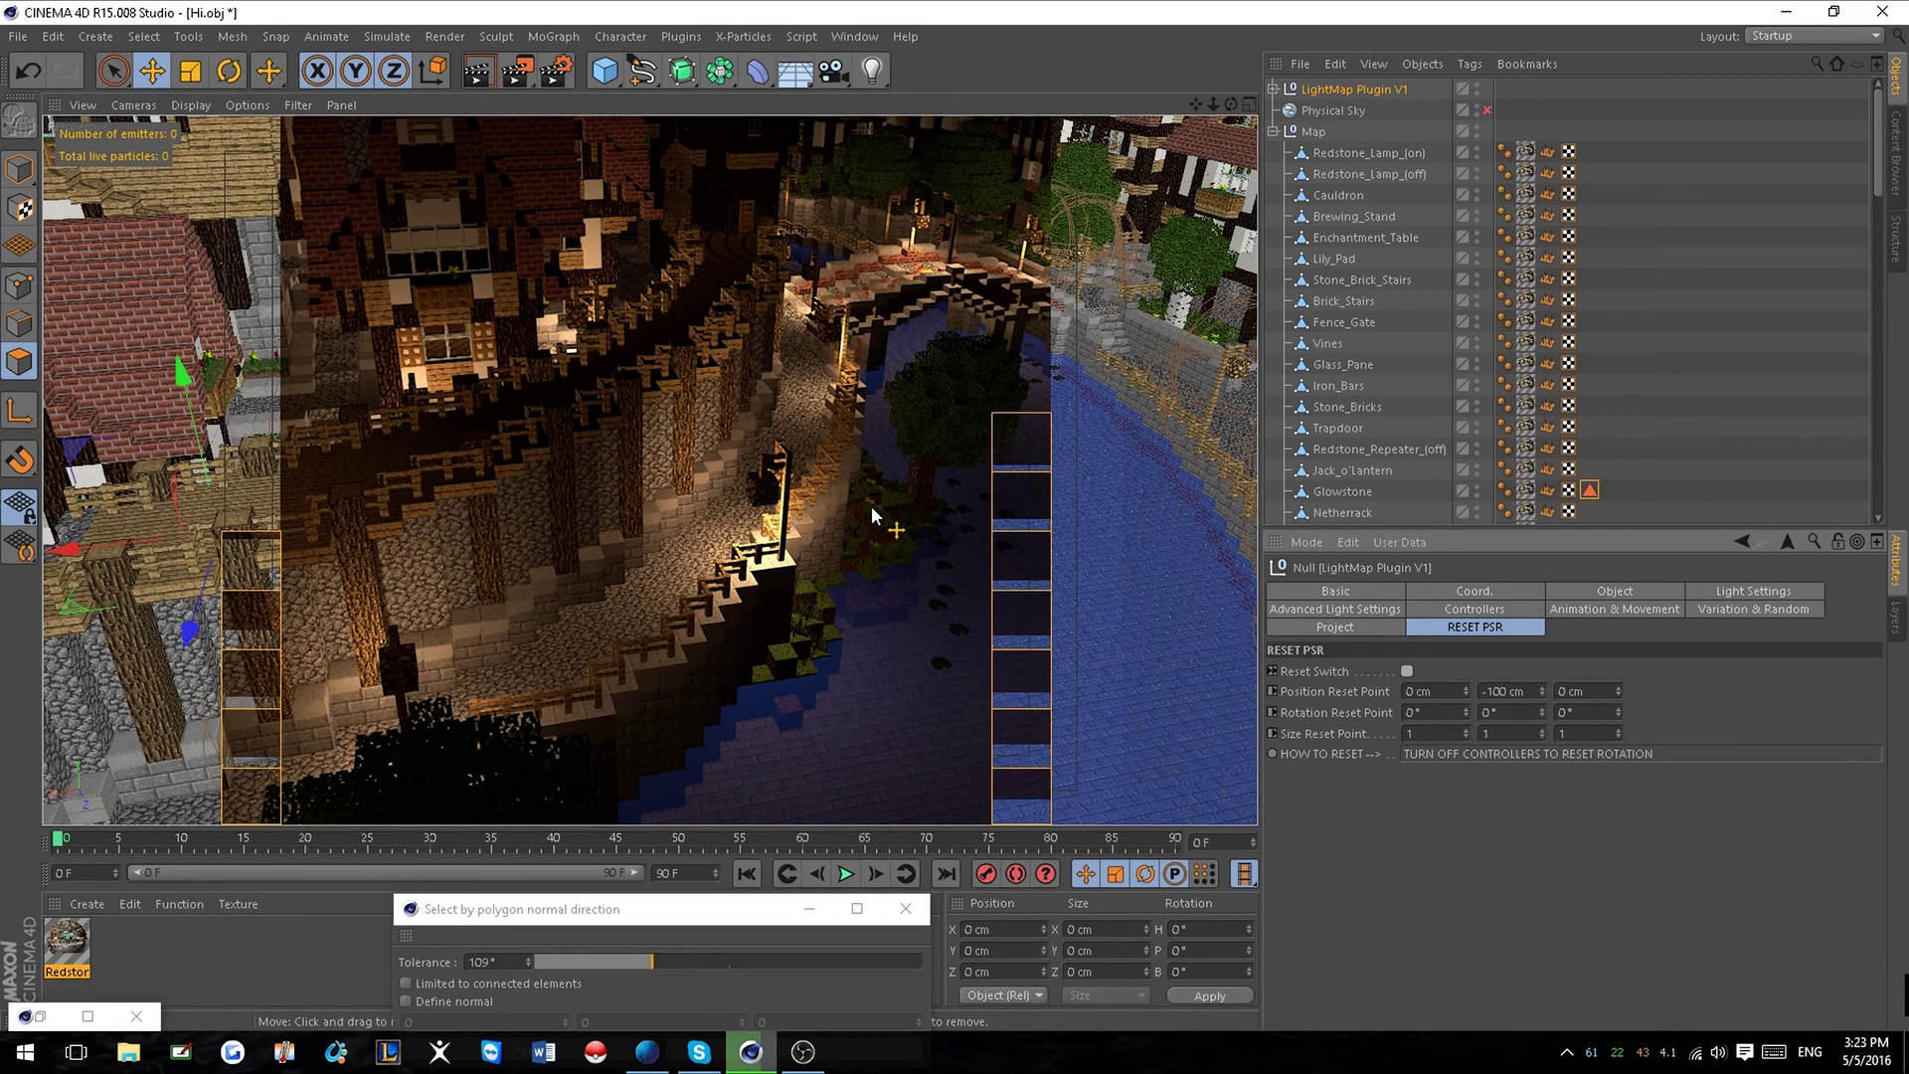
Duplicate the Redstone_Lamp_(on) material that is used by the imported map.
{"action": "scroll", "coordinate": [873, 521], "scroll_direction": "down", "scroll_amount": 7}
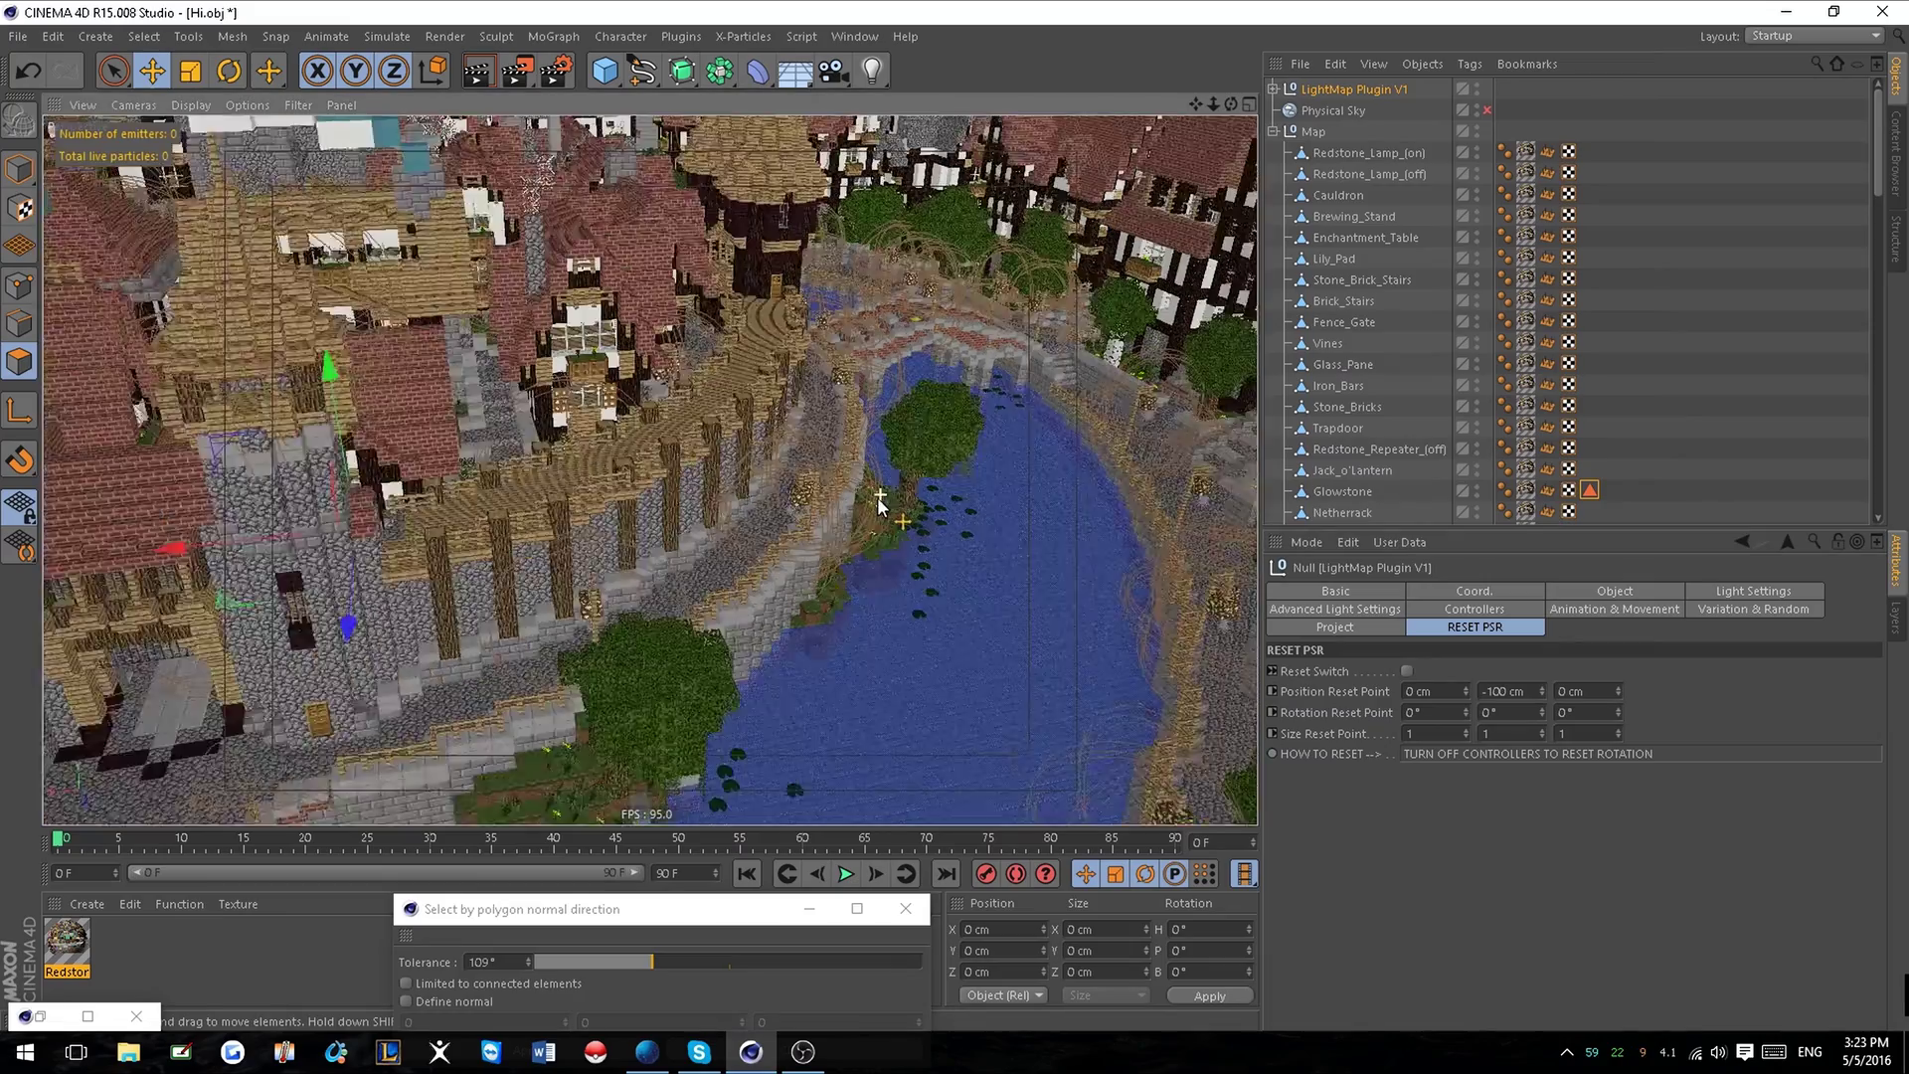
{"action": "scroll", "coordinate": [610, 487], "scroll_direction": "down", "scroll_amount": 5}
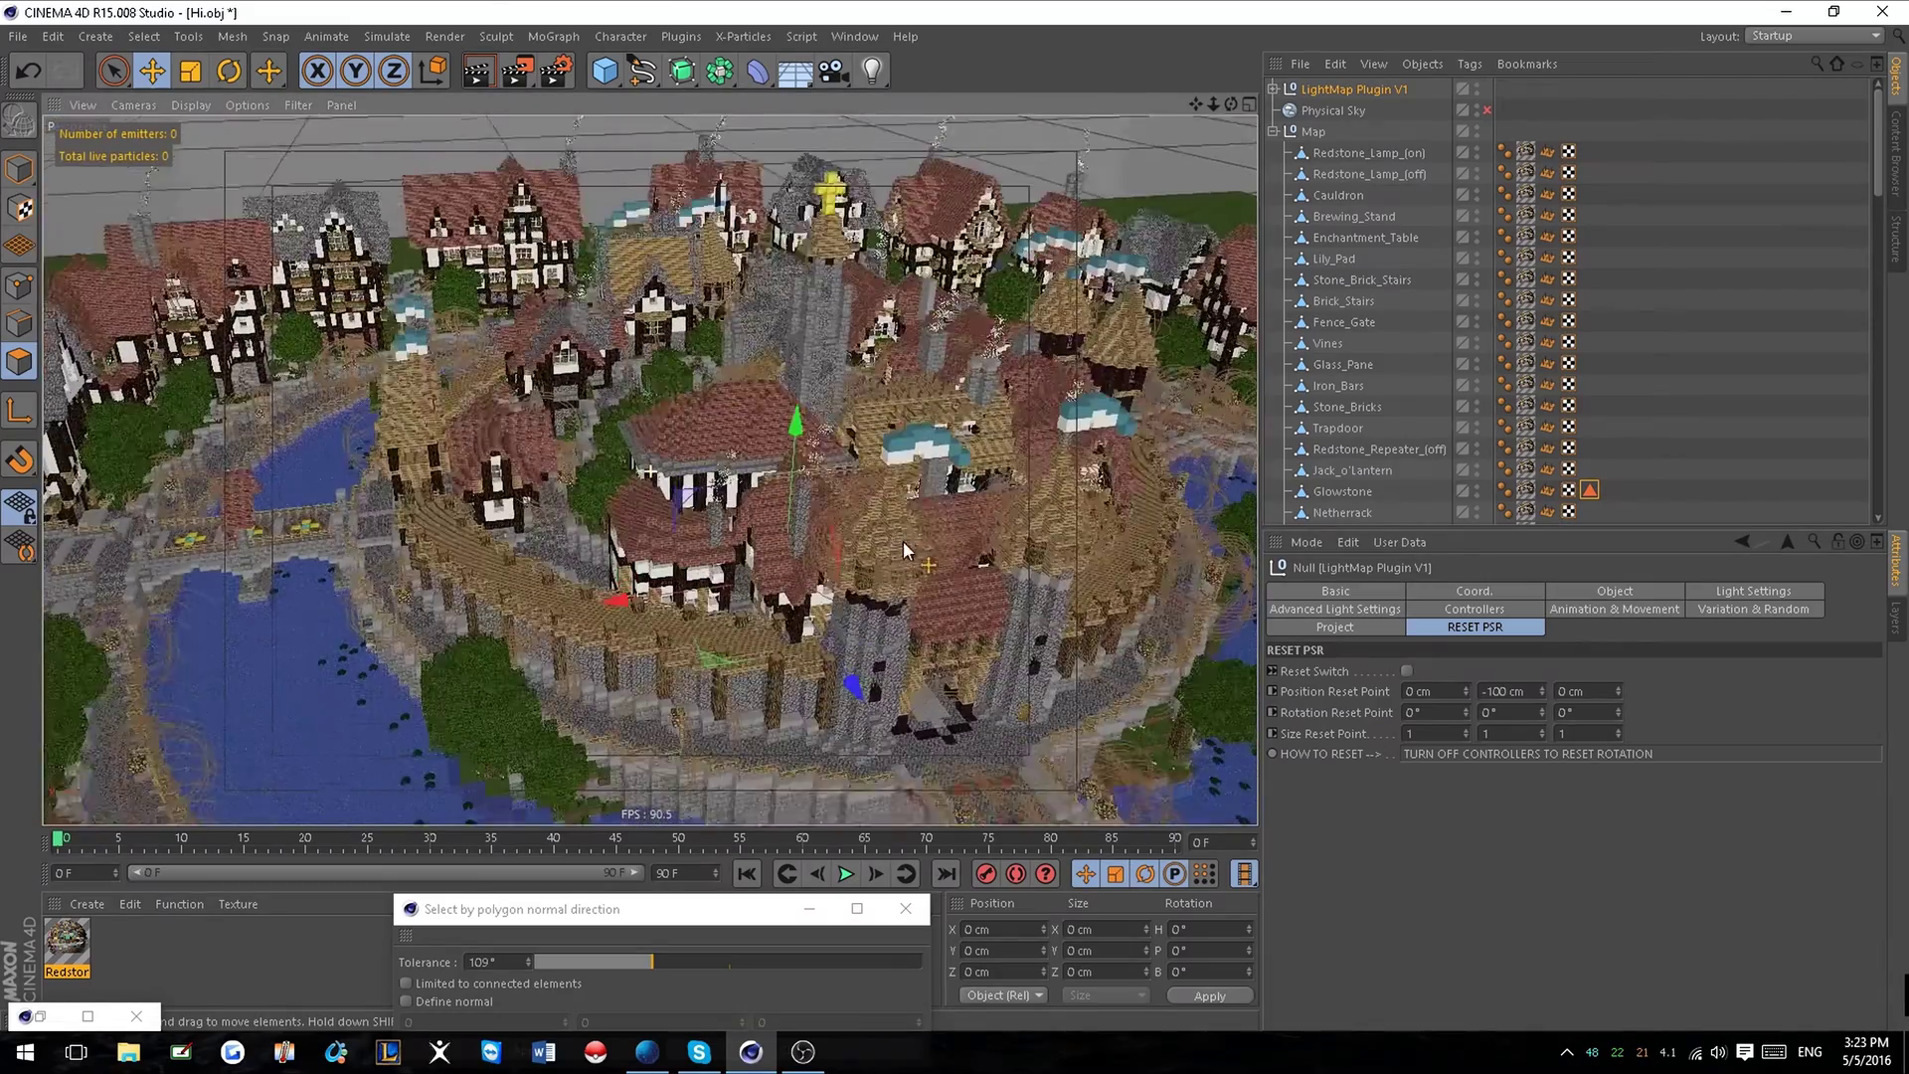
{"action": "left_click", "coordinate": [154, 935]}
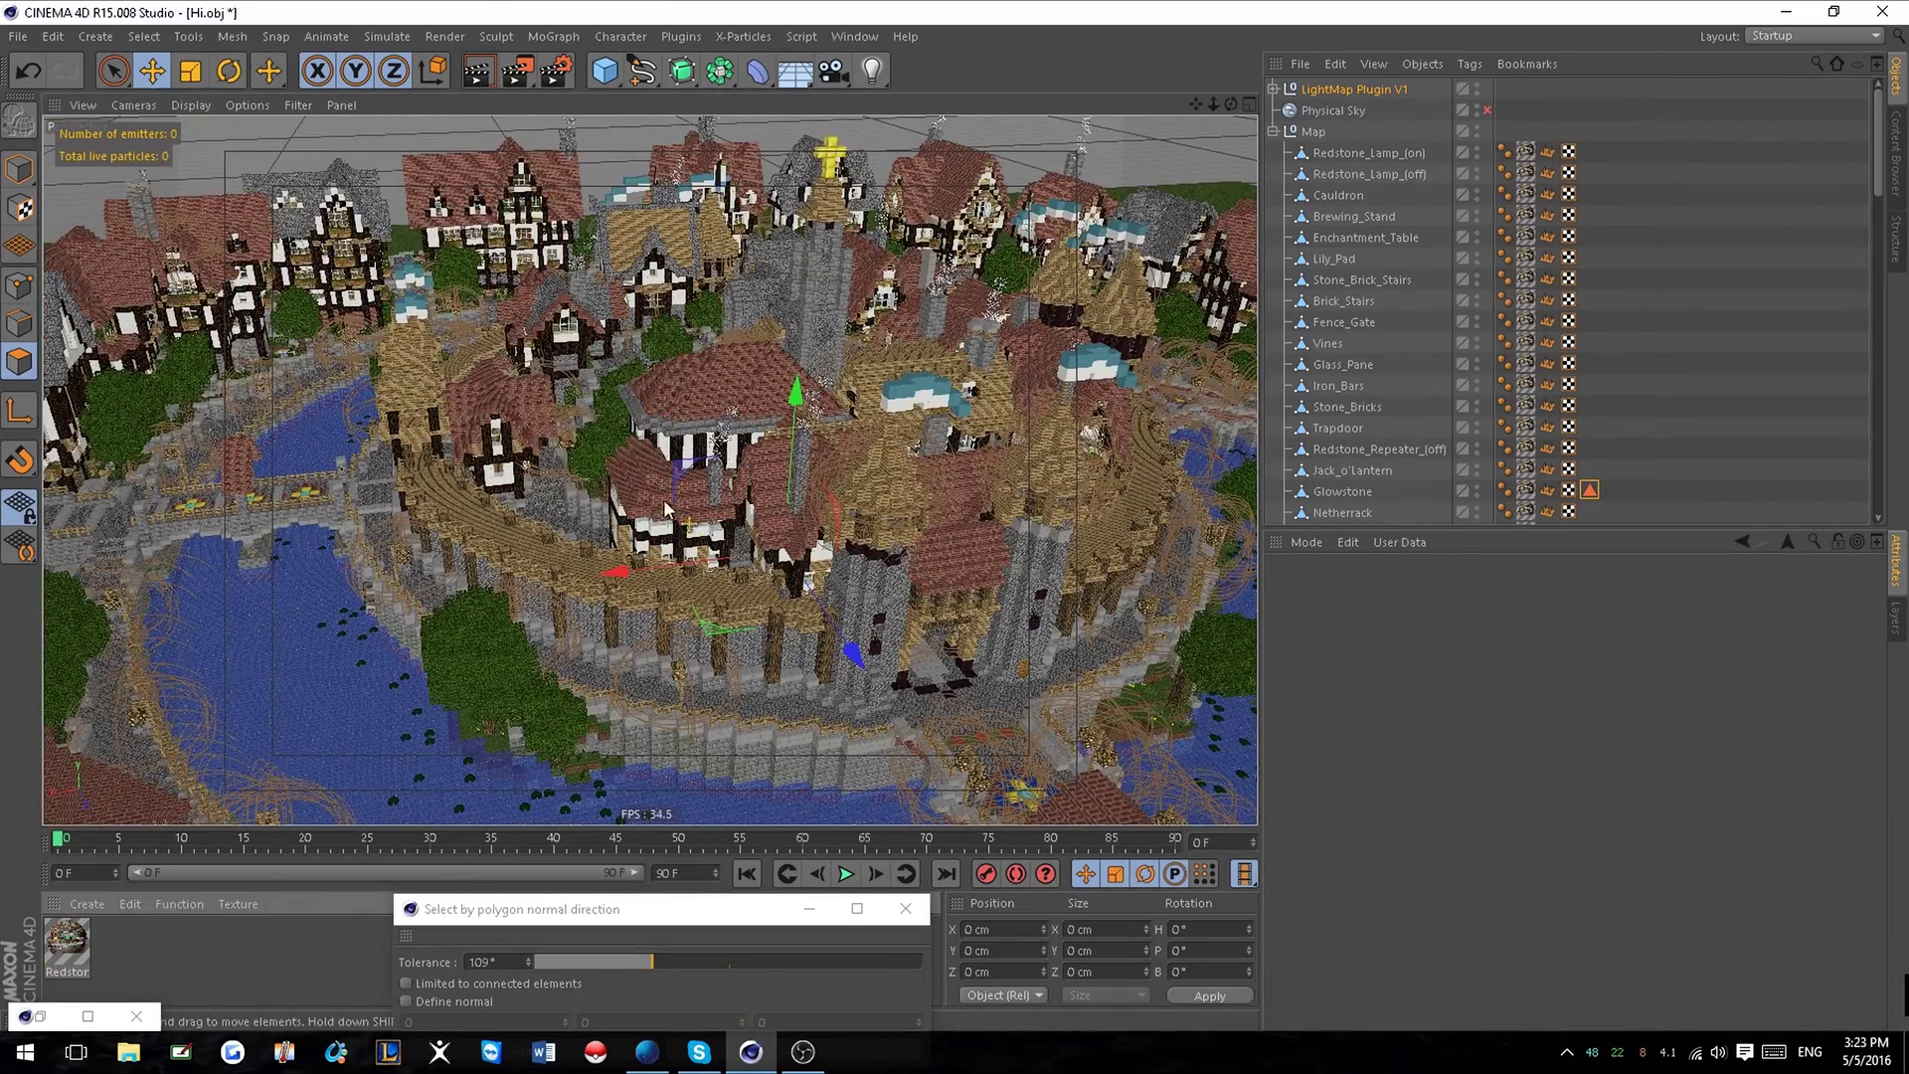
{"action": "left_click_drag", "start_coordinate": [75, 950], "coordinate": [163, 950], "text": "ctrl"}
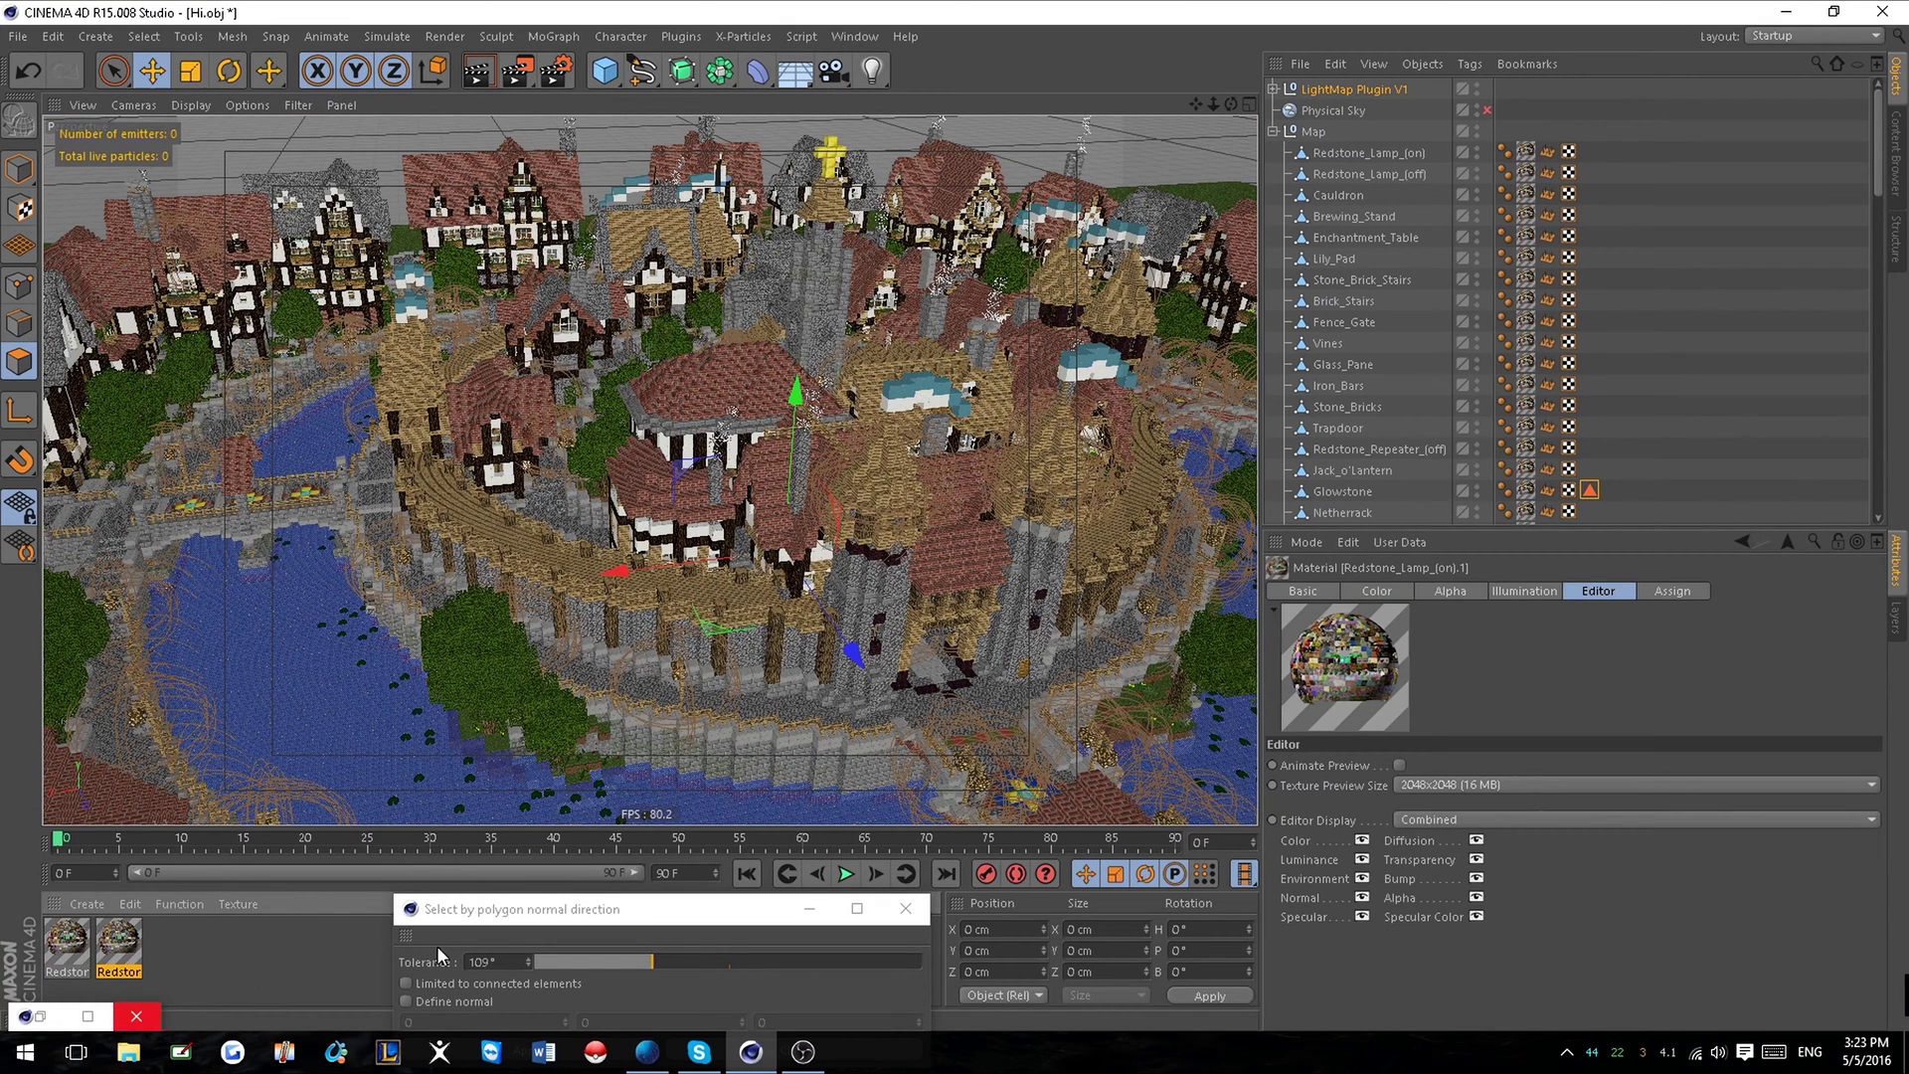
Enable the Luminance channel on the duplicated material and use Hi-RGBA.png as its luminance texture.
{"action": "left_click", "coordinate": [1328, 594]}
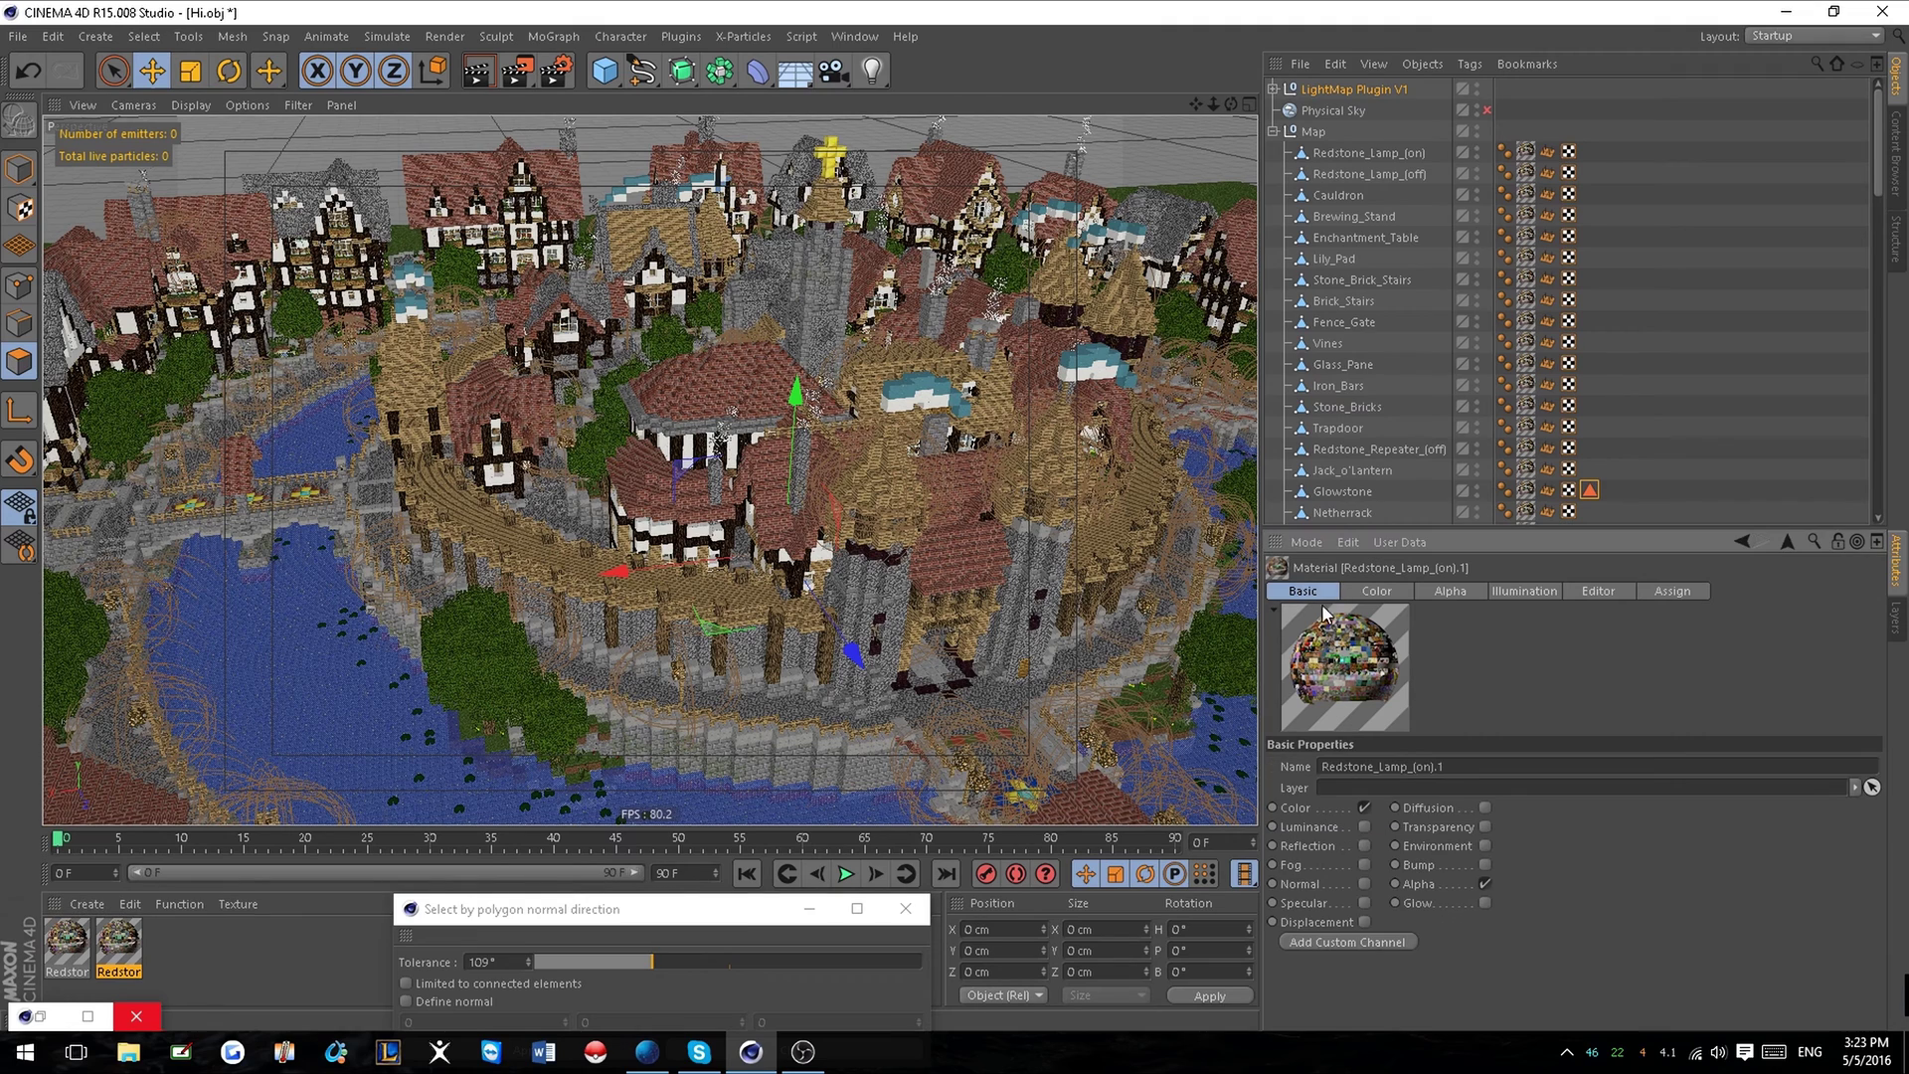
{"action": "left_click", "coordinate": [1364, 826]}
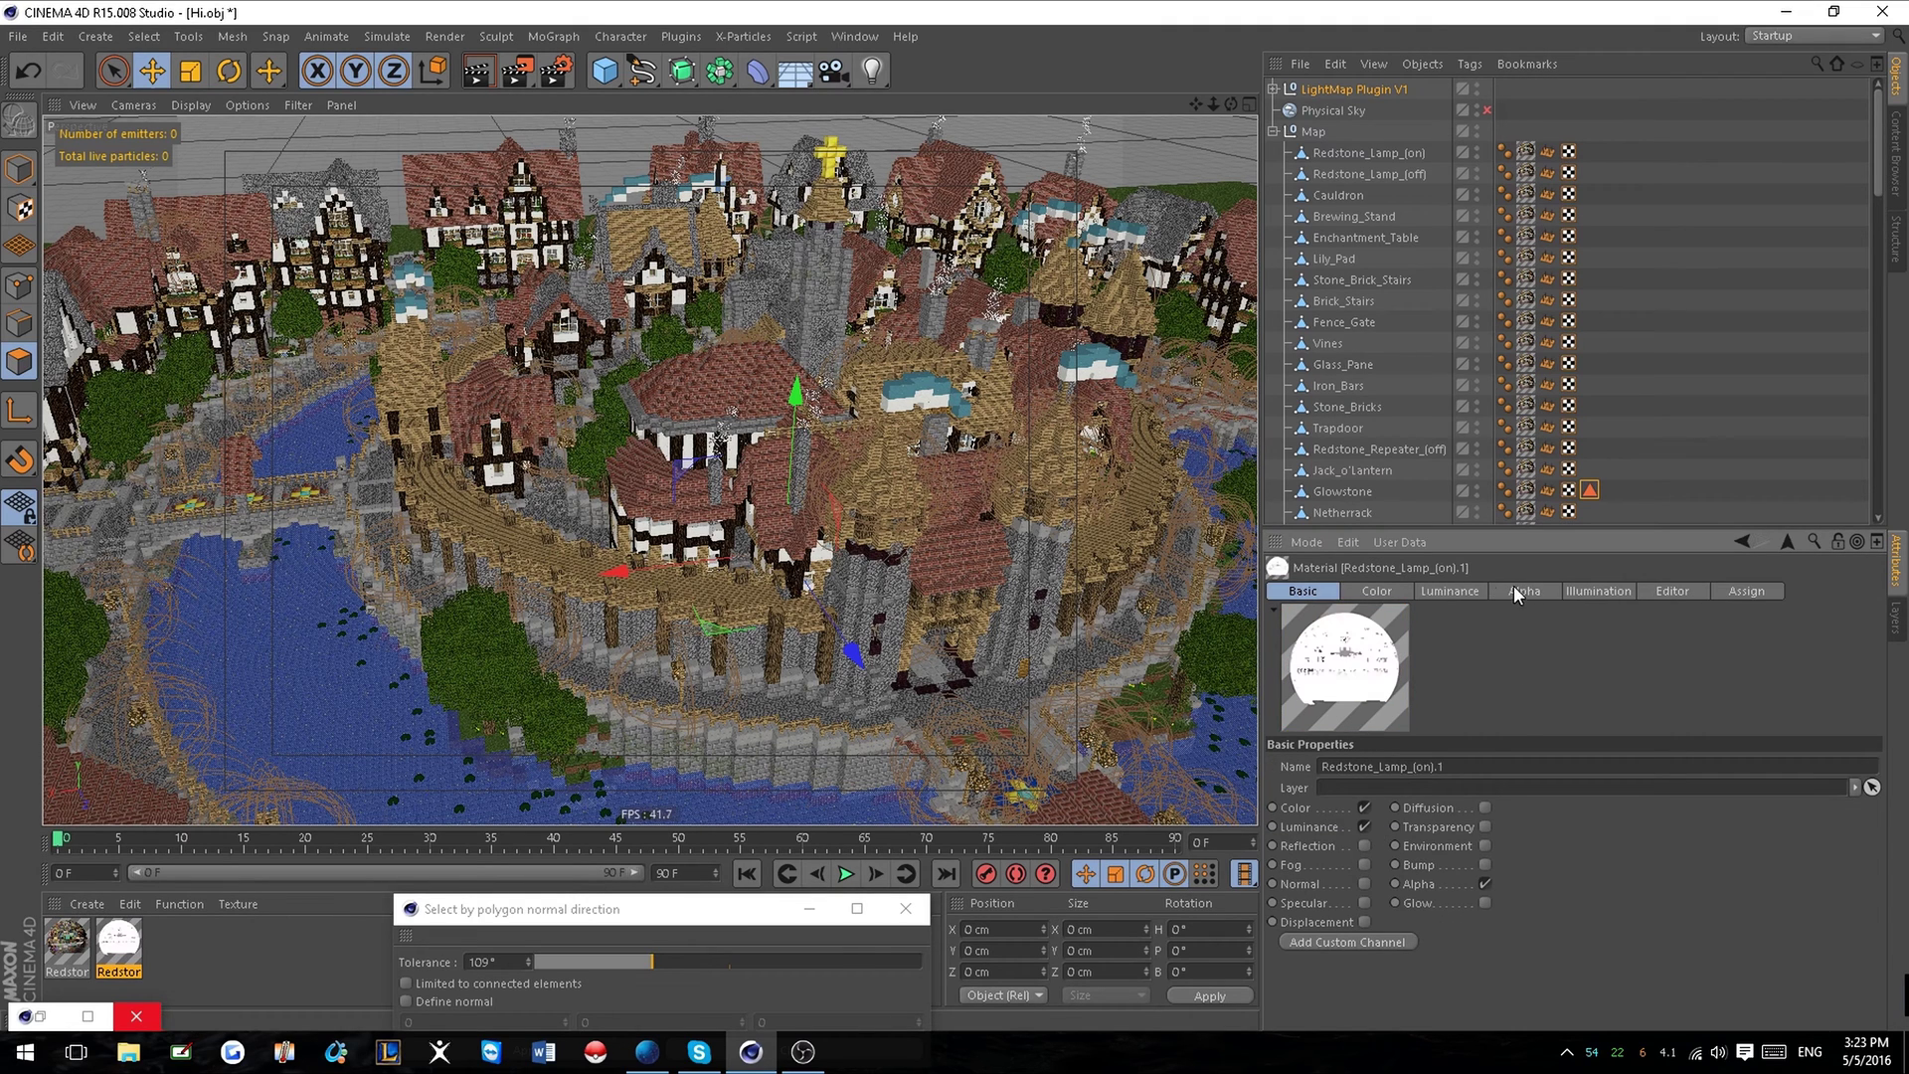
{"action": "left_click", "coordinate": [1375, 591]}
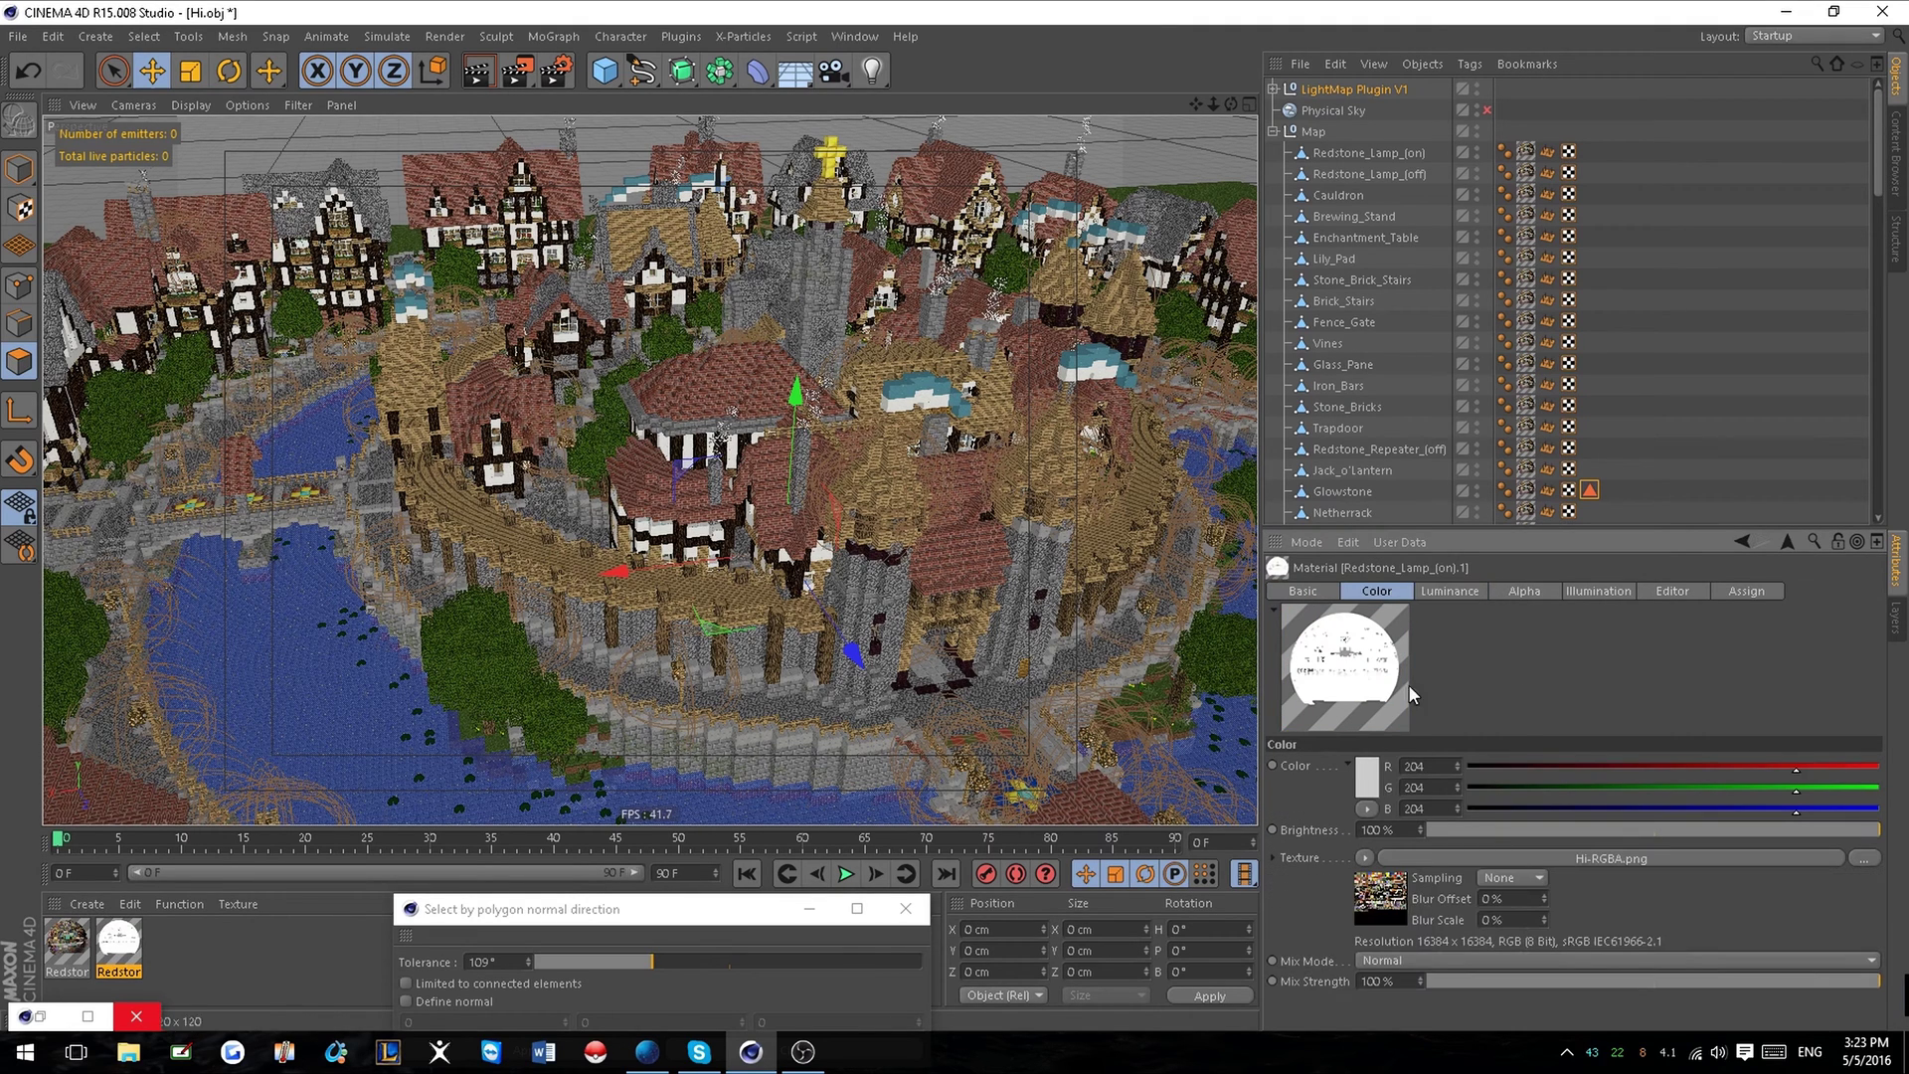
{"action": "left_click", "coordinate": [1450, 590]}
{"action": "left_click_drag", "start_coordinate": [1447, 861], "coordinate": [1446, 863]}
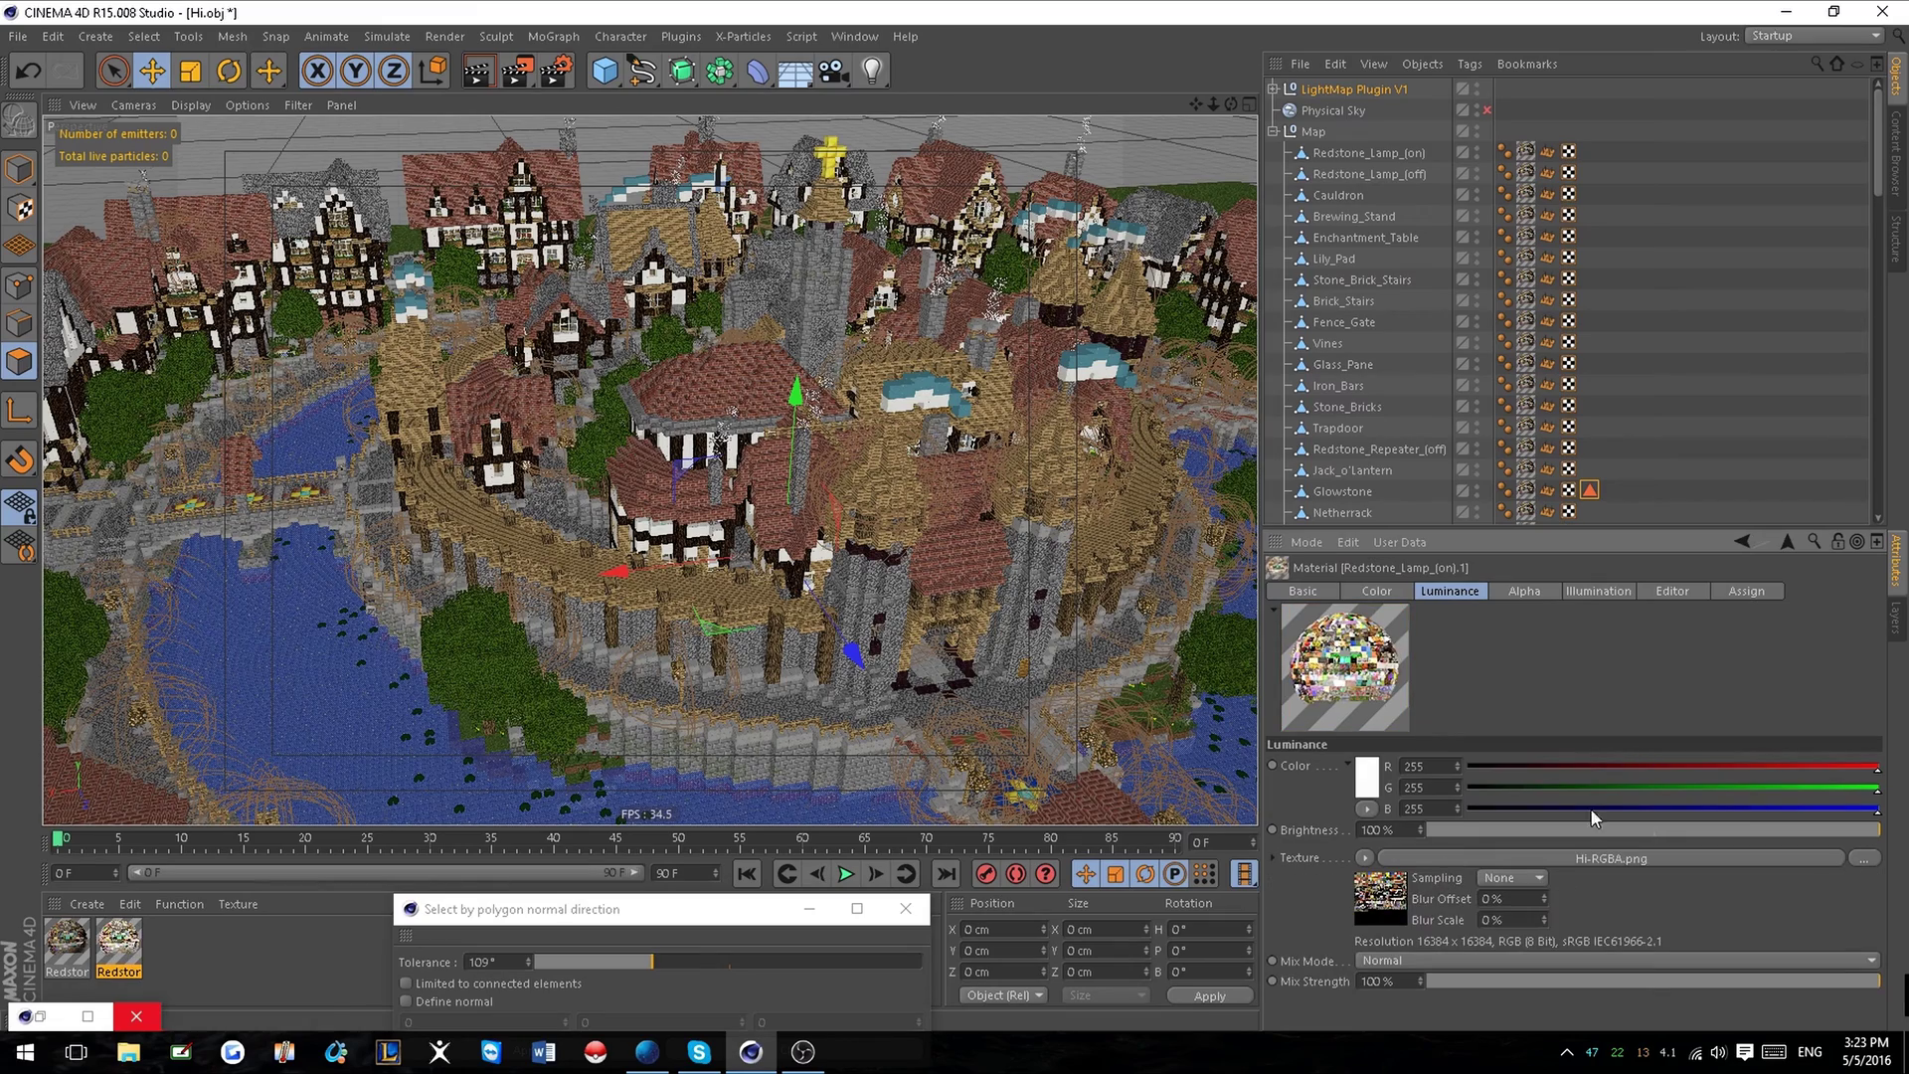
Replace the Glowstone object's material with the luminous duplicate.
{"action": "scroll", "coordinate": [736, 490], "scroll_direction": "down", "scroll_amount": 2}
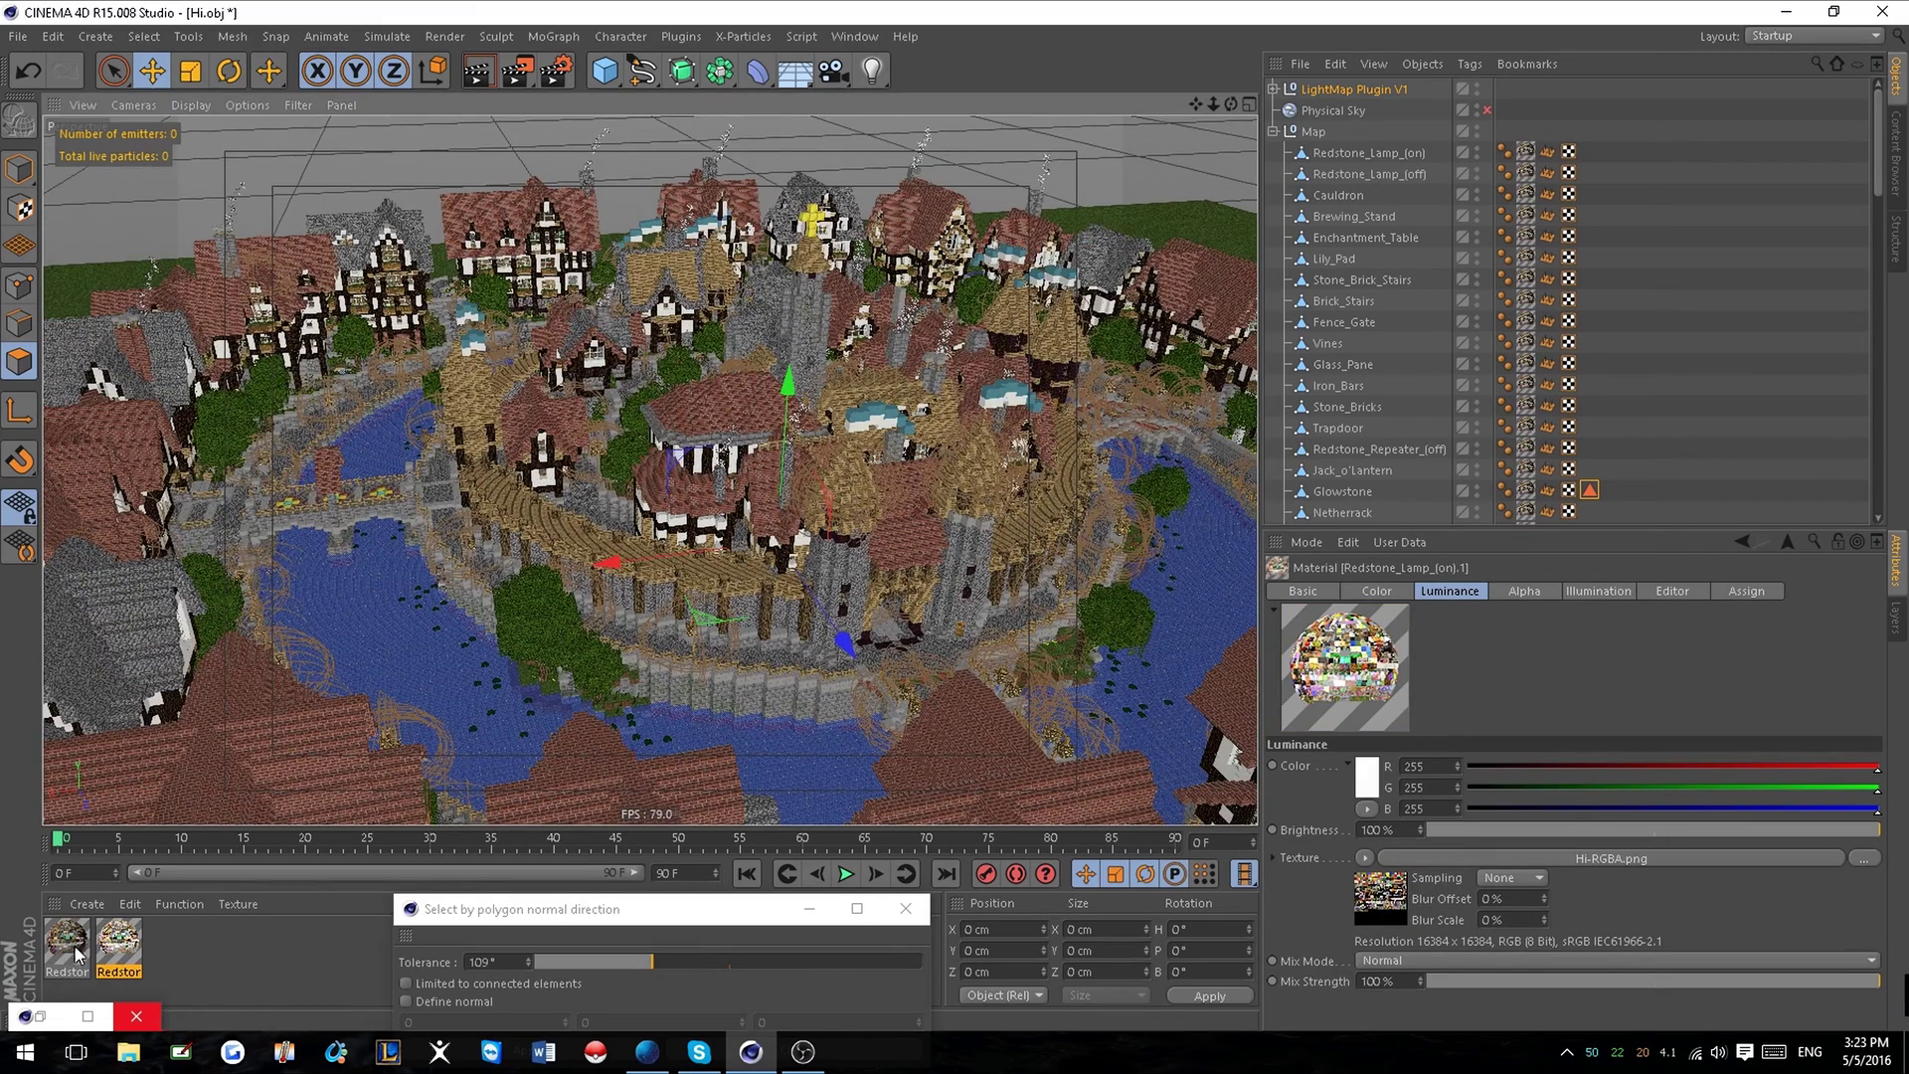
{"action": "left_click_drag", "start_coordinate": [76, 954], "coordinate": [232, 895]}
{"action": "left_click_drag", "start_coordinate": [1423, 475], "coordinate": [1351, 494]}
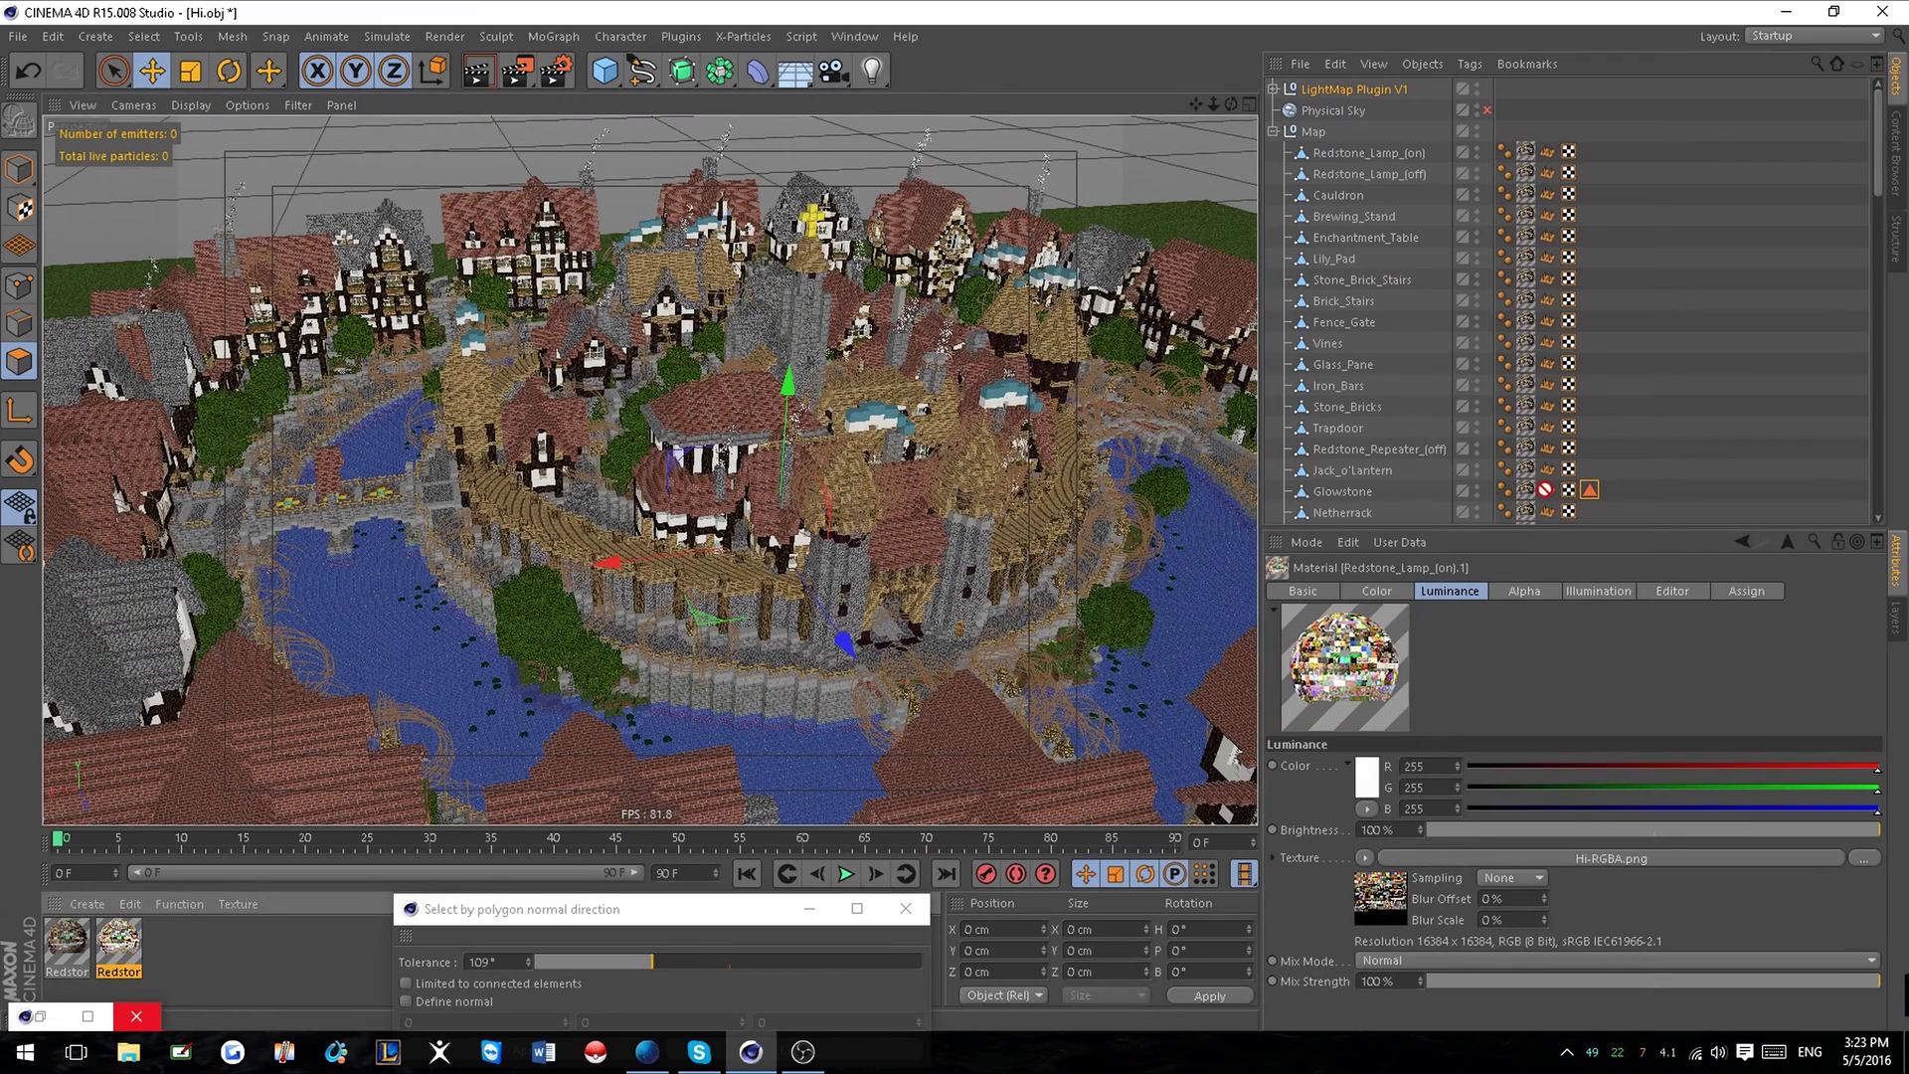
{"action": "left_click_drag", "start_coordinate": [1530, 489], "coordinate": [1528, 491]}
Switch the duplicated material's Luminance channel off and back on to compare the glowstone lamps by the water.
{"action": "scroll", "coordinate": [1016, 467], "scroll_direction": "down", "scroll_amount": 3}
{"action": "scroll", "coordinate": [1006, 615], "scroll_direction": "up", "scroll_amount": 6}
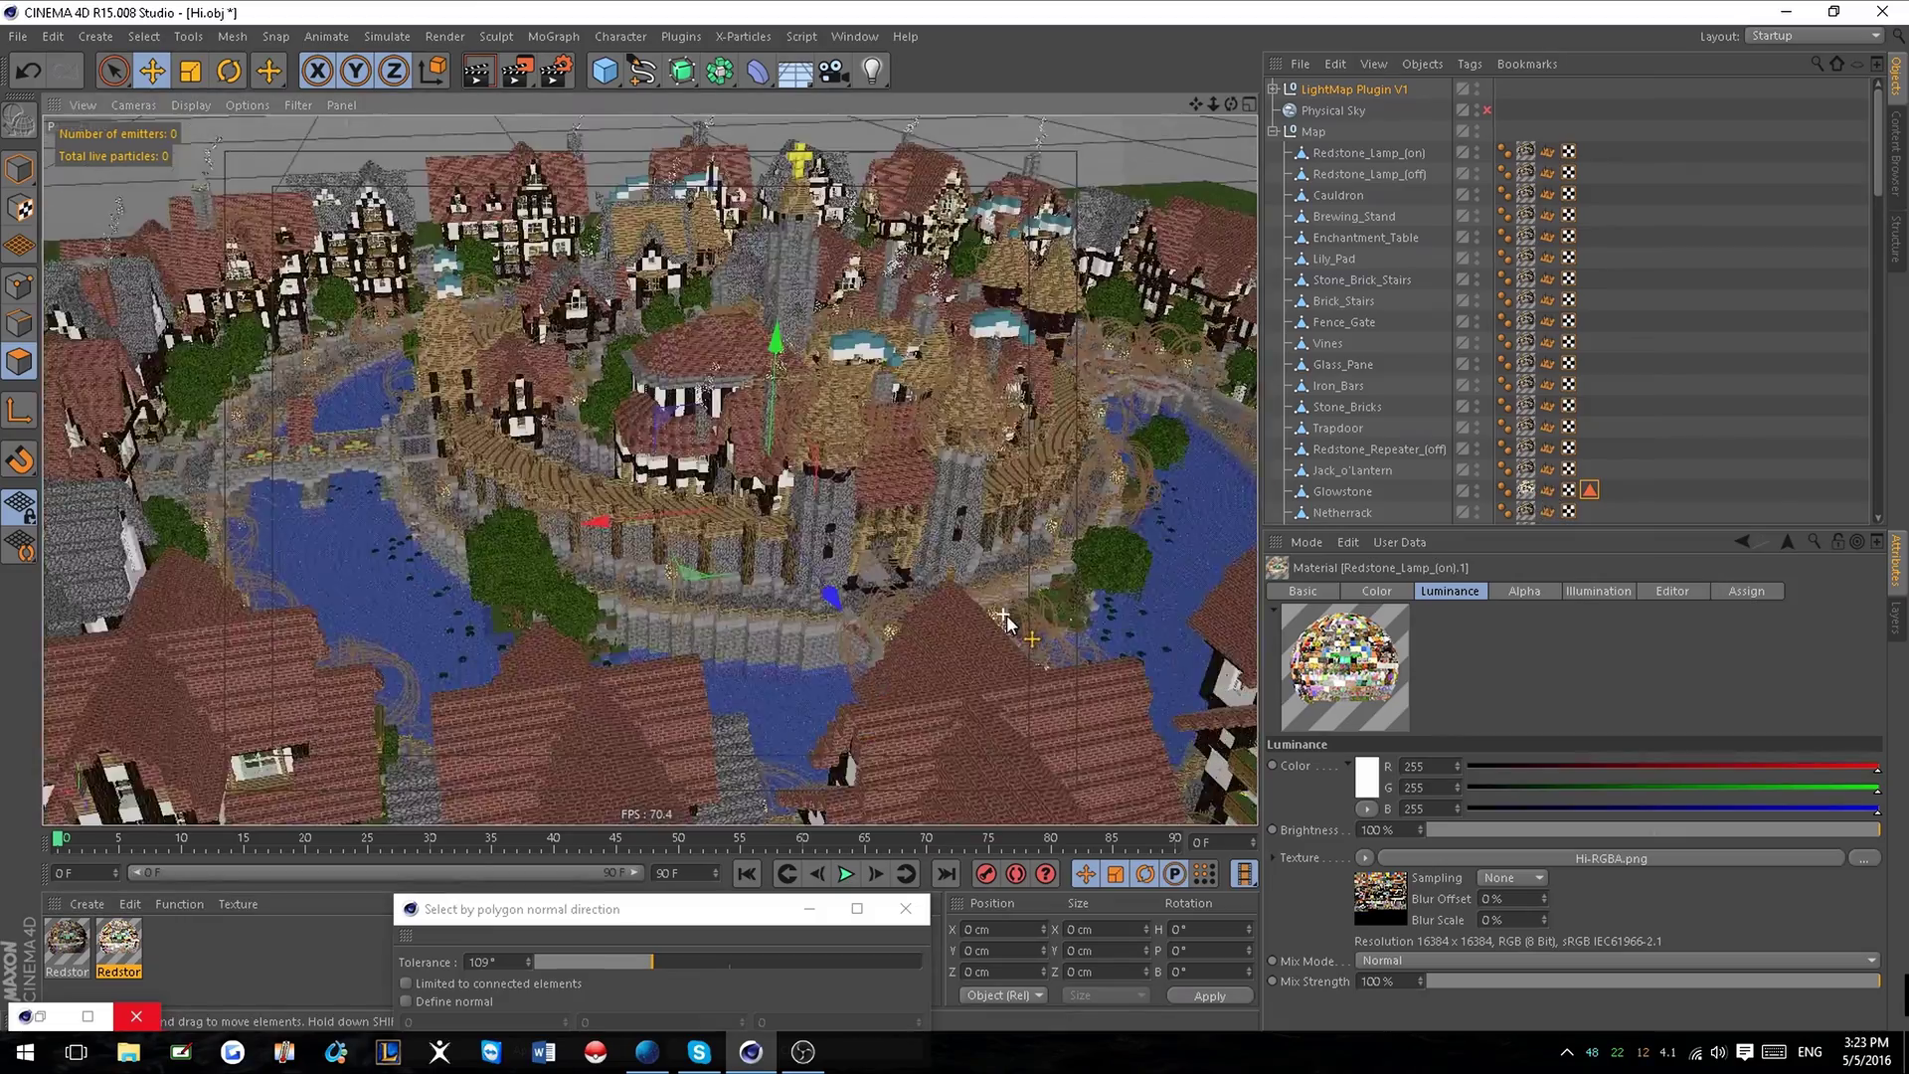
{"action": "scroll", "coordinate": [1021, 547], "scroll_direction": "up", "scroll_amount": 4}
{"action": "middle_click_drag", "start_coordinate": [1101, 537], "coordinate": [966, 642], "text": "alt"}
{"action": "scroll", "coordinate": [982, 606], "scroll_direction": "up", "scroll_amount": 2}
{"action": "left_click", "coordinate": [1302, 592]}
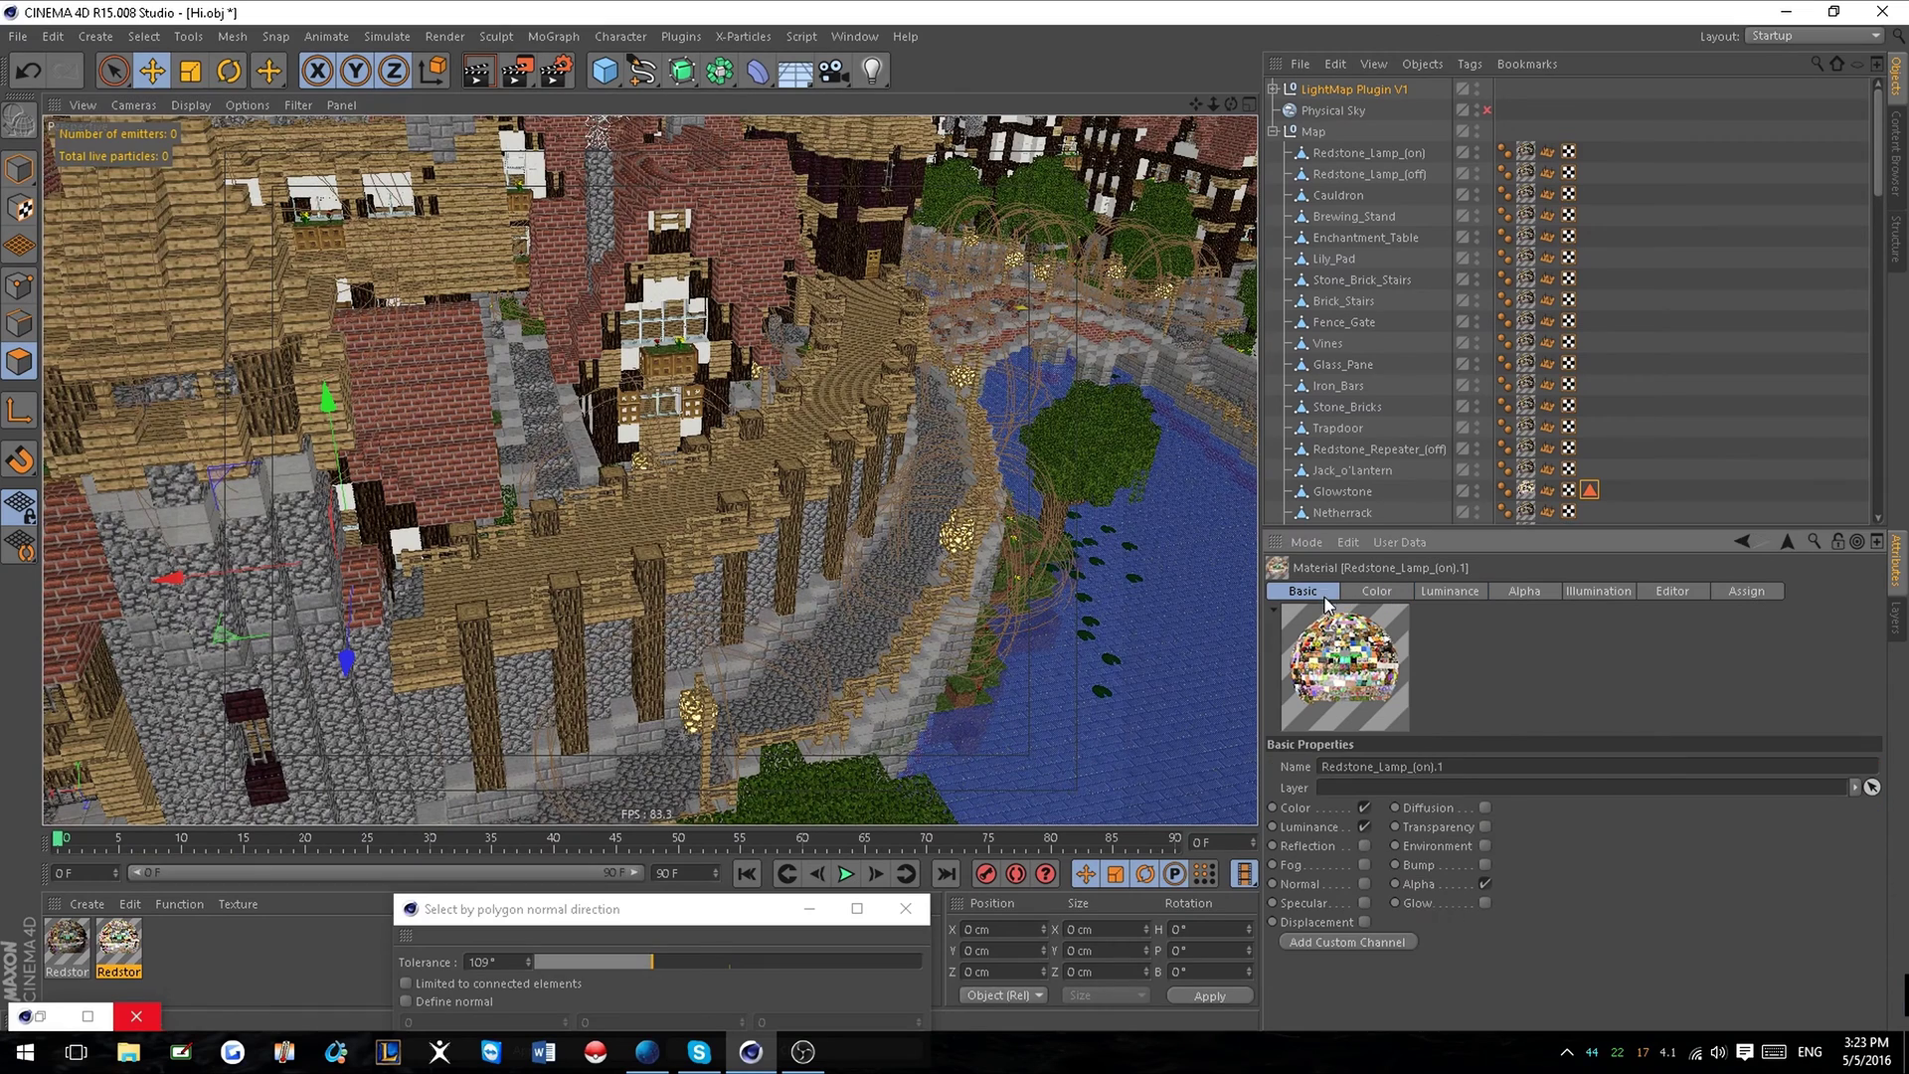
{"action": "left_click", "coordinate": [1365, 826]}
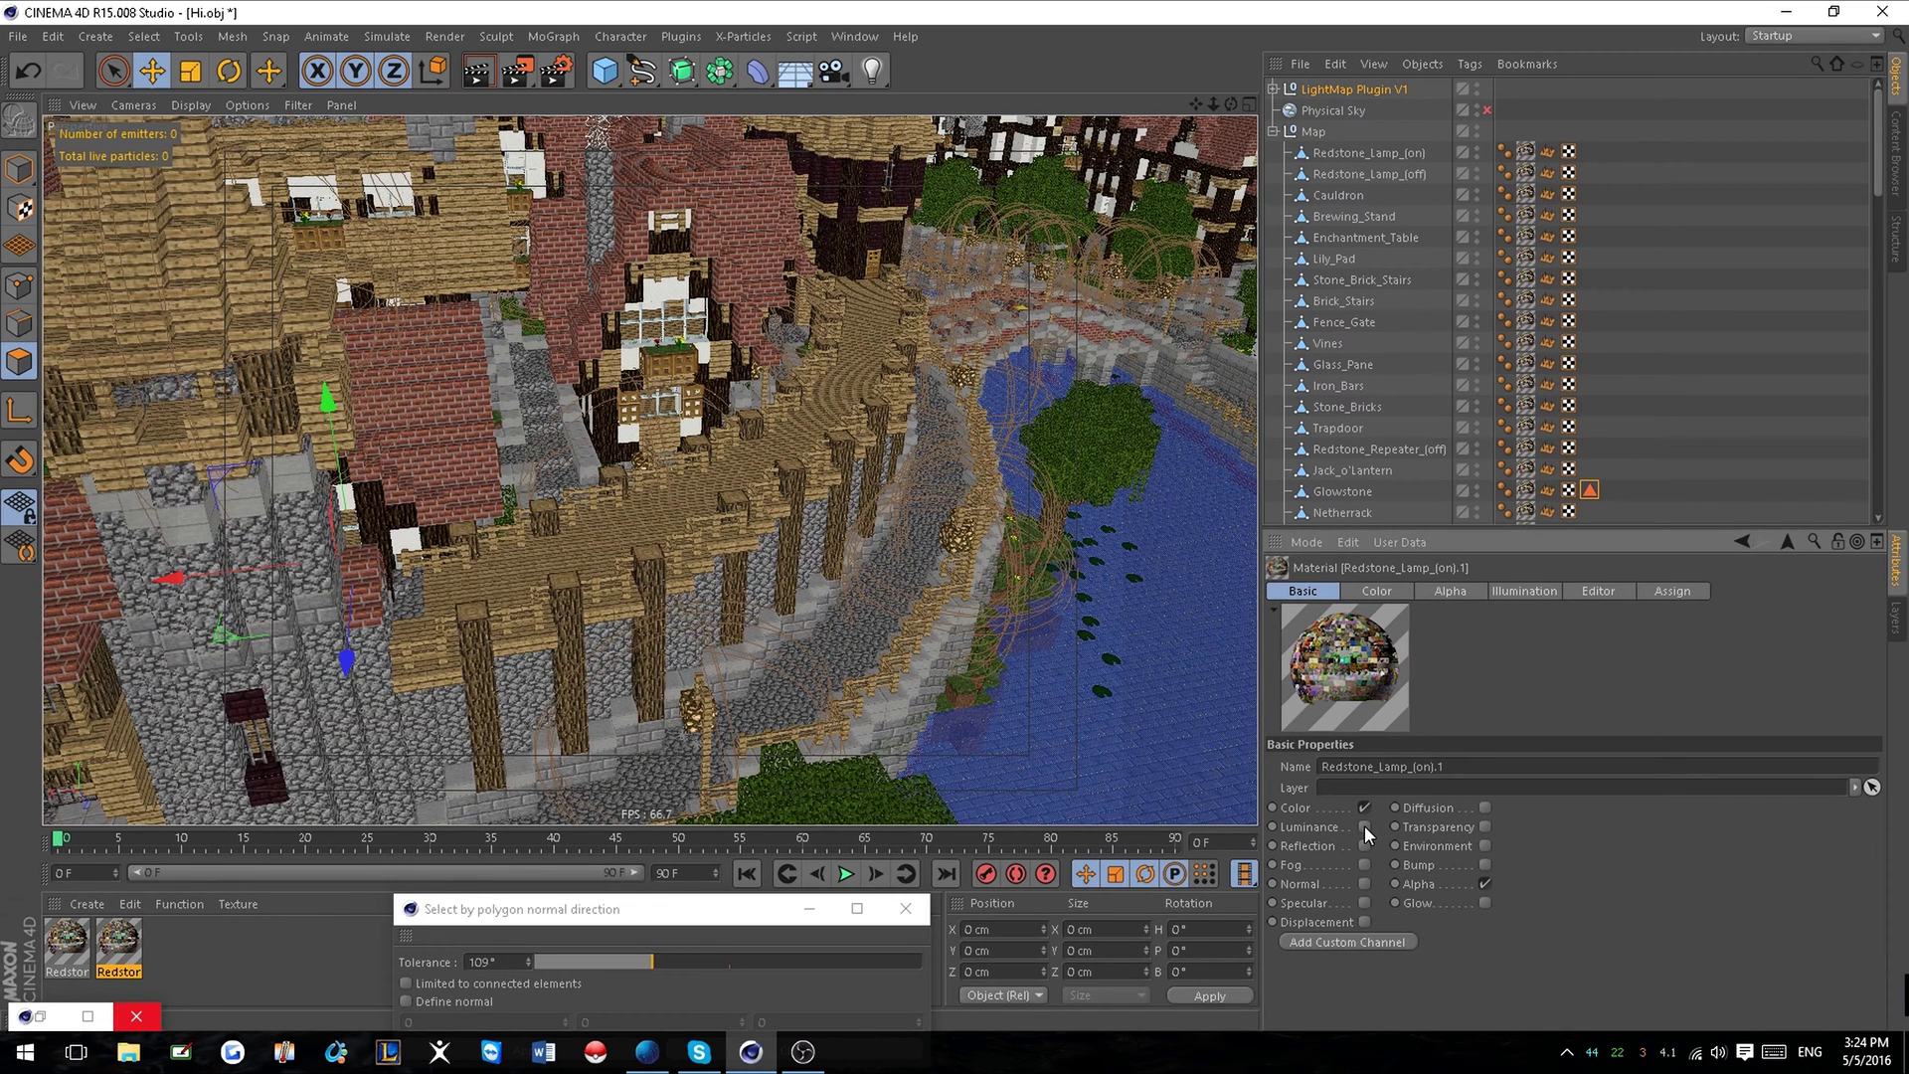
{"action": "left_click", "coordinate": [1365, 827]}
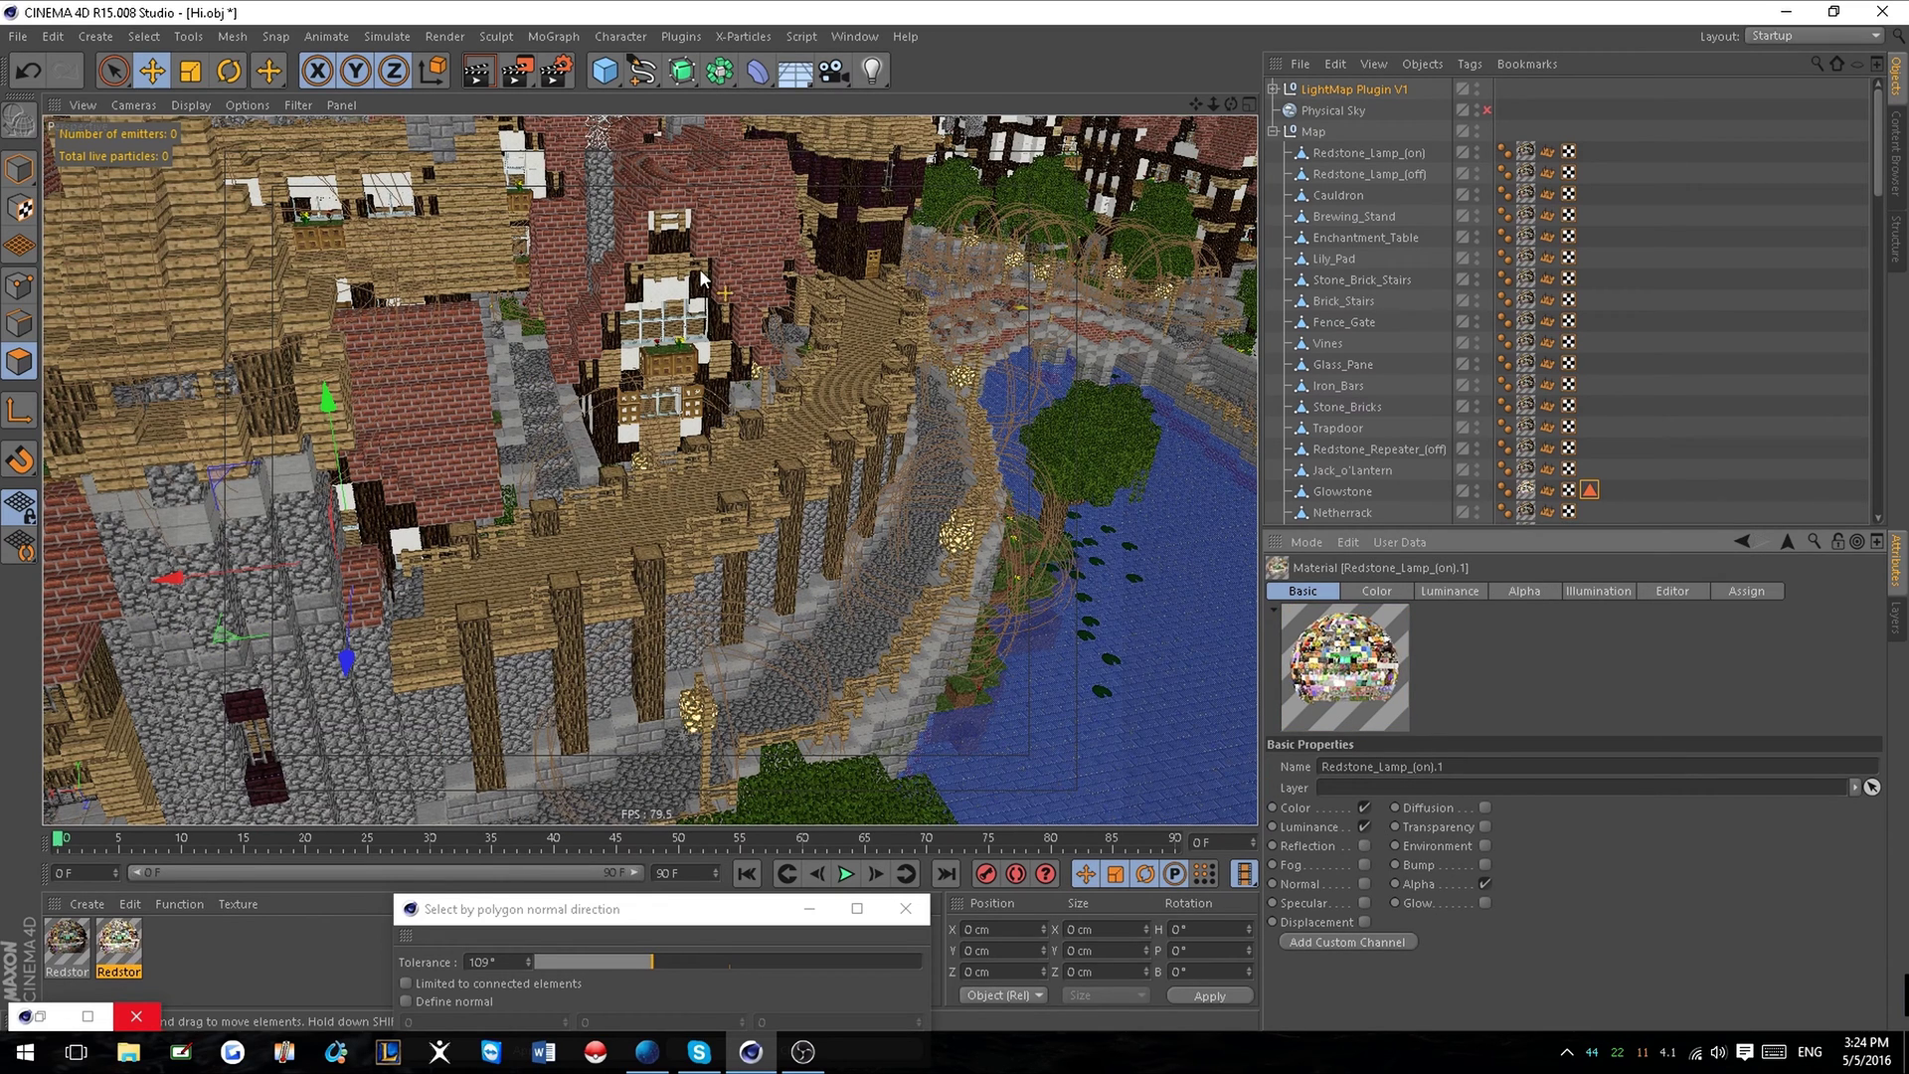
Render the active view of the waterside path to check the glowstone with its luminous material.
{"action": "scroll", "coordinate": [841, 323], "scroll_direction": "down", "scroll_amount": 3}
{"action": "scroll", "coordinate": [850, 457], "scroll_direction": "up", "scroll_amount": 3}
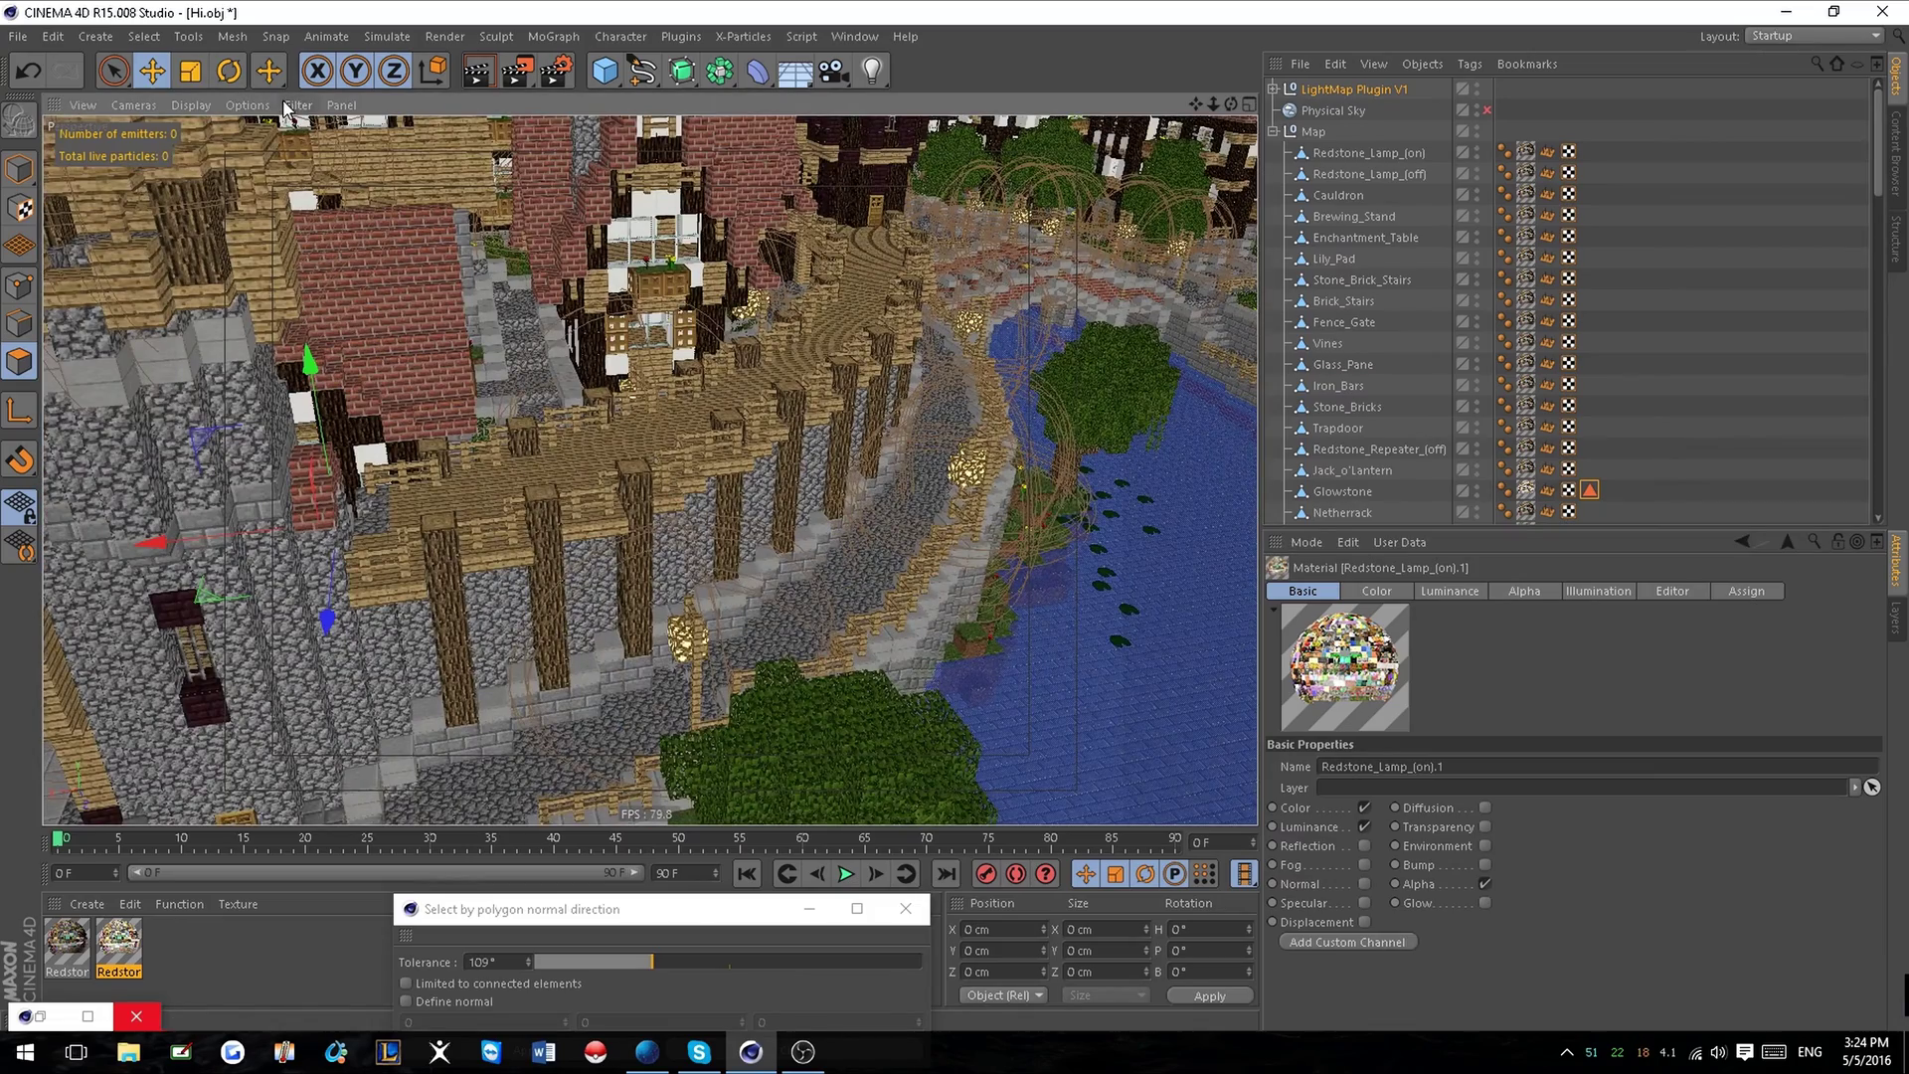
{"action": "left_click", "coordinate": [490, 75]}
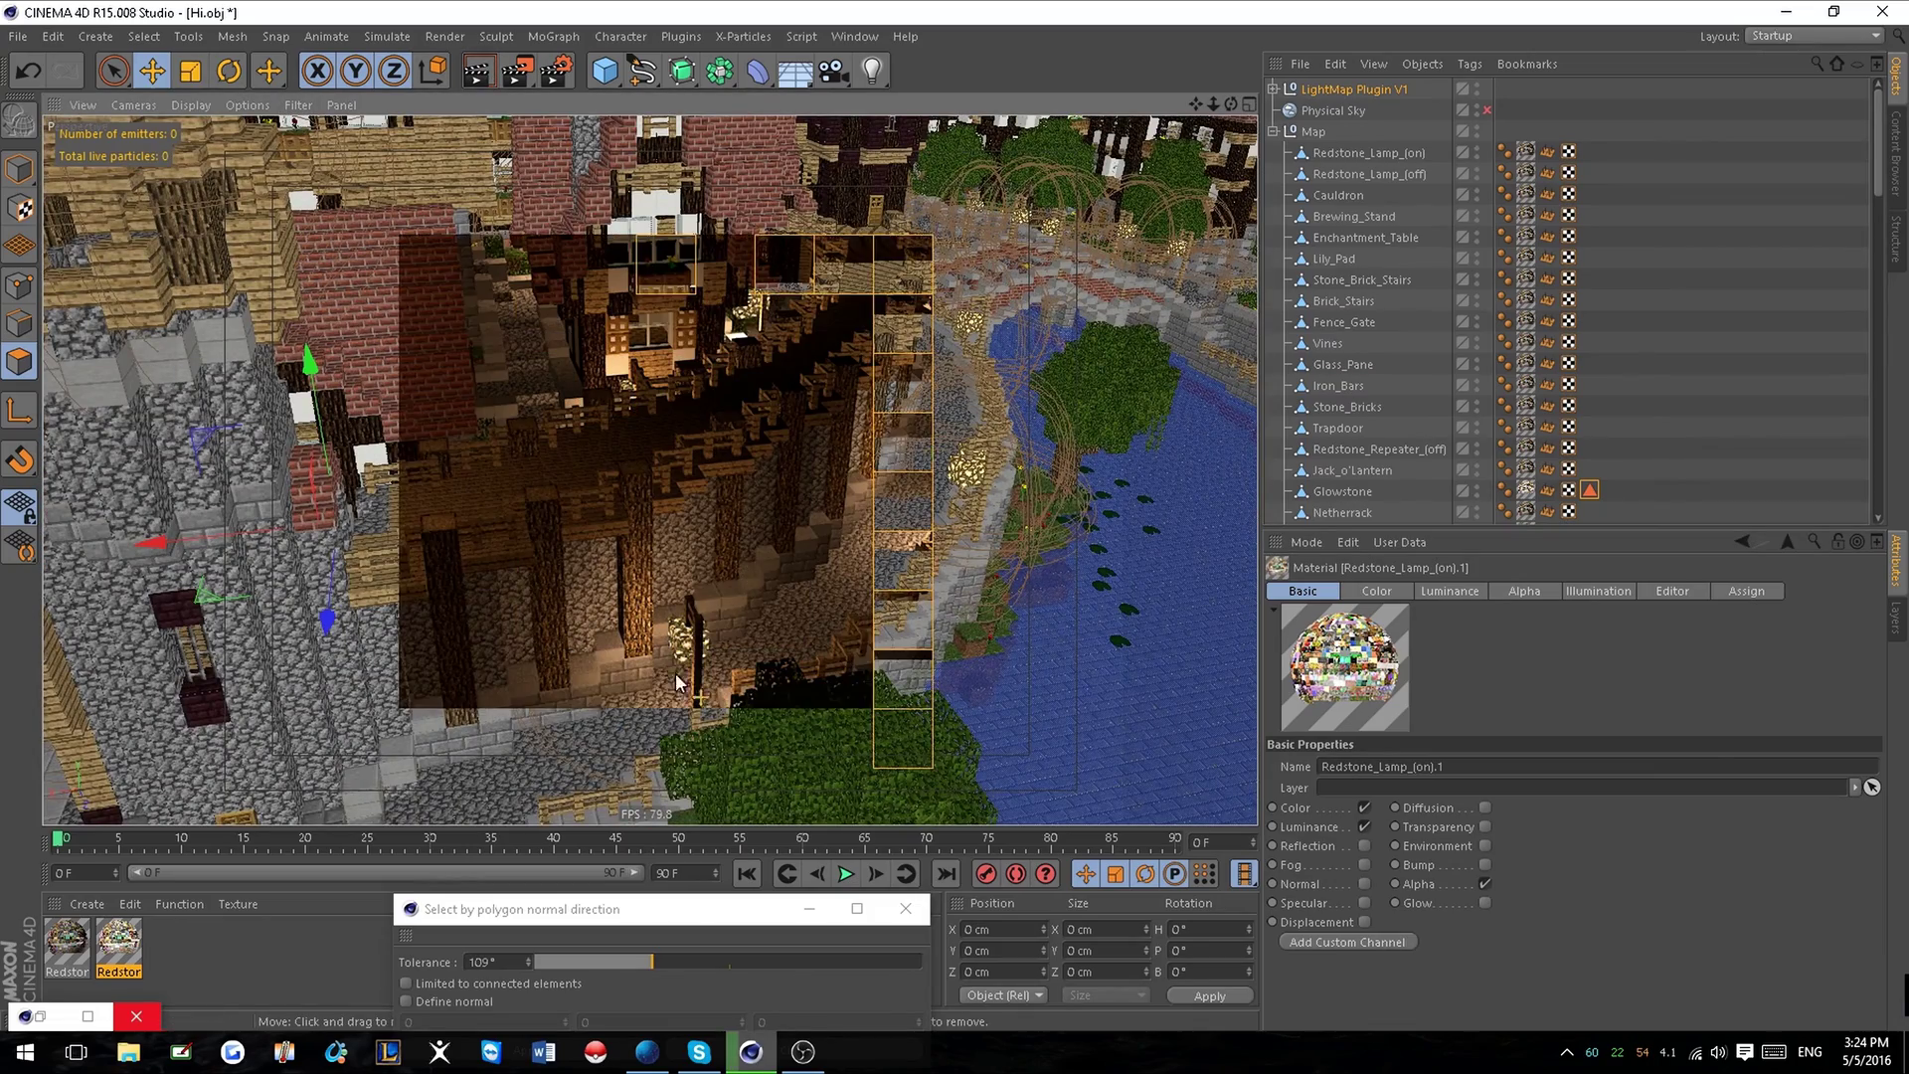